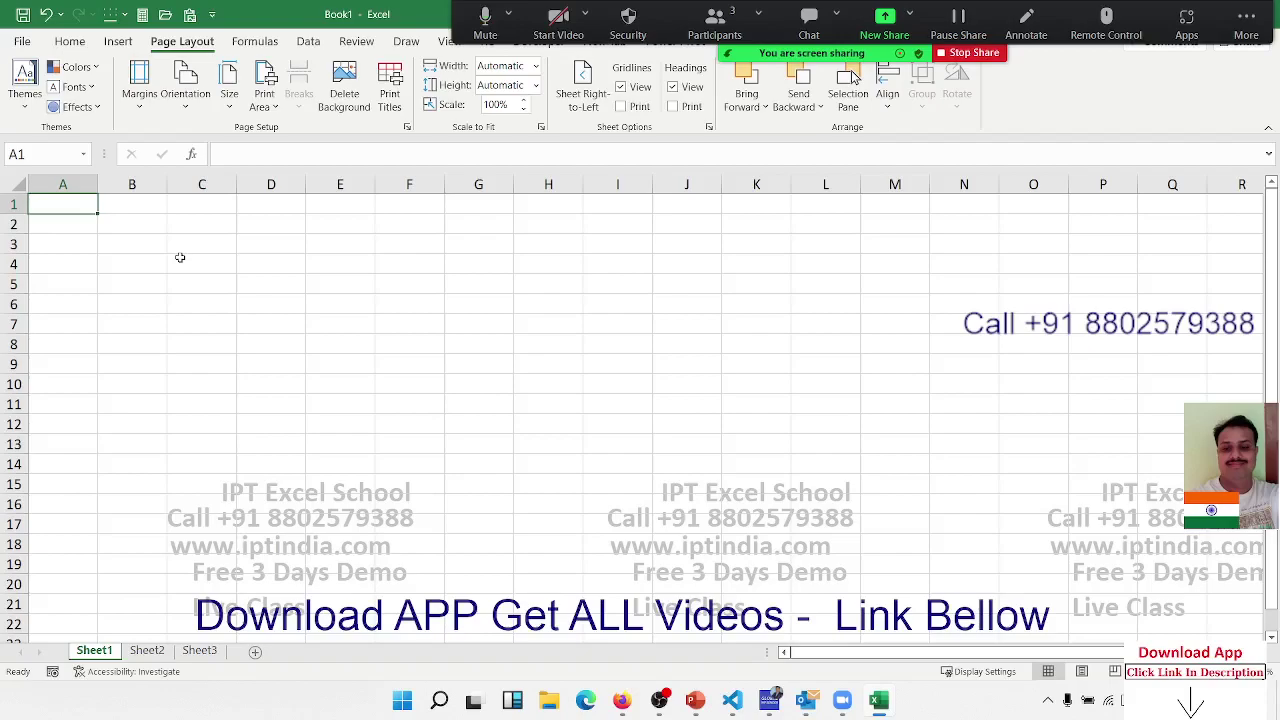
- Enter 65, 85, 65 and 65 across cells B2:E2
{"action": "left_click", "coordinate": [180, 257]}
{"action": "left_click", "coordinate": [131, 219]}
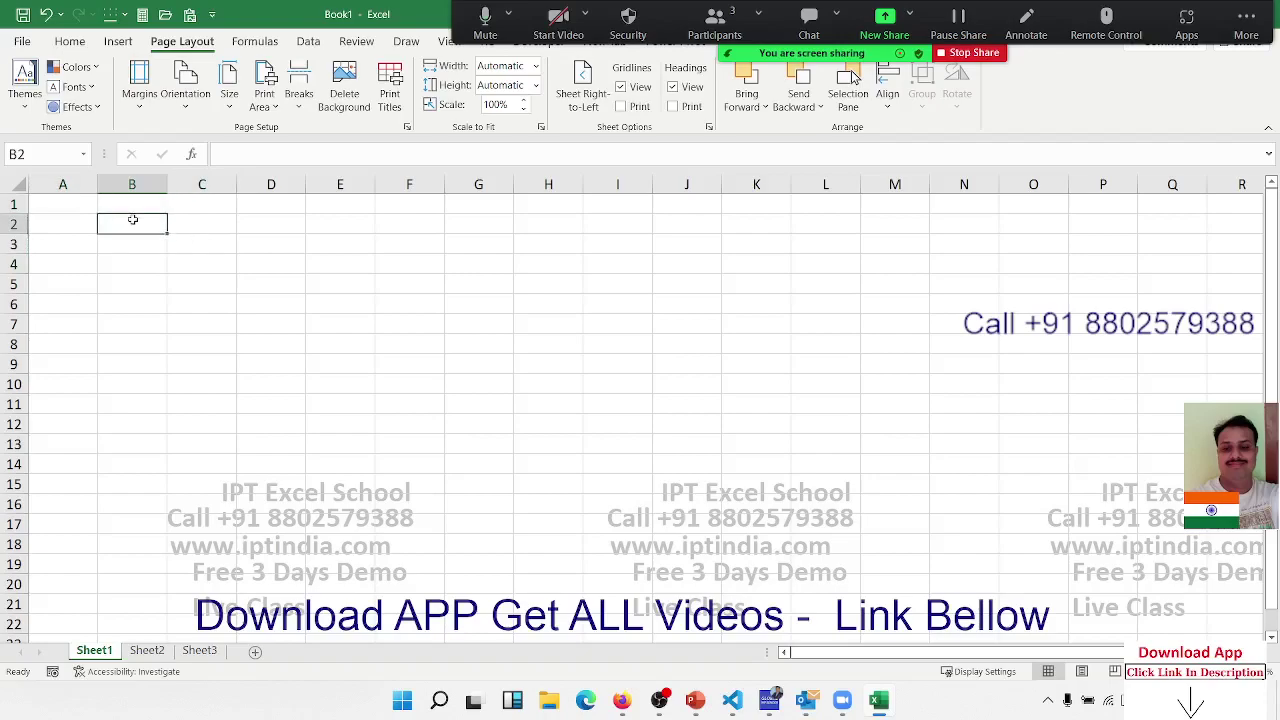
{"action": "type", "text": "65"}
{"action": "key", "text": "Tab"}
{"action": "type", "text": "8"}
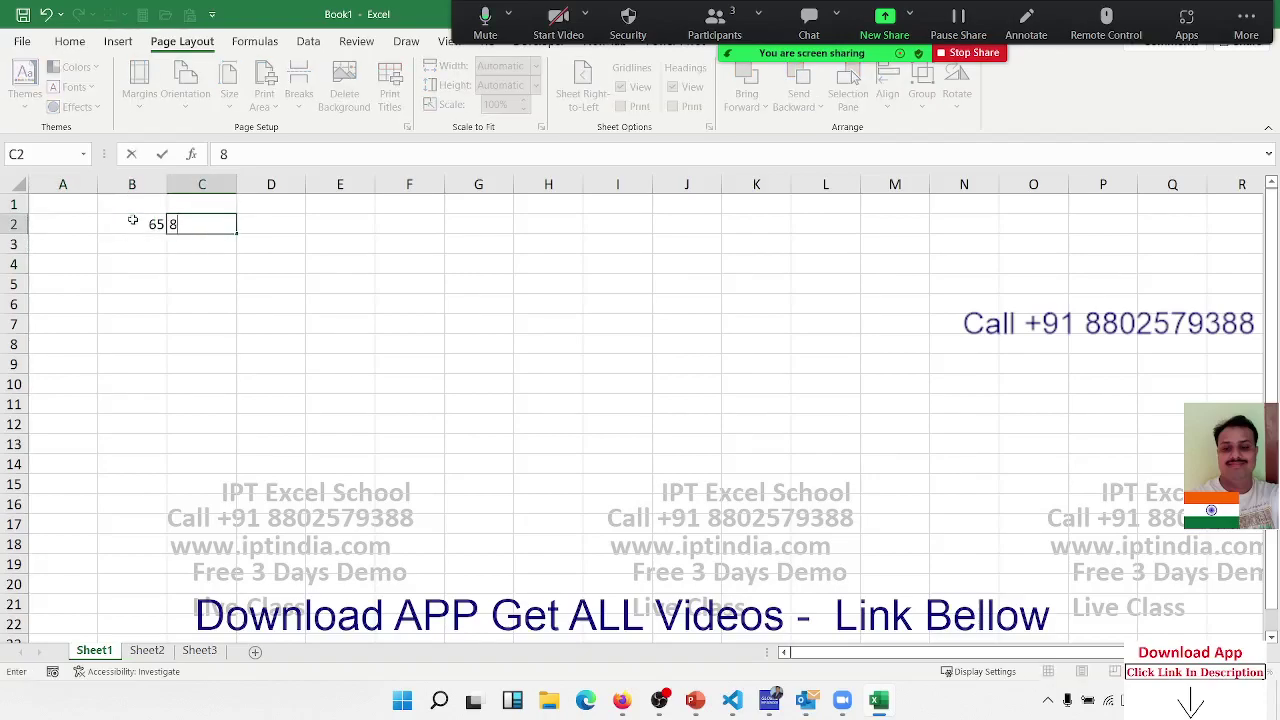
{"action": "type", "text": "5"}
{"action": "key", "text": "Tab"}
{"action": "type", "text": "65"}
{"action": "key", "text": "Tab"}
{"action": "type", "text": "65"}
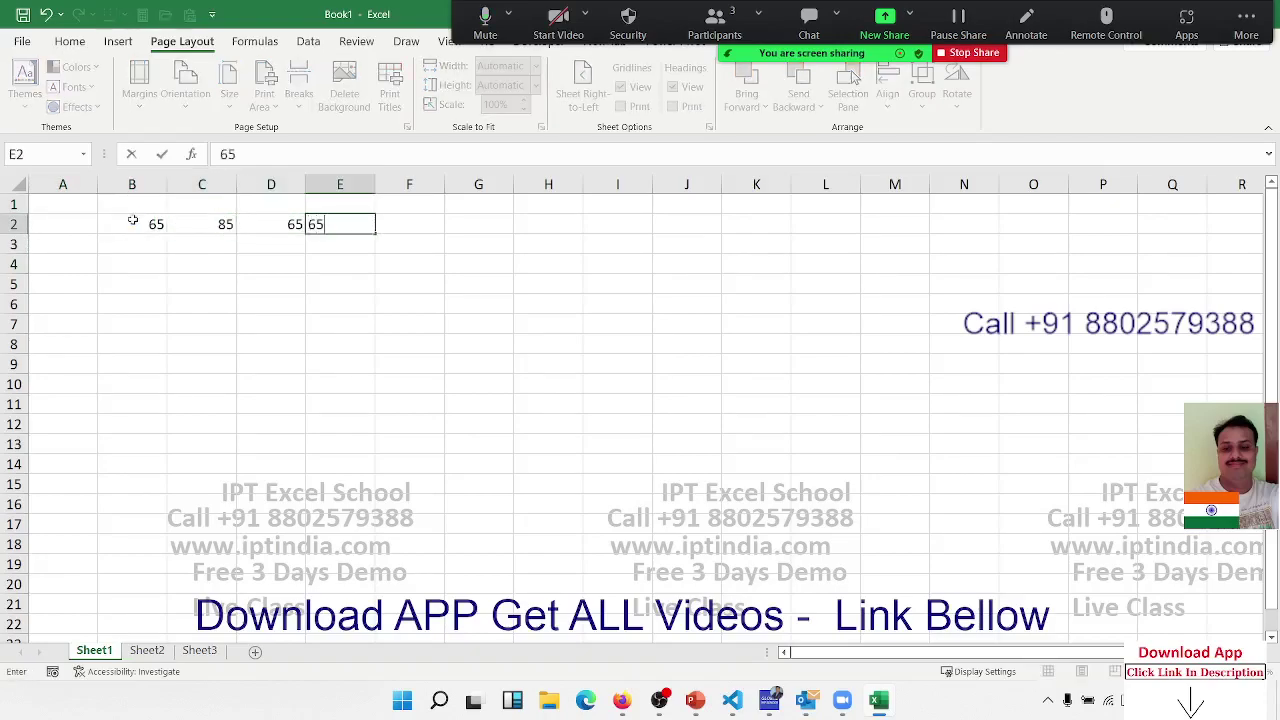
{"action": "key", "text": "Tab"}
- Total B2:E2 in F2 with =SUM(B2:E2), giving 280, and check the formula
{"action": "type", "text": "=S"}
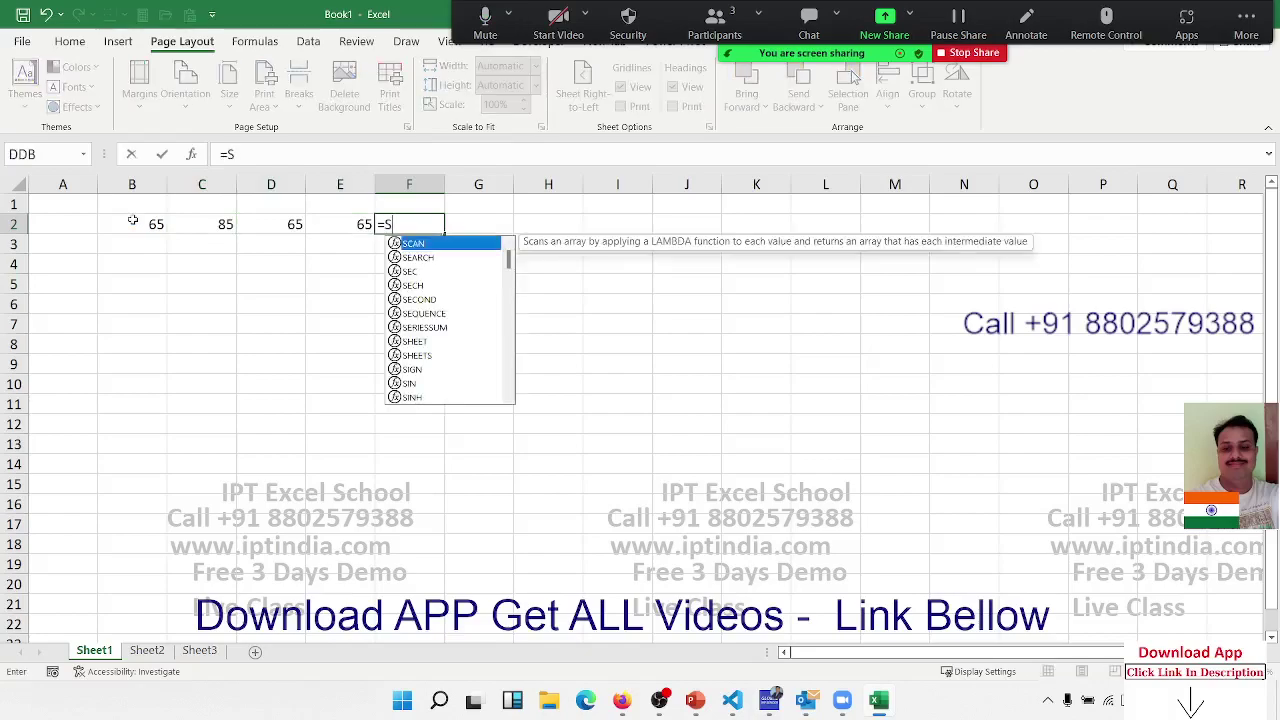
{"action": "type", "text": "UM("}
{"action": "key", "text": "Left"}
{"action": "key", "text": "shift+Left"}
{"action": "key", "text": "shift+Left"}
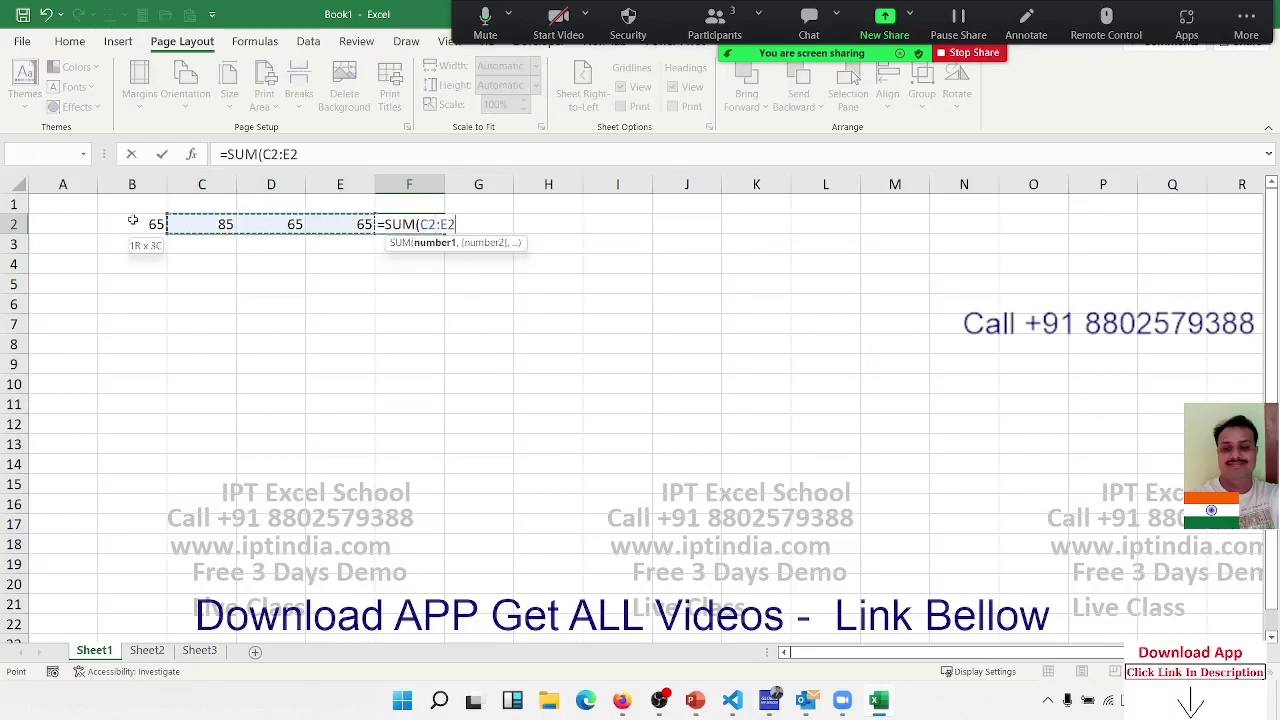
{"action": "key", "text": "shift+Left"}
{"action": "key", "text": "Return"}
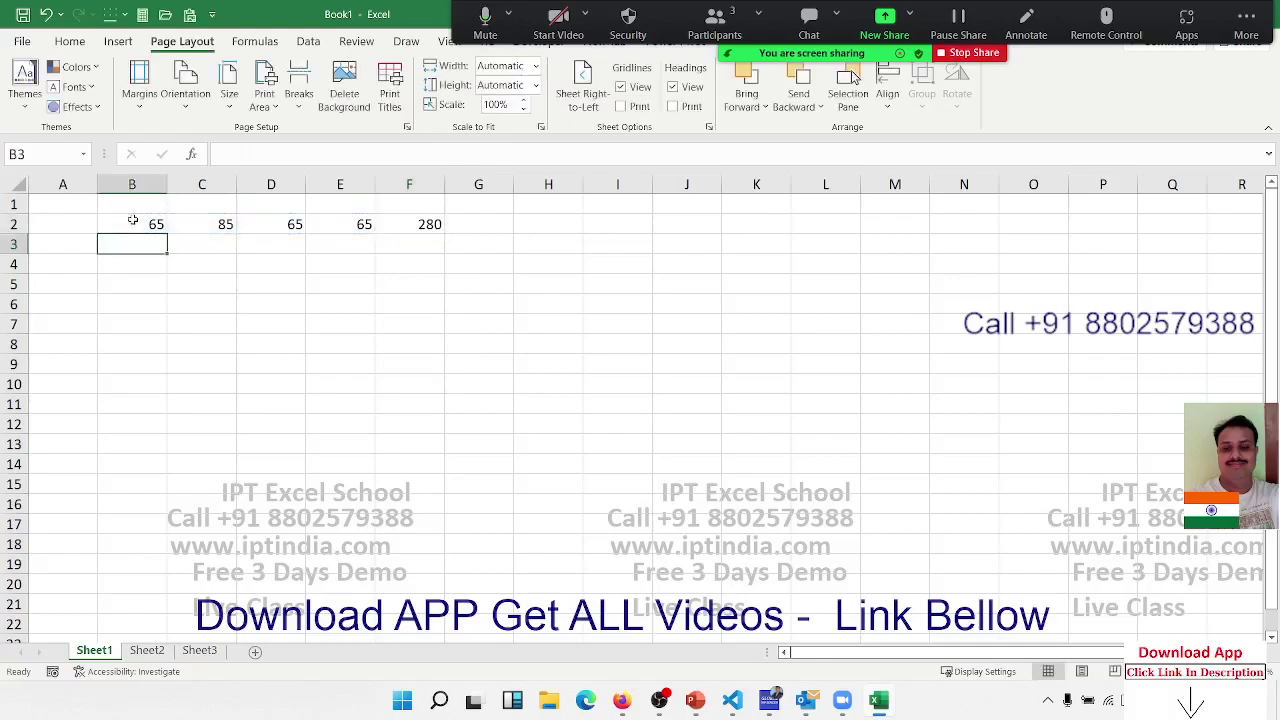
{"action": "key", "text": "Right"}
{"action": "key", "text": "Right"}
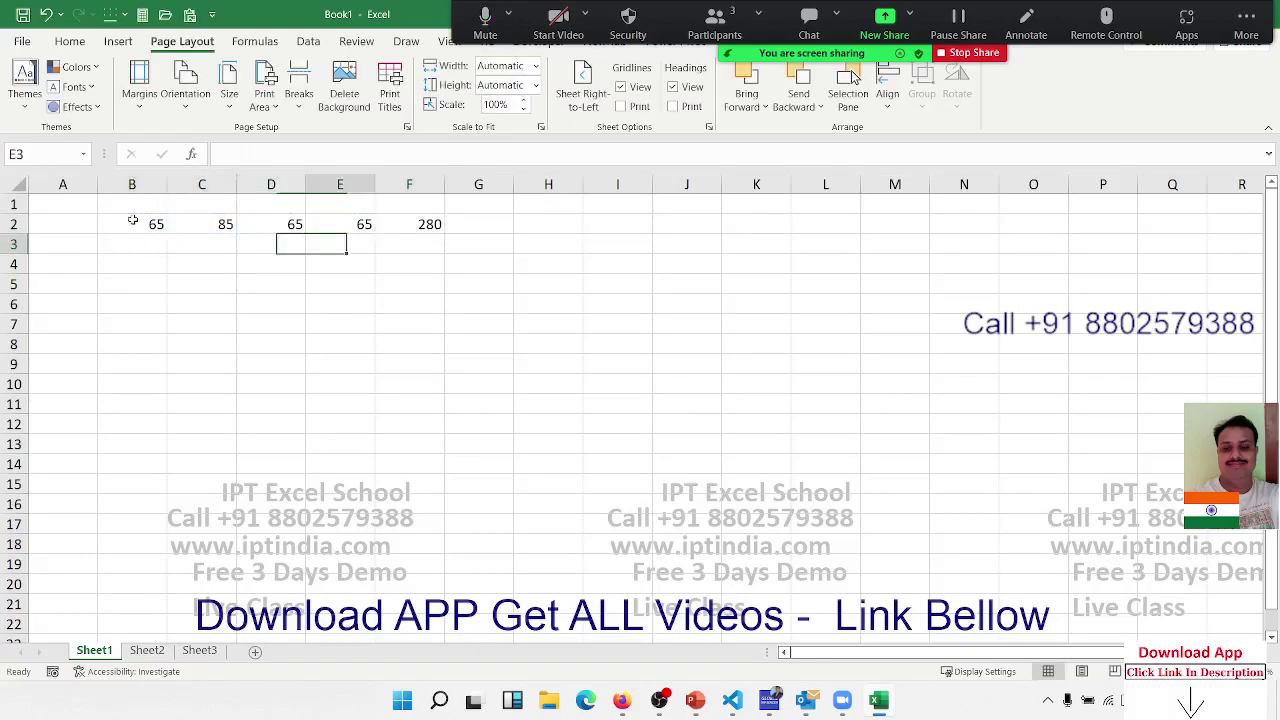
{"action": "key", "text": "Right"}
{"action": "key", "text": "Right"}
{"action": "key", "text": "Up"}
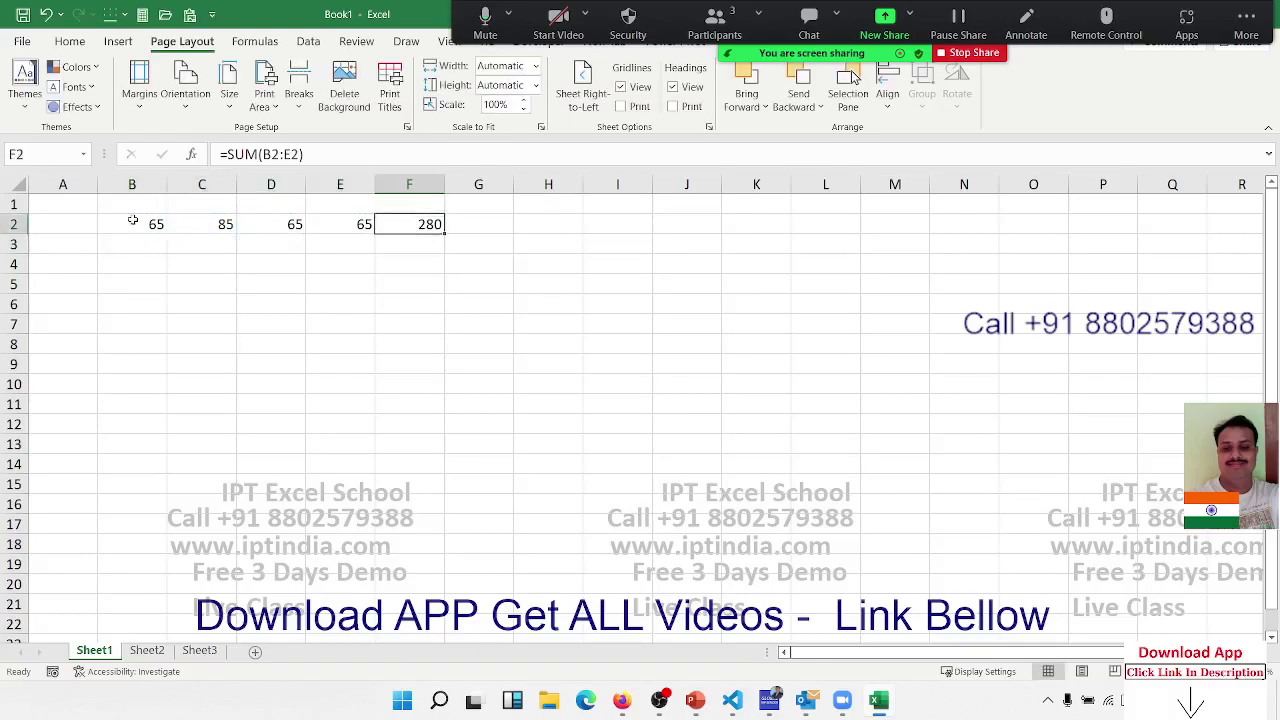
{"action": "key", "text": "F2"}
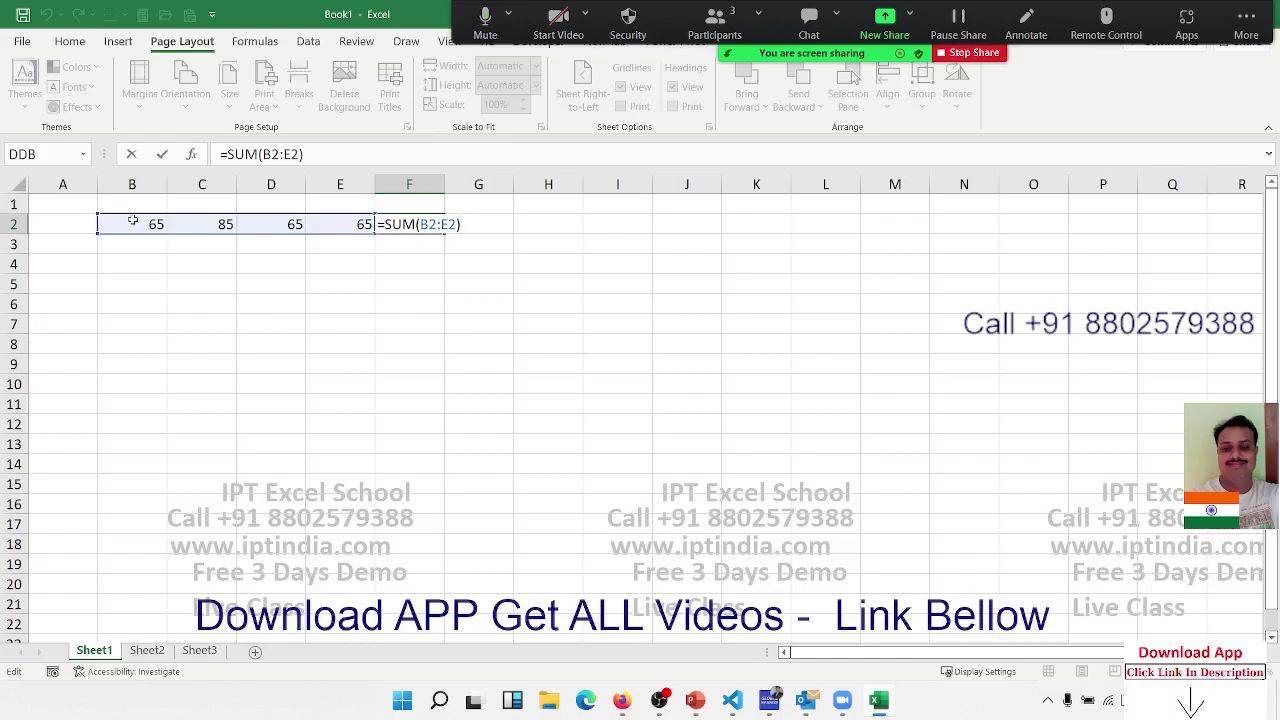
{"action": "key", "text": "Escape"}
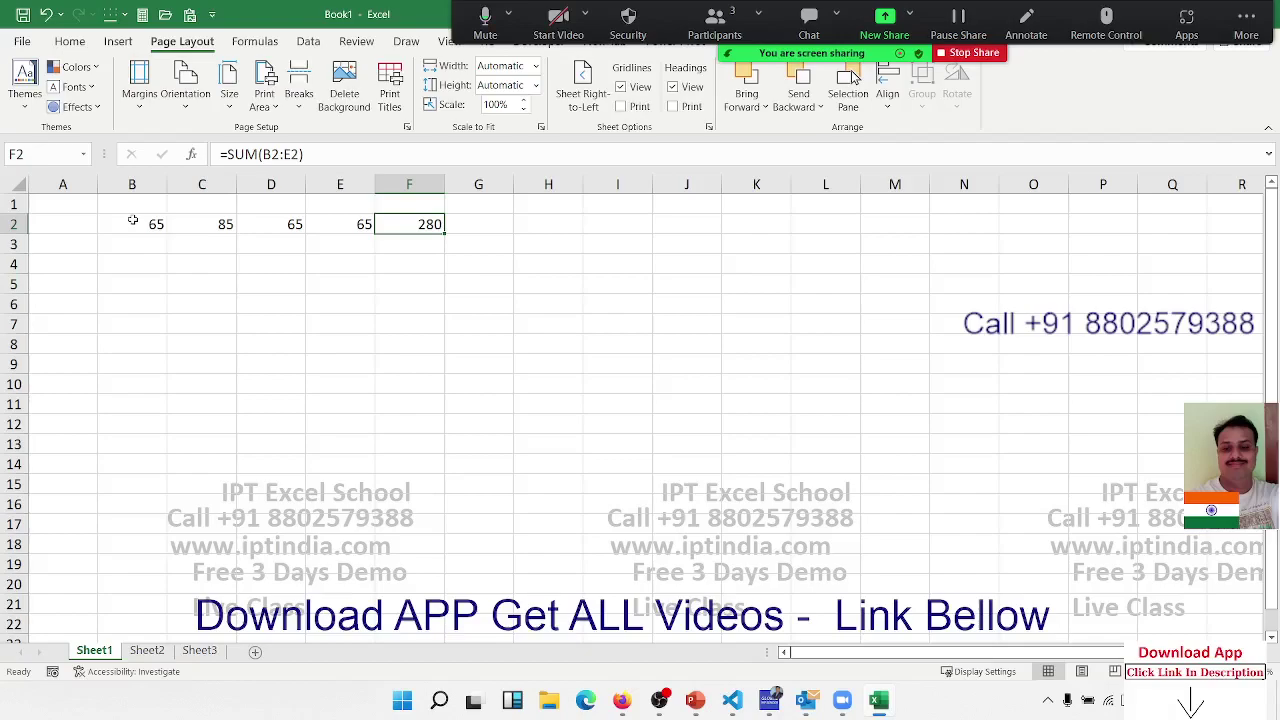
- Build =B2+C2+D2+E2 in F3 by pointing at each cell, totalling 280
{"action": "key", "text": "Down"}
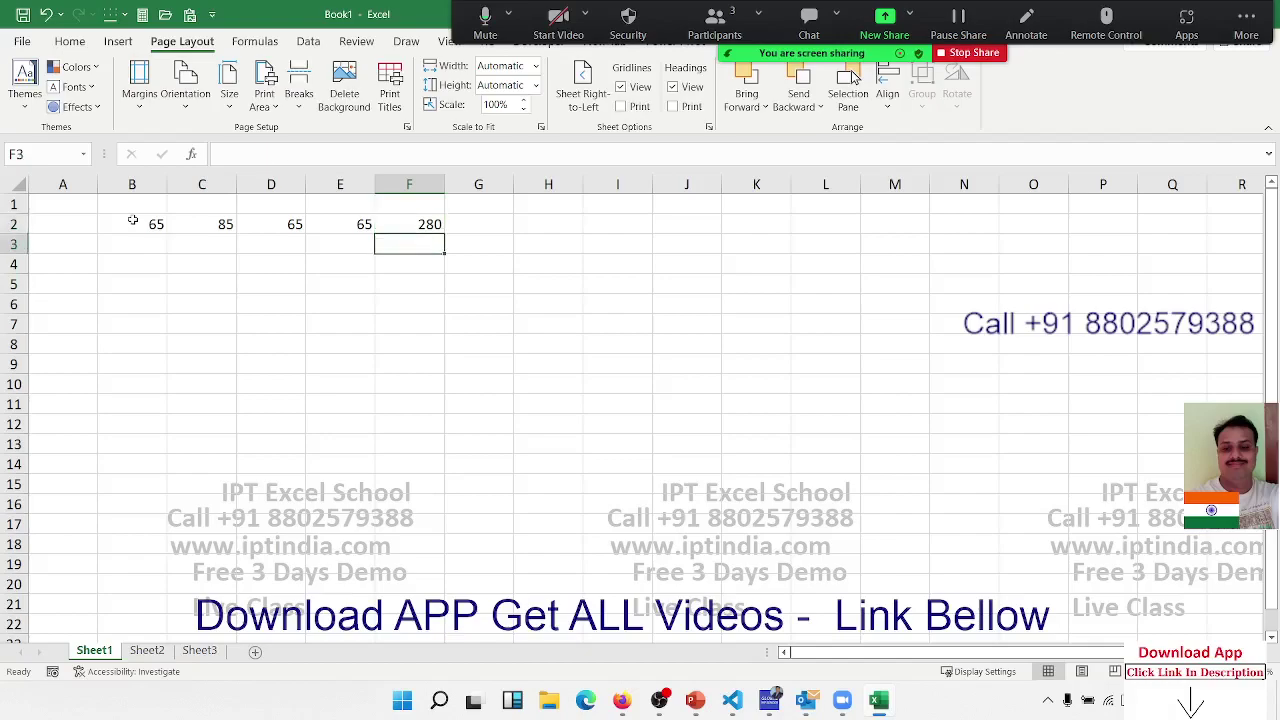
{"action": "type", "text": "="}
{"action": "key", "text": "Left"}
{"action": "key", "text": "Left"}
{"action": "key", "text": "Left"}
{"action": "key", "text": "Left"}
{"action": "key", "text": "Up"}
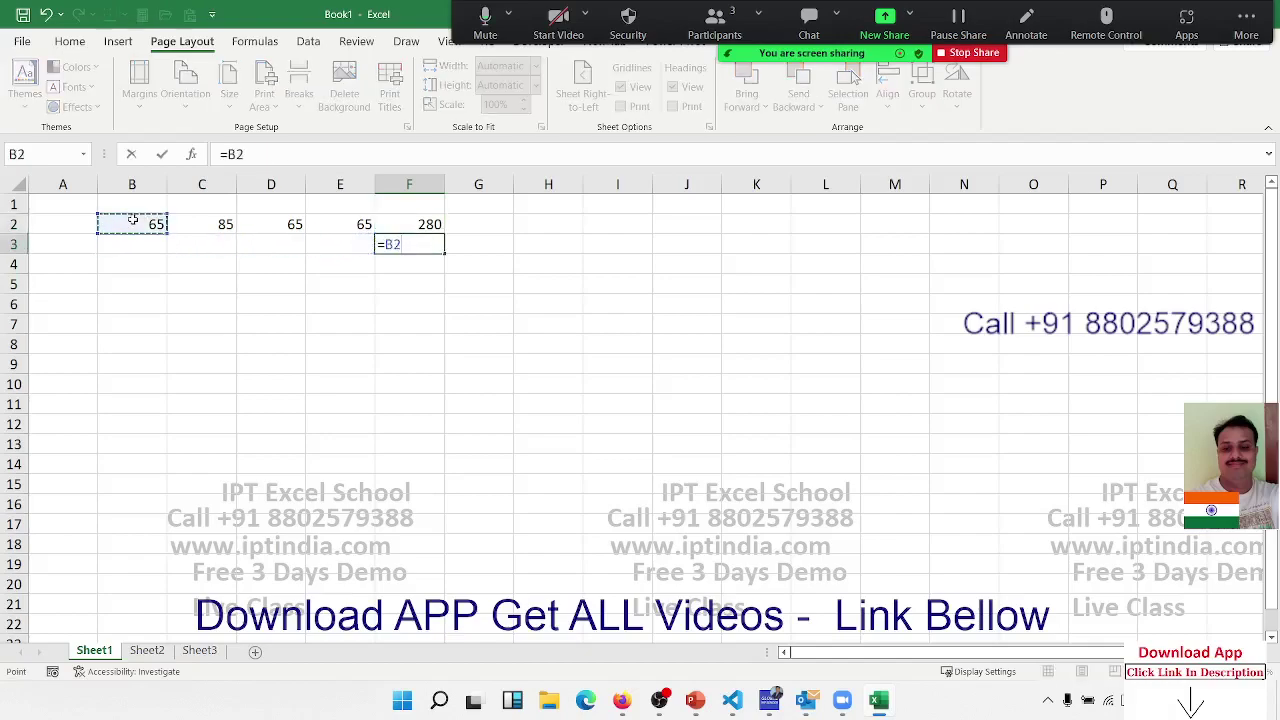
{"action": "type", "text": "+"}
{"action": "key", "text": "Up"}
{"action": "key", "text": "Left"}
{"action": "key", "text": "Left"}
{"action": "key", "text": "Left"}
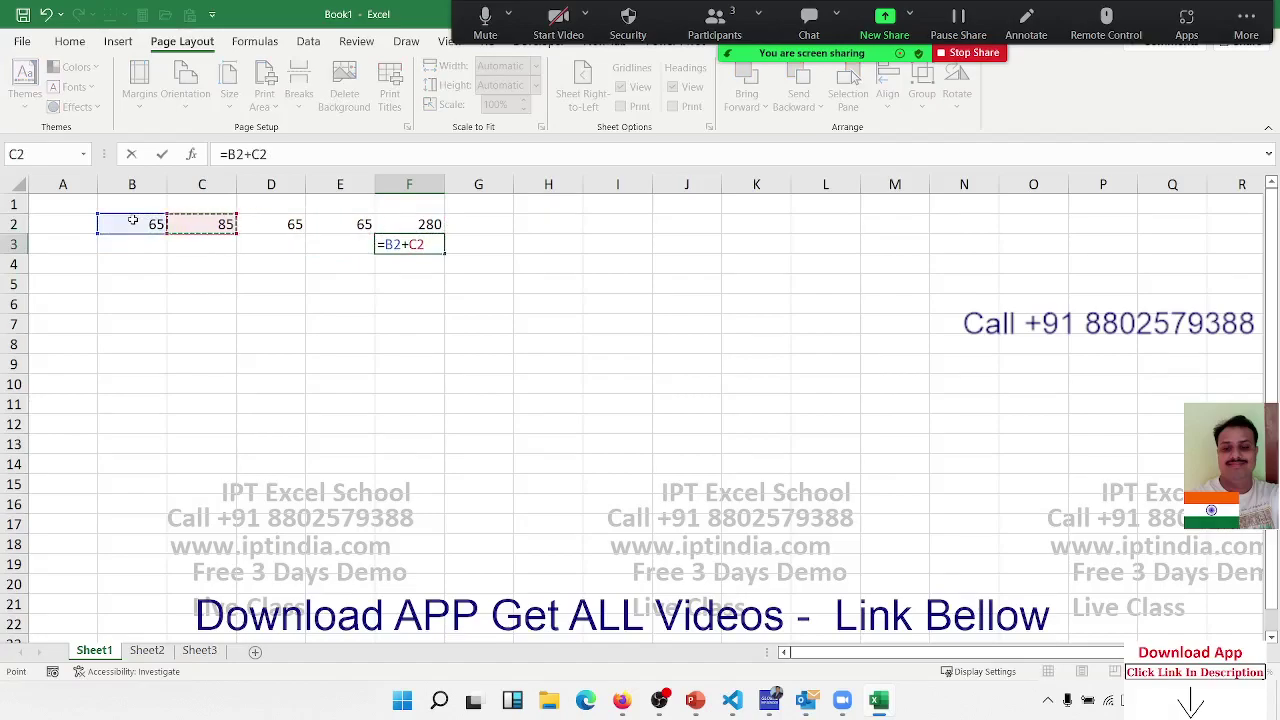
{"action": "type", "text": "+"}
{"action": "key", "text": "Left"}
{"action": "key", "text": "Left"}
{"action": "key", "text": "Up"}
{"action": "type", "text": "+"}
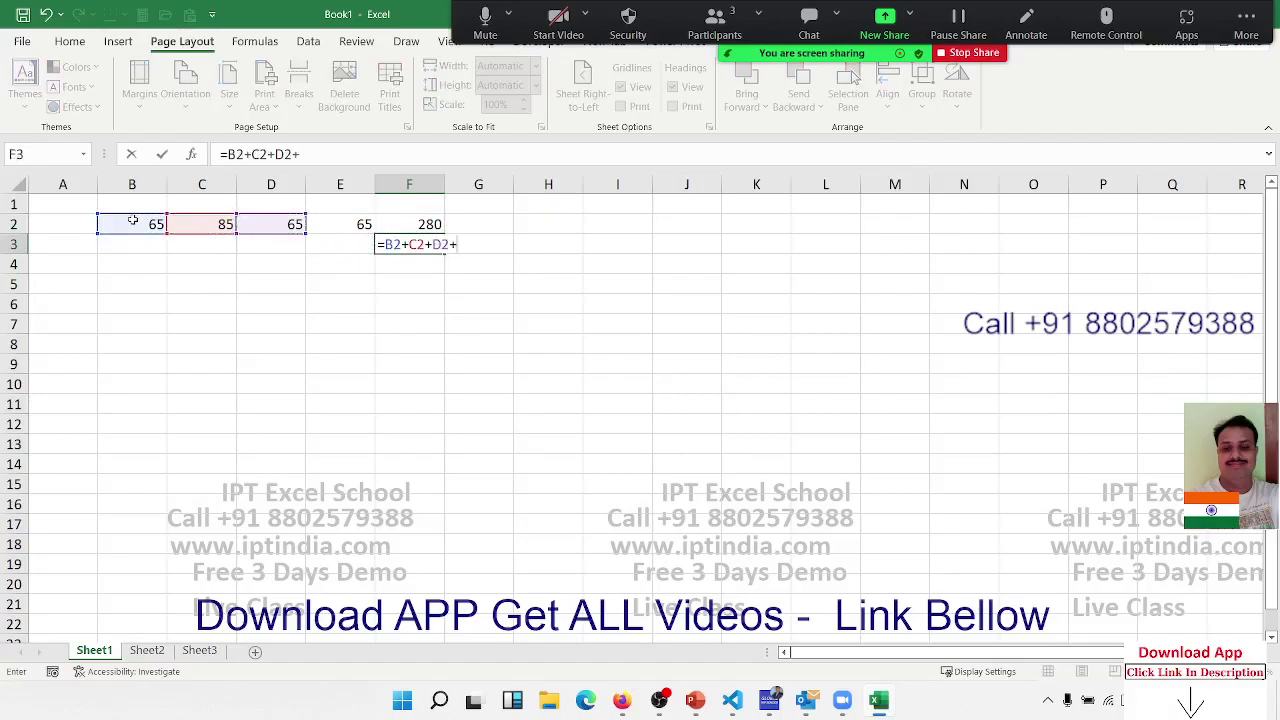
{"action": "key", "text": "Left"}
{"action": "key", "text": "Up"}
{"action": "key", "text": "Return"}
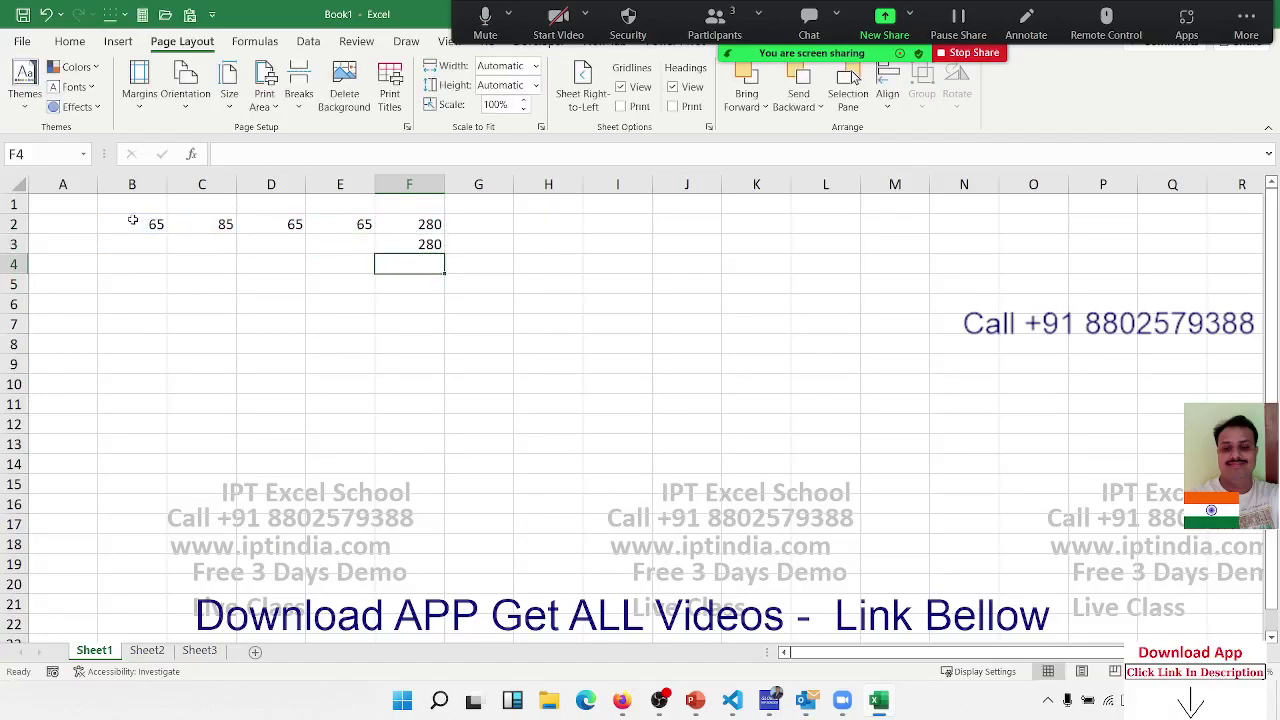
- Return to F3 to recheck its formula, then move over to cell I1
{"action": "key", "text": "Up"}
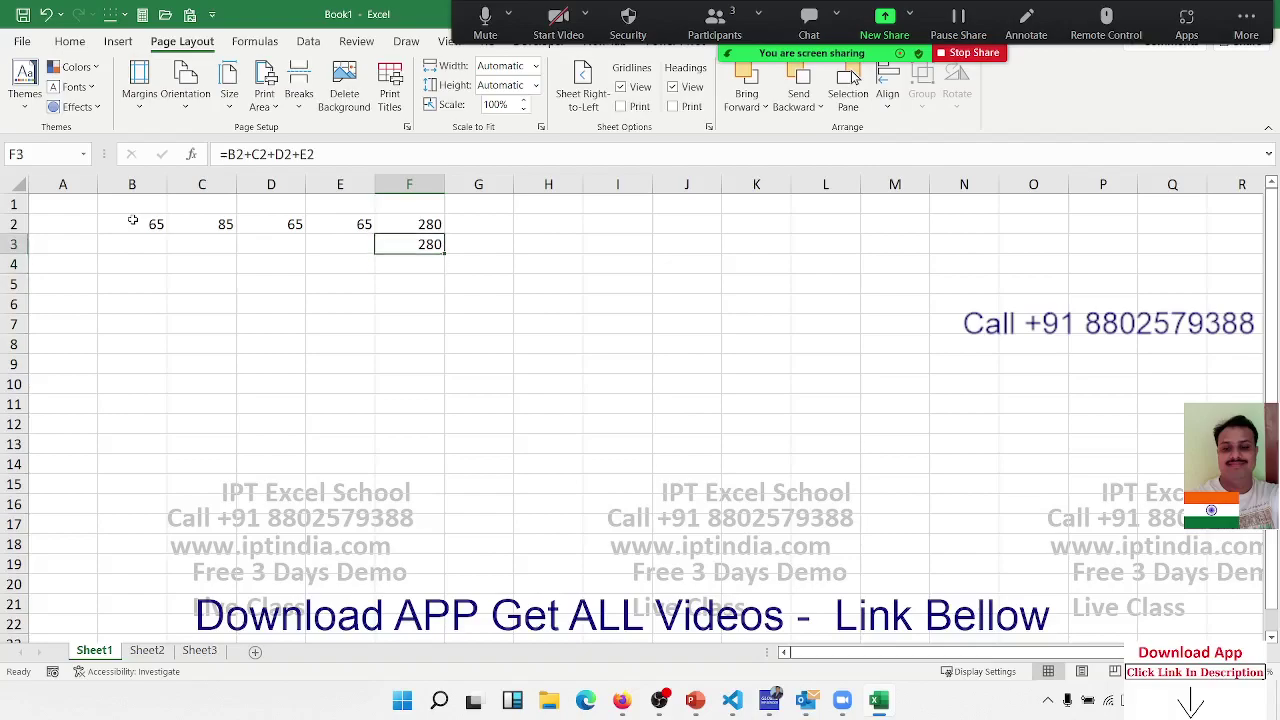
{"action": "key", "text": "Right"}
{"action": "key", "text": "Right"}
{"action": "key", "text": "Right"}
{"action": "key", "text": "Up"}
{"action": "key", "text": "Up"}
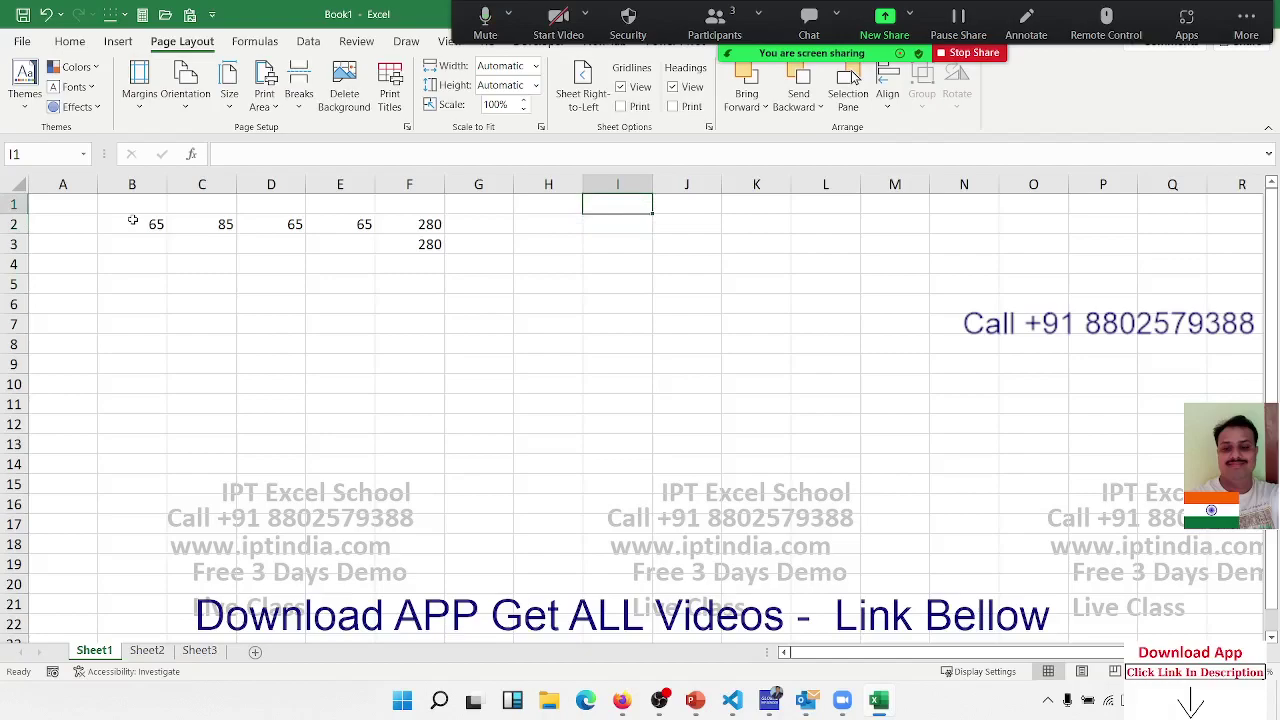
- Enter the operators +, -, *, / and ^ down cells I1 to I5
{"action": "type", "text": "+"}
{"action": "key", "text": "Return"}
{"action": "type", "text": "-"}
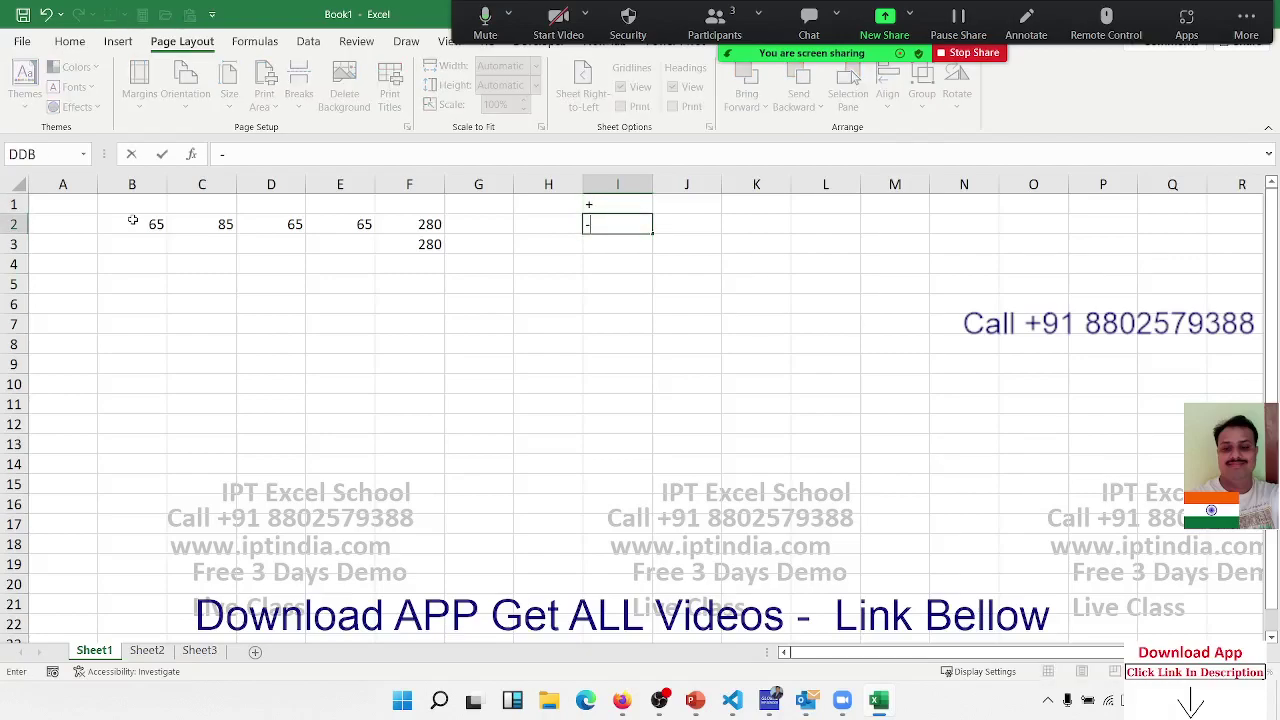
{"action": "key", "text": "Return"}
{"action": "type", "text": "*"}
{"action": "key", "text": "Return"}
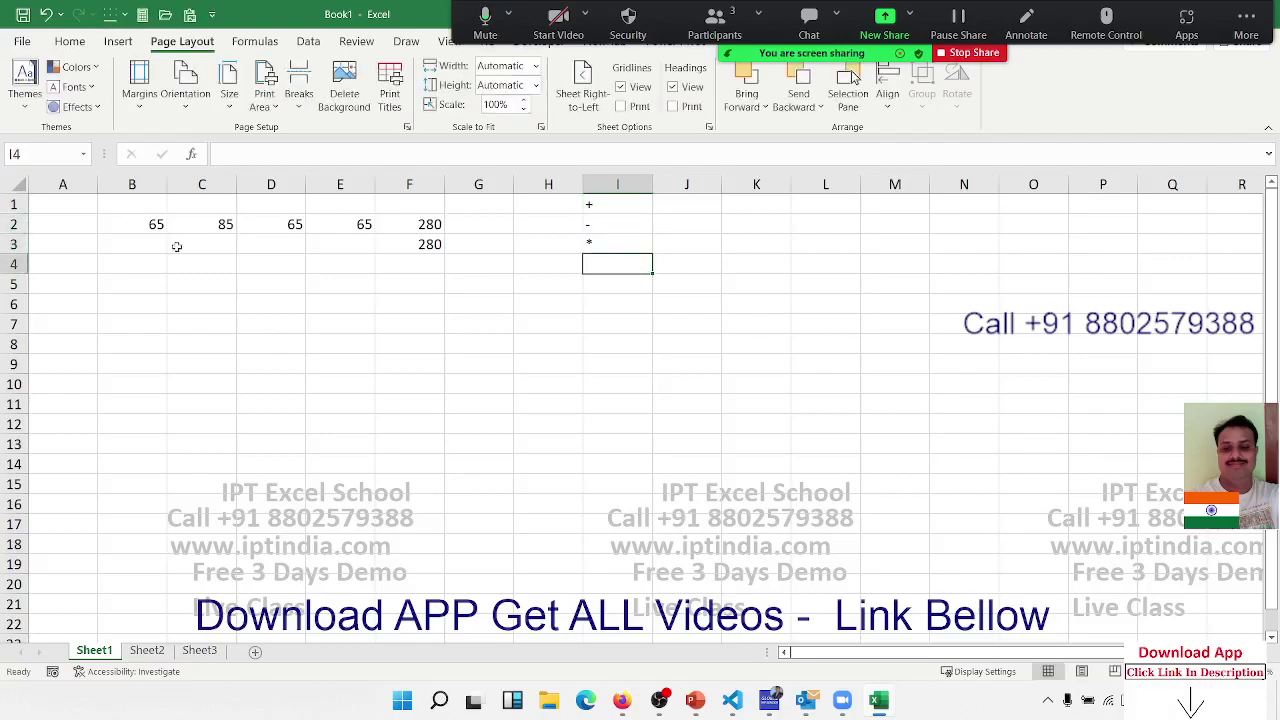
{"action": "type", "text": "/"}
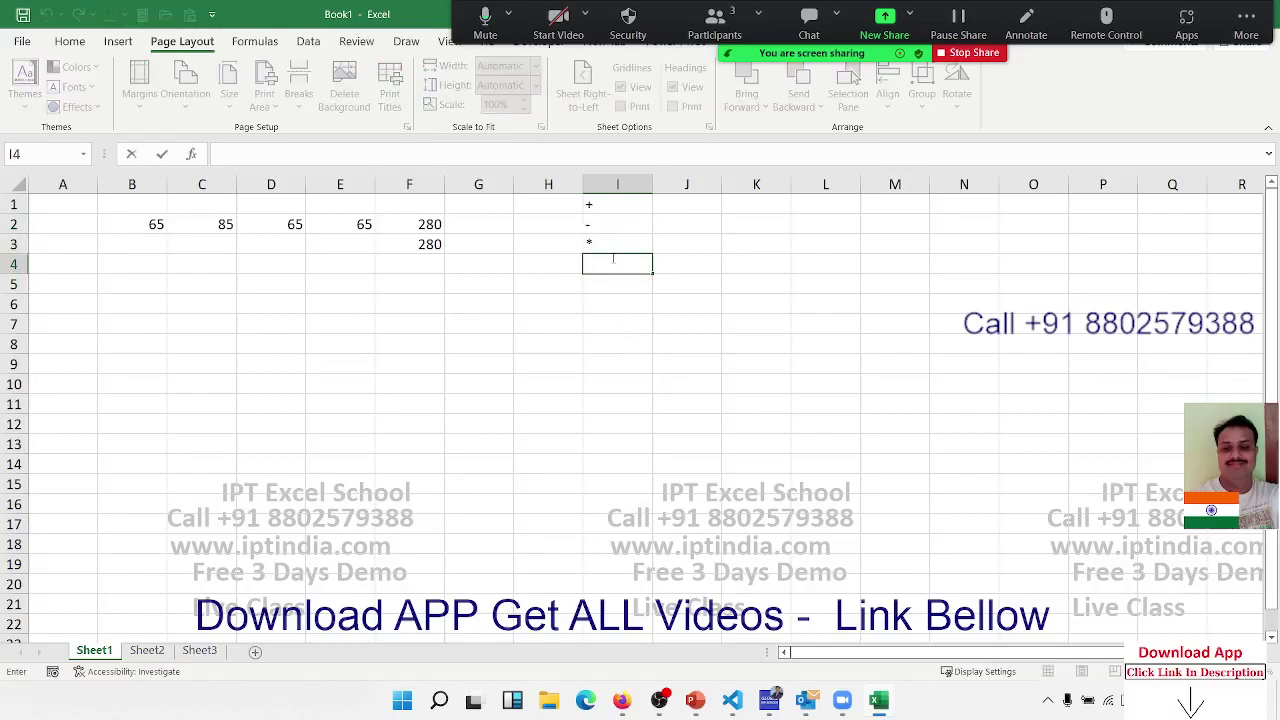
{"action": "key", "text": "Return"}
{"action": "type", "text": "^"}
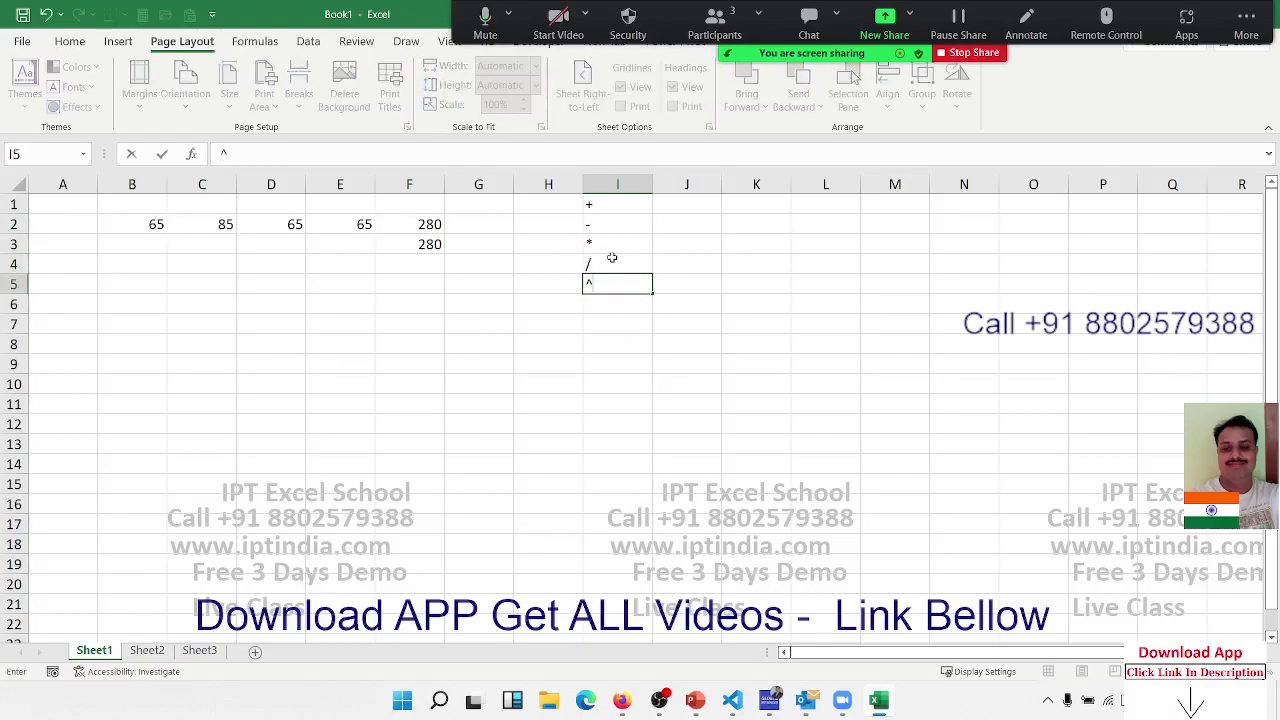
{"action": "key", "text": "Return"}
- Select the operator list I1:I5, then move back toward column A
{"action": "key", "text": "Up"}
{"action": "key", "text": "ctrl+shift+Up"}
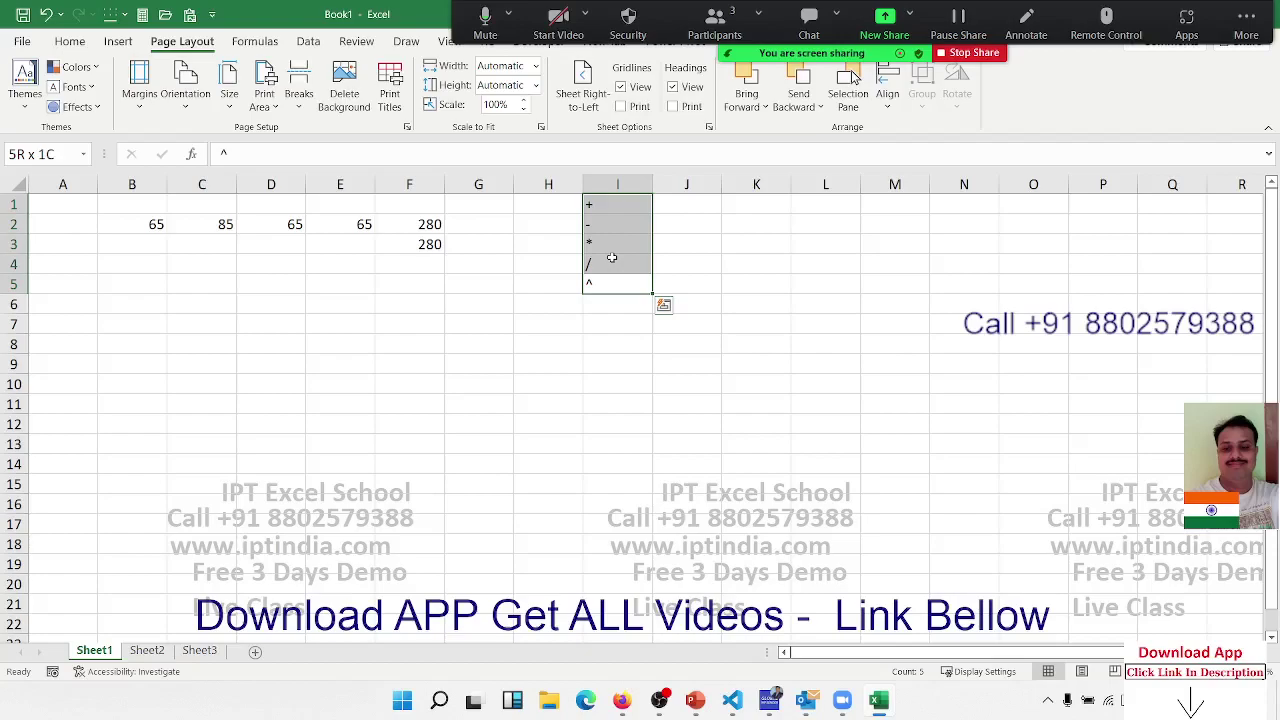
{"action": "key", "text": "Down"}
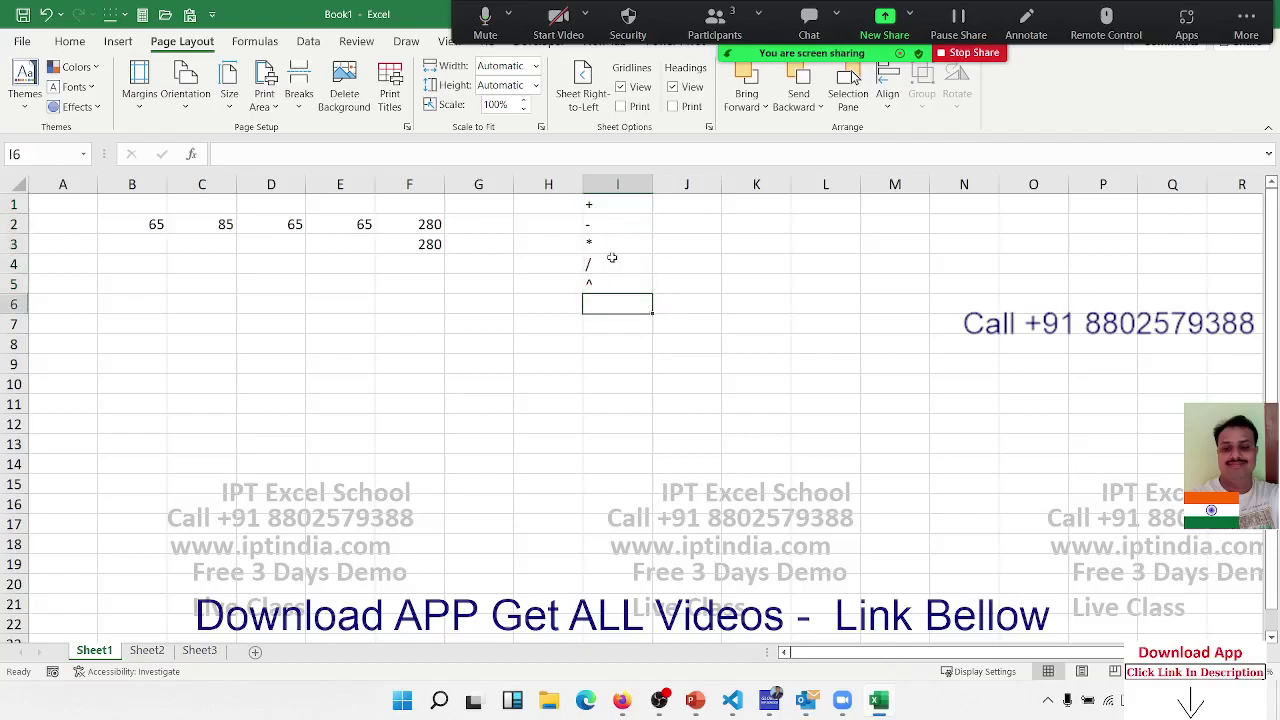
{"action": "key", "text": "Down"}
{"action": "key", "text": "Left"}
{"action": "key", "text": "Left"}
{"action": "key", "text": "Left"}
{"action": "key", "text": "Left"}
{"action": "key", "text": "Left"}
{"action": "key", "text": "Left"}
{"action": "key", "text": "Left"}
- Put the heading Q1 in B5 with the value 50 beneath it
{"action": "key", "text": "Up"}
{"action": "key", "text": "Up"}
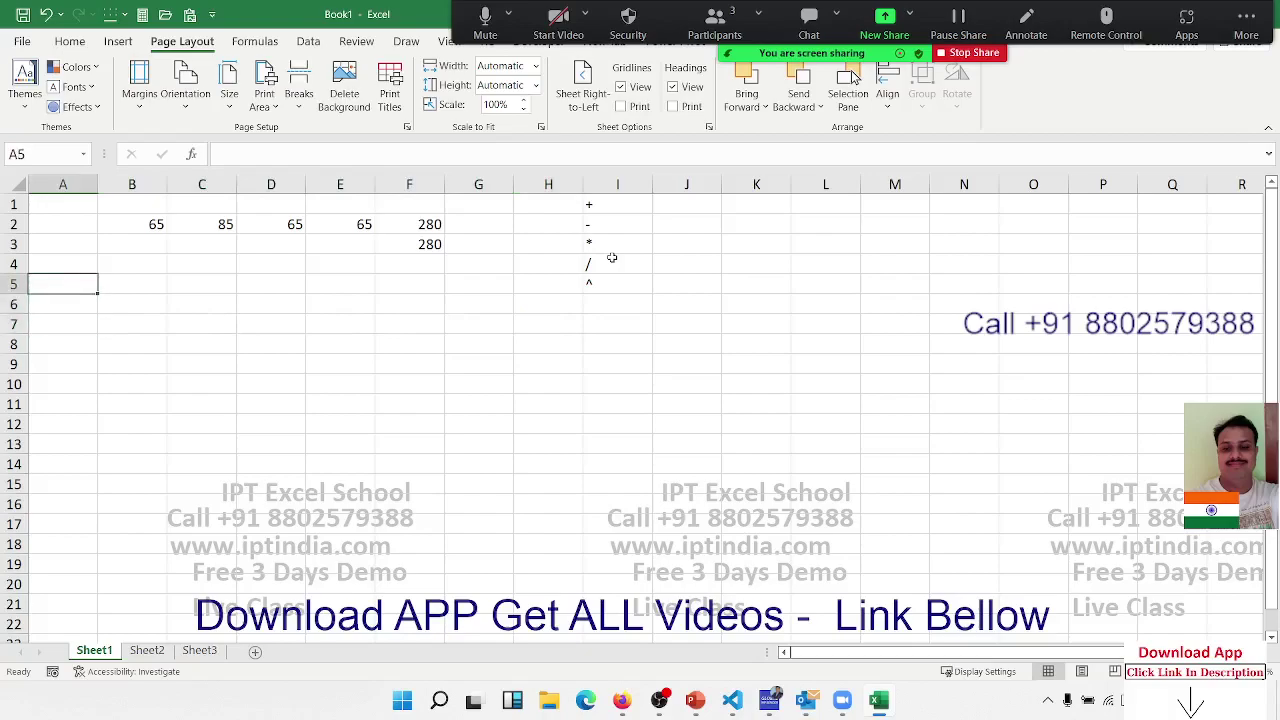
{"action": "key", "text": "Right"}
{"action": "type", "text": "q1"}
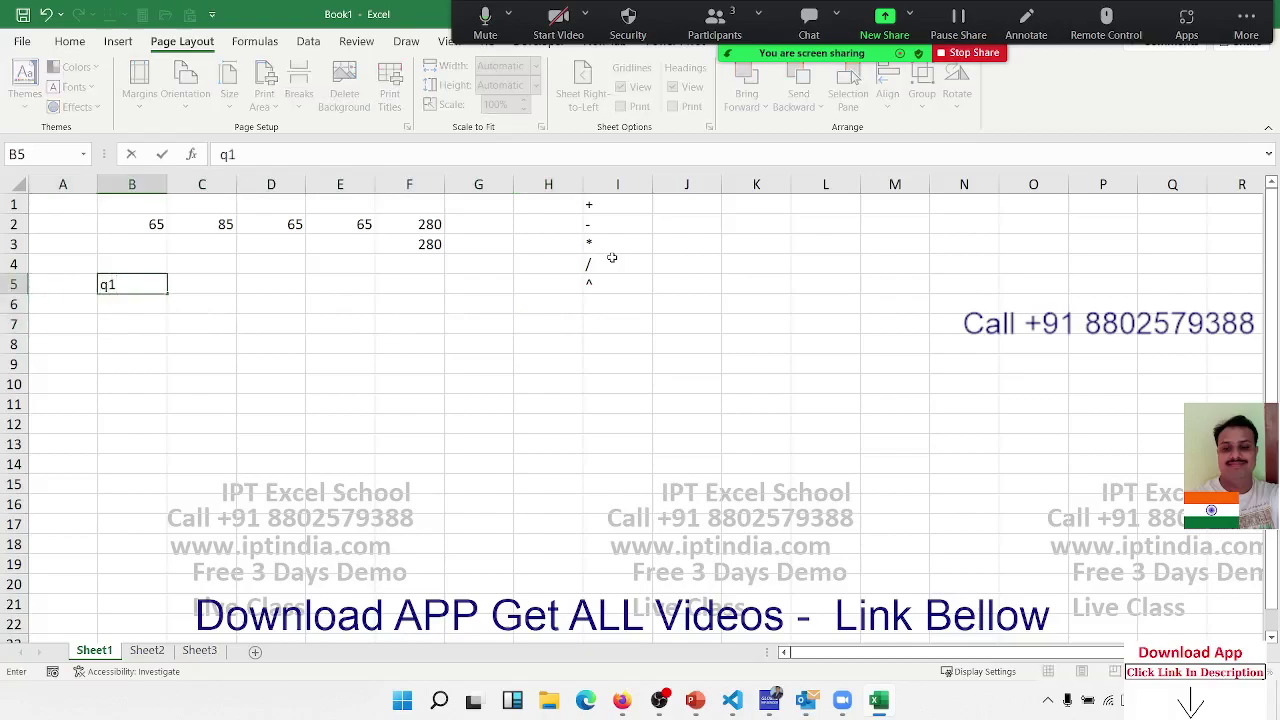
{"action": "key", "text": "BackSpace"}
{"action": "key", "text": "BackSpace"}
{"action": "type", "text": "Q1"}
{"action": "key", "text": "Return"}
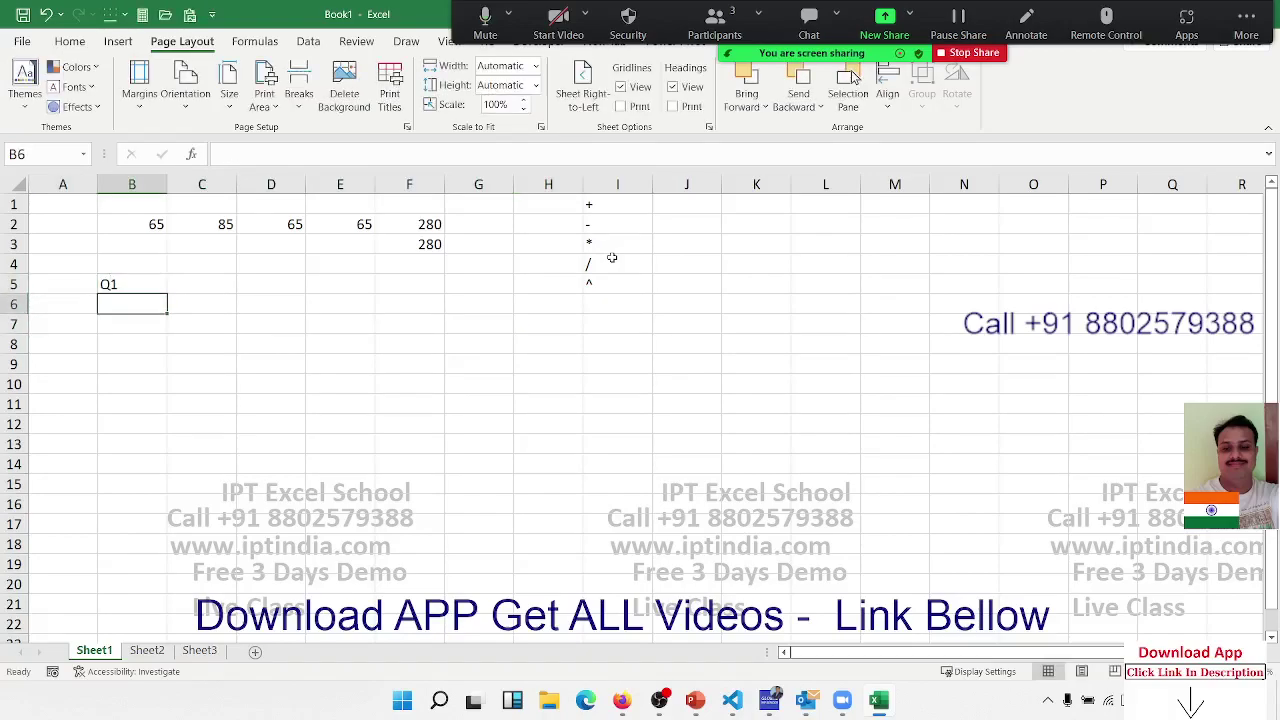
{"action": "type", "text": "50"}
{"action": "key", "text": "Tab"}
- Put the heading Q2 in C5 with the value 55 beneath it
{"action": "key", "text": "Up"}
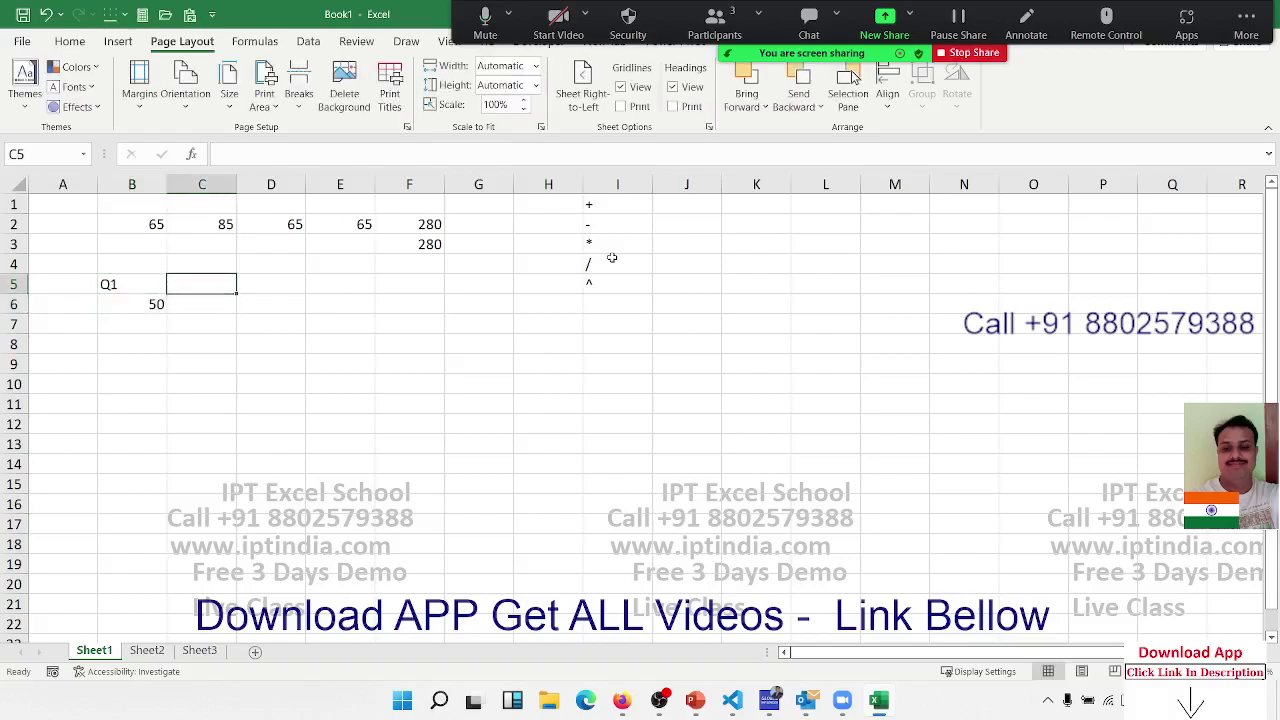
{"action": "type", "text": "Q2"}
{"action": "key", "text": "Return"}
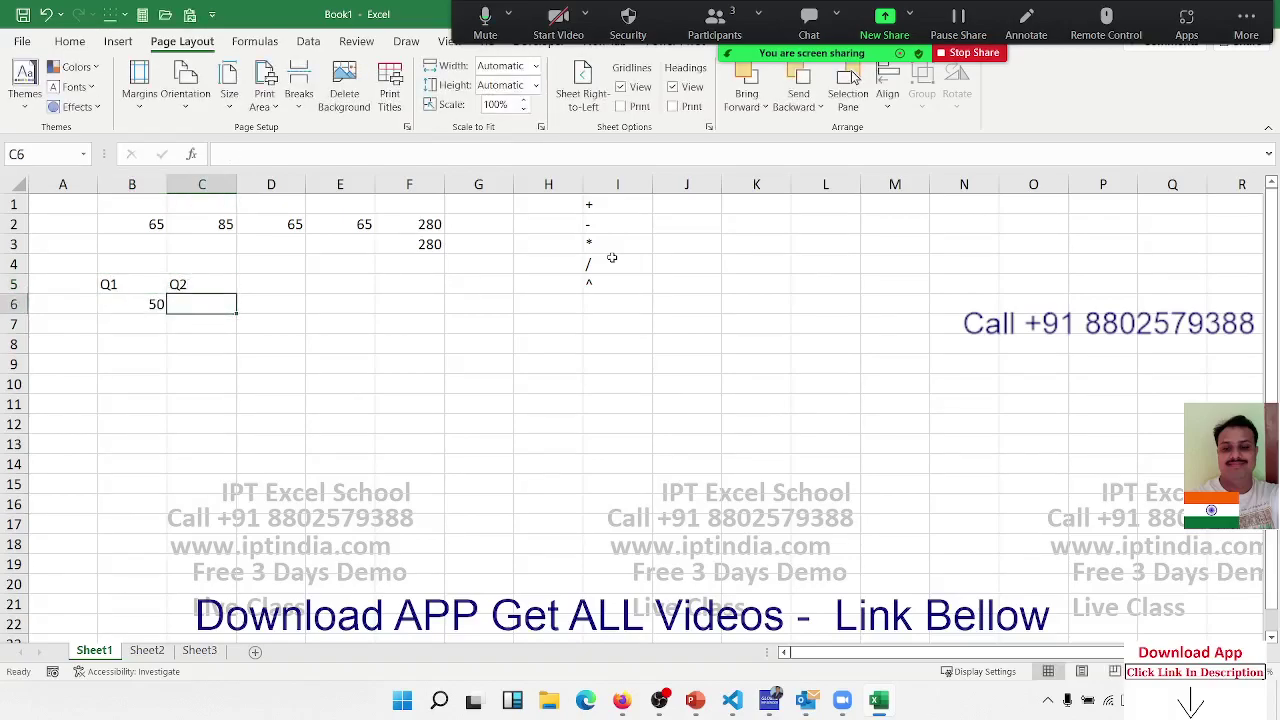
{"action": "type", "text": "55"}
{"action": "key", "text": "Tab"}
- Label D5 as GR, correcting the mistyped GRO
{"action": "key", "text": "Up"}
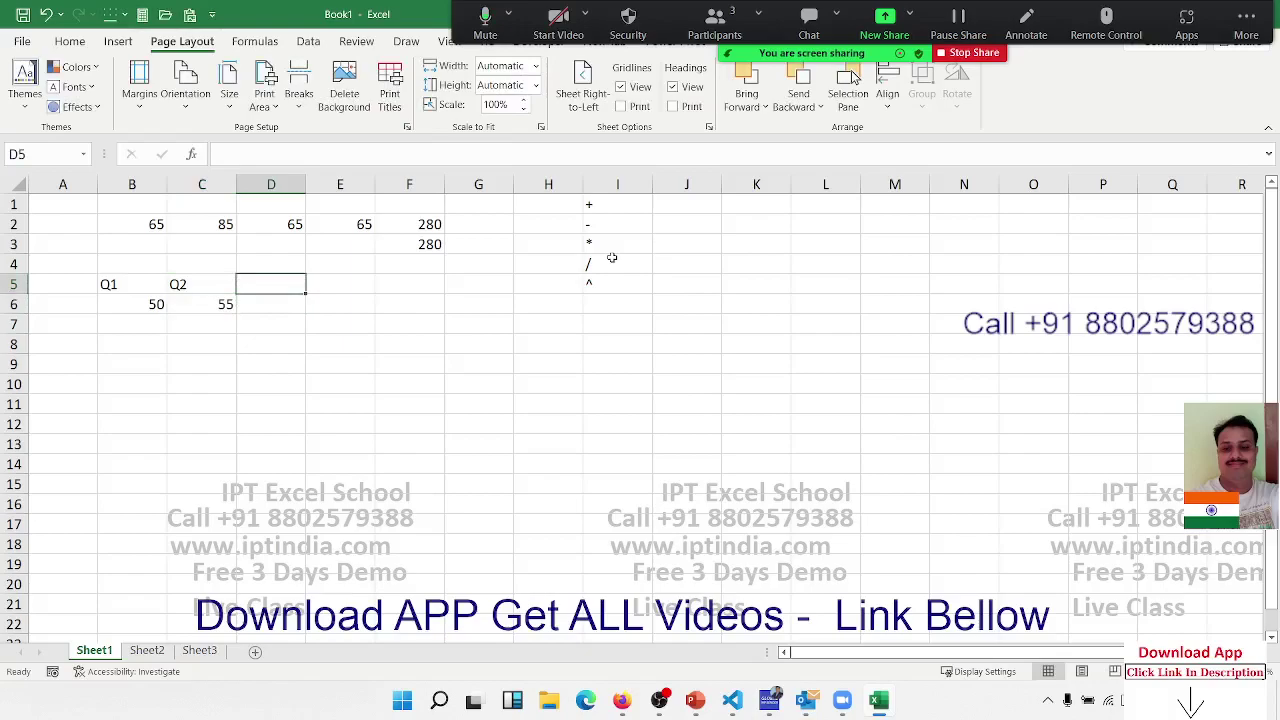
{"action": "type", "text": "GRO"}
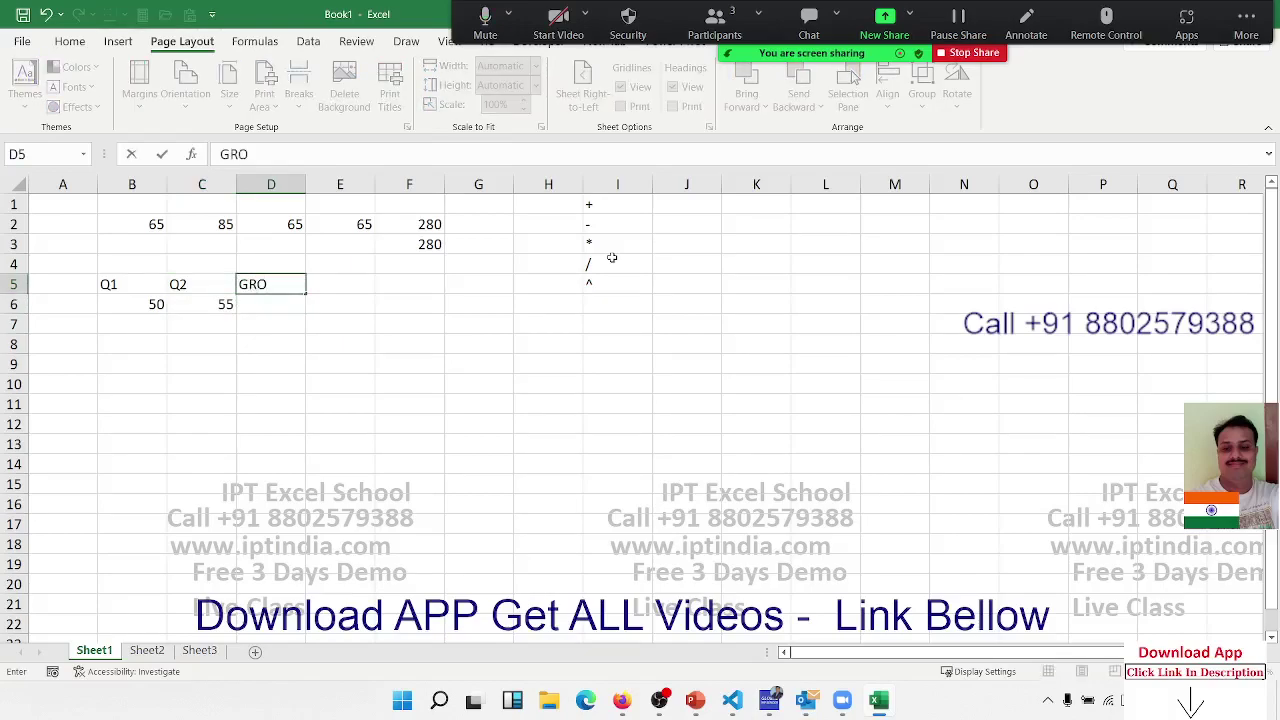
{"action": "key", "text": "BackSpace"}
{"action": "key", "text": "Return"}
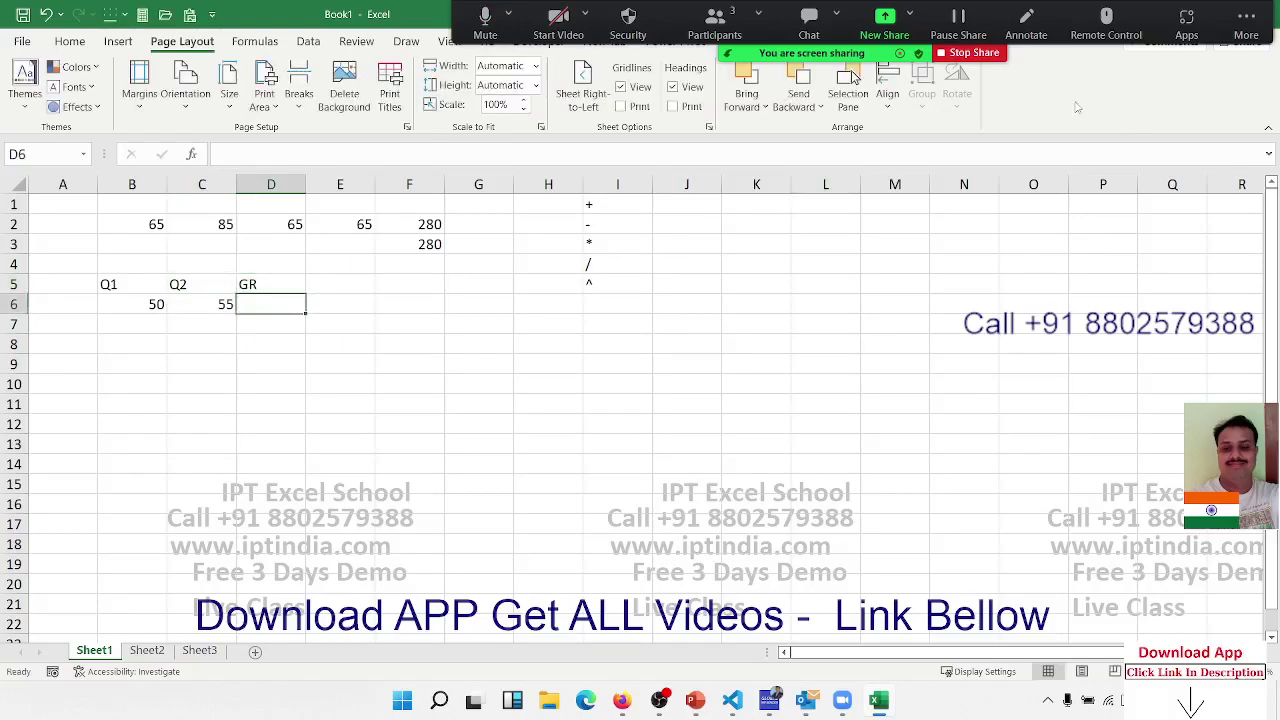
- Handwrite the fraction (Q2 − Q1) / Q1 beside the data with the annotation pen
{"action": "left_click", "coordinate": [1026, 20]}
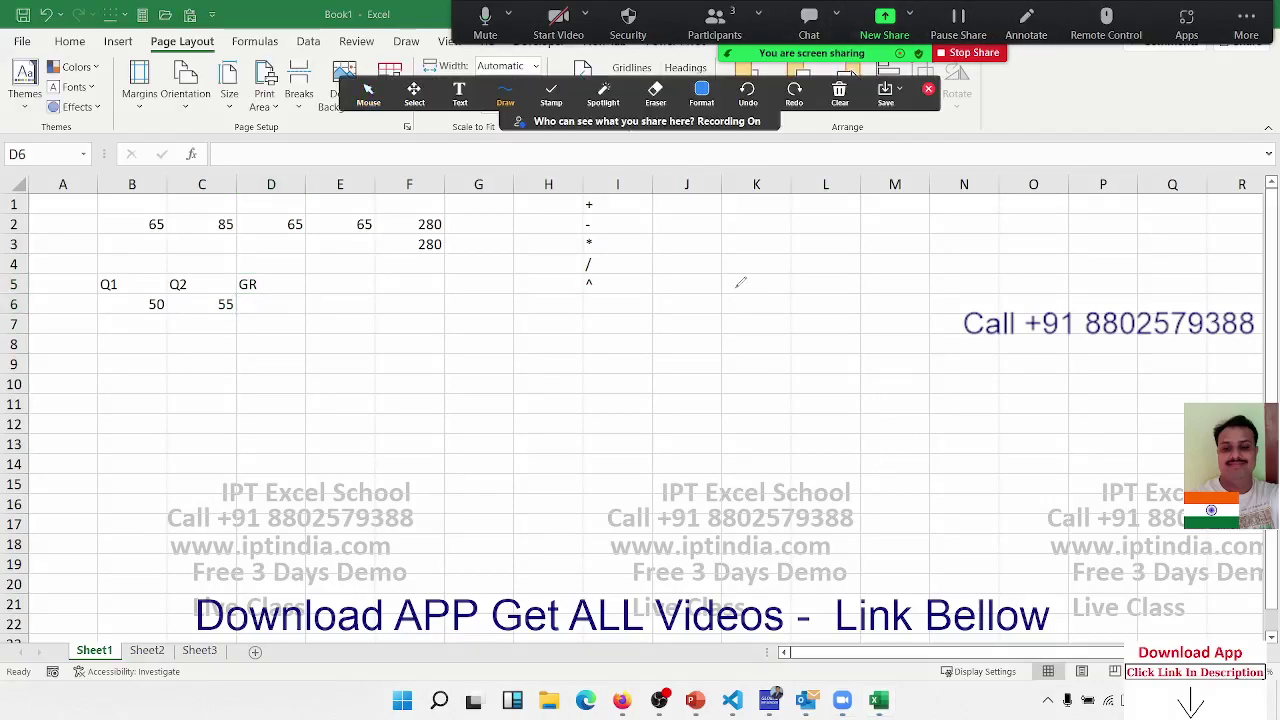
{"action": "mouse_move", "coordinate": [684, 266]}
{"action": "left_mouse_down"}
{"action": "mouse_move", "coordinate": [686, 332]}
{"action": "mouse_move", "coordinate": [668, 268]}
{"action": "mouse_move", "coordinate": [720, 312]}
{"action": "left_mouse_up"}
{"action": "mouse_move", "coordinate": [734, 252]}
{"action": "left_mouse_down"}
{"action": "mouse_move", "coordinate": [746, 297]}
{"action": "mouse_move", "coordinate": [770, 306]}
{"action": "mouse_move", "coordinate": [846, 281]}
{"action": "left_mouse_up"}
{"action": "left_click_drag", "start_coordinate": [904, 218], "coordinate": [980, 285]}
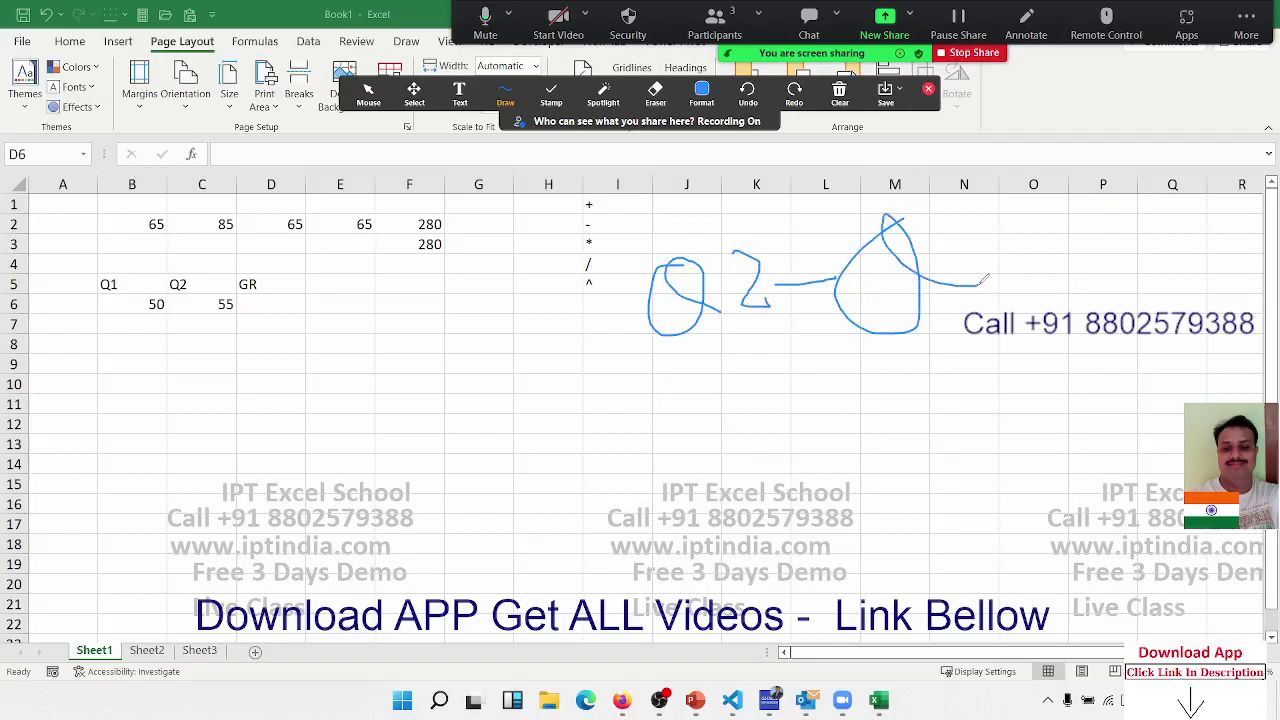
{"action": "left_click_drag", "start_coordinate": [977, 205], "coordinate": [988, 310]}
{"action": "left_click_drag", "start_coordinate": [625, 397], "coordinate": [992, 352]}
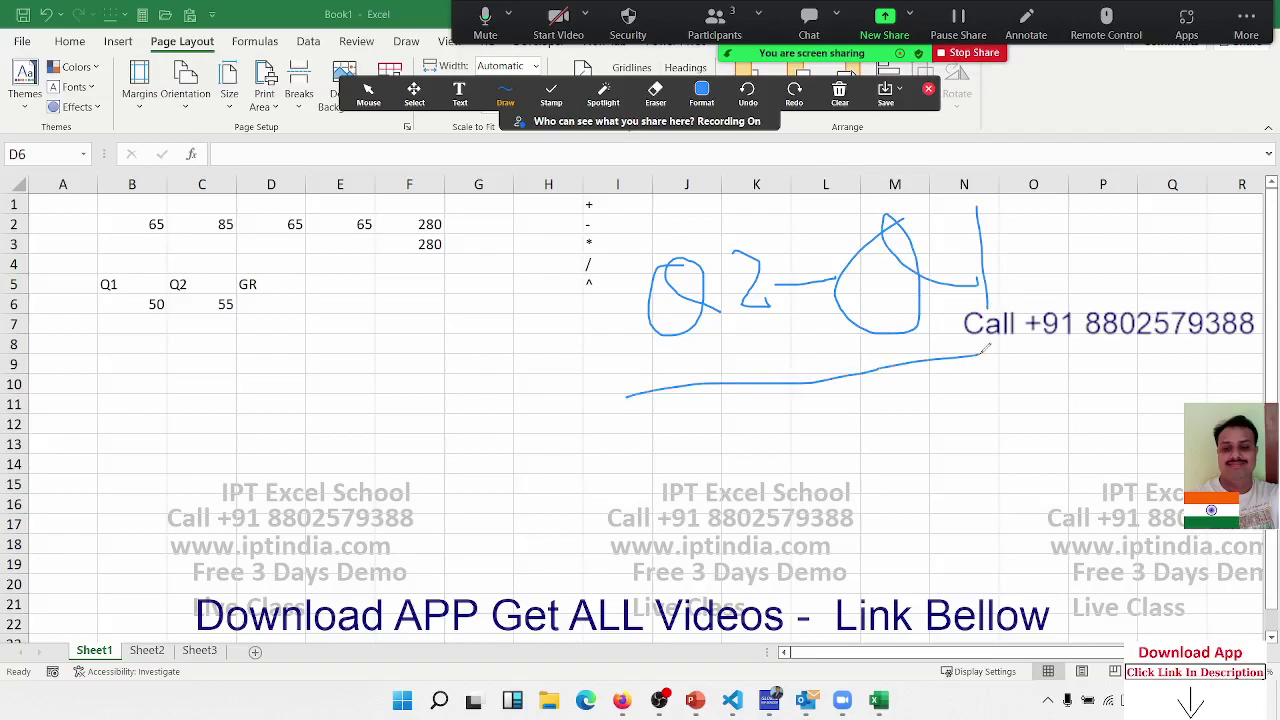
{"action": "left_click_drag", "start_coordinate": [856, 410], "coordinate": [889, 460]}
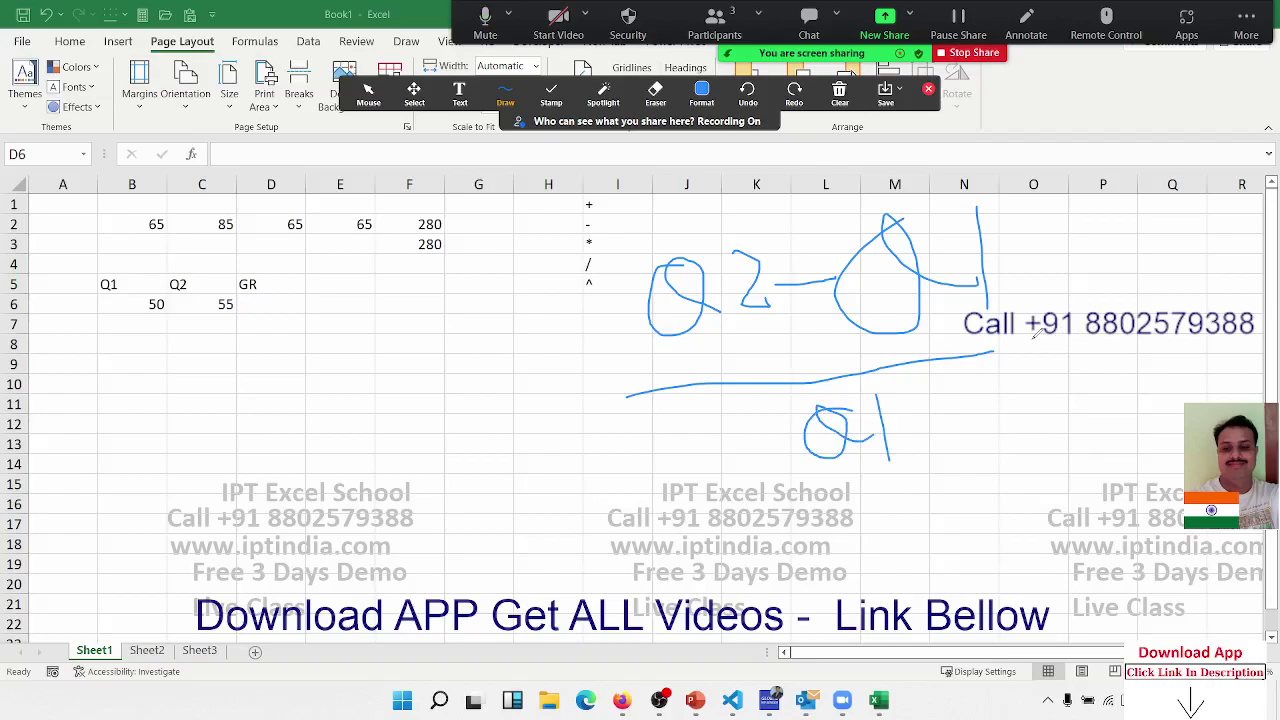
- Add × 100 after the fraction and close the annotation tools
{"action": "left_click_drag", "start_coordinate": [1030, 326], "coordinate": [1093, 397]}
{"action": "left_click_drag", "start_coordinate": [1072, 310], "coordinate": [1041, 394]}
{"action": "left_click_drag", "start_coordinate": [1097, 308], "coordinate": [1099, 370]}
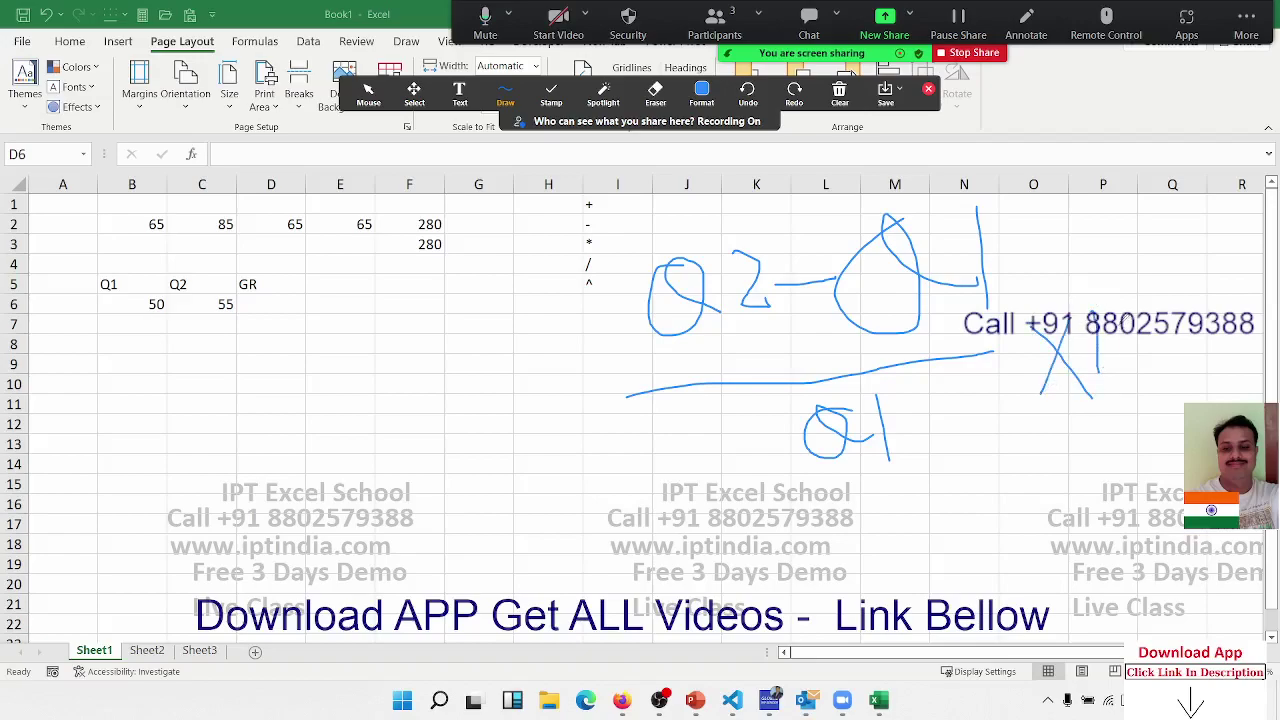
{"action": "mouse_move", "coordinate": [1119, 318]}
{"action": "left_mouse_down"}
{"action": "mouse_move", "coordinate": [1132, 366]}
{"action": "mouse_move", "coordinate": [1130, 342]}
{"action": "mouse_move", "coordinate": [1162, 334]}
{"action": "left_mouse_up"}
{"action": "left_click", "coordinate": [927, 91]}
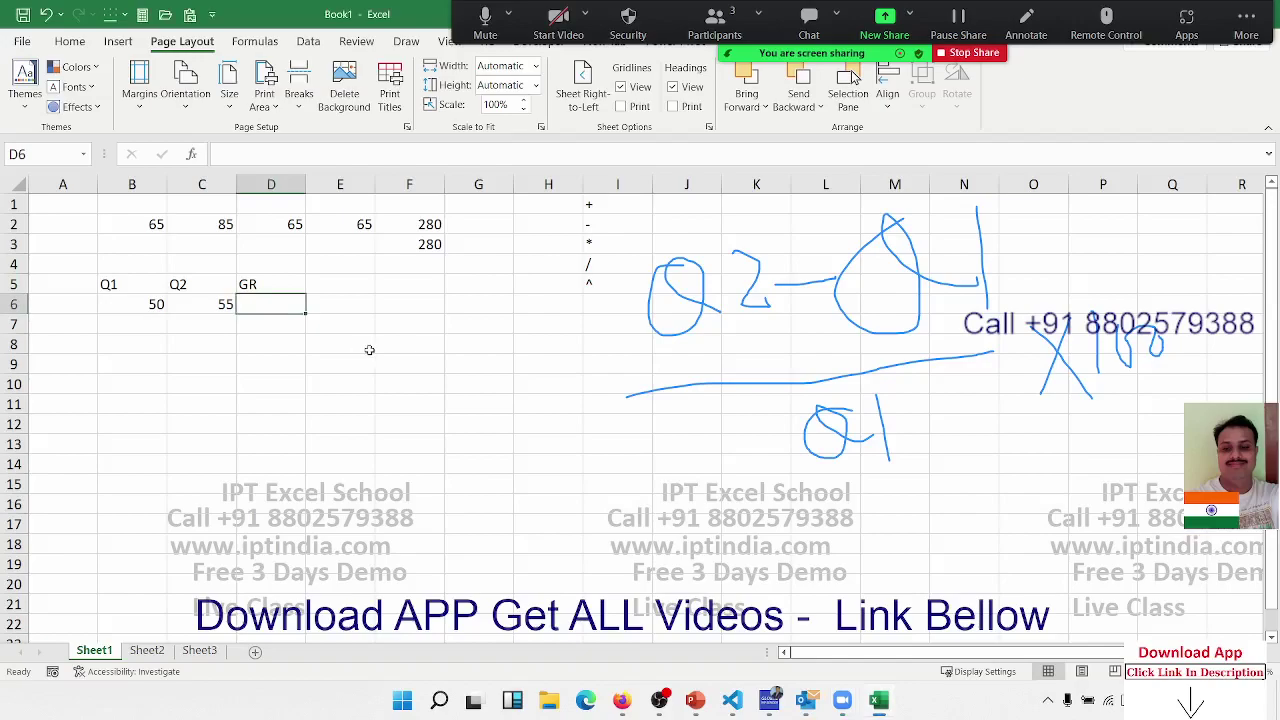
{"action": "left_click", "coordinate": [340, 372]}
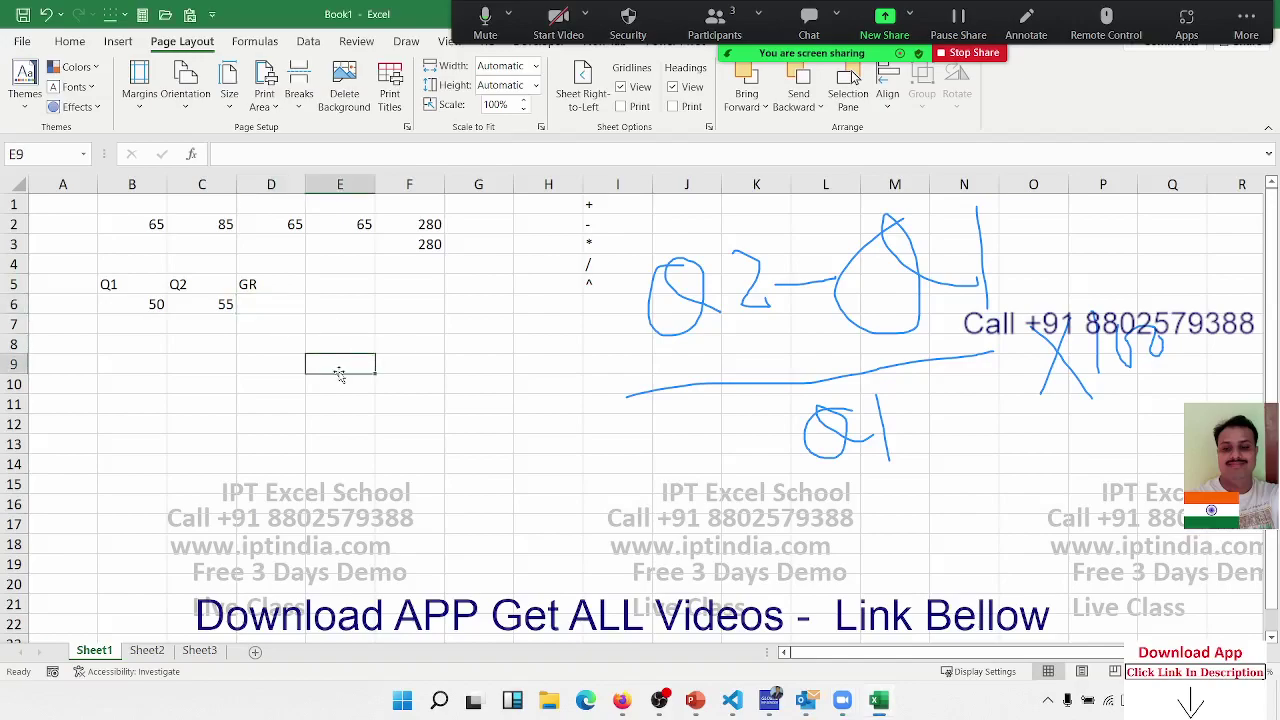
{"action": "type", "text": ".20"}
{"action": "key", "text": "ctrl+Return"}
{"action": "left_click", "coordinate": [70, 41]}
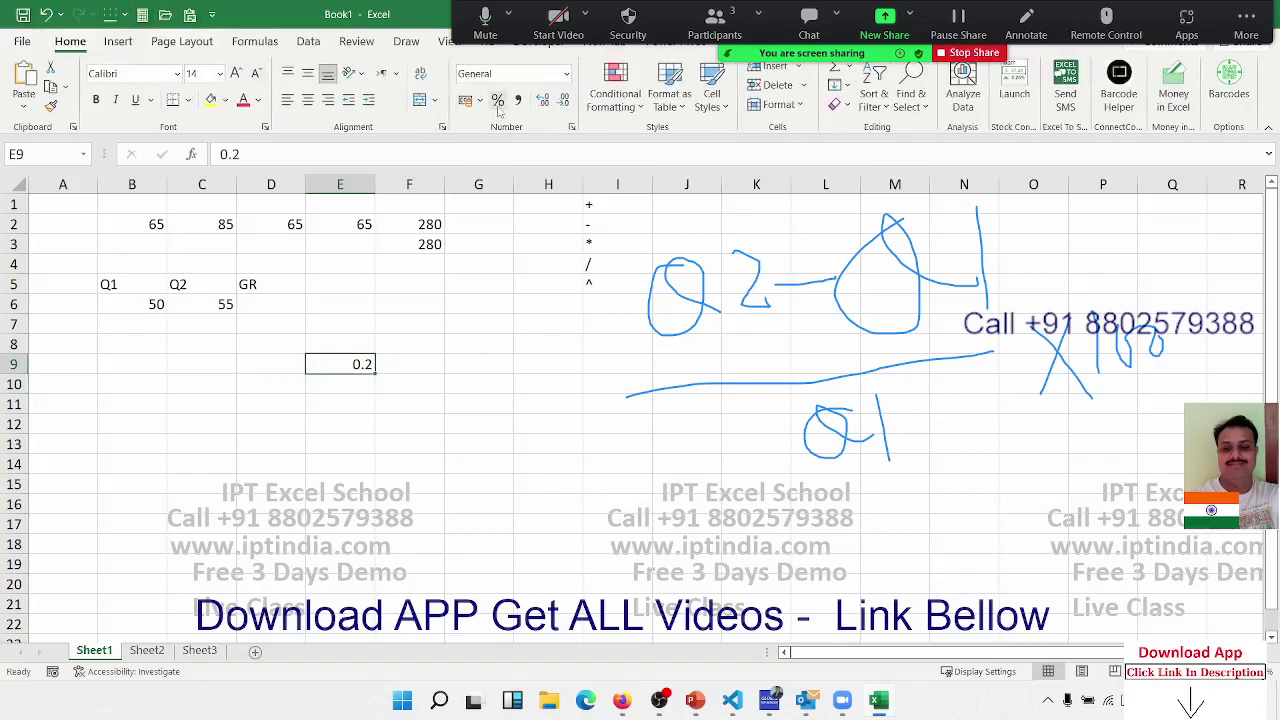
{"action": "left_click", "coordinate": [497, 101]}
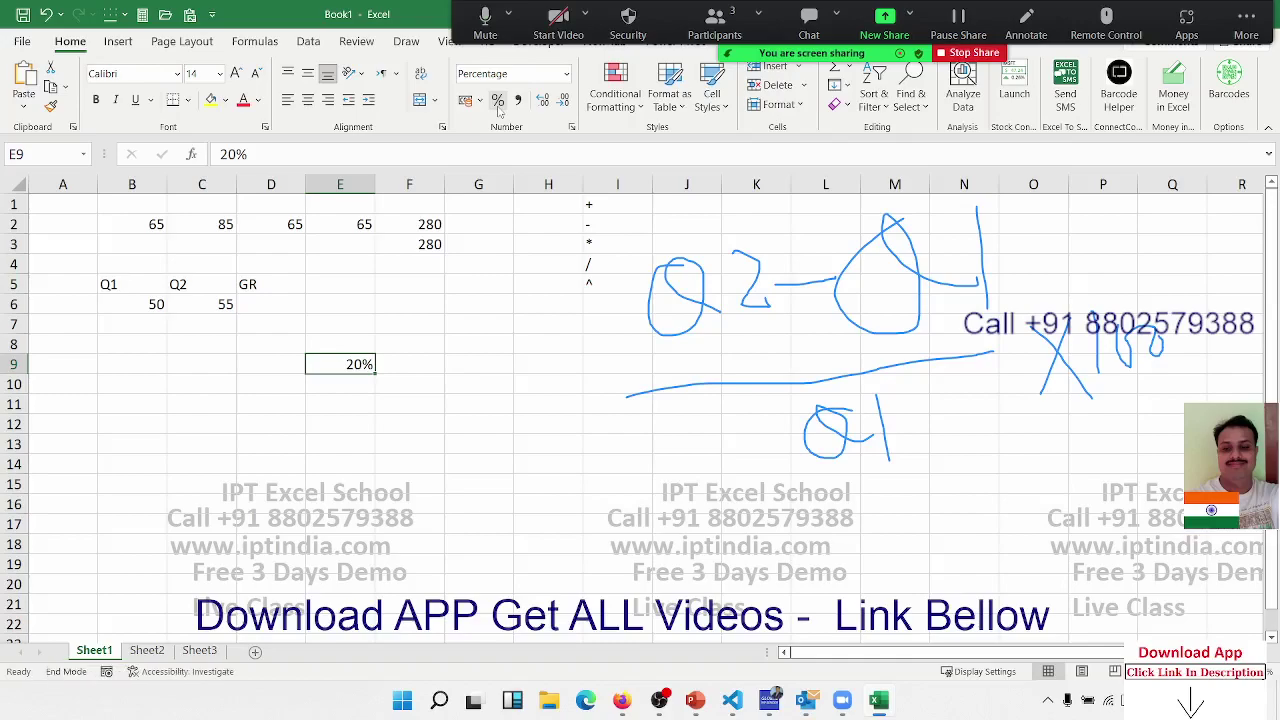
{"action": "left_click", "coordinate": [415, 378]}
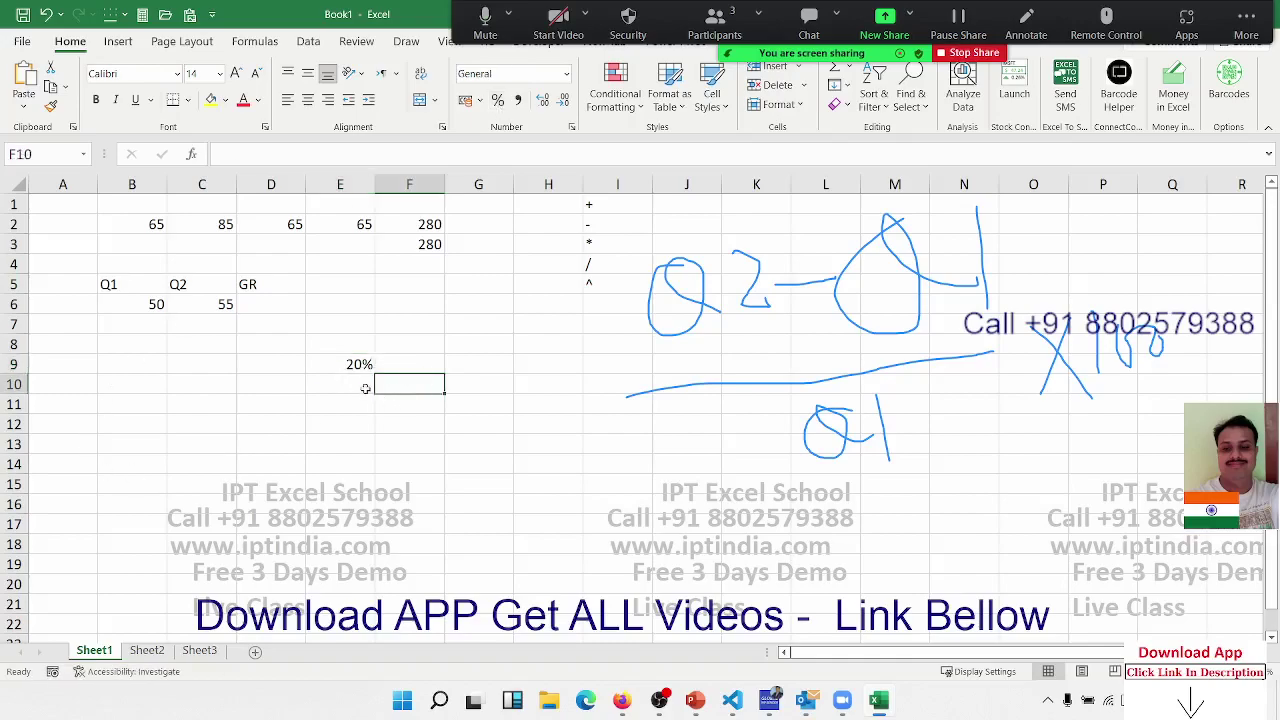
{"action": "left_click", "coordinate": [356, 369]}
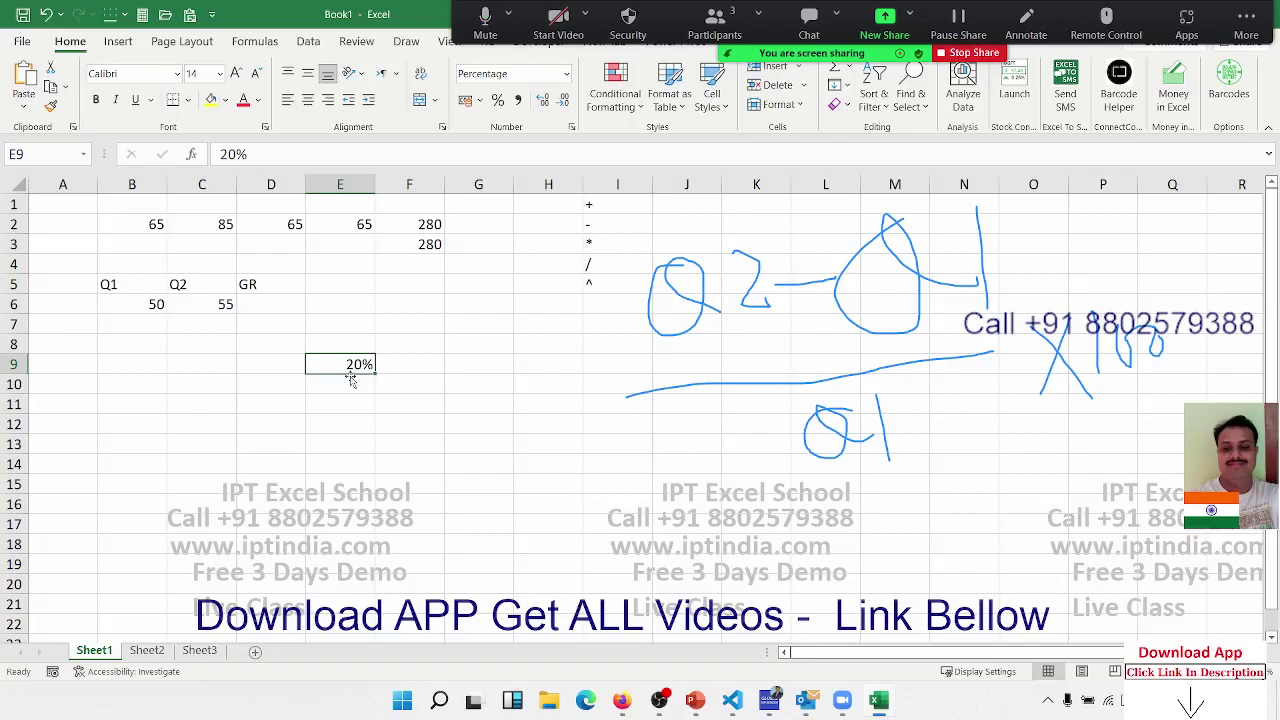
{"action": "key", "text": "Delete"}
- Put 500 in G8 and 30% in G9
{"action": "key", "text": "Up"}
{"action": "key", "text": "Up"}
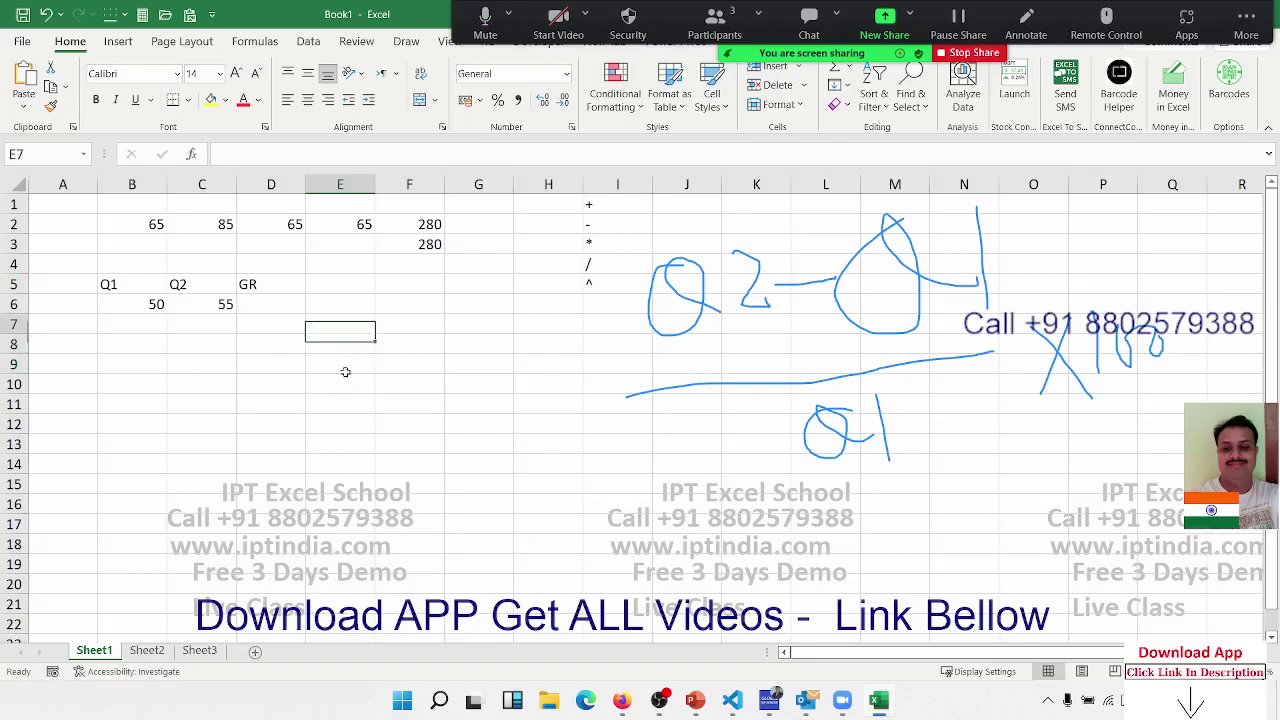
{"action": "key", "text": "Right"}
{"action": "key", "text": "Right"}
{"action": "key", "text": "Down"}
{"action": "type", "text": "5"}
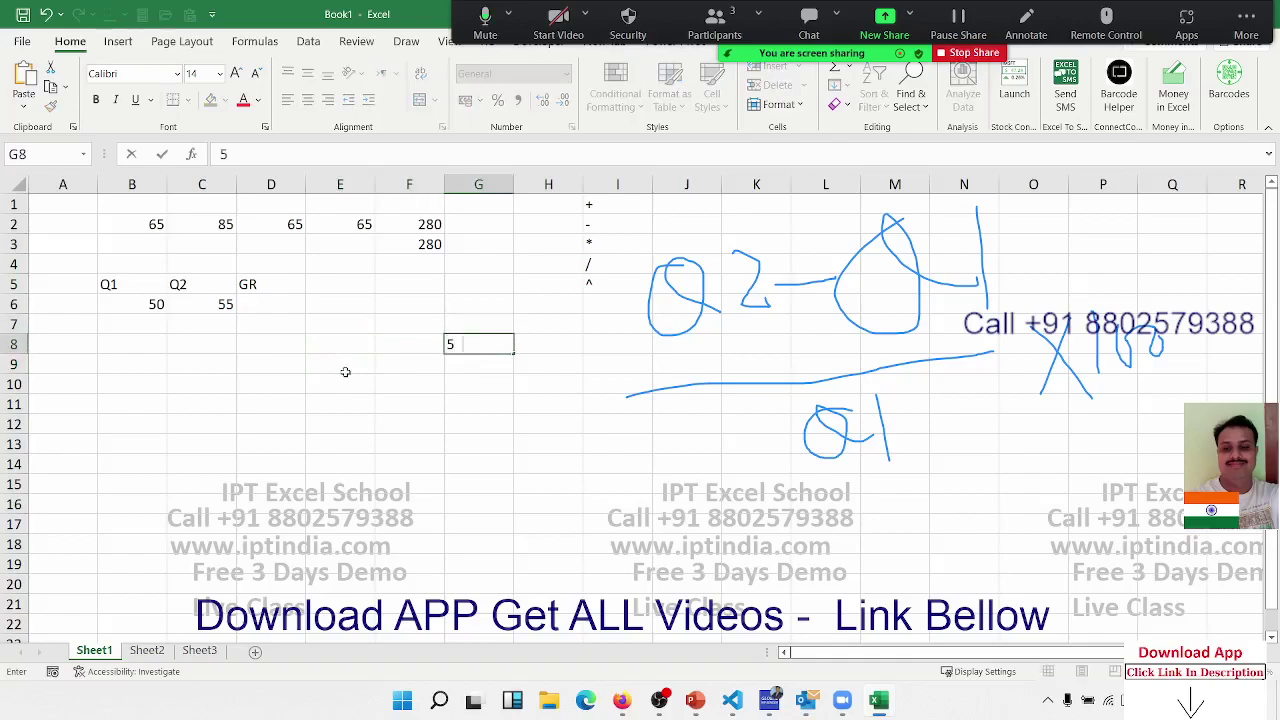
{"action": "type", "text": "00"}
{"action": "key", "text": "Return"}
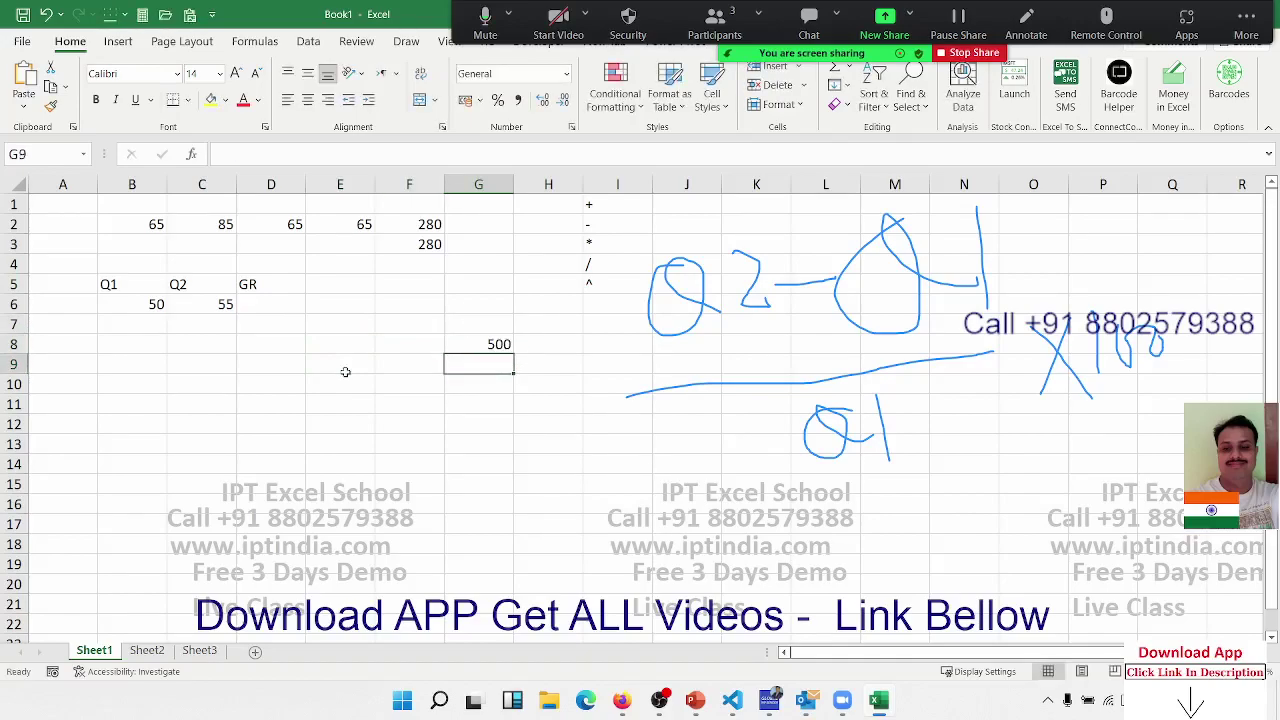
{"action": "type", "text": "30"}
{"action": "key", "text": "Return"}
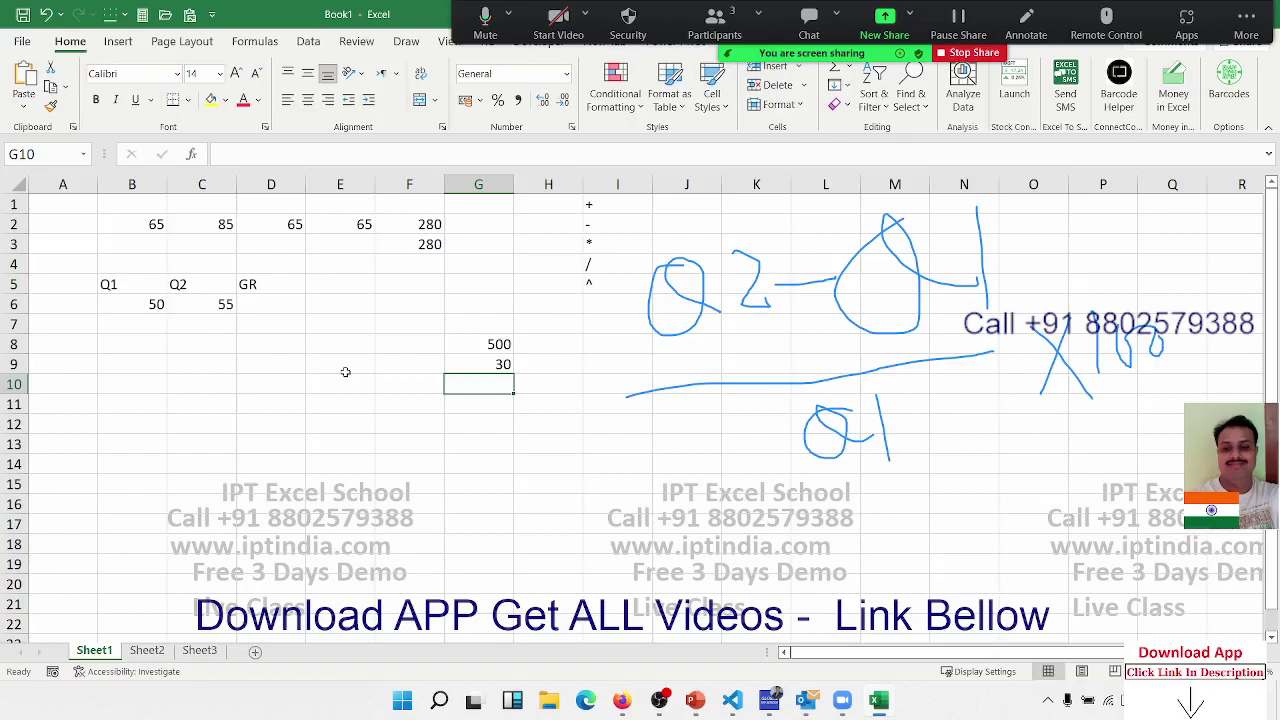
{"action": "key", "text": "Up"}
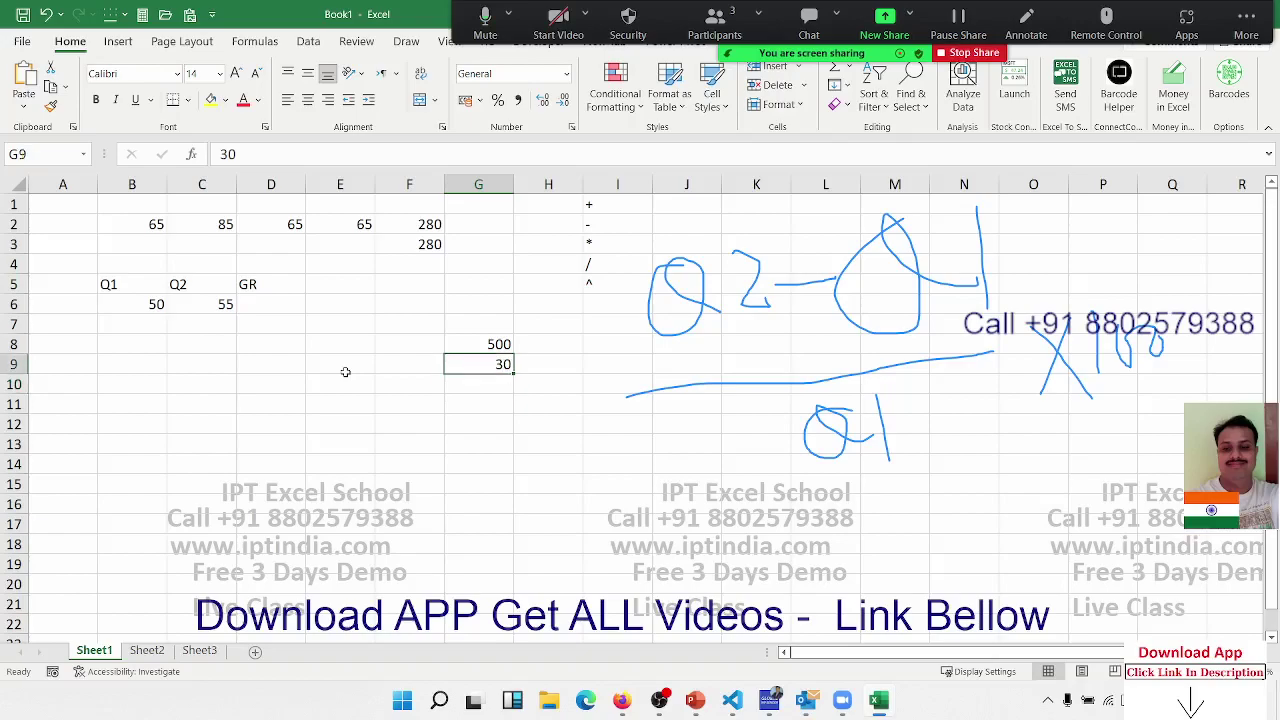
{"action": "key", "text": "F2"}
{"action": "type", "text": "%"}
{"action": "key", "text": "Return"}
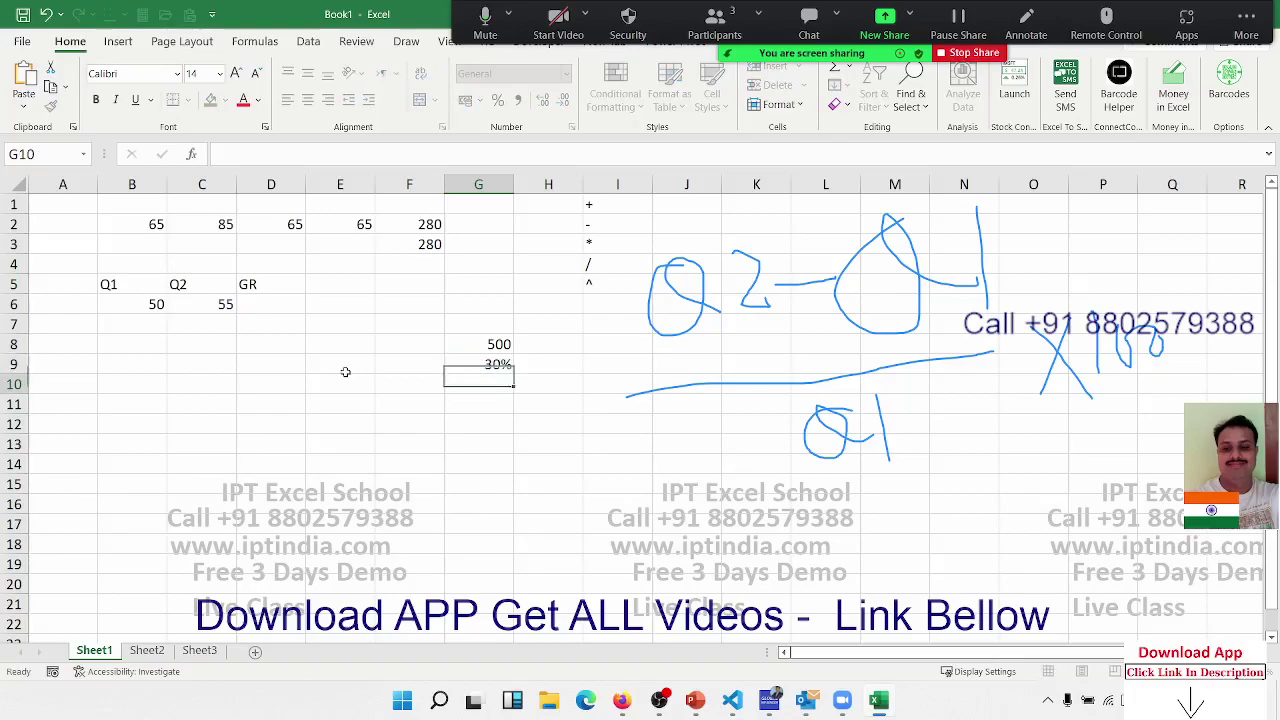
- Calculate =G8*G9 in G10, giving 150
{"action": "type", "text": "="}
{"action": "key", "text": "Up"}
{"action": "key", "text": "Up"}
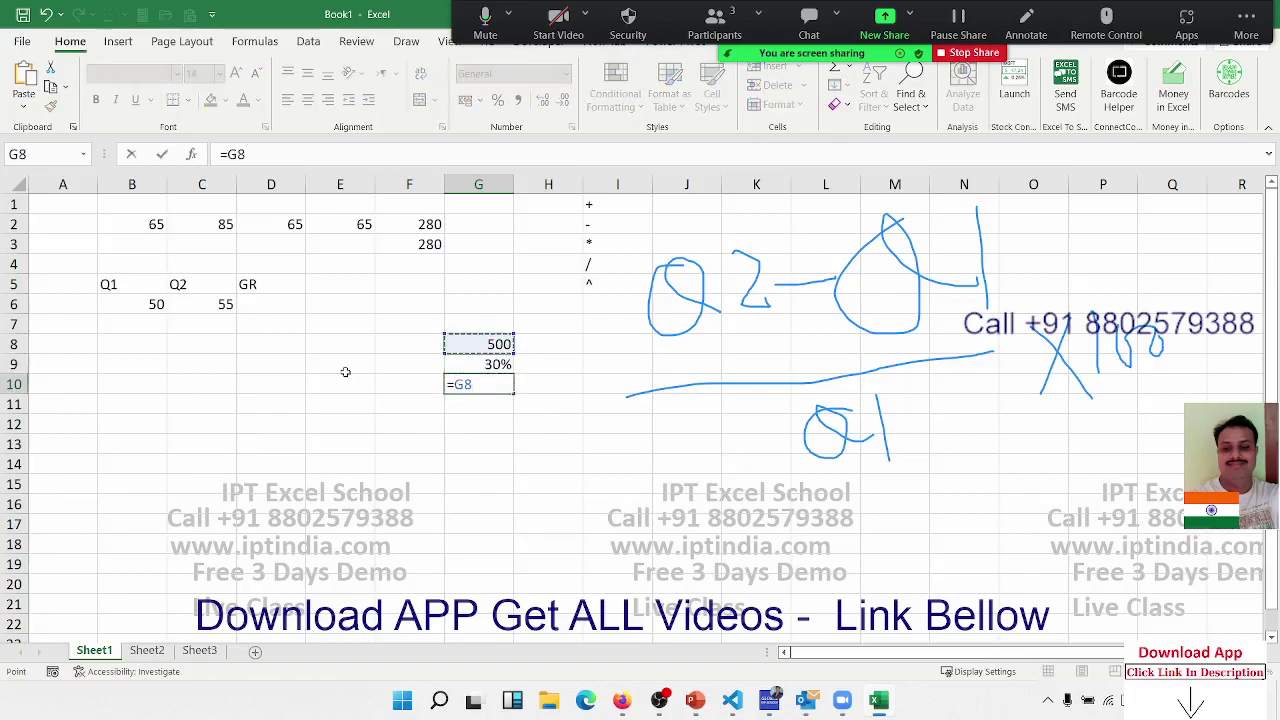
{"action": "type", "text": "*"}
{"action": "key", "text": "Up"}
{"action": "key", "text": "Return"}
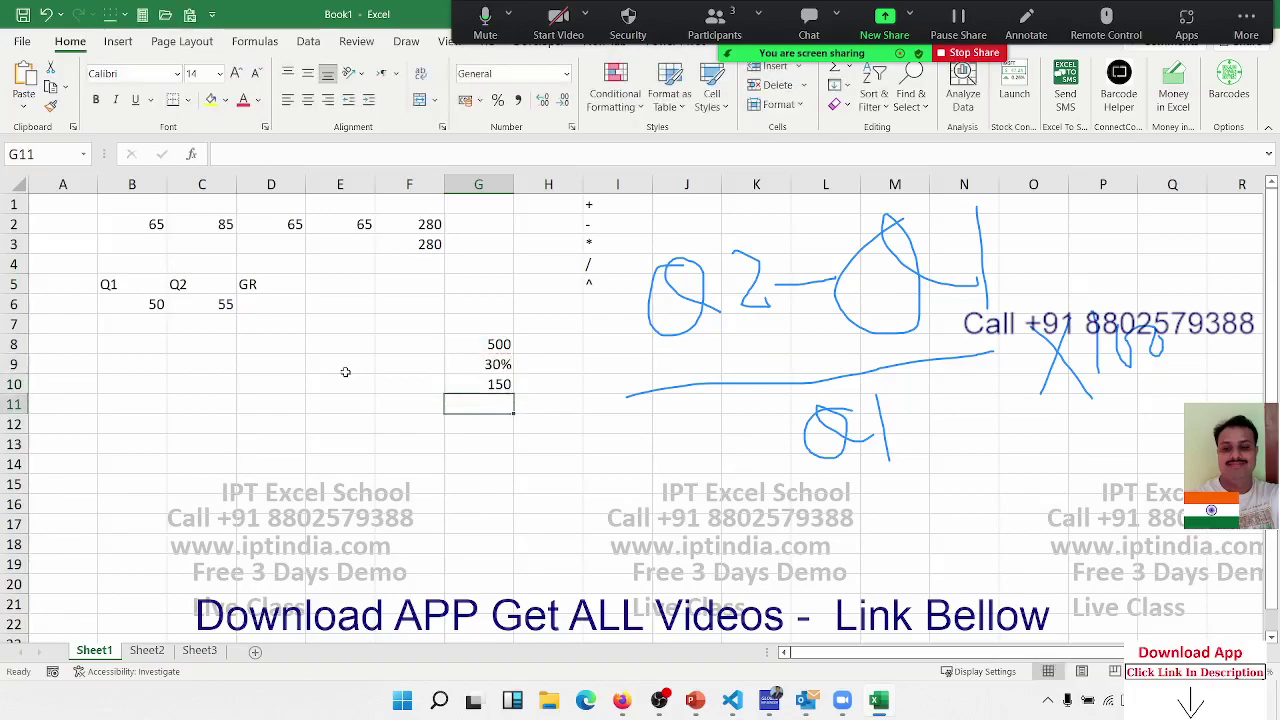
- Switch G9 to General number format, then back to percentage with Ctrl+Shift+%
{"action": "key", "text": "Up"}
{"action": "key", "text": "Up"}
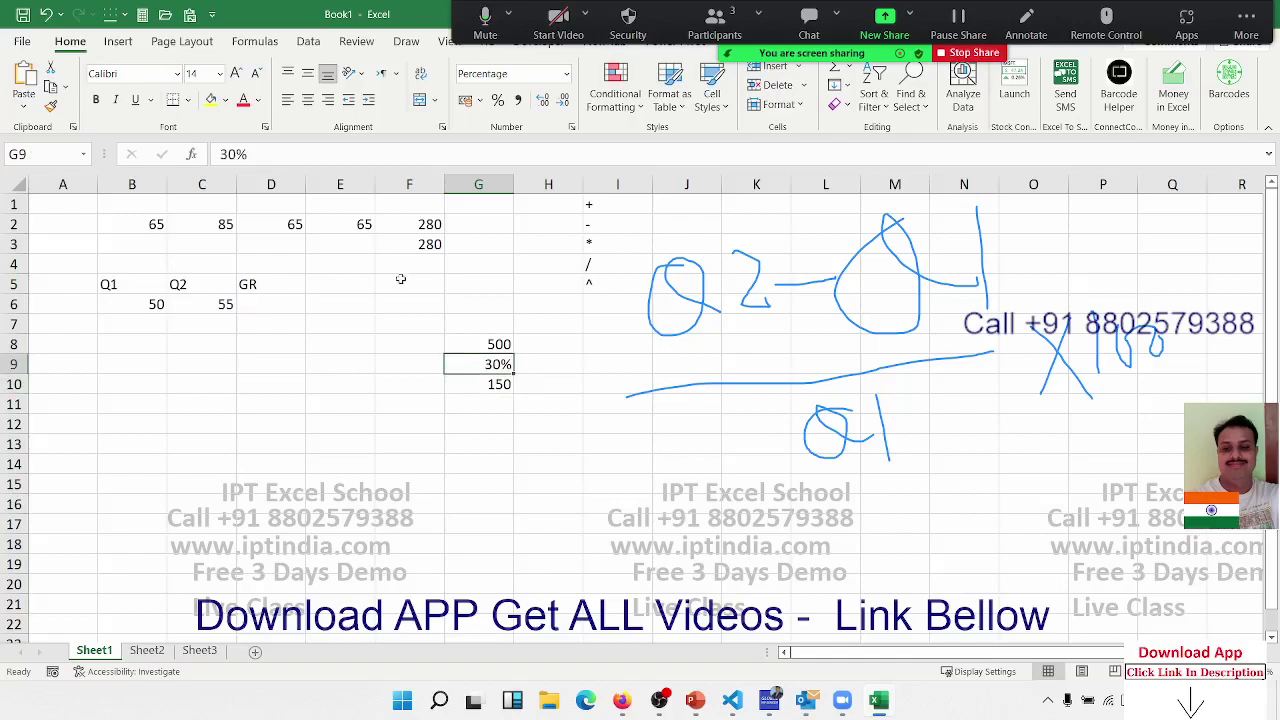
{"action": "left_click", "coordinate": [566, 76]}
{"action": "left_click", "coordinate": [556, 100]}
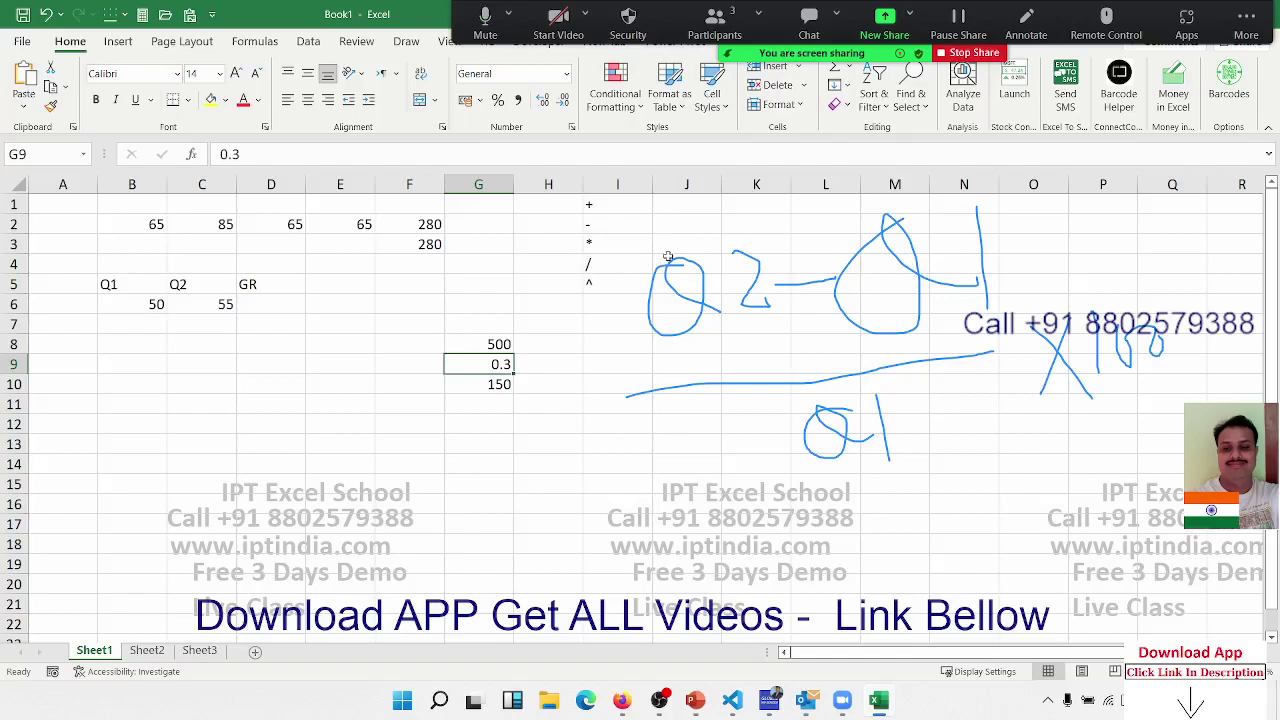
{"action": "key", "text": "ctrl+shift+5"}
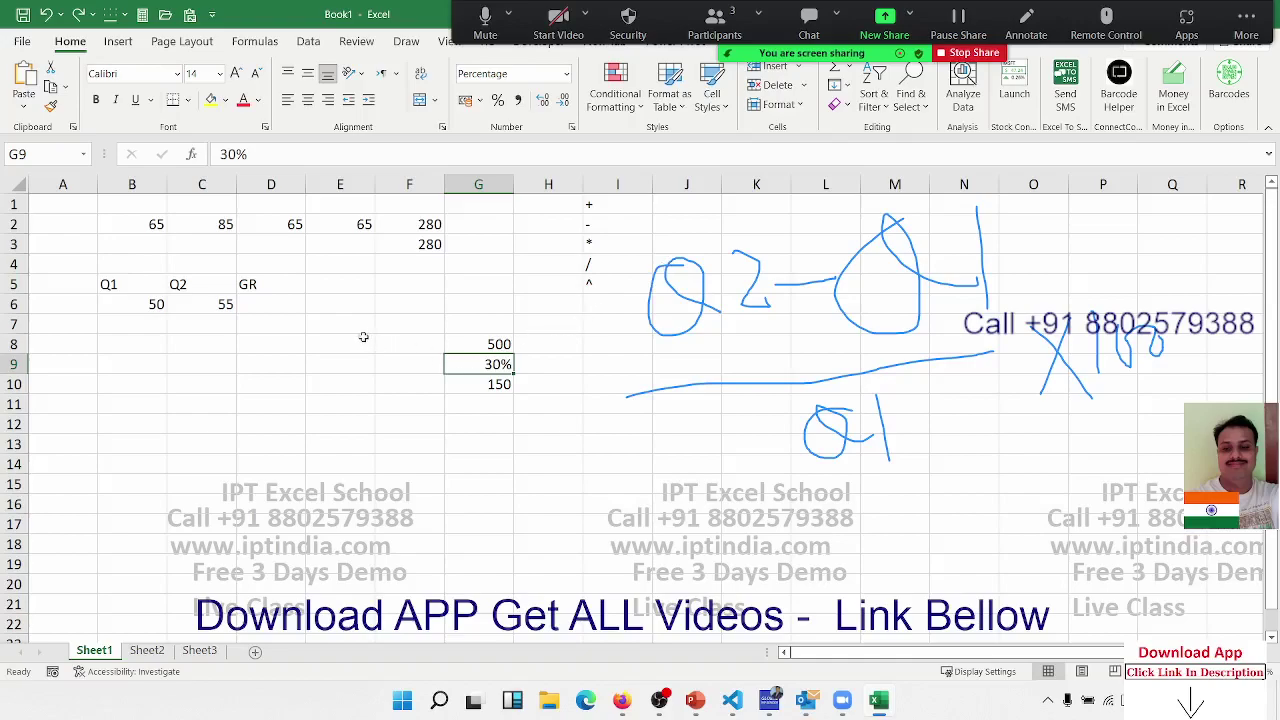
- Enter a first growth formula =C6-B6/B6 in D6
{"action": "left_click", "coordinate": [295, 308]}
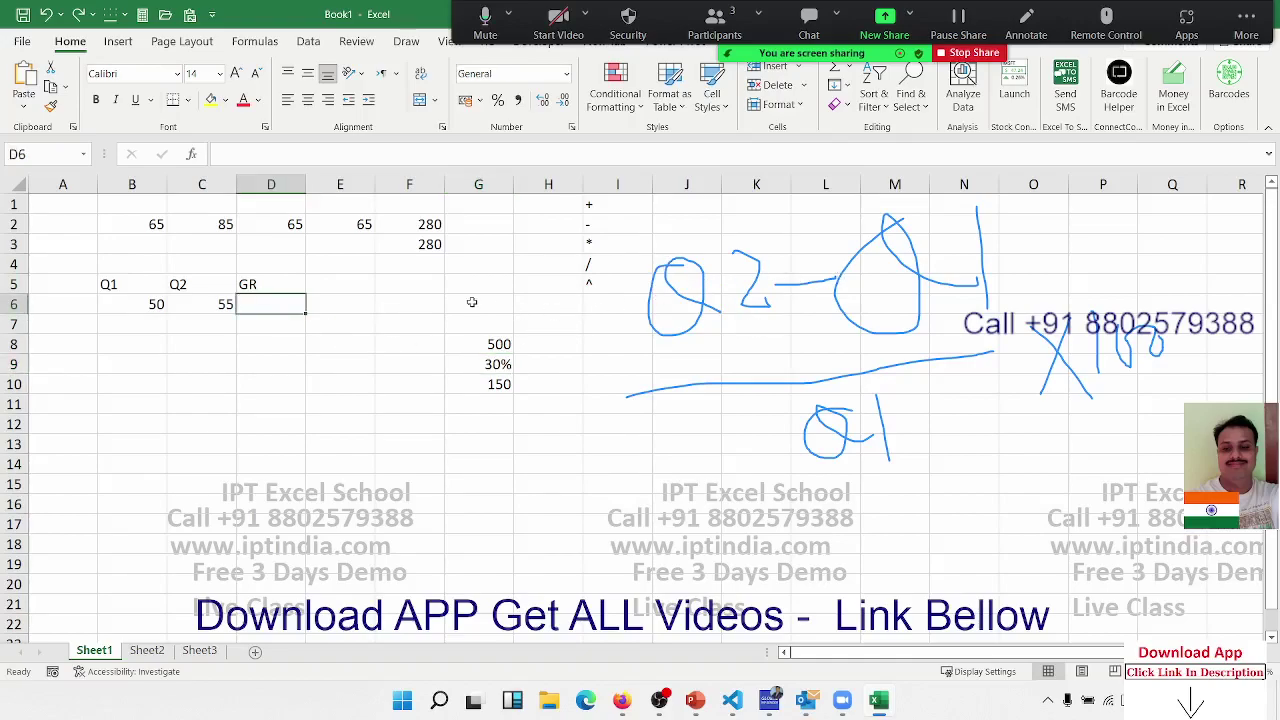
{"action": "type", "text": "="}
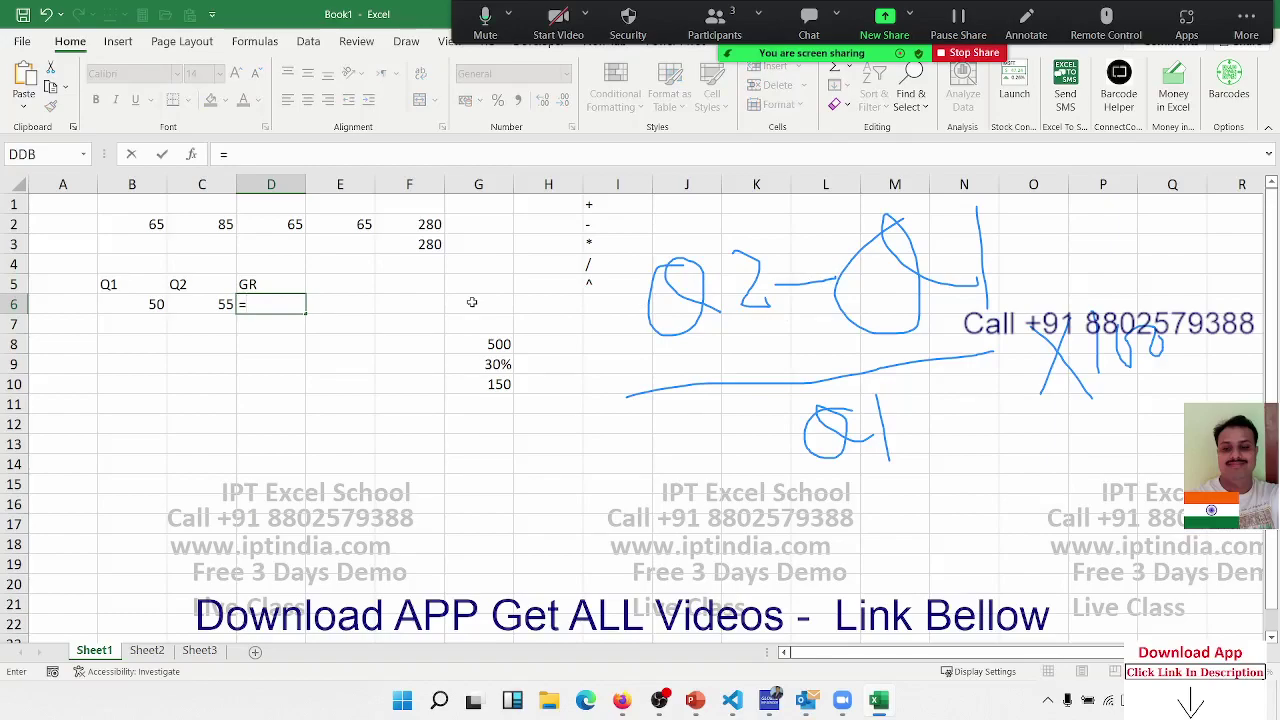
{"action": "key", "text": "Left"}
{"action": "type", "text": "-"}
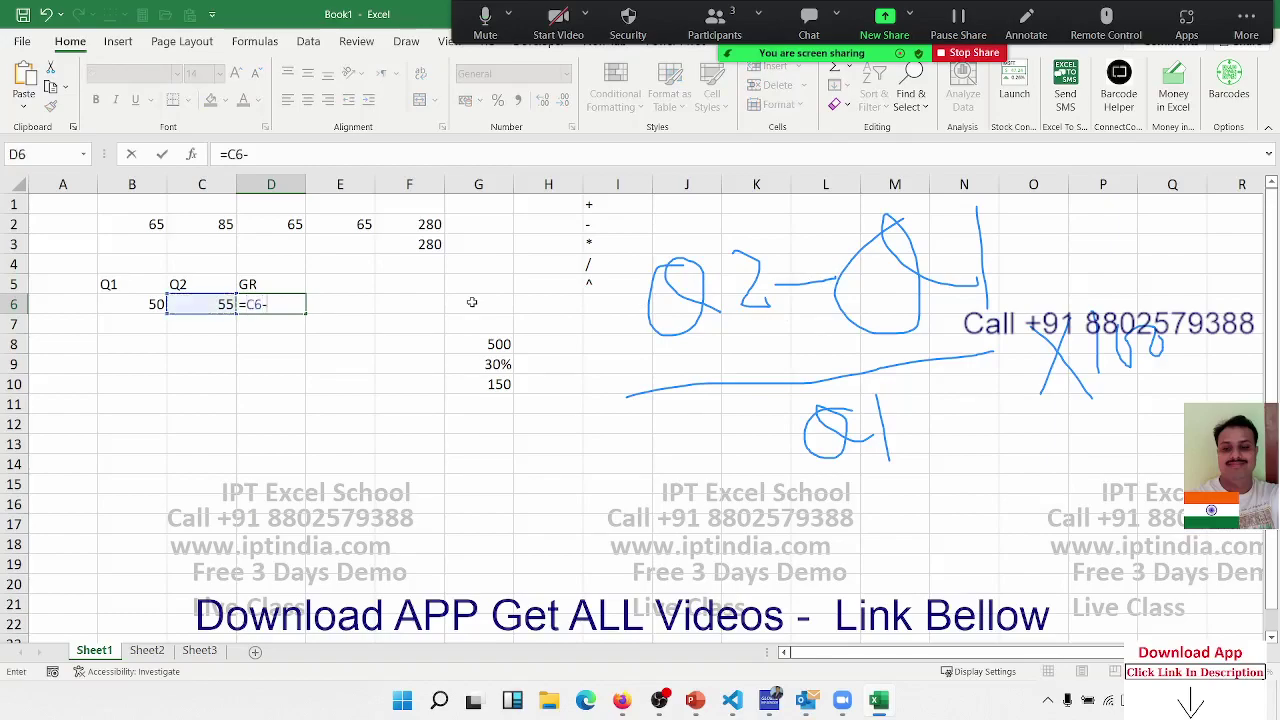
{"action": "key", "text": "Left"}
{"action": "key", "text": "Left"}
{"action": "type", "text": "/"}
{"action": "key", "text": "Left"}
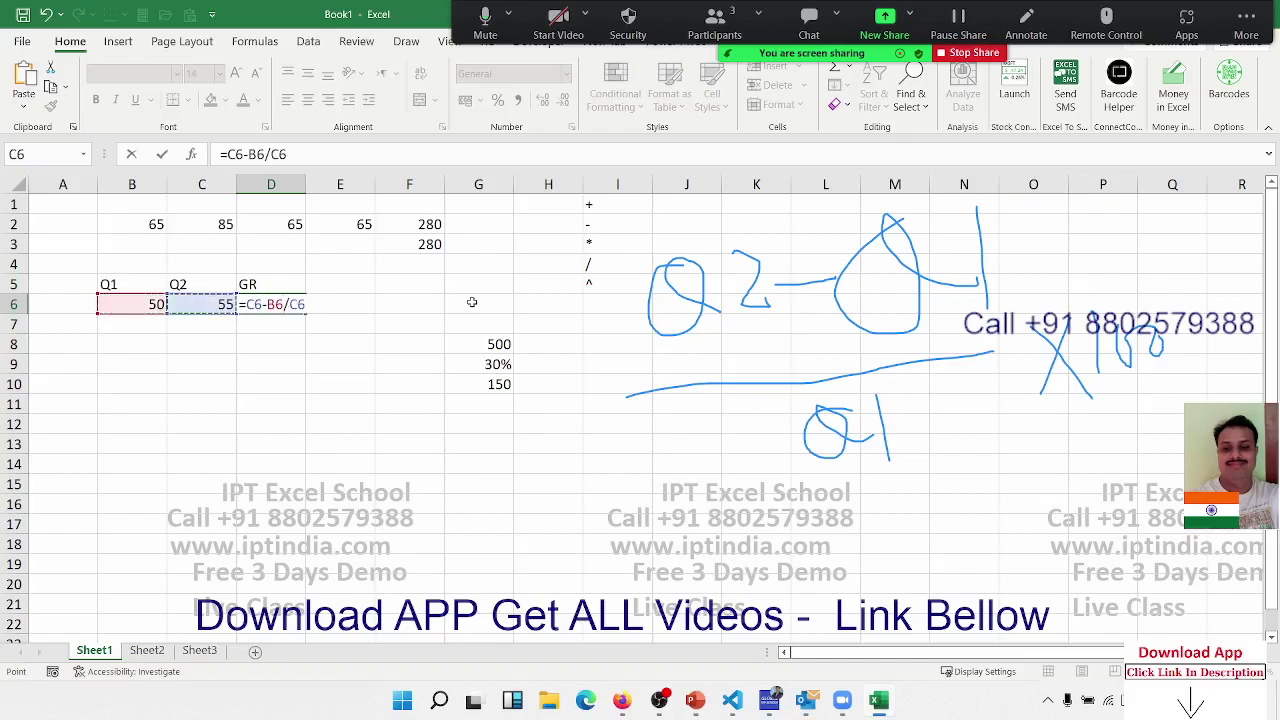
{"action": "key", "text": "Left"}
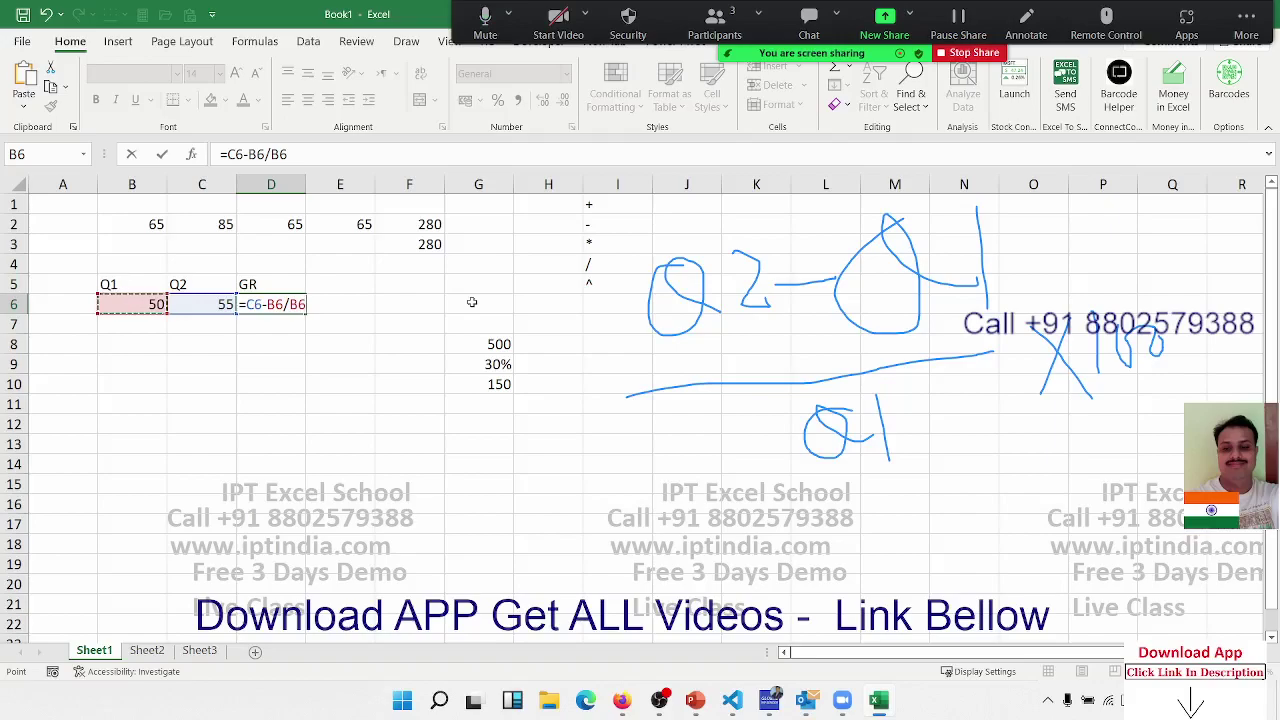
{"action": "key", "text": "Return"}
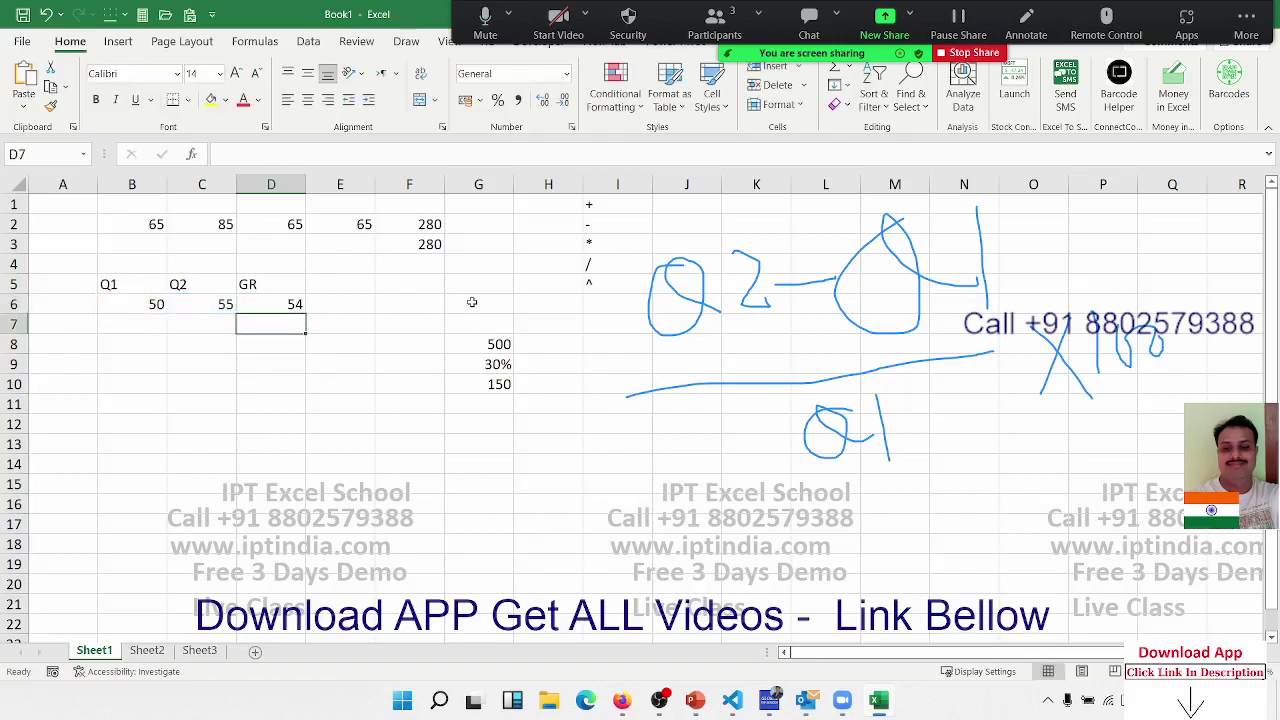
- Try out a practice formula =2+2/2 in D8, then cancel it
{"action": "key", "text": "Down"}
{"action": "type", "text": "="}
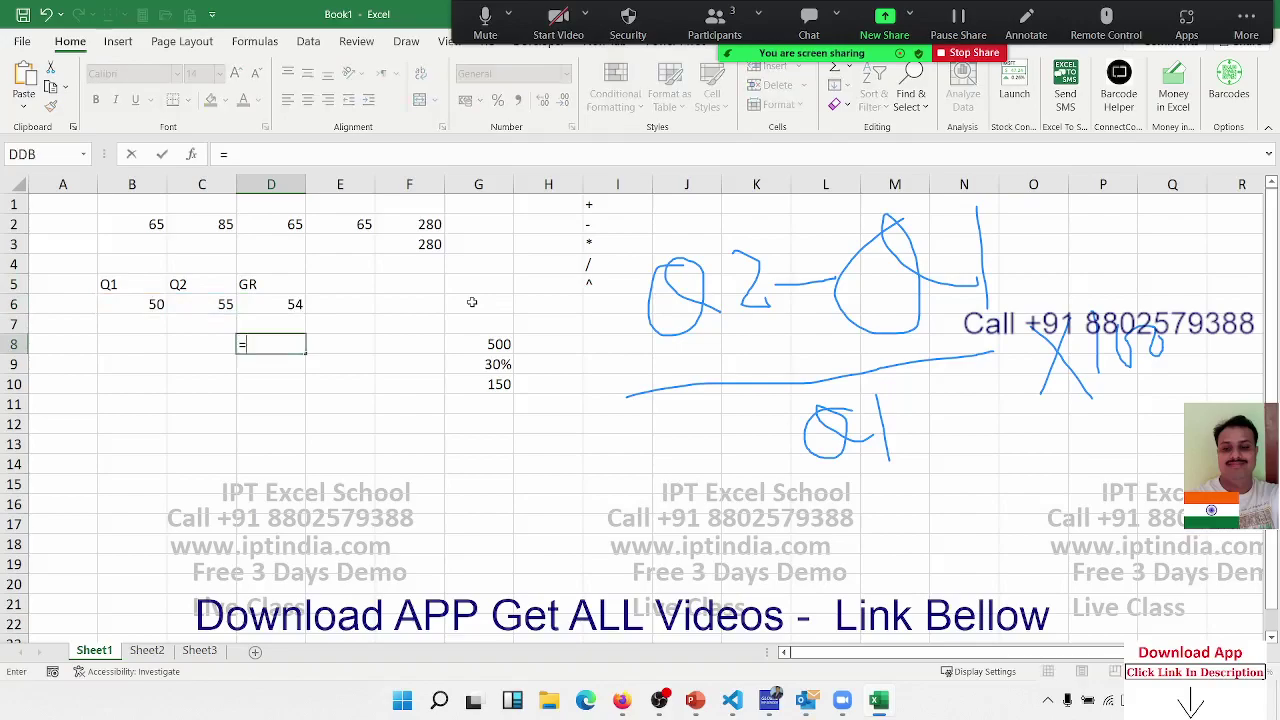
{"action": "type", "text": "2"}
{"action": "type", "text": "+"}
{"action": "key", "text": "BackSpace"}
{"action": "type", "text": "*2"}
{"action": "key", "text": "BackSpace"}
{"action": "key", "text": "BackSpace"}
{"action": "type", "text": "+"}
{"action": "type", "text": "2/"}
{"action": "type", "text": "2"}
{"action": "key", "text": "Escape"}
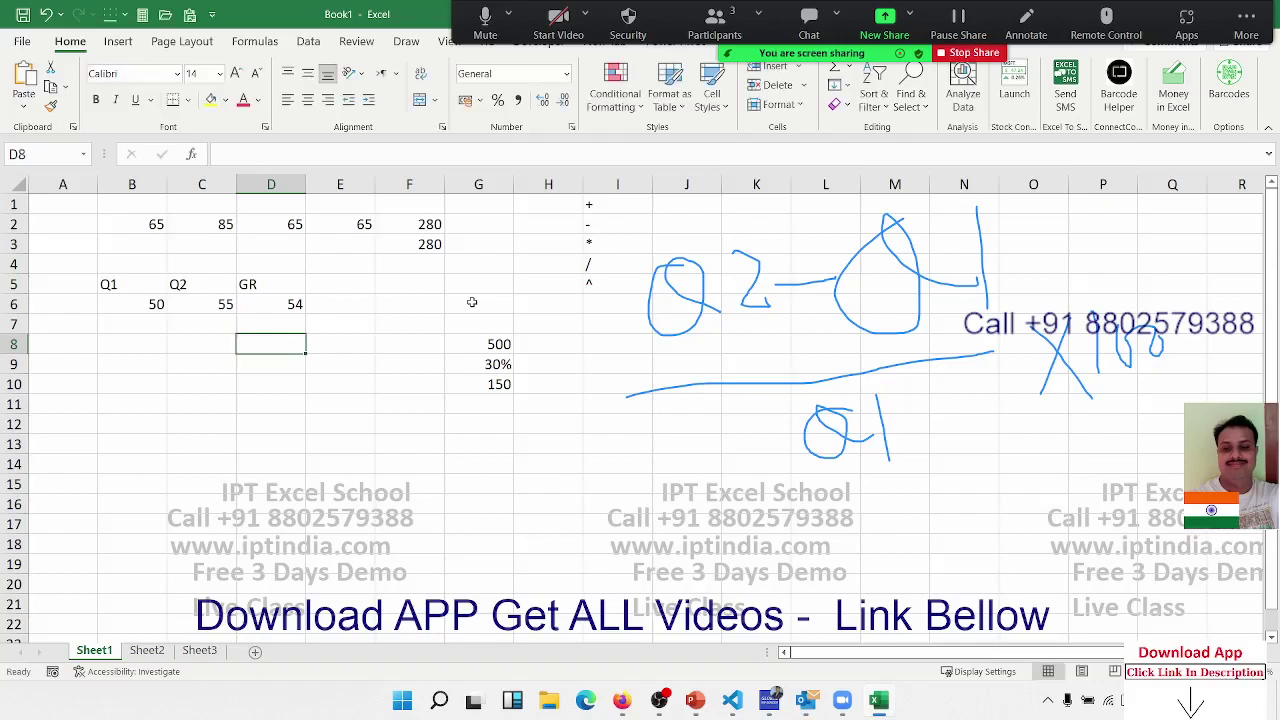
- Wrap C6-B6 in parentheses so D6 reads =(C6-B6)/B6, returning 0.1
{"action": "key", "text": "Up"}
{"action": "key", "text": "Up"}
{"action": "key", "text": "Right"}
{"action": "key", "text": "Left"}
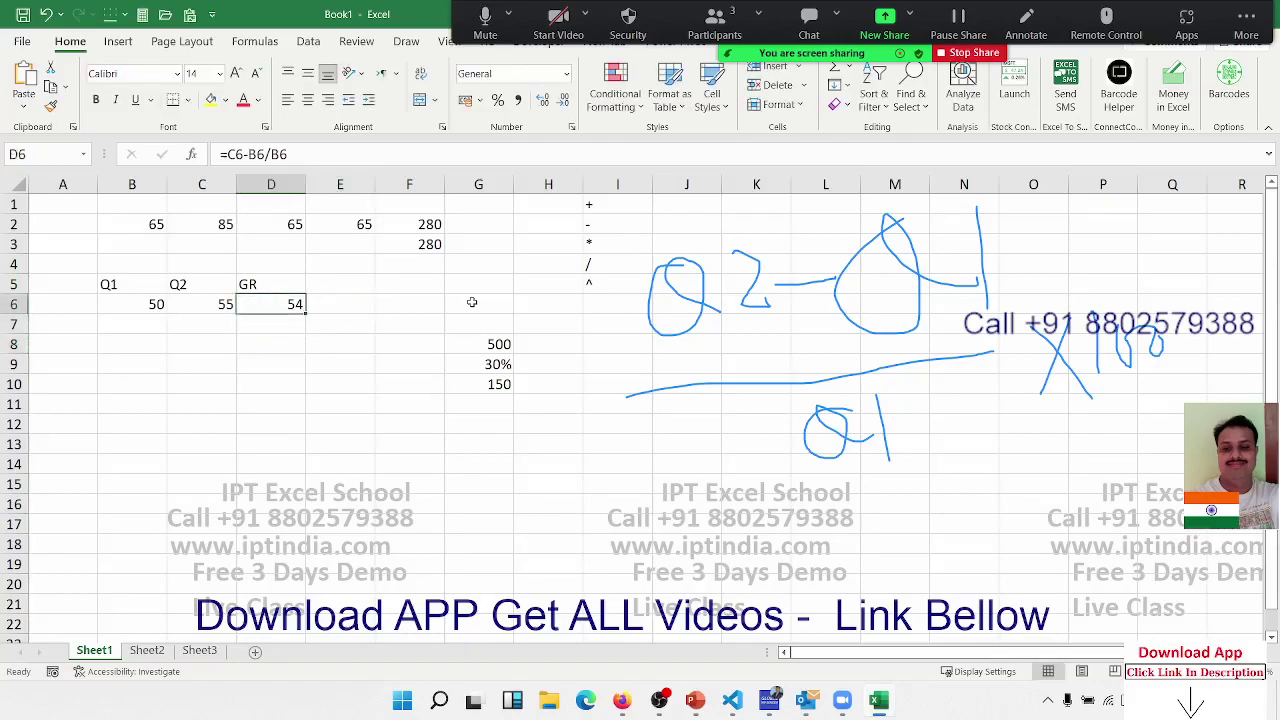
{"action": "key", "text": "F2"}
{"action": "key", "text": "Left"}
{"action": "key", "text": "Left"}
{"action": "key", "text": "Left"}
{"action": "key", "text": "Left"}
{"action": "key", "text": "Left"}
{"action": "key", "text": "Left"}
{"action": "key", "text": "Left"}
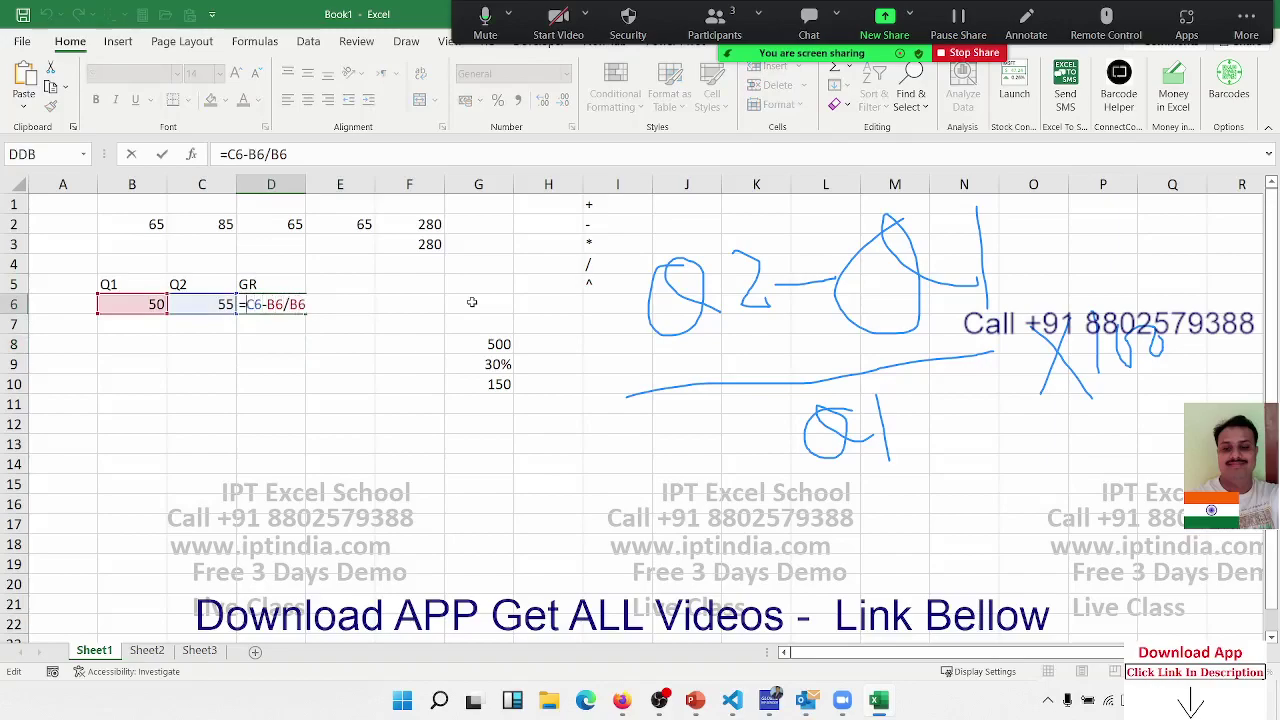
{"action": "type", "text": "("}
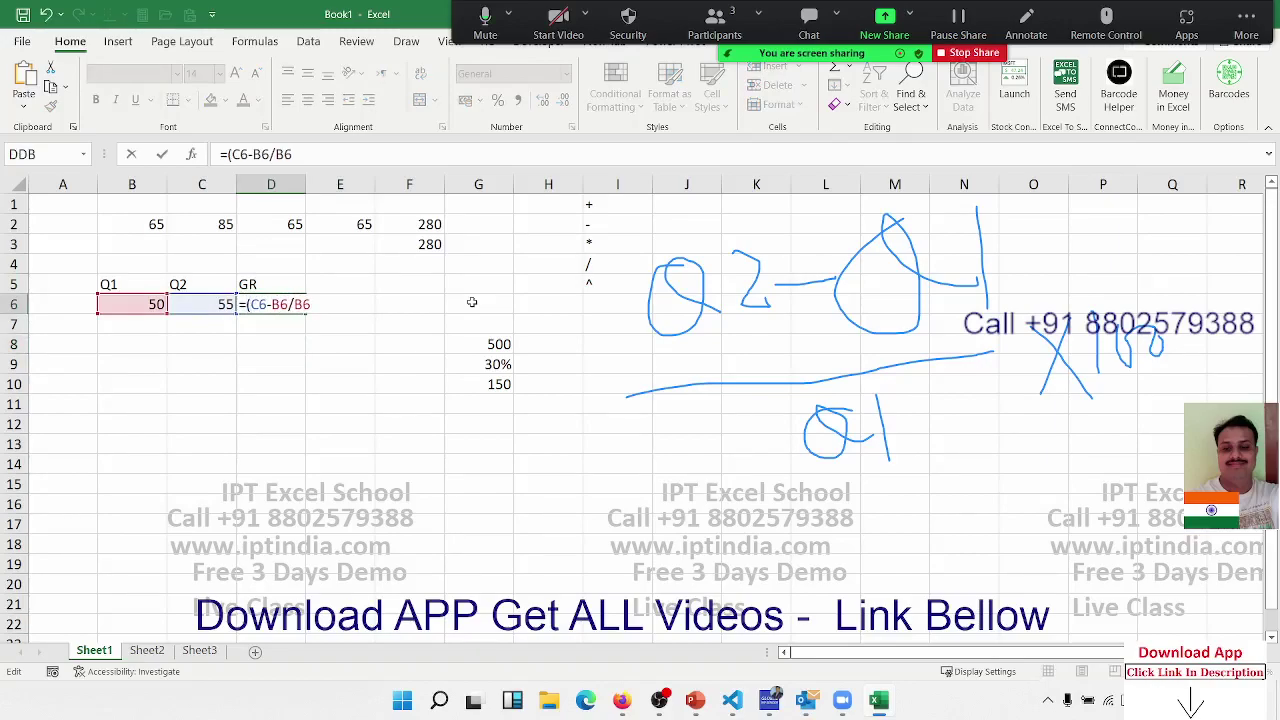
{"action": "key", "text": "Right"}
{"action": "type", "text": ")"}
{"action": "key", "text": "ctrl+Return"}
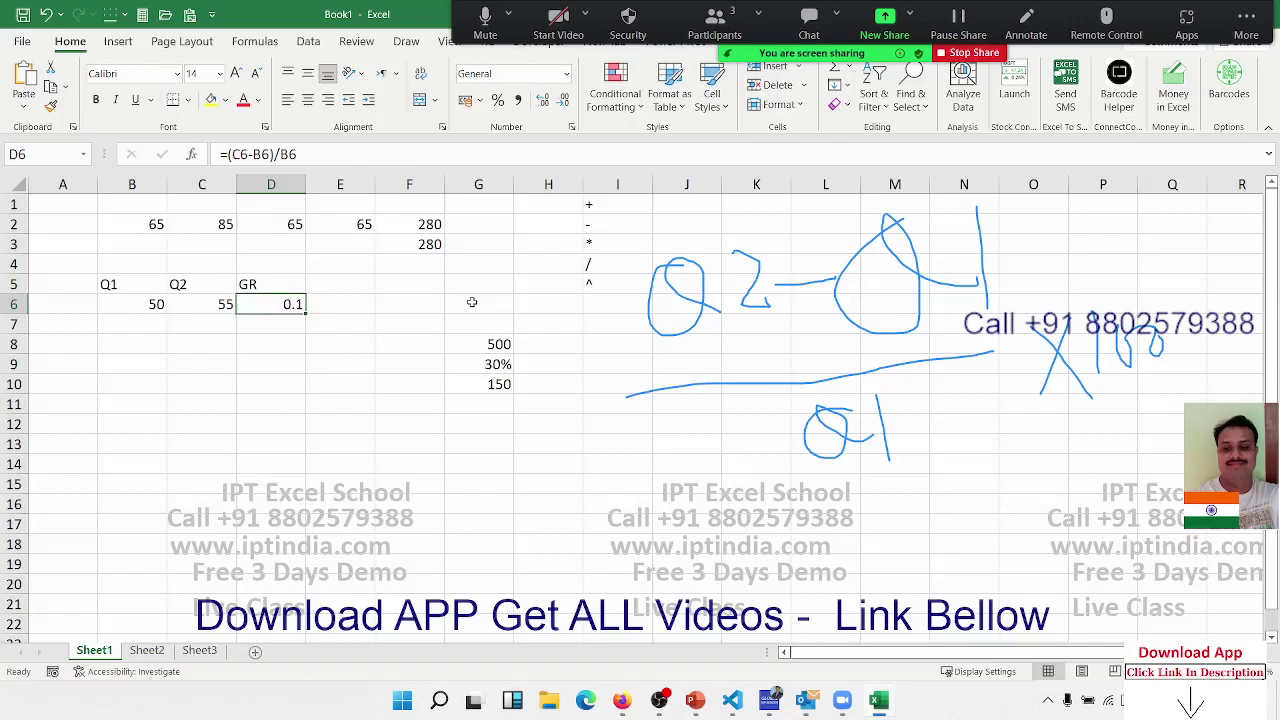
- Apply Percent Style to D6 to show 10%, then Clear My Drawings in Zoom annotations
{"action": "left_click", "coordinate": [498, 102]}
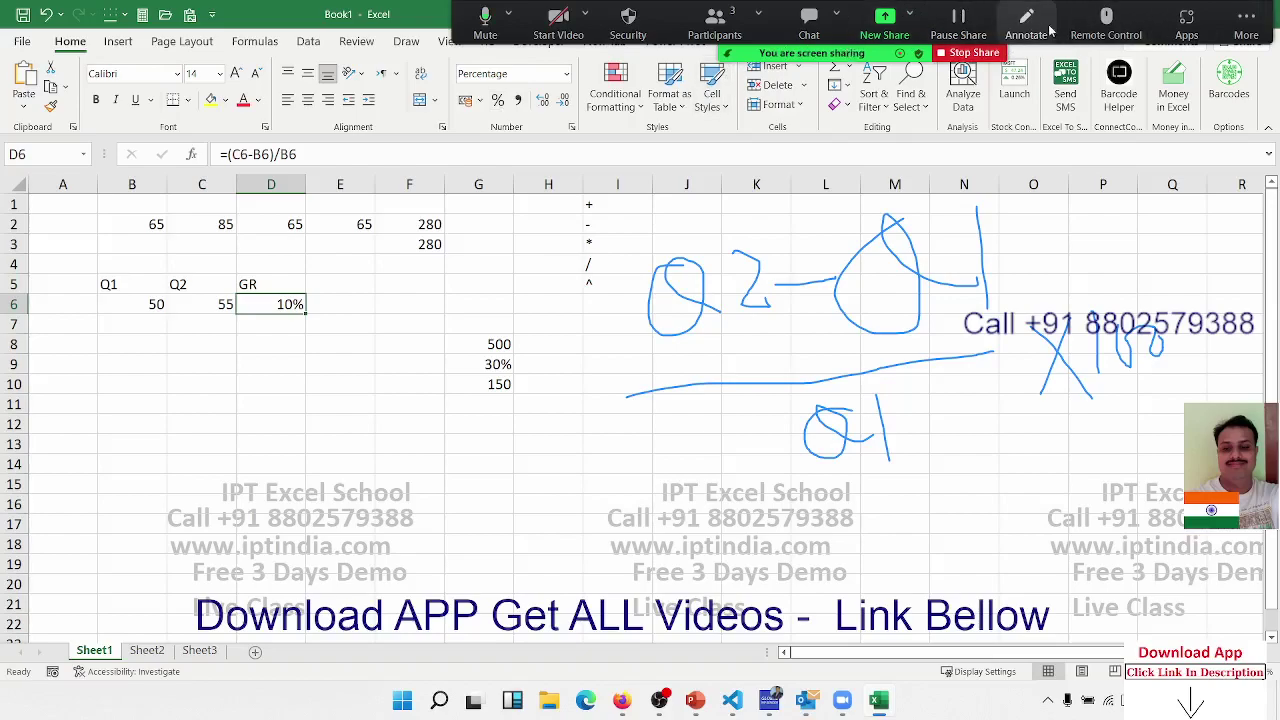
{"action": "left_click", "coordinate": [1026, 25]}
{"action": "left_click", "coordinate": [839, 92]}
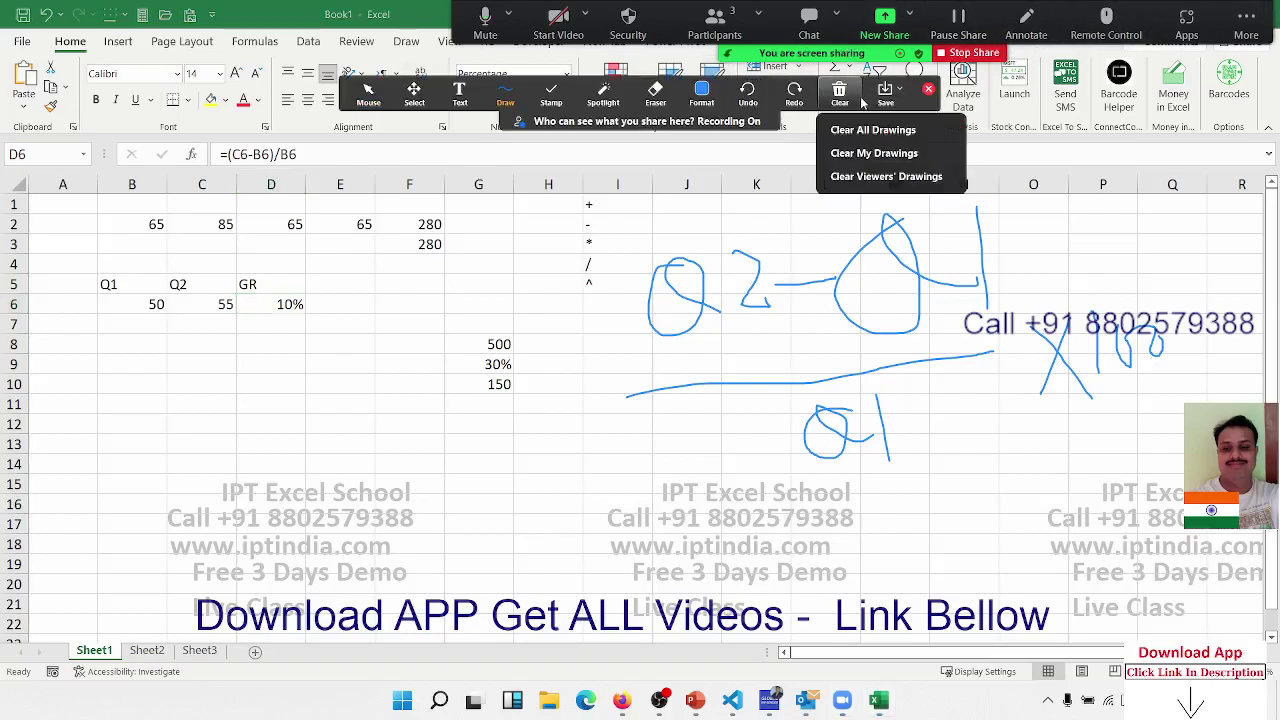
{"action": "left_click", "coordinate": [860, 152]}
{"action": "left_click", "coordinate": [928, 89]}
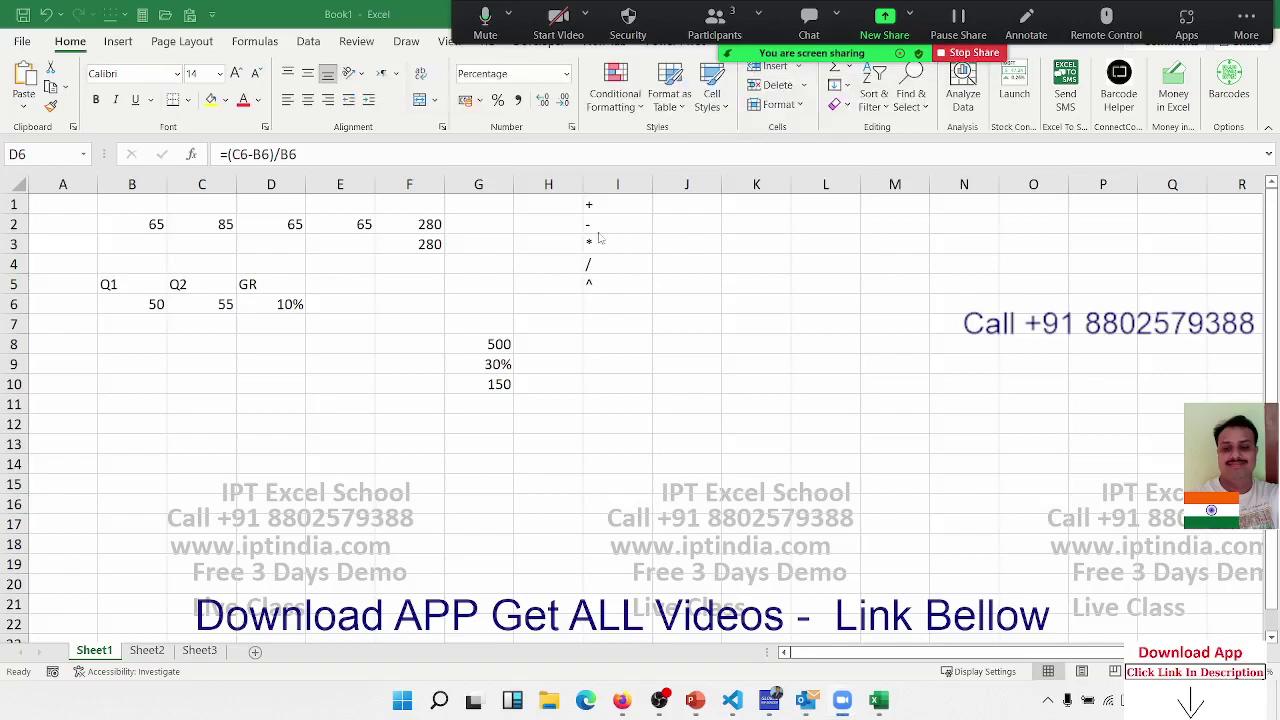
{"action": "left_click", "coordinate": [67, 373]}
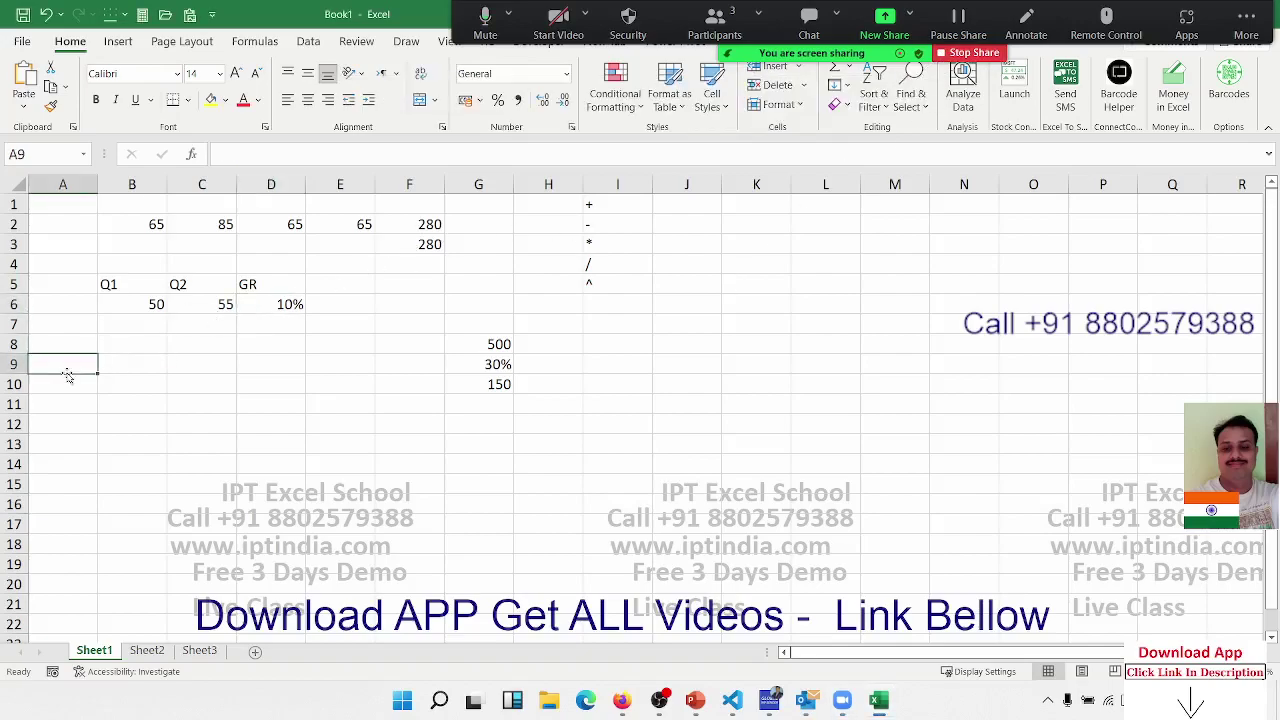
- Label A9:A11 as P, R and T, redoing the lowercase p as a capital P
{"action": "type", "text": "p"}
{"action": "key", "text": "Return"}
{"action": "left_click", "coordinate": [67, 373]}
{"action": "type", "text": "P"}
{"action": "key", "text": "Return"}
{"action": "type", "text": "R"}
{"action": "key", "text": "Return"}
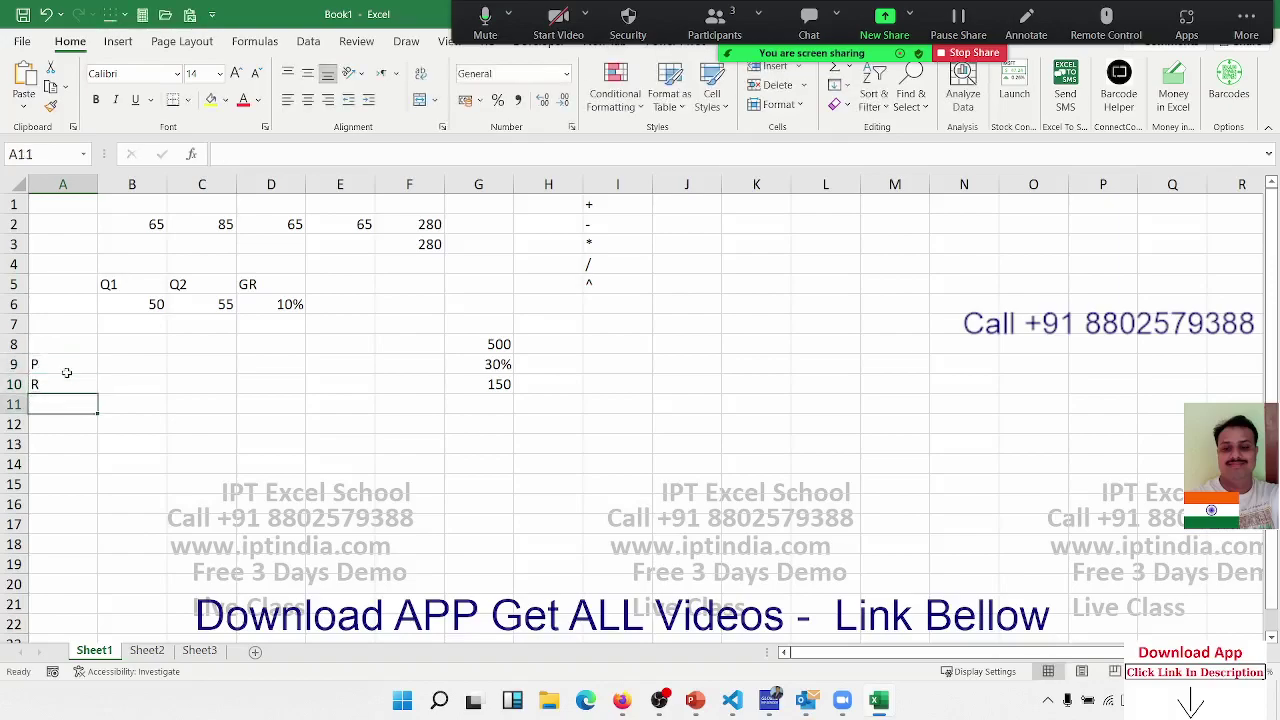
{"action": "type", "text": "T"}
{"action": "key", "text": "Up"}
{"action": "key", "text": "Up"}
- Enter 50000, 7% and 3 in B9:B11
{"action": "key", "text": "Right"}
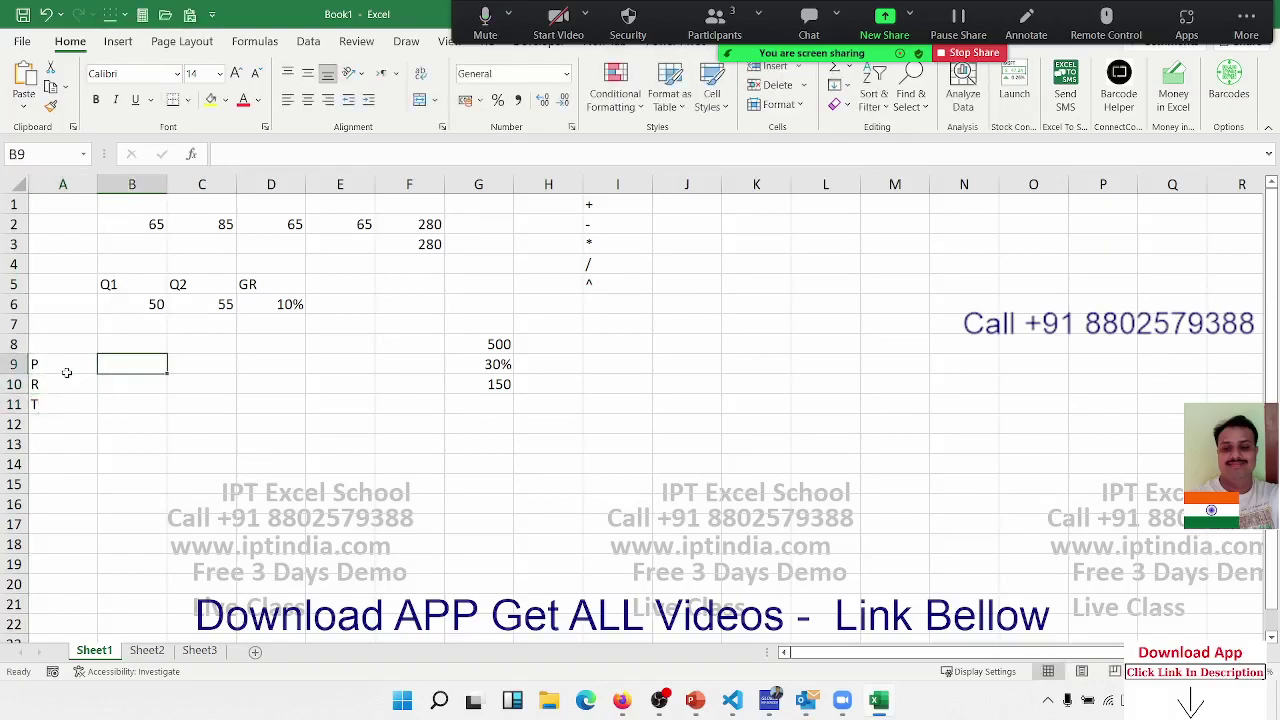
{"action": "type", "text": "50000"}
{"action": "key", "text": "Return"}
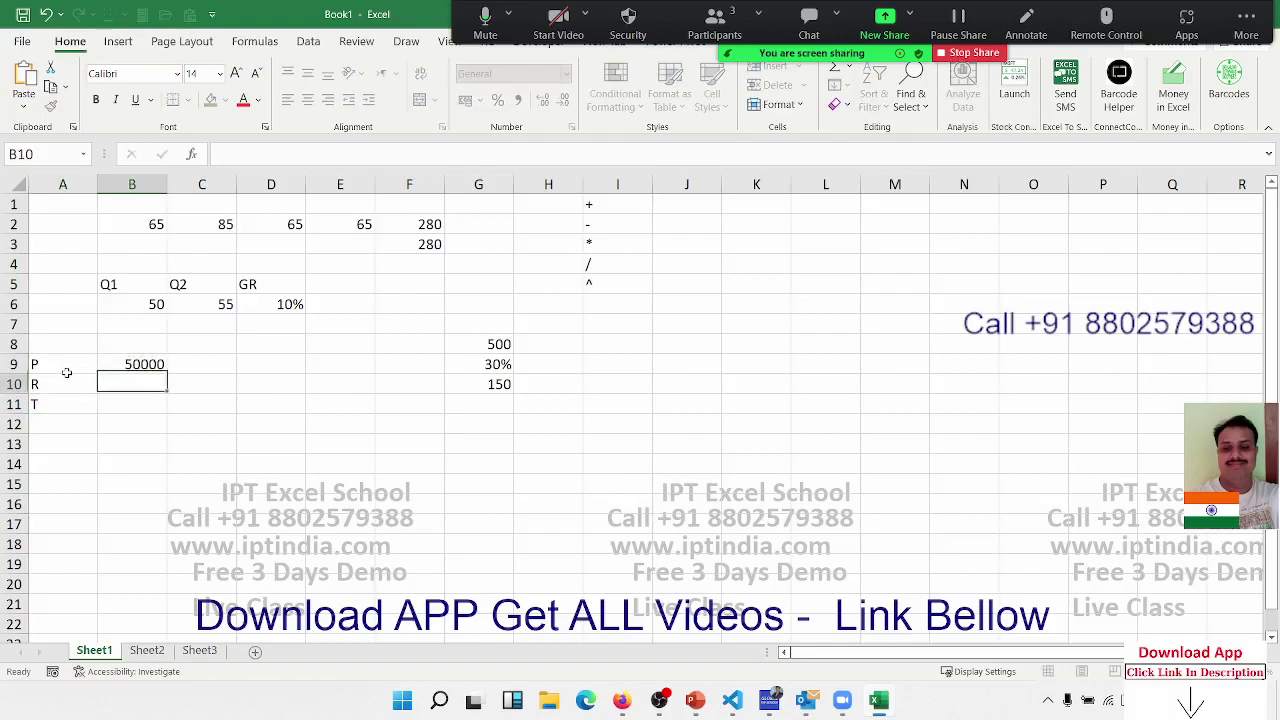
{"action": "type", "text": "7%"}
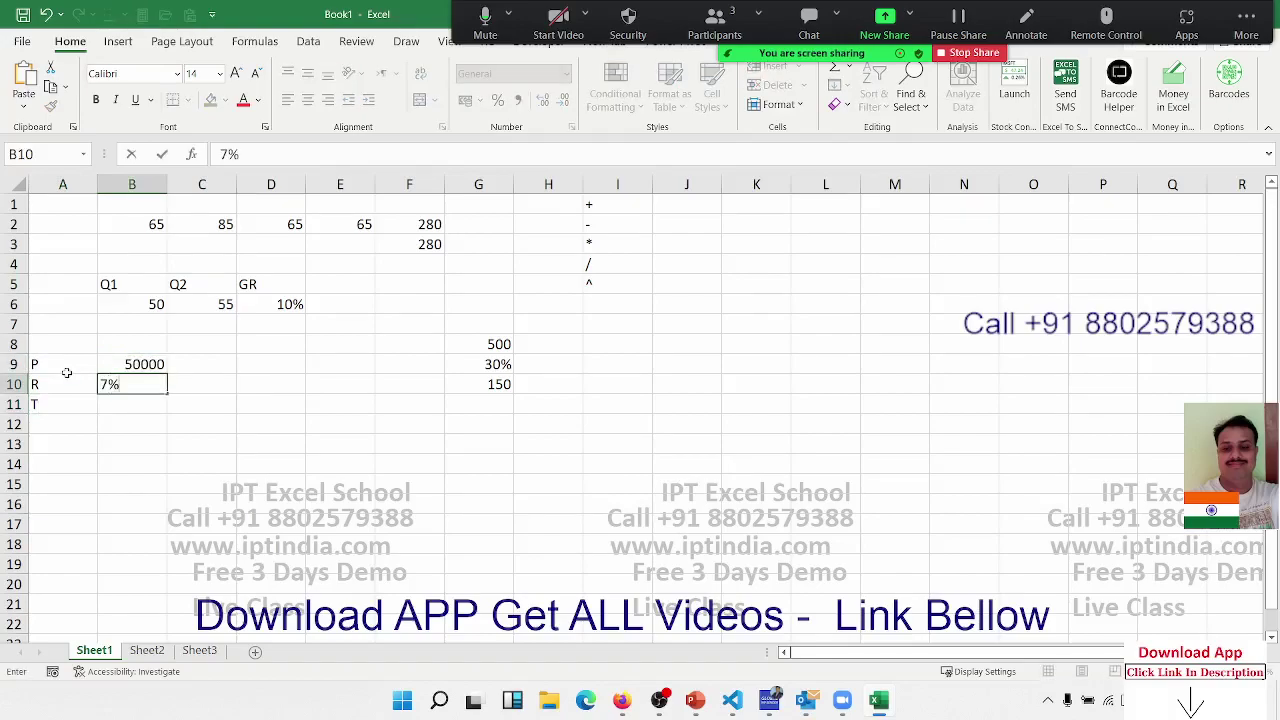
{"action": "key", "text": "Return"}
{"action": "type", "text": "3"}
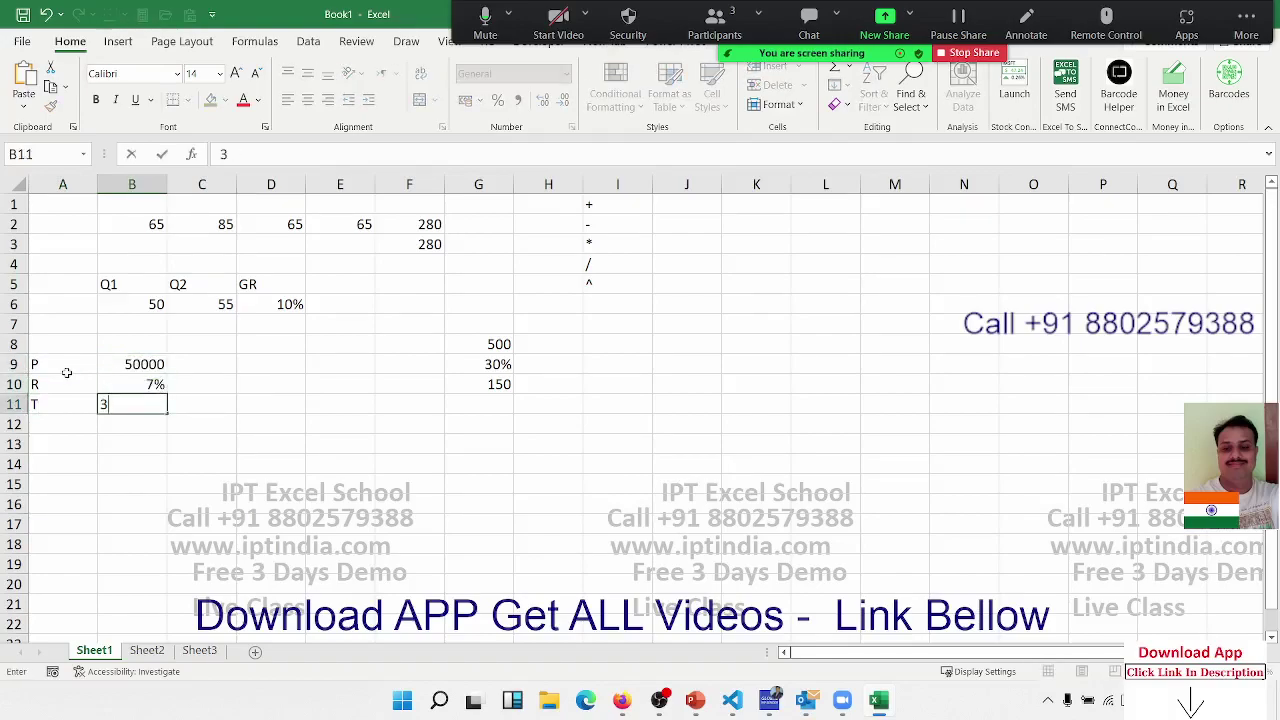
{"action": "key", "text": "Tab"}
- Add the AMT label in C12
{"action": "key", "text": "Down"}
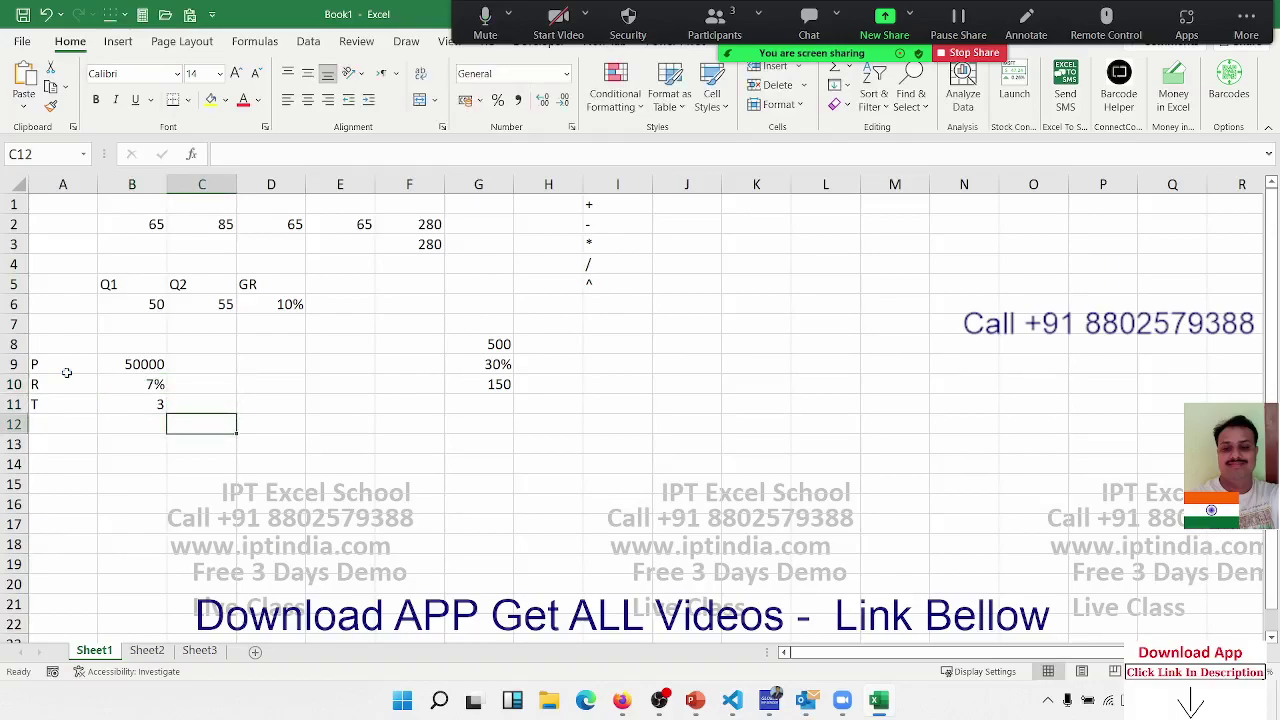
{"action": "type", "text": "A"}
{"action": "key", "text": "BackSpace"}
{"action": "type", "text": "AMT"}
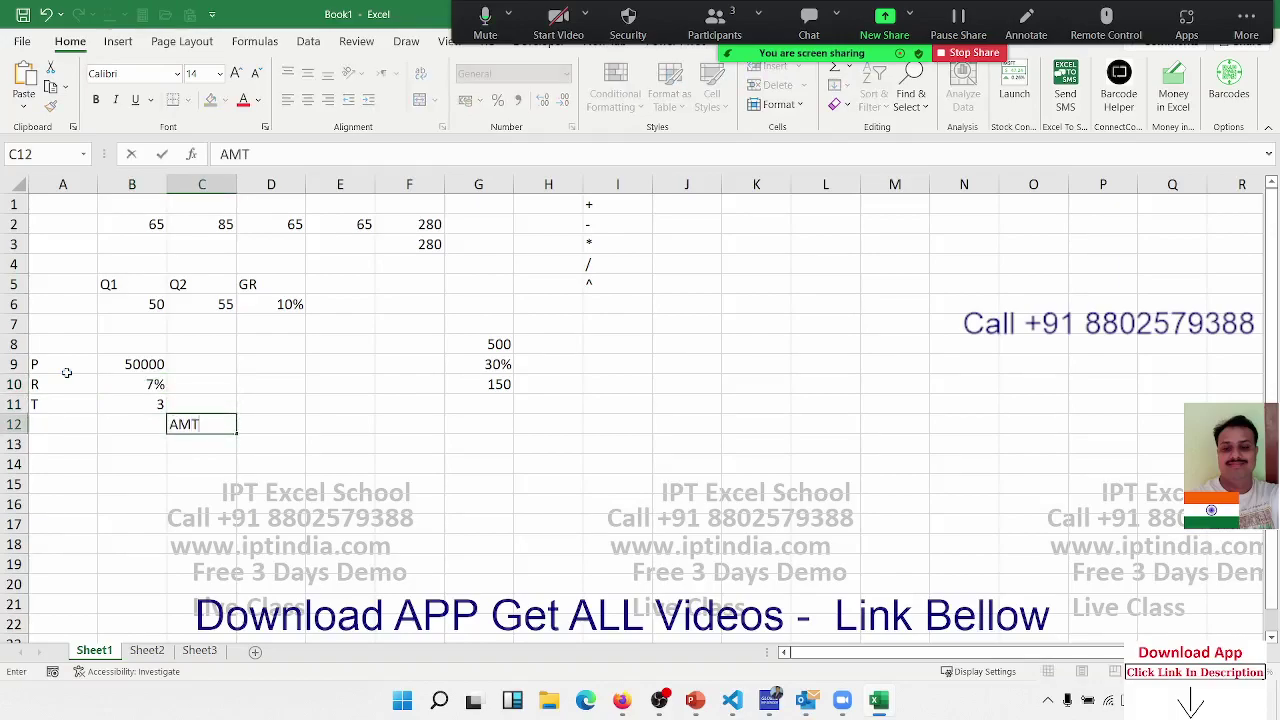
{"action": "key", "text": "Return"}
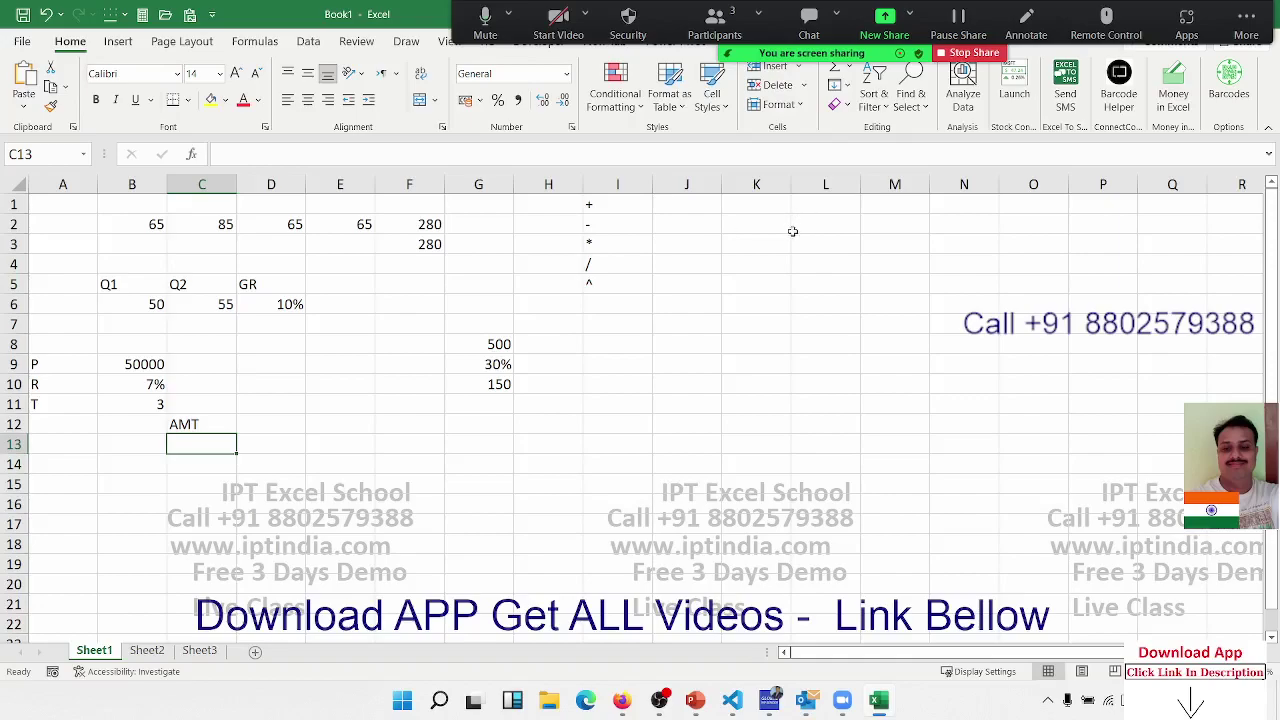
- With Zoom's Draw annotation, handwrite A = P × (1 + r/n)^(n×t) beside the data
{"action": "left_click", "coordinate": [1020, 35]}
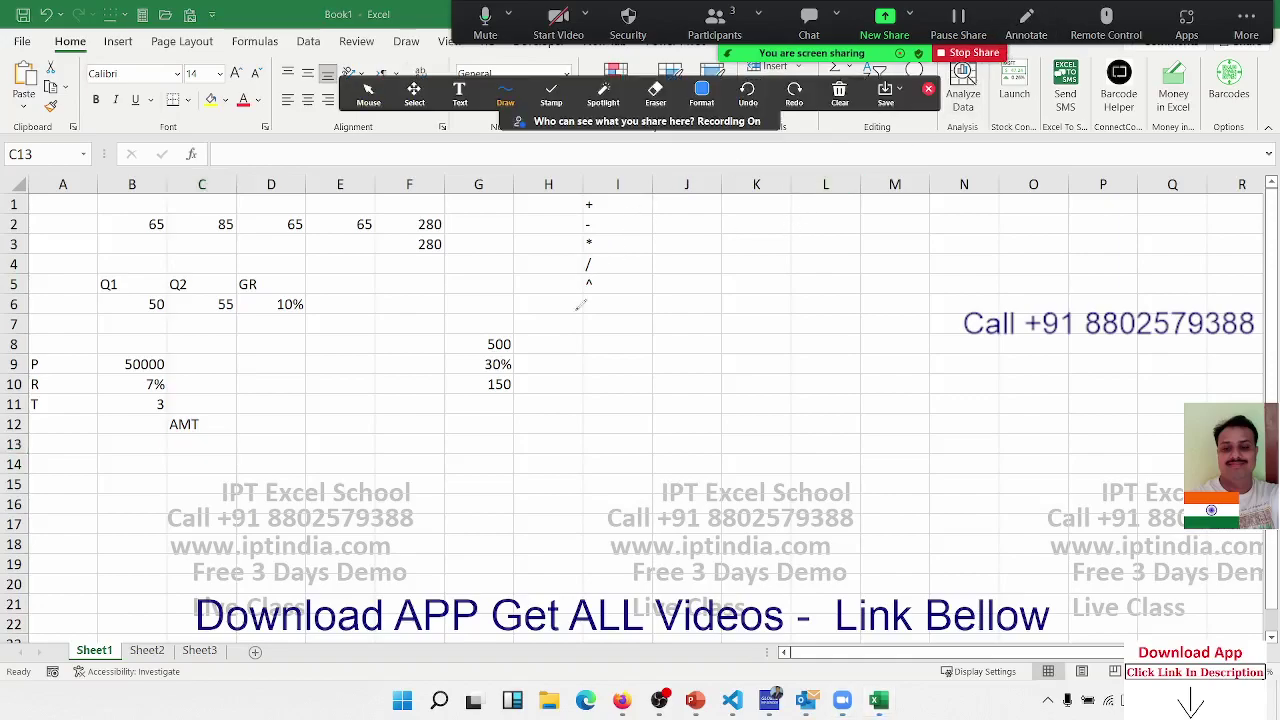
{"action": "mouse_move", "coordinate": [563, 361]}
{"action": "left_mouse_down"}
{"action": "mouse_move", "coordinate": [563, 391]}
{"action": "mouse_move", "coordinate": [586, 384]}
{"action": "mouse_move", "coordinate": [587, 354]}
{"action": "mouse_move", "coordinate": [629, 338]}
{"action": "mouse_move", "coordinate": [634, 356]}
{"action": "left_mouse_up"}
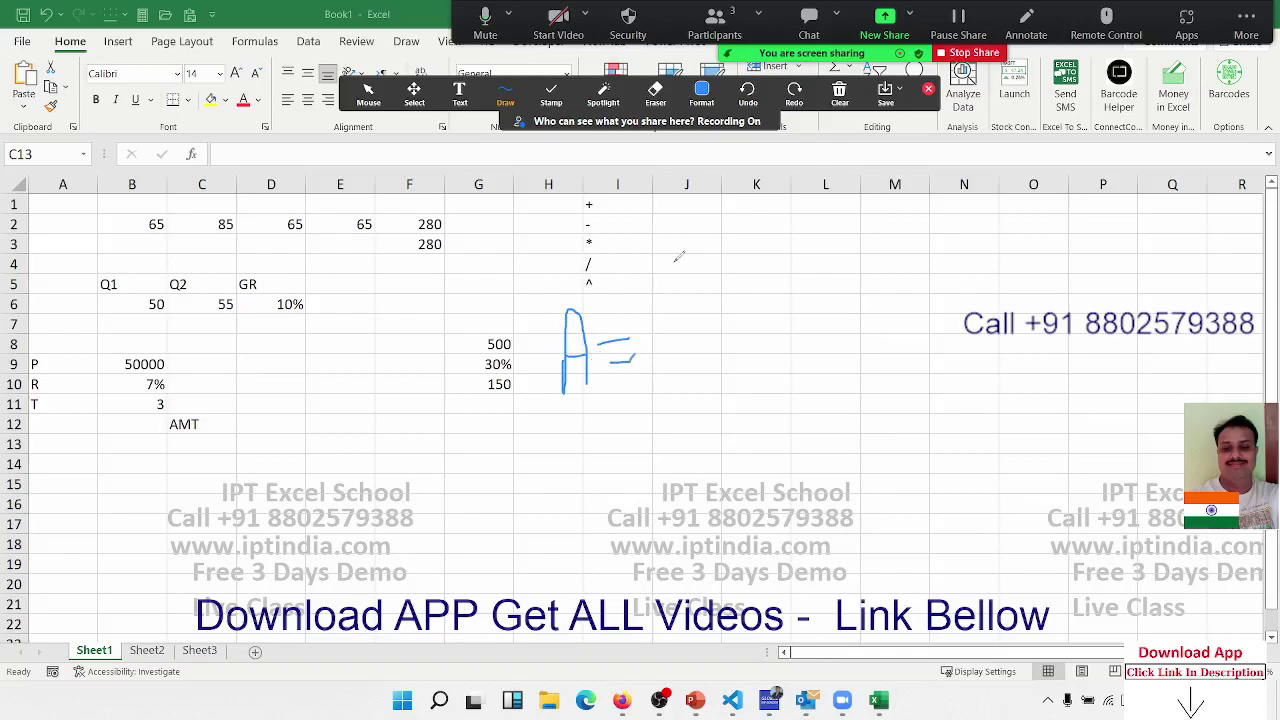
{"action": "left_click_drag", "start_coordinate": [676, 268], "coordinate": [676, 368]}
{"action": "mouse_move", "coordinate": [678, 268]}
{"action": "left_mouse_down"}
{"action": "mouse_move", "coordinate": [680, 298]}
{"action": "mouse_move", "coordinate": [742, 305]}
{"action": "left_mouse_up"}
{"action": "left_click_drag", "start_coordinate": [743, 258], "coordinate": [730, 310]}
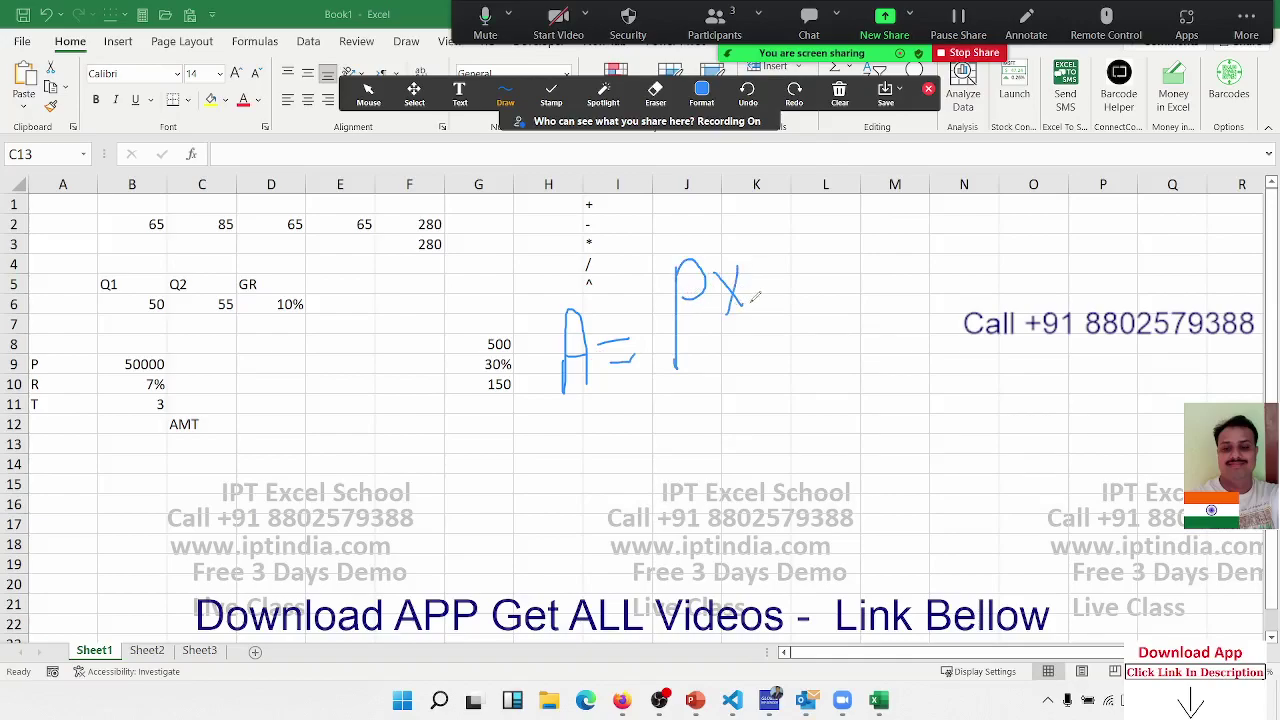
{"action": "mouse_move", "coordinate": [777, 238]}
{"action": "left_mouse_down"}
{"action": "mouse_move", "coordinate": [785, 330]}
{"action": "mouse_move", "coordinate": [808, 360]}
{"action": "left_mouse_up"}
{"action": "mouse_move", "coordinate": [798, 258]}
{"action": "left_mouse_down"}
{"action": "mouse_move", "coordinate": [805, 310]}
{"action": "mouse_move", "coordinate": [867, 262]}
{"action": "mouse_move", "coordinate": [852, 288]}
{"action": "left_mouse_up"}
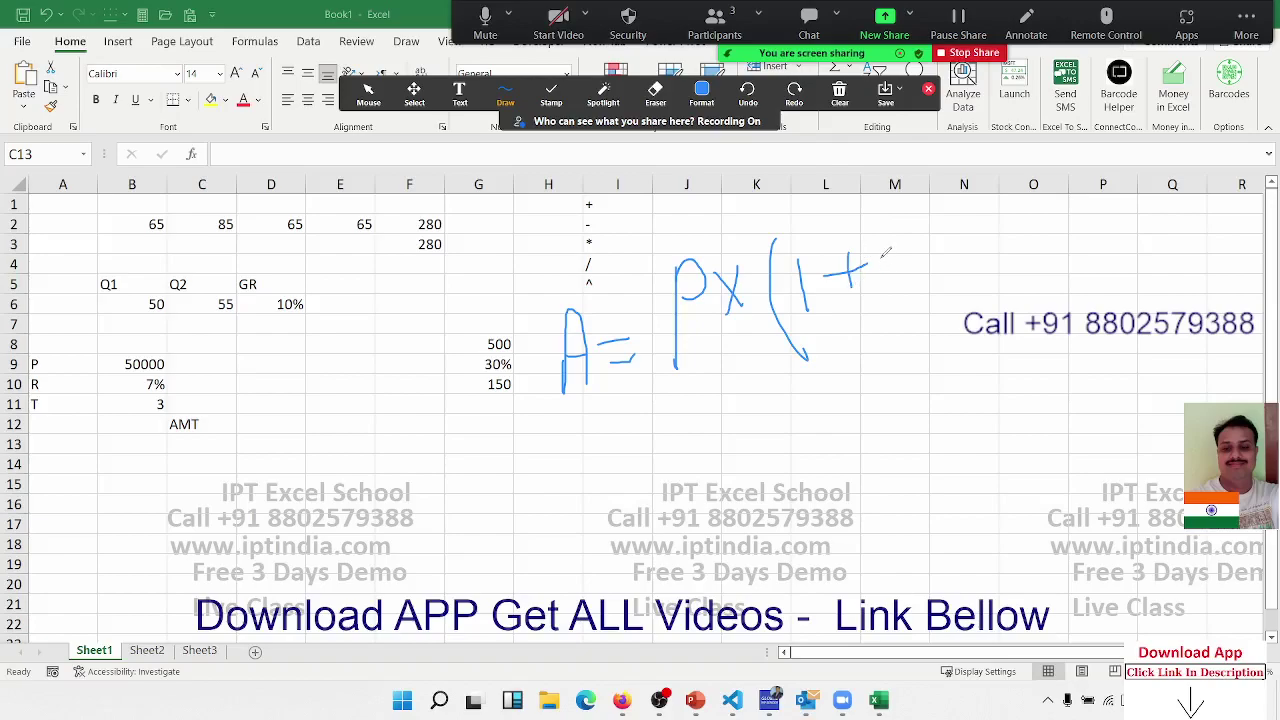
{"action": "mouse_move", "coordinate": [880, 246]}
{"action": "left_mouse_down"}
{"action": "mouse_move", "coordinate": [952, 230]}
{"action": "mouse_move", "coordinate": [921, 347]}
{"action": "mouse_move", "coordinate": [963, 314]}
{"action": "left_mouse_up"}
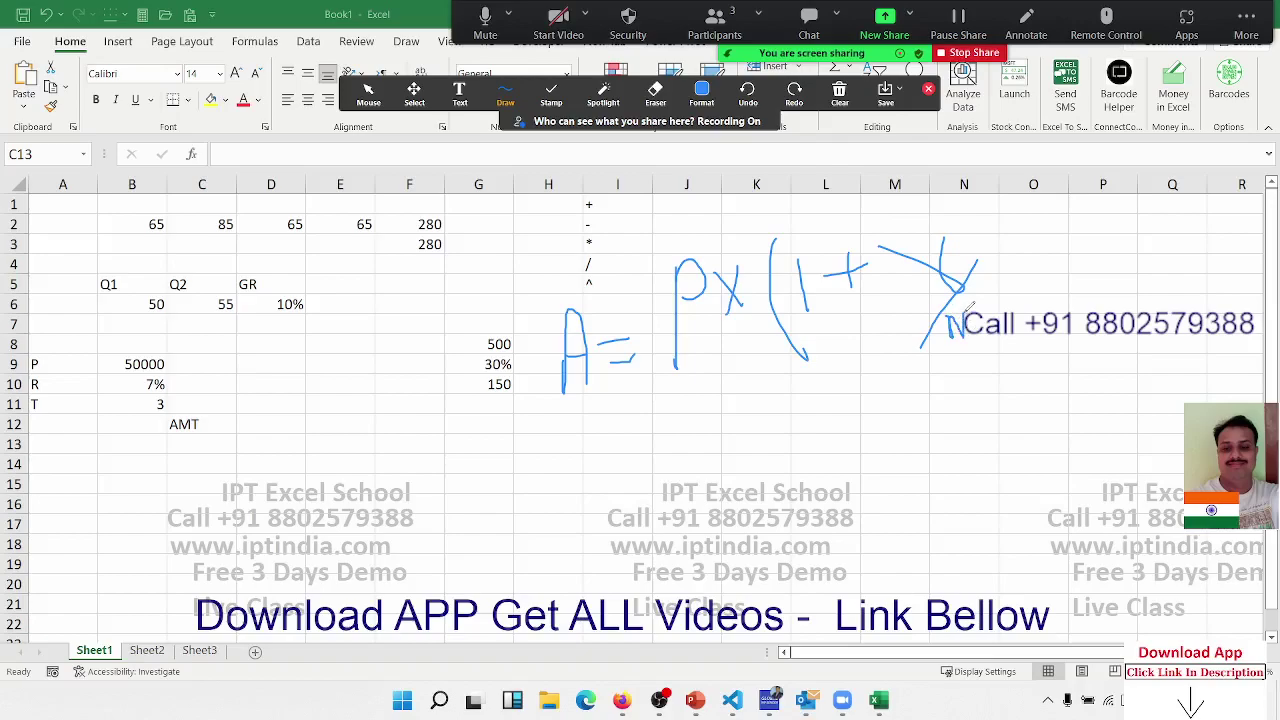
{"action": "mouse_move", "coordinate": [950, 226]}
{"action": "left_mouse_down"}
{"action": "mouse_move", "coordinate": [1020, 248]}
{"action": "mouse_move", "coordinate": [1019, 320]}
{"action": "left_mouse_up"}
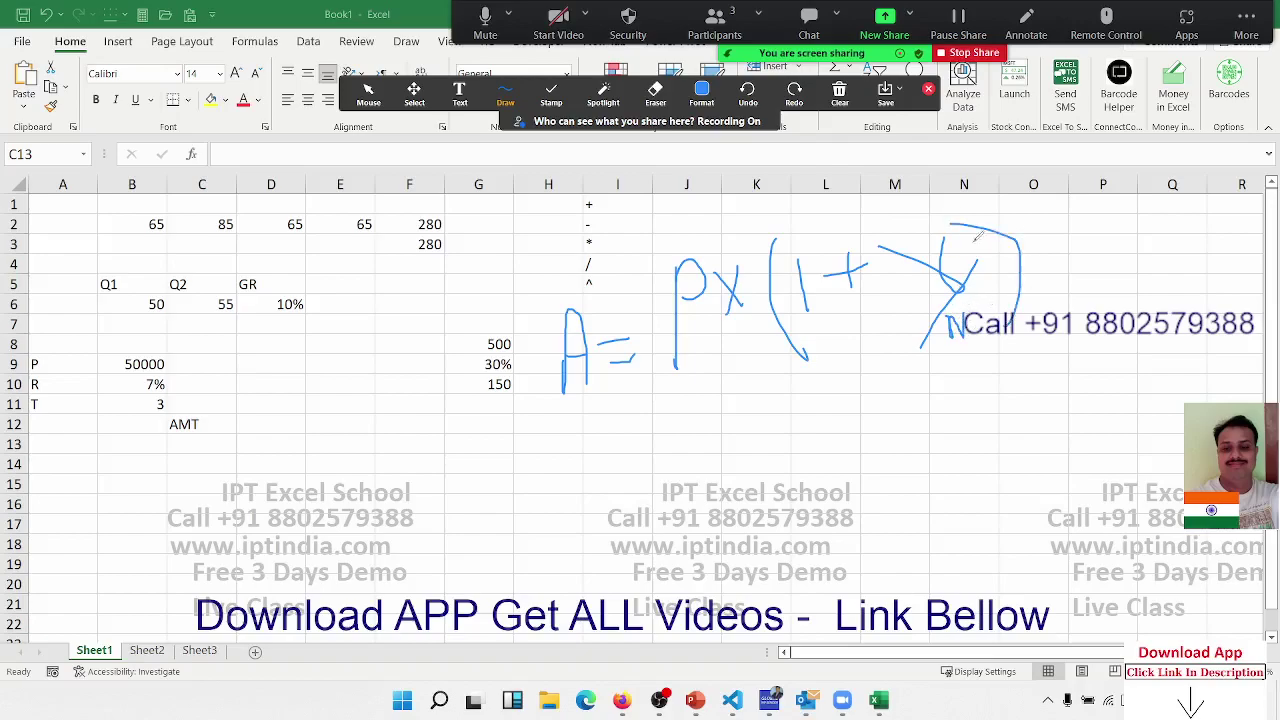
{"action": "mouse_move", "coordinate": [975, 172]}
{"action": "left_mouse_down"}
{"action": "mouse_move", "coordinate": [1028, 212]}
{"action": "mouse_move", "coordinate": [1053, 175]}
{"action": "mouse_move", "coordinate": [1026, 184]}
{"action": "mouse_move", "coordinate": [1050, 198]}
{"action": "left_mouse_up"}
{"action": "left_click", "coordinate": [1004, 182]}
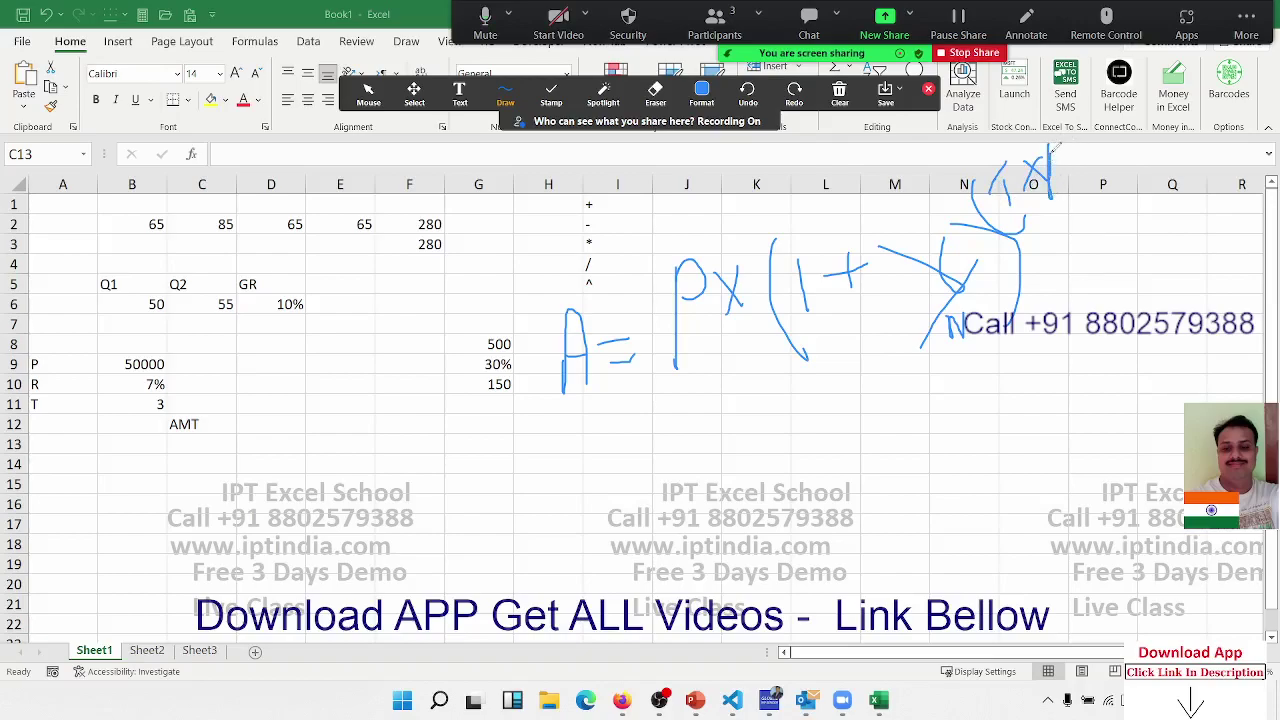
{"action": "mouse_move", "coordinate": [1056, 150]}
{"action": "left_mouse_down"}
{"action": "mouse_move", "coordinate": [1084, 142]}
{"action": "mouse_move", "coordinate": [1104, 200]}
{"action": "left_mouse_up"}
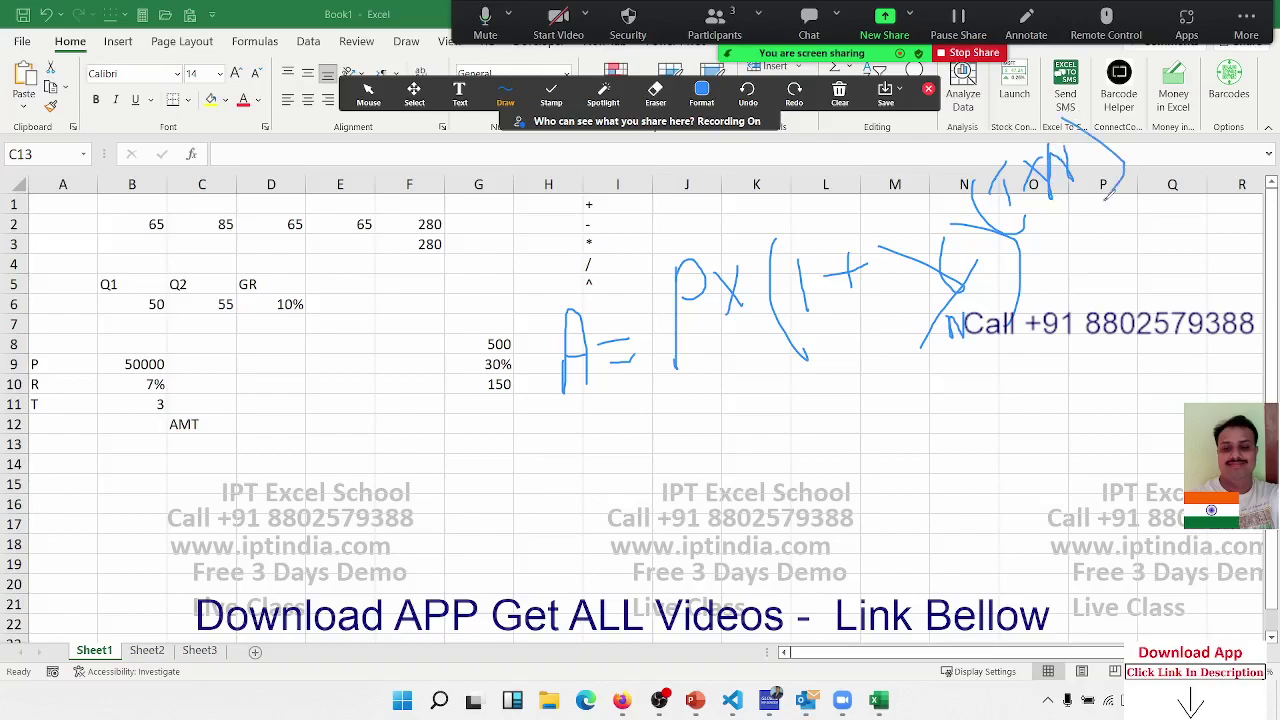
- Close the annotation toolbar, browse the Formulas tab's Text and Math & Trig lists, then select D12
{"action": "left_click", "coordinate": [929, 90]}
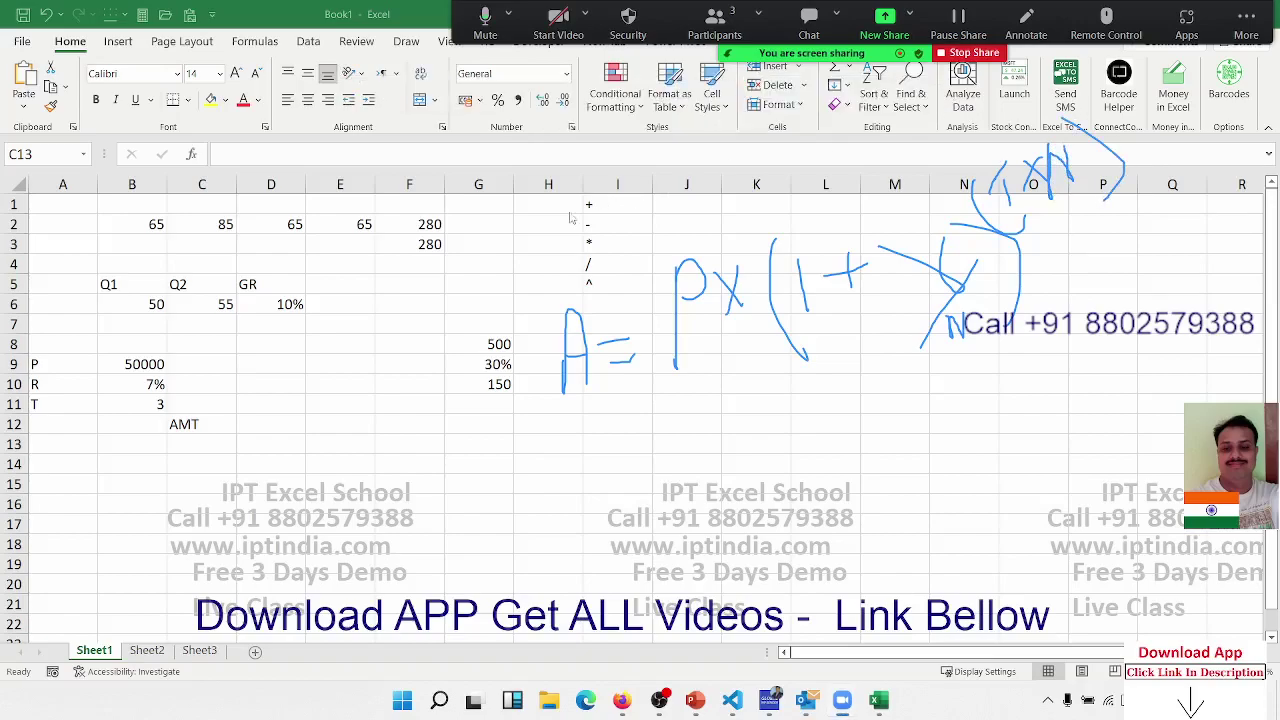
{"action": "left_click", "coordinate": [163, 494]}
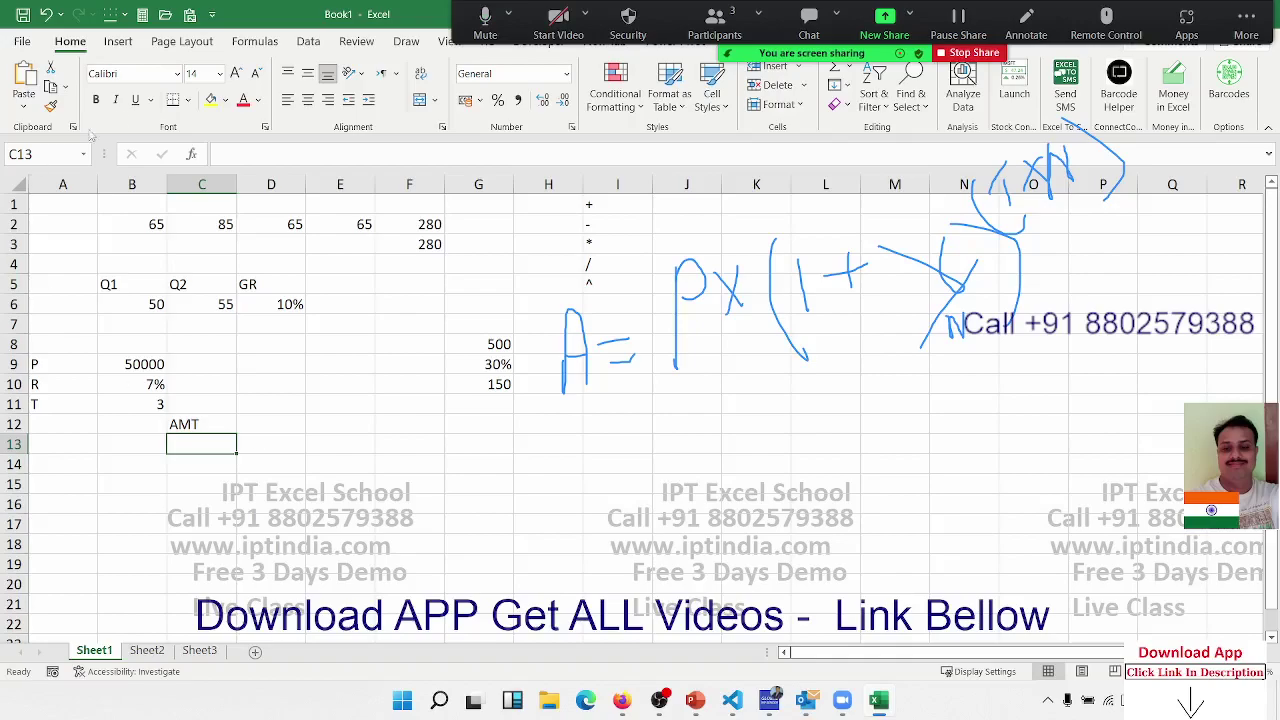
{"action": "left_click", "coordinate": [255, 41]}
{"action": "left_click", "coordinate": [232, 80]}
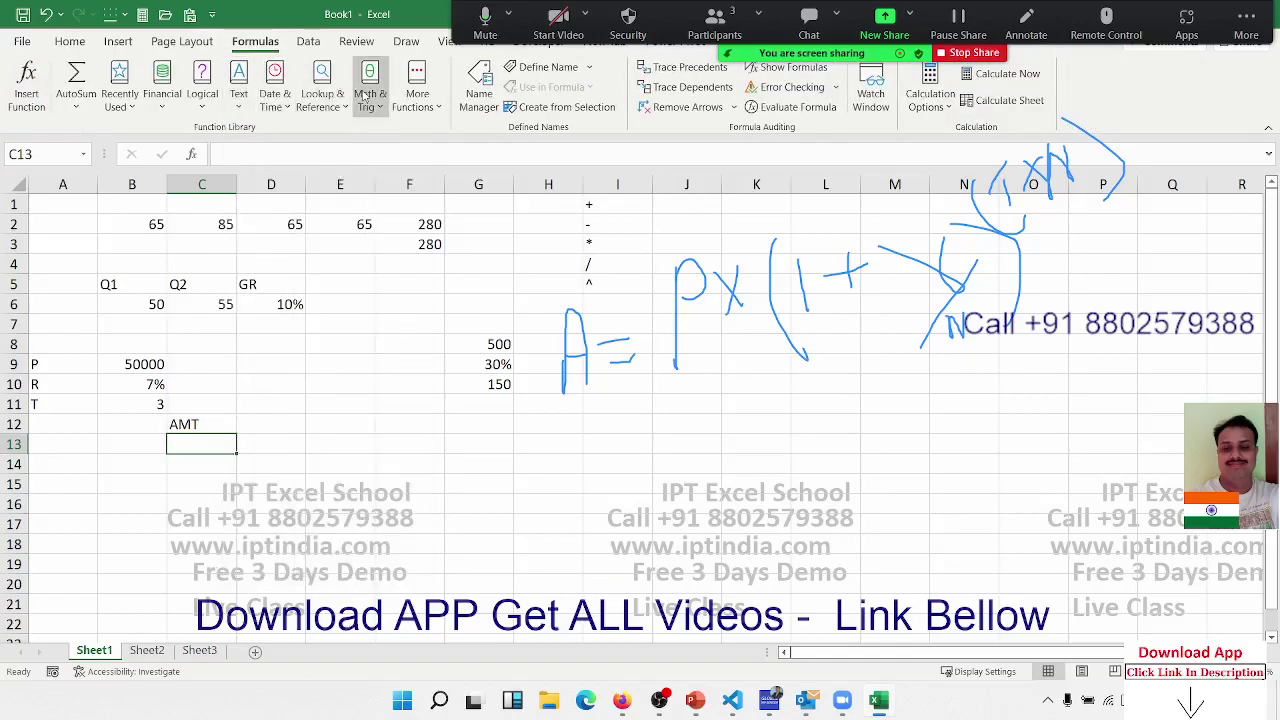
{"action": "left_click", "coordinate": [366, 96]}
{"action": "left_click", "coordinate": [244, 358]}
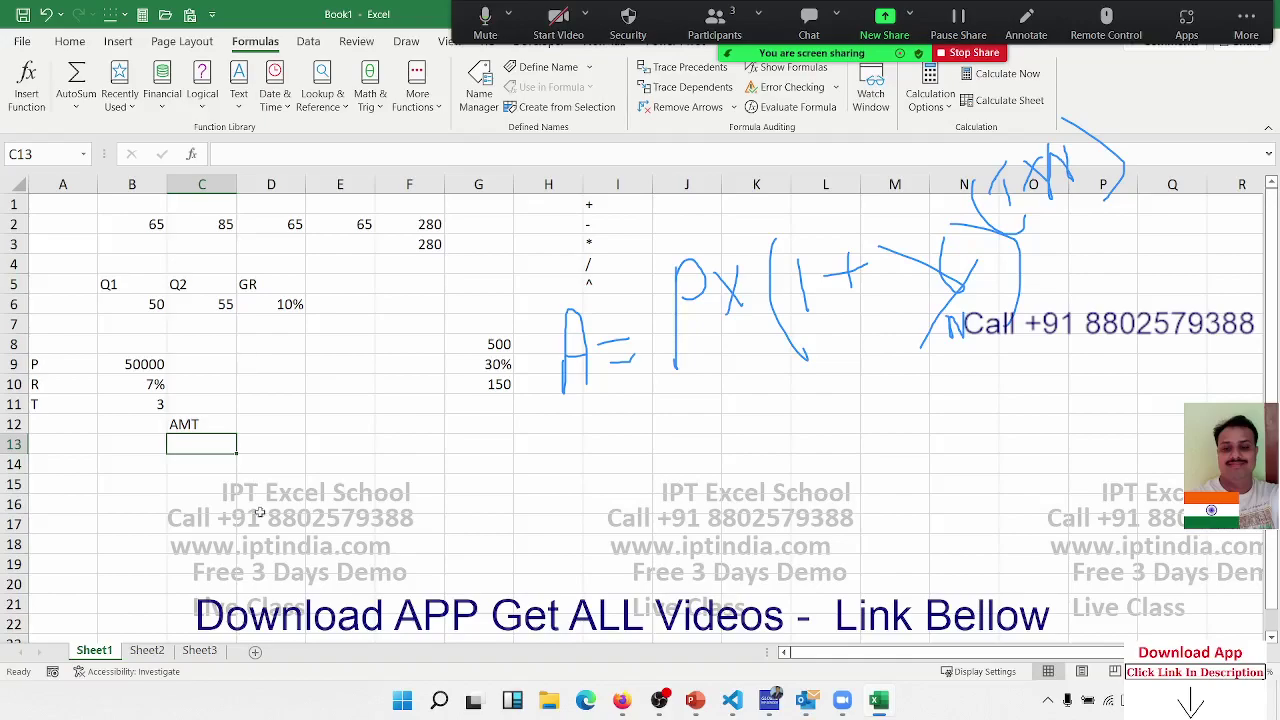
{"action": "left_click", "coordinate": [296, 426]}
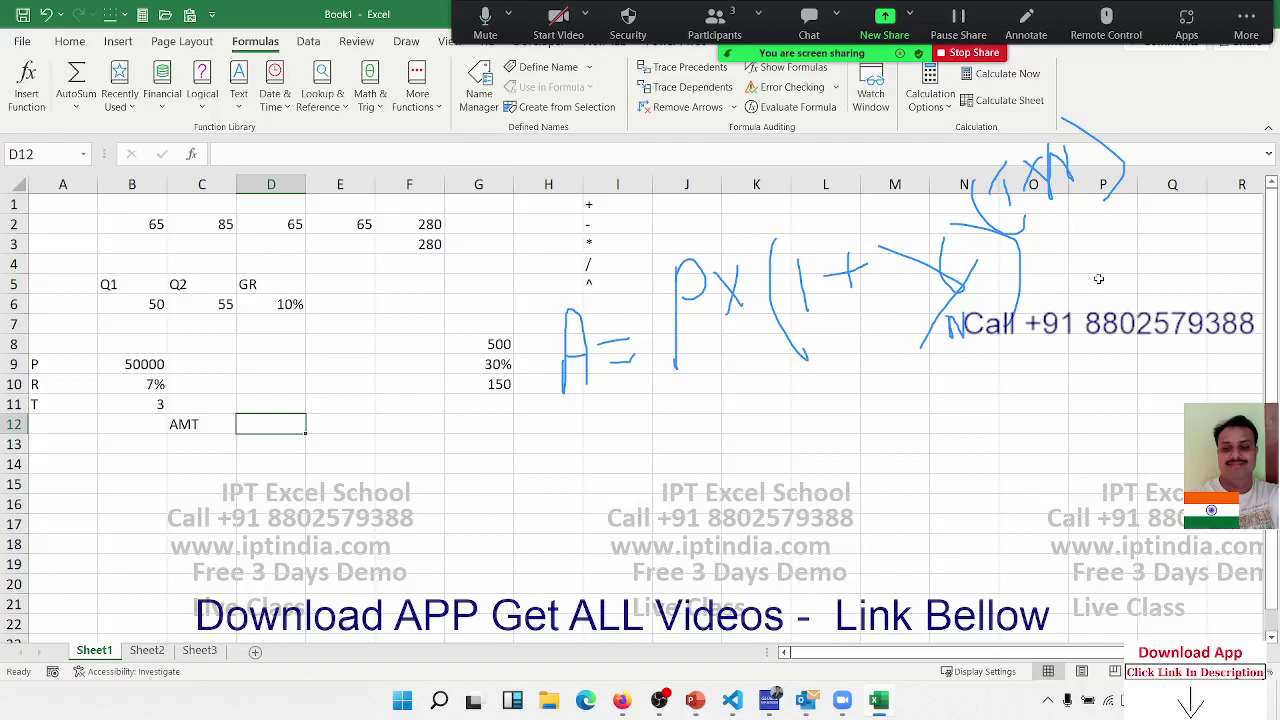
- Enter =1+(B10/12) in D12, giving the monthly growth factor 1.005833
{"action": "type", "text": "="}
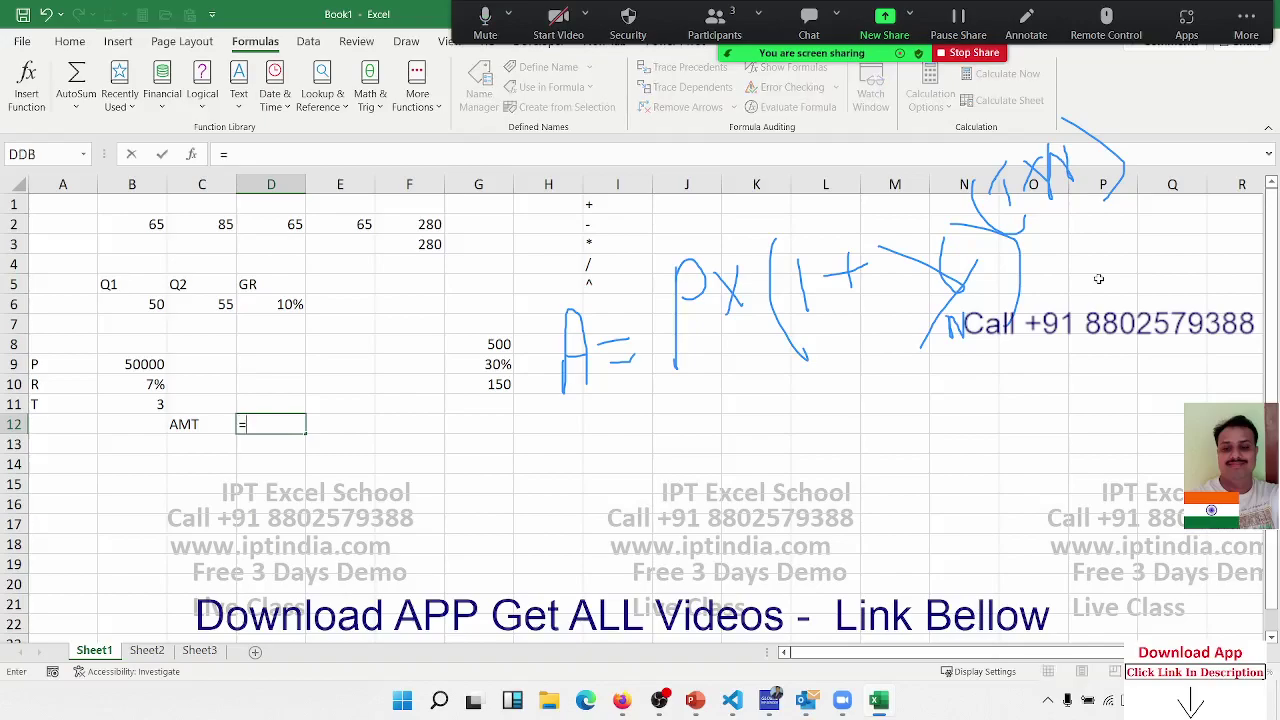
{"action": "key", "text": "Escape"}
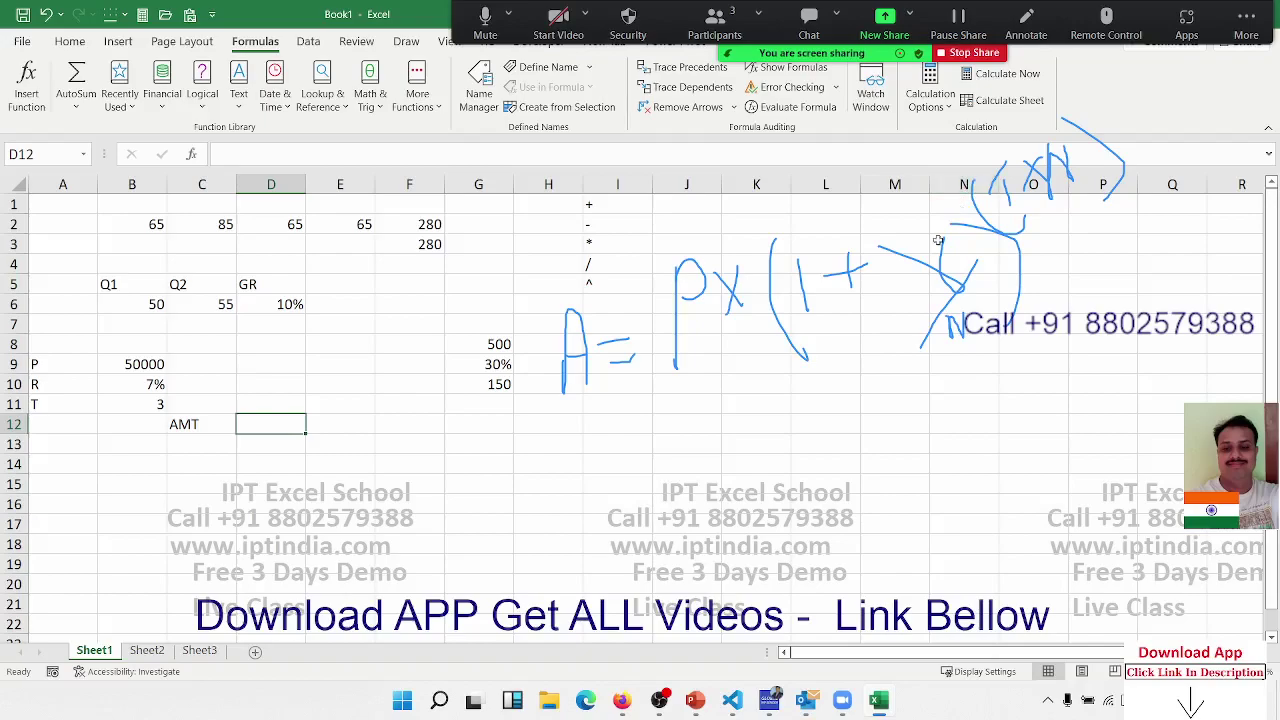
{"action": "key", "text": "F2"}
{"action": "type", "text": "="}
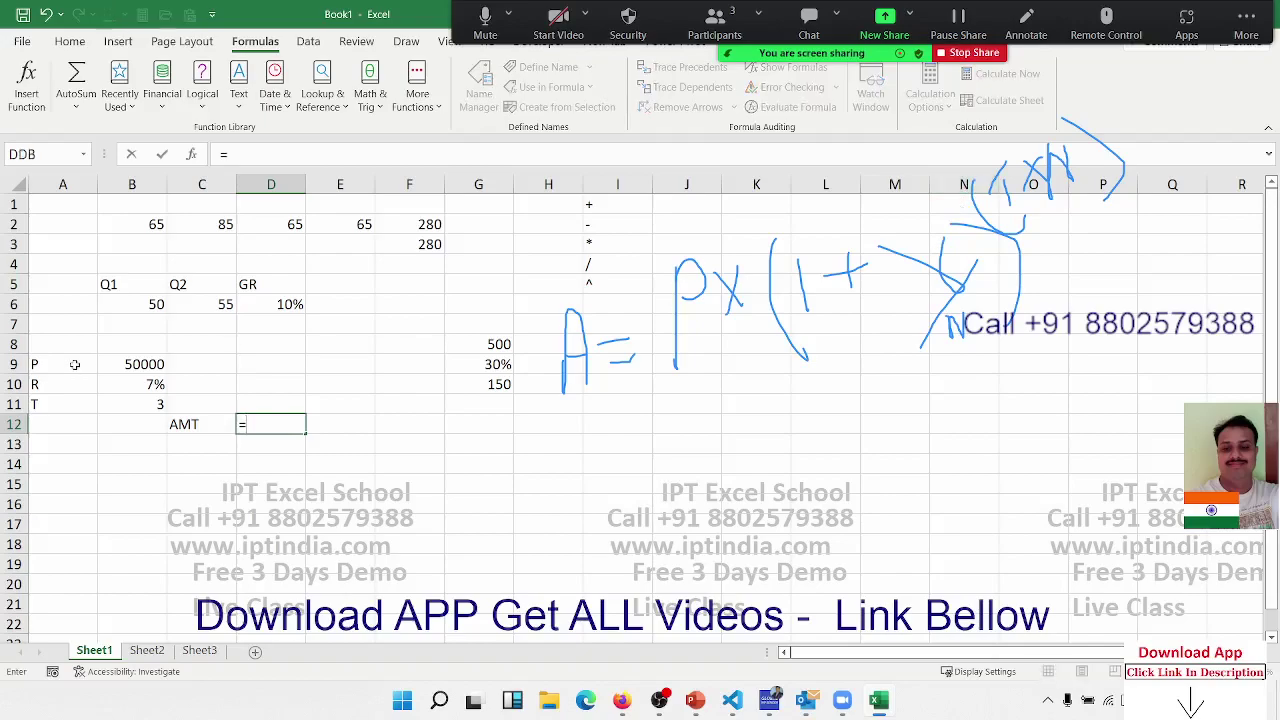
{"action": "type", "text": "1"}
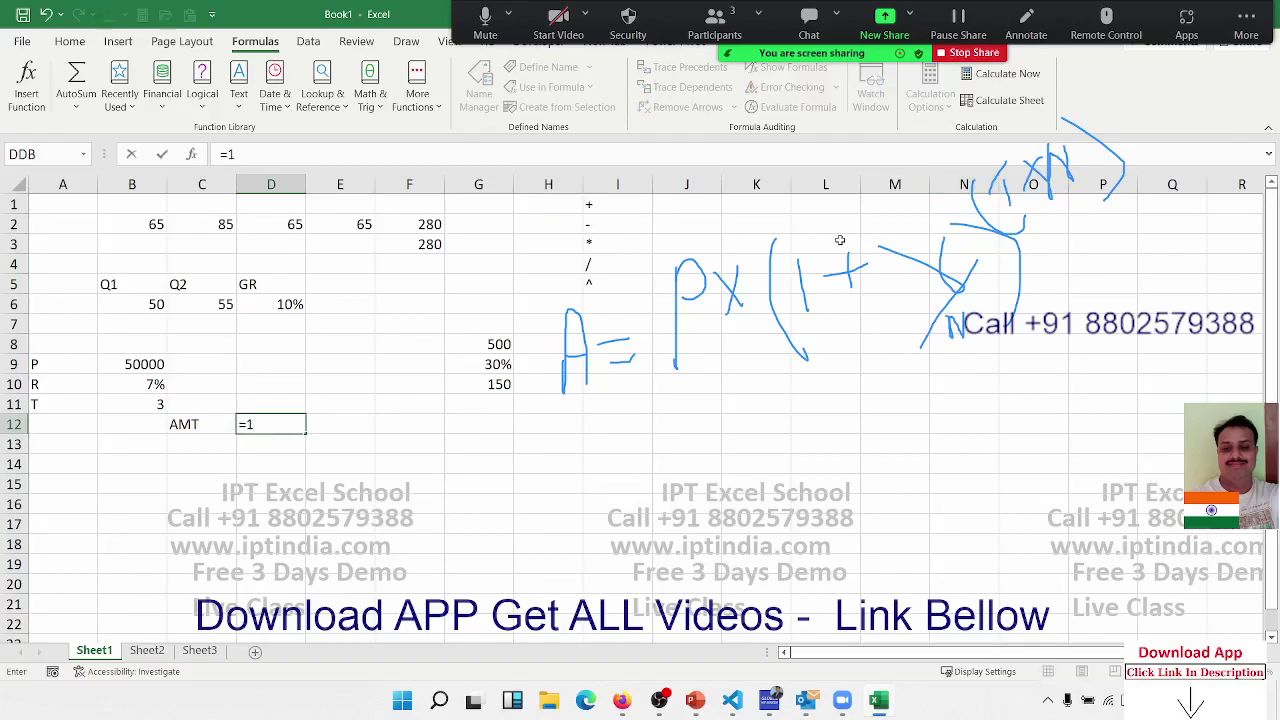
{"action": "type", "text": "+("}
{"action": "left_click", "coordinate": [136, 386]}
{"action": "type", "text": "/"}
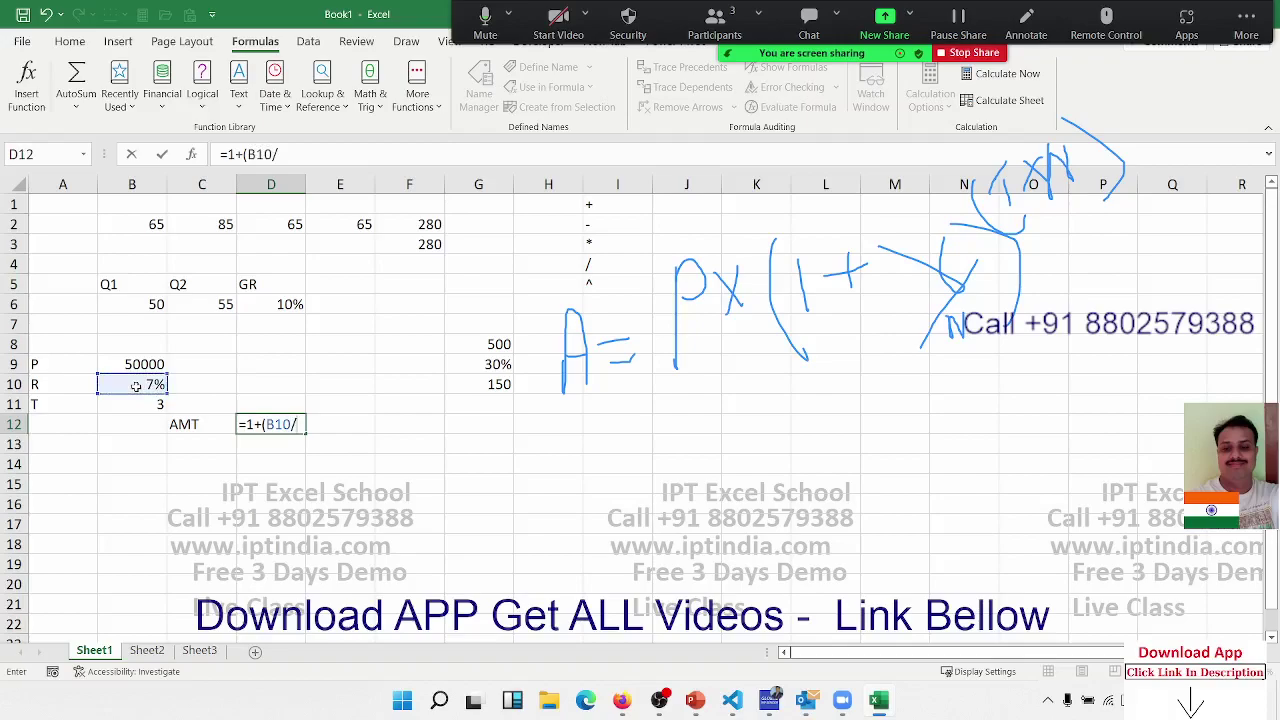
{"action": "type", "text": "12"}
{"action": "type", "text": ")"}
{"action": "key", "text": "Return"}
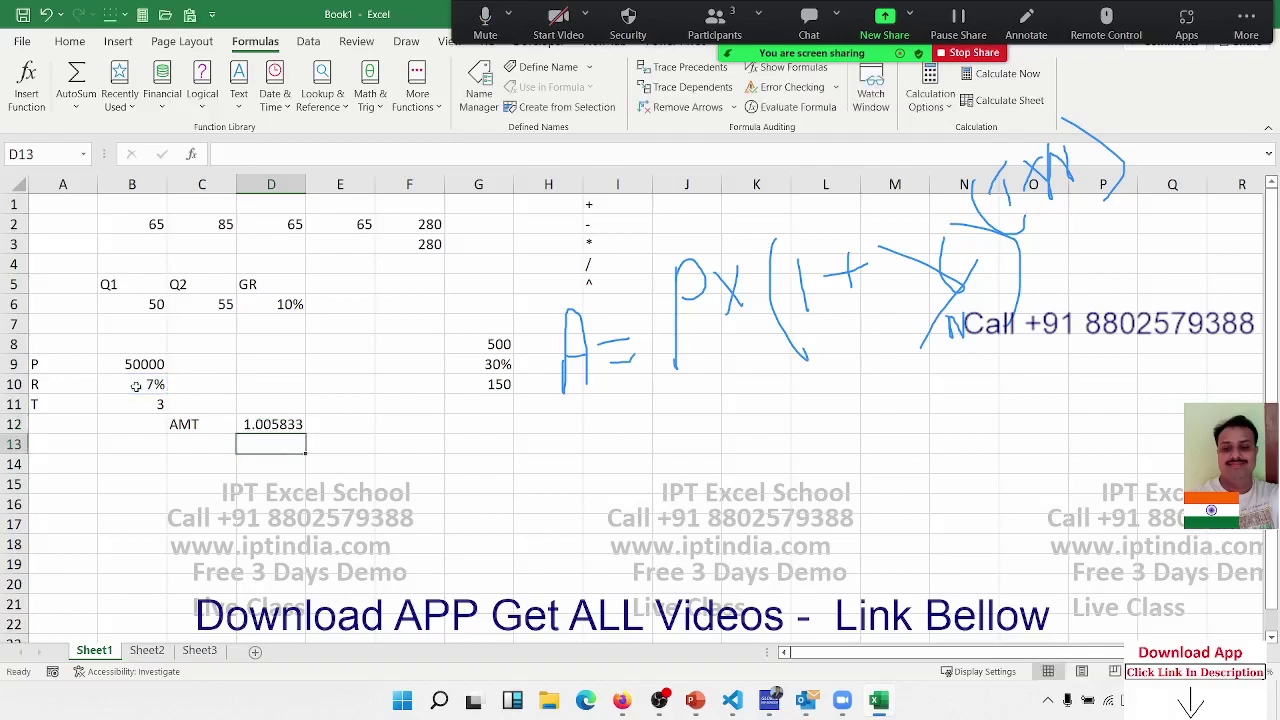
{"action": "key", "text": "Up"}
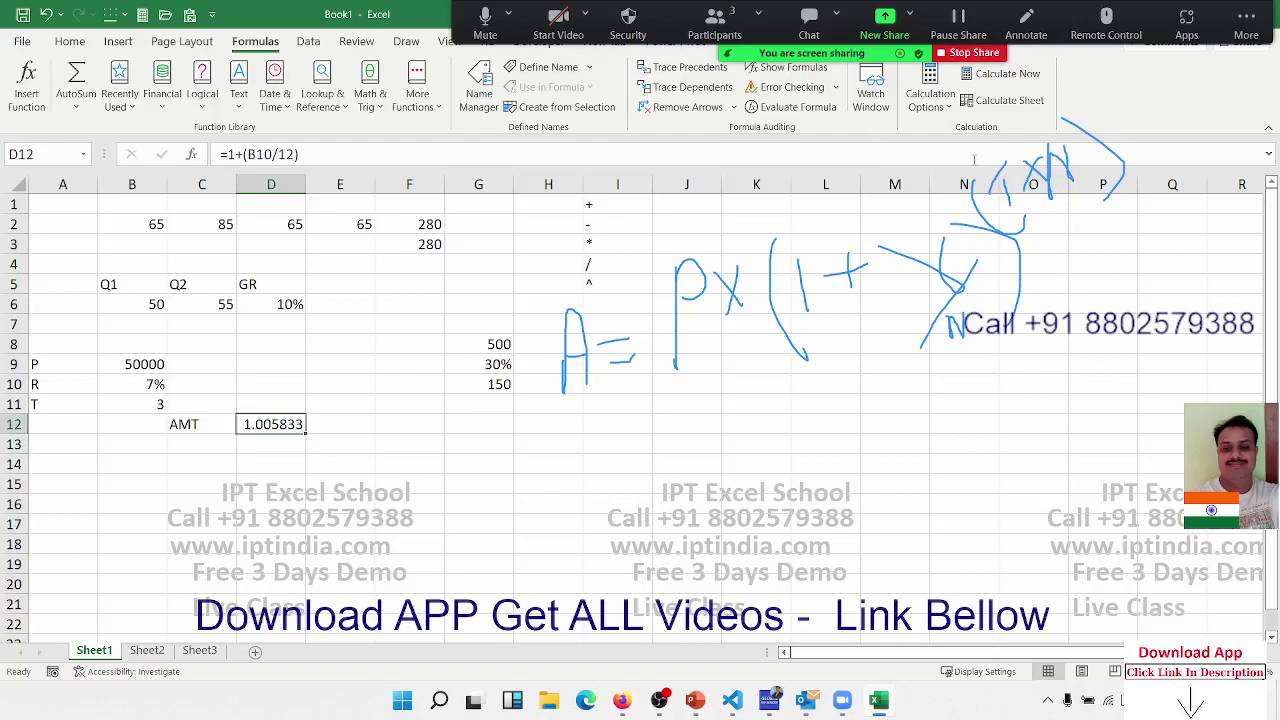
- Enter =B11*12 in E12 to get 36 months
{"action": "left_click", "coordinate": [323, 435]}
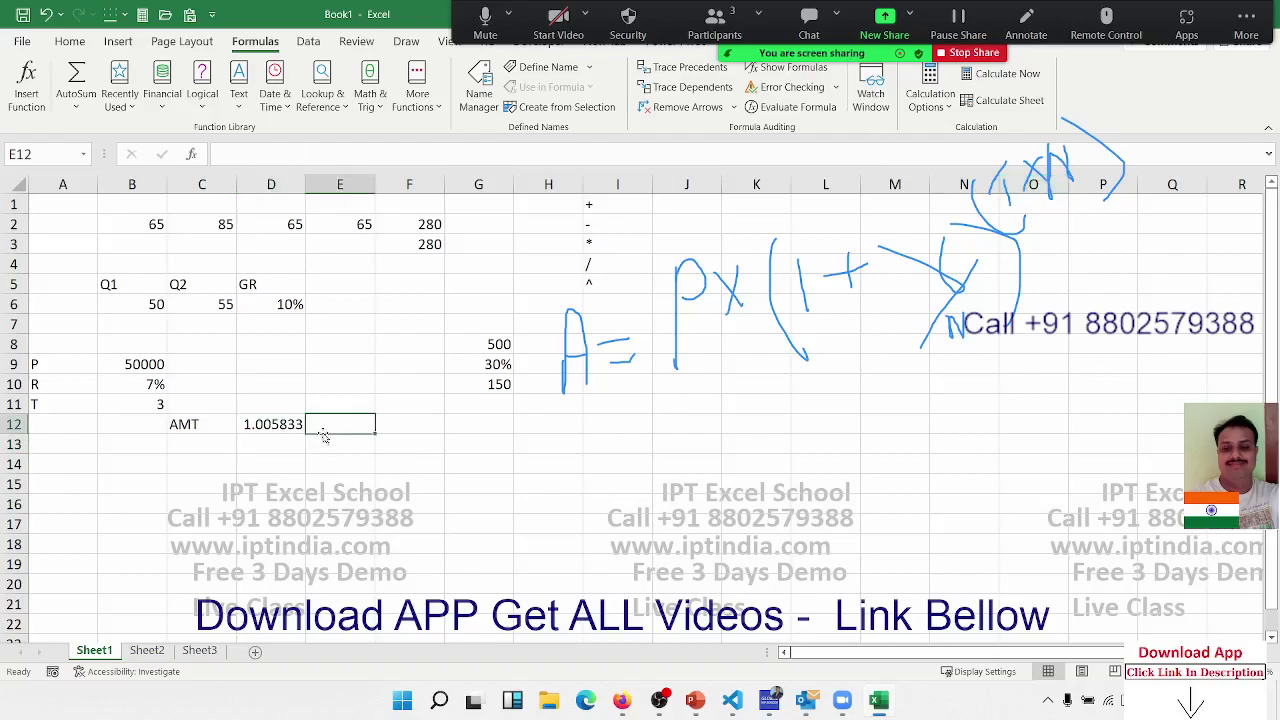
{"action": "type", "text": "="}
{"action": "key", "text": "Left"}
{"action": "key", "text": "Left"}
{"action": "key", "text": "Left"}
{"action": "key", "text": "Up"}
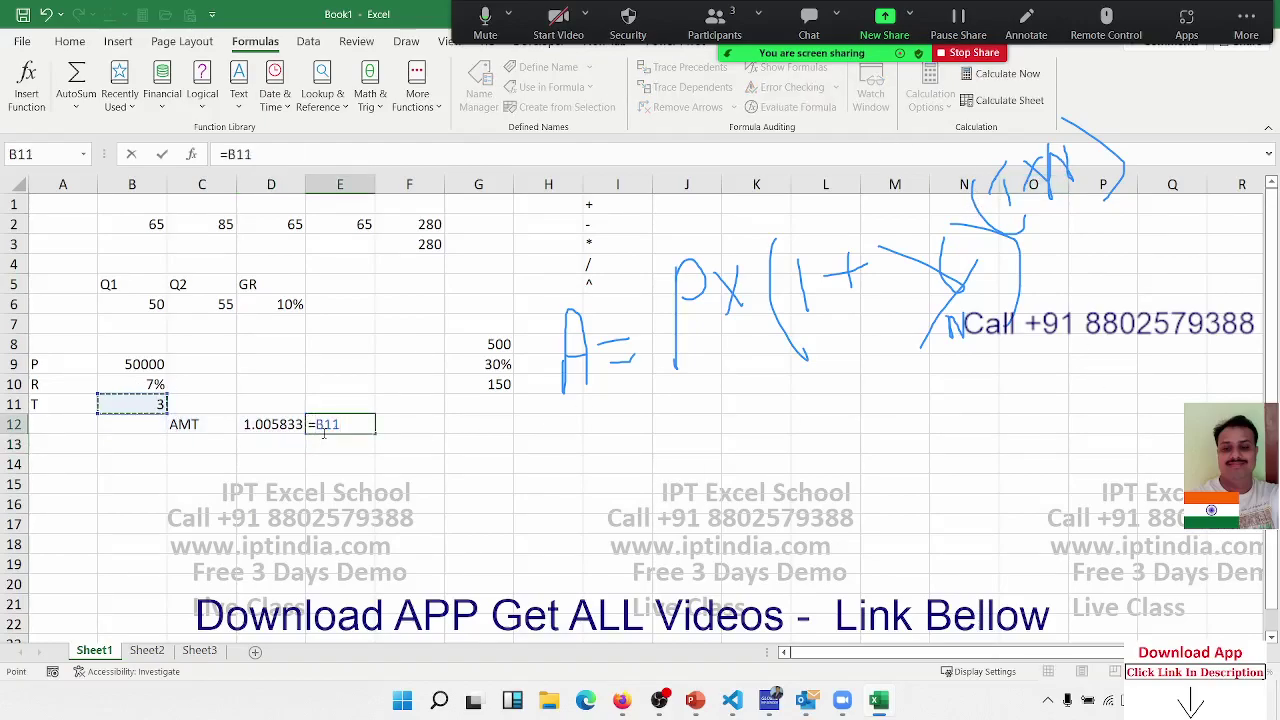
{"action": "type", "text": "*12"}
{"action": "key", "text": "Tab"}
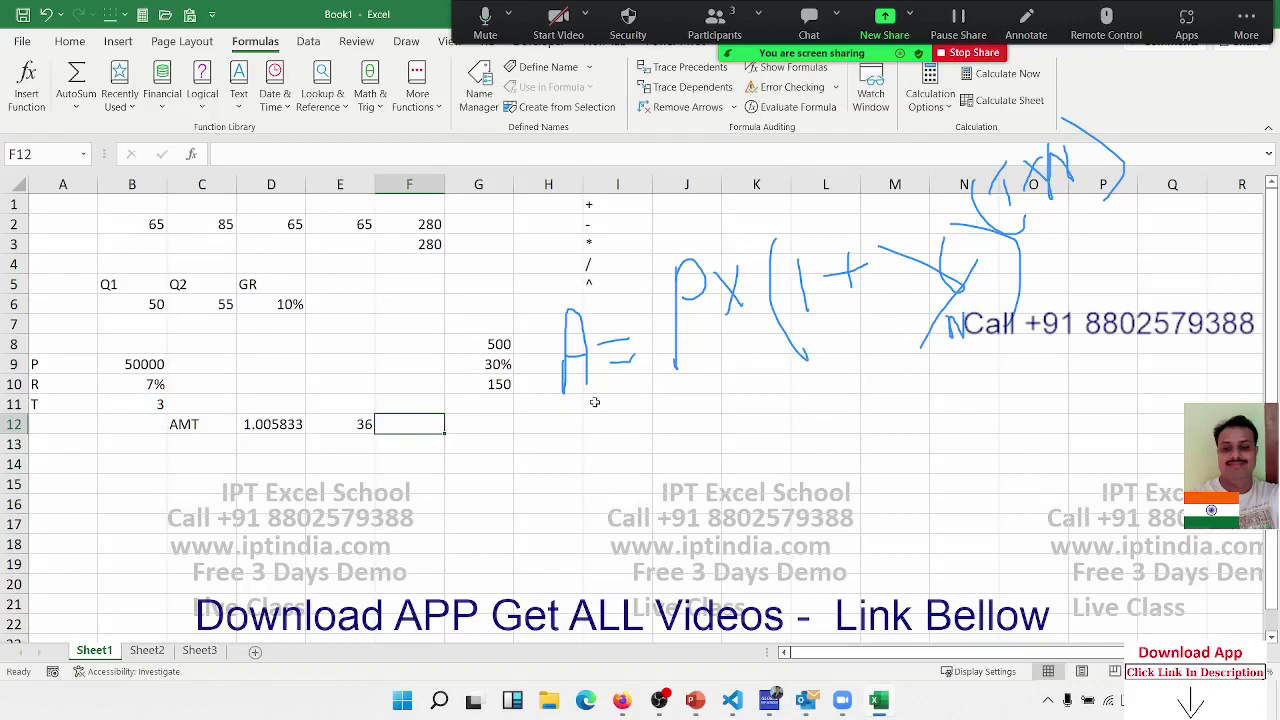
- Enter =D12^E12 in F12, giving 1.232926
{"action": "type", "text": "="}
{"action": "key", "text": "Left"}
{"action": "key", "text": "Left"}
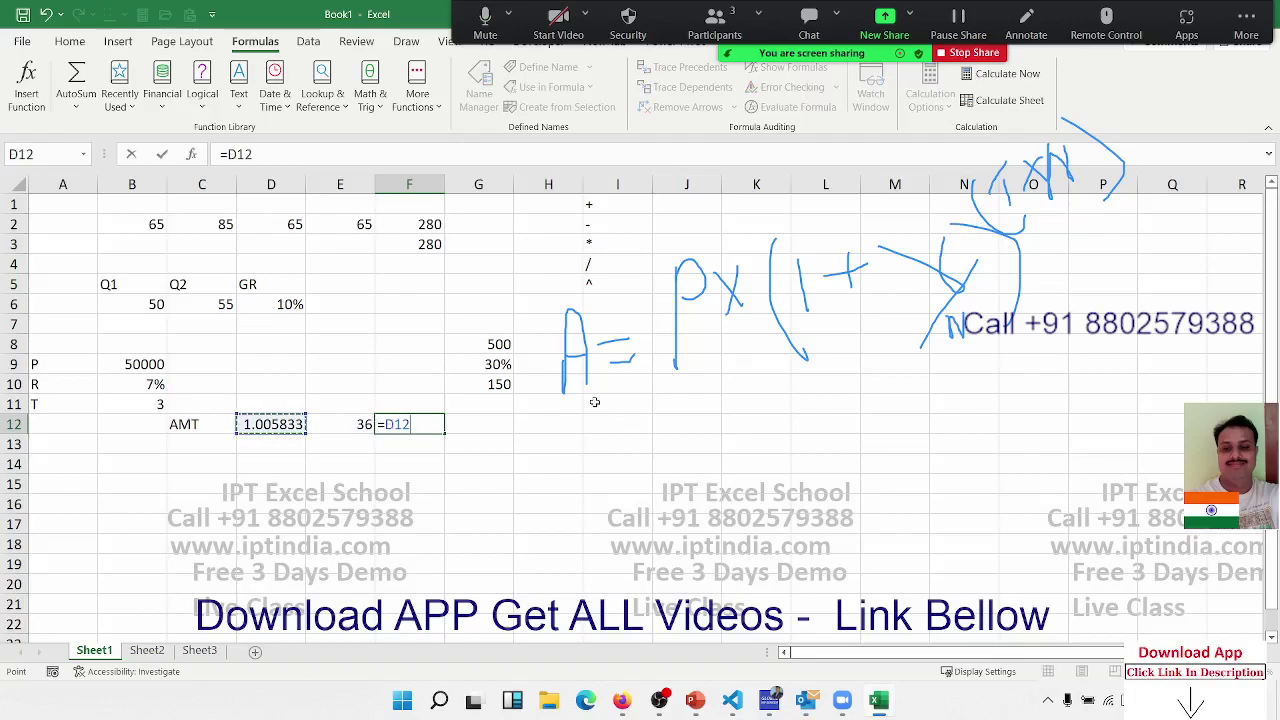
{"action": "type", "text": "^"}
{"action": "key", "text": "Left"}
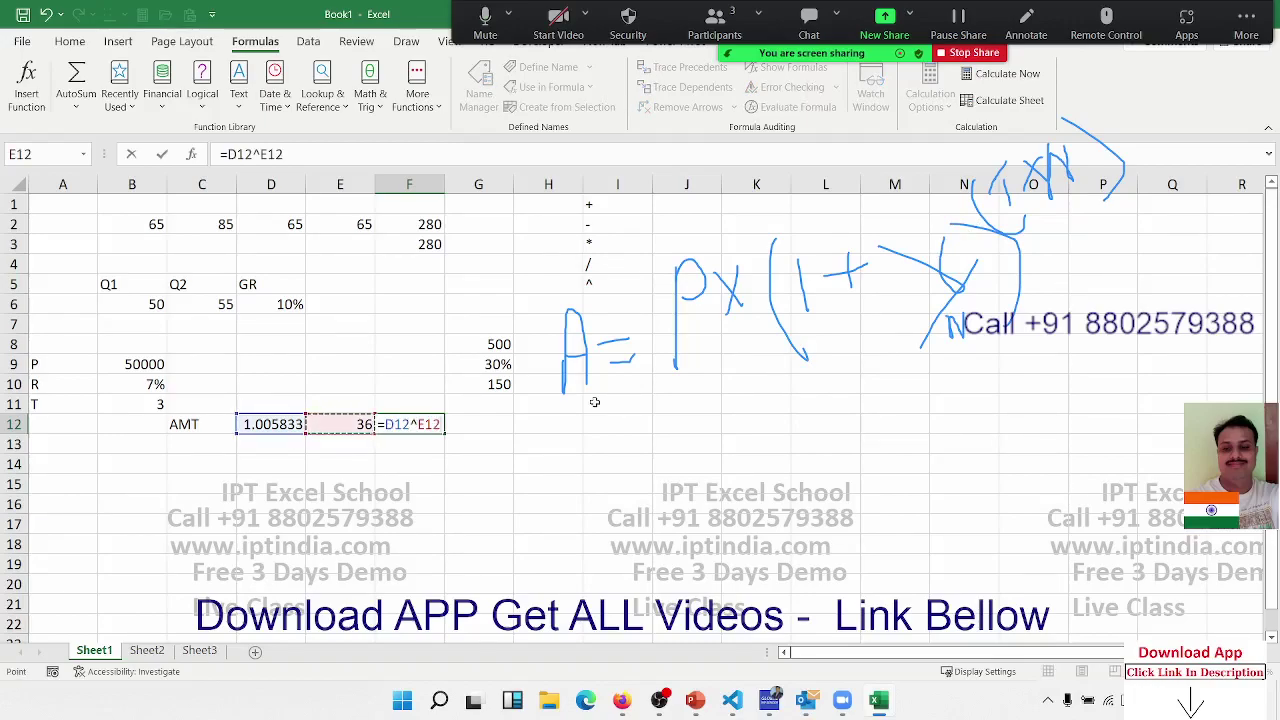
{"action": "key", "text": "Return"}
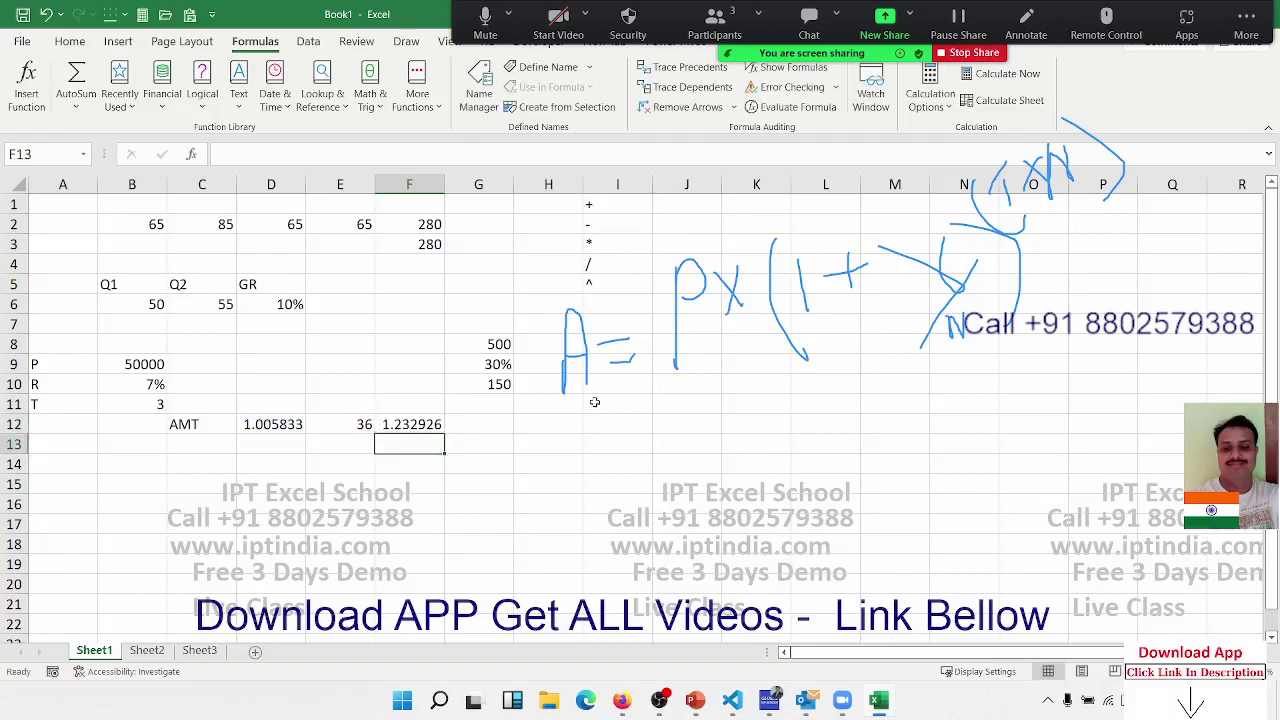
{"action": "key", "text": "Up"}
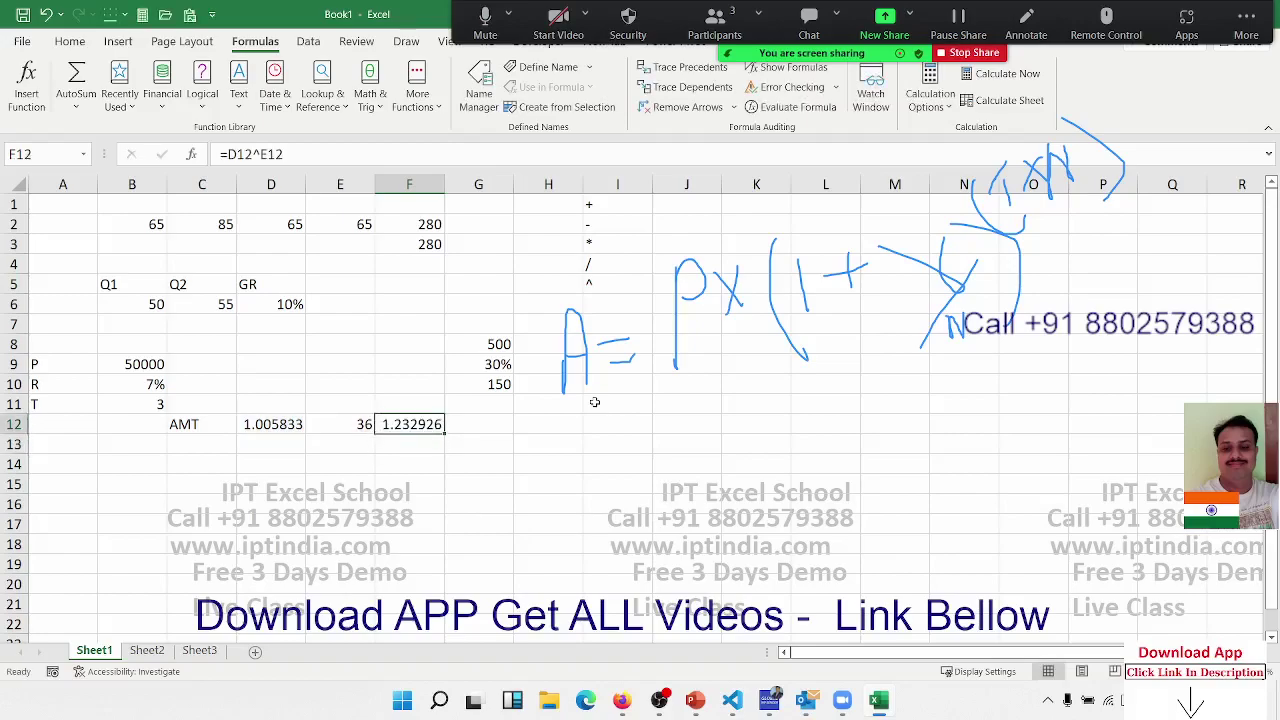
- Enter =B9*F12 in G12, giving the amount 61646.28
{"action": "key", "text": "Right"}
{"action": "type", "text": "="}
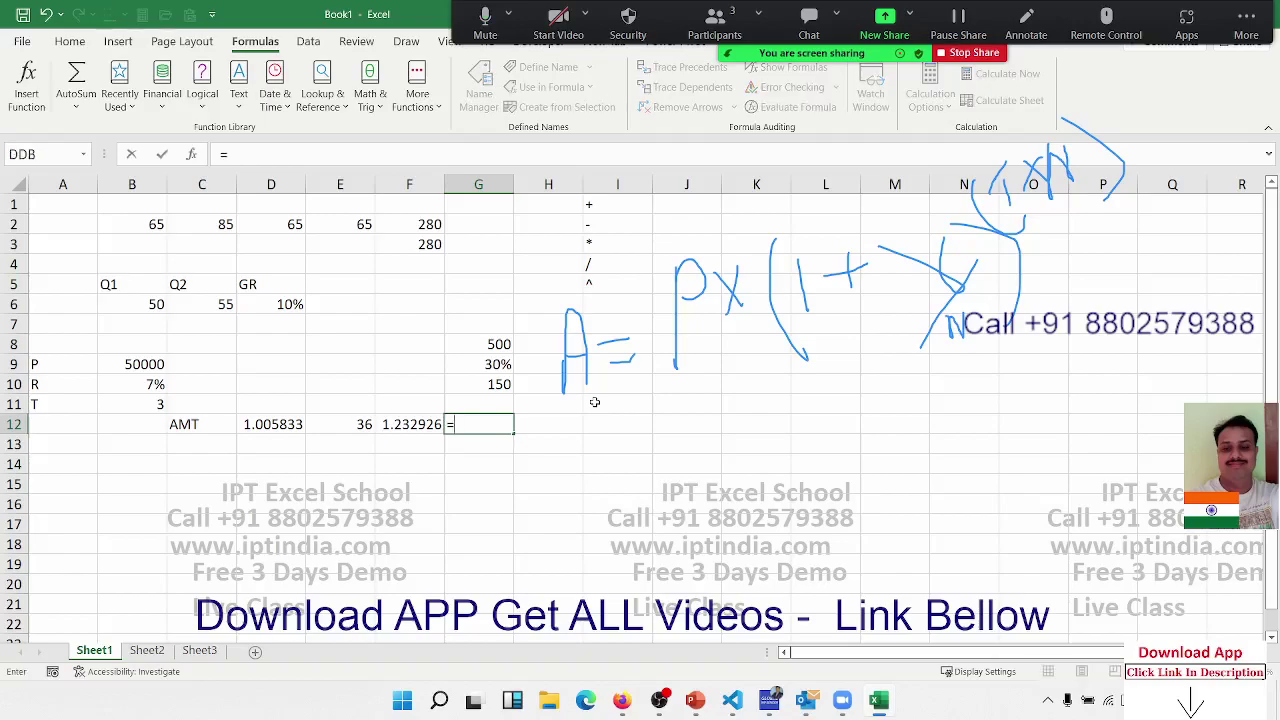
{"action": "key", "text": "Left"}
{"action": "key", "text": "Left"}
{"action": "key", "text": "Left"}
{"action": "key", "text": "Left"}
{"action": "key", "text": "Left"}
{"action": "key", "text": "Up"}
{"action": "key", "text": "Up"}
{"action": "key", "text": "Up"}
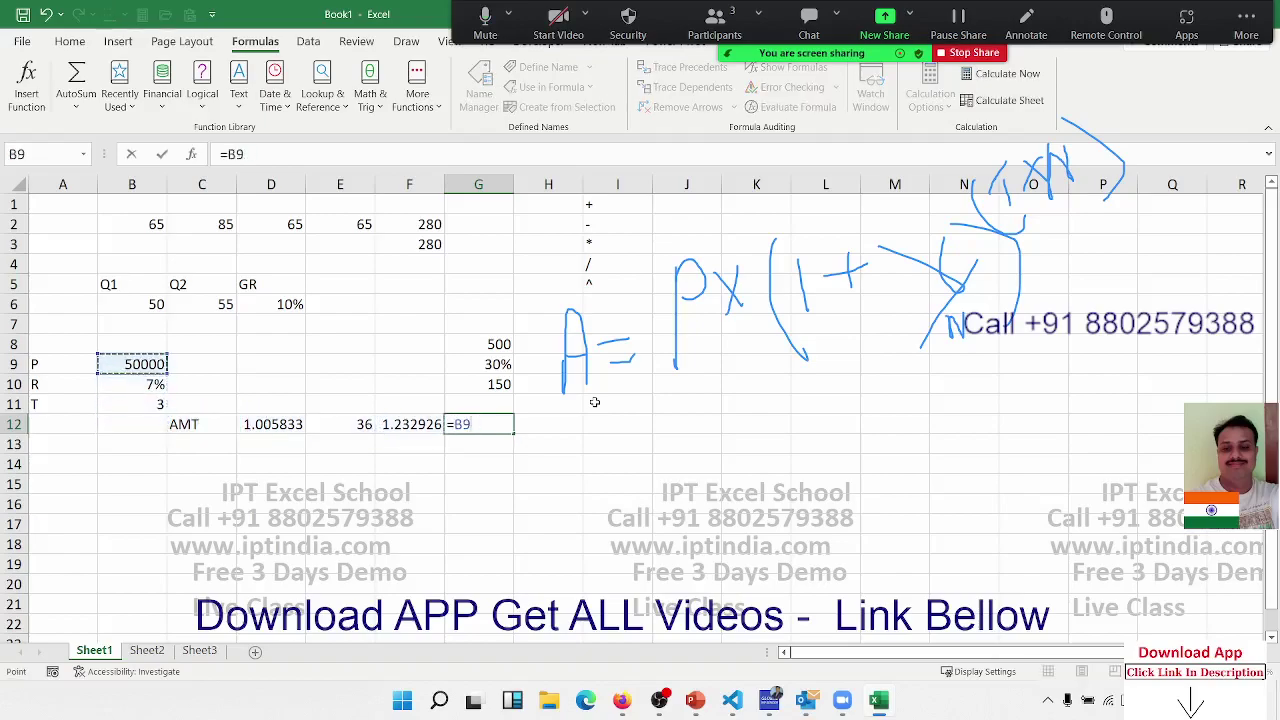
{"action": "type", "text": "*"}
{"action": "key", "text": "Left"}
{"action": "key", "text": "Return"}
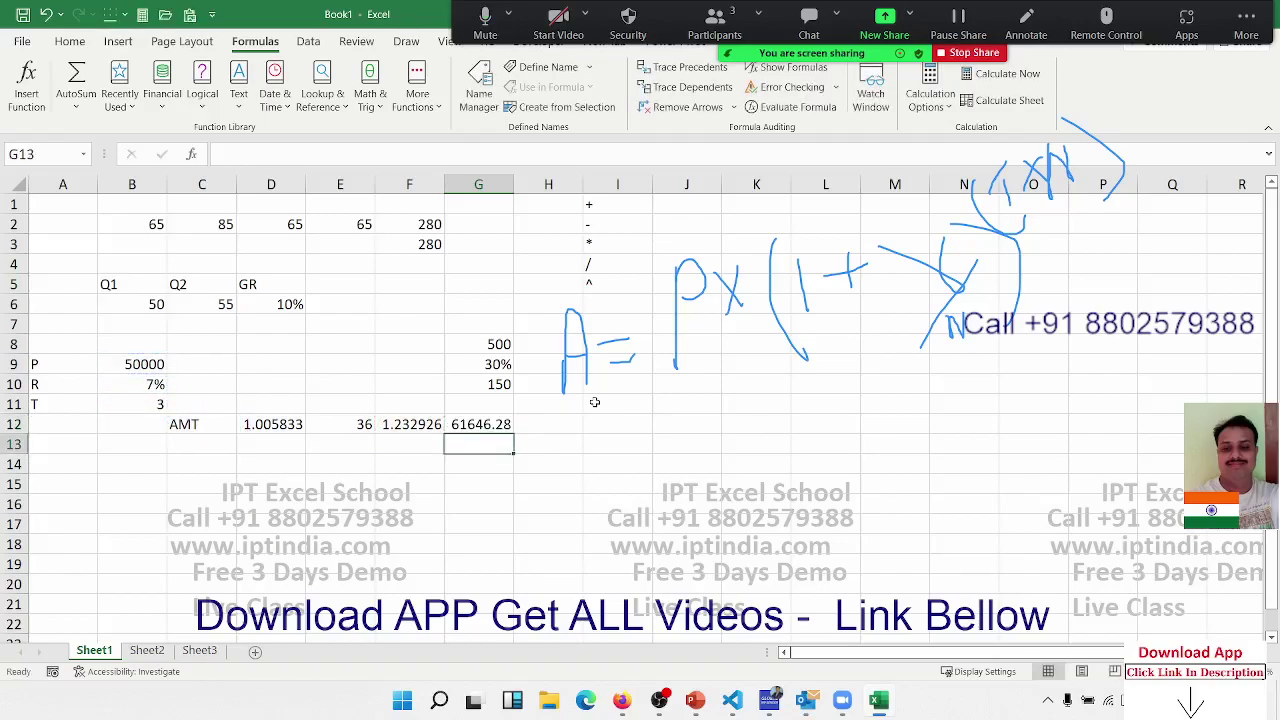
{"action": "key", "text": "Up"}
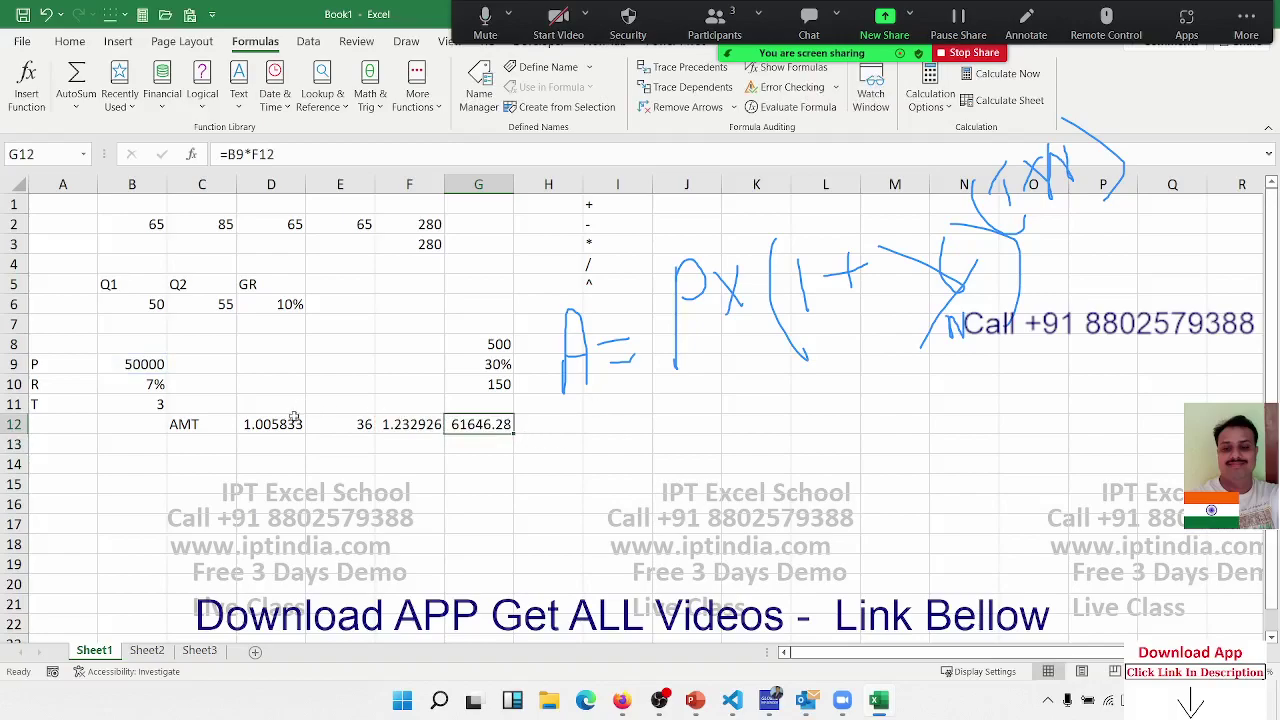
- Review the row 12 formulas in D12, E12, F12 and G12
{"action": "left_click_drag", "start_coordinate": [270, 428], "coordinate": [478, 426]}
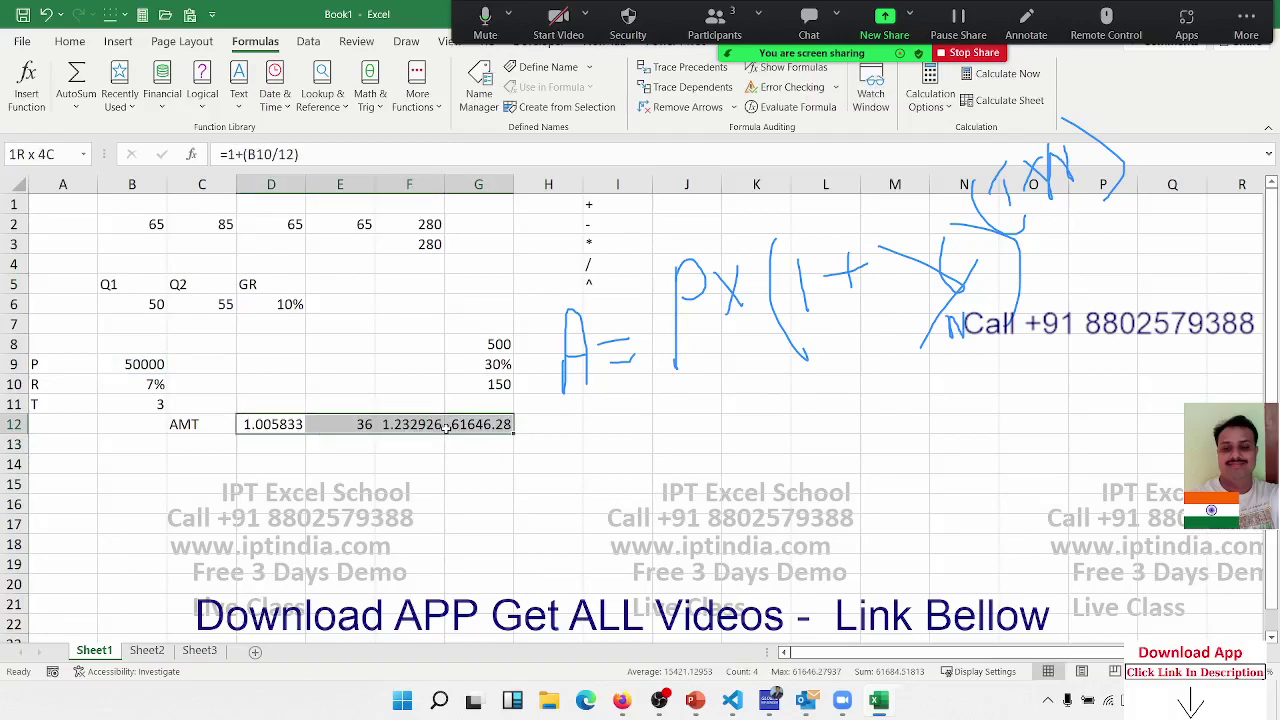
{"action": "left_click", "coordinate": [427, 422]}
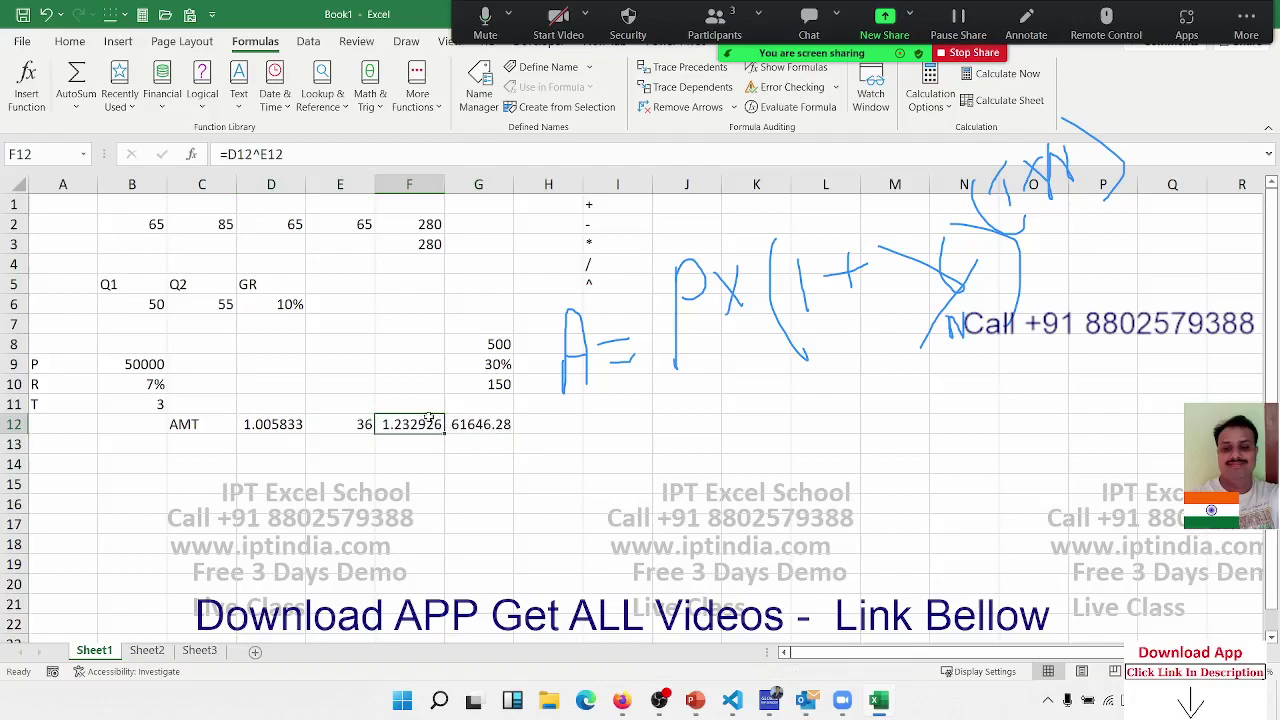
{"action": "left_click", "coordinate": [360, 424]}
{"action": "left_click", "coordinate": [276, 428]}
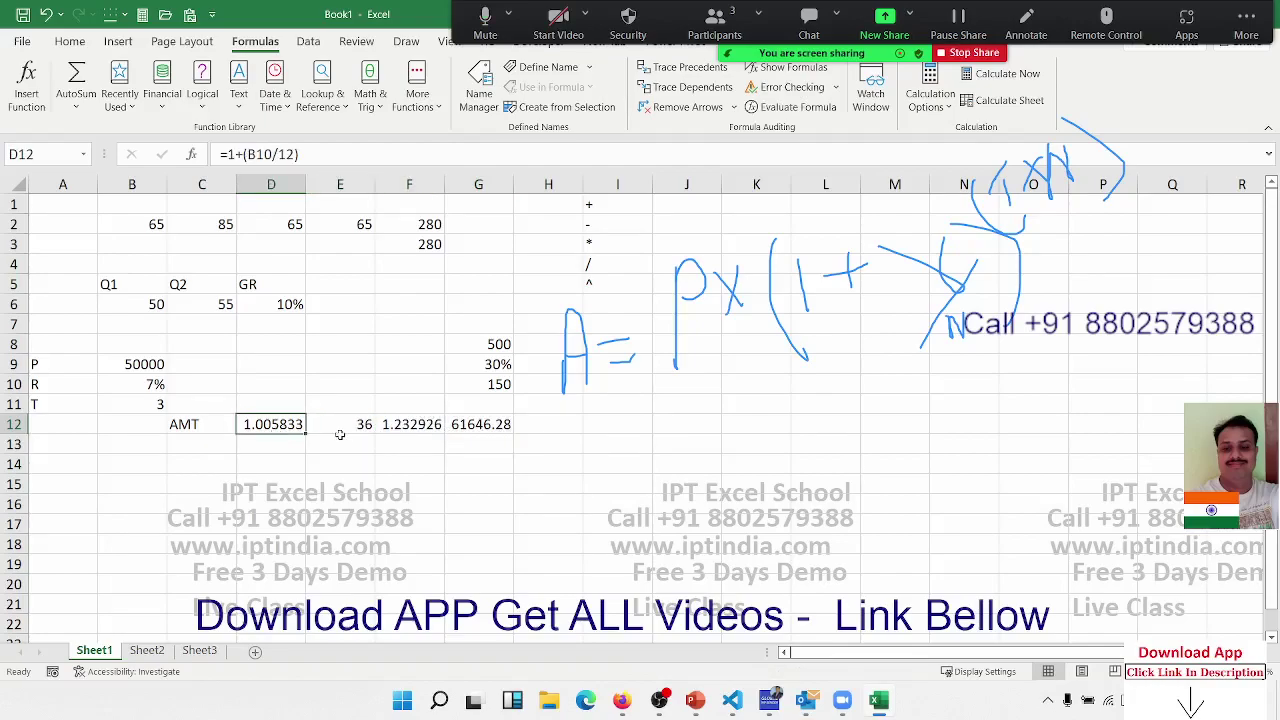
{"action": "left_click", "coordinate": [495, 426]}
{"action": "left_click_drag", "start_coordinate": [436, 424], "coordinate": [275, 424]}
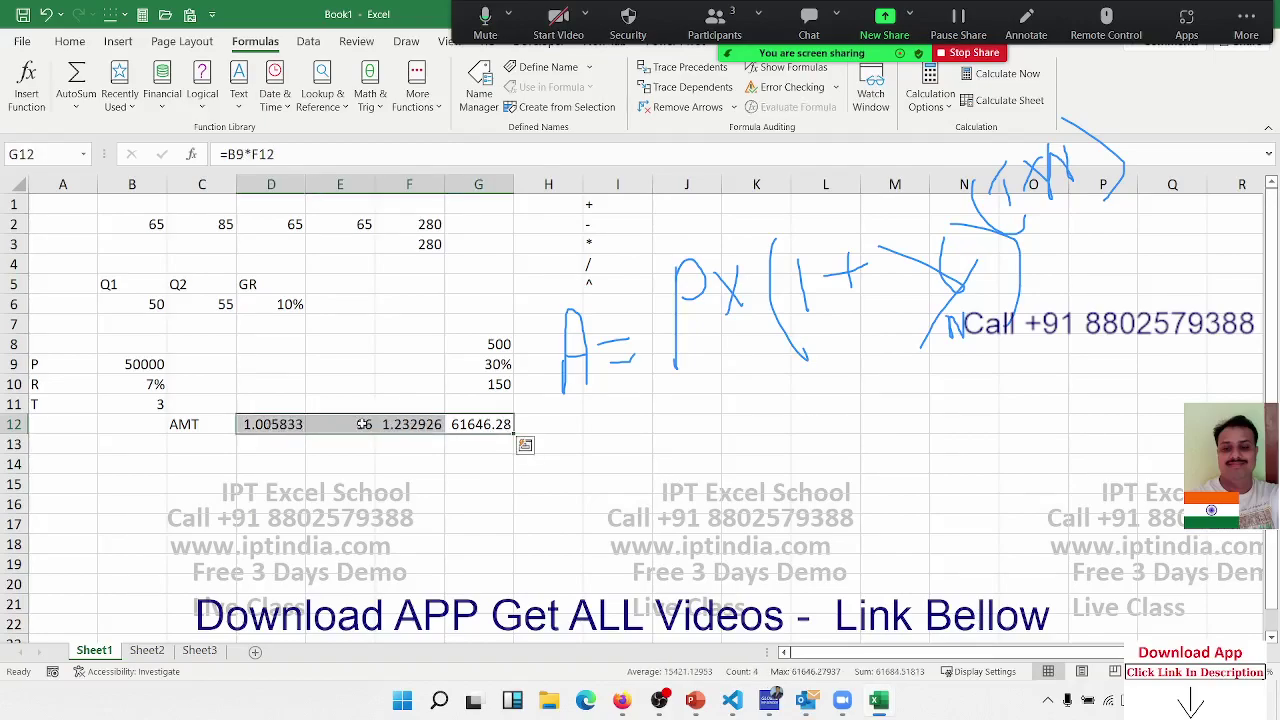
{"action": "left_click", "coordinate": [333, 462]}
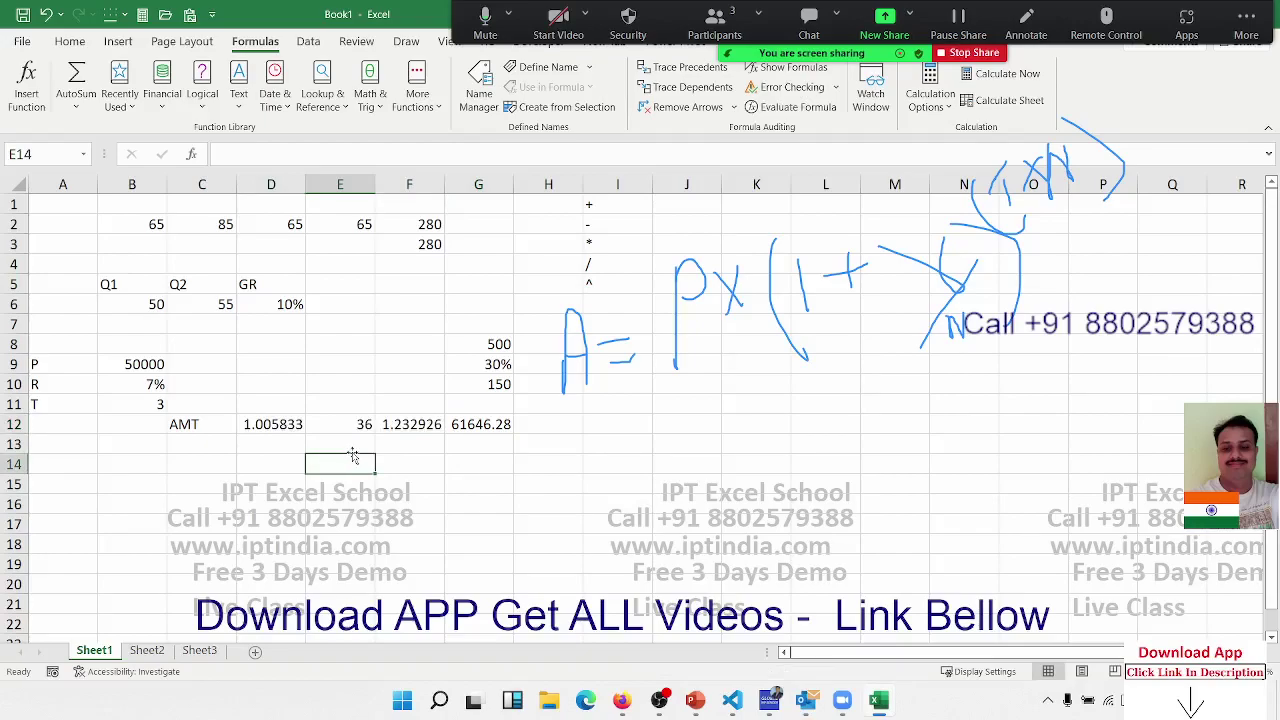
{"action": "double_click", "coordinate": [295, 423]}
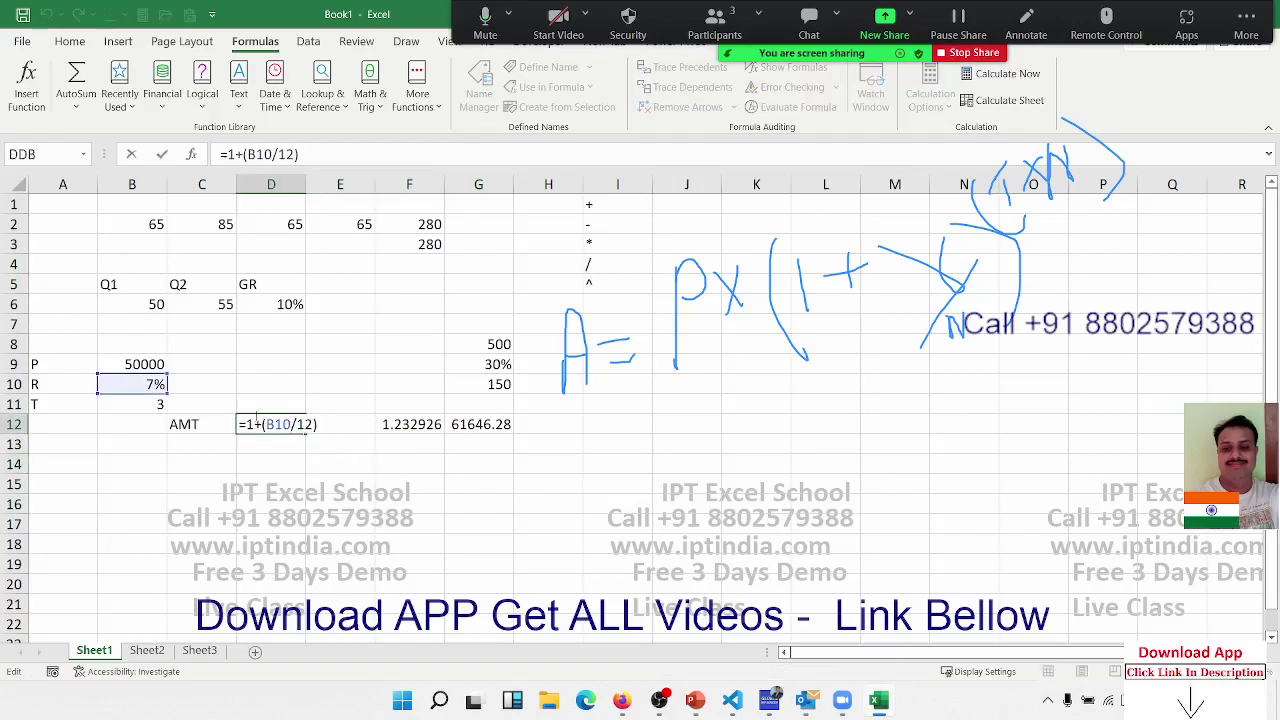
{"action": "left_click_drag", "start_coordinate": [245, 424], "coordinate": [363, 430]}
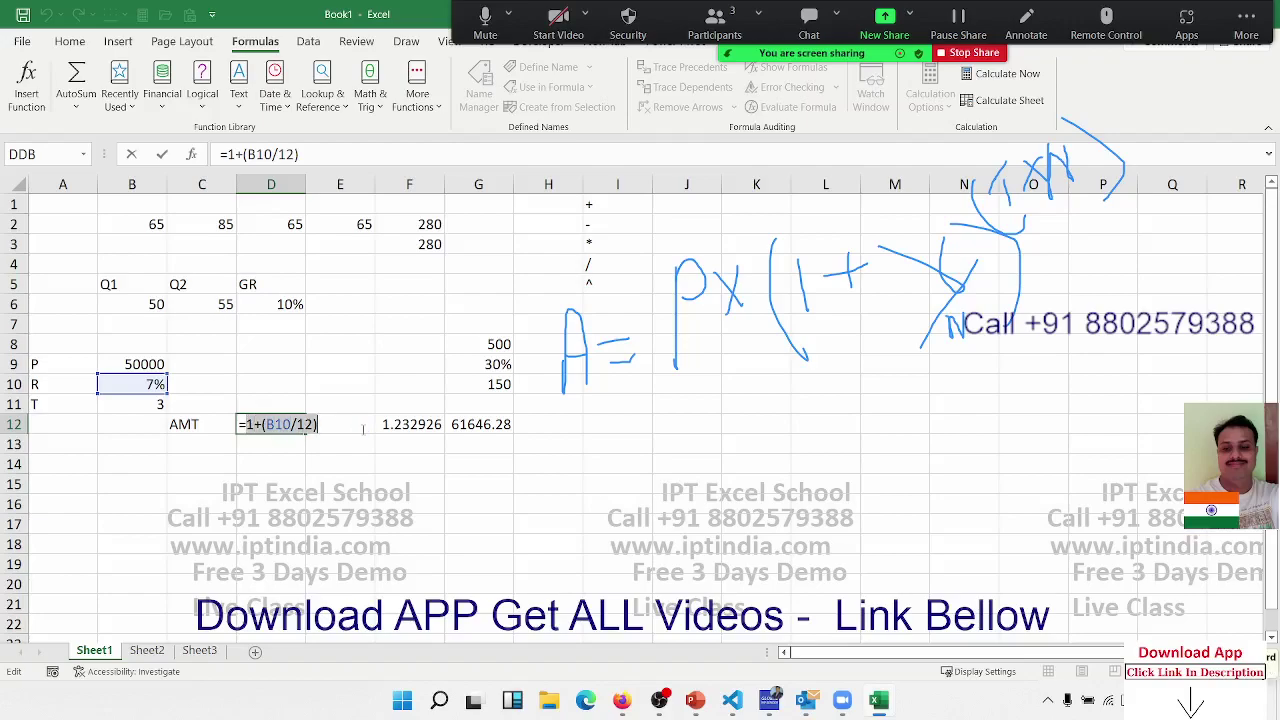
{"action": "key", "text": "Escape"}
- In F12, replace the D12 reference with (1+(B10/12))
{"action": "double_click", "coordinate": [397, 424]}
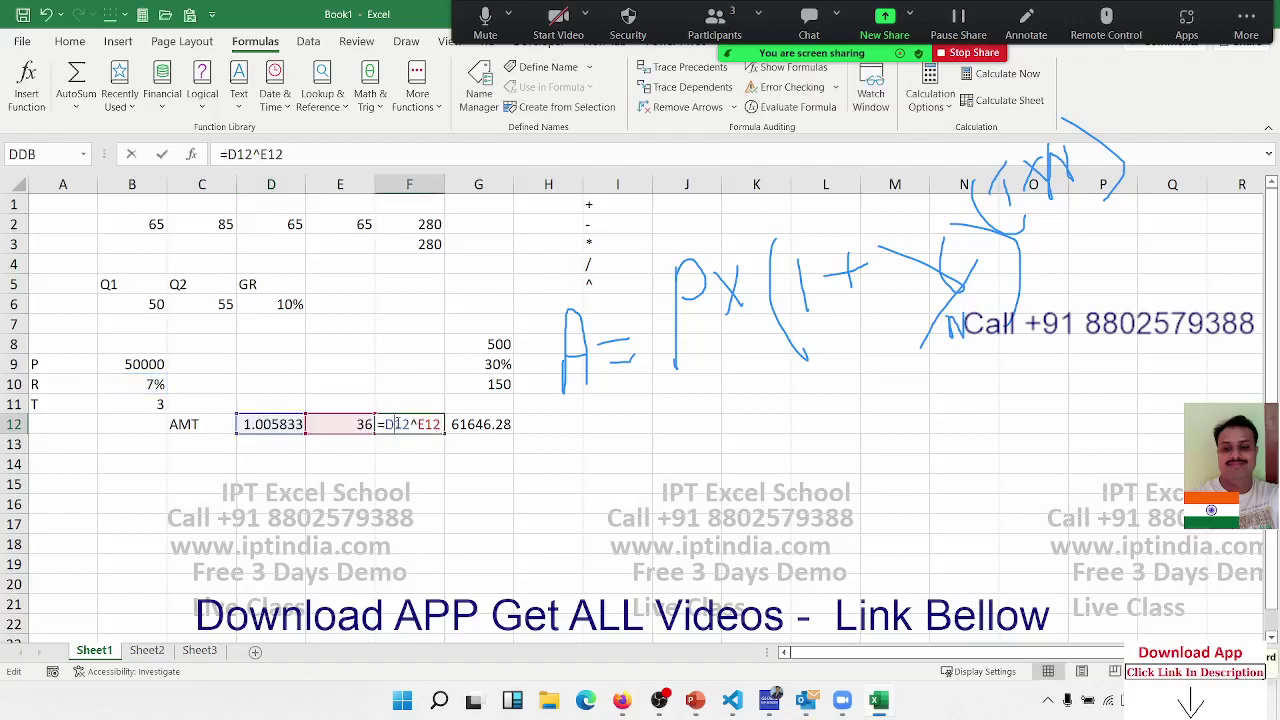
{"action": "key", "text": "Escape"}
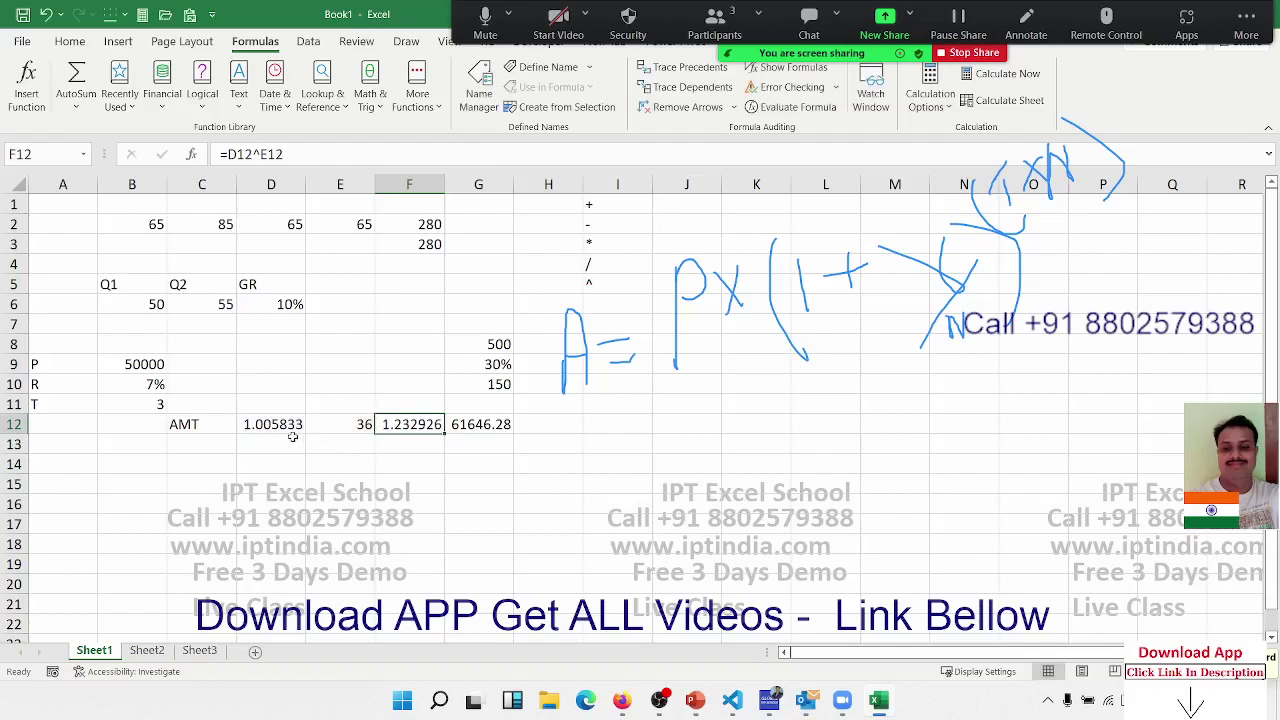
{"action": "left_click", "coordinate": [272, 424]}
{"action": "double_click", "coordinate": [272, 424]}
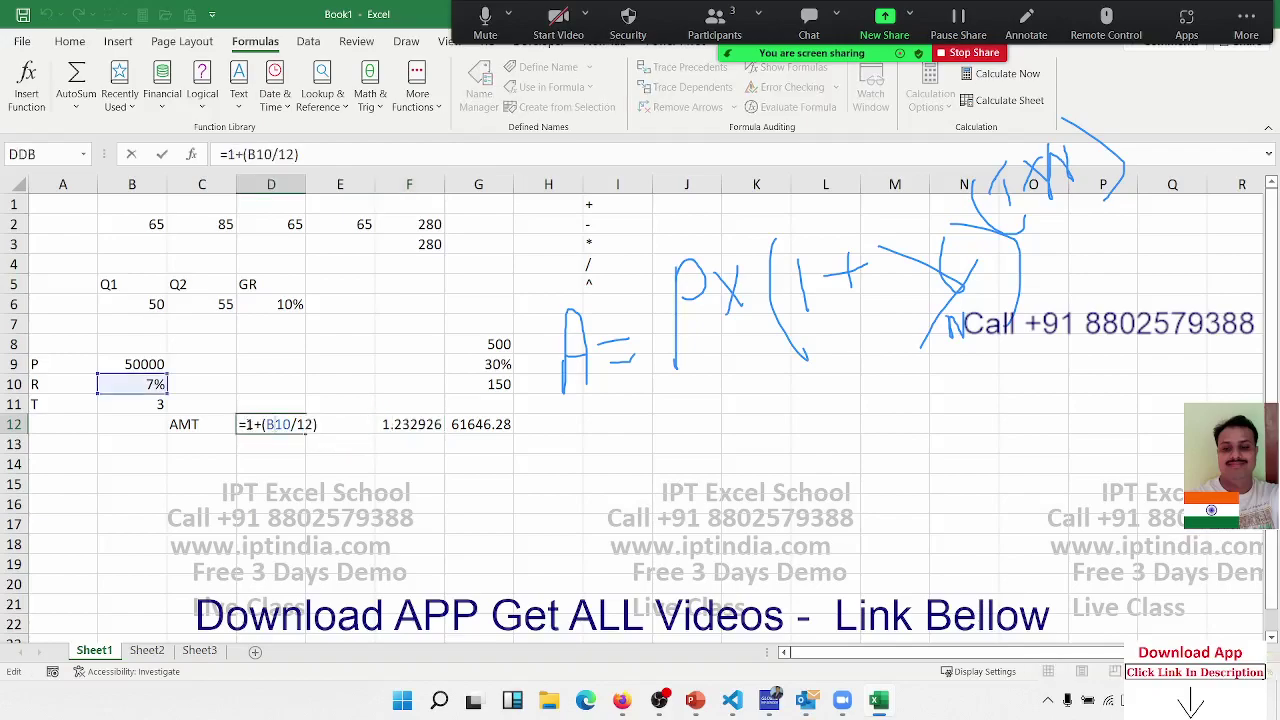
{"action": "left_click_drag", "start_coordinate": [285, 424], "coordinate": [337, 424]}
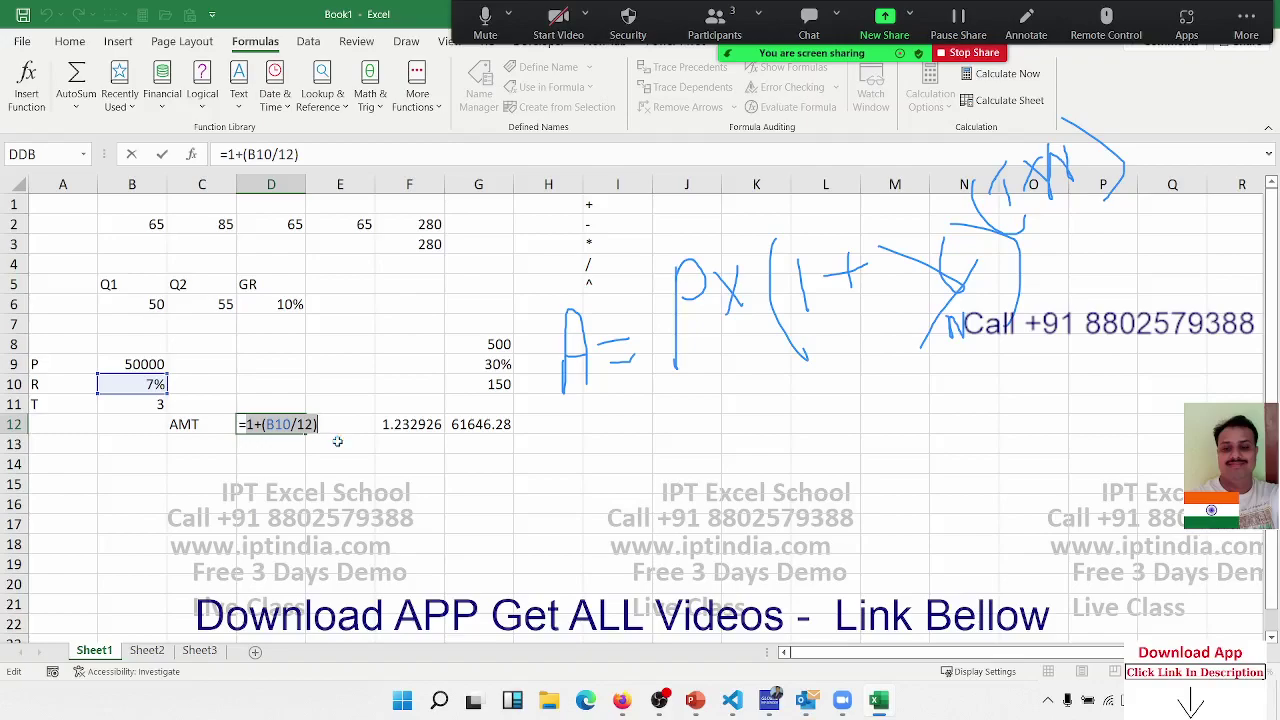
{"action": "key", "text": "Escape"}
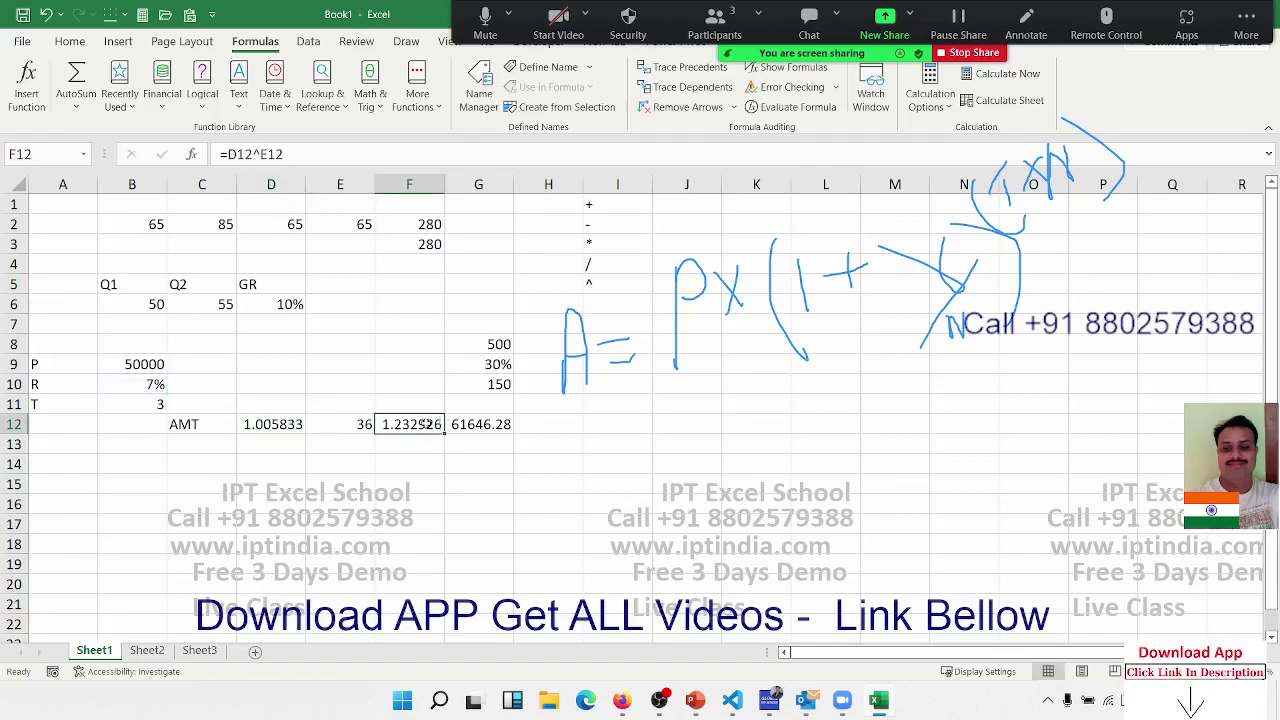
{"action": "double_click", "coordinate": [400, 428]}
{"action": "double_click", "coordinate": [397, 425]}
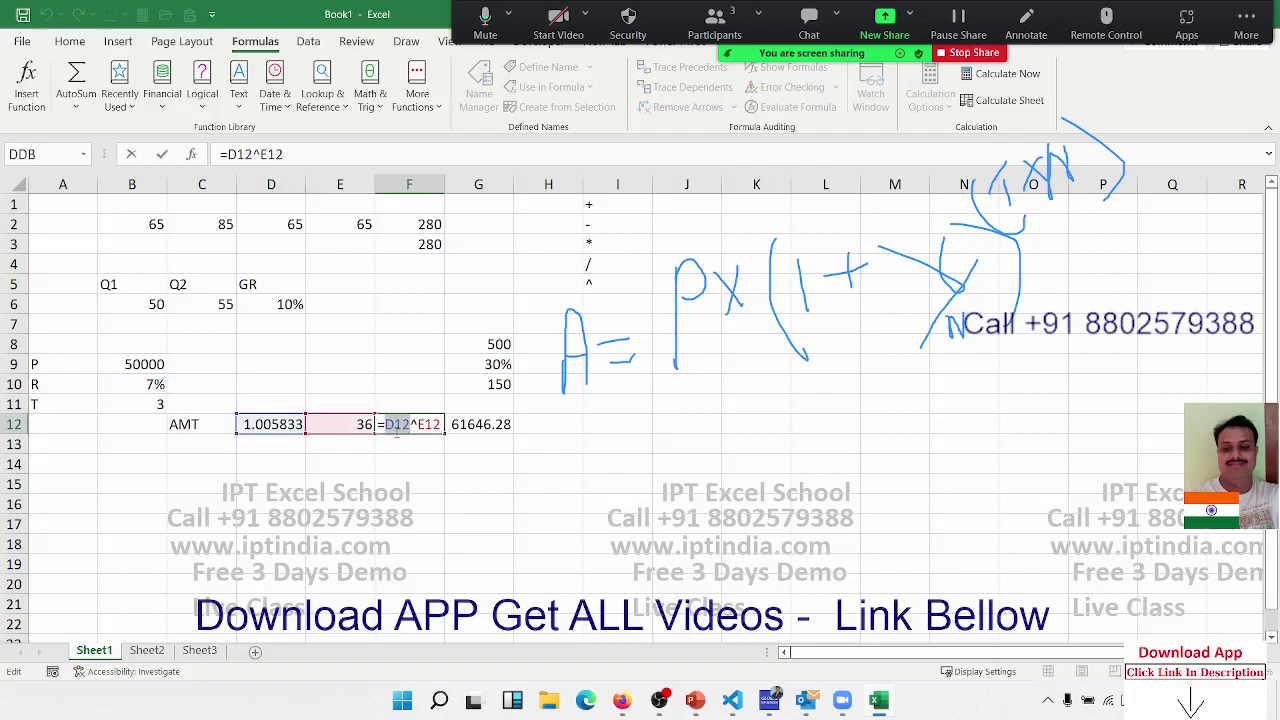
{"action": "key", "text": "BackSpace"}
{"action": "type", "text": "()"}
{"action": "type", "text": "1+("}
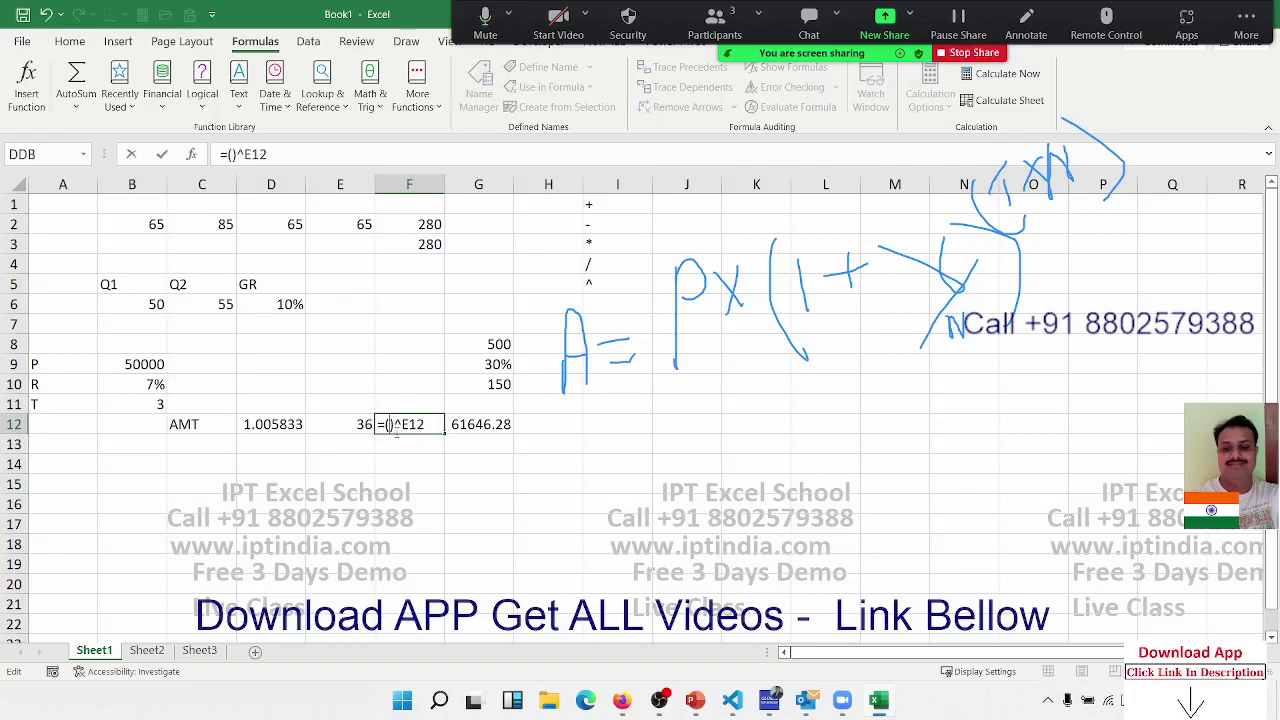
{"action": "type", "text": "B10/12)"}
{"action": "key", "text": "Return"}
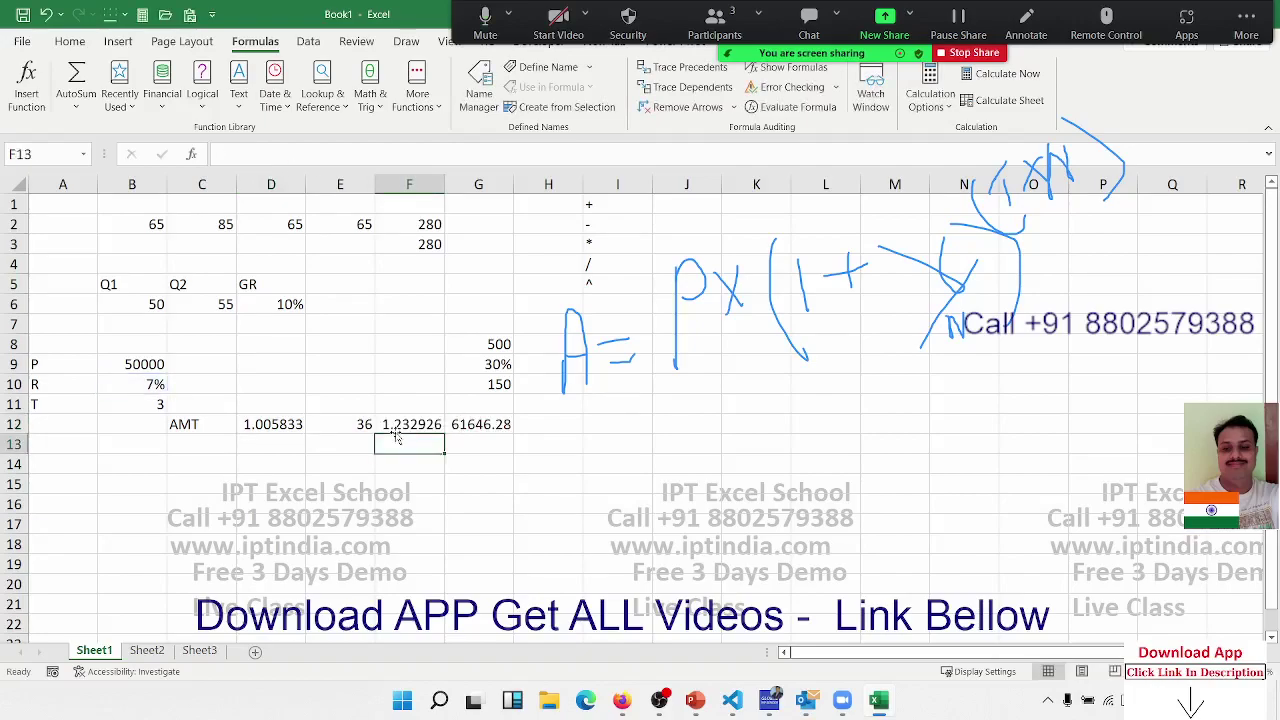
- Replace F12's E12 reference with (B11*12), making =(1+(B10/12))^(B11*12)
{"action": "key", "text": "Up"}
{"action": "key", "text": "Left"}
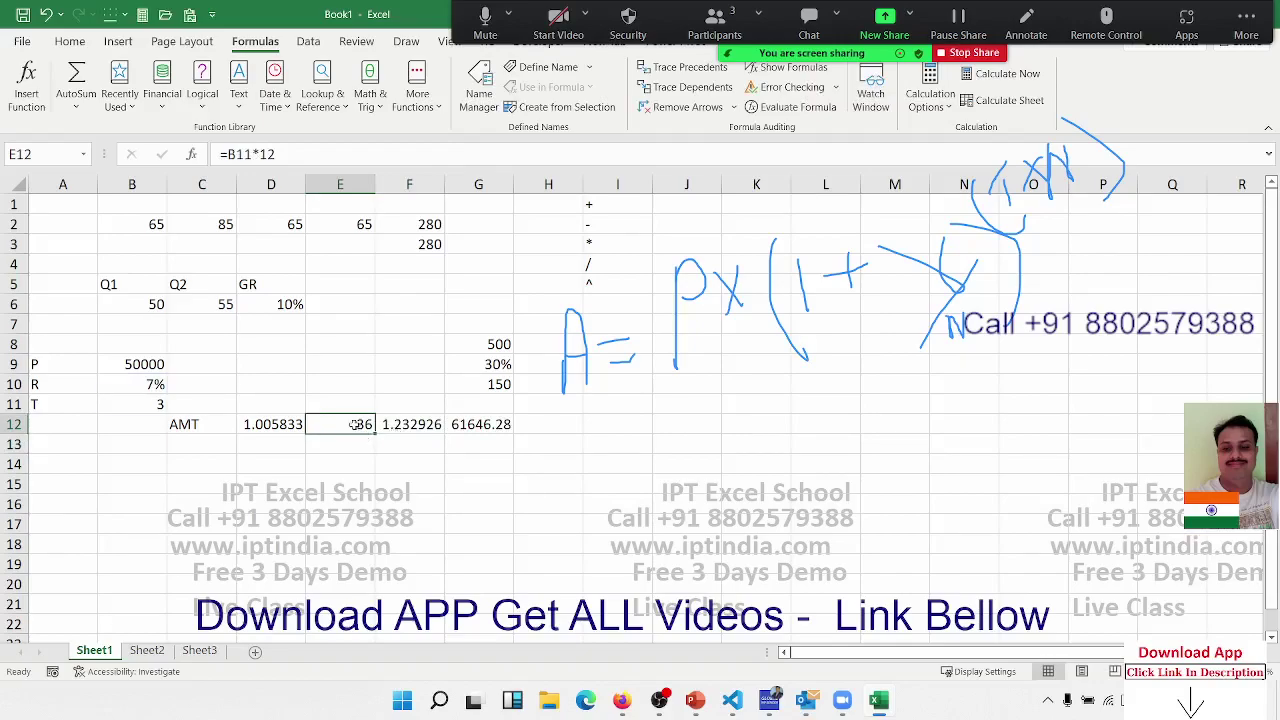
{"action": "double_click", "coordinate": [357, 428]}
{"action": "left_click_drag", "start_coordinate": [313, 425], "coordinate": [375, 432]}
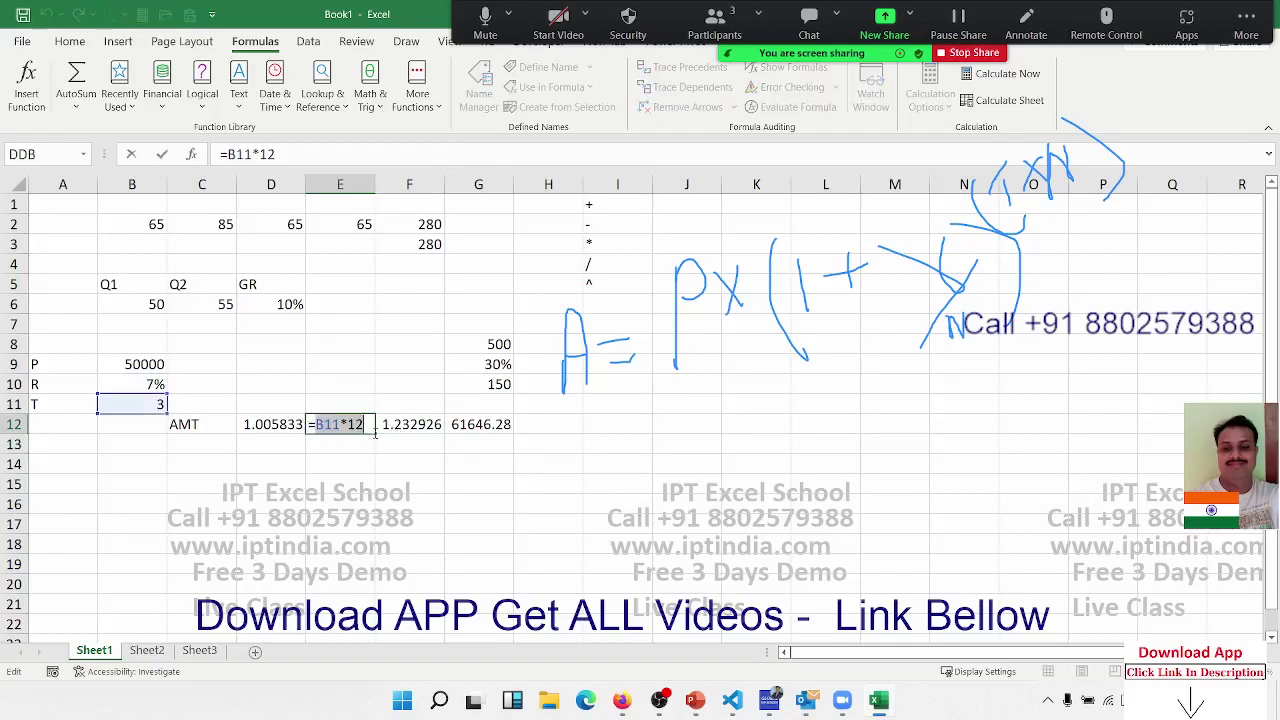
{"action": "key", "text": "Escape"}
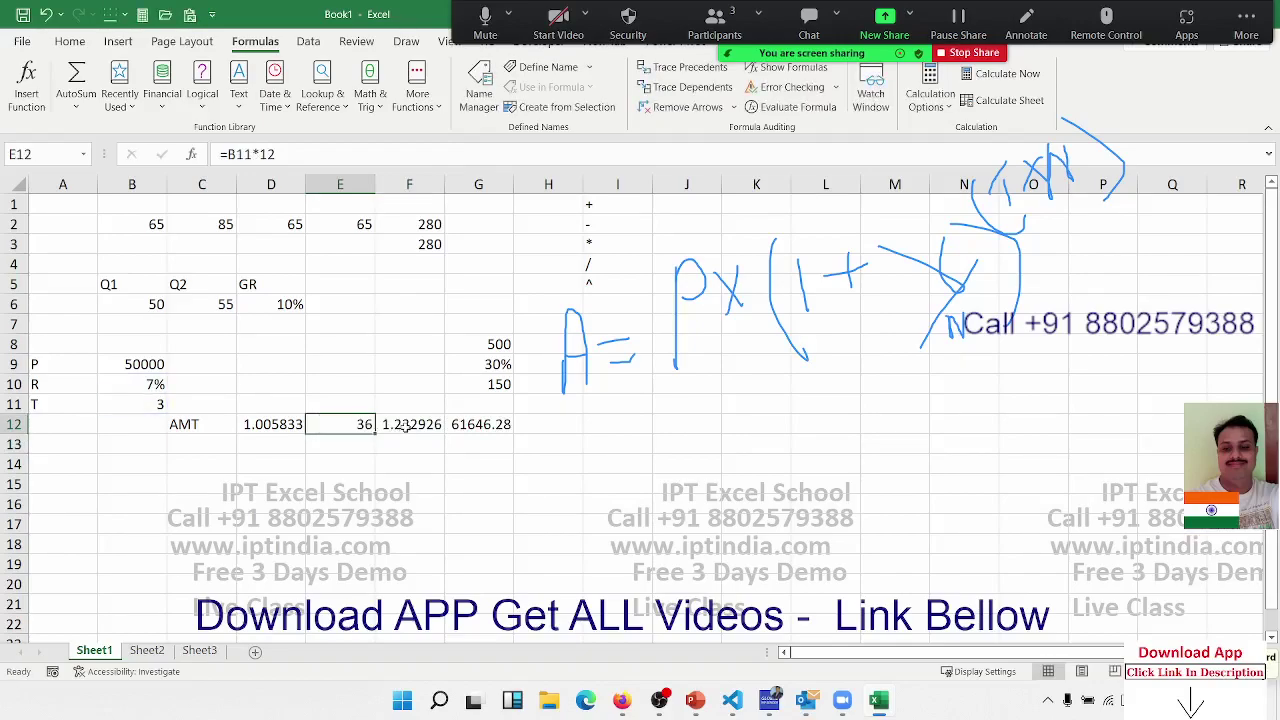
{"action": "double_click", "coordinate": [405, 430]}
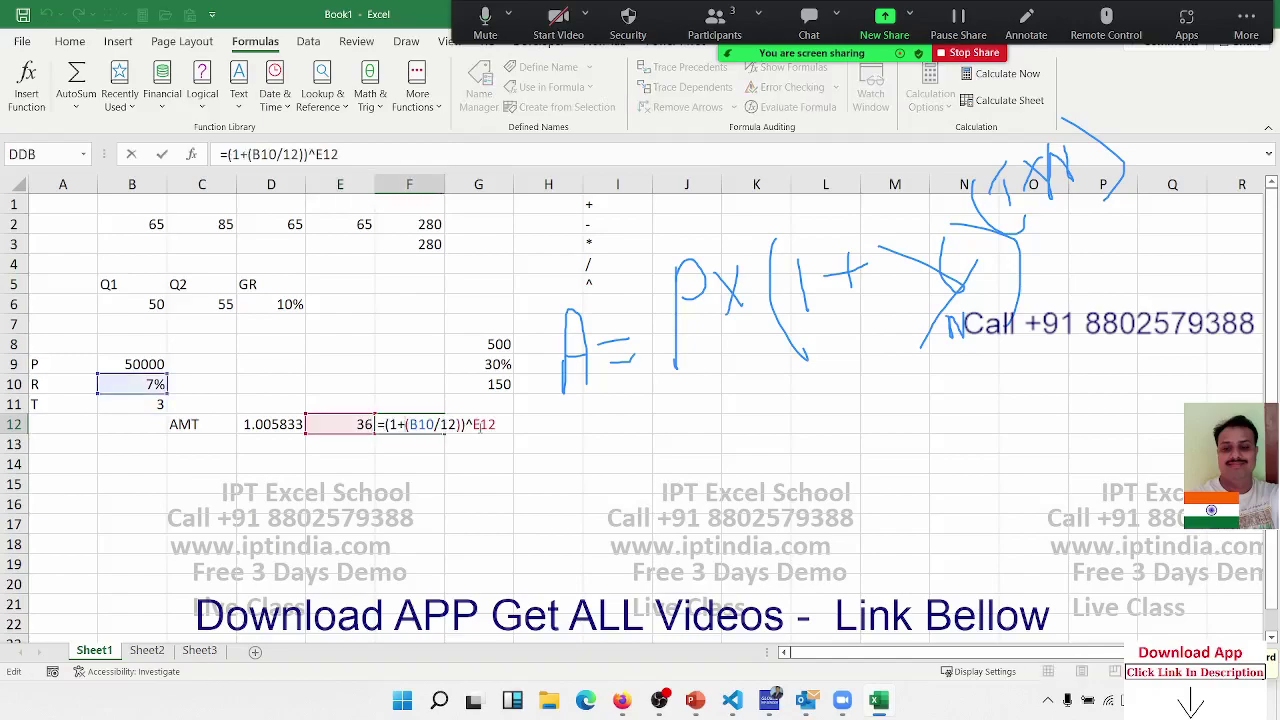
{"action": "double_click", "coordinate": [481, 425]}
{"action": "type", "text": "("}
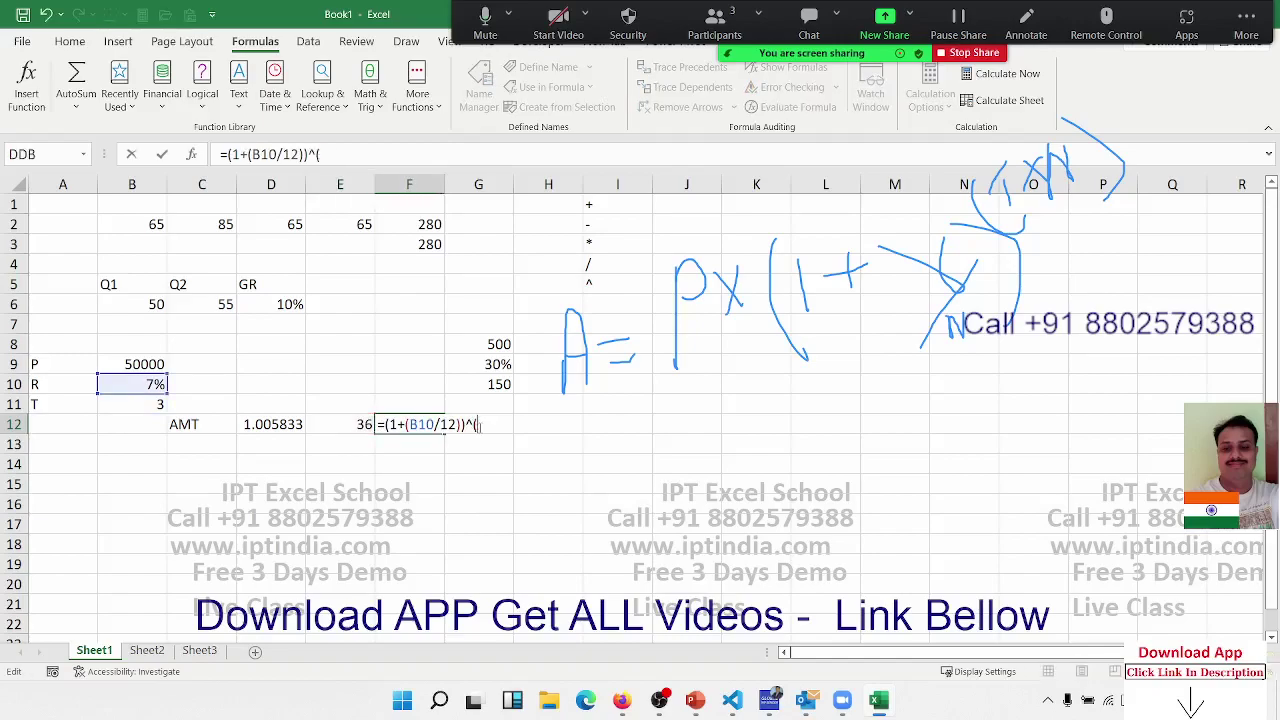
{"action": "type", "text": ")"}
{"action": "type", "text": "B11*12"}
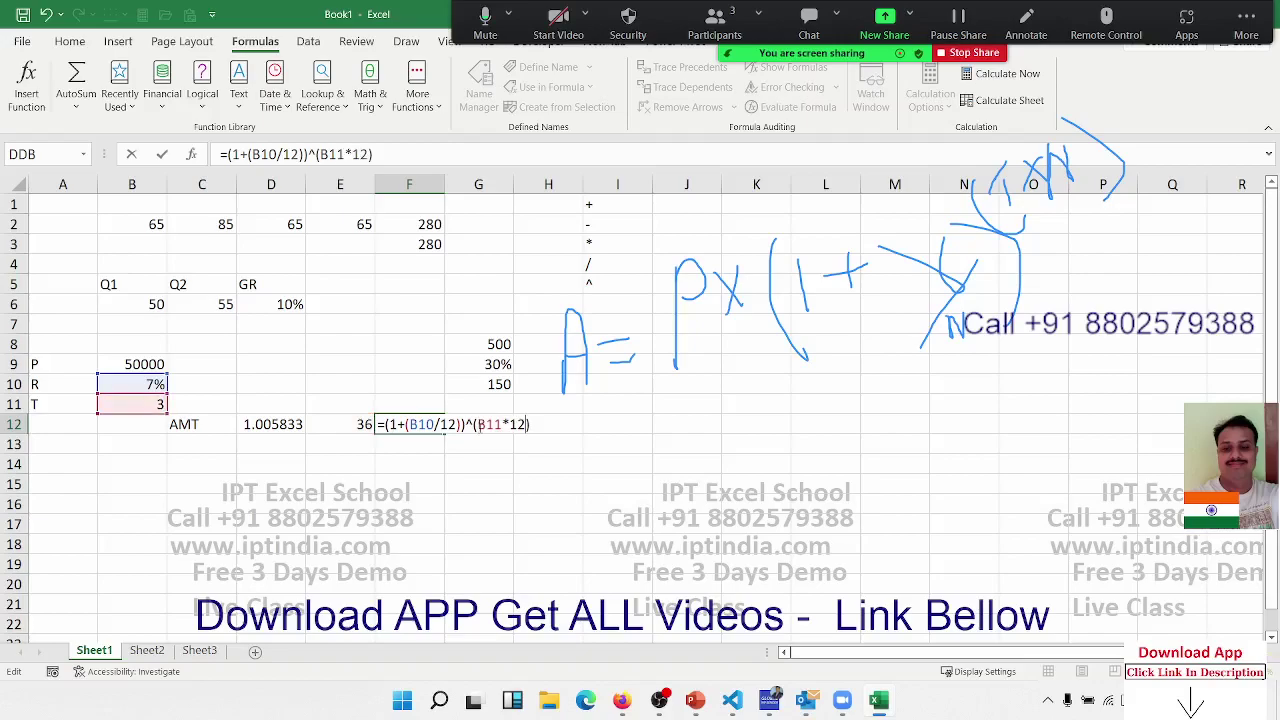
{"action": "key", "text": "ctrl+Return"}
- Clear the helper cells D12 and E12, confirming F12 still returns 1.232926
{"action": "key", "text": "Left"}
{"action": "key", "text": "shift+Left"}
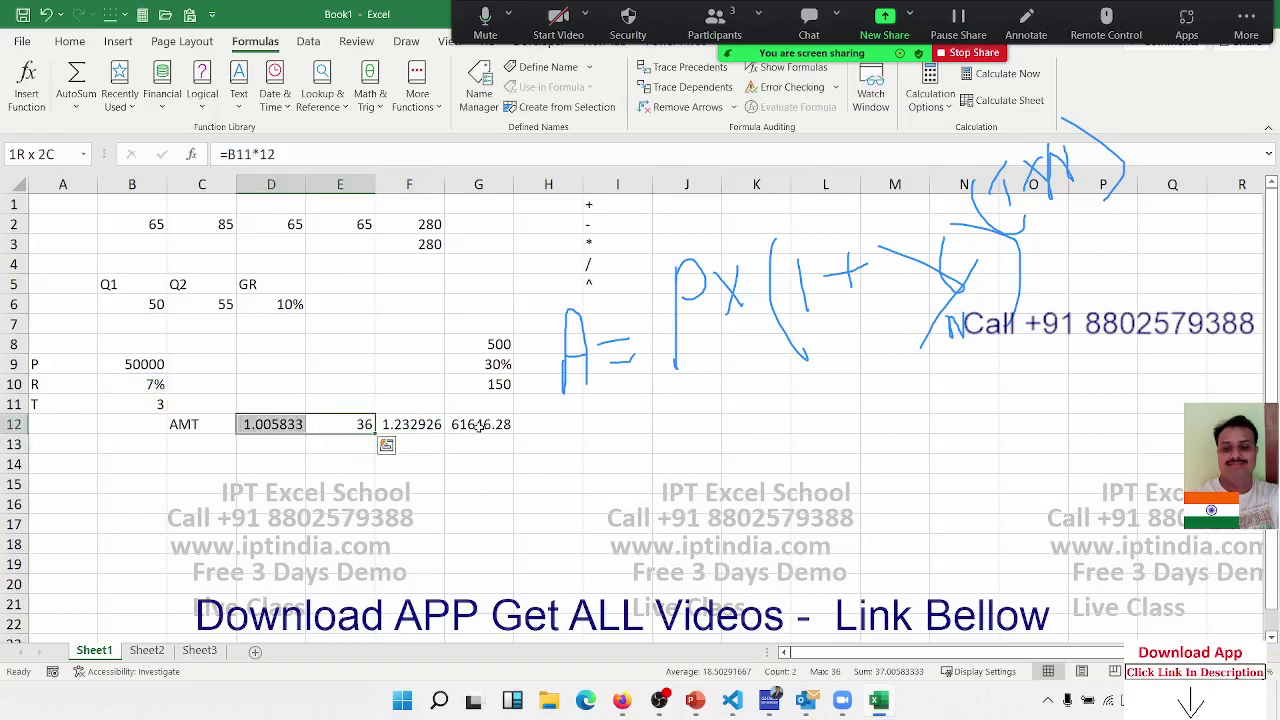
{"action": "key", "text": "Delete"}
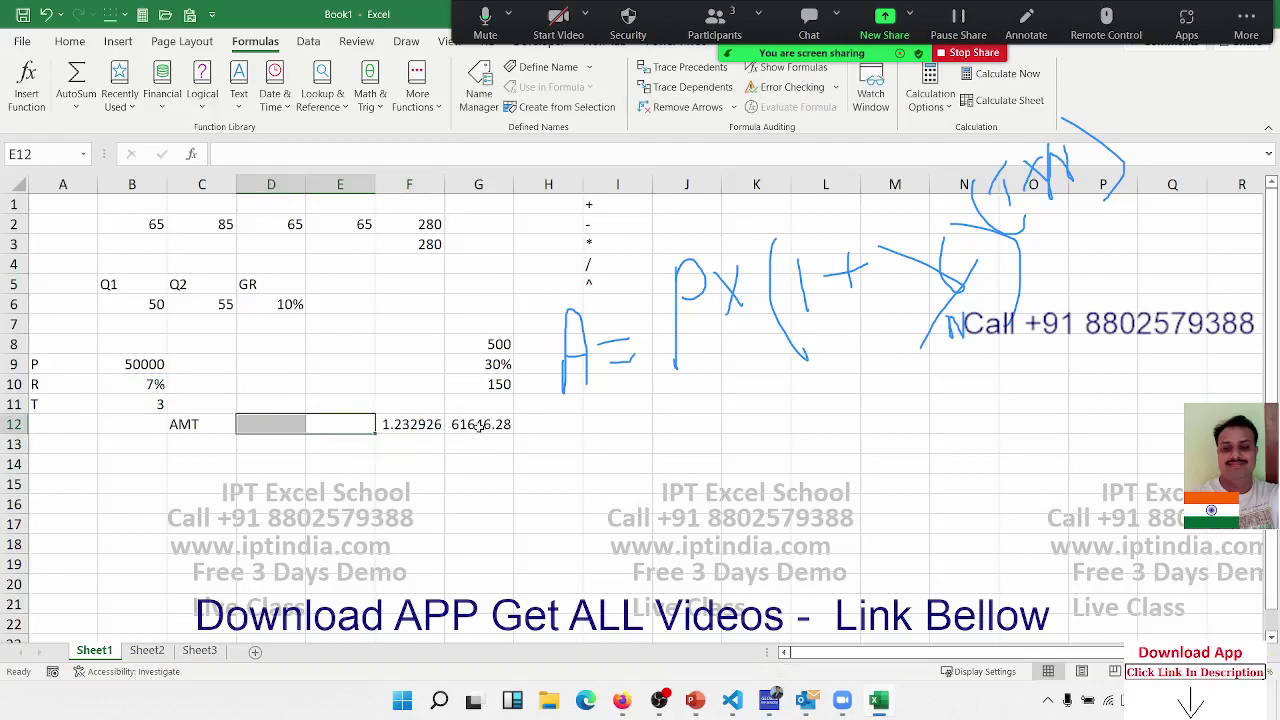
{"action": "key", "text": "Right"}
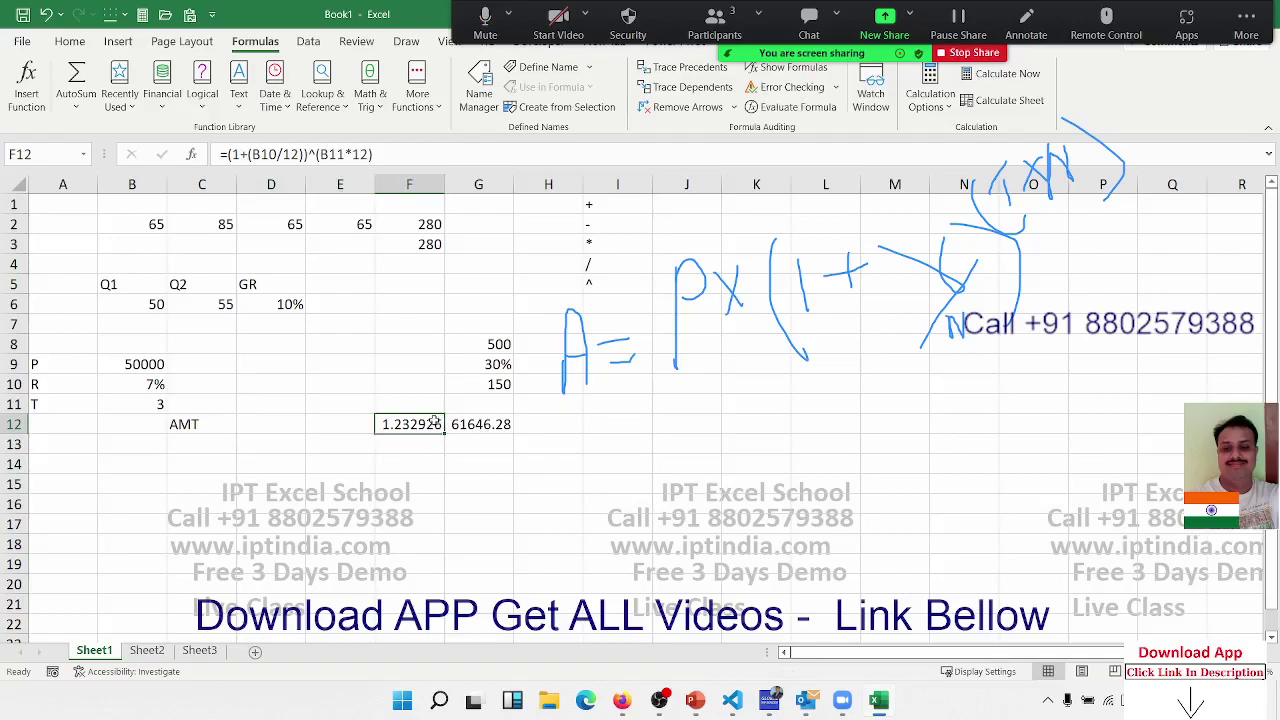
{"action": "double_click", "coordinate": [435, 421]}
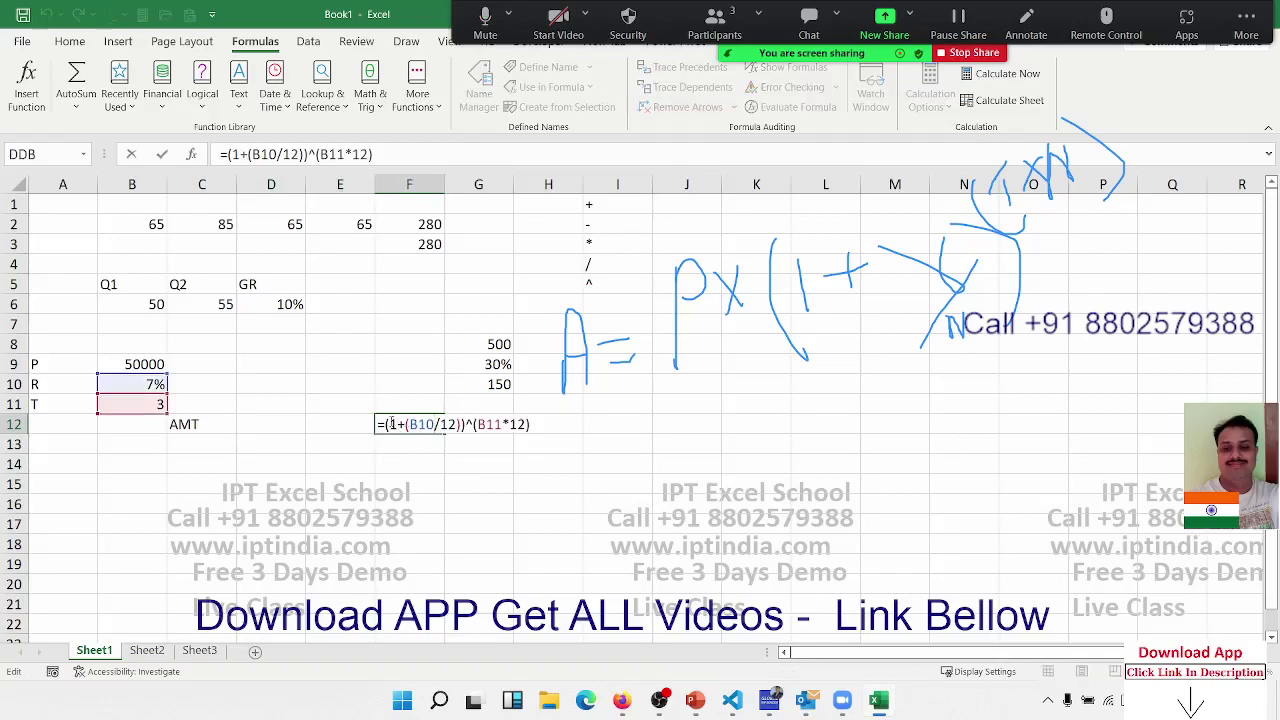
{"action": "left_click_drag", "start_coordinate": [391, 424], "coordinate": [573, 427]}
{"action": "left_click", "coordinate": [389, 424]}
{"action": "key", "text": "Escape"}
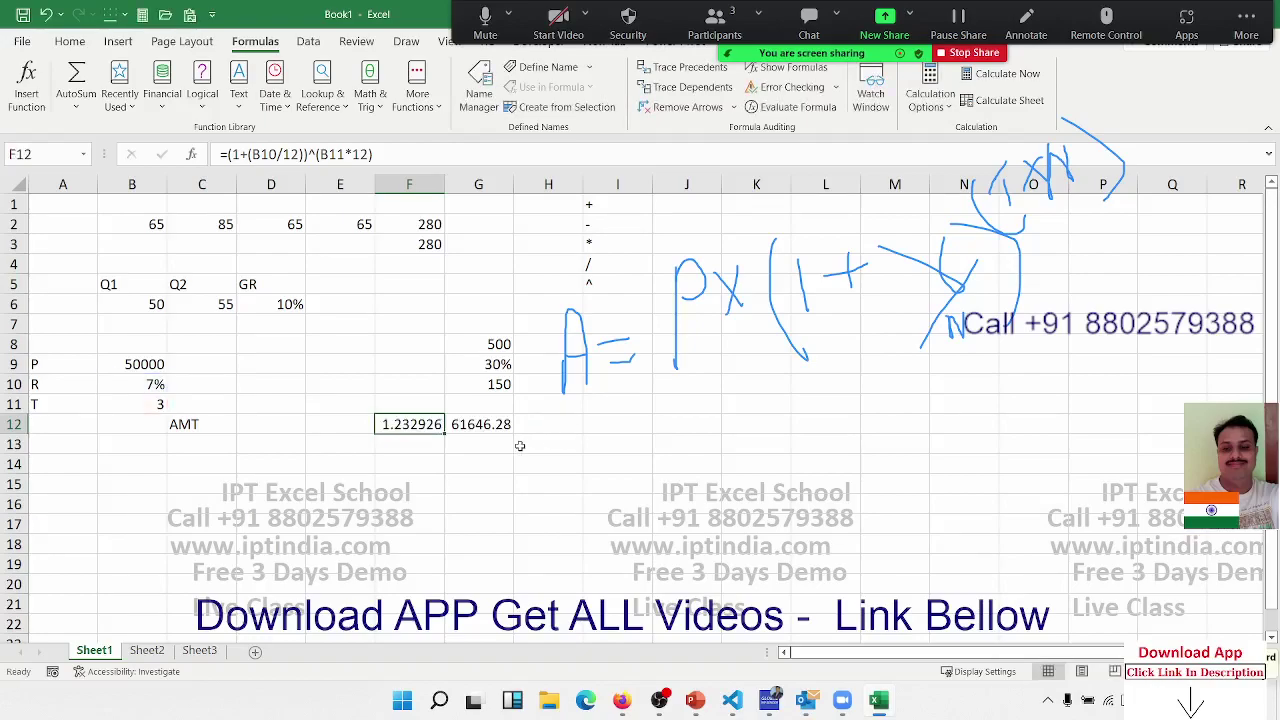
{"action": "double_click", "coordinate": [480, 424]}
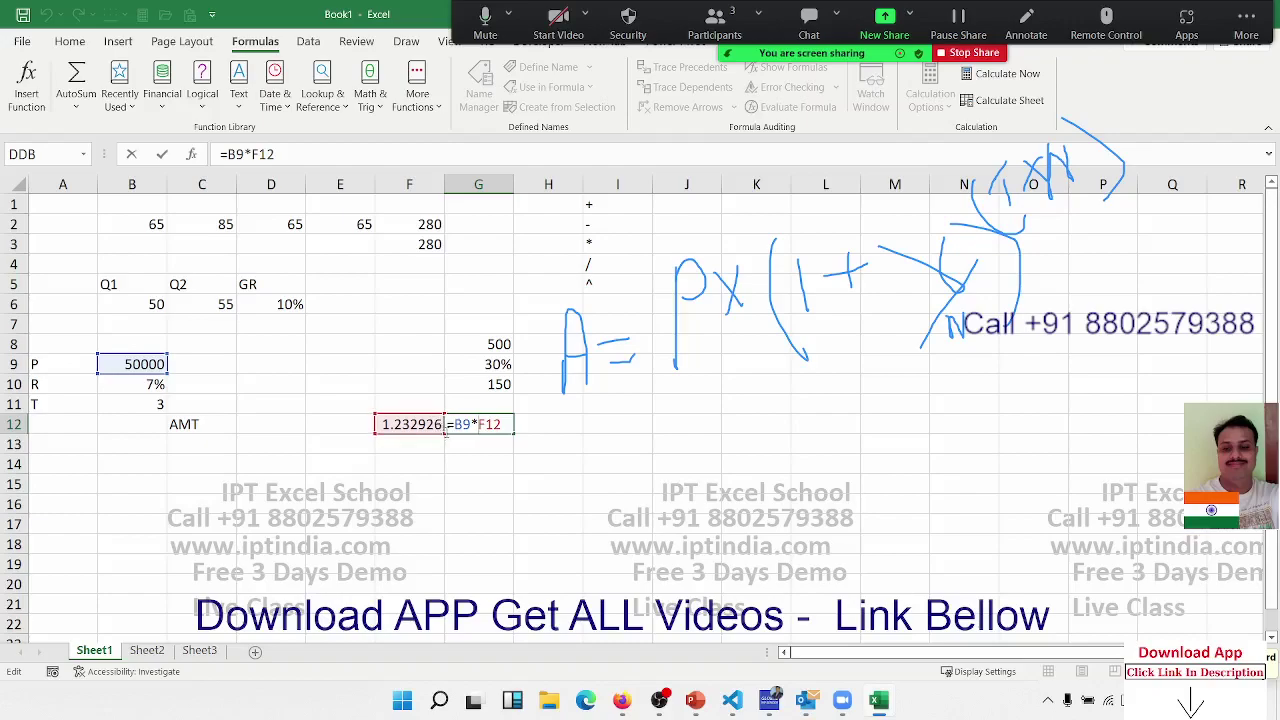
- Replace F12 in G12's formula with (1+(B10/12))^(B11*12) and clear F12
{"action": "double_click", "coordinate": [490, 424]}
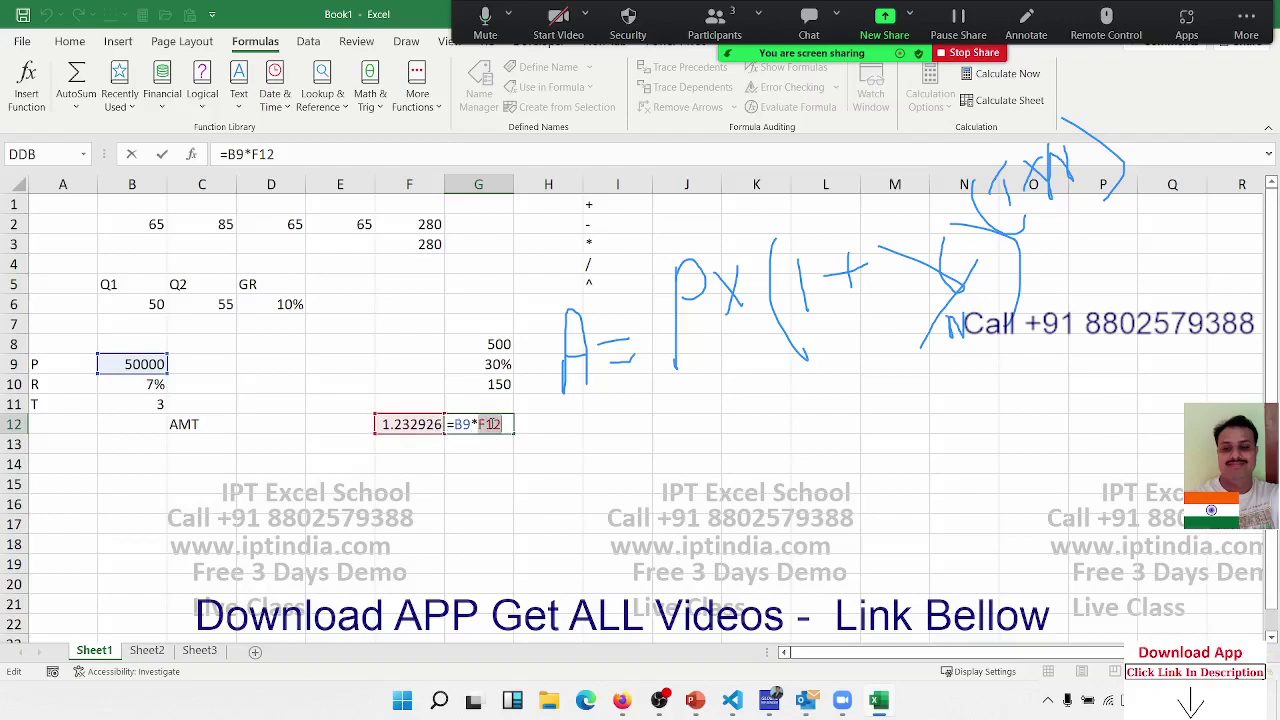
{"action": "type", "text": "()"}
{"action": "type", "text": "(1+(B10/12))^(B11*12"}
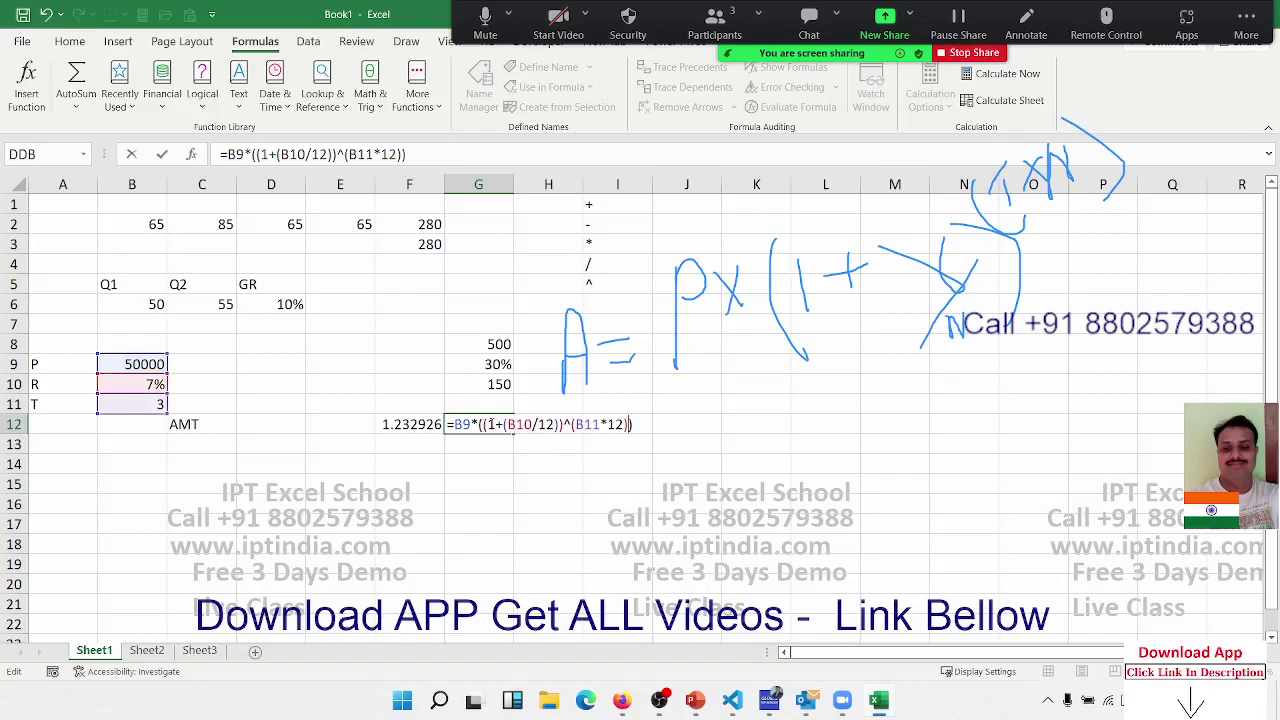
{"action": "key", "text": "Return"}
{"action": "left_click", "coordinate": [486, 424]}
{"action": "key", "text": "Left"}
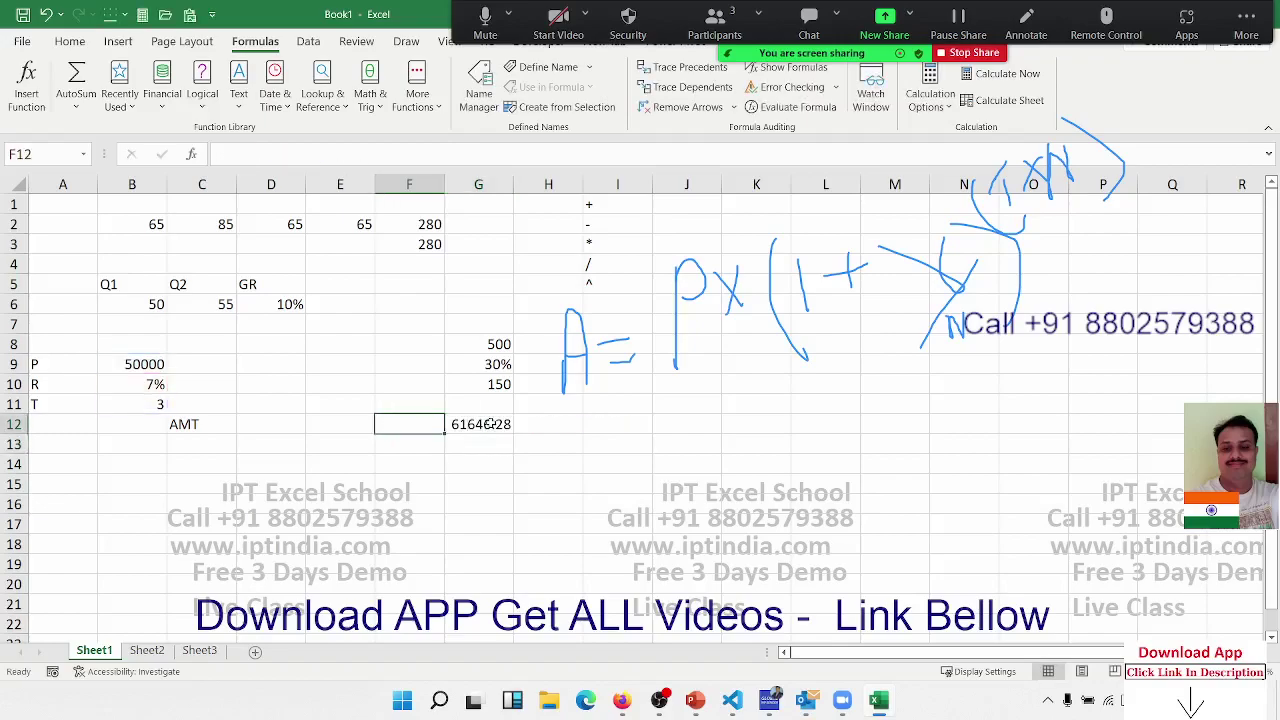
{"action": "key", "text": "Right"}
- Review G12's formula =B9*((1+(B10/12))^(B11*12)), still returning 61646.28
{"action": "double_click", "coordinate": [486, 424]}
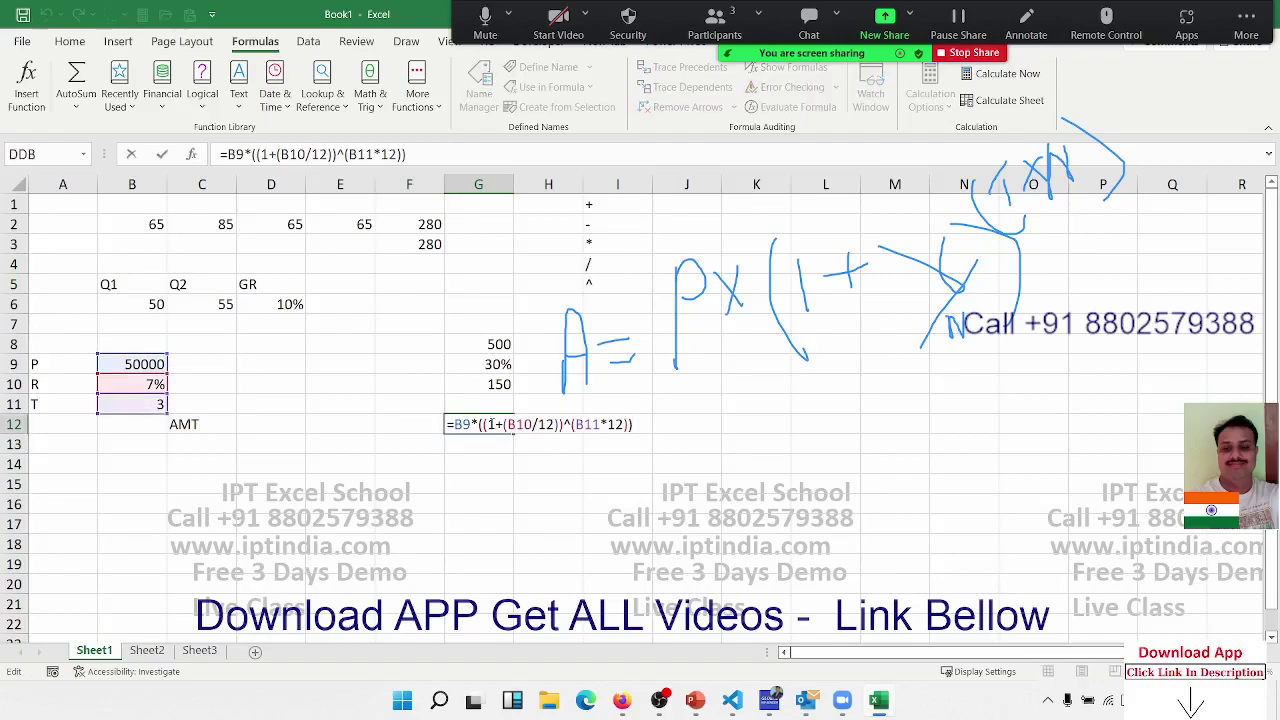
{"action": "key", "text": "Escape"}
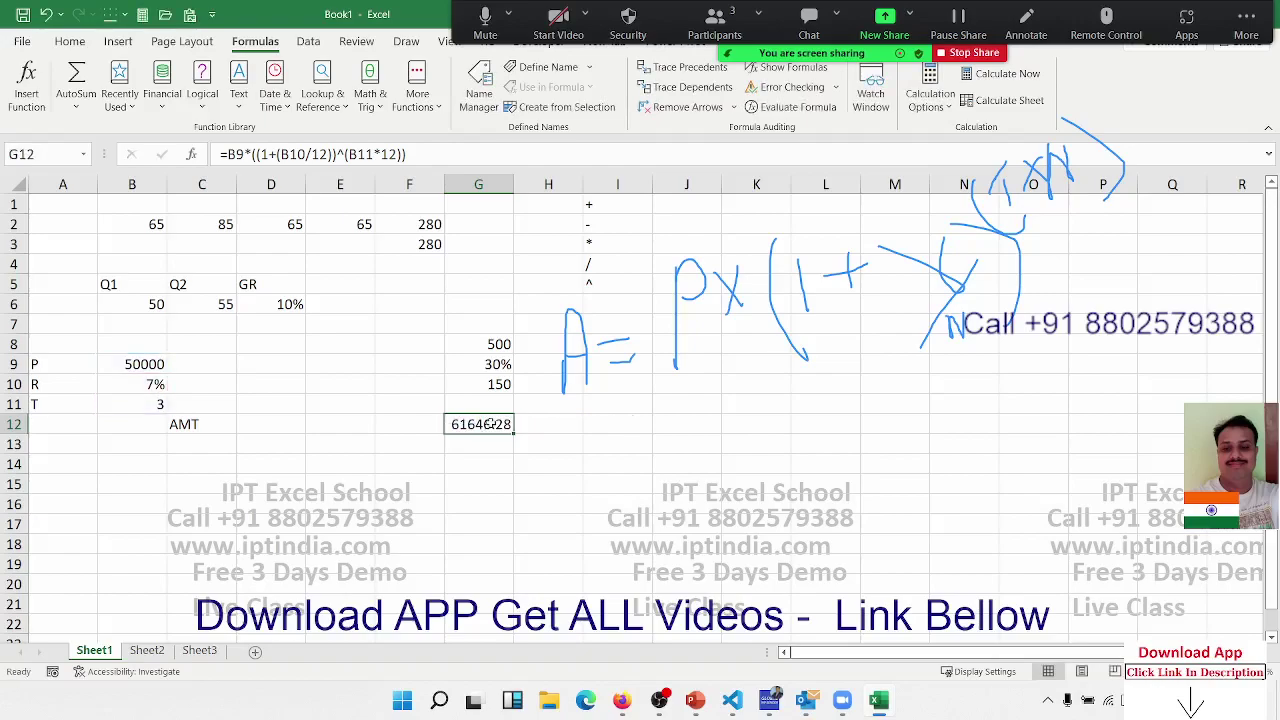
{"action": "left_click", "coordinate": [277, 430]}
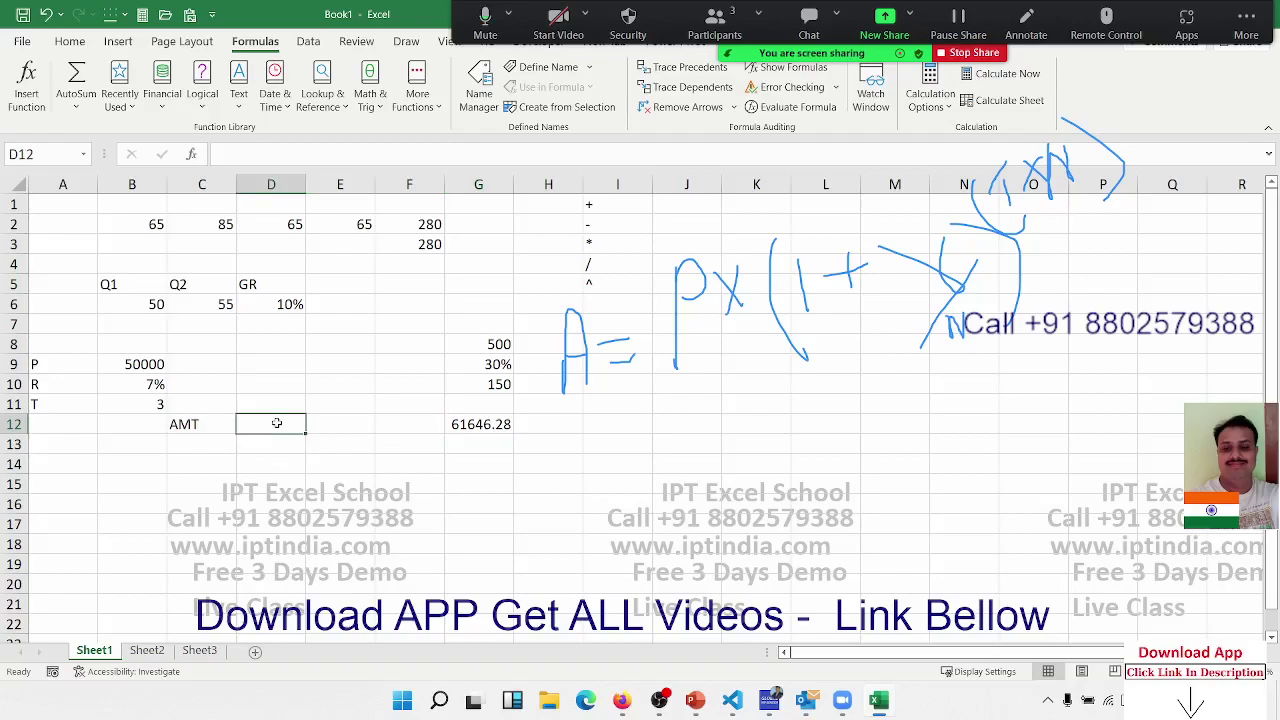
{"action": "left_click", "coordinate": [490, 424]}
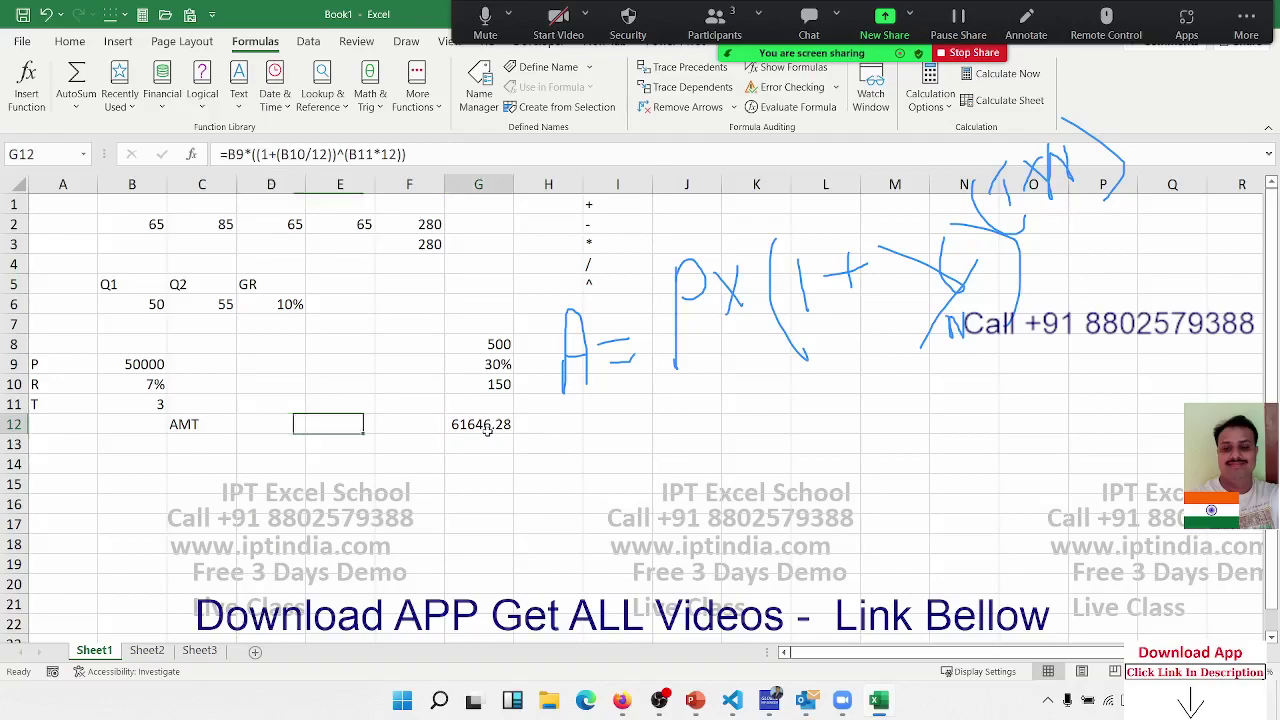
{"action": "double_click", "coordinate": [478, 421]}
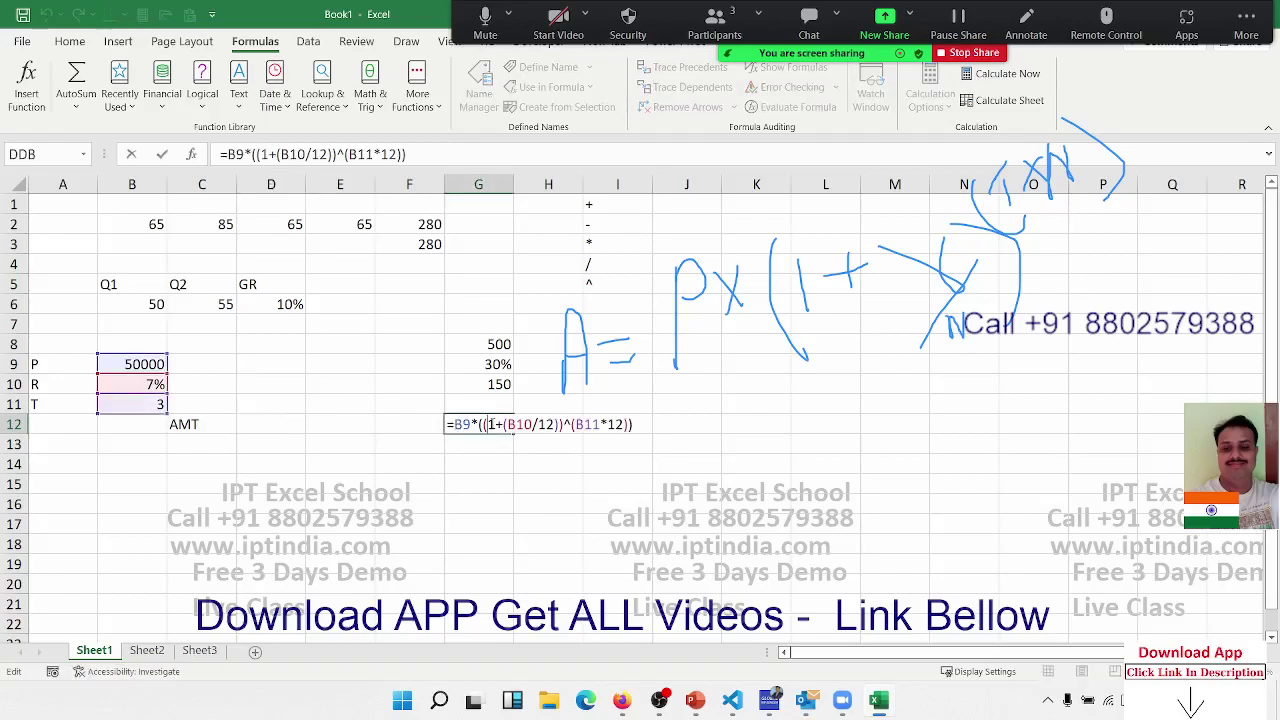
{"action": "left_click_drag", "start_coordinate": [452, 424], "coordinate": [470, 424]}
{"action": "key", "text": "Escape"}
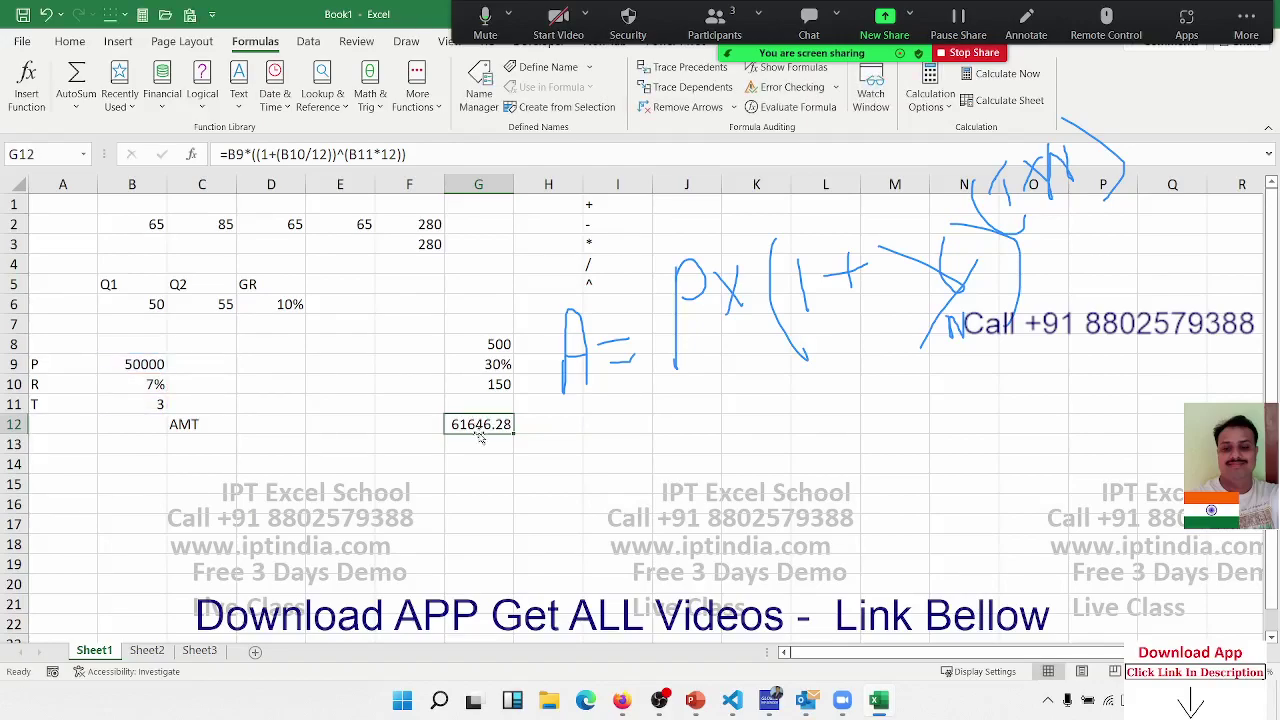
- Drag the 61646.28 amount formula from G12 into D12 beside AMT
{"action": "left_click_drag", "start_coordinate": [488, 437], "coordinate": [278, 443]}
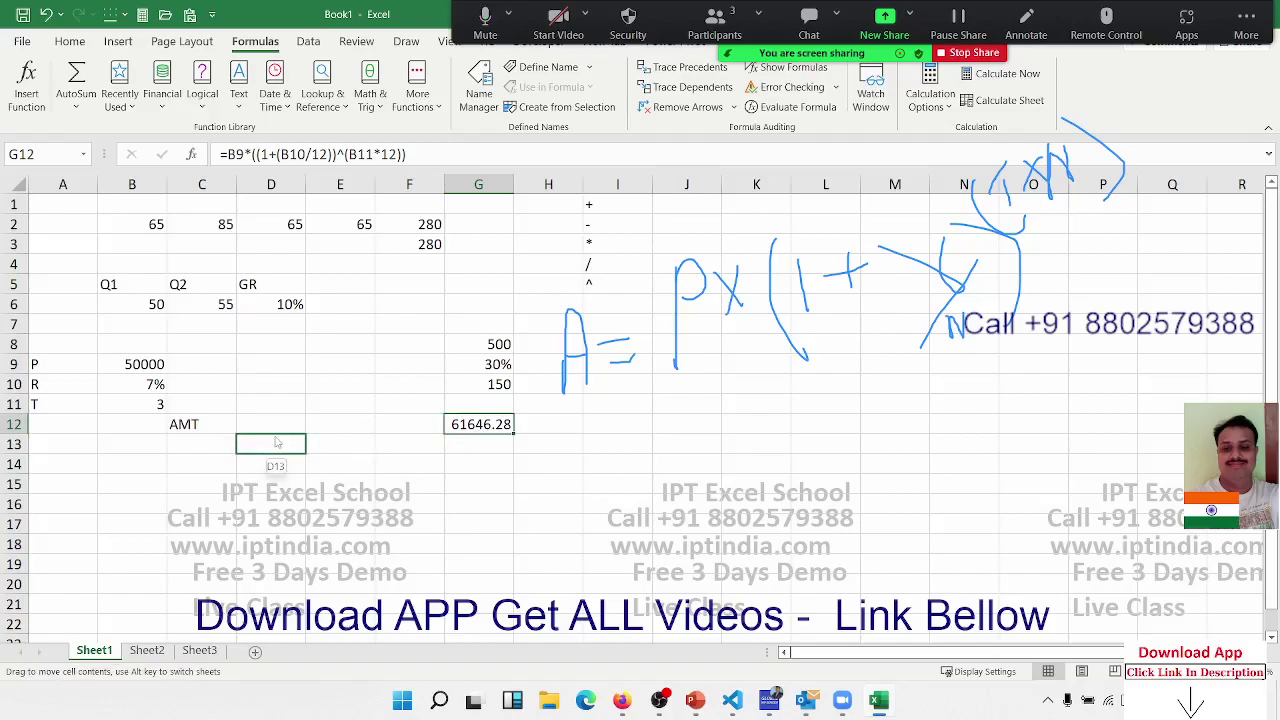
{"action": "left_click_drag", "start_coordinate": [278, 443], "coordinate": [273, 433]}
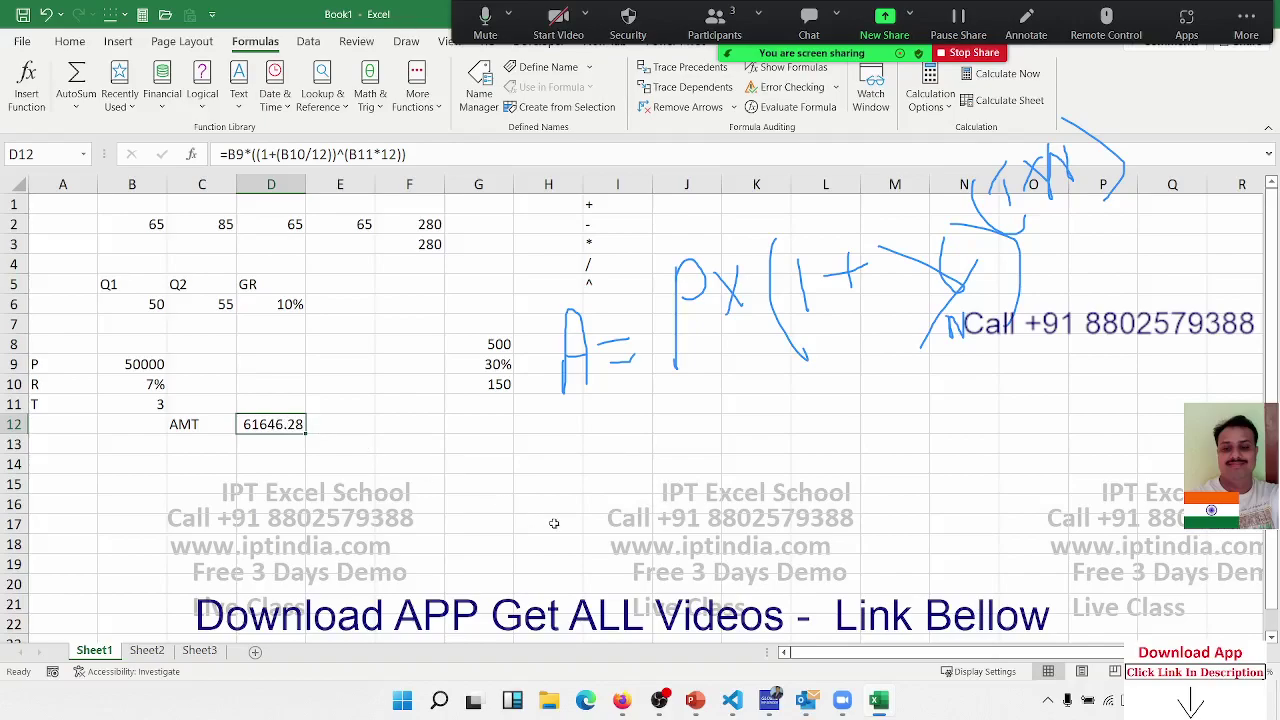
{"action": "left_click", "coordinate": [169, 429]}
{"action": "left_click", "coordinate": [308, 428]}
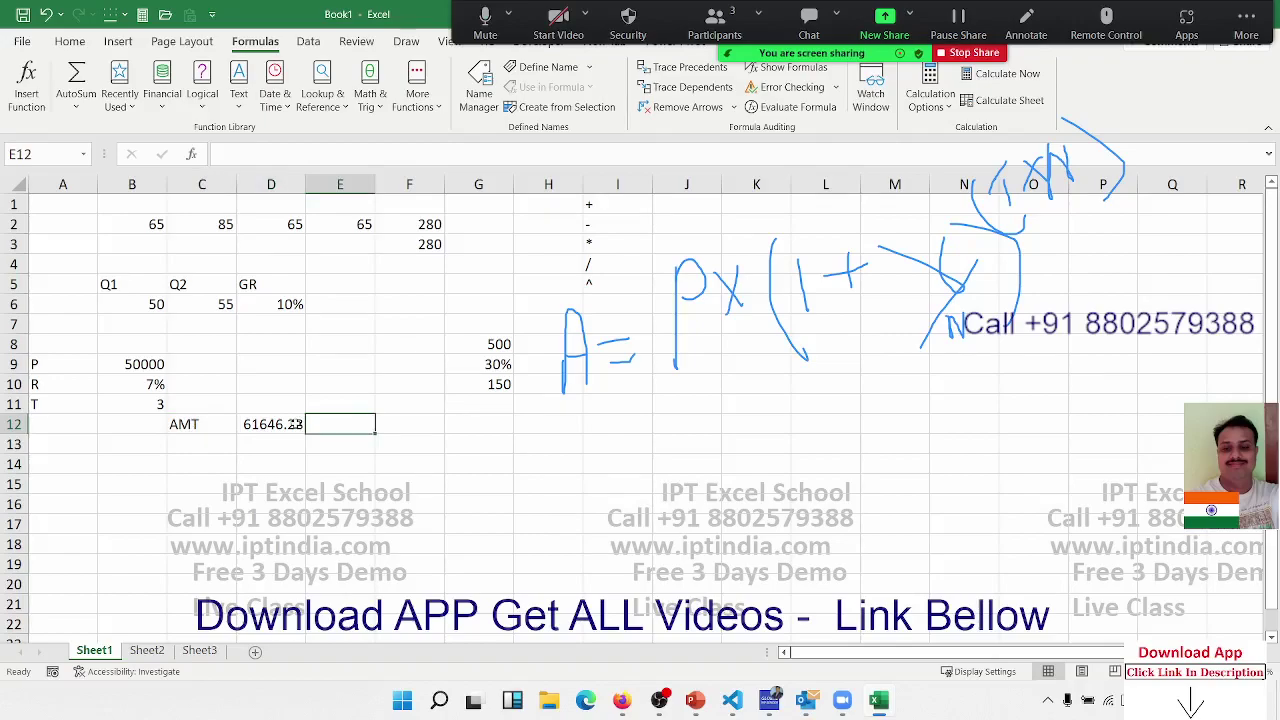
{"action": "left_click", "coordinate": [298, 425]}
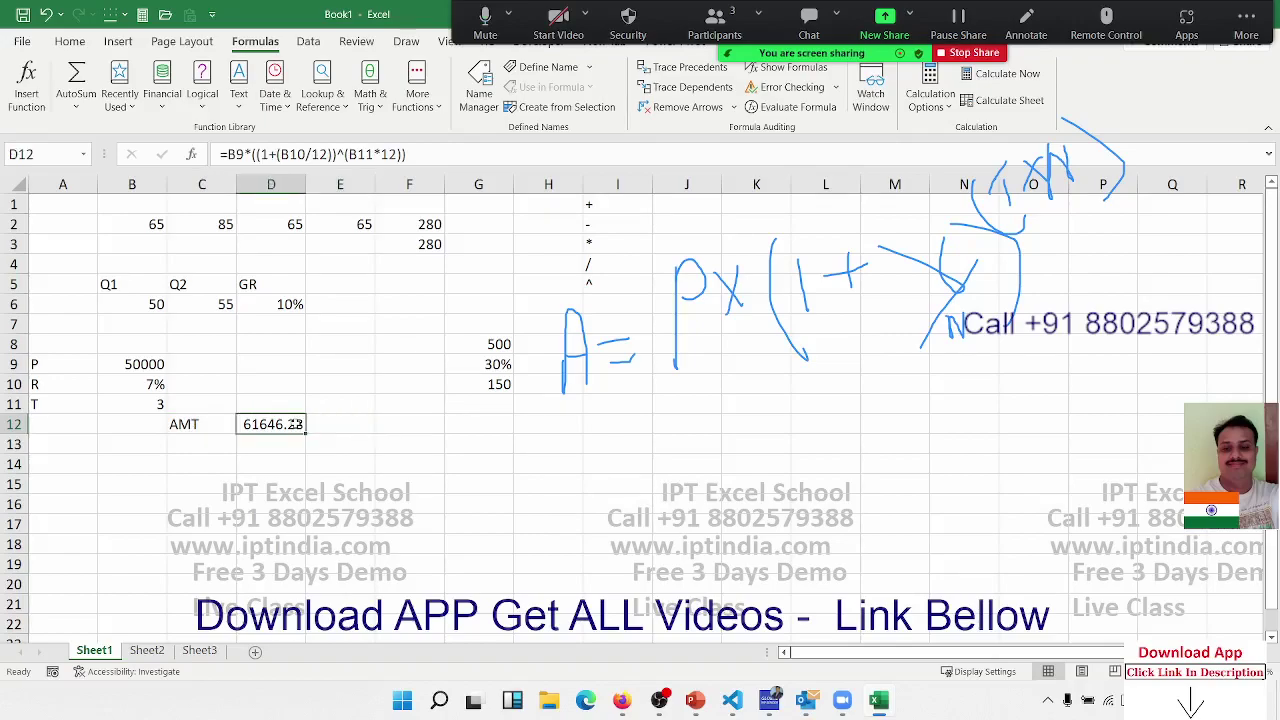
- Check D12's formula references without changing them
{"action": "double_click", "coordinate": [298, 425]}
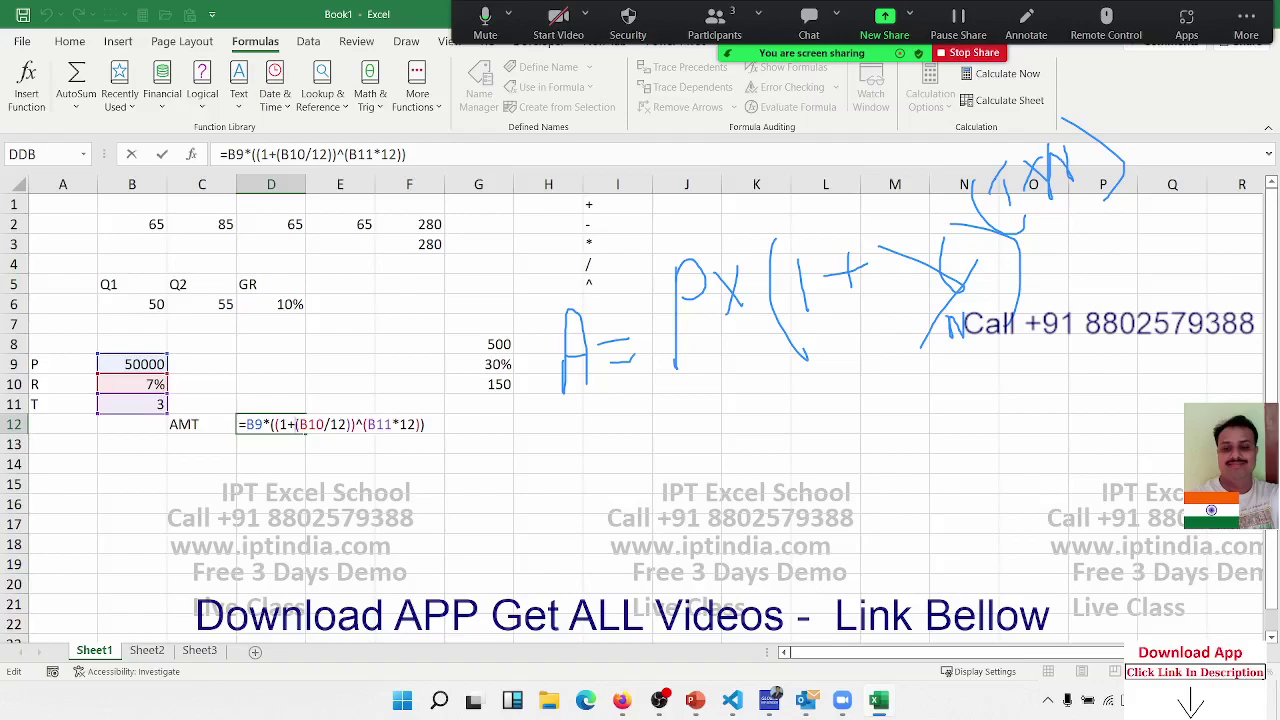
{"action": "key", "text": "ctrl+Return"}
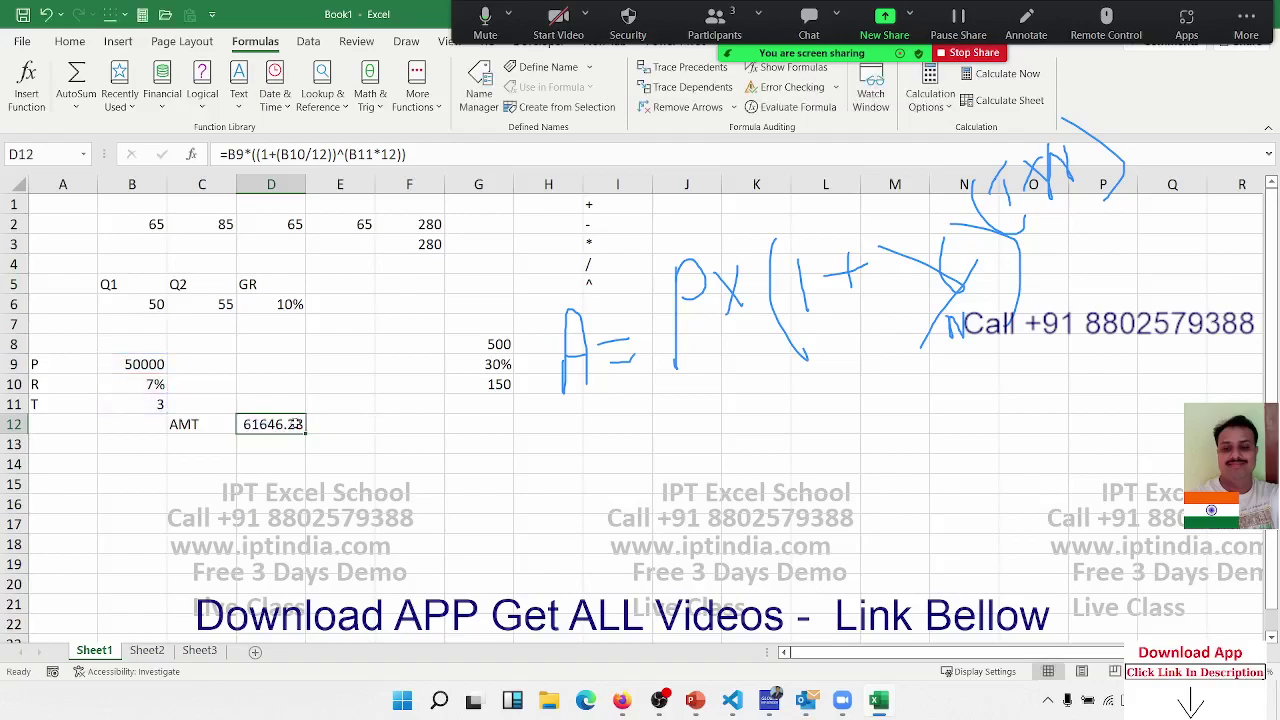
{"action": "left_click", "coordinate": [1026, 25]}
- Clear all Zoom annotation drawings and close the annotation toolbar
{"action": "left_click", "coordinate": [839, 92]}
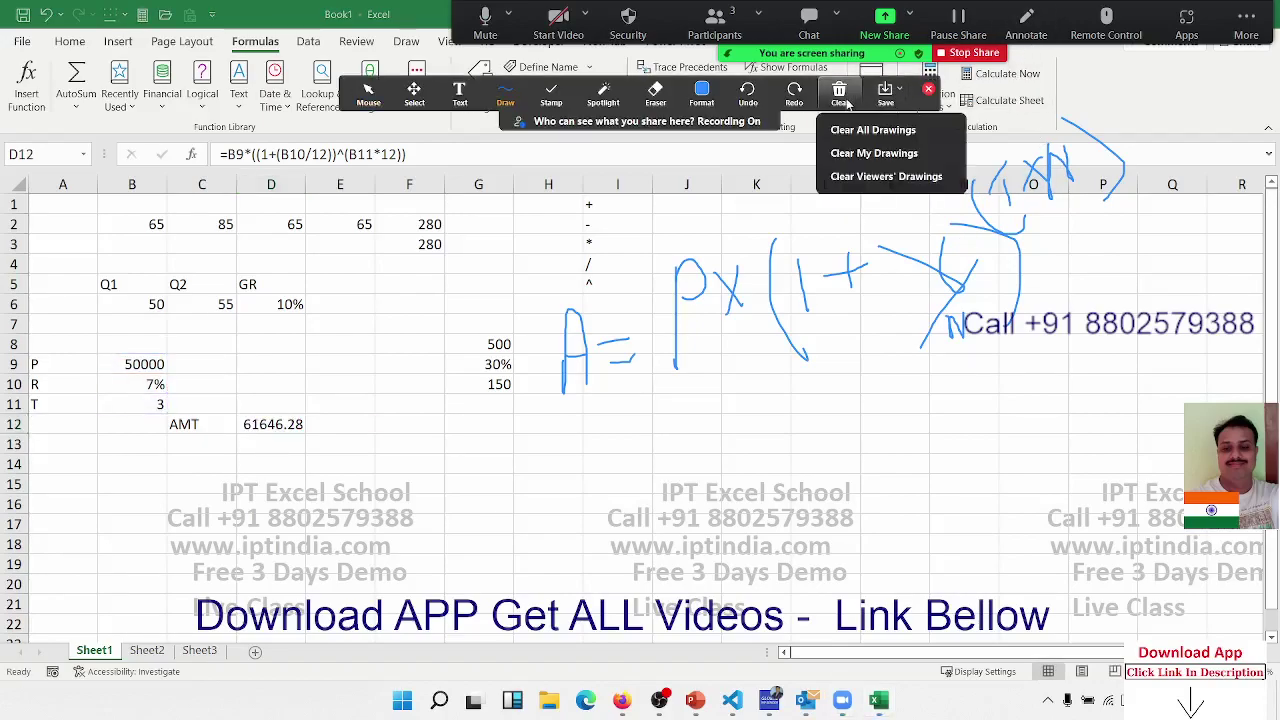
{"action": "left_click", "coordinate": [845, 130]}
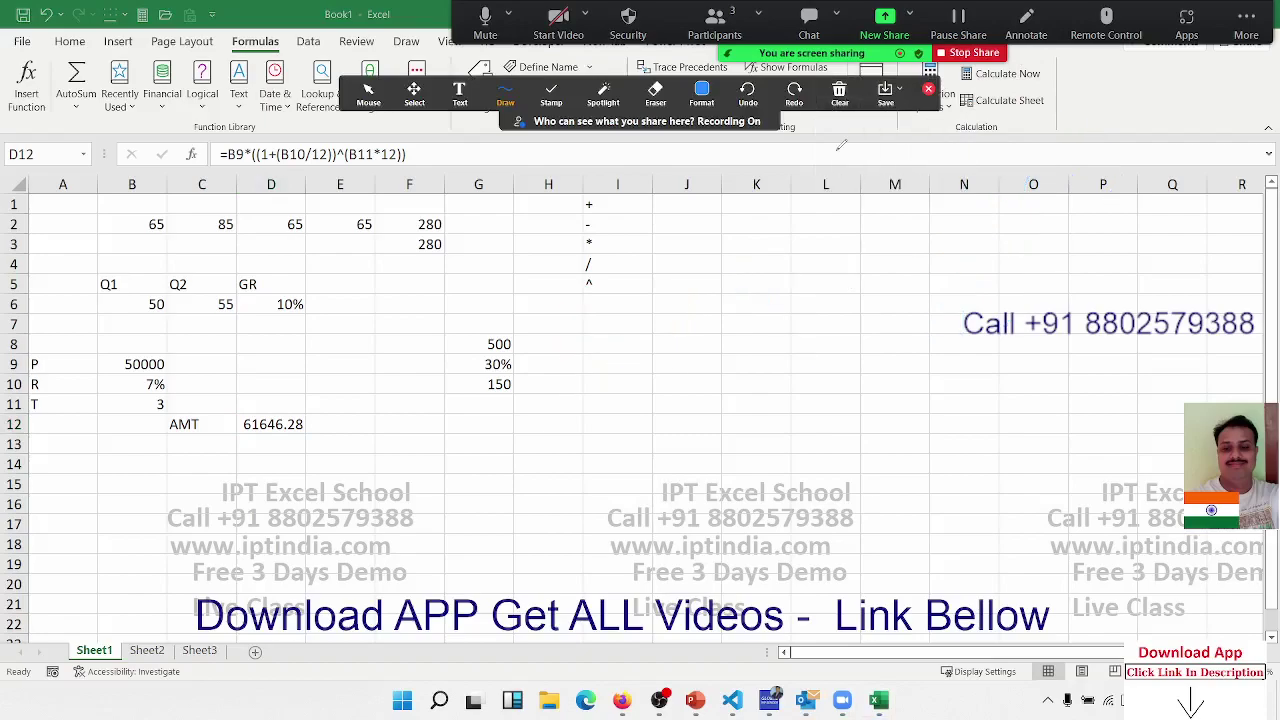
{"action": "left_click", "coordinate": [928, 90]}
- Inspect the exponent in D12's formula, then select I9 for a new example
{"action": "double_click", "coordinate": [281, 424]}
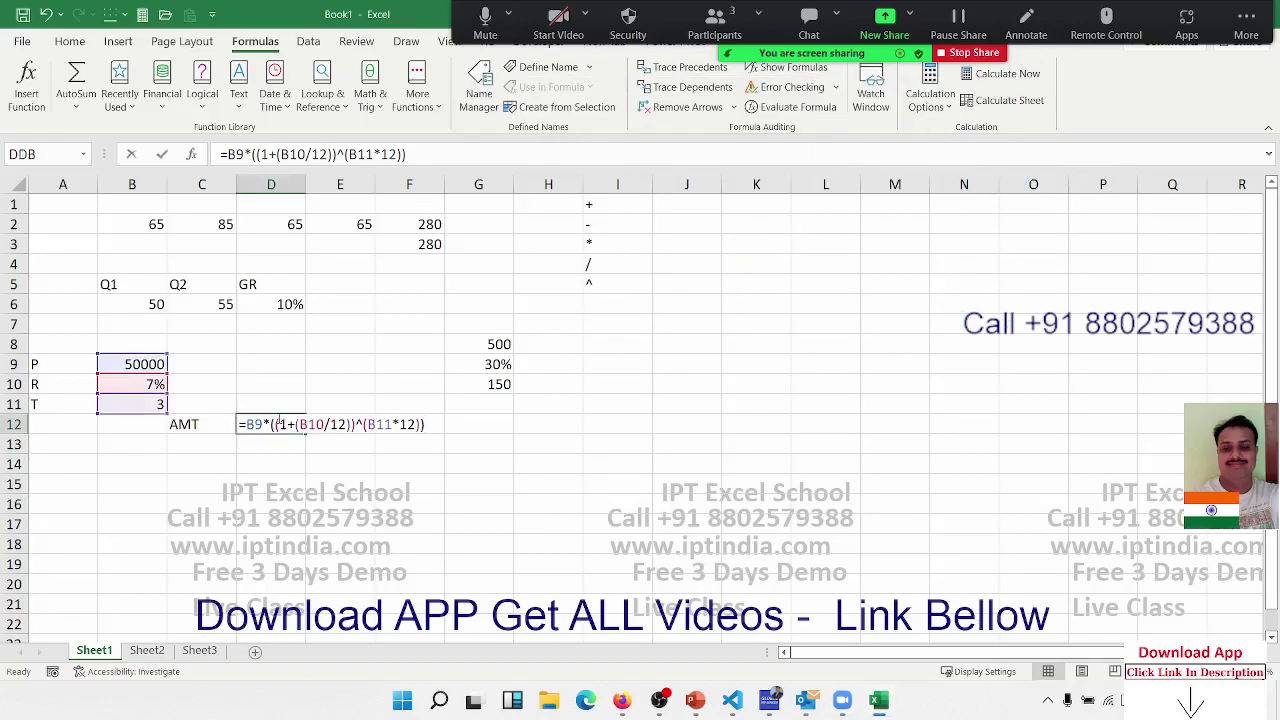
{"action": "left_click_drag", "start_coordinate": [358, 424], "coordinate": [366, 426]}
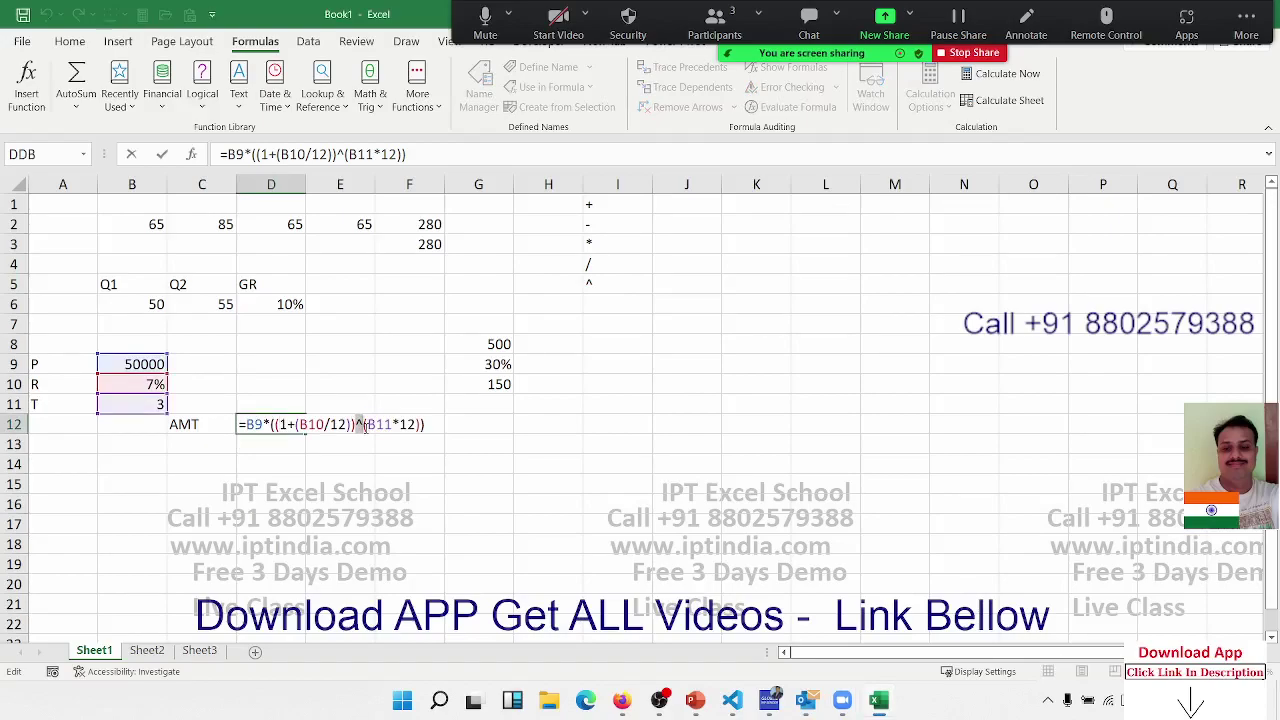
{"action": "key", "text": "Escape"}
{"action": "left_click", "coordinate": [647, 365]}
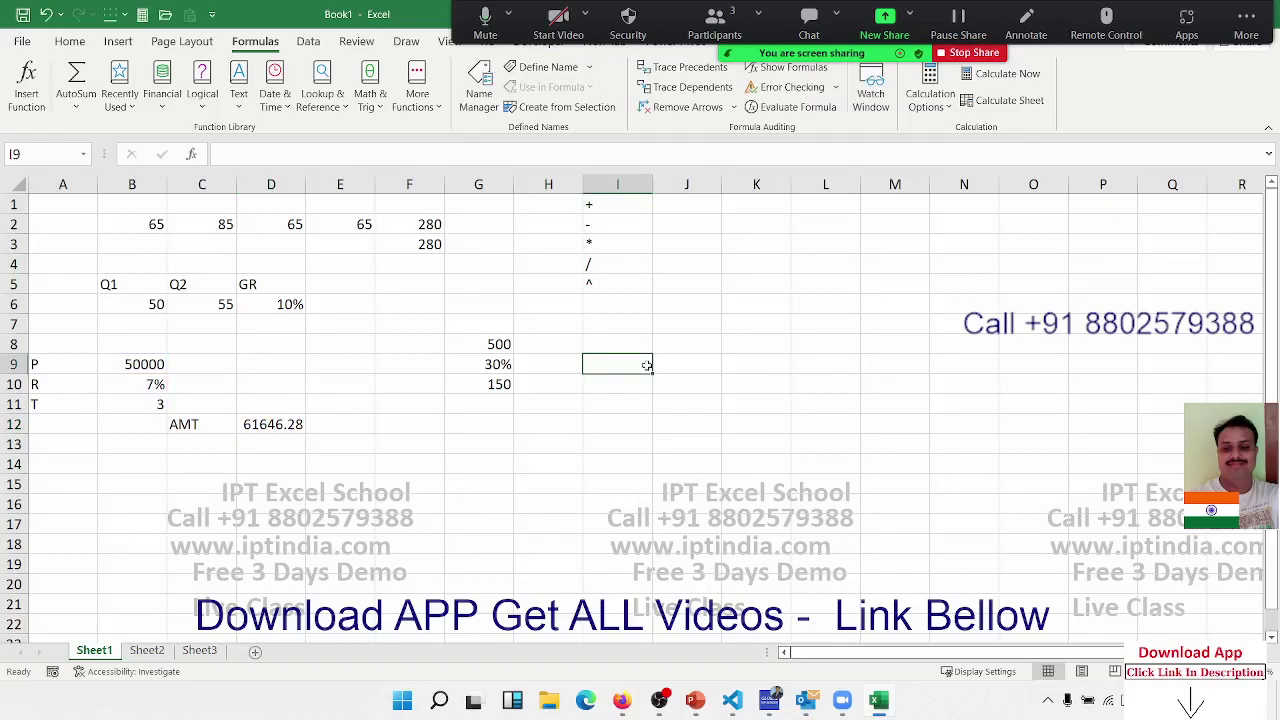
- Enter =10^2 in I9 so it shows 100
{"action": "type", "text": "=10"}
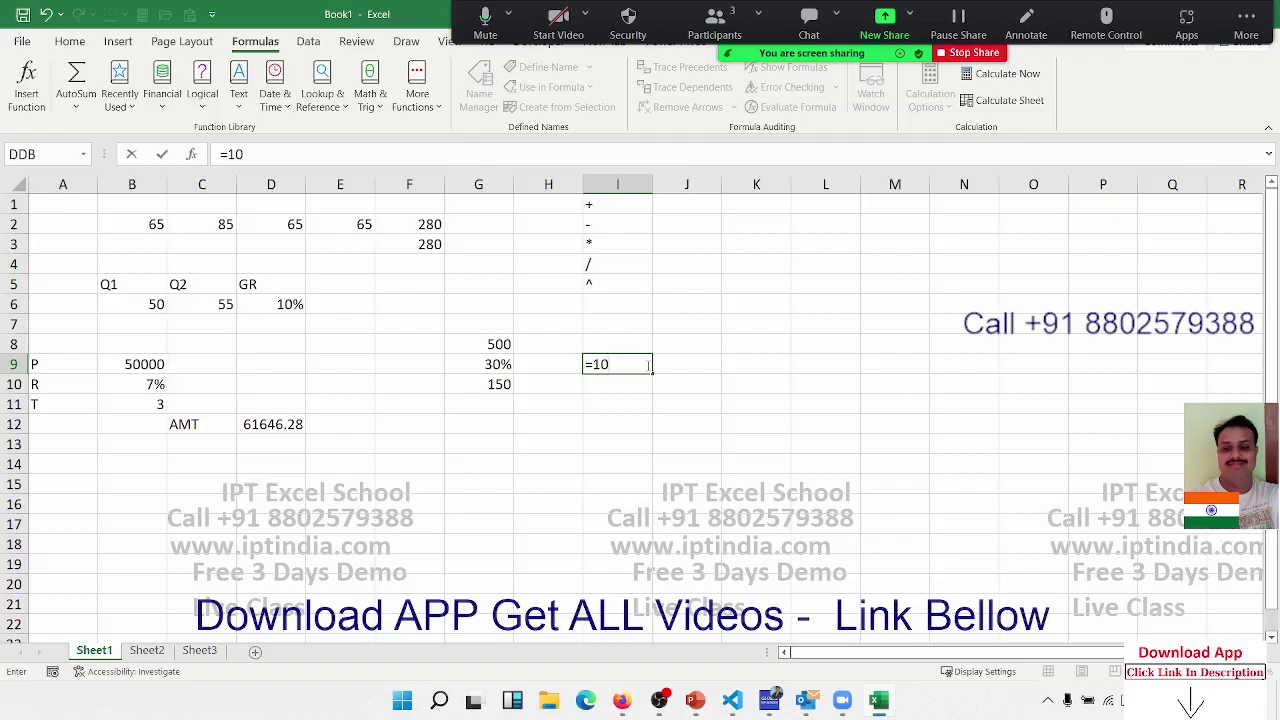
{"action": "type", "text": "^2"}
{"action": "key", "text": "Return"}
{"action": "left_click", "coordinate": [645, 364]}
- Type the plain text 10*10 in I10 for comparison, then return to D12
{"action": "key", "text": "Down"}
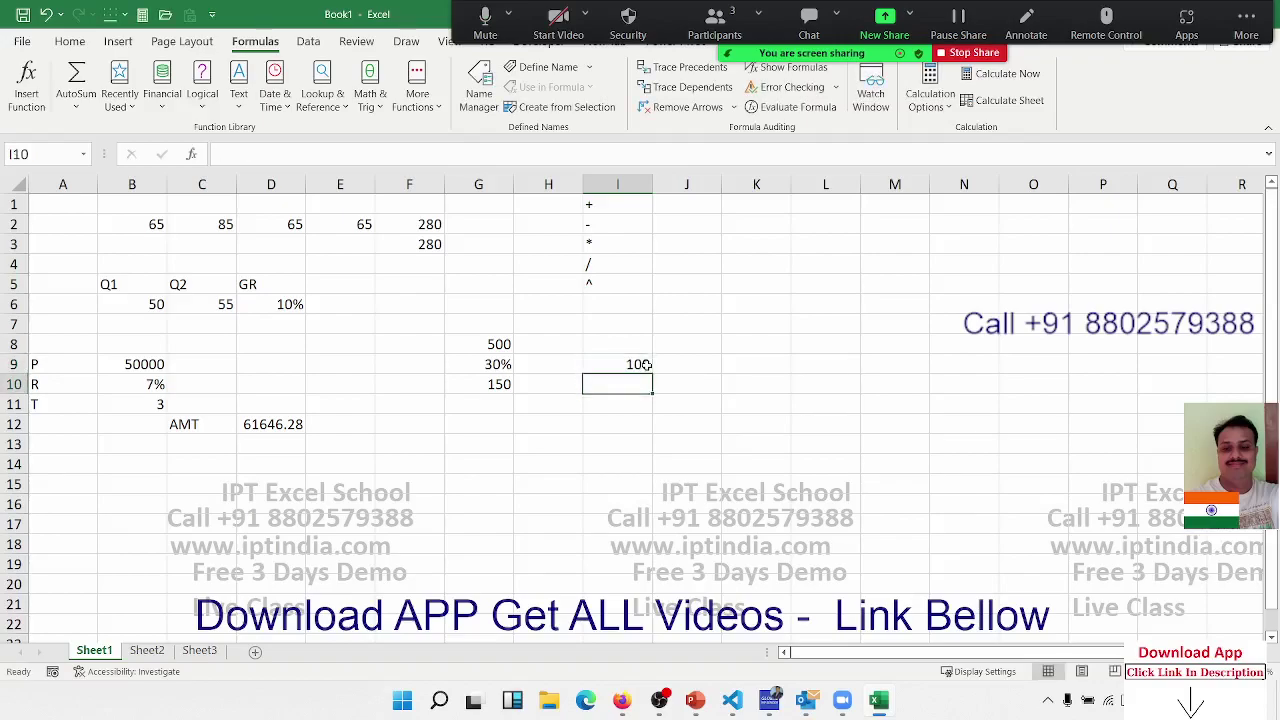
{"action": "type", "text": "10*10"}
{"action": "key", "text": "Return"}
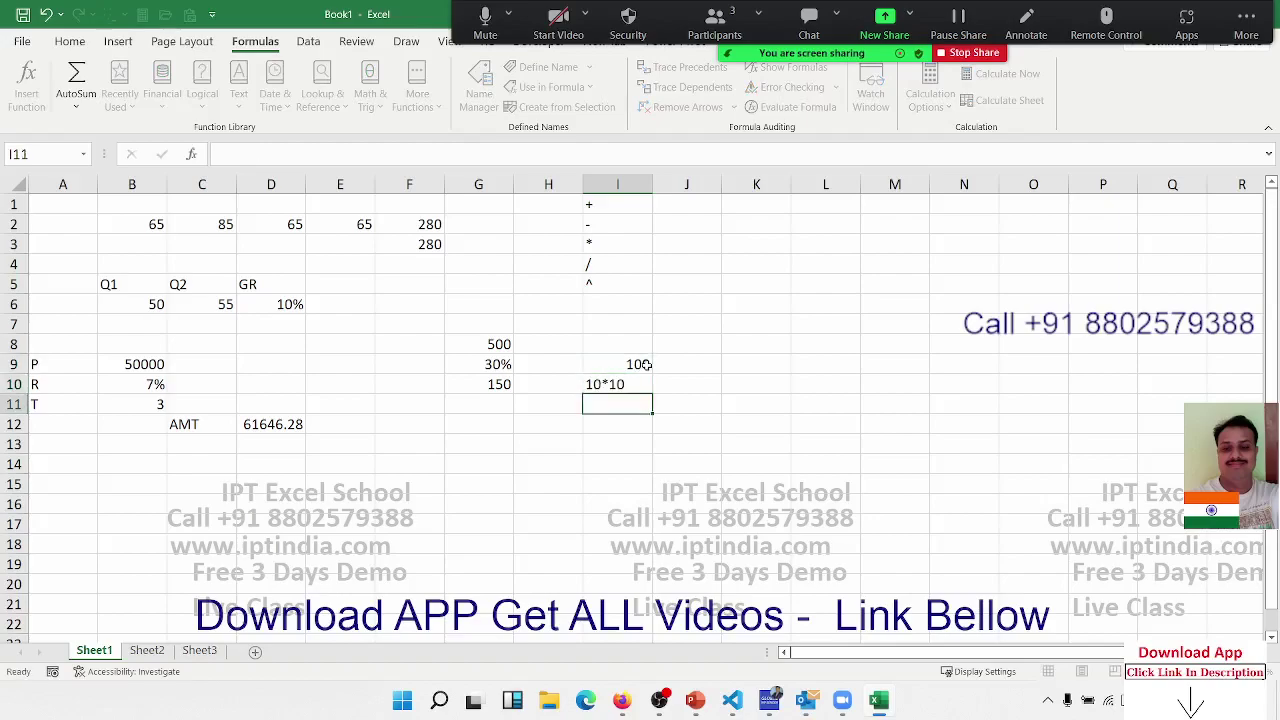
{"action": "left_click", "coordinate": [645, 364]}
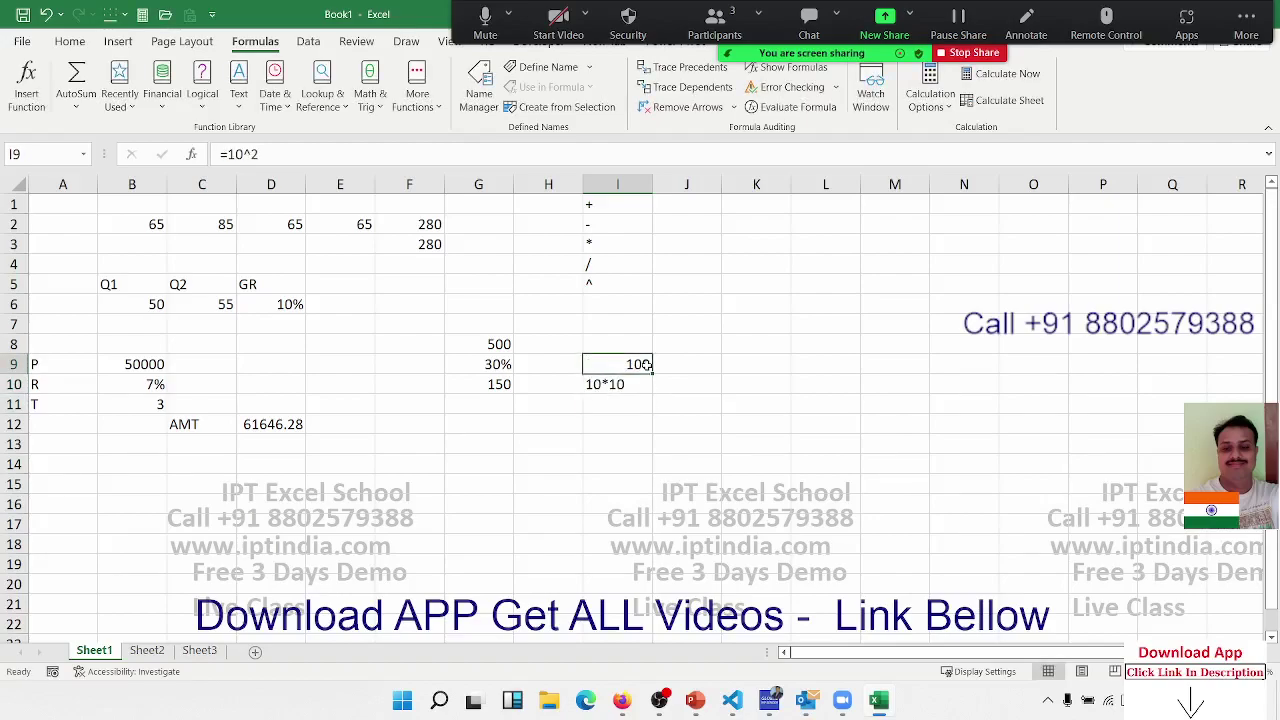
{"action": "key", "text": "Down"}
{"action": "key", "text": "Down"}
{"action": "key", "text": "Left"}
{"action": "key", "text": "Left"}
{"action": "key", "text": "Left"}
{"action": "key", "text": "Left"}
{"action": "key", "text": "Left"}
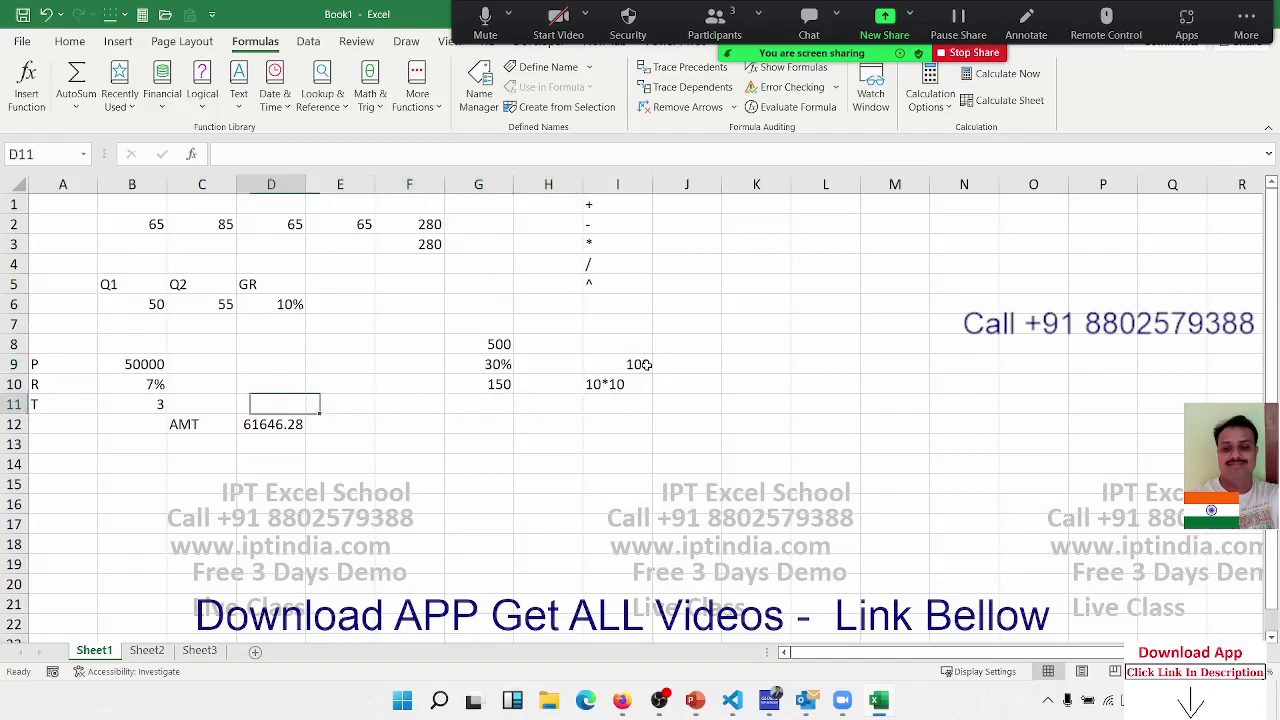
{"action": "key", "text": "Down"}
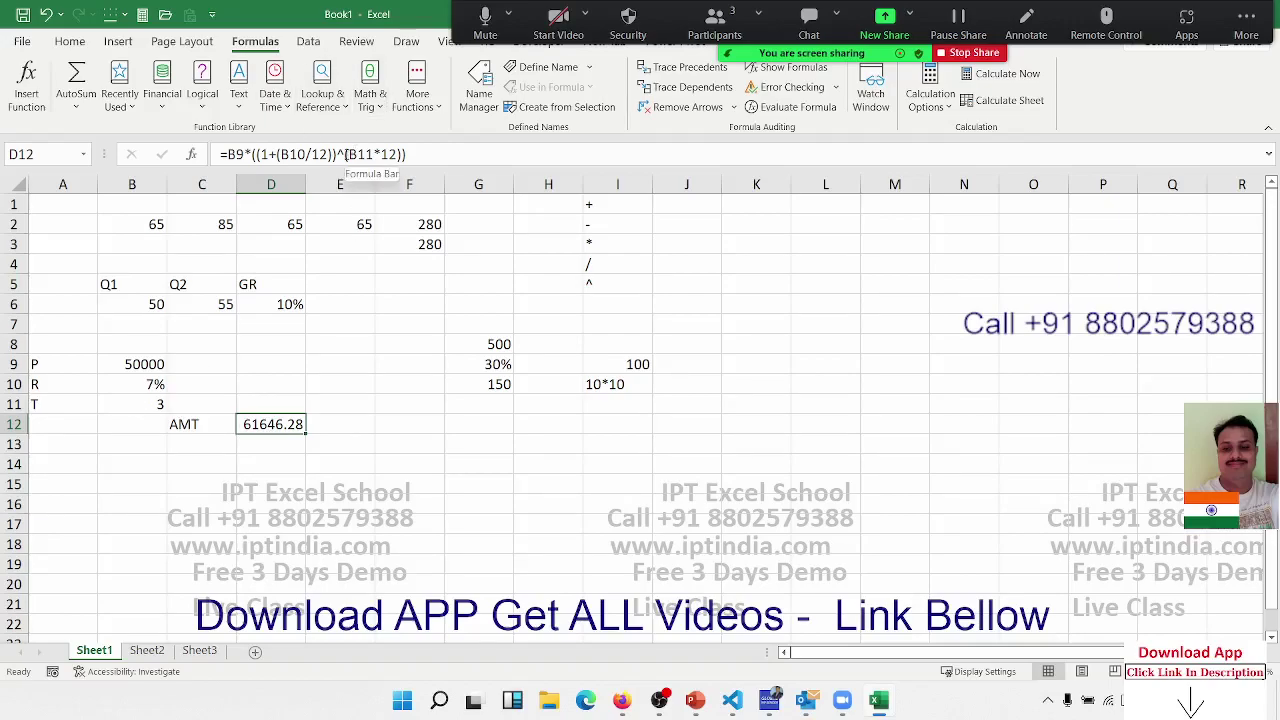
{"action": "left_click_drag", "start_coordinate": [346, 154], "coordinate": [405, 155]}
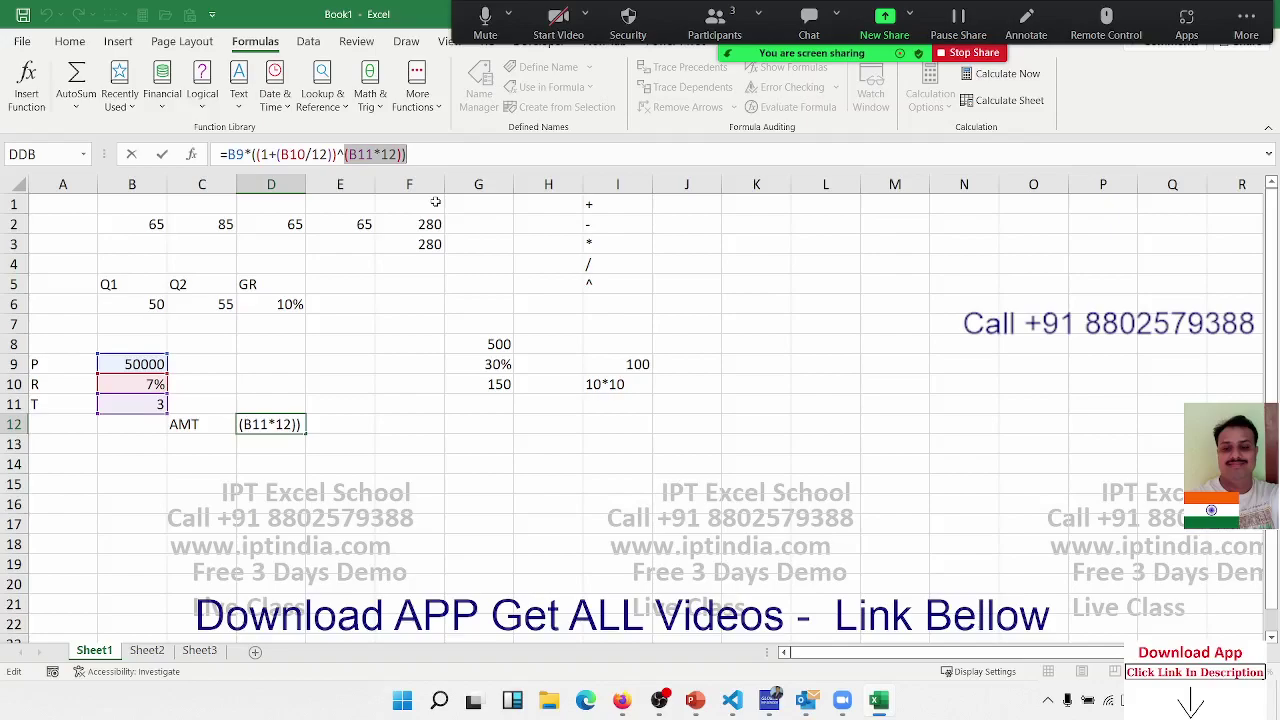
{"action": "key", "text": "ctrl+Return"}
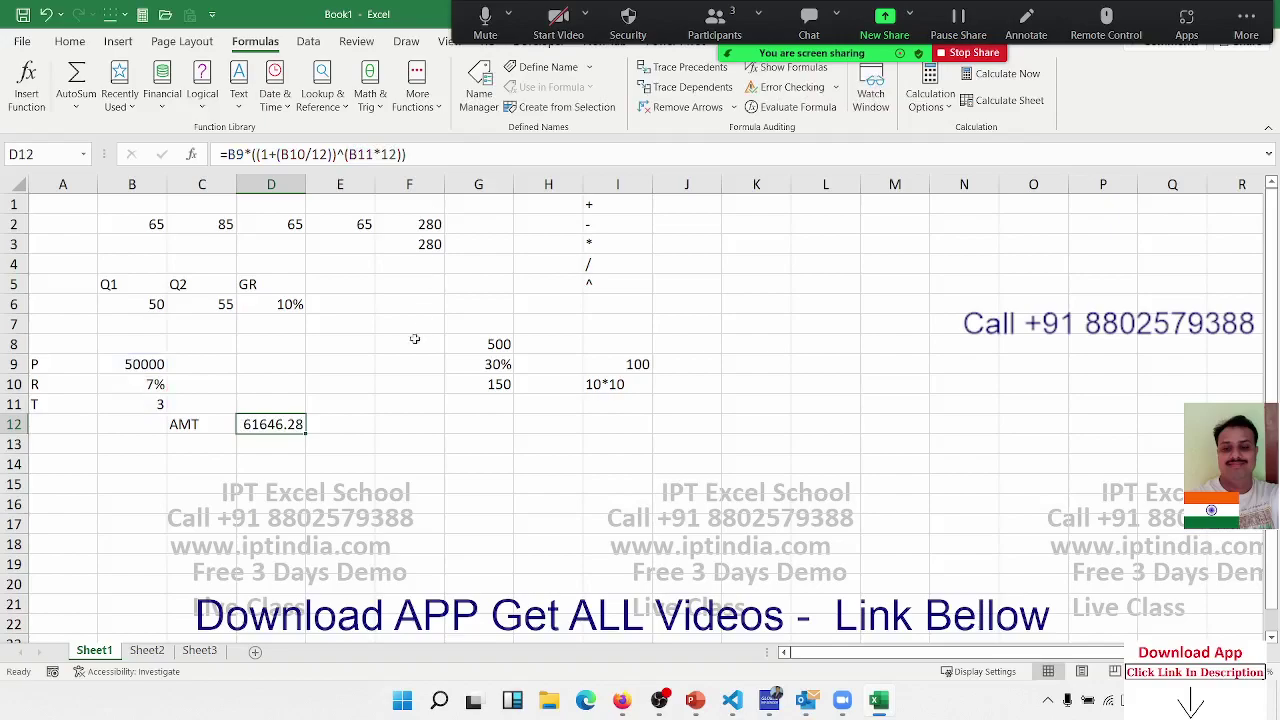
{"action": "left_click", "coordinate": [58, 461]}
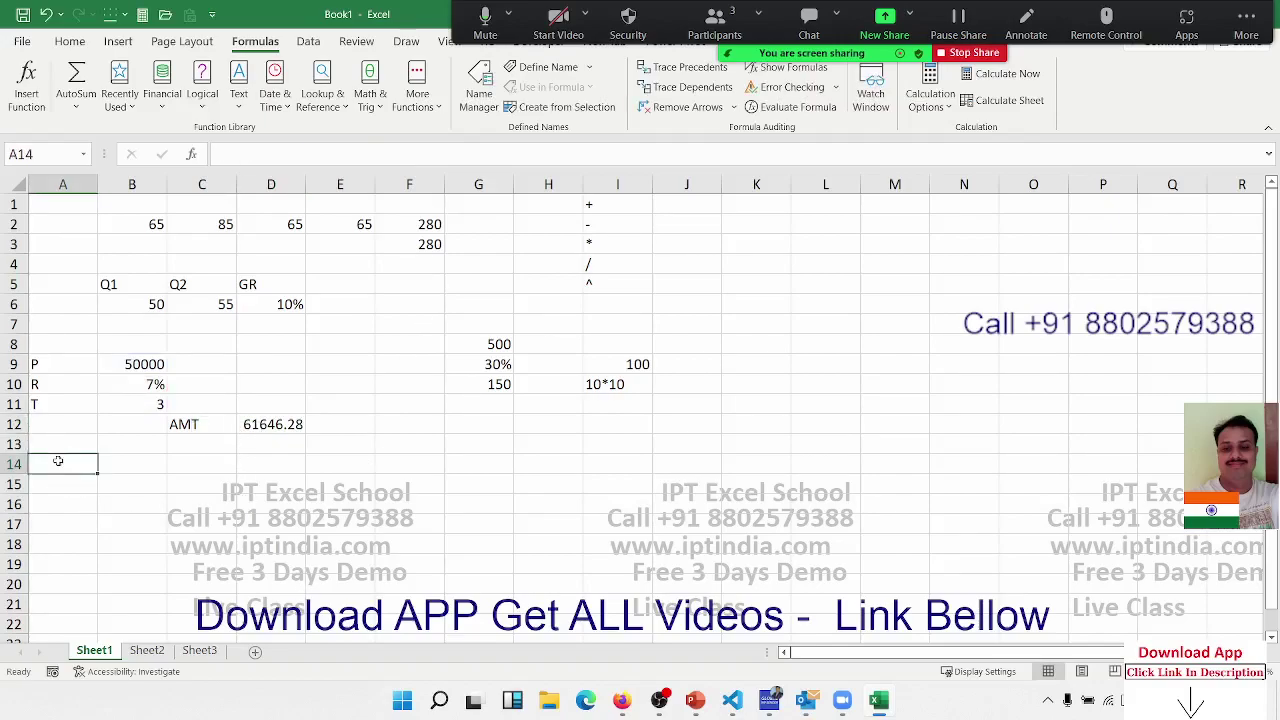
{"action": "double_click", "coordinate": [280, 424]}
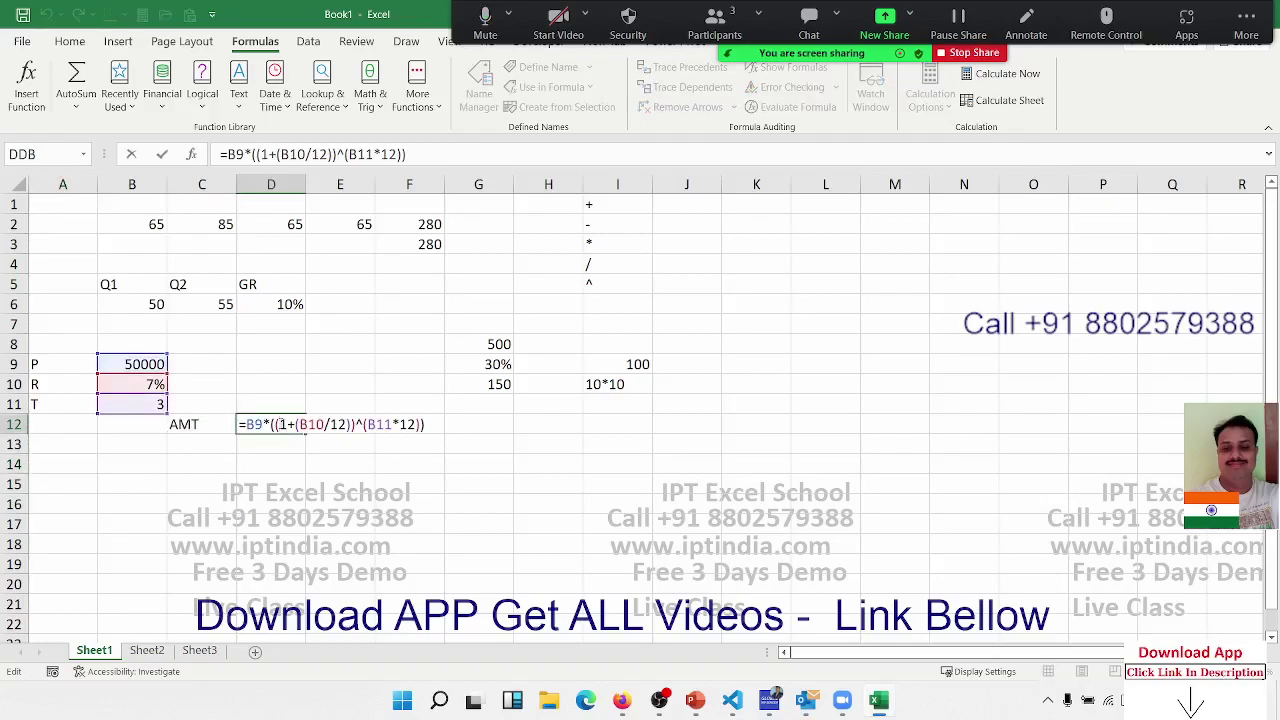
{"action": "key", "text": "Escape"}
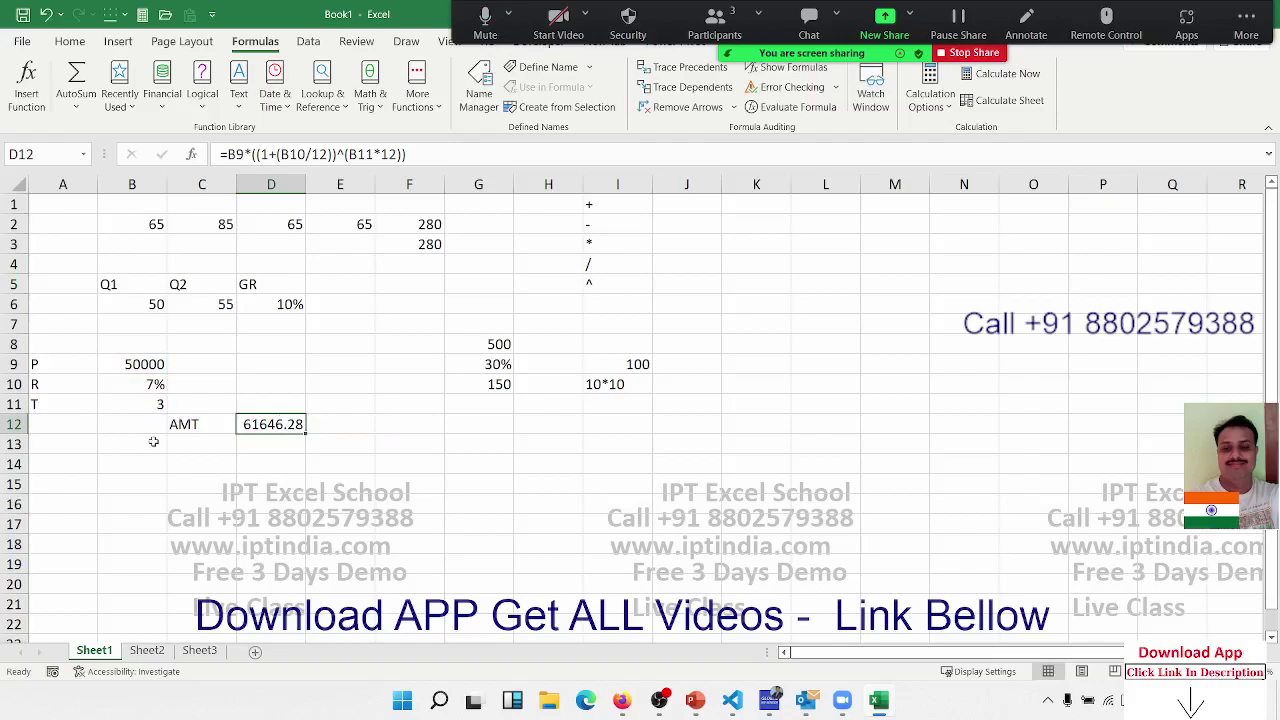
{"action": "left_click", "coordinate": [88, 462]}
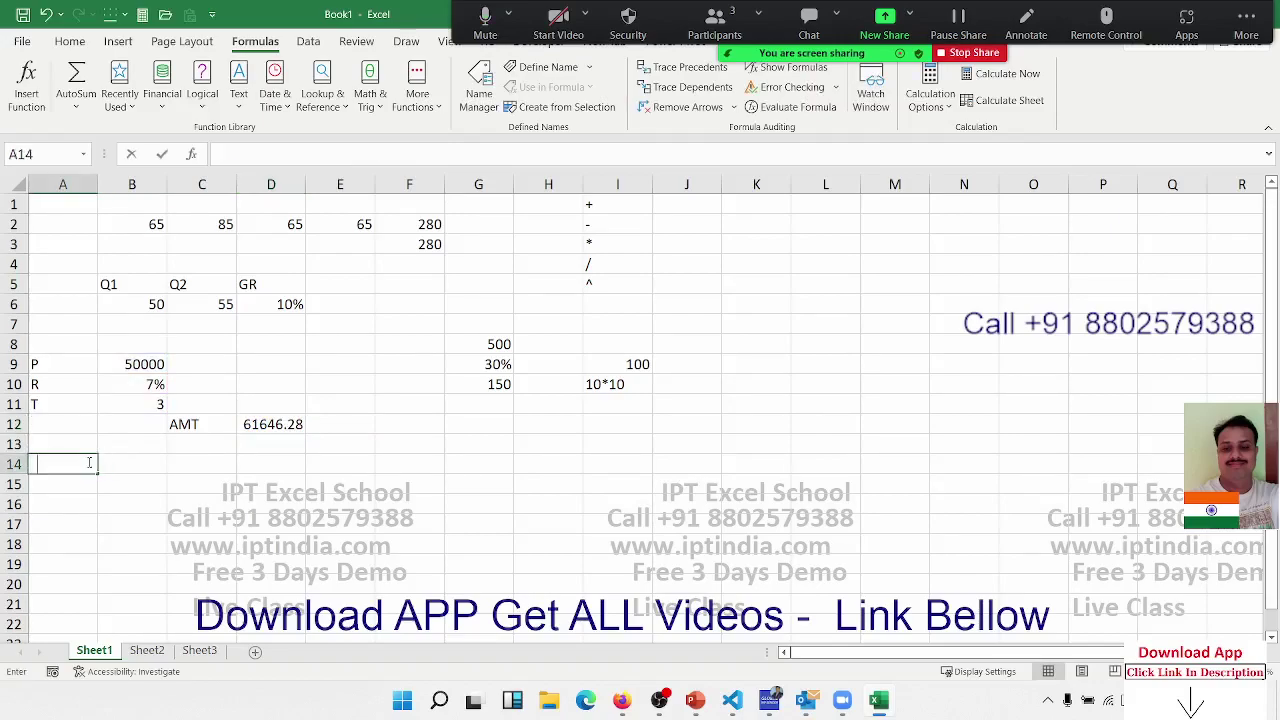
- Label A14 'Cost' and enter 50 beside it in B14
{"action": "type", "text": "cOST"}
{"action": "key", "text": "Return"}
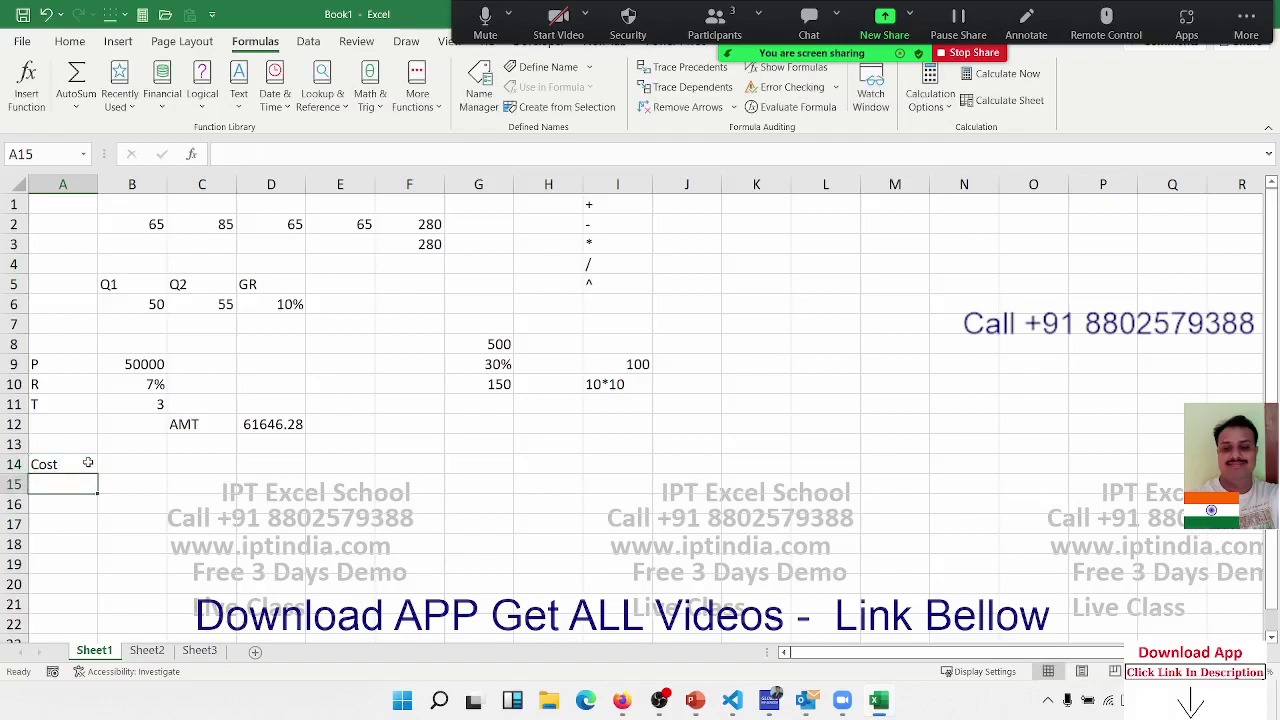
{"action": "key", "text": "Up"}
{"action": "key", "text": "Right"}
{"action": "type", "text": "50"}
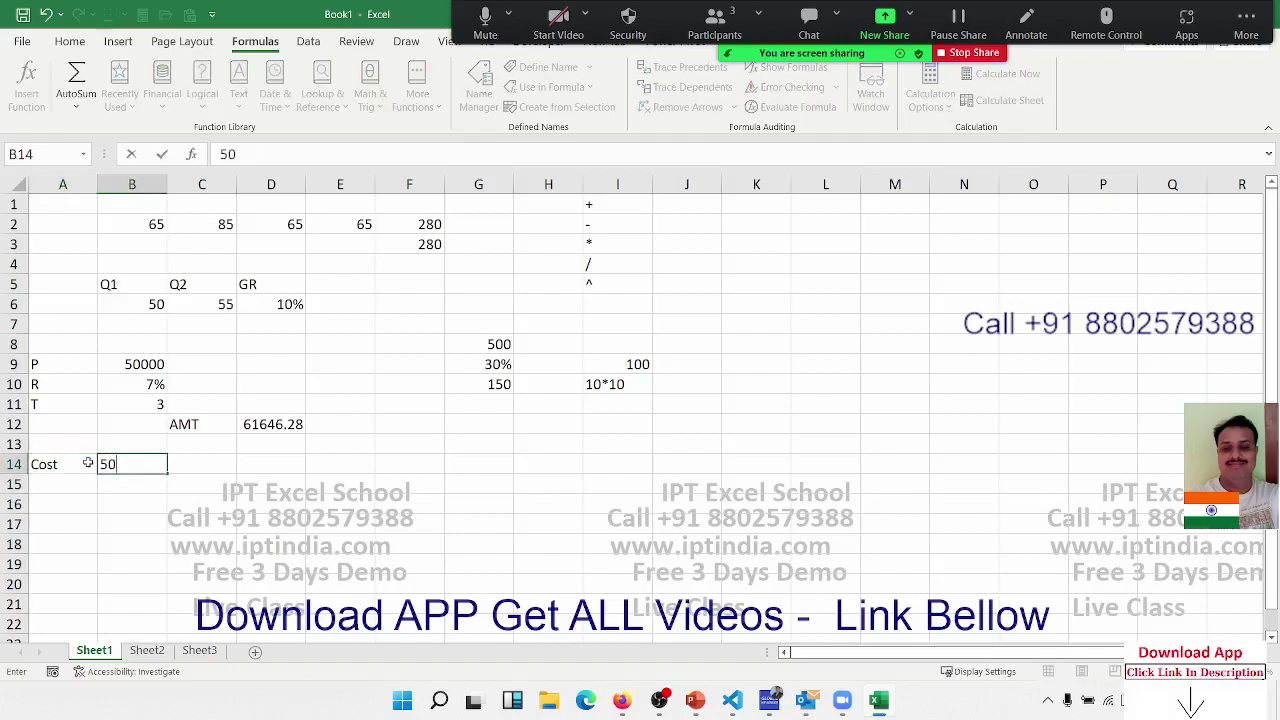
{"action": "key", "text": "Return"}
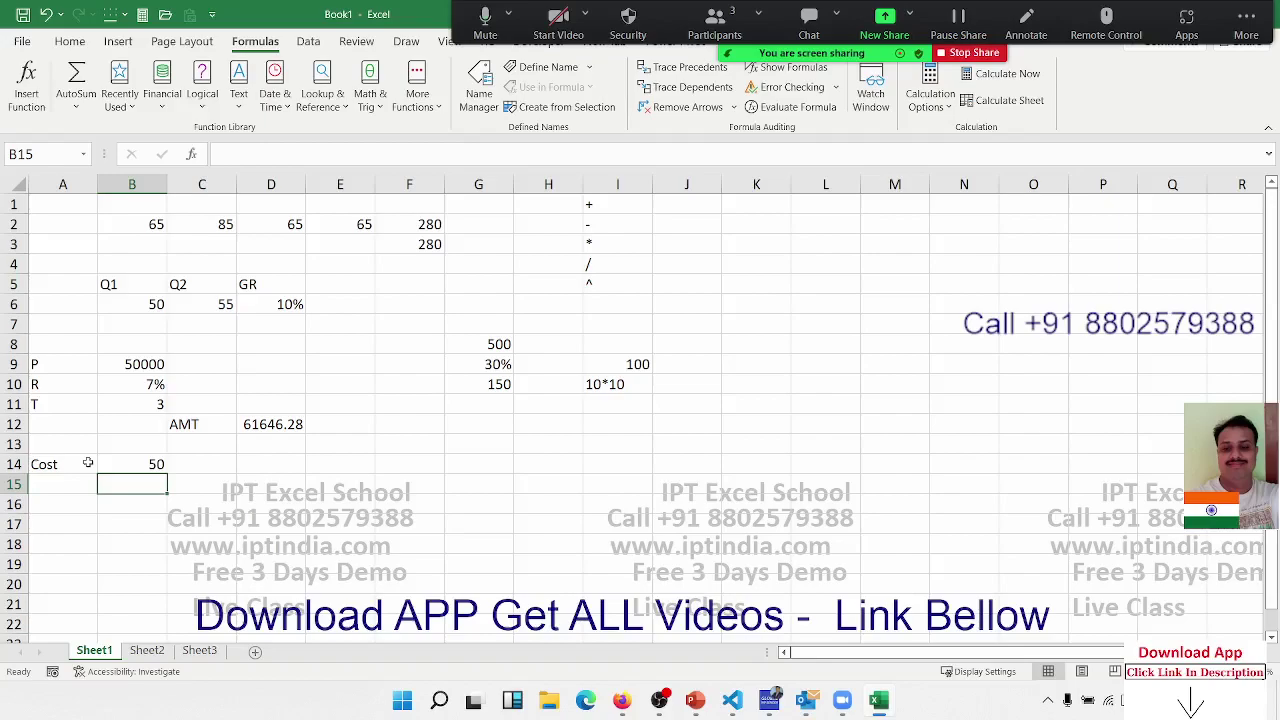
- Label A15 'MRP' with a ? placeholder in B15
{"action": "key", "text": "Up"}
{"action": "key", "text": "Down"}
{"action": "key", "text": "Left"}
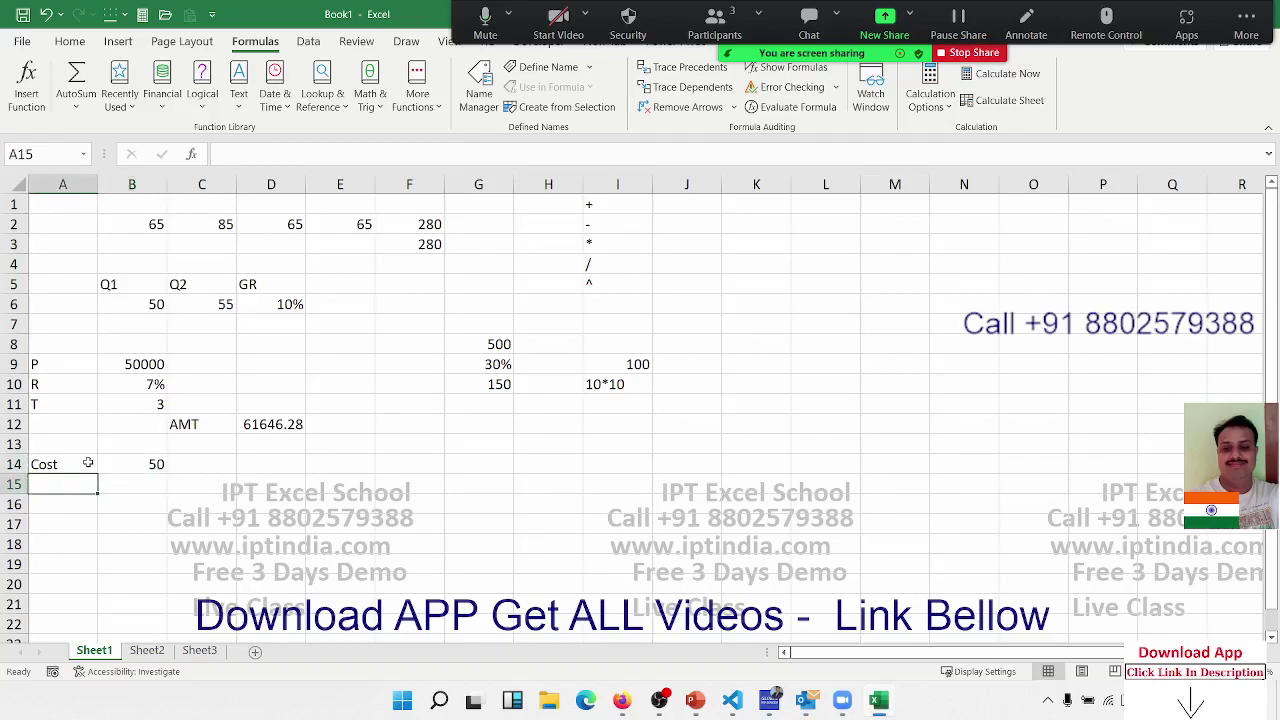
{"action": "type", "text": "MRP"}
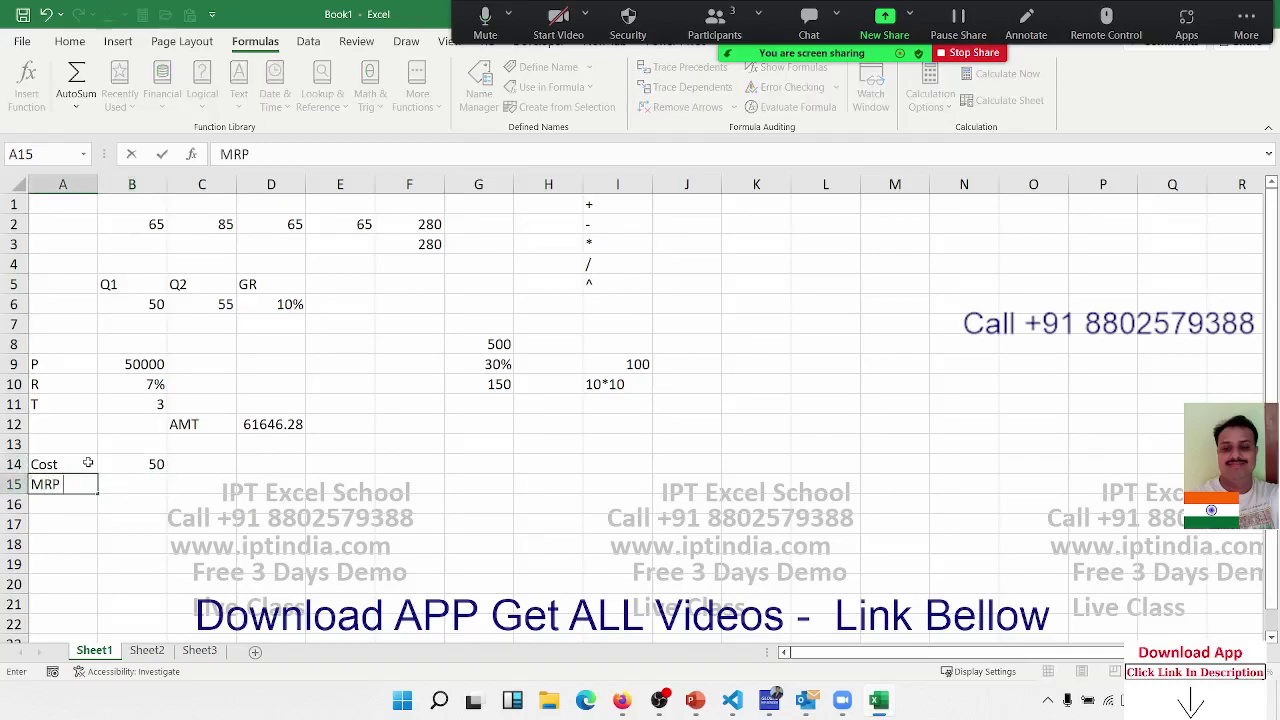
{"action": "key", "text": "Right"}
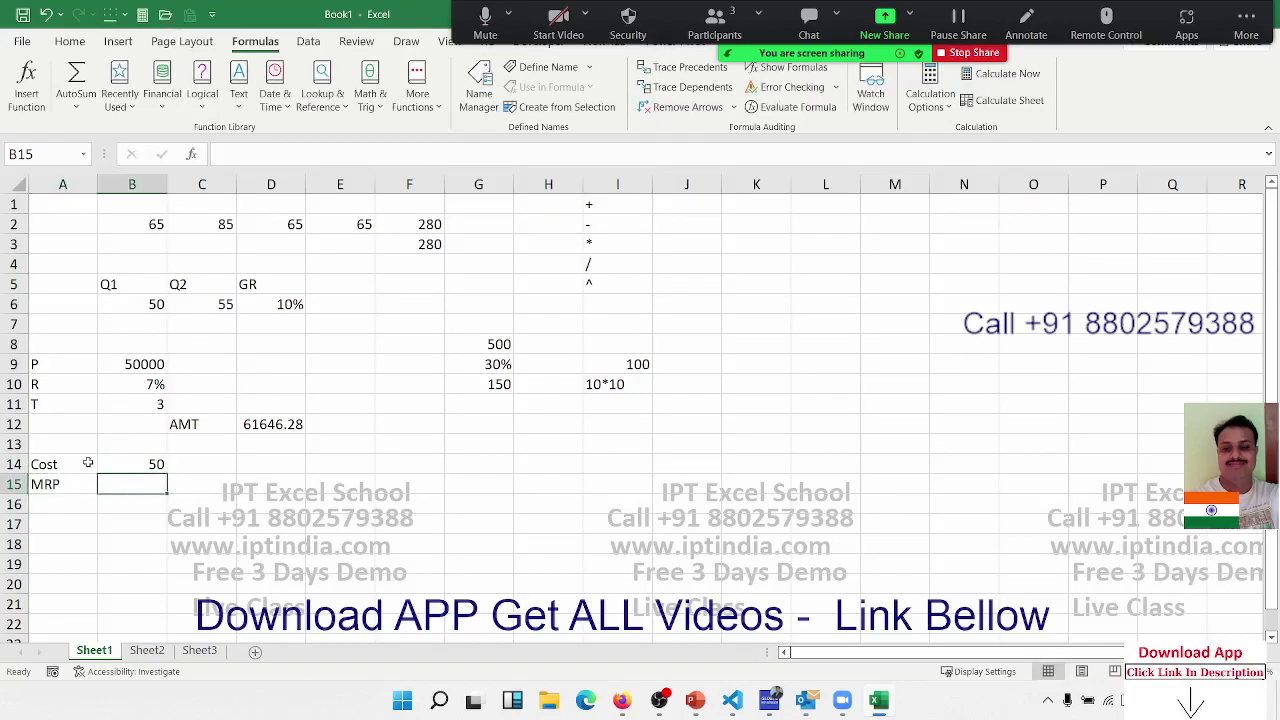
{"action": "type", "text": "?"}
{"action": "key", "text": "Return"}
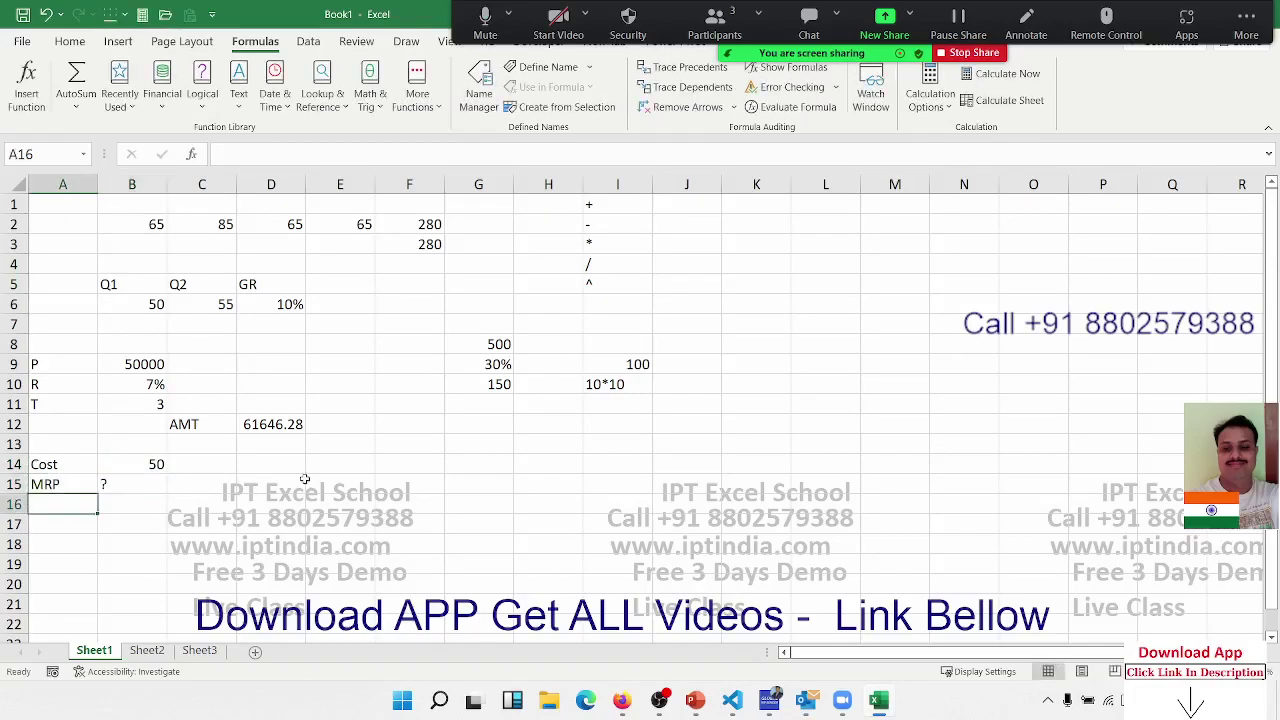
- Enter =B14*5% in C15 for a 2.5 markup on the cost
{"action": "scroll", "coordinate": [305, 480], "scroll_direction": "down", "scroll_amount": 3}
{"action": "left_click", "coordinate": [256, 283]}
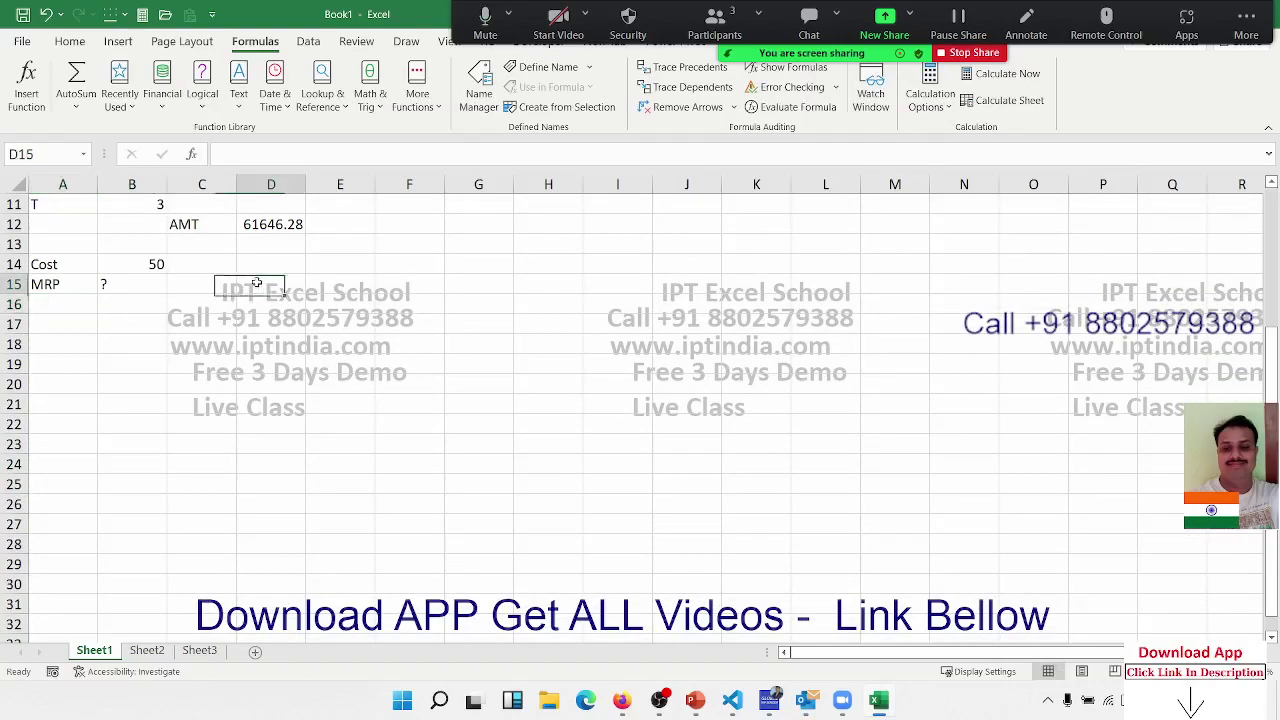
{"action": "left_click", "coordinate": [216, 279]}
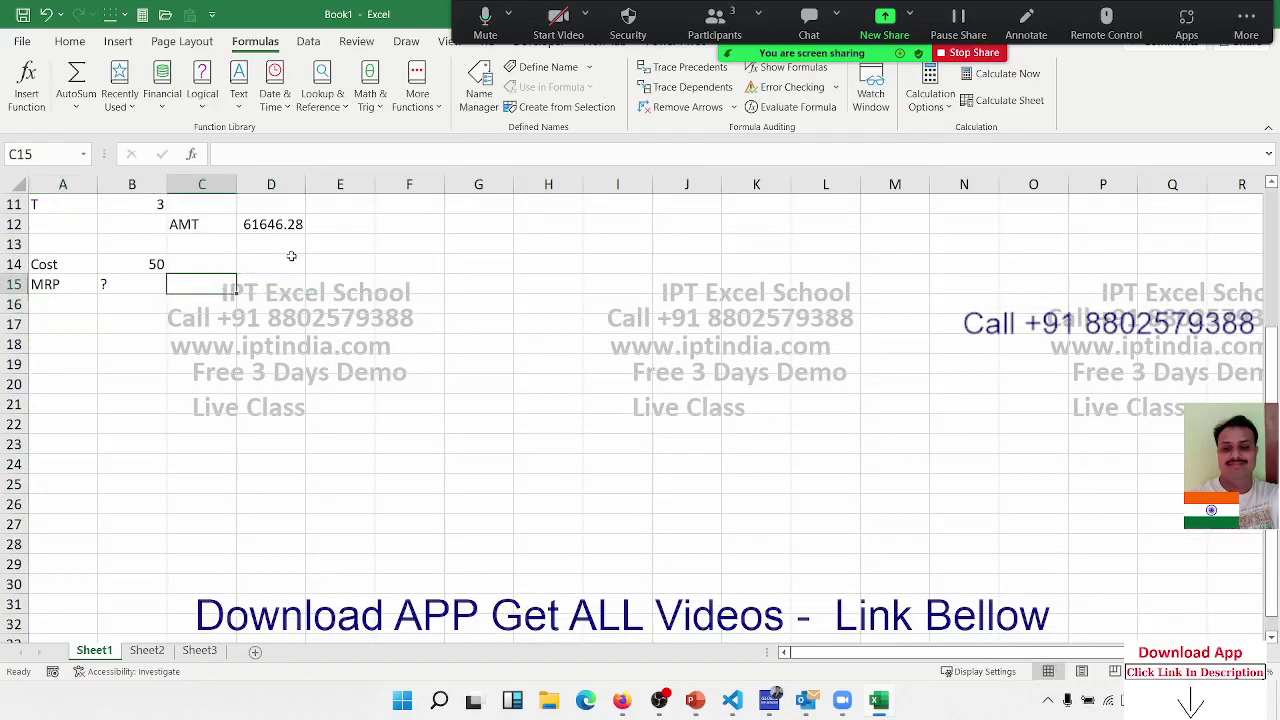
{"action": "type", "text": "="}
{"action": "key", "text": "Up"}
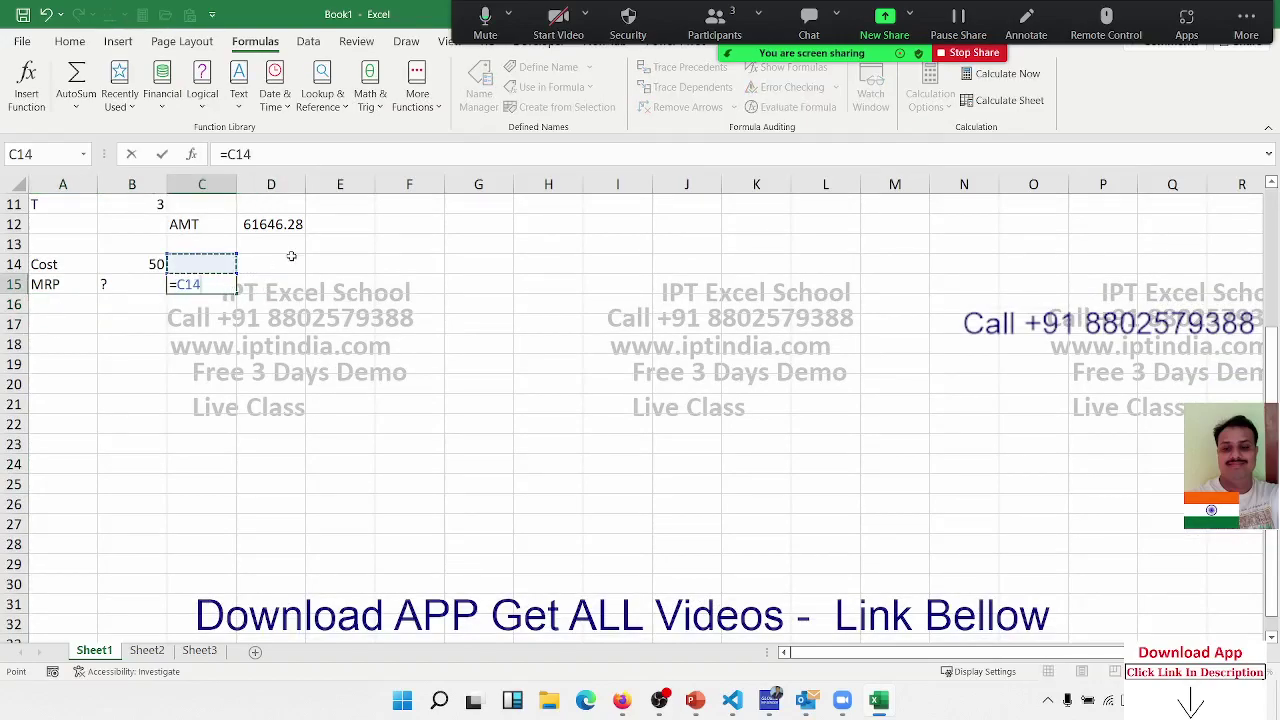
{"action": "key", "text": "Left"}
{"action": "type", "text": "*5"}
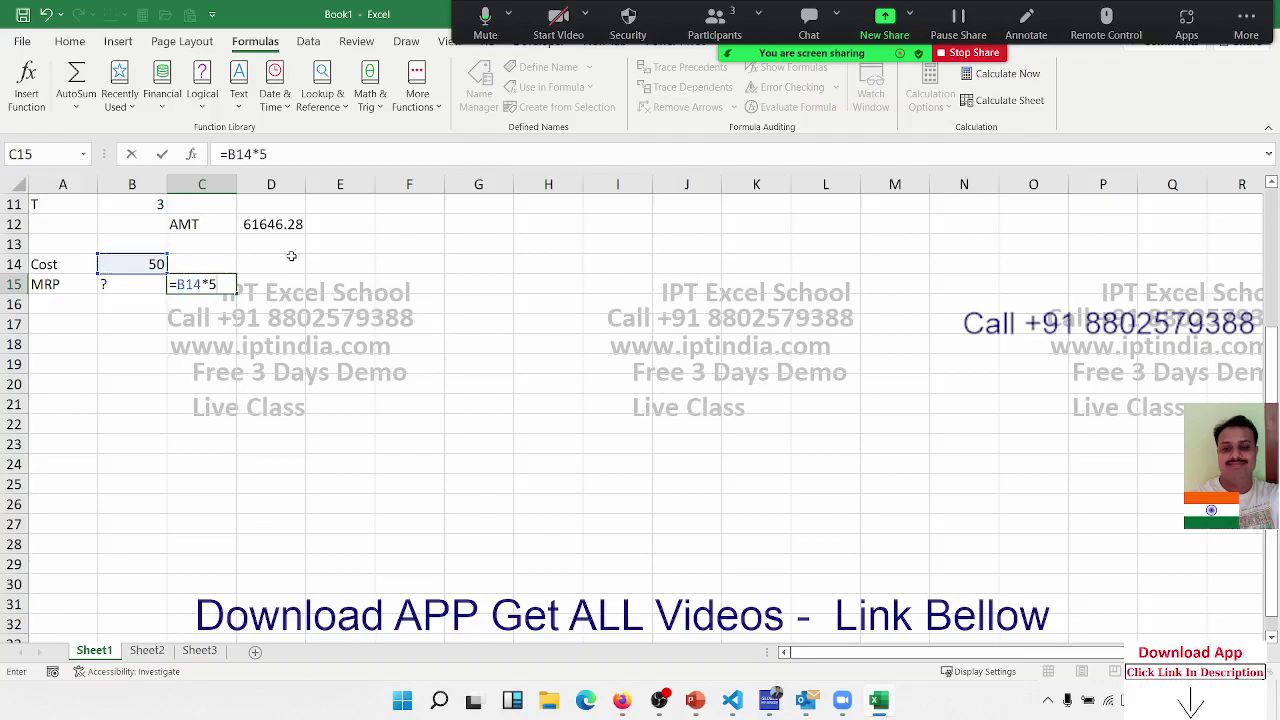
{"action": "type", "text": "%"}
{"action": "key", "text": "Return"}
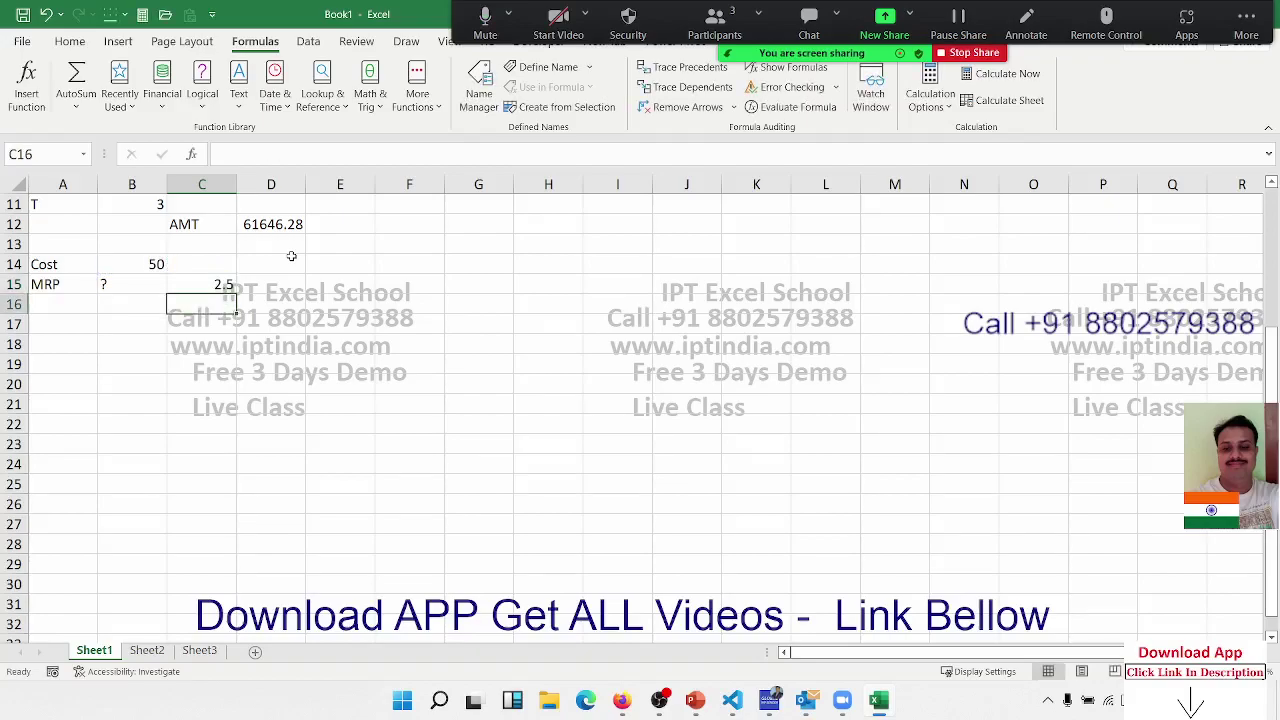
- Add cost and markup in C16 with =B14+C15, giving 52.5
{"action": "type", "text": "="}
{"action": "key", "text": "Up"}
{"action": "key", "text": "Up"}
{"action": "key", "text": "Left"}
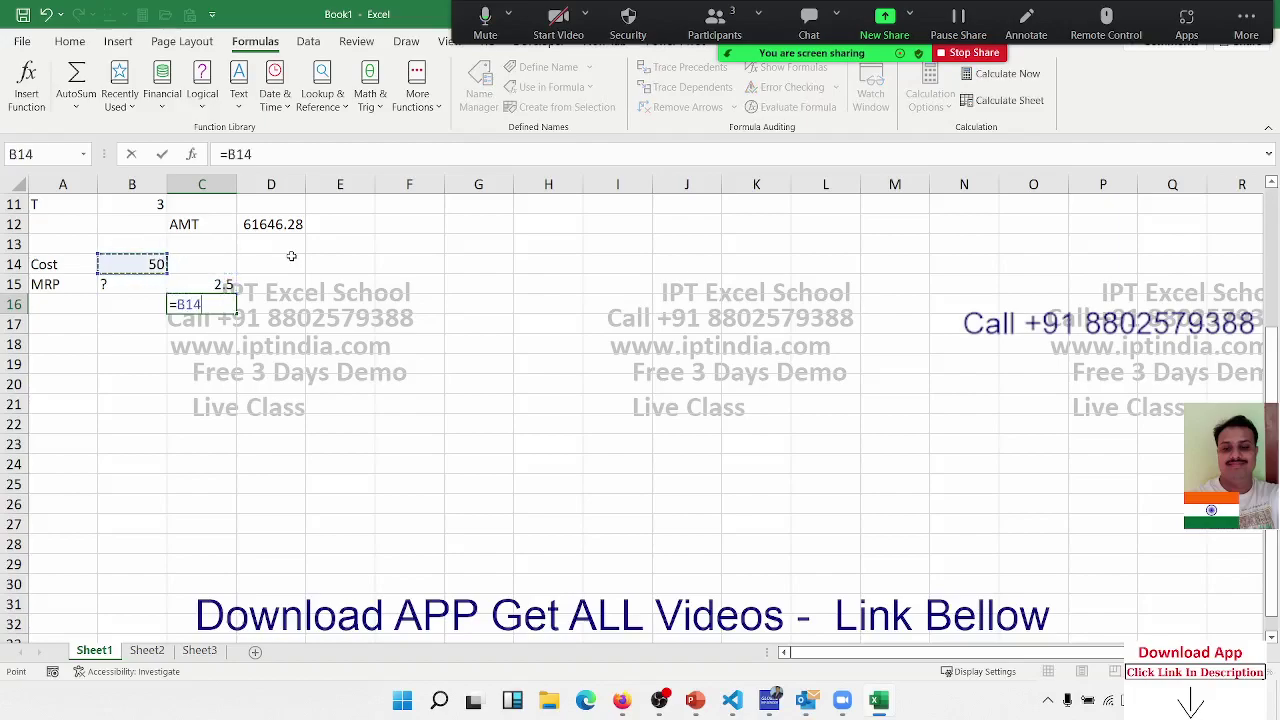
{"action": "type", "text": "+"}
{"action": "key", "text": "Up"}
{"action": "key", "text": "Return"}
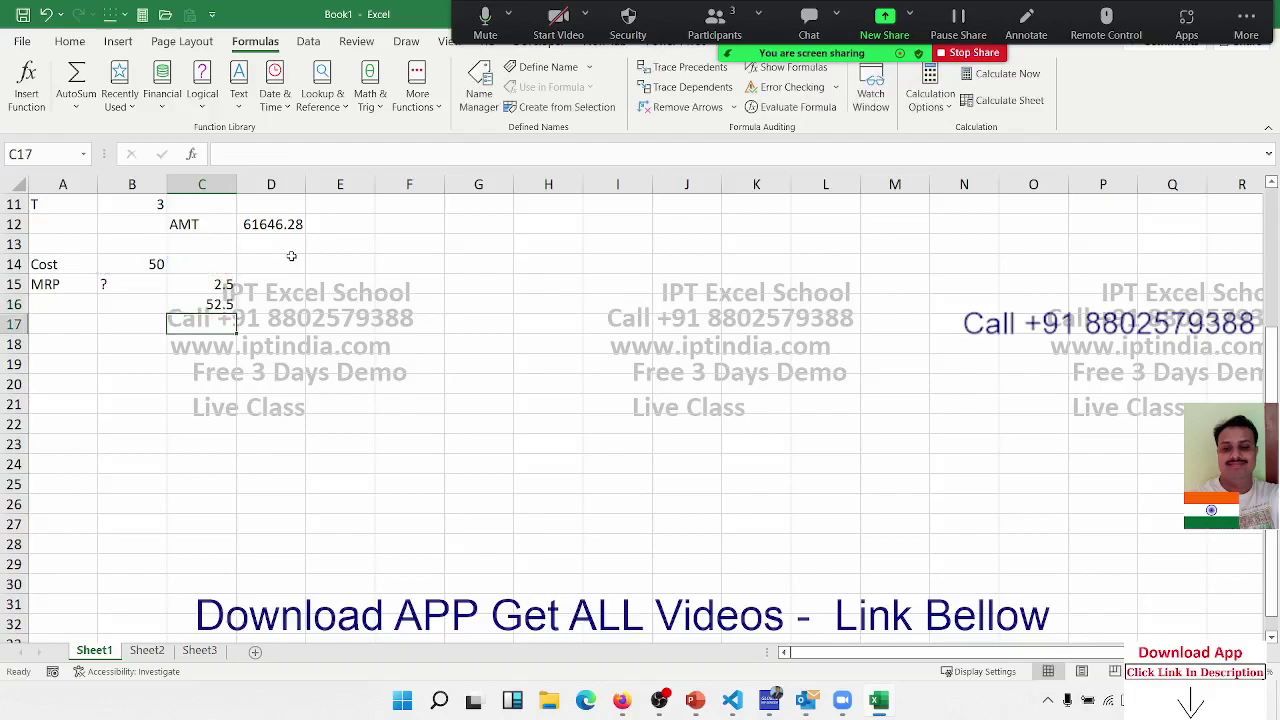
{"action": "key", "text": "Up"}
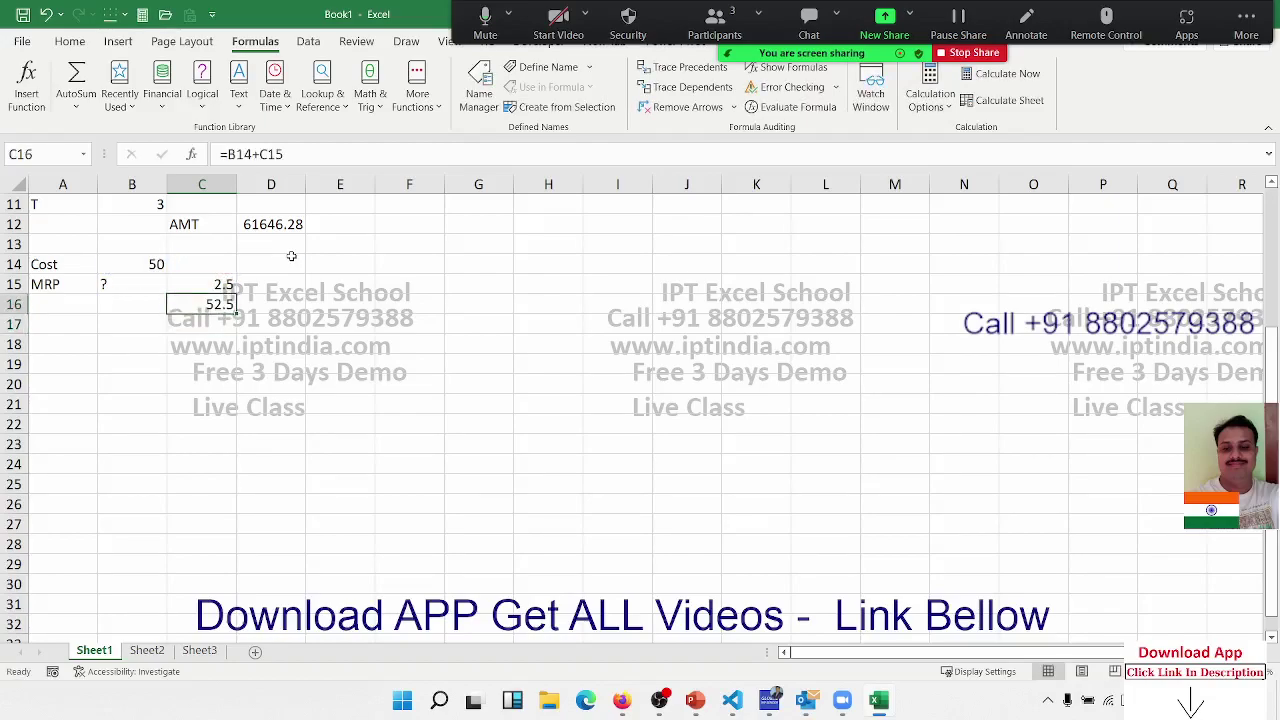
{"action": "key", "text": "Right"}
{"action": "key", "text": "Up"}
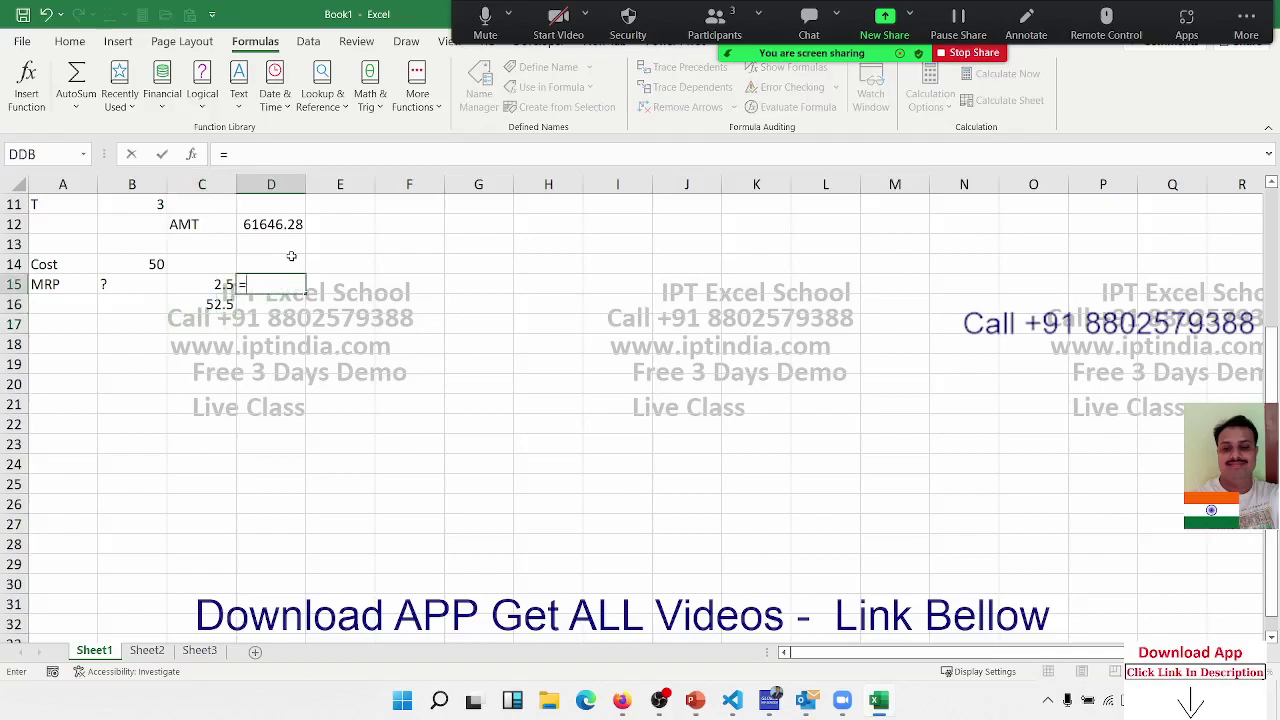
- Enter =C16*10% in D15 for a 5.25 markup
{"action": "type", "text": "="}
{"action": "key", "text": "Down"}
{"action": "key", "text": "Left"}
{"action": "type", "text": "*"}
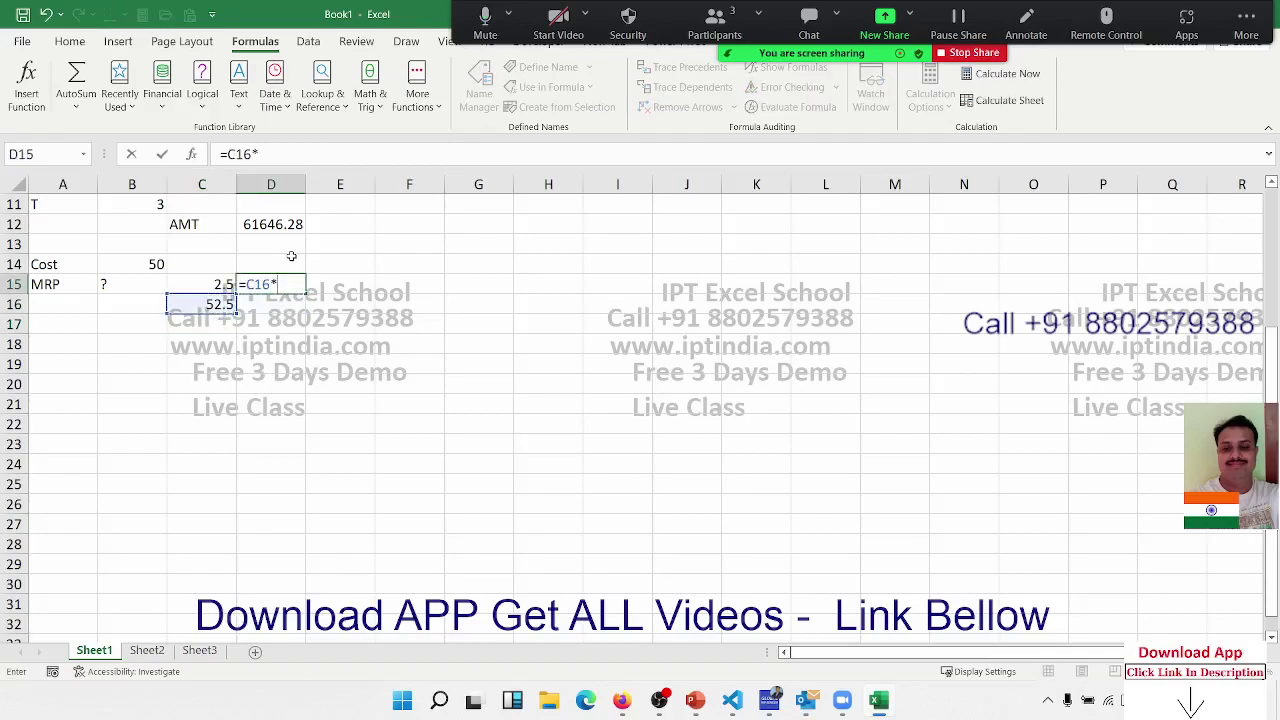
{"action": "type", "text": "10%"}
{"action": "key", "text": "Return"}
- Carry the running total in D16 with =C16+D15, giving 57.75
{"action": "type", "text": "="}
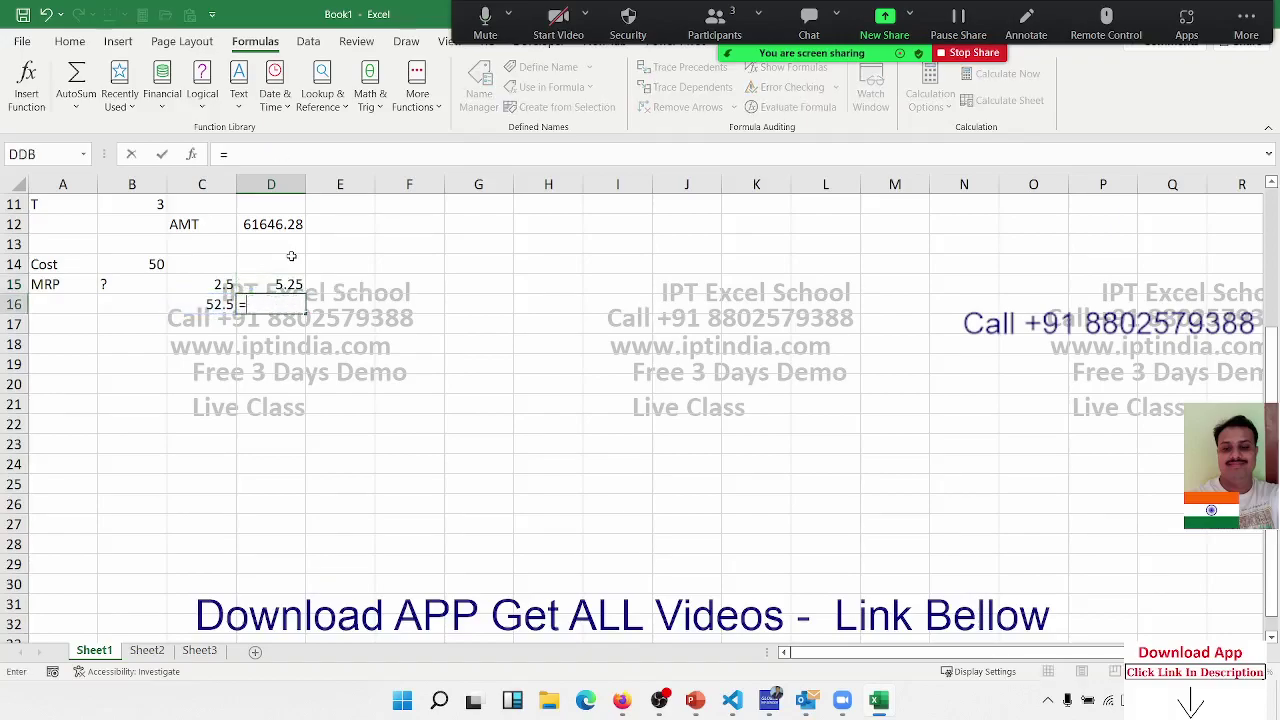
{"action": "key", "text": "Left"}
{"action": "type", "text": "+"}
{"action": "key", "text": "Up"}
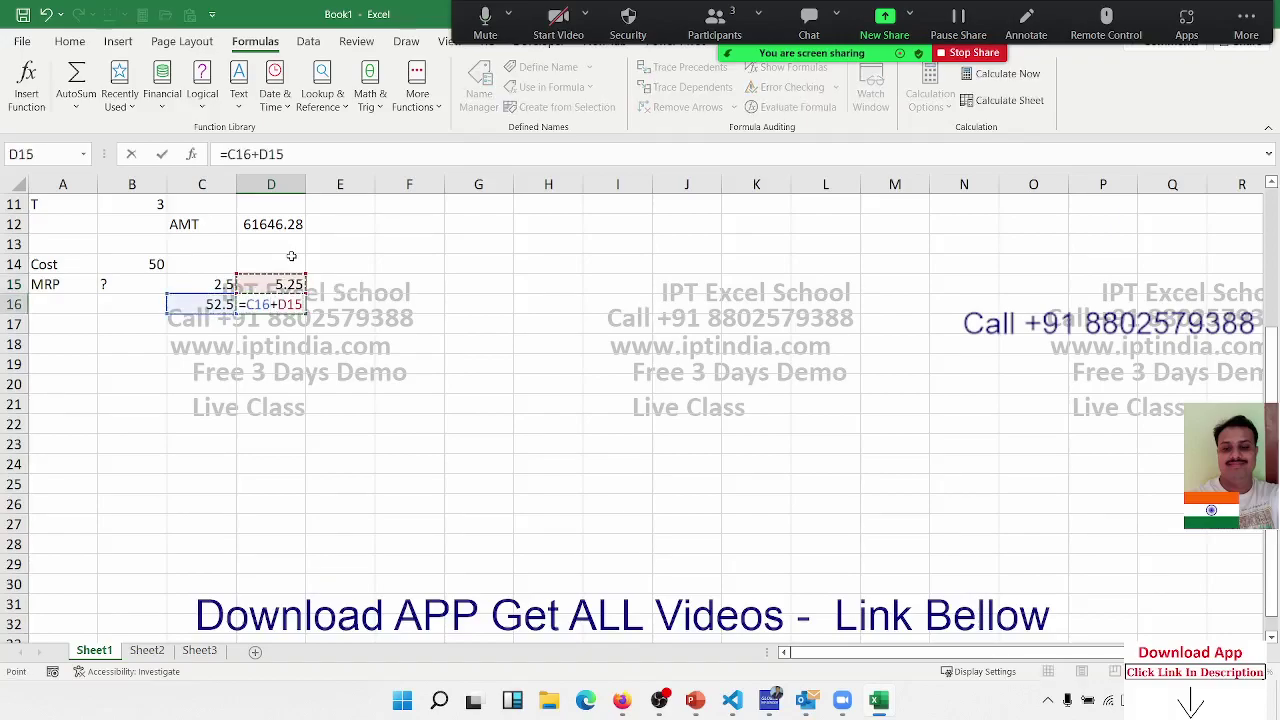
{"action": "key", "text": "Return"}
{"action": "key", "text": "Up"}
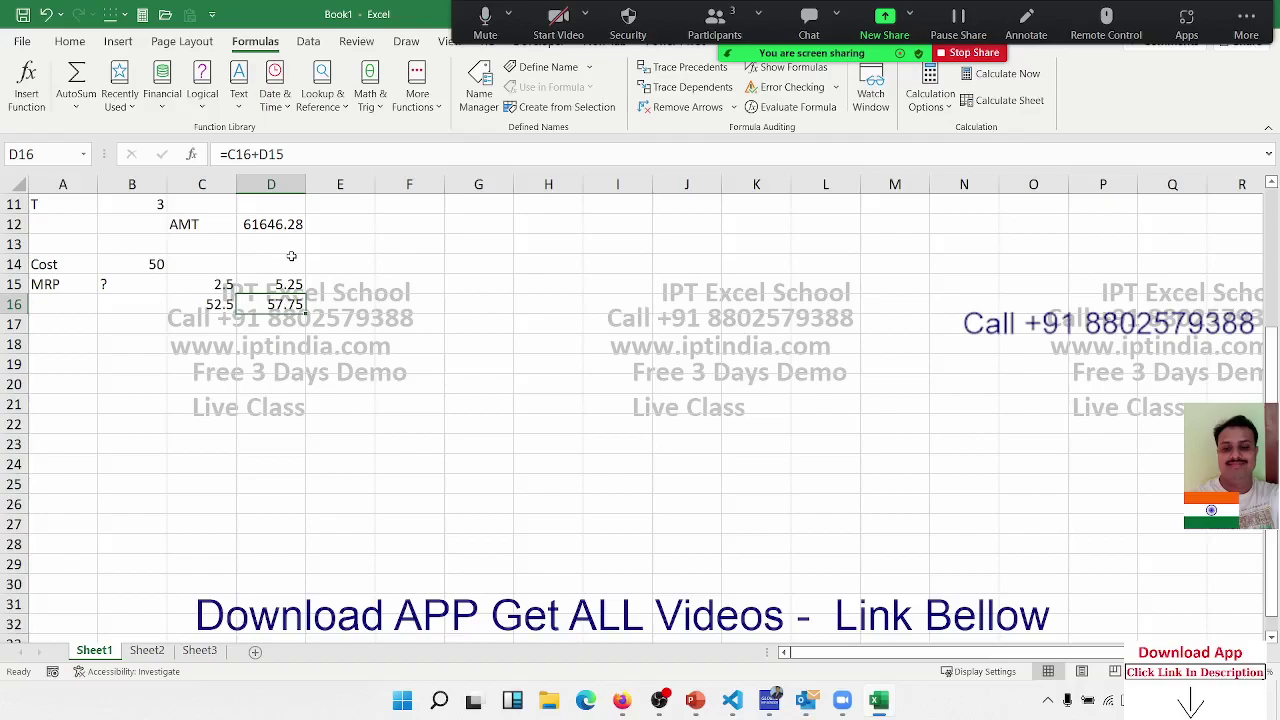
{"action": "key", "text": "Right"}
{"action": "key", "text": "Escape"}
{"action": "key", "text": "Up"}
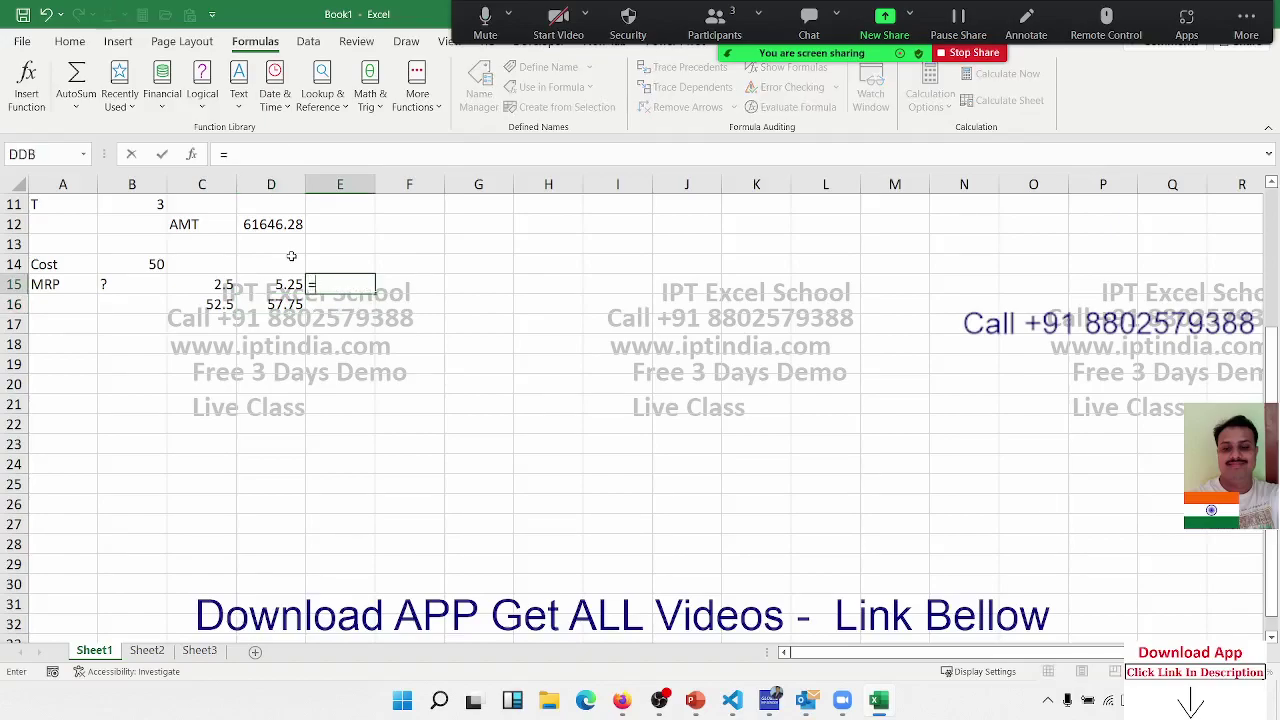
- Enter =D16*15% in E15 for an 8.6625 markup
{"action": "type", "text": "="}
{"action": "key", "text": "Down"}
{"action": "key", "text": "Left"}
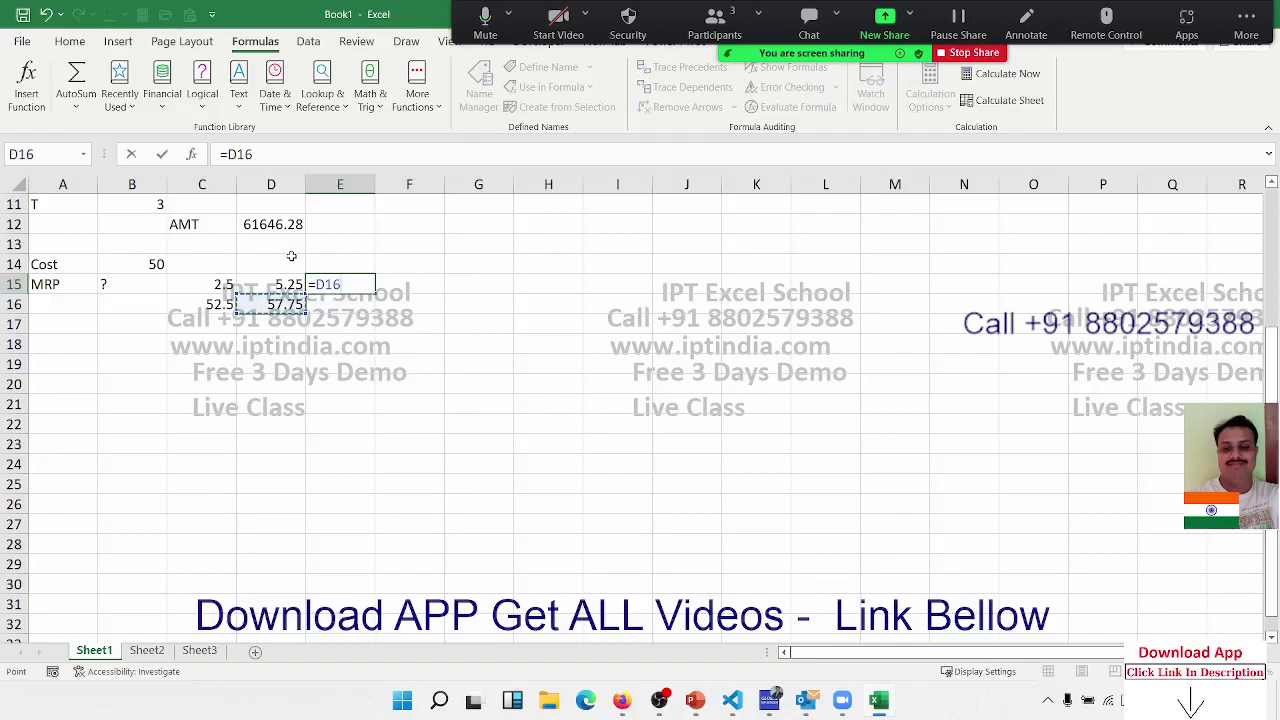
{"action": "type", "text": "*"}
{"action": "type", "text": "15"}
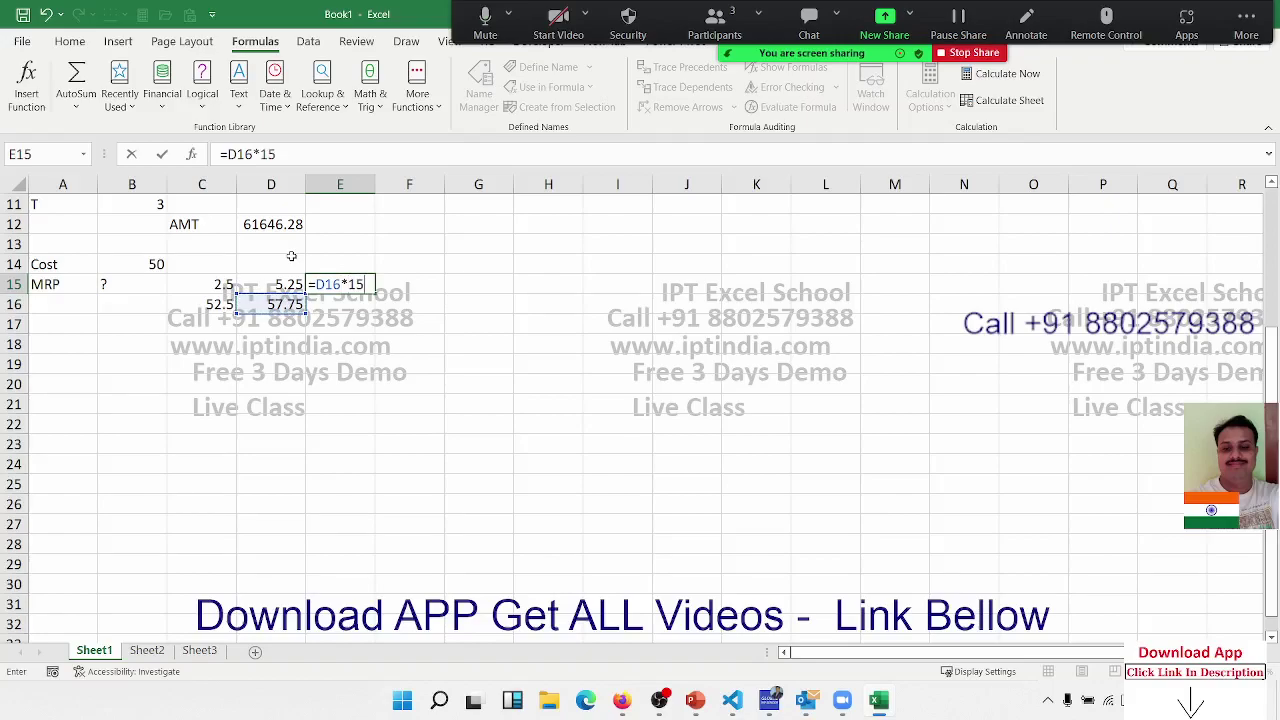
{"action": "type", "text": "%"}
{"action": "key", "text": "Return"}
- Carry the running total in E16 with =D16+E15, giving 66.4125
{"action": "type", "text": "="}
{"action": "key", "text": "Left"}
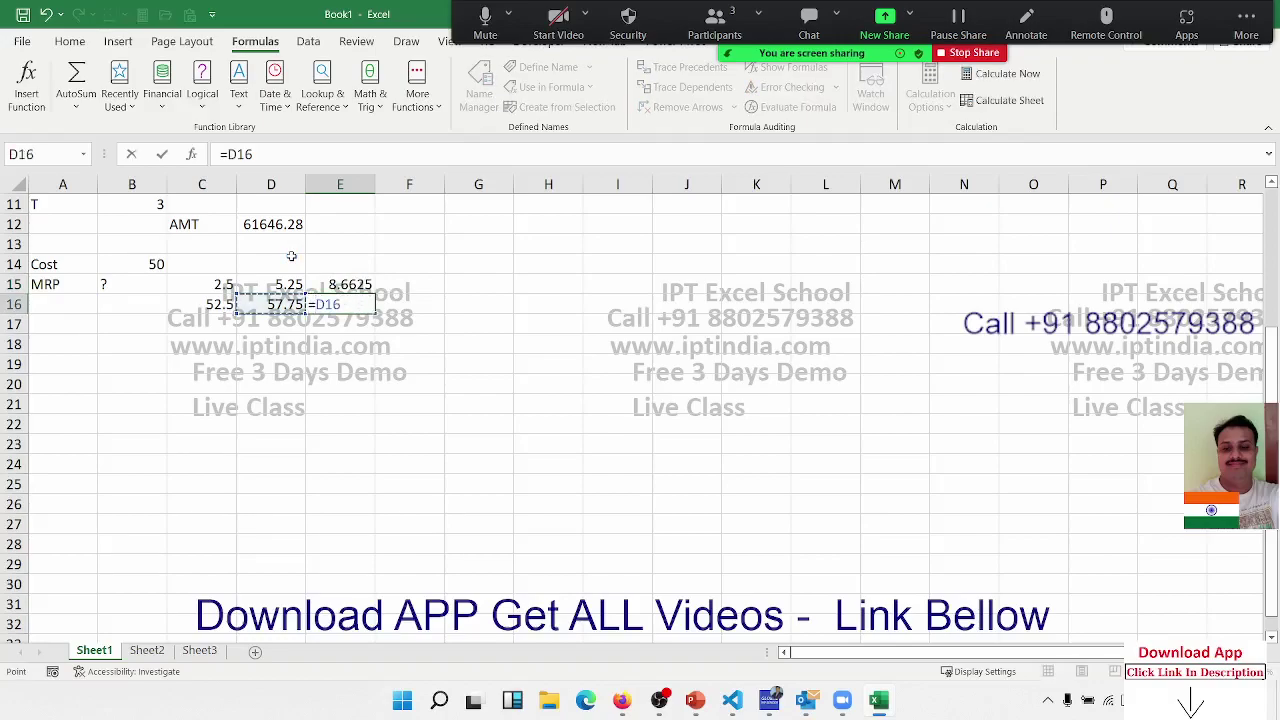
{"action": "type", "text": "+"}
{"action": "key", "text": "Up"}
{"action": "key", "text": "Return"}
{"action": "key", "text": "Up"}
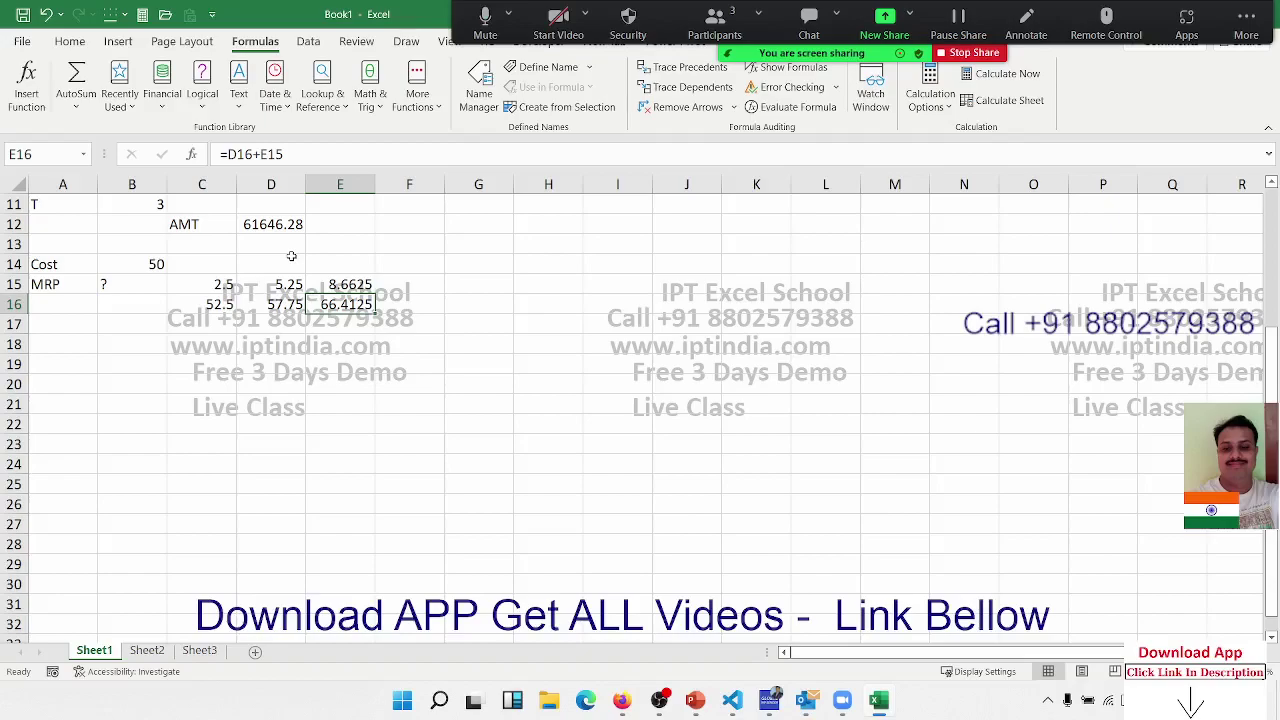
{"action": "key", "text": "Right"}
{"action": "key", "text": "Up"}
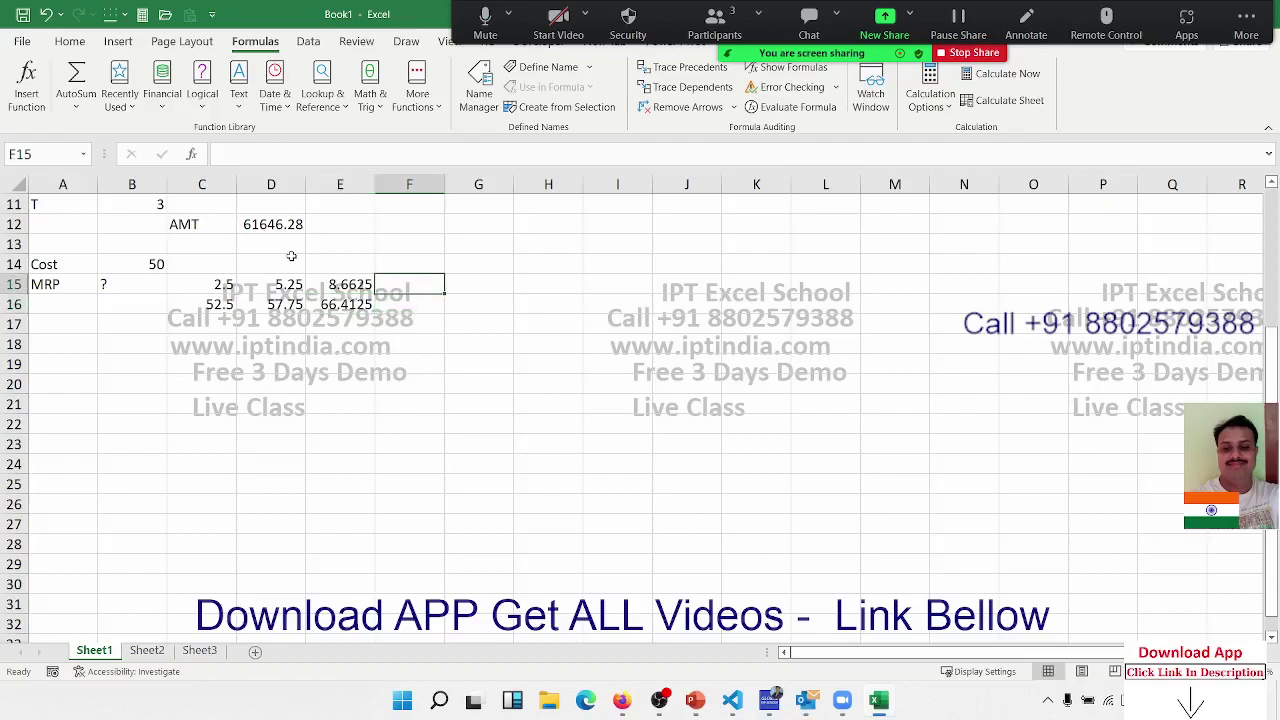
- Enter =E16*20% in F15 for a 13.2825 markup
{"action": "type", "text": "="}
{"action": "key", "text": "Down"}
{"action": "key", "text": "Left"}
{"action": "type", "text": "*"}
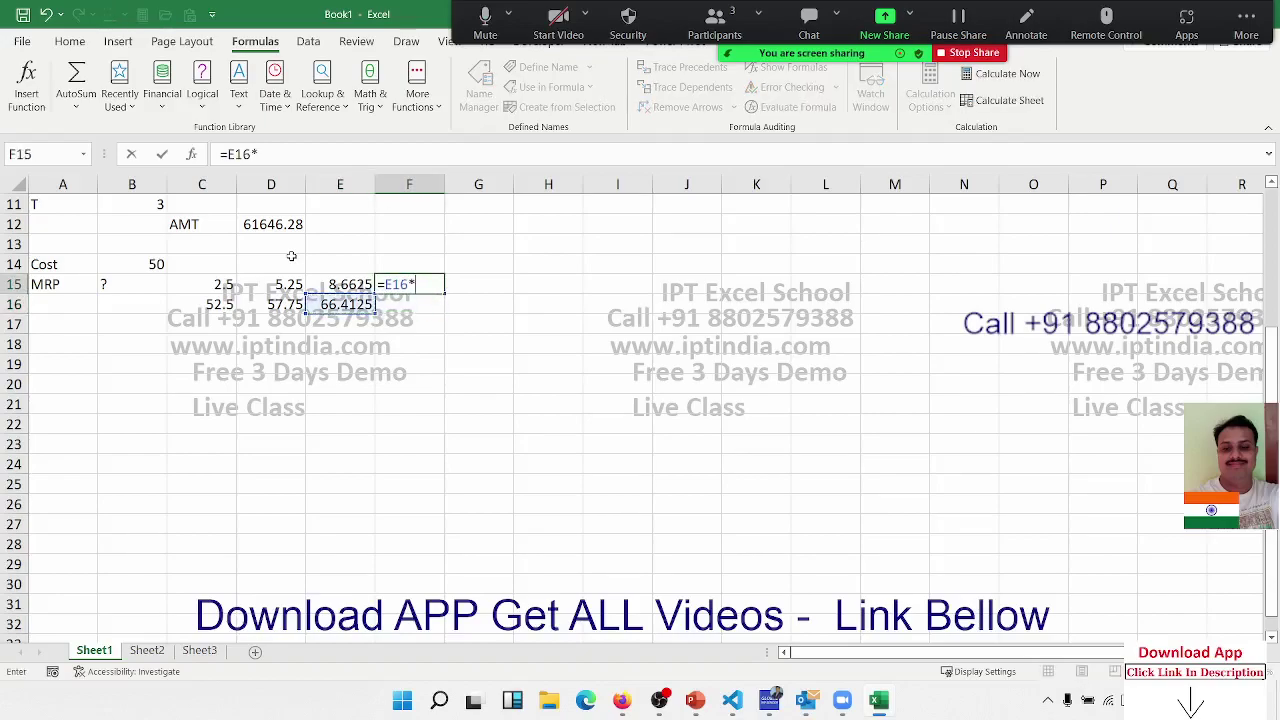
{"action": "type", "text": "20%"}
{"action": "key", "text": "Return"}
- Total the final MRP in F16 with =E16+F15, giving 79.695
{"action": "type", "text": "="}
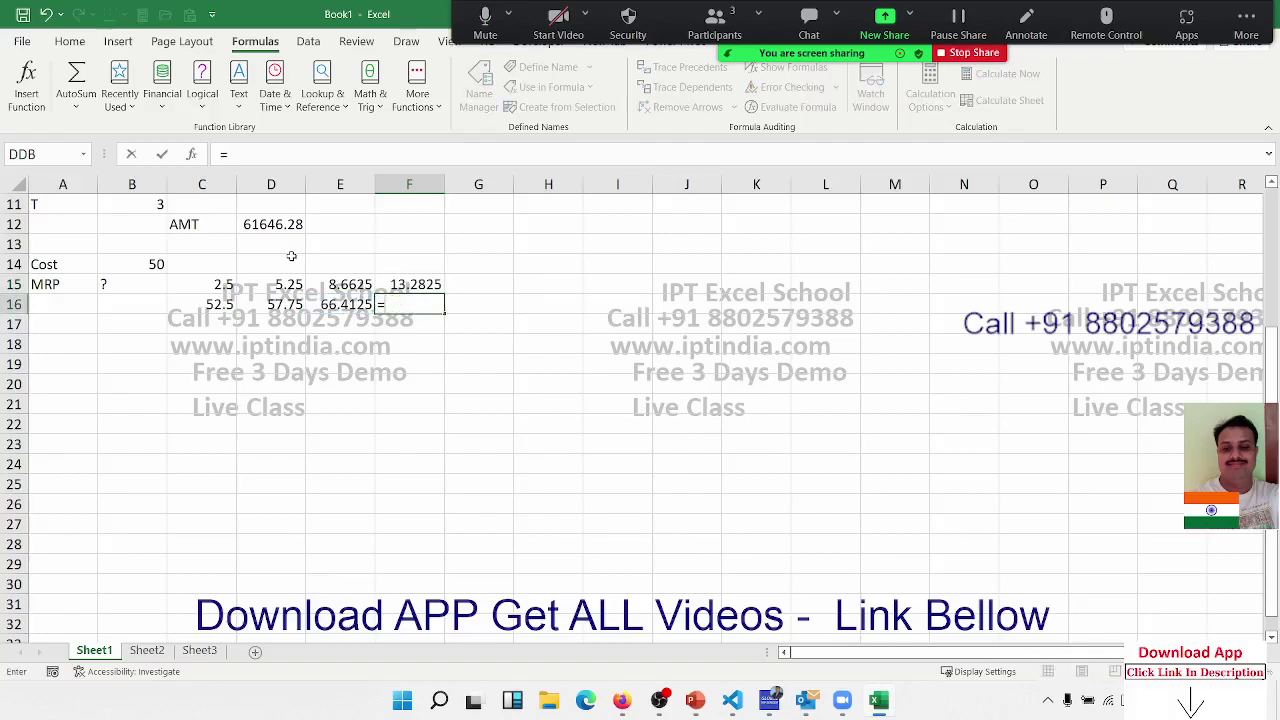
{"action": "key", "text": "Left"}
{"action": "type", "text": "+"}
{"action": "key", "text": "Up"}
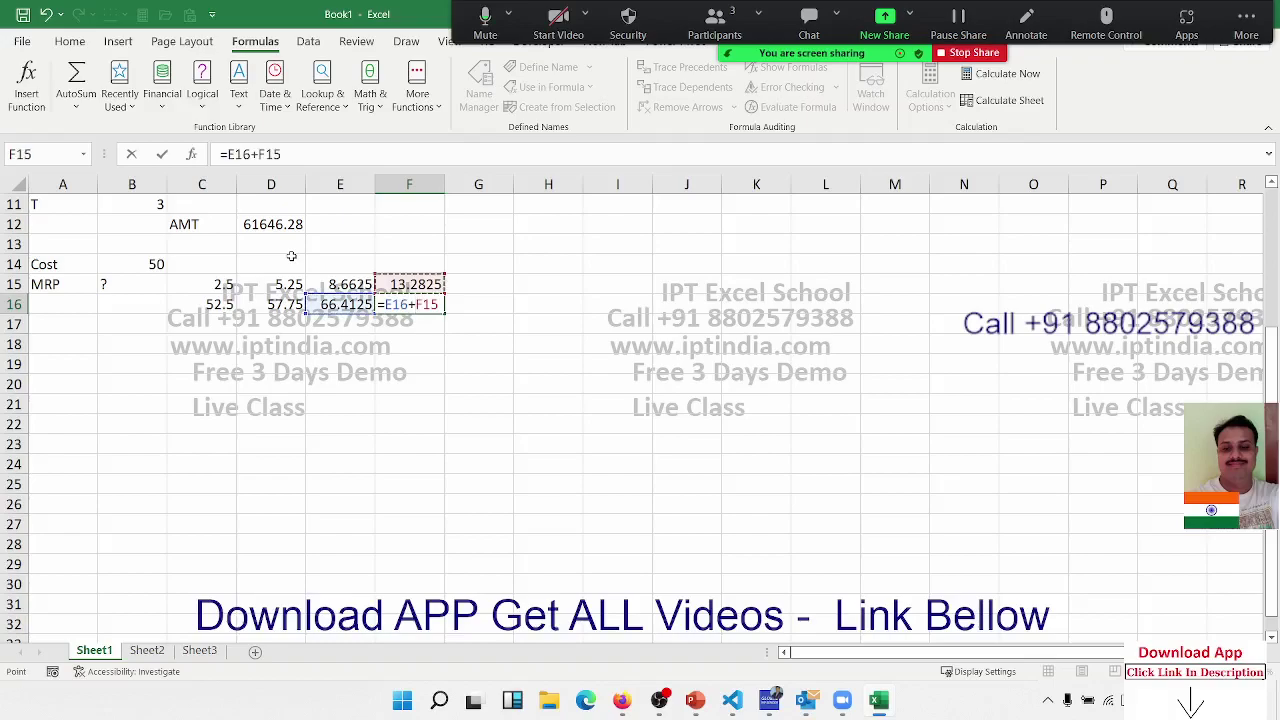
{"action": "key", "text": "Return"}
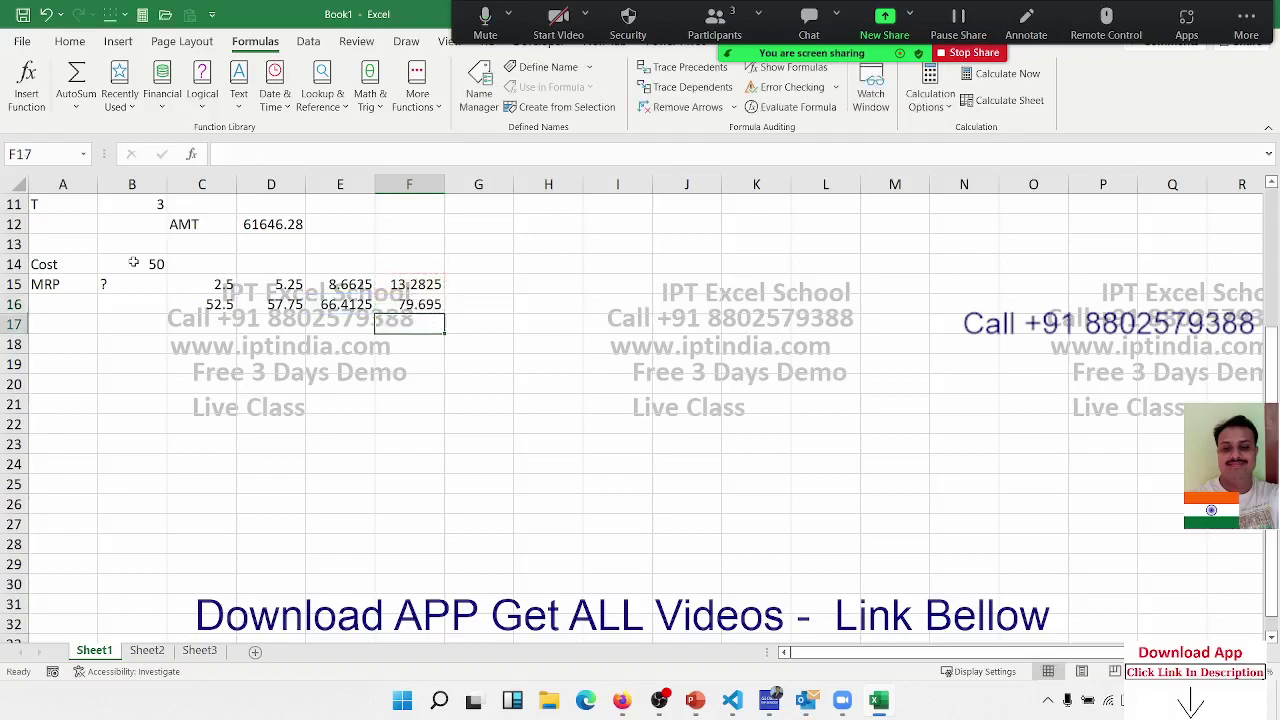
{"action": "left_click", "coordinate": [133, 262]}
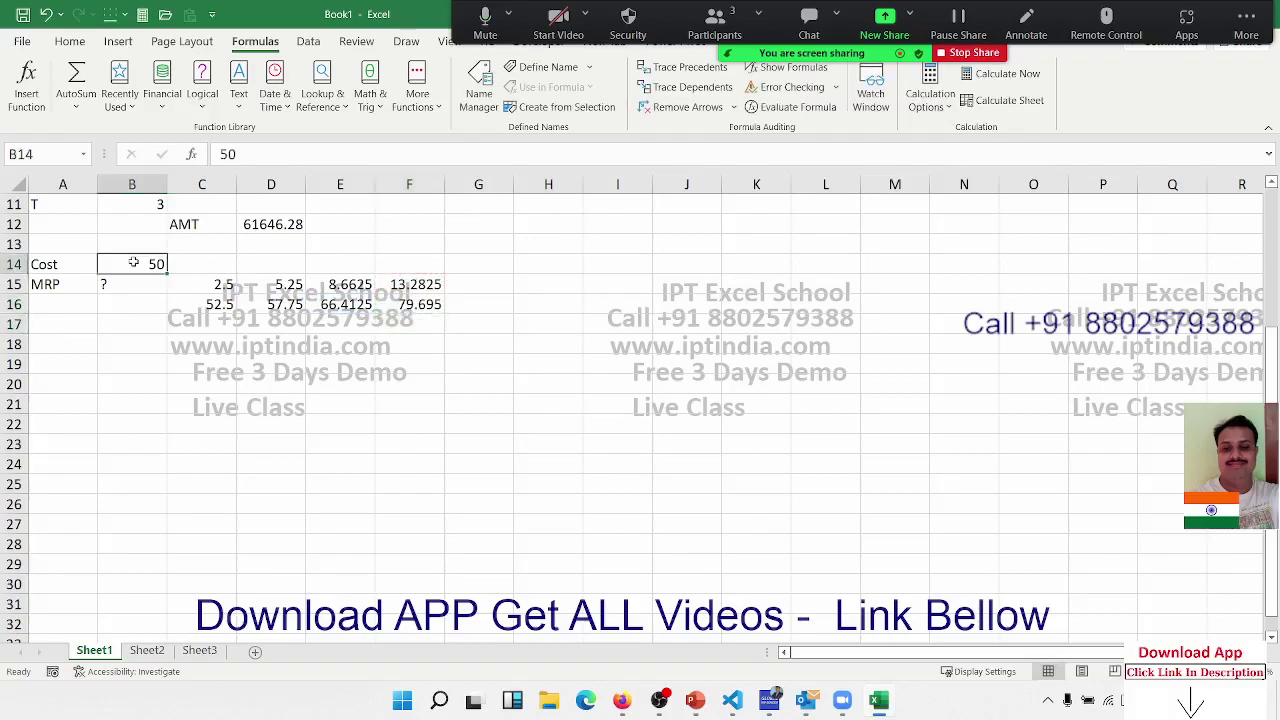
{"action": "left_click", "coordinate": [403, 305]}
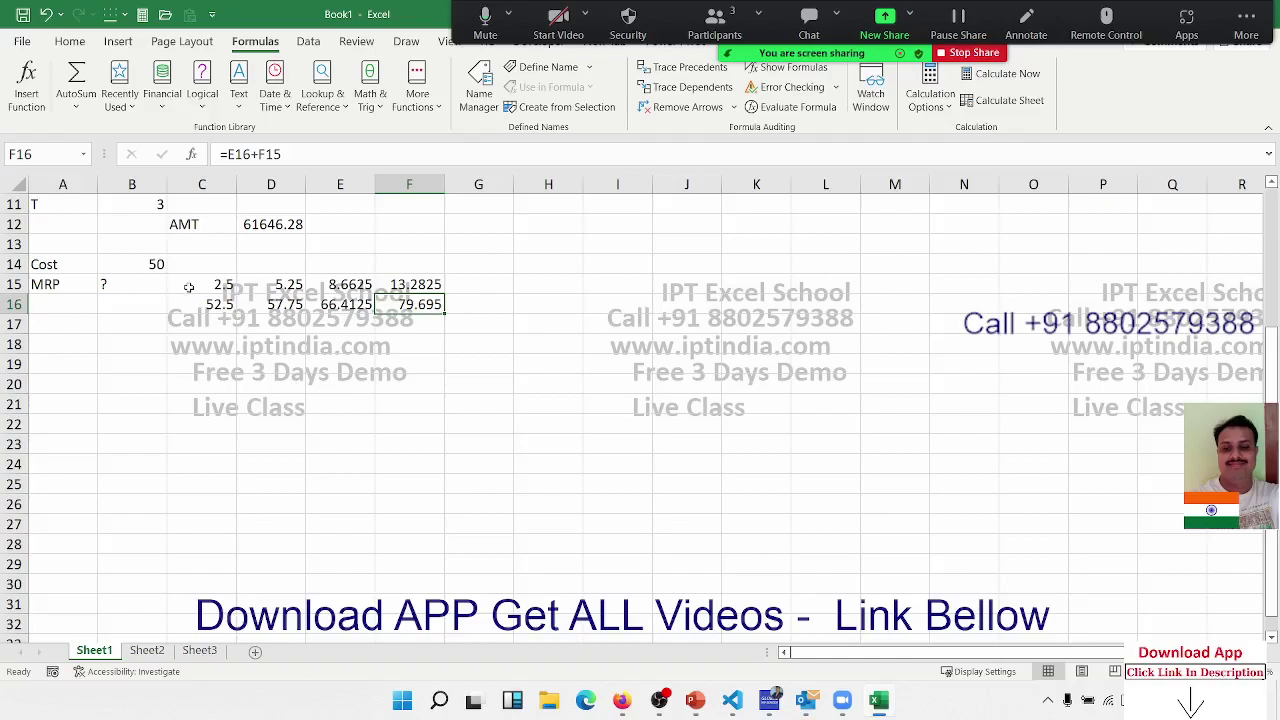
{"action": "left_click", "coordinate": [188, 287]}
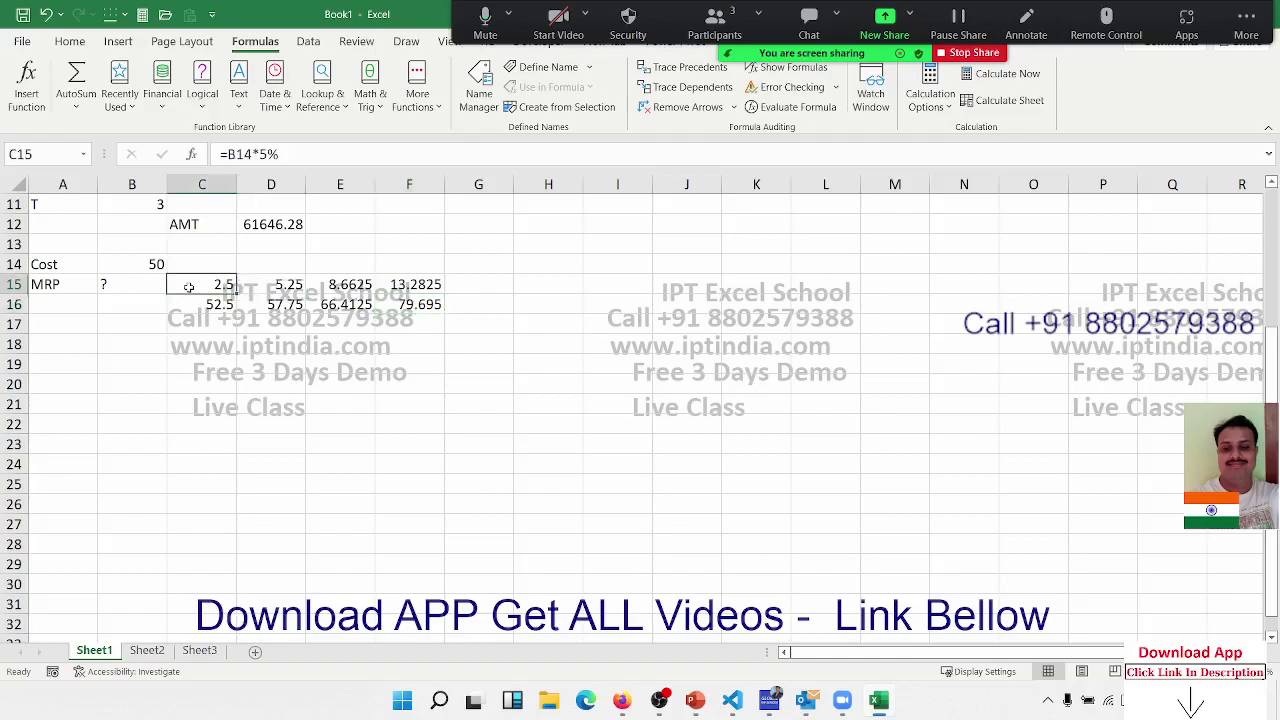
{"action": "double_click", "coordinate": [190, 288]}
{"action": "key", "text": "Escape"}
{"action": "double_click", "coordinate": [199, 301]}
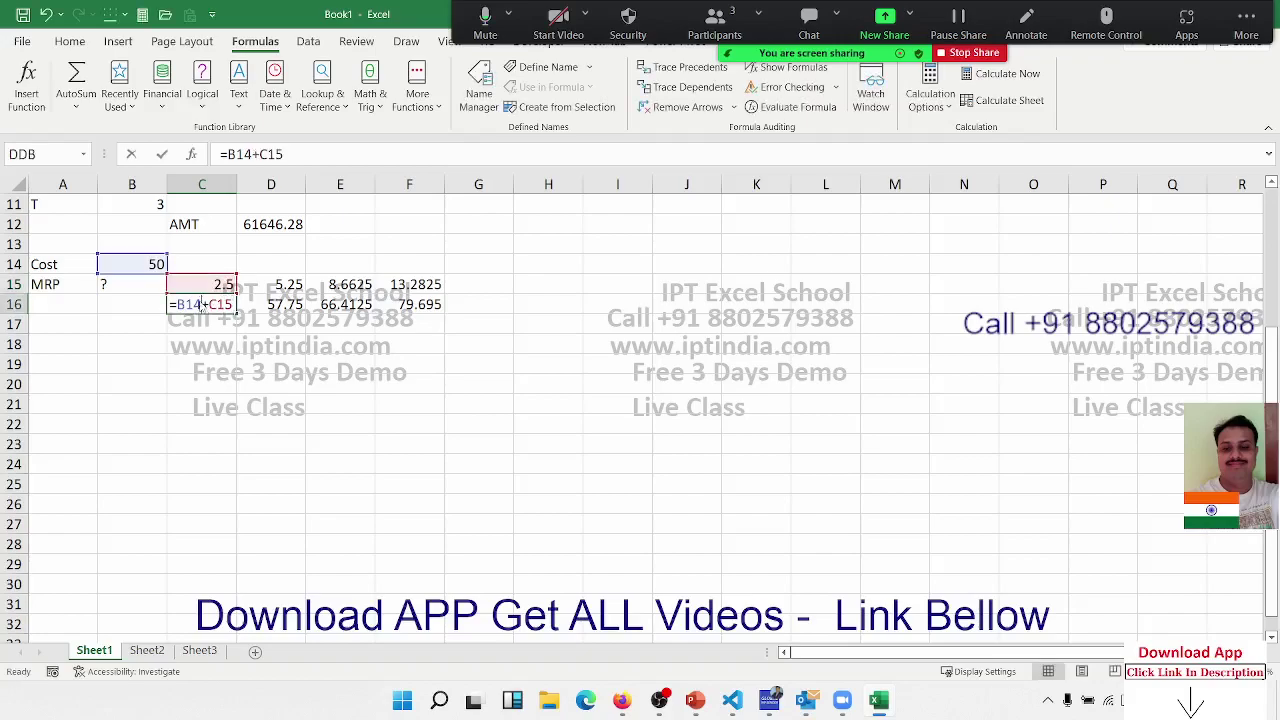
{"action": "key", "text": "Escape"}
{"action": "double_click", "coordinate": [287, 284]}
{"action": "key", "text": "Escape"}
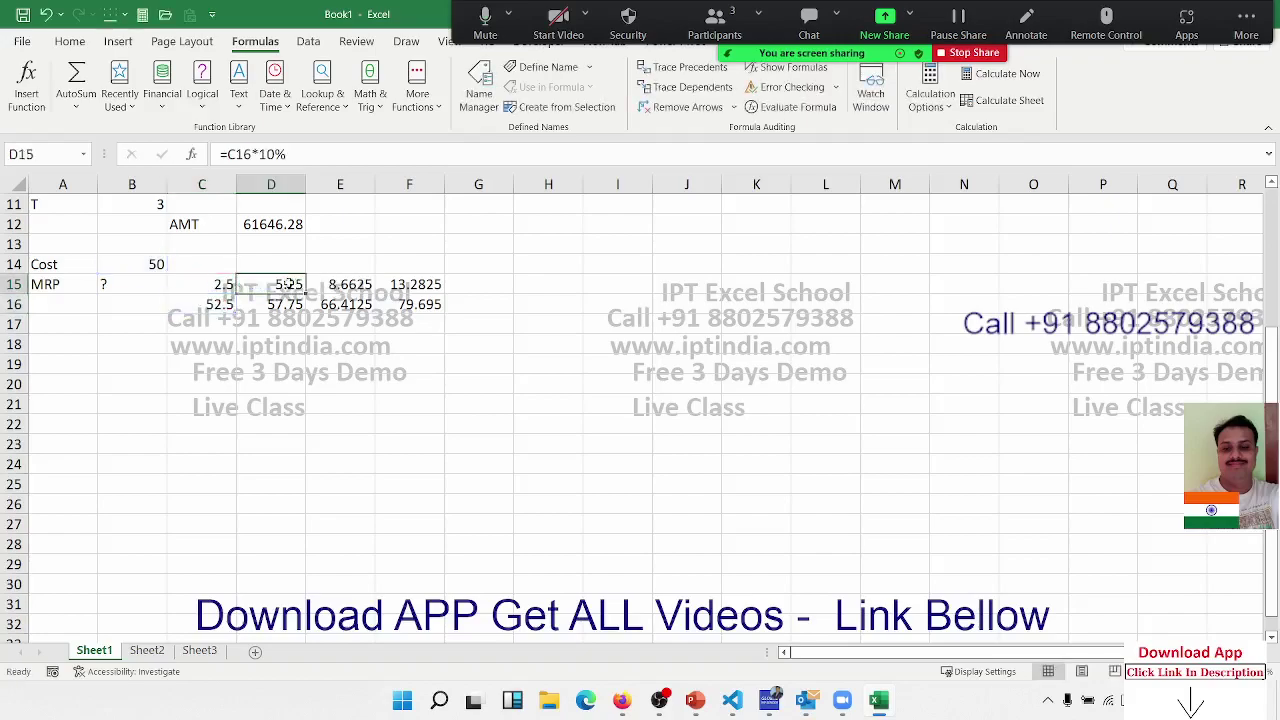
{"action": "left_click", "coordinate": [139, 260]}
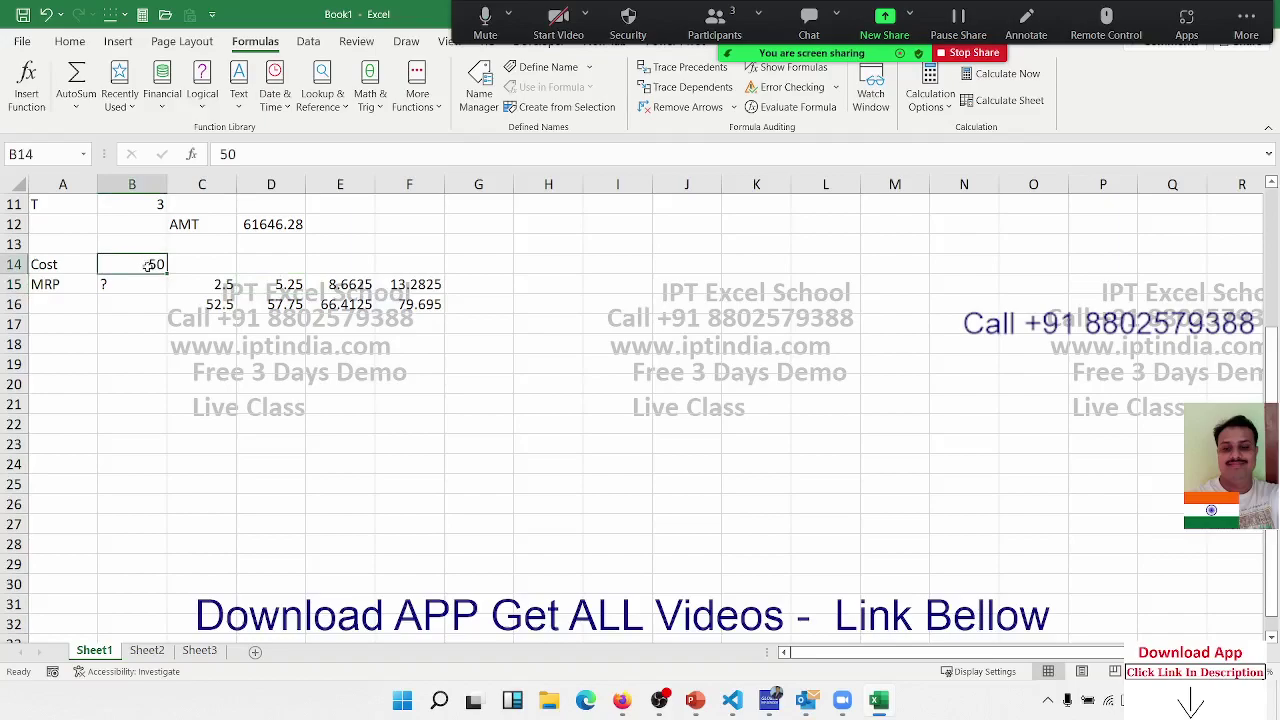
{"action": "left_click", "coordinate": [226, 287]}
{"action": "left_click", "coordinate": [226, 312]}
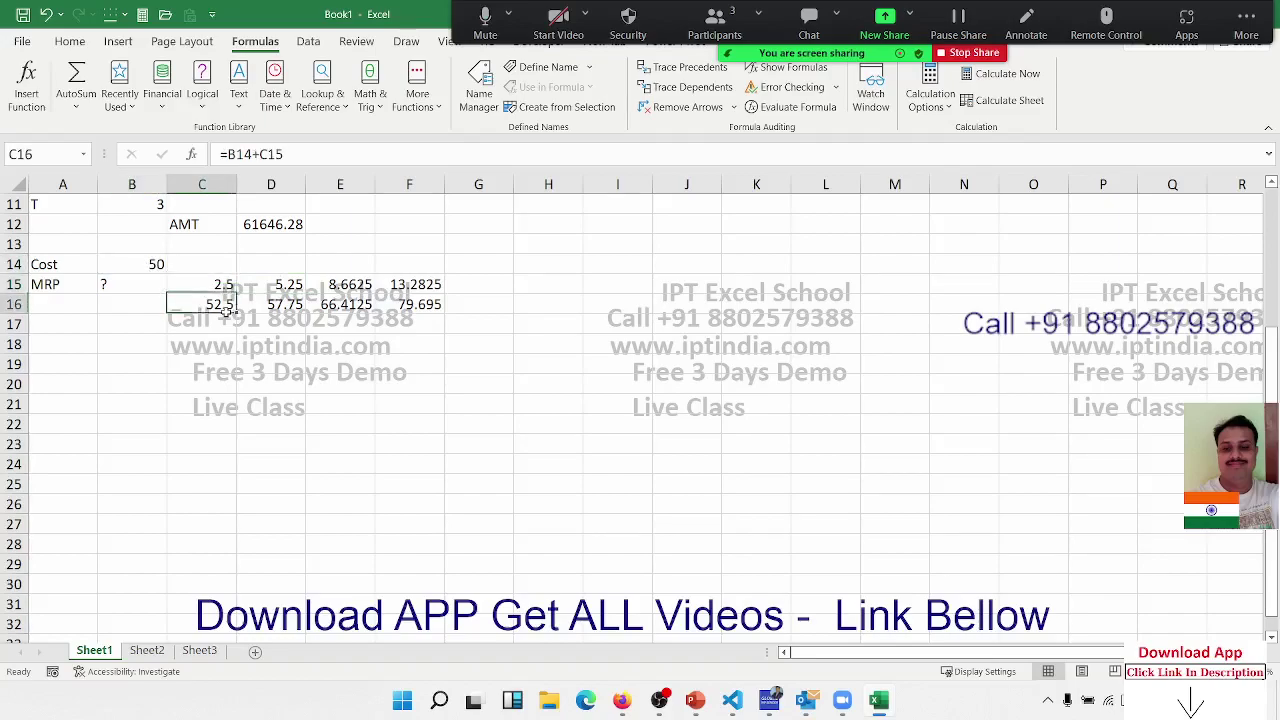
{"action": "key", "text": "Up"}
{"action": "key", "text": "Right"}
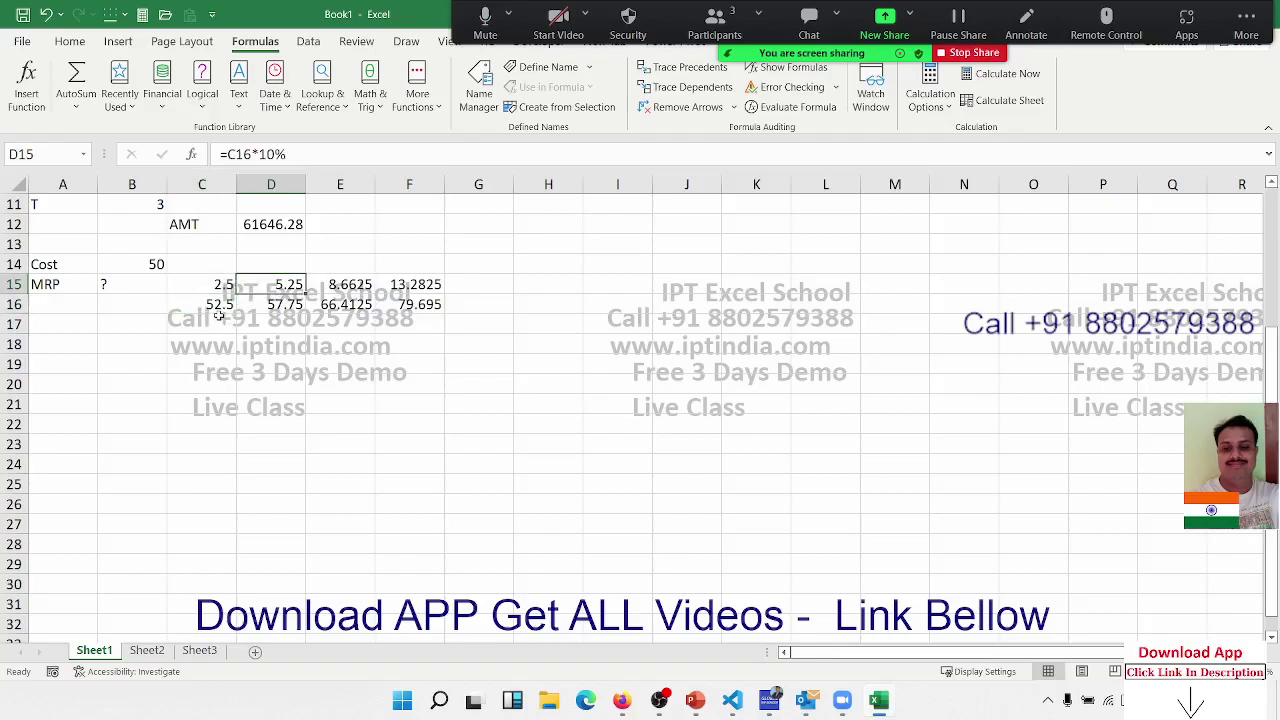
{"action": "left_click", "coordinate": [226, 322]}
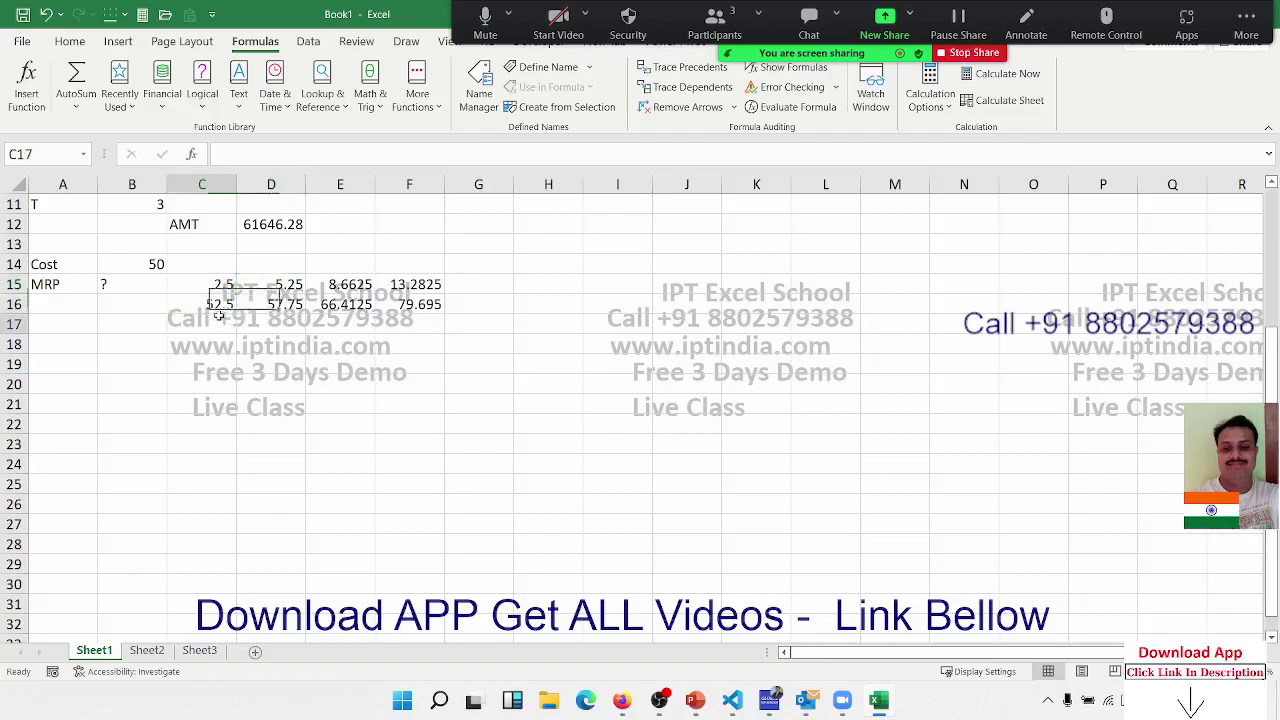
{"action": "left_click", "coordinate": [328, 301]}
{"action": "left_click", "coordinate": [334, 287]}
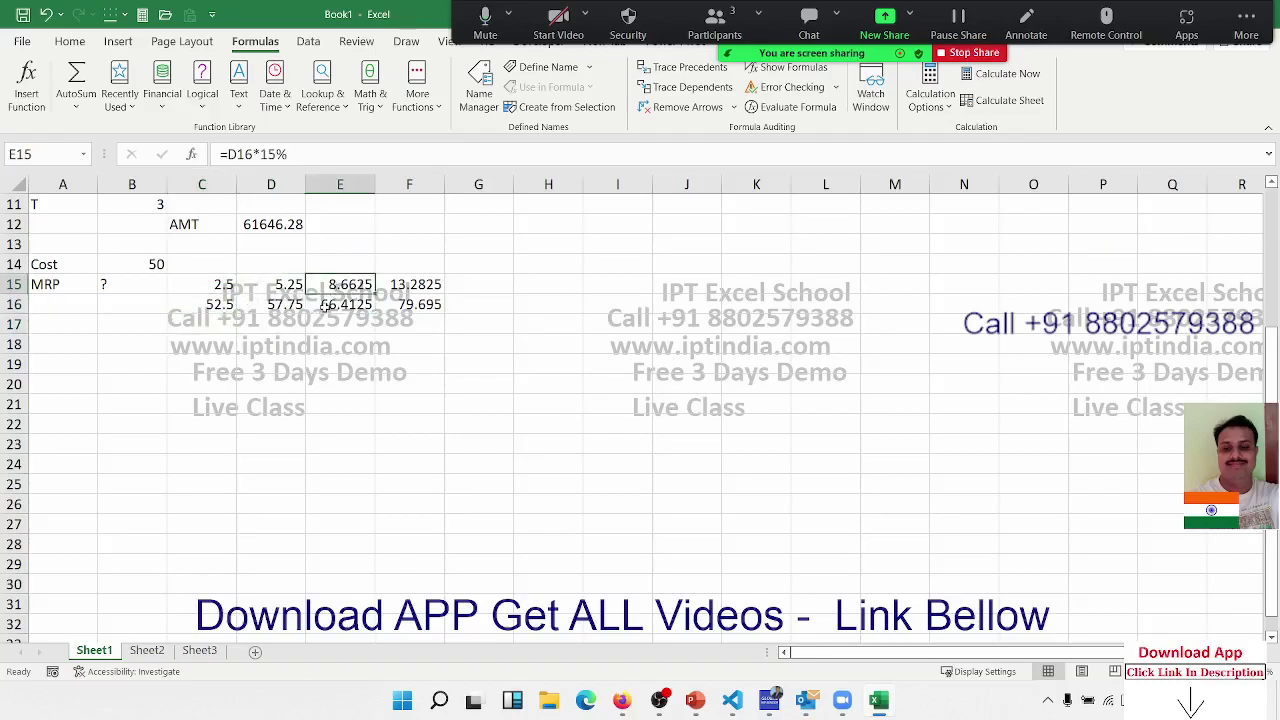
{"action": "left_click", "coordinate": [326, 306]}
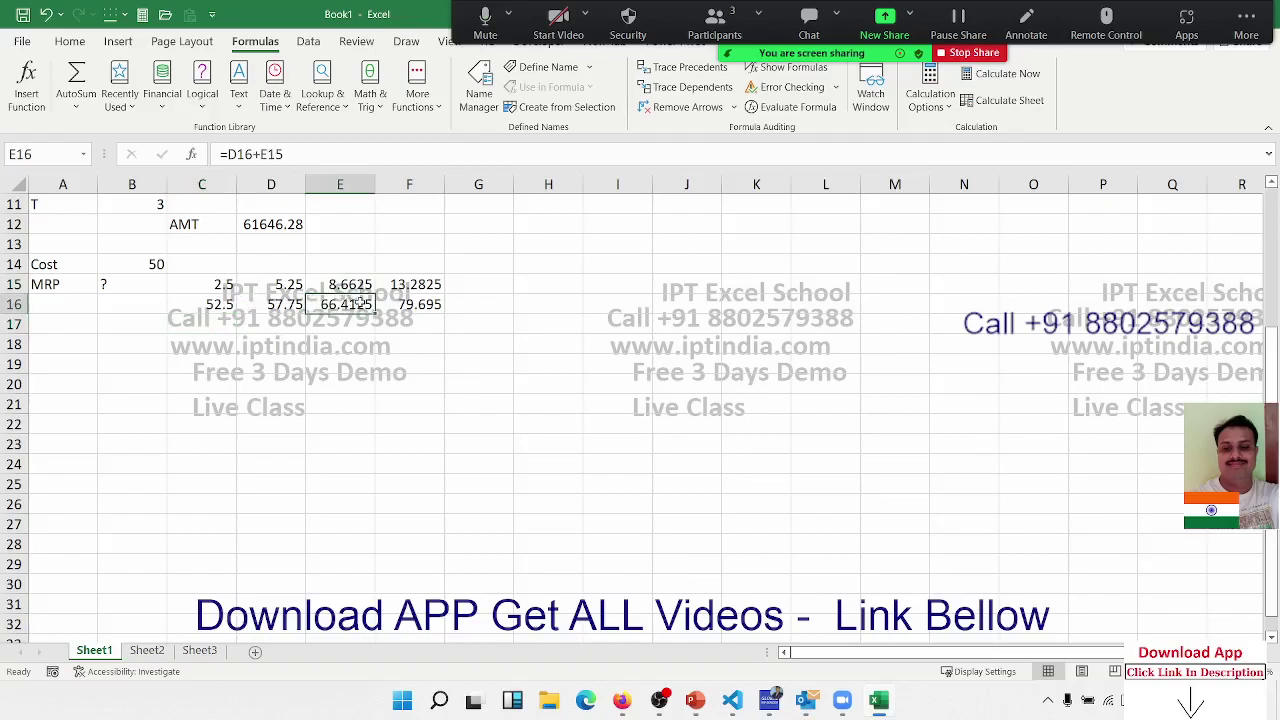
{"action": "mouse_move", "coordinate": [194, 284]}
{"action": "left_mouse_down"}
{"action": "mouse_move", "coordinate": [436, 288]}
{"action": "mouse_move", "coordinate": [430, 305]}
{"action": "left_mouse_up"}
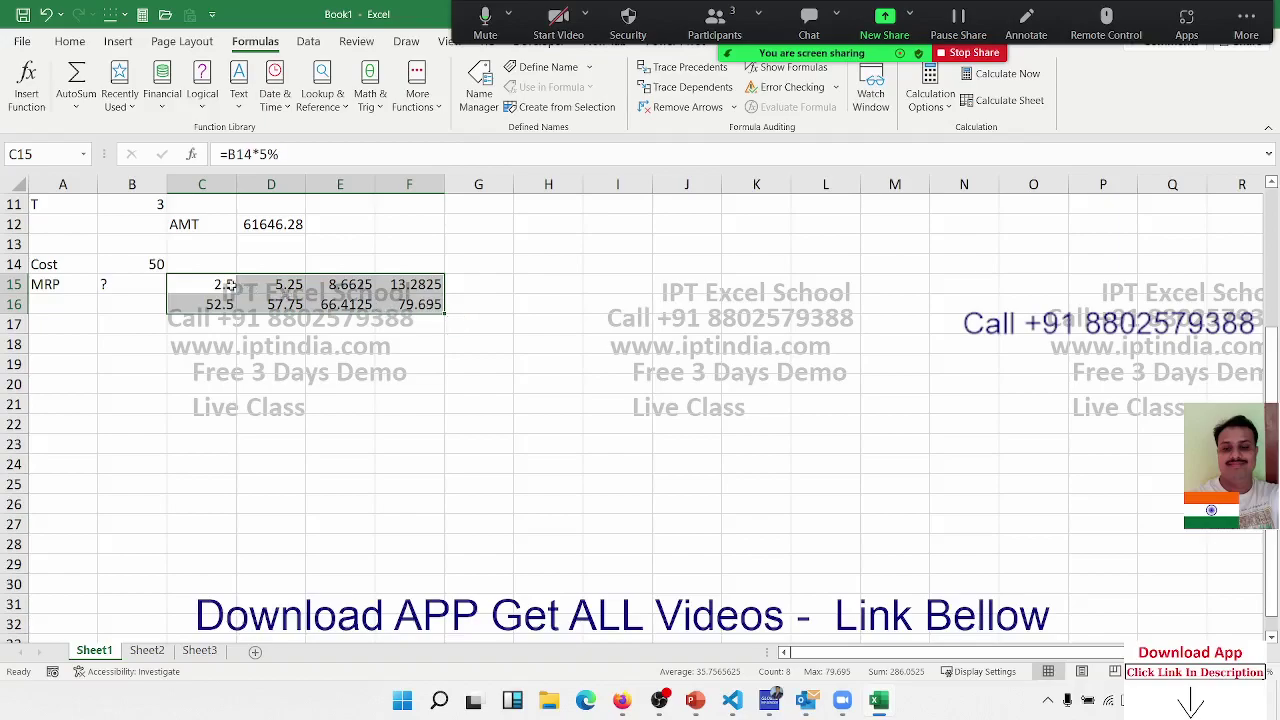
- Inspect the percentage and running-total formulas in the MRP calculation block C15:F16
{"action": "left_click_drag", "start_coordinate": [215, 286], "coordinate": [370, 305]}
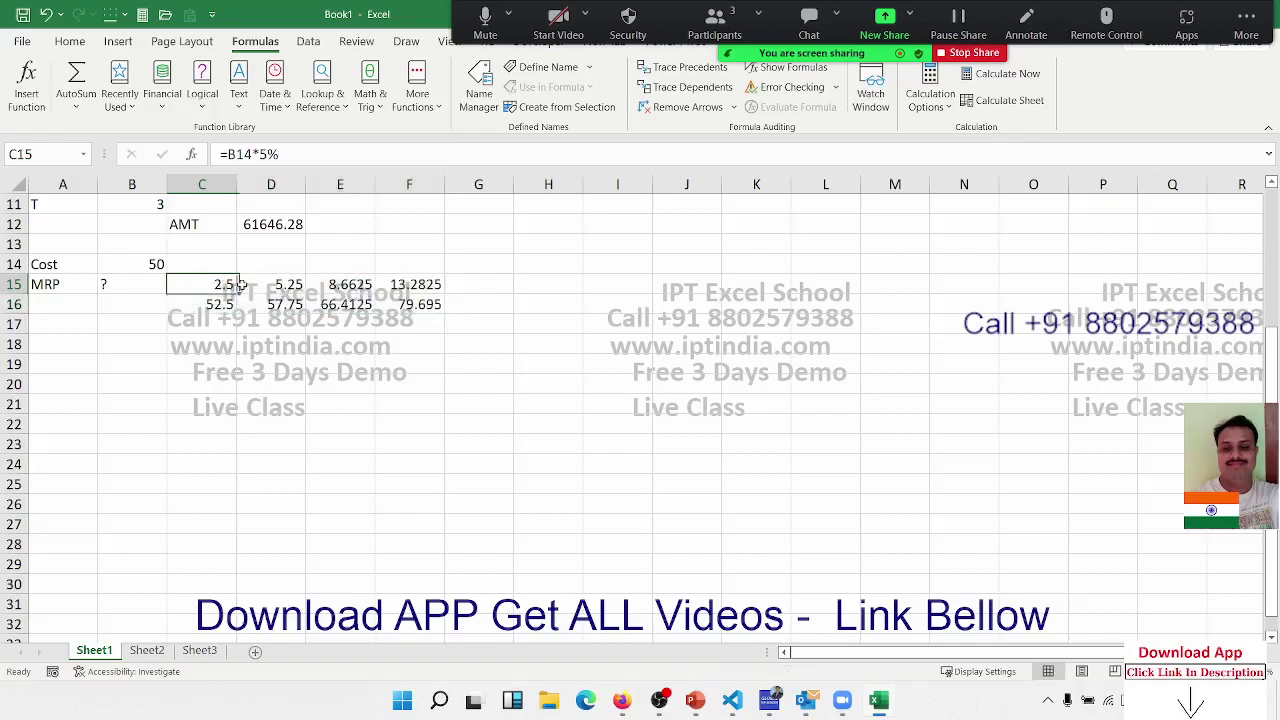
{"action": "left_click", "coordinate": [101, 289]}
{"action": "left_click_drag", "start_coordinate": [212, 291], "coordinate": [400, 303]}
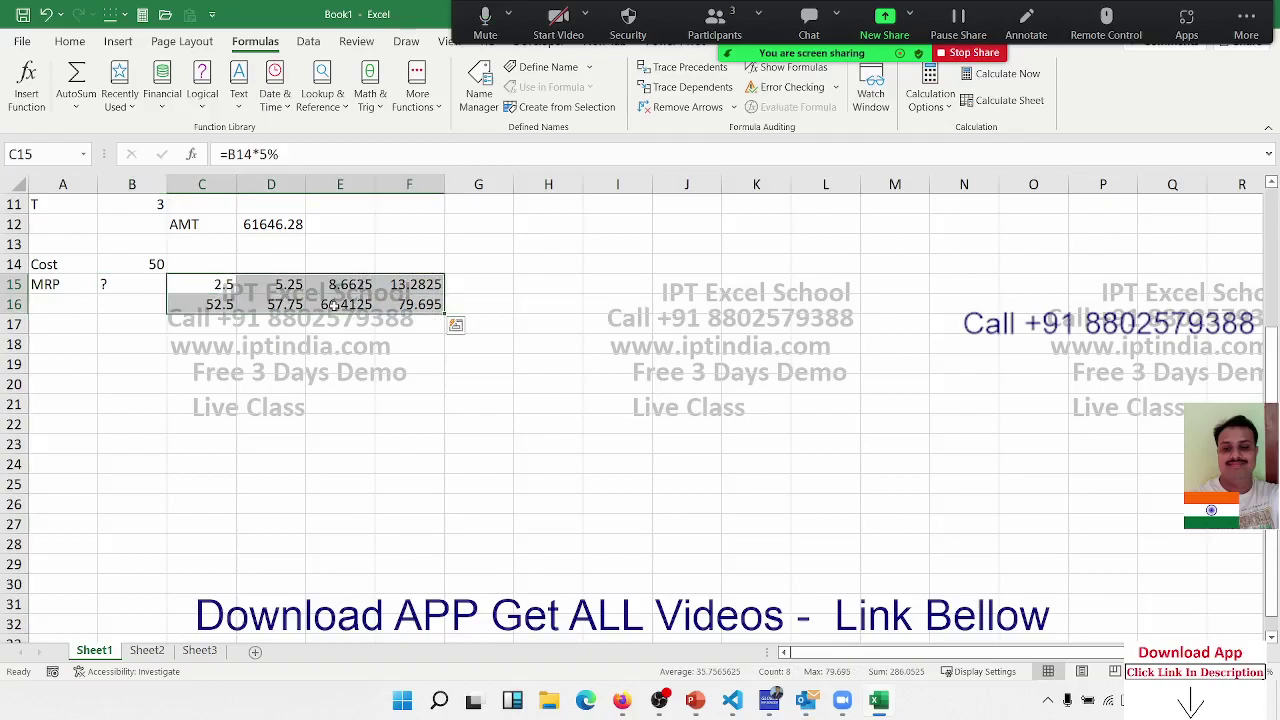
{"action": "left_click_drag", "start_coordinate": [218, 287], "coordinate": [385, 281]}
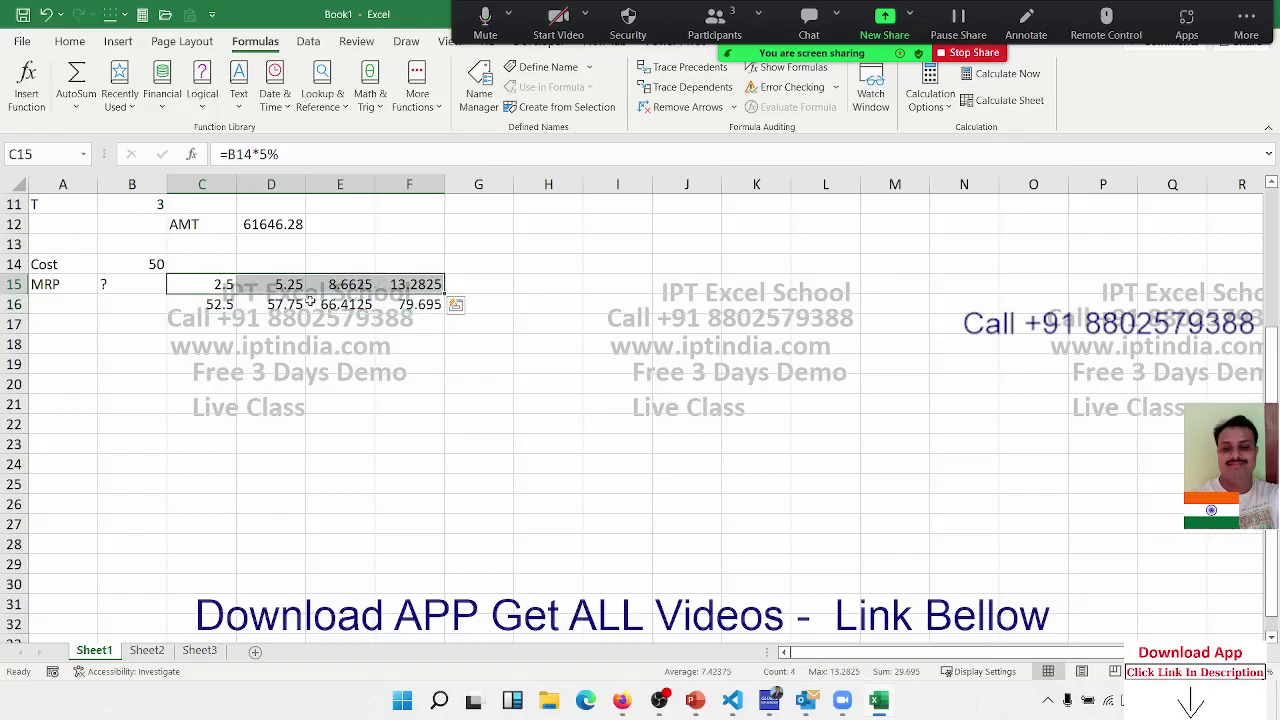
{"action": "left_click_drag", "start_coordinate": [225, 308], "coordinate": [410, 306]}
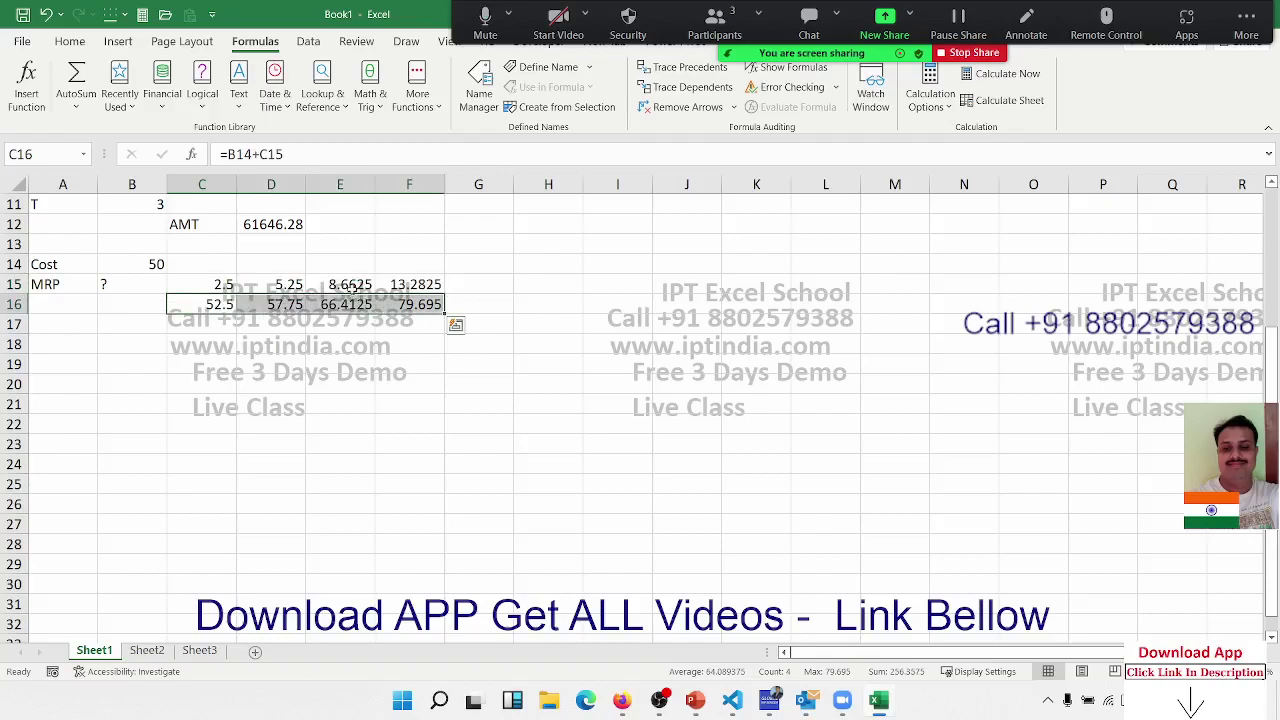
{"action": "left_click", "coordinate": [352, 288]}
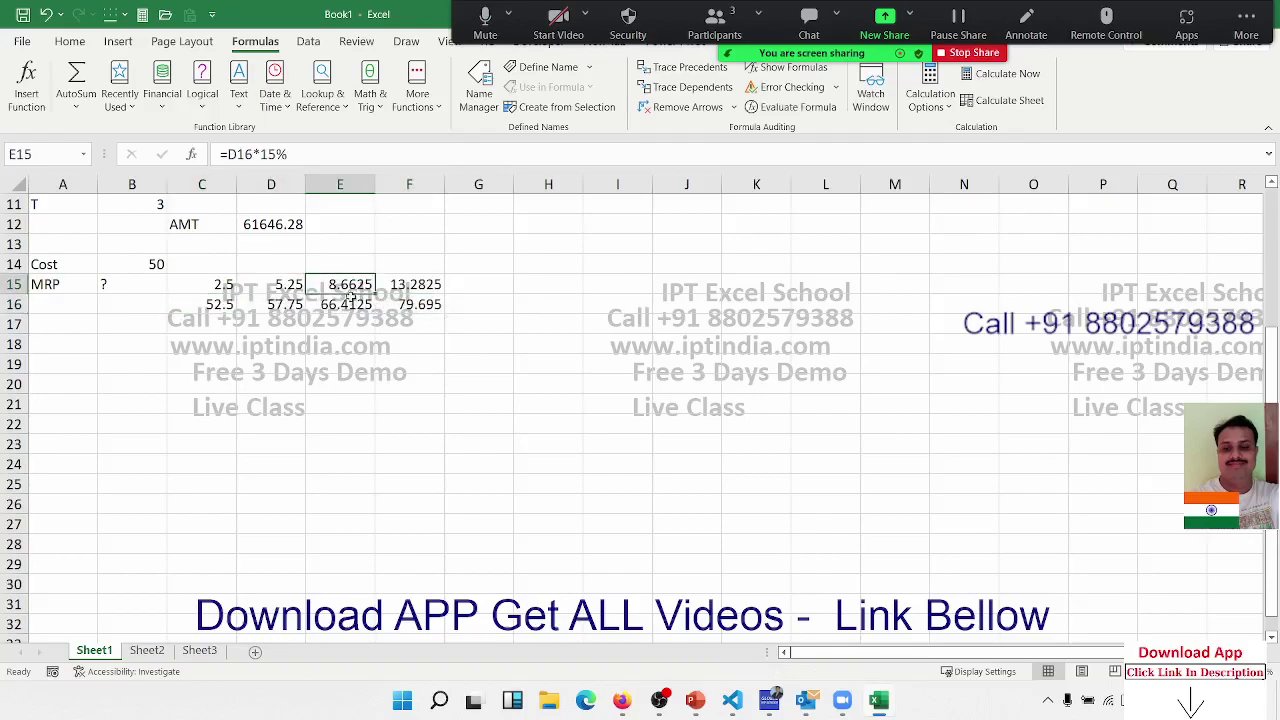
{"action": "left_click", "coordinate": [349, 307]}
{"action": "left_click", "coordinate": [425, 305]}
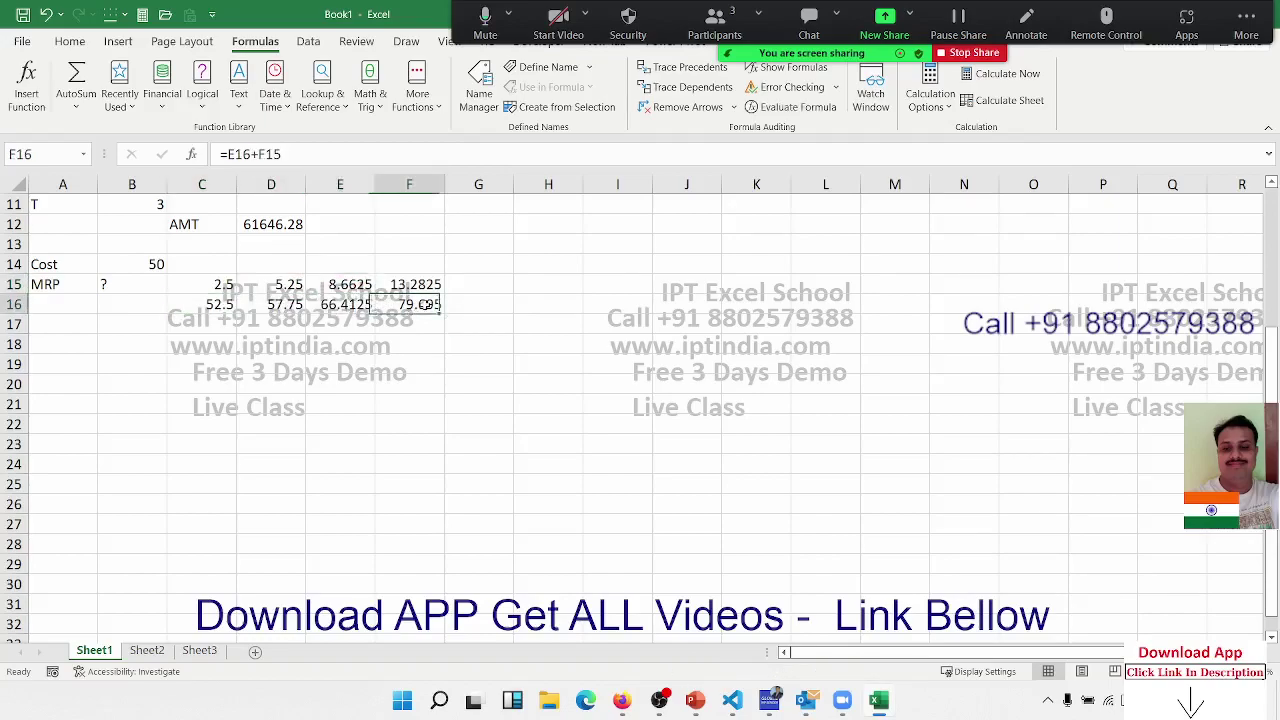
{"action": "left_click", "coordinate": [210, 308]}
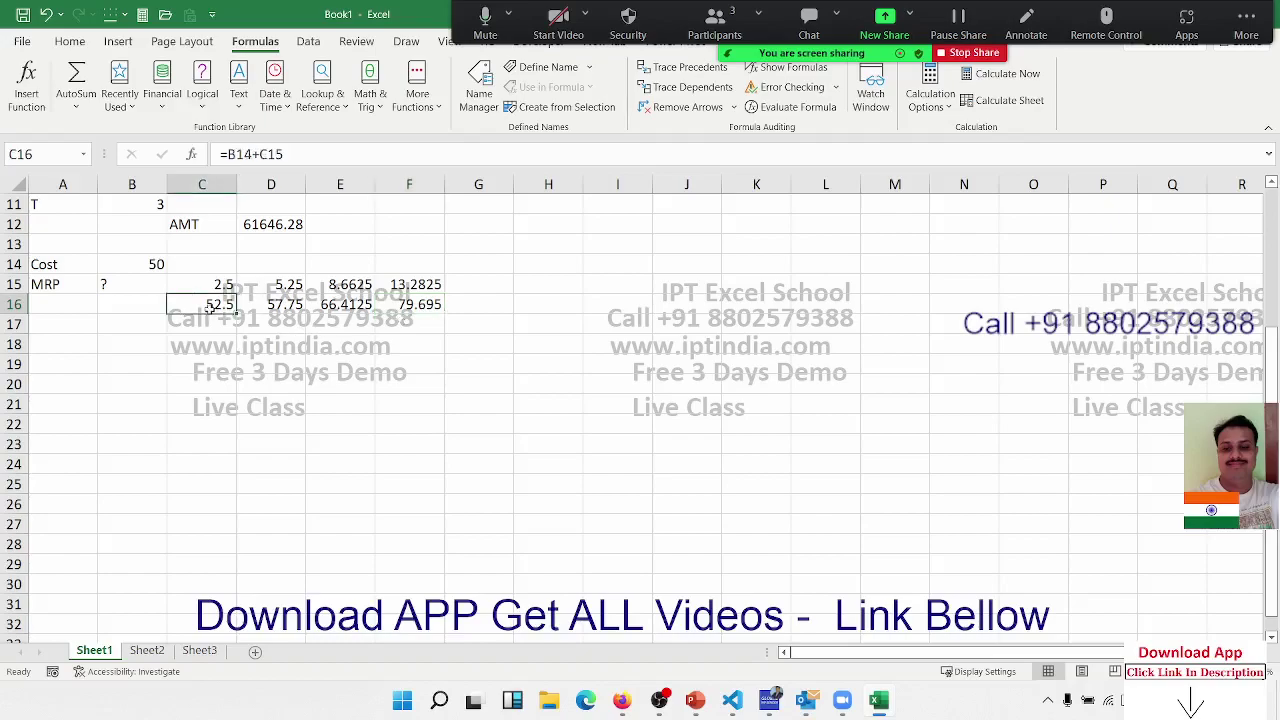
- Review C15's B14*5% formula, leaving it unchanged
{"action": "double_click", "coordinate": [210, 308]}
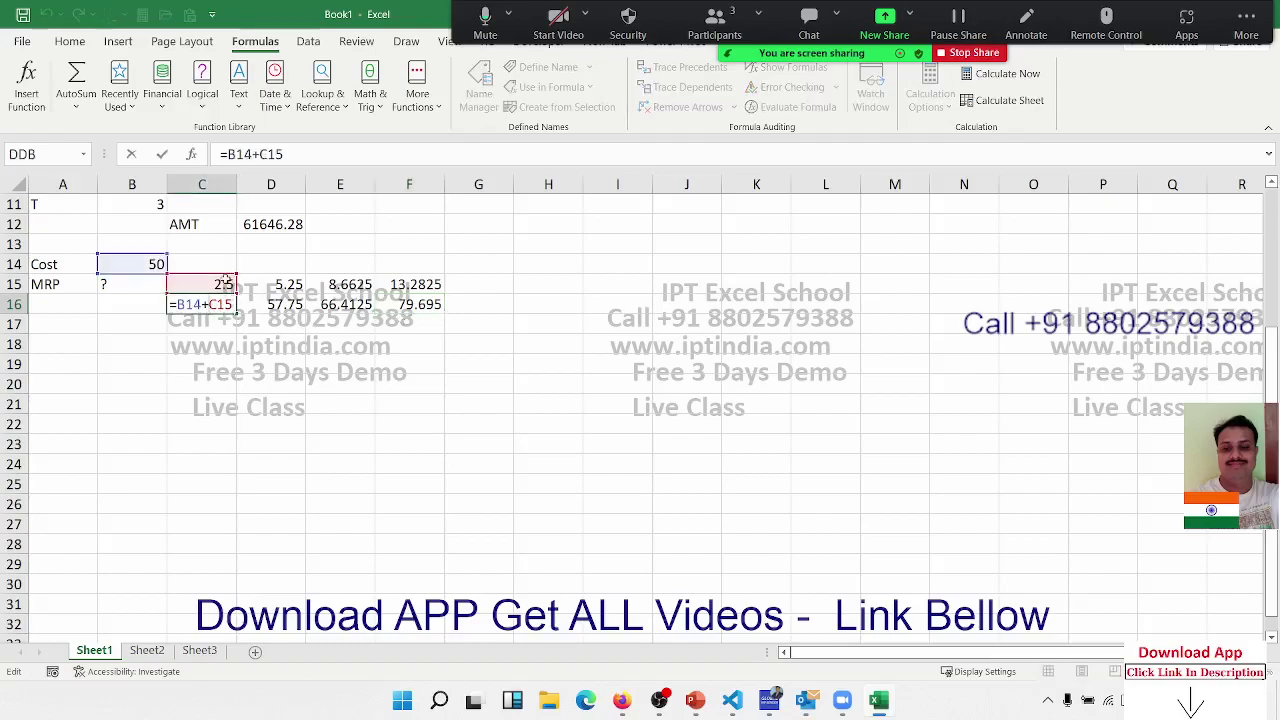
{"action": "left_click", "coordinate": [226, 284]}
{"action": "double_click", "coordinate": [226, 284]}
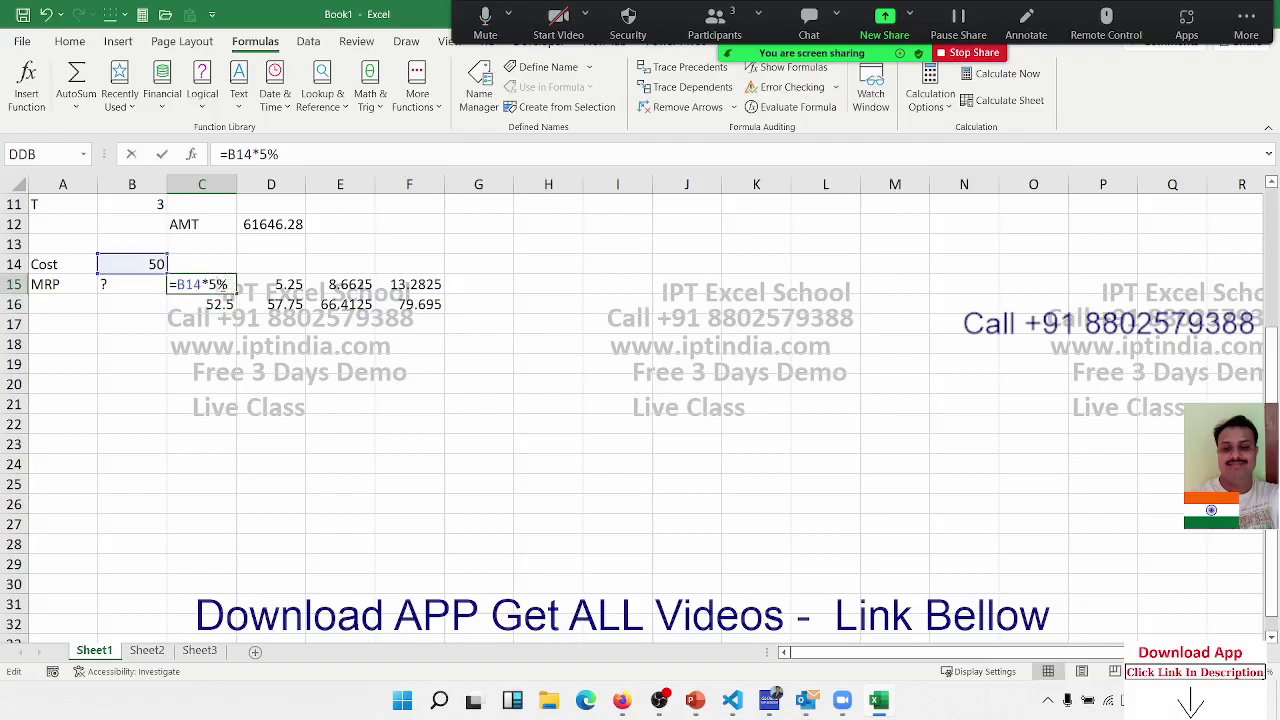
{"action": "left_click_drag", "start_coordinate": [176, 284], "coordinate": [230, 284]}
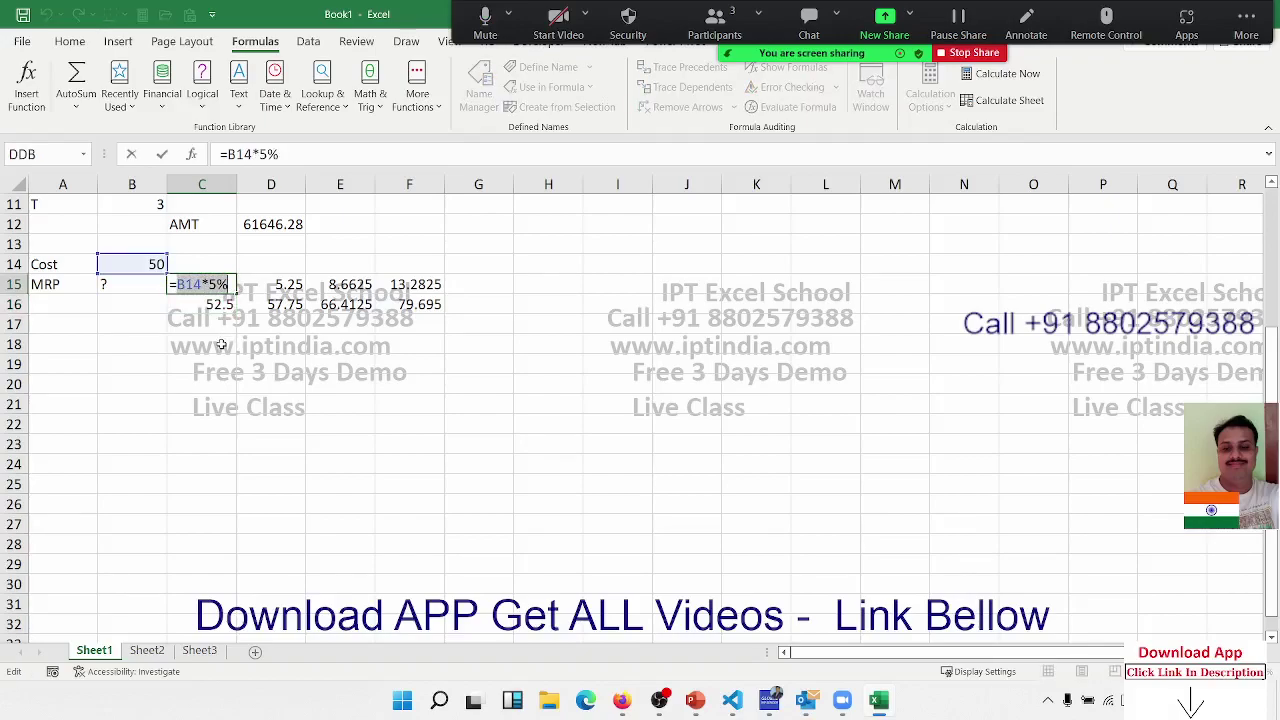
{"action": "key", "text": "ctrl+Return"}
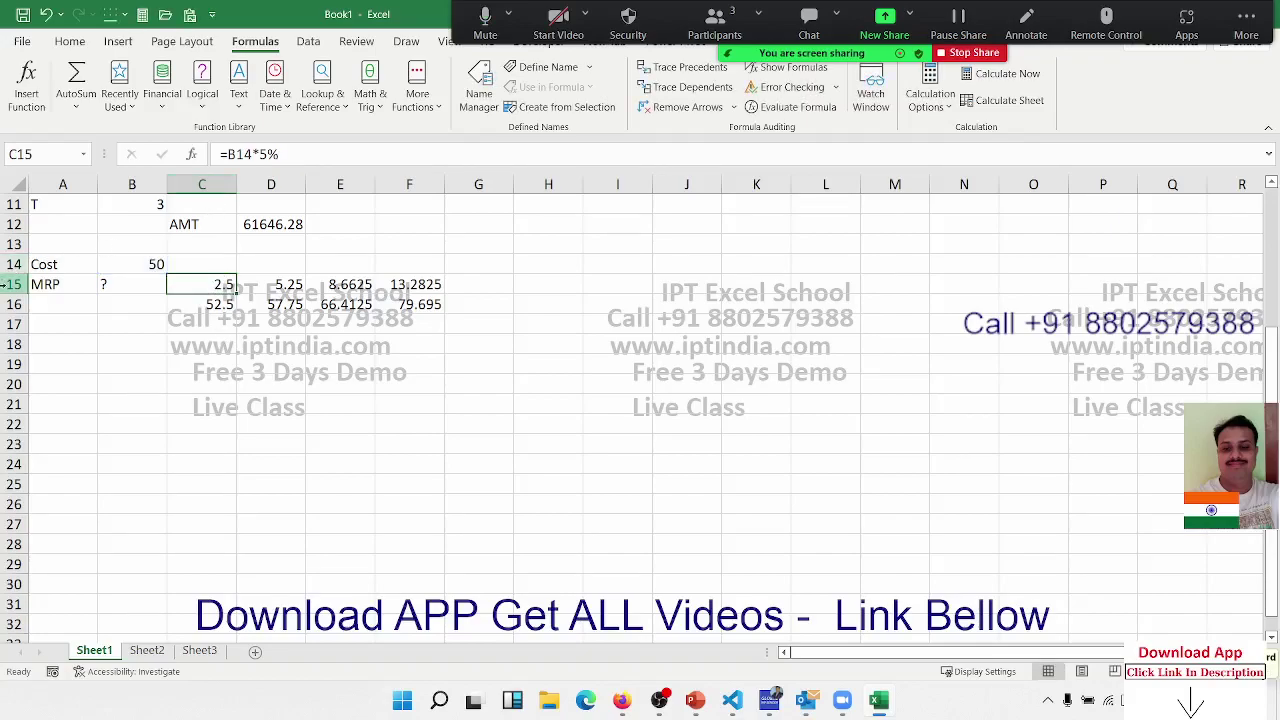
- Change C16 to =B14+(B14*5%) and clear the 5% value in C15
{"action": "double_click", "coordinate": [181, 304]}
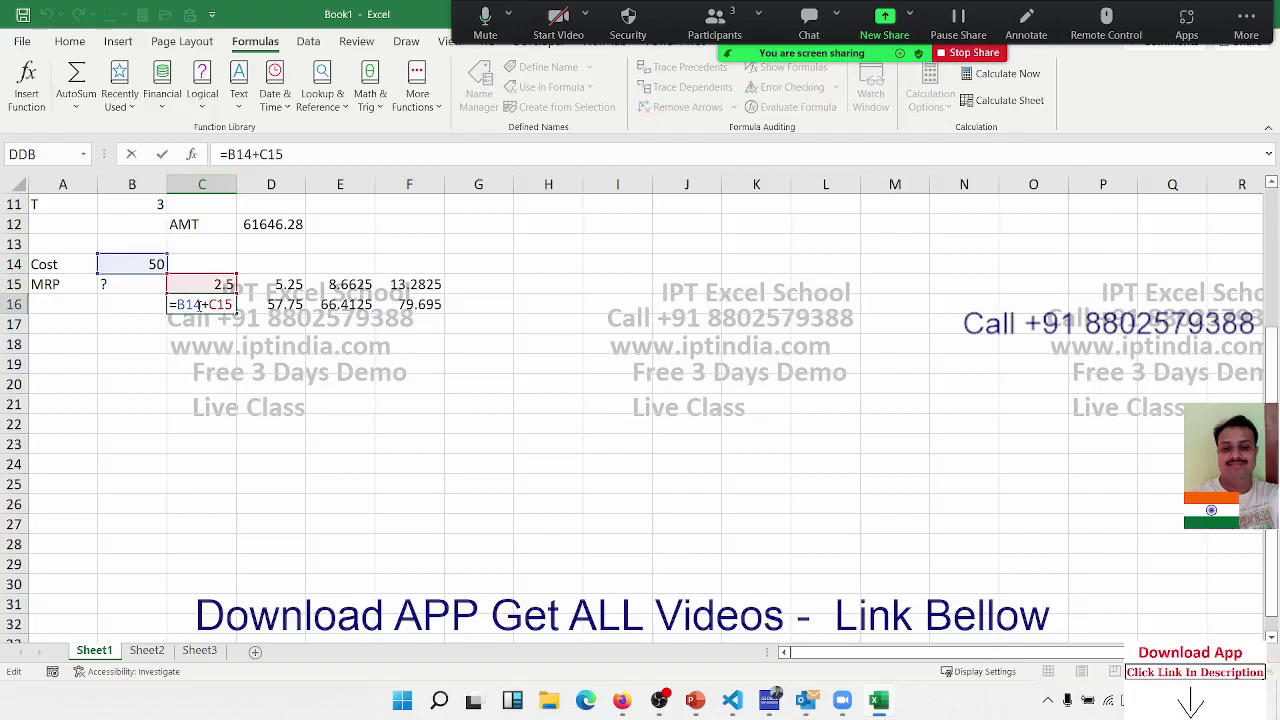
{"action": "left_click_drag", "start_coordinate": [209, 304], "coordinate": [240, 304]}
{"action": "key", "text": "BackSpace"}
{"action": "type", "text": "("}
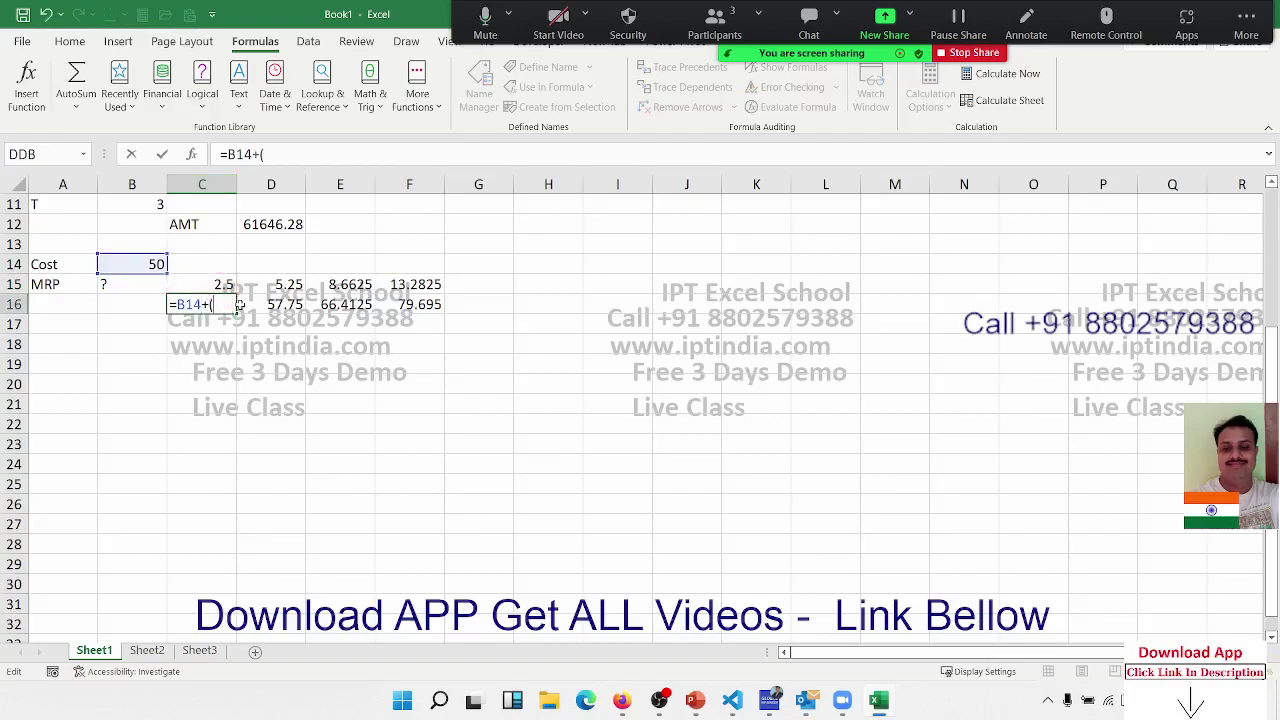
{"action": "type", "text": "B14*5%"}
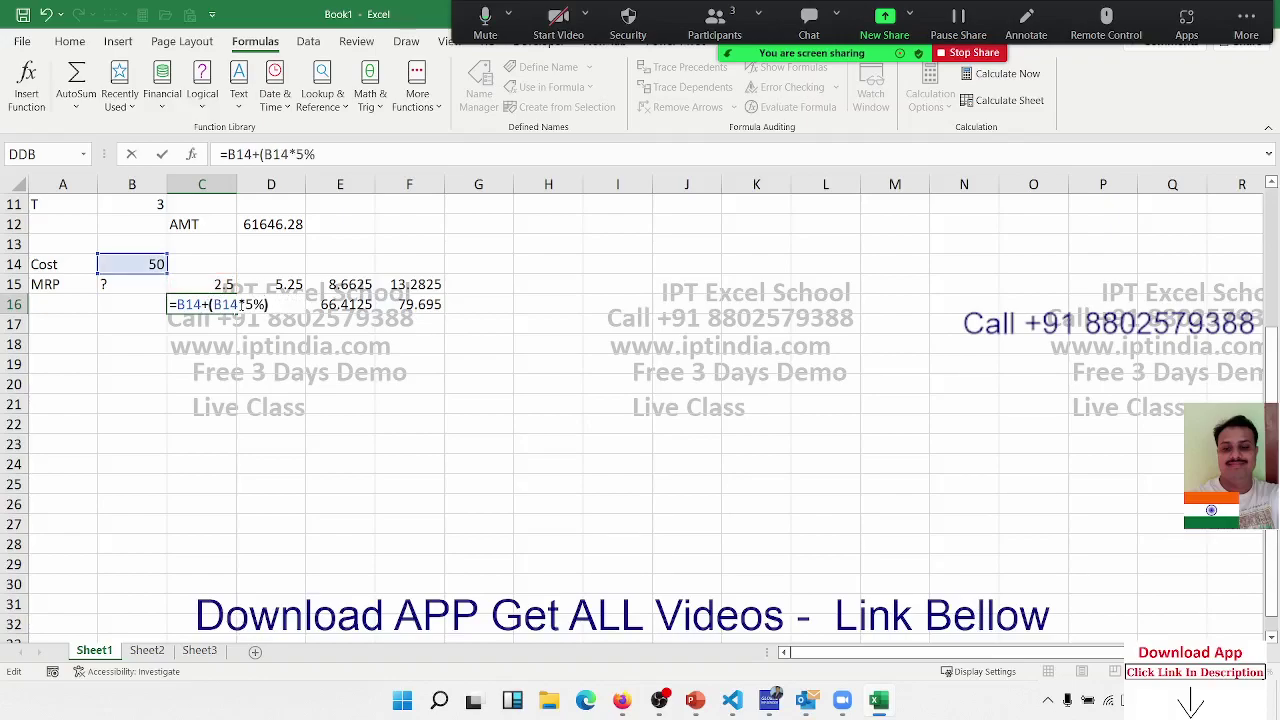
{"action": "type", "text": ")"}
{"action": "key", "text": "Return"}
{"action": "key", "text": "Up"}
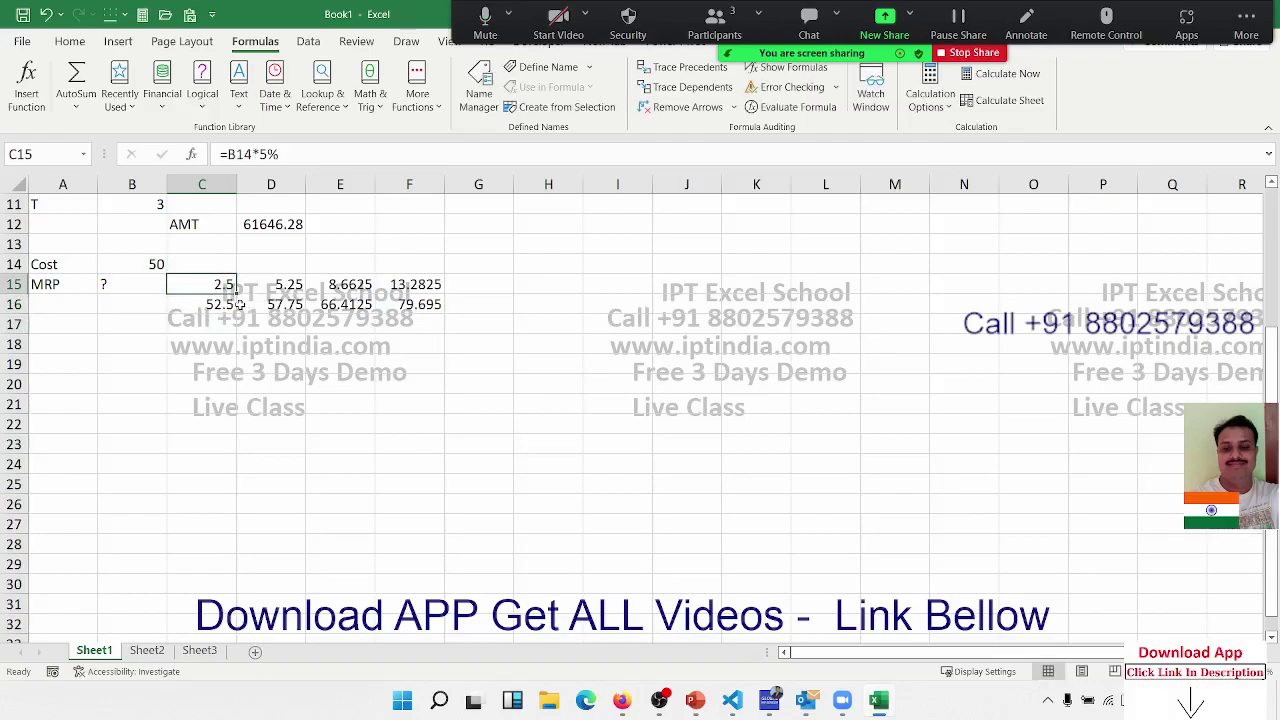
{"action": "key", "text": "Delete"}
- Check D15's formula, then reopen C16's formula for reuse
{"action": "key", "text": "Right"}
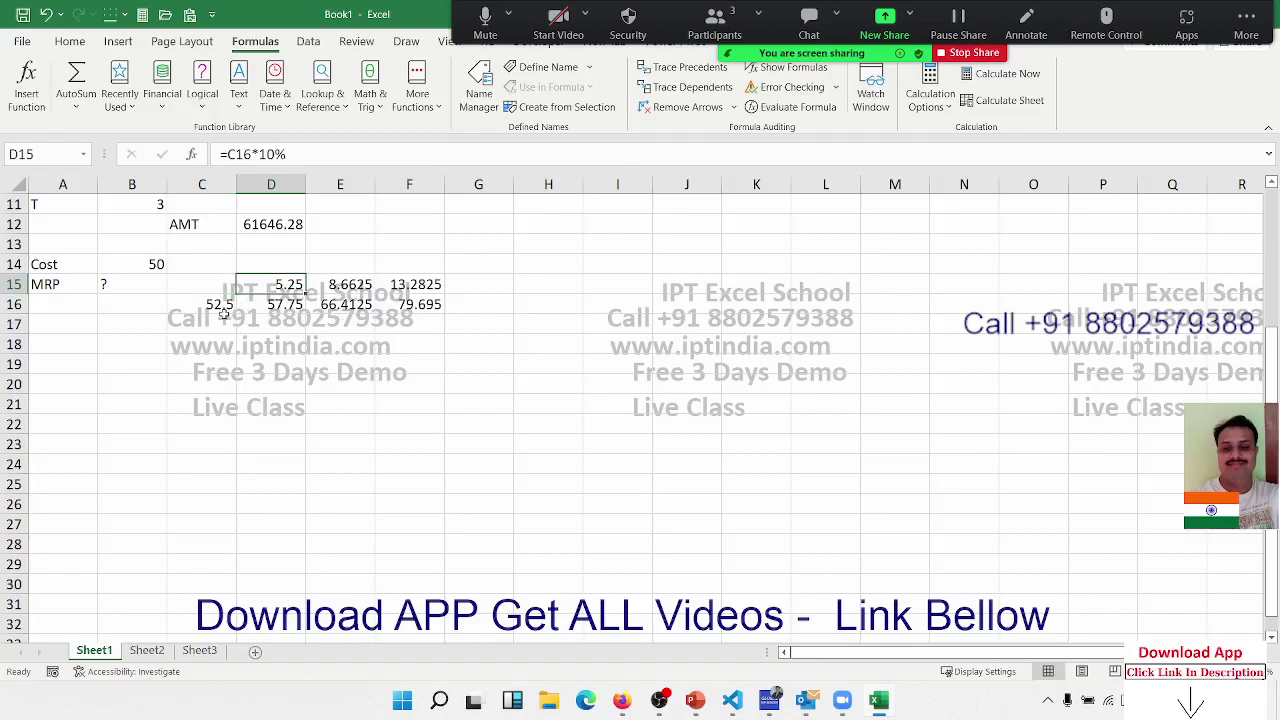
{"action": "key", "text": "F2"}
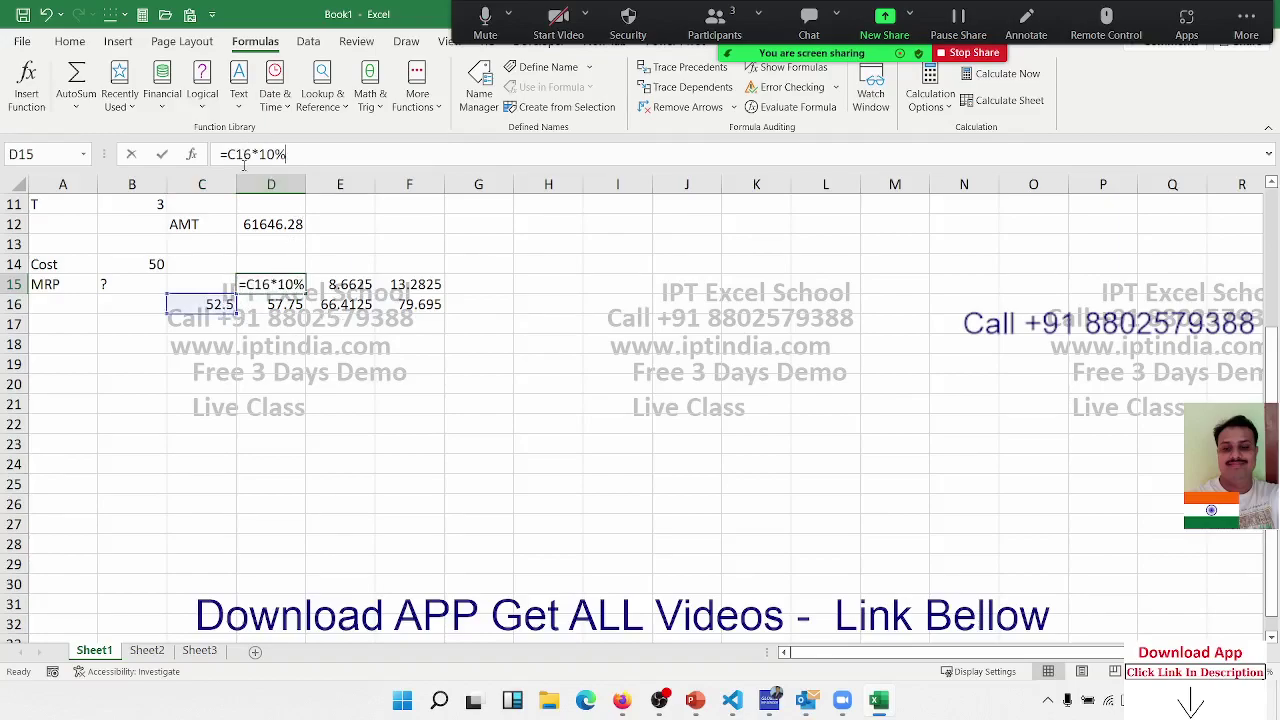
{"action": "key", "text": "Escape"}
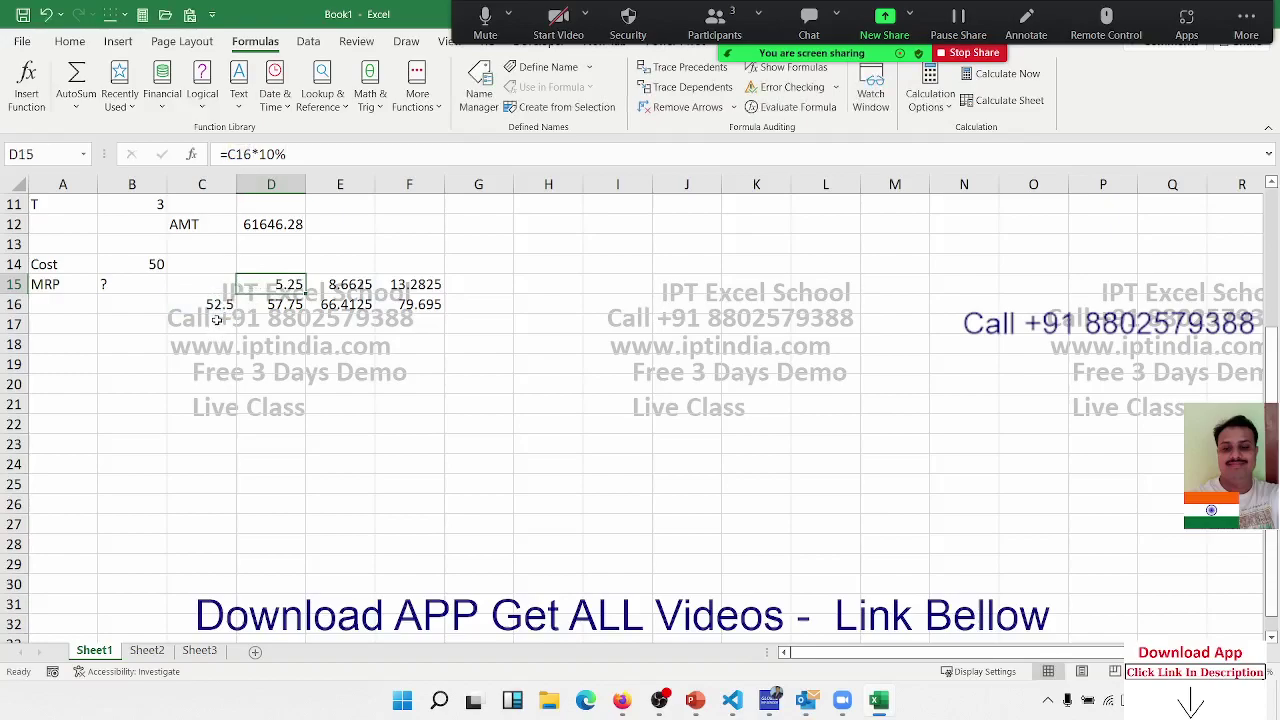
{"action": "left_click", "coordinate": [214, 305]}
{"action": "key", "text": "F2"}
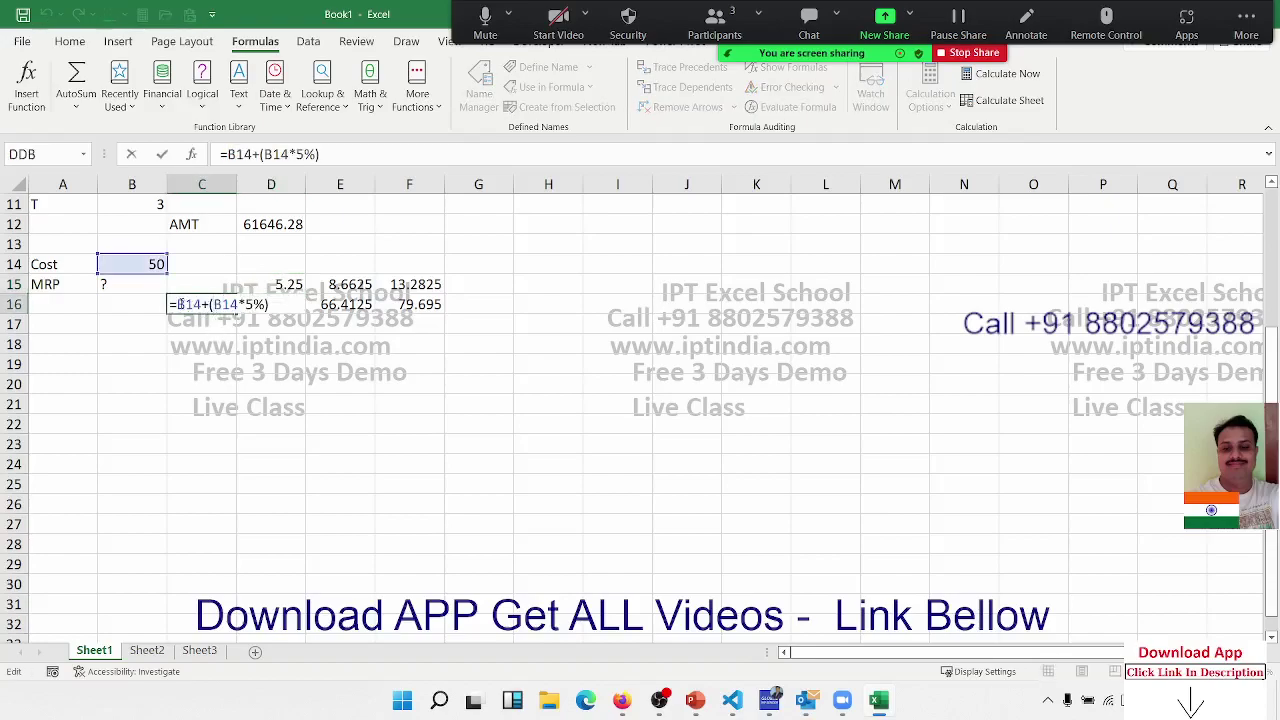
- Rewrite D15 as =(B14+(B14*5%))*10%, replacing its C16 reference
{"action": "left_click_drag", "start_coordinate": [178, 304], "coordinate": [270, 305]}
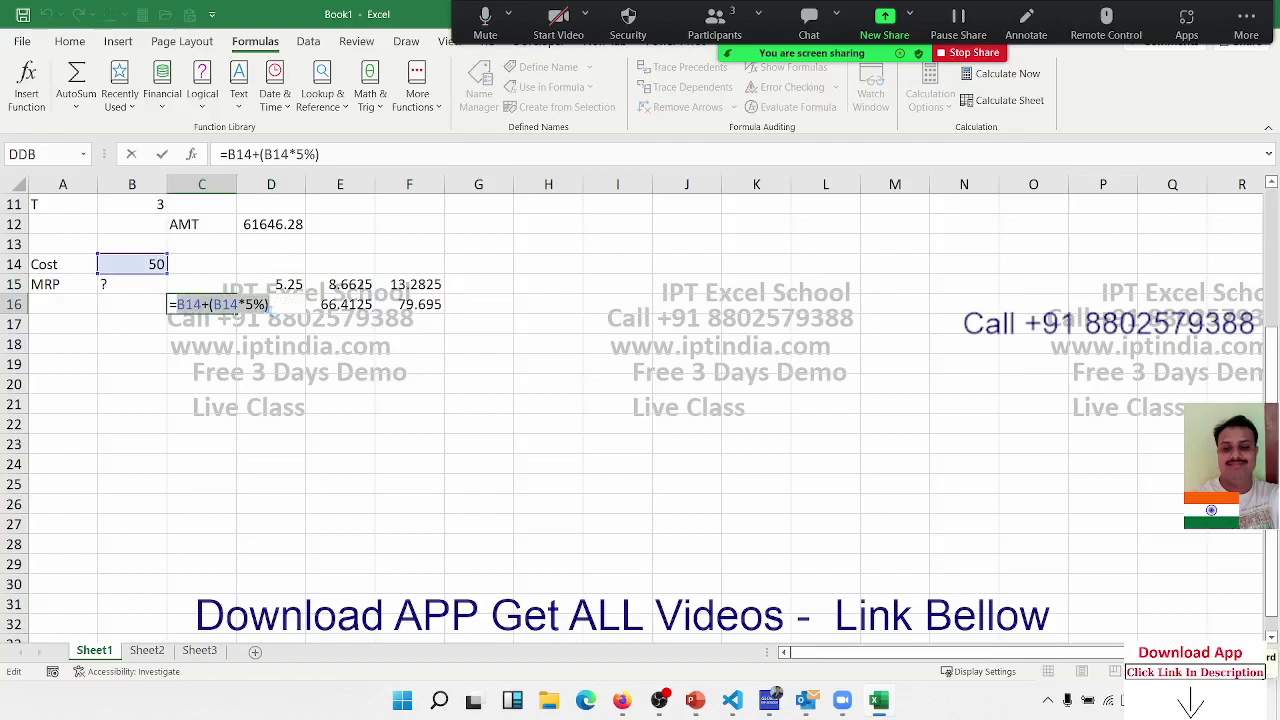
{"action": "key", "text": "Escape"}
{"action": "double_click", "coordinate": [285, 285]}
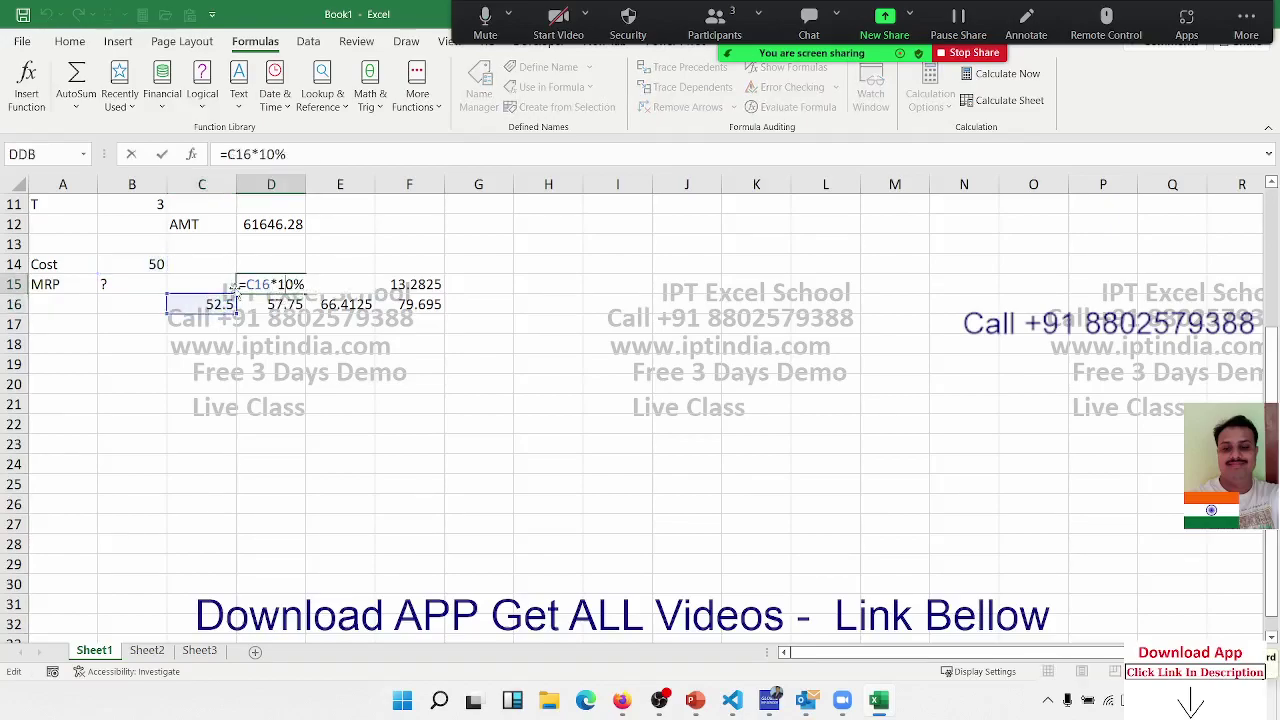
{"action": "left_click_drag", "start_coordinate": [246, 285], "coordinate": [271, 285]}
{"action": "type", "text": "()"}
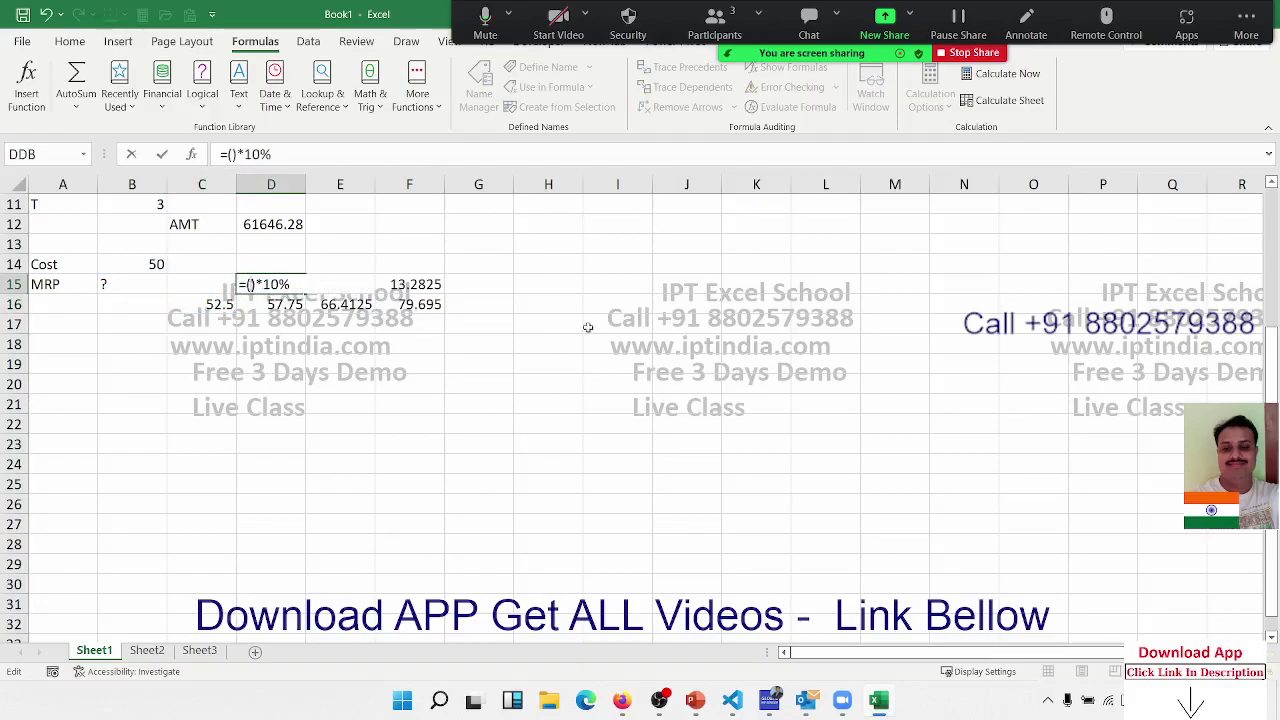
{"action": "type", "text": "B14+(B14*5%)"}
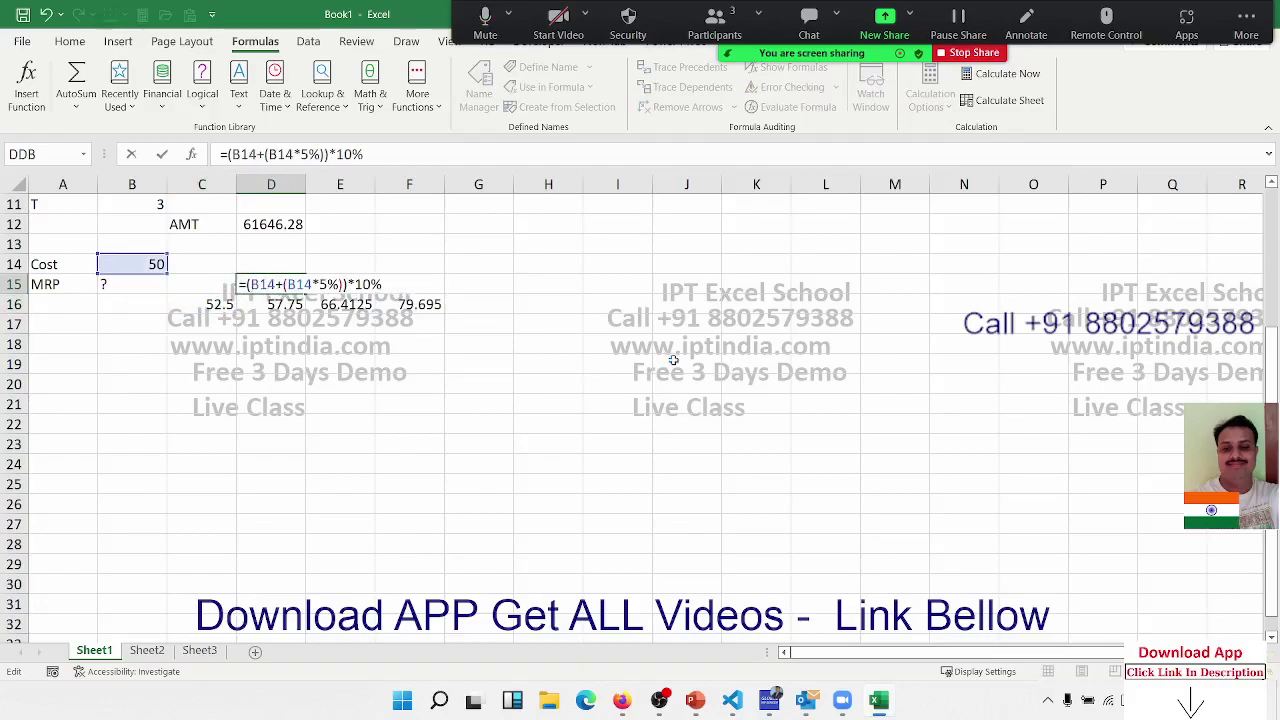
{"action": "key", "text": "Return"}
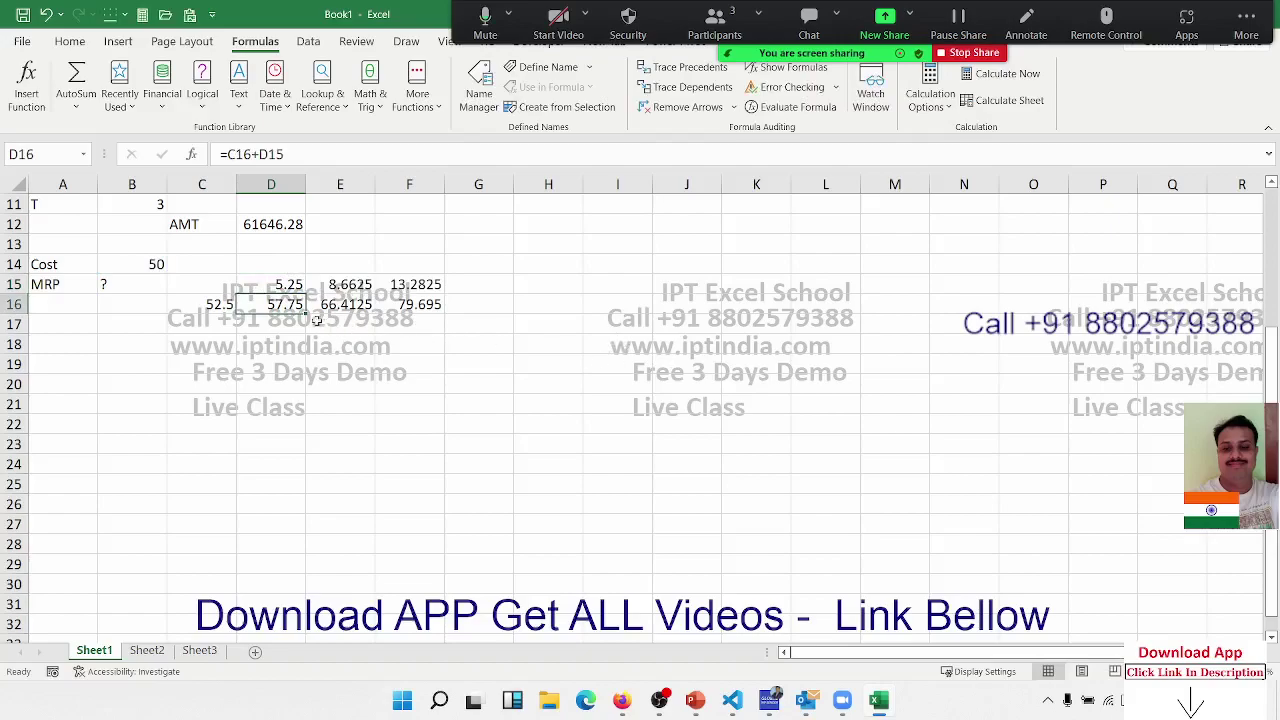
- Rewrite D16 as =(B14+(B14*5%))+D15 and clear the 52.5 from C16
{"action": "double_click", "coordinate": [288, 304]}
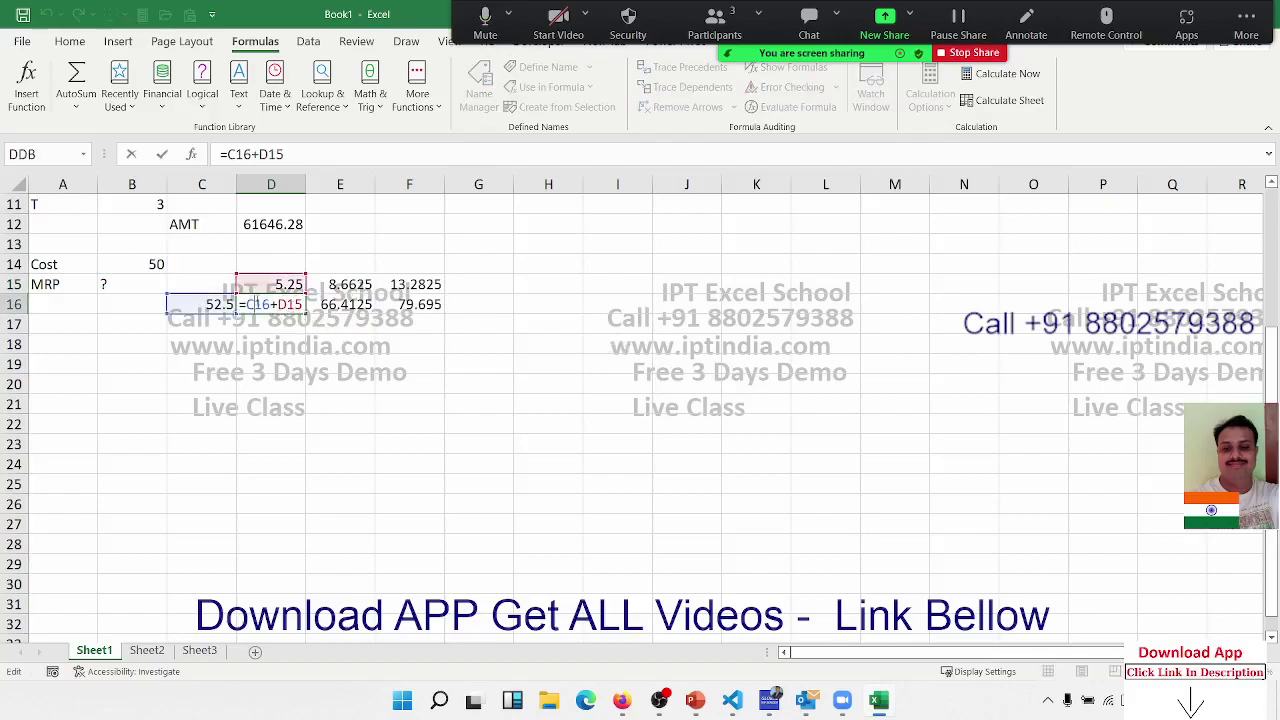
{"action": "double_click", "coordinate": [254, 304]}
{"action": "type", "text": "("}
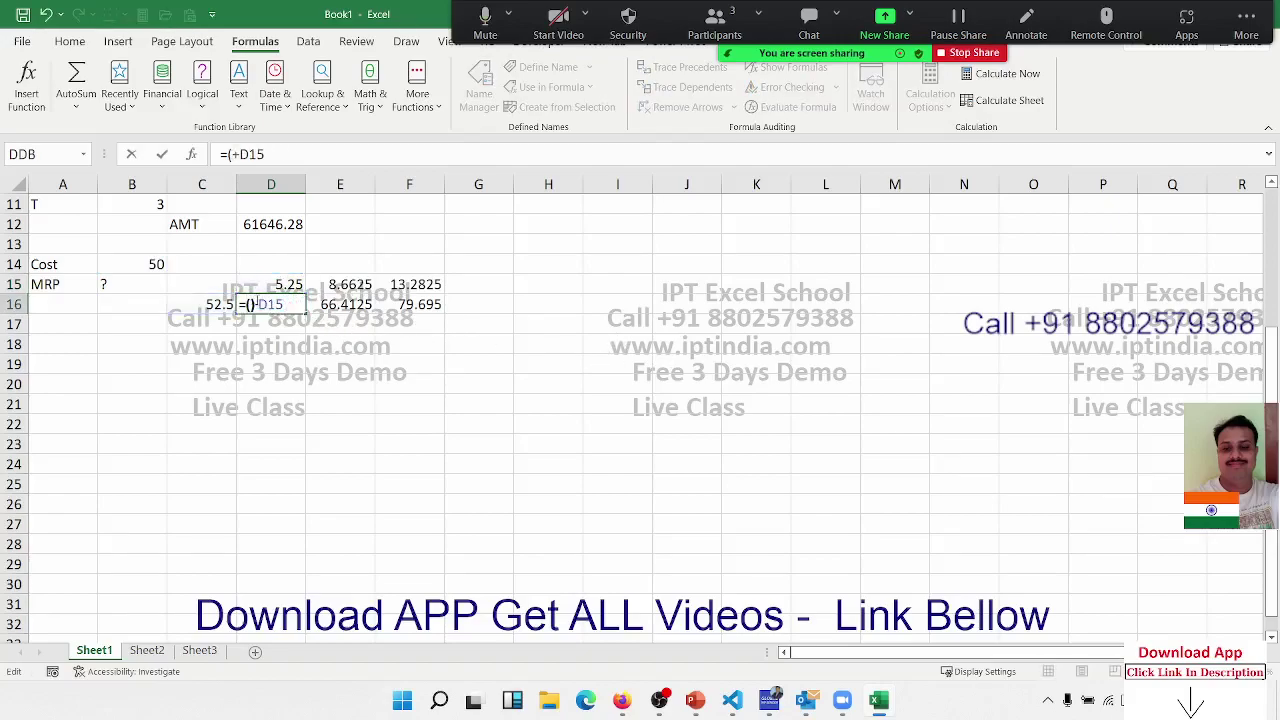
{"action": "type", "text": ")"}
{"action": "type", "text": "B14+(B14*5%)"}
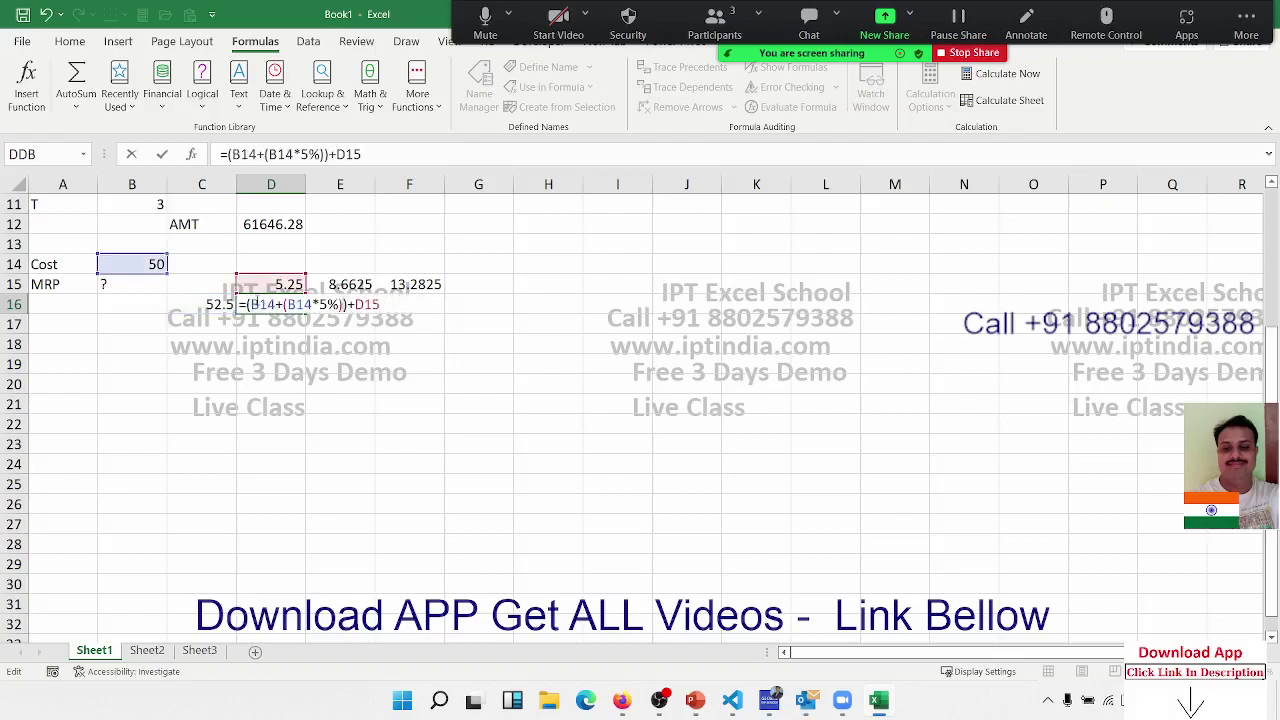
{"action": "key", "text": "Return"}
{"action": "key", "text": "Up"}
{"action": "key", "text": "Up"}
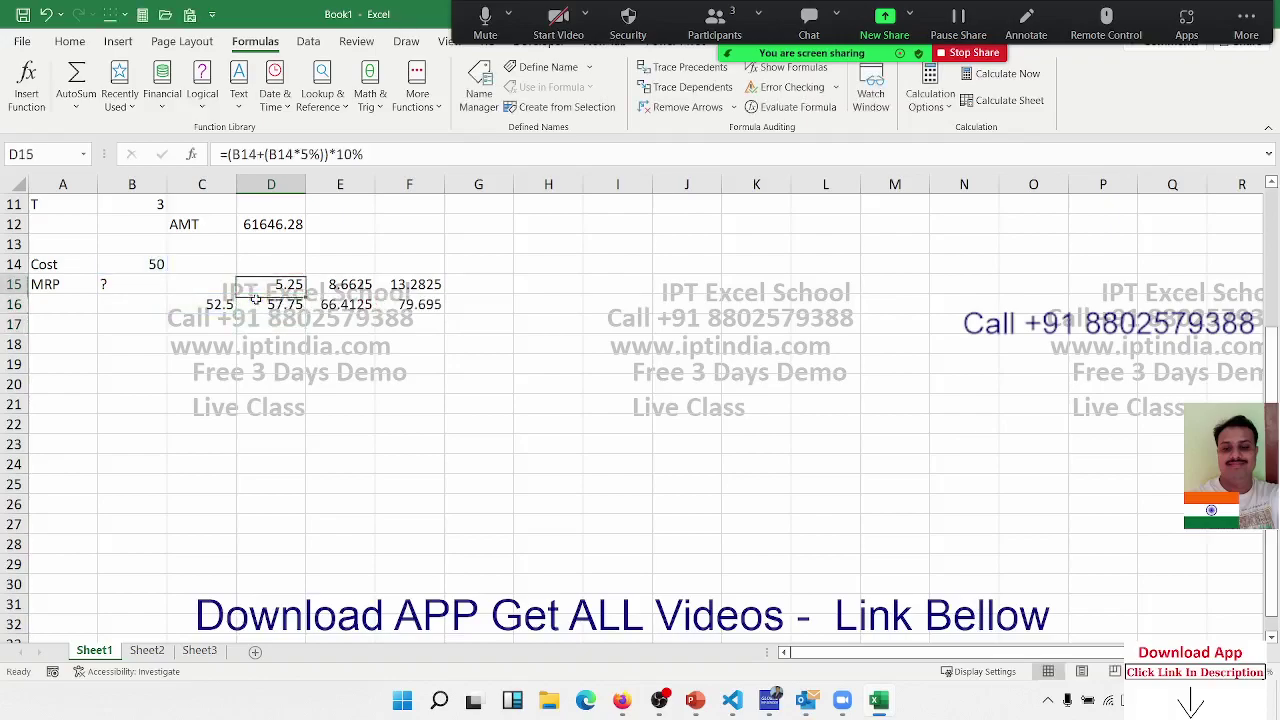
{"action": "key", "text": "Left"}
{"action": "key", "text": "Down"}
{"action": "key", "text": "Delete"}
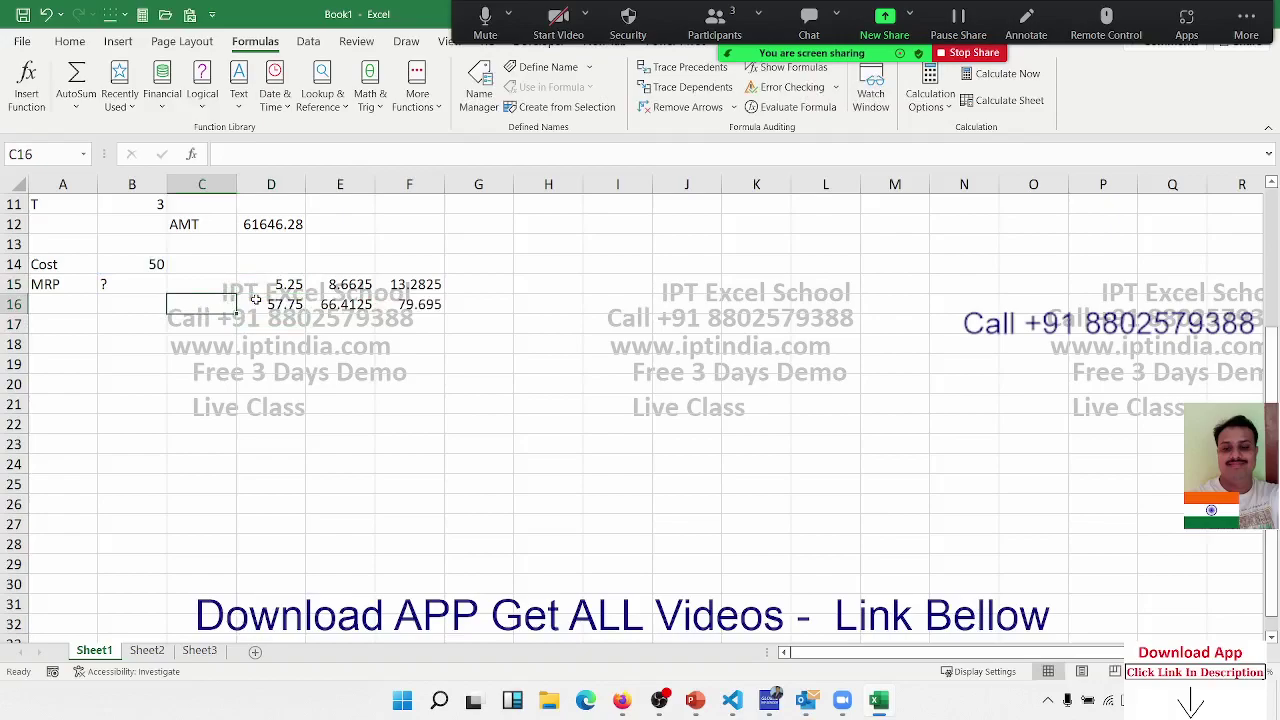
- Review the updated D15 and D16 formulas and copy D15's formula text
{"action": "left_click", "coordinate": [256, 300]}
{"action": "left_click", "coordinate": [245, 287]}
{"action": "double_click", "coordinate": [245, 287]}
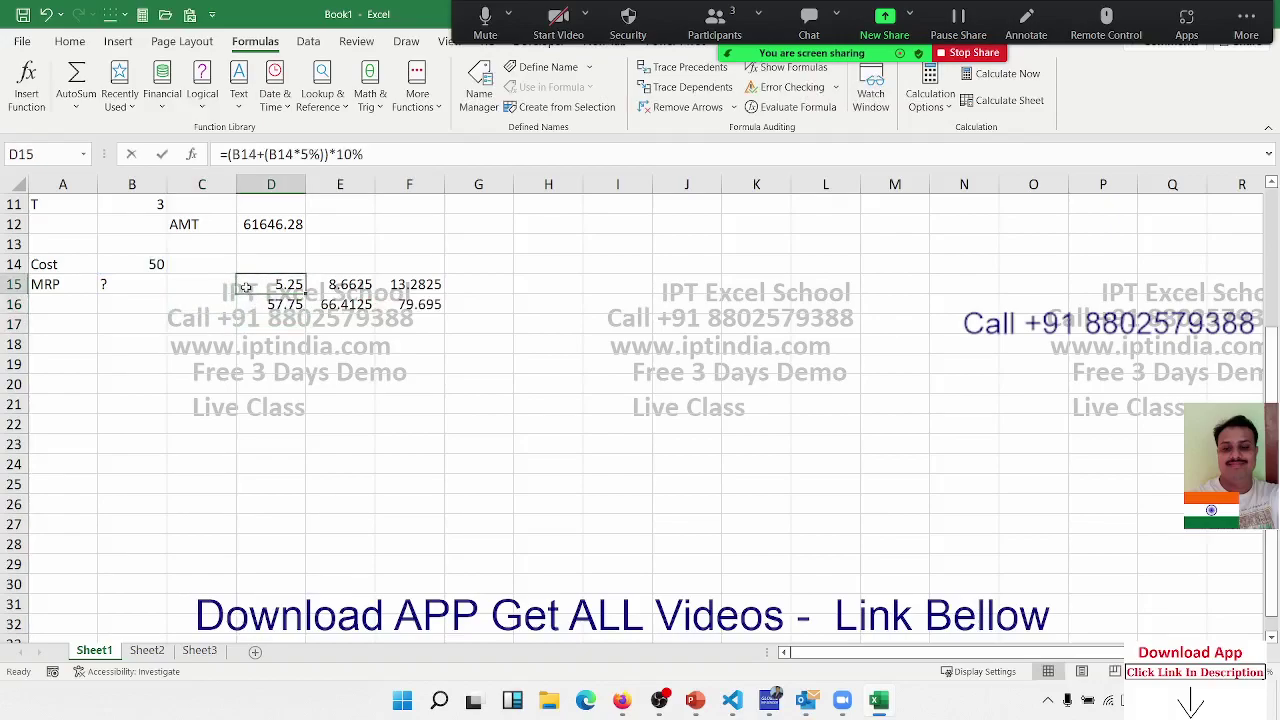
{"action": "double_click", "coordinate": [245, 287]}
{"action": "left_click_drag", "start_coordinate": [245, 287], "coordinate": [385, 287]}
{"action": "key", "text": "ctrl+c"}
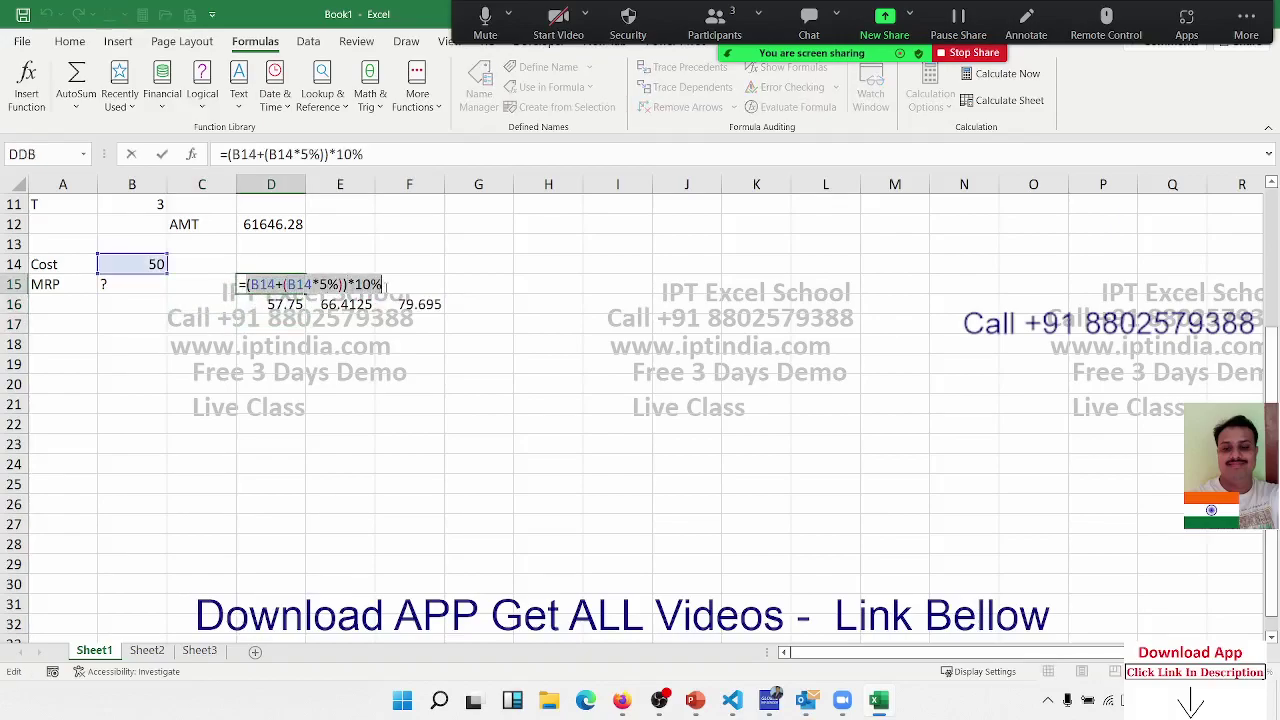
{"action": "key", "text": "Escape"}
- Make D16 =(B14+(B14*5%))+((B14+(B14*5%))*10%) and clear D15's 5.25
{"action": "double_click", "coordinate": [280, 306]}
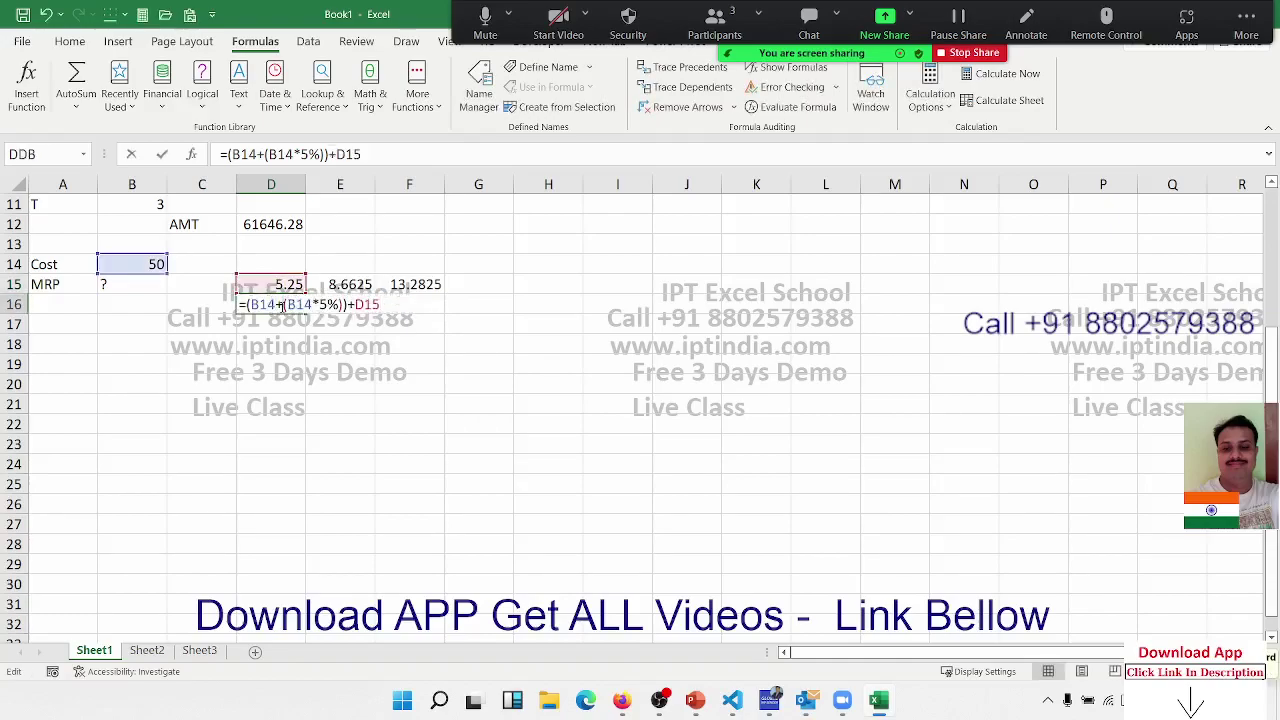
{"action": "double_click", "coordinate": [366, 305]}
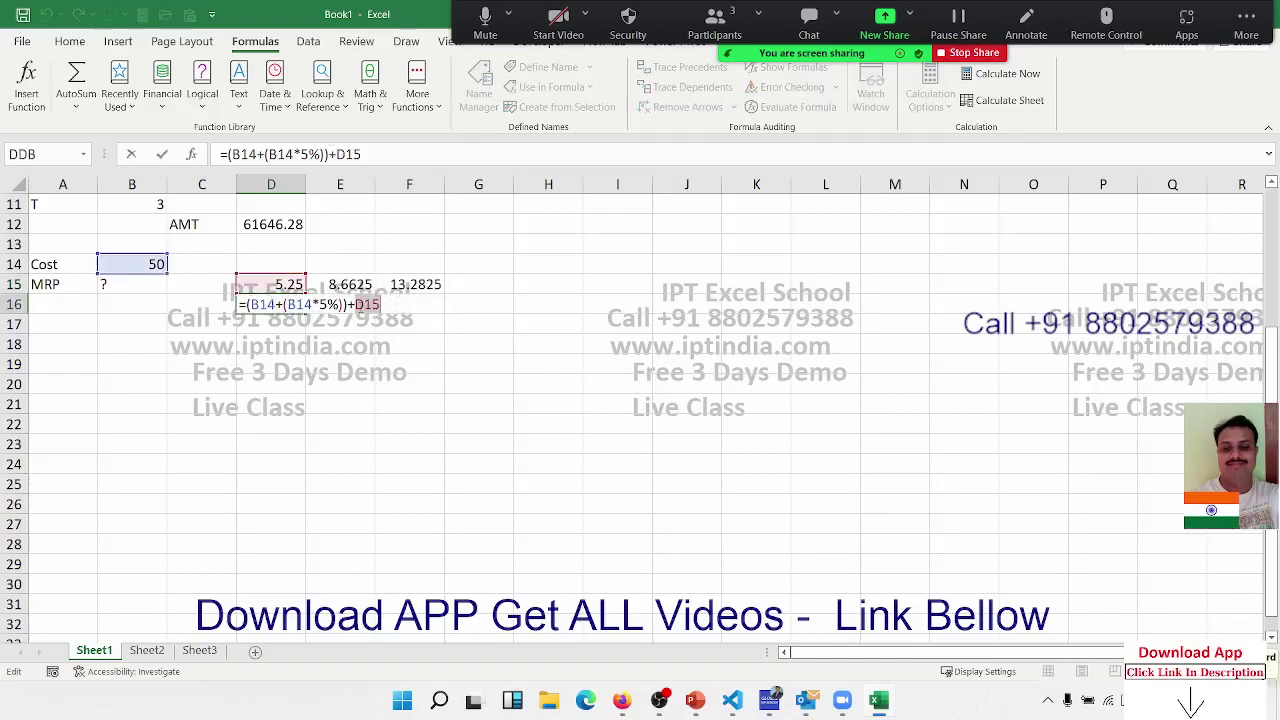
{"action": "type", "text": "()"}
{"action": "key", "text": "Left"}
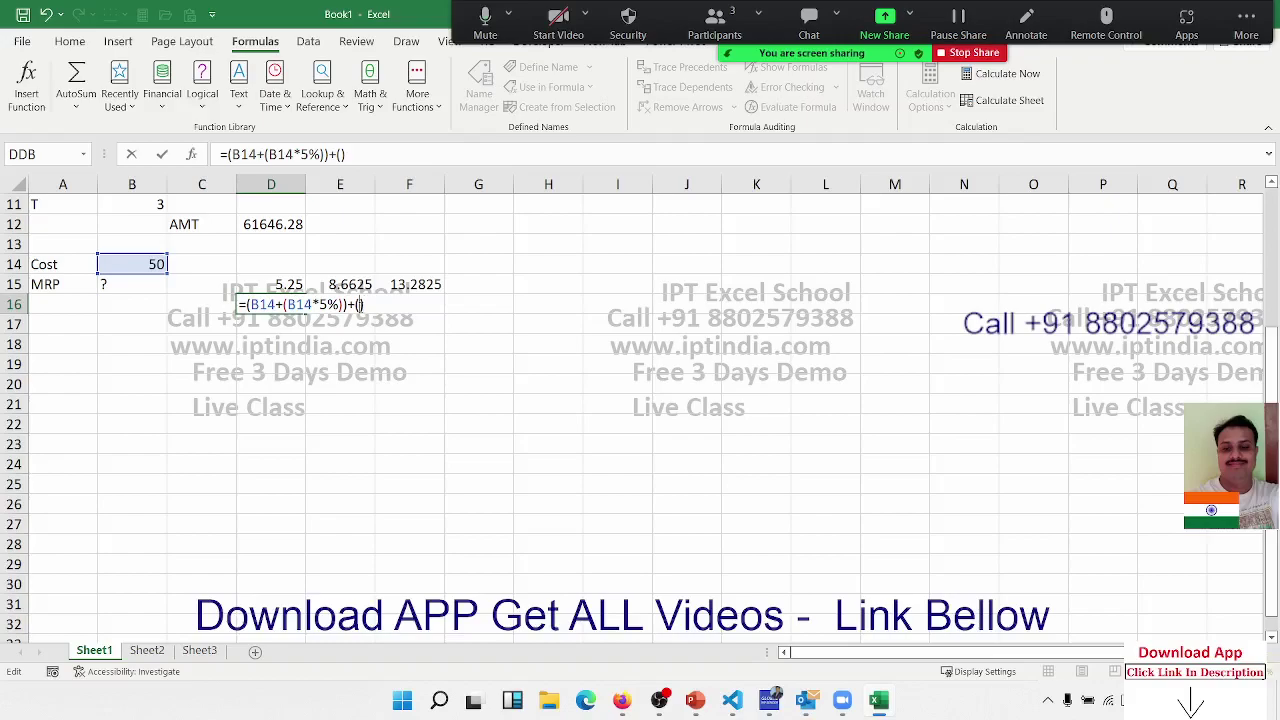
{"action": "key", "text": "ctrl+v"}
{"action": "key", "text": "Return"}
{"action": "key", "text": "Up"}
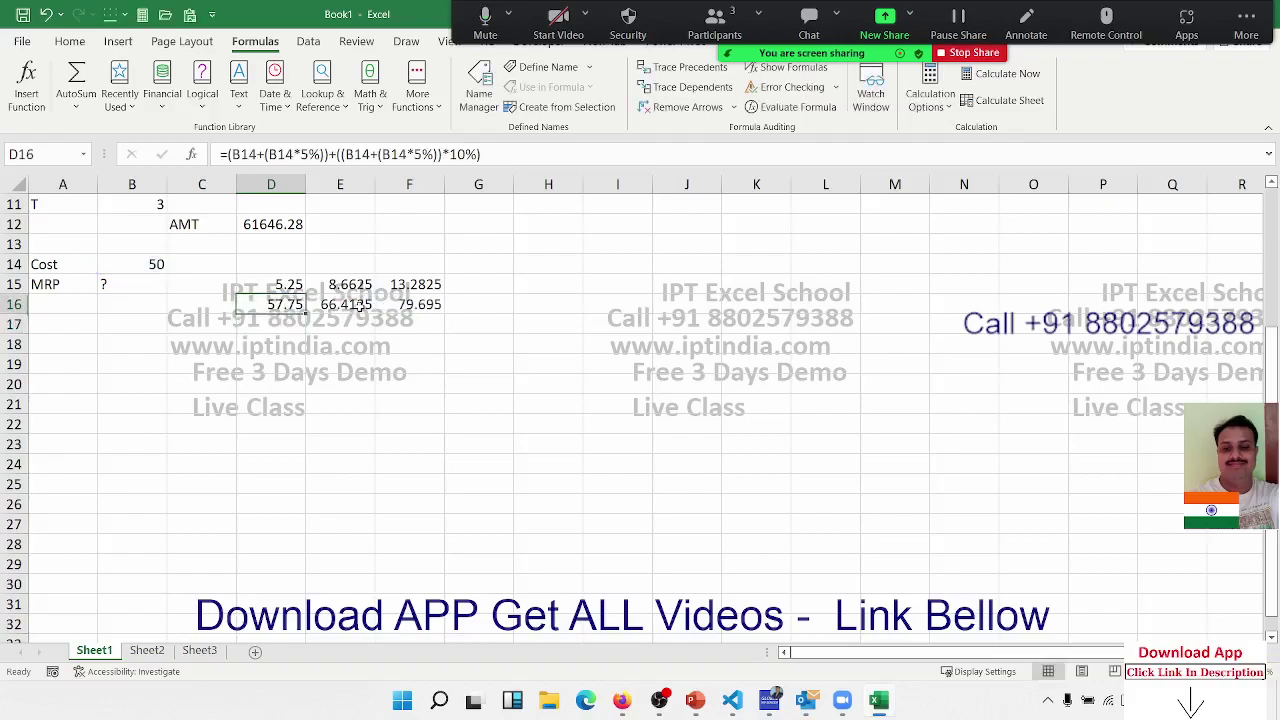
{"action": "key", "text": "Up"}
{"action": "key", "text": "Delete"}
- Copy D16's full formula text from the formula bar
{"action": "key", "text": "Down"}
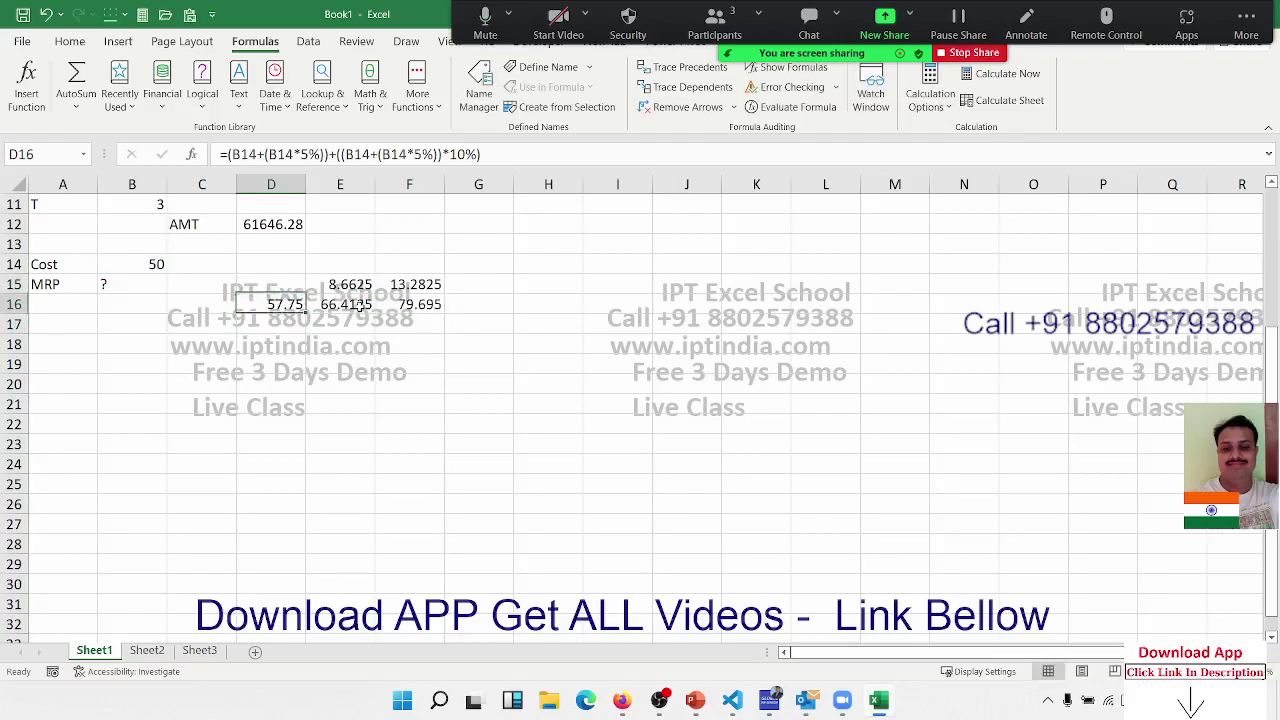
{"action": "left_click_drag", "start_coordinate": [228, 154], "coordinate": [481, 154]}
{"action": "key", "text": "ctrl+c"}
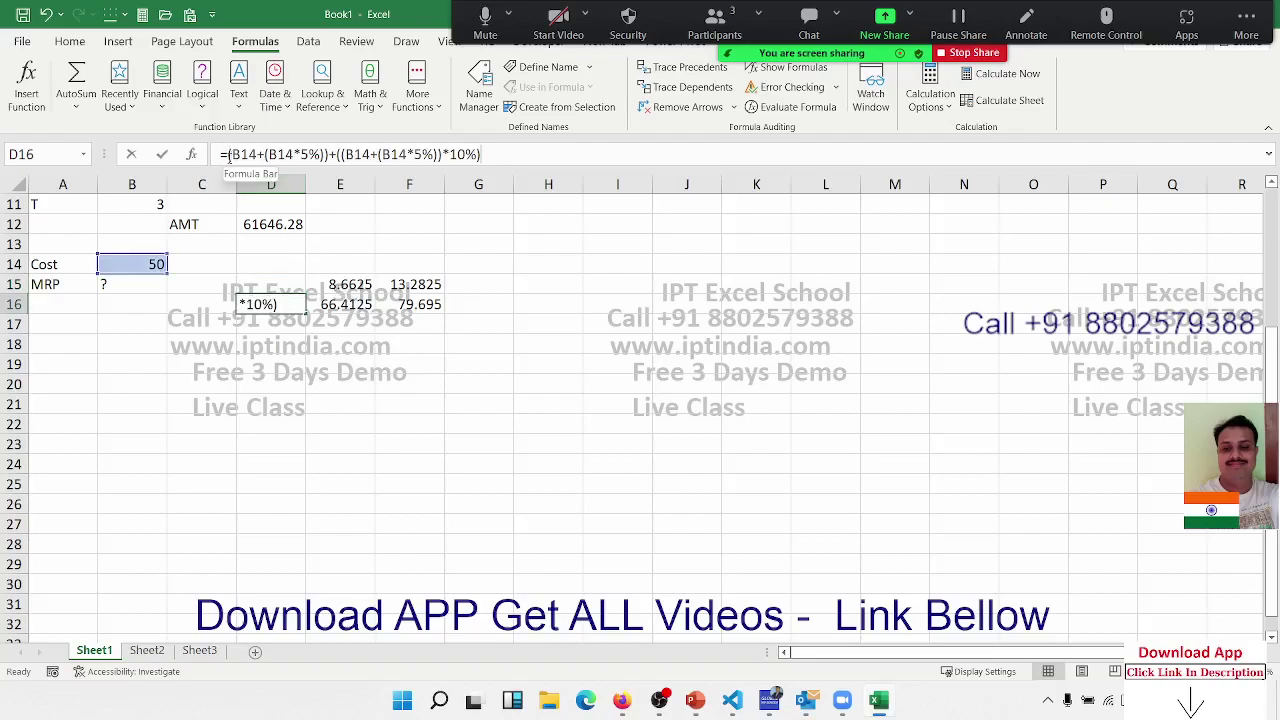
{"action": "key", "text": "Escape"}
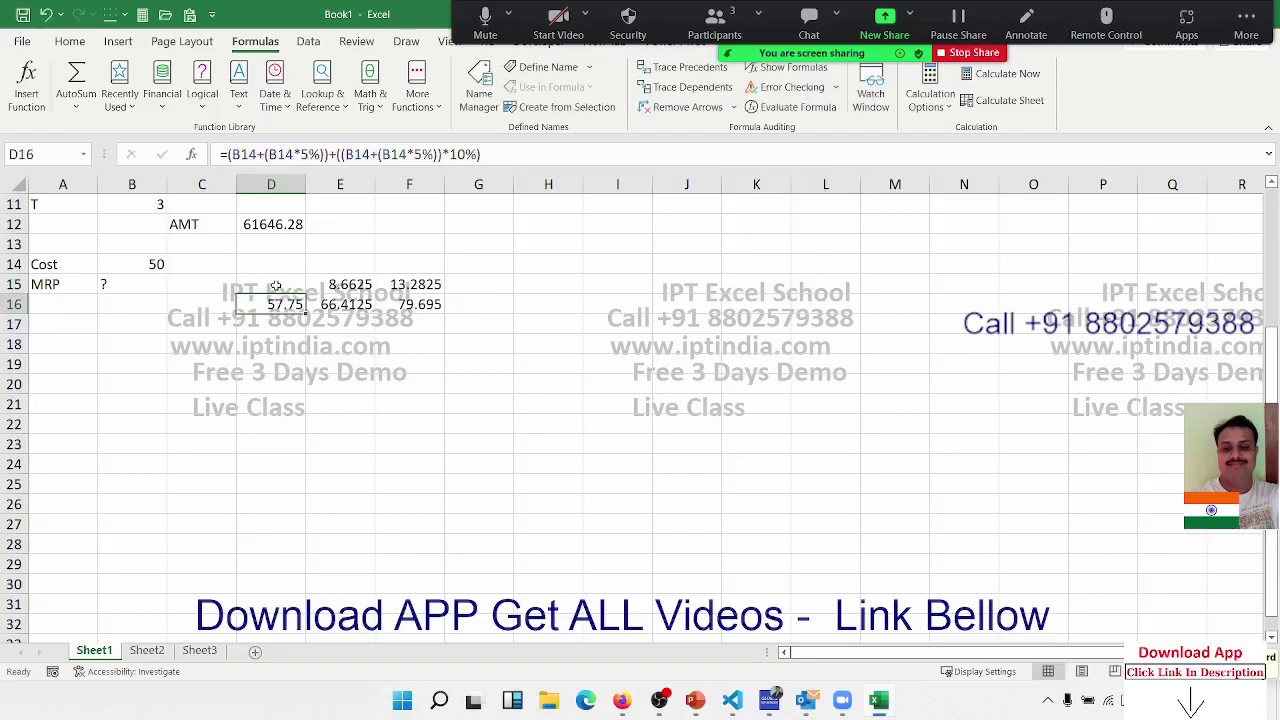
- Replace the D16 reference in E15 with D16's formula in brackets
{"action": "double_click", "coordinate": [362, 285]}
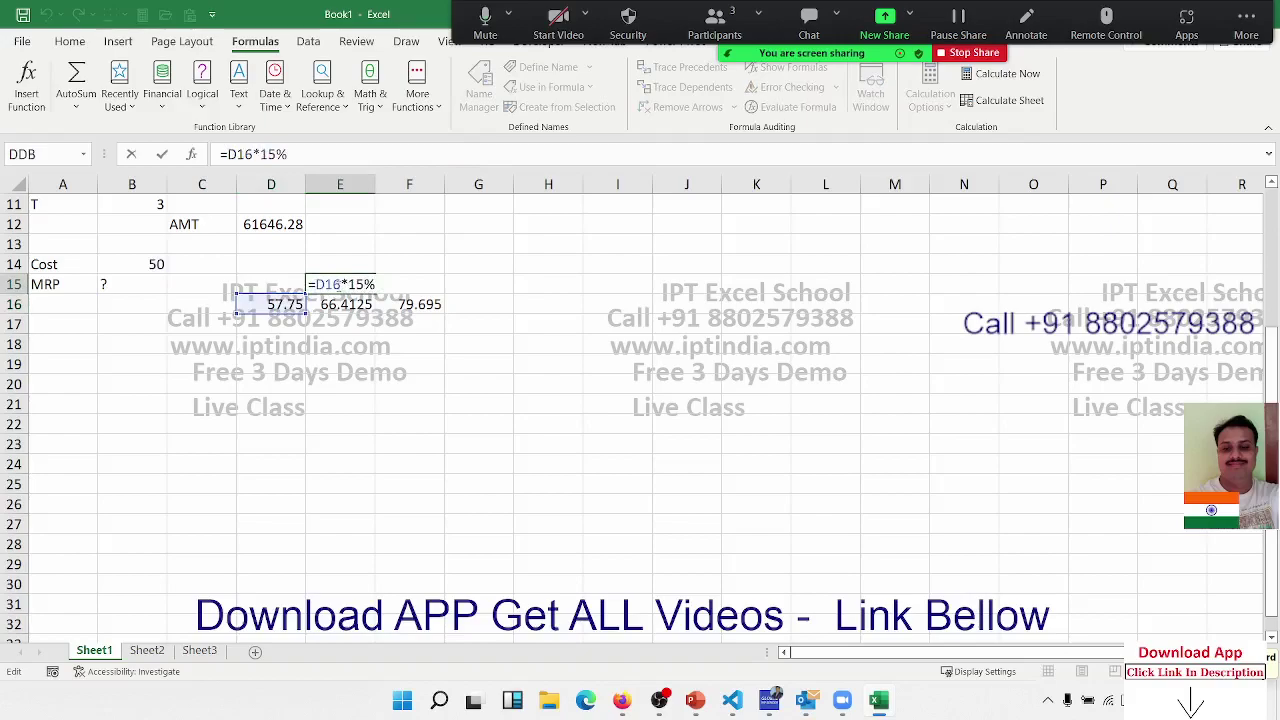
{"action": "double_click", "coordinate": [330, 284]}
{"action": "type", "text": "("}
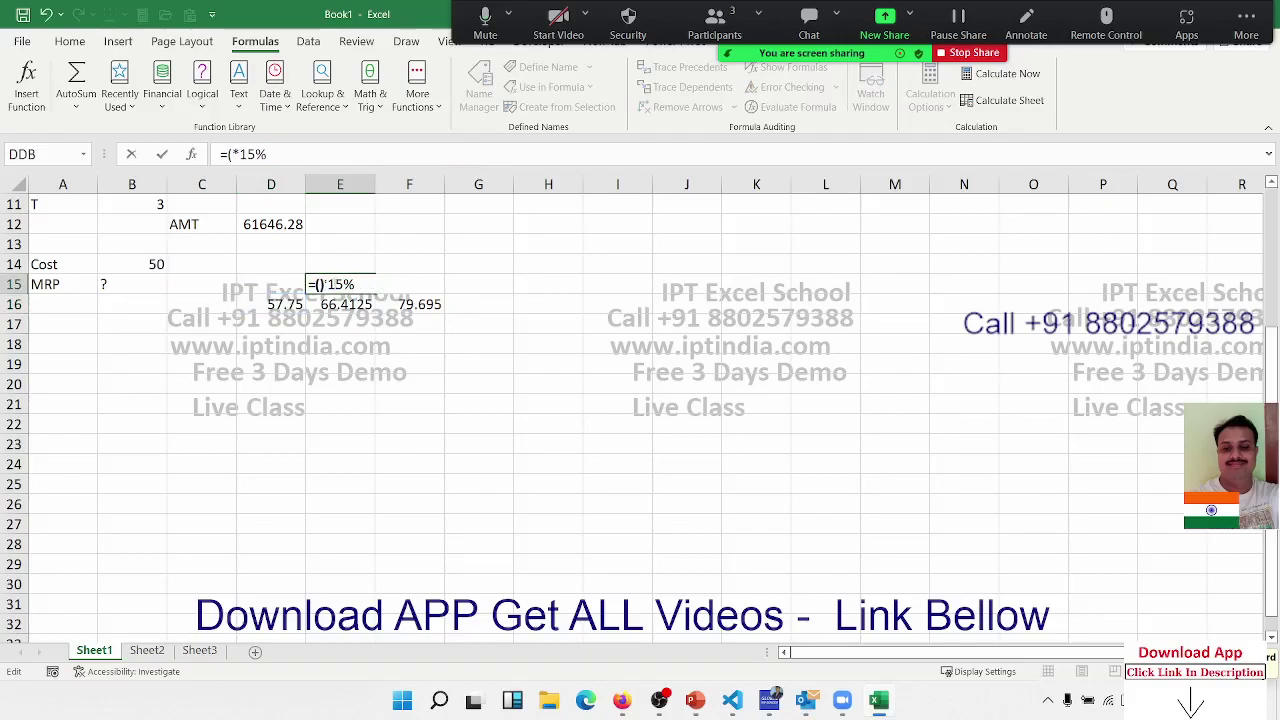
{"action": "type", "text": ")"}
{"action": "key", "text": "ctrl+v"}
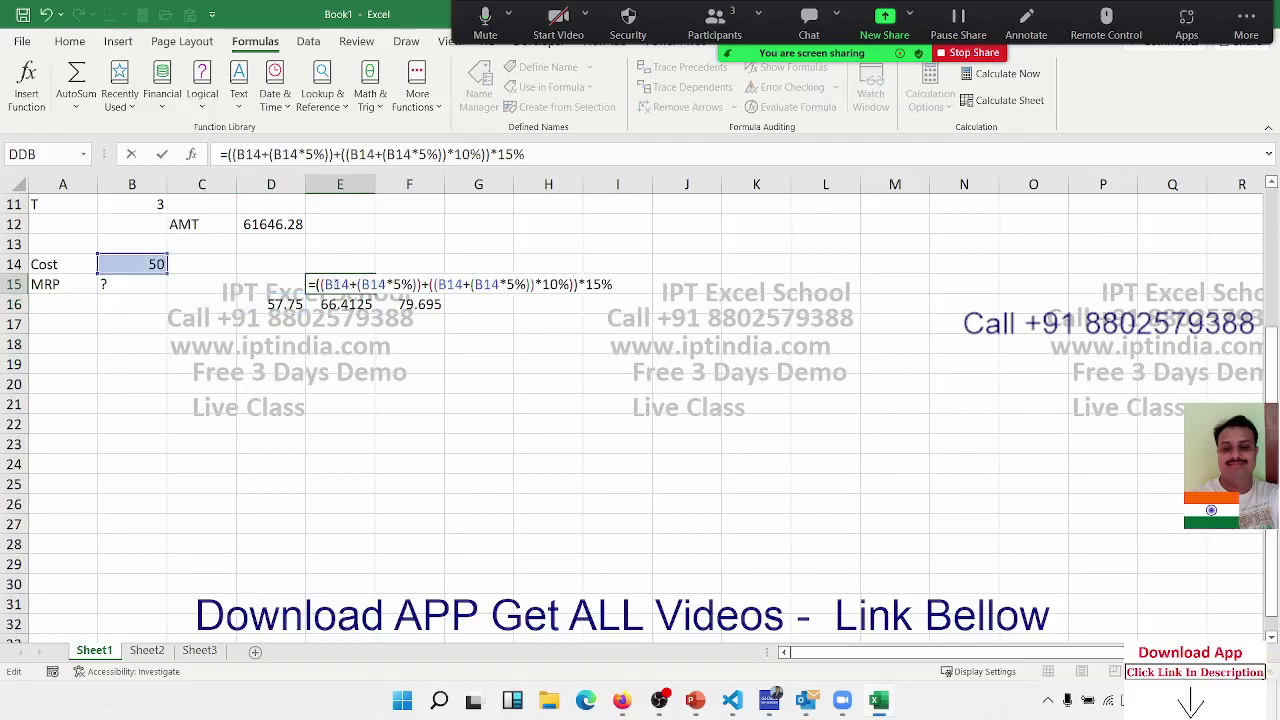
{"action": "key", "text": "Return"}
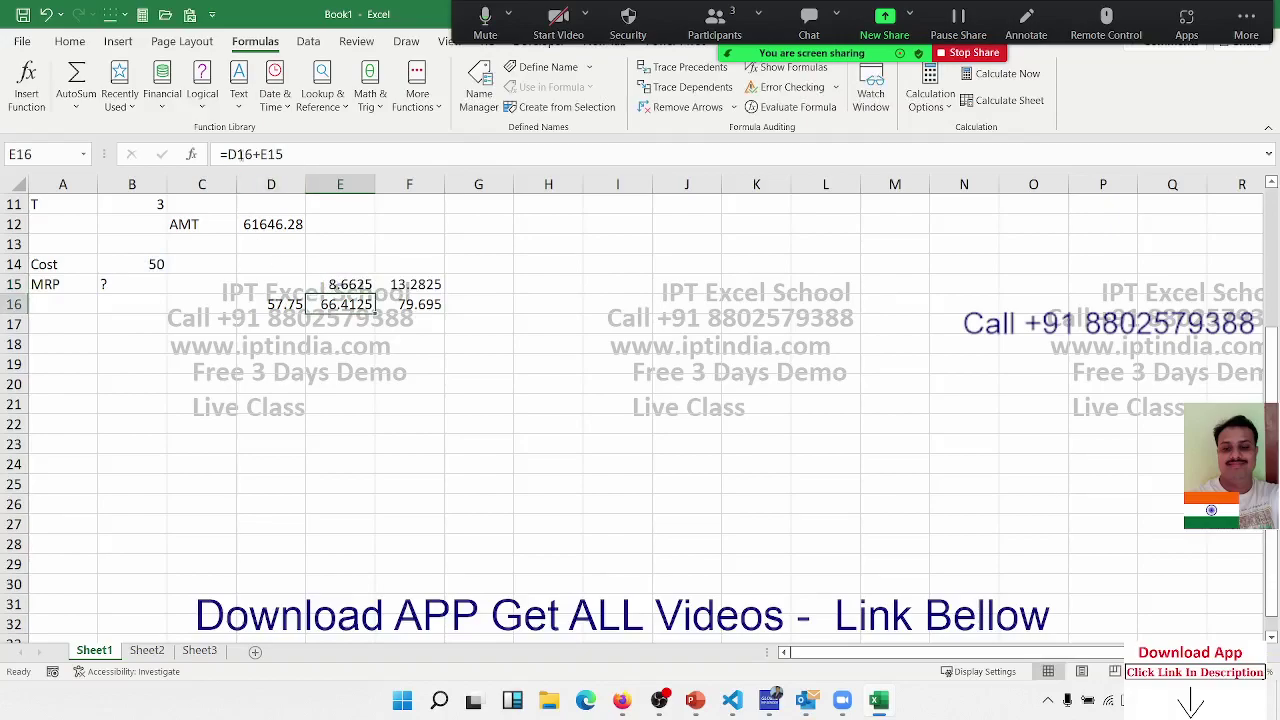
- Replace the D16 reference in E16 with D16's formula in brackets
{"action": "double_click", "coordinate": [240, 154]}
{"action": "type", "text": "()"}
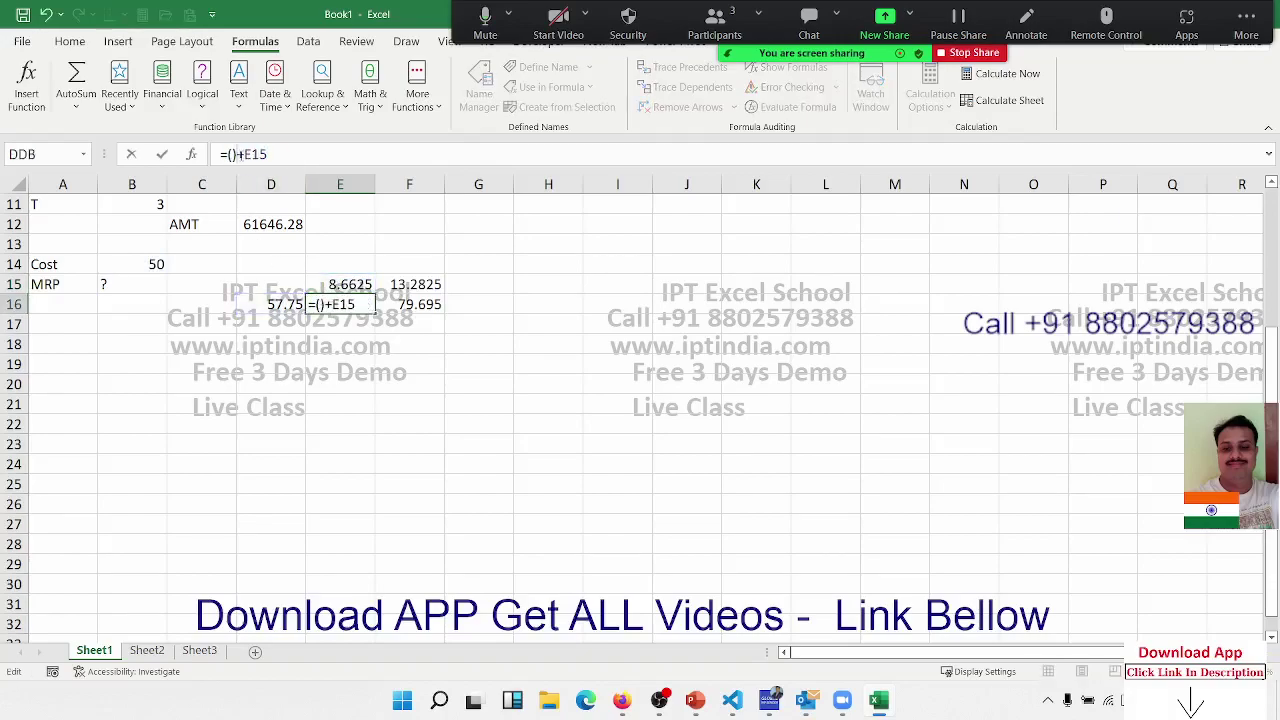
{"action": "key", "text": "ctrl+v"}
{"action": "key", "text": "Return"}
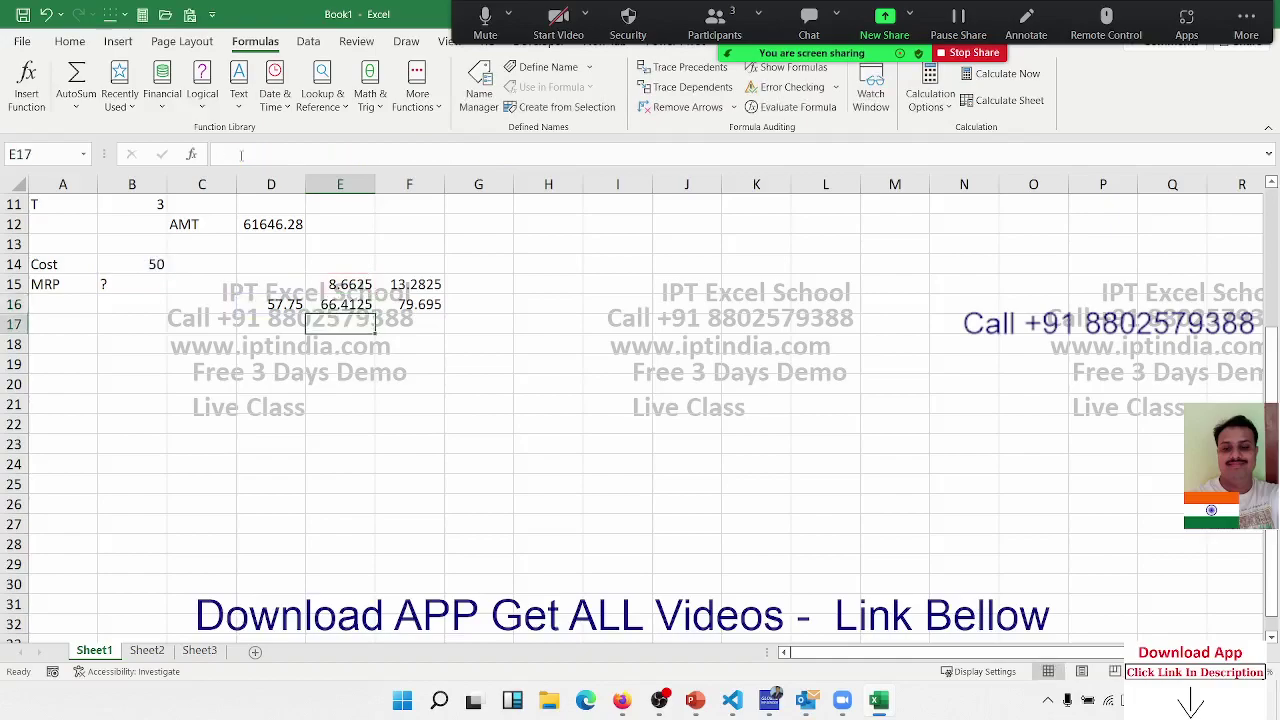
{"action": "key", "text": "Up"}
{"action": "key", "text": "Left"}
{"action": "key", "text": "Up"}
{"action": "key", "text": "Right"}
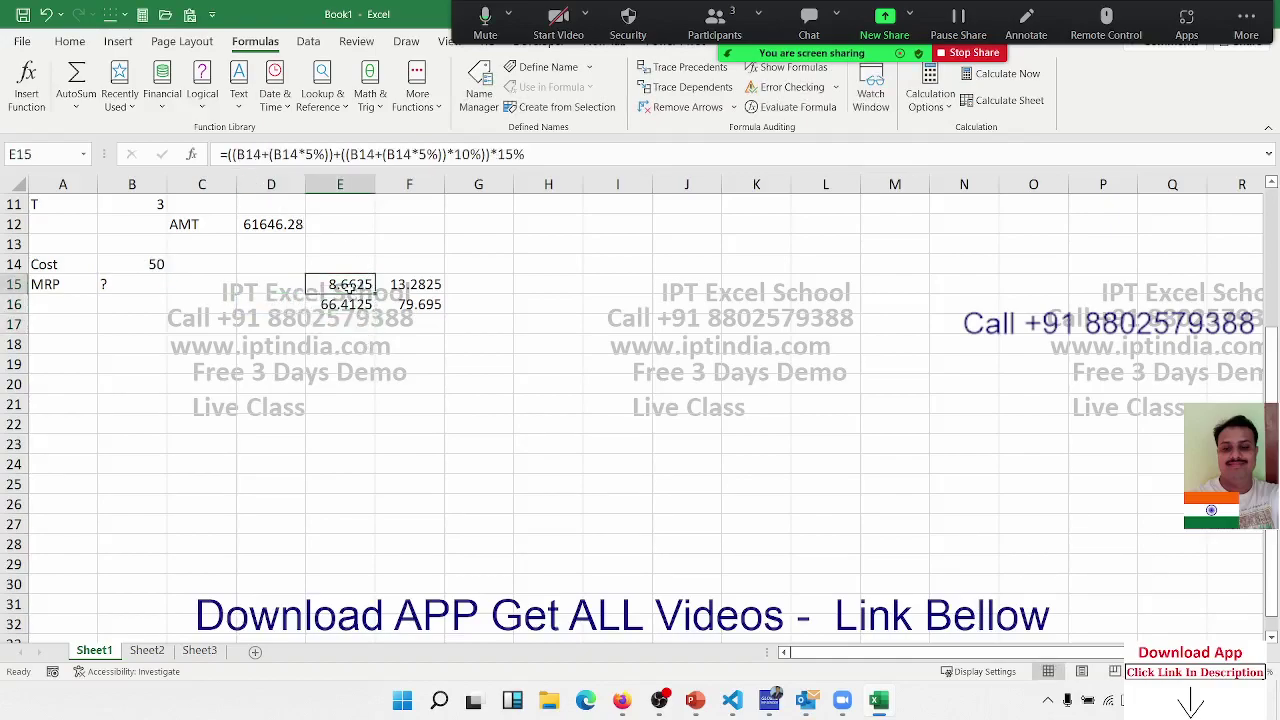
- Substitute E15's formula for the E15 reference in E16, then clear E15
{"action": "double_click", "coordinate": [350, 288]}
{"action": "left_click_drag", "start_coordinate": [316, 286], "coordinate": [672, 288]}
{"action": "key", "text": "ctrl+c"}
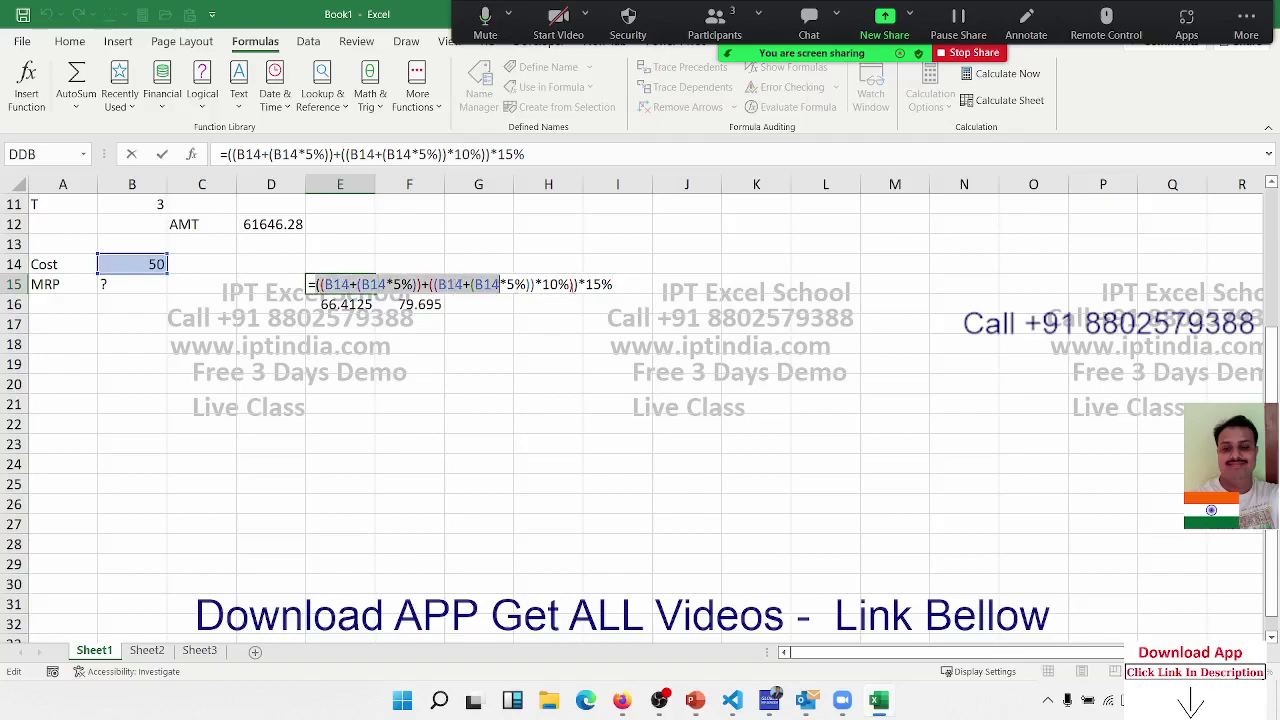
{"action": "key", "text": "Escape"}
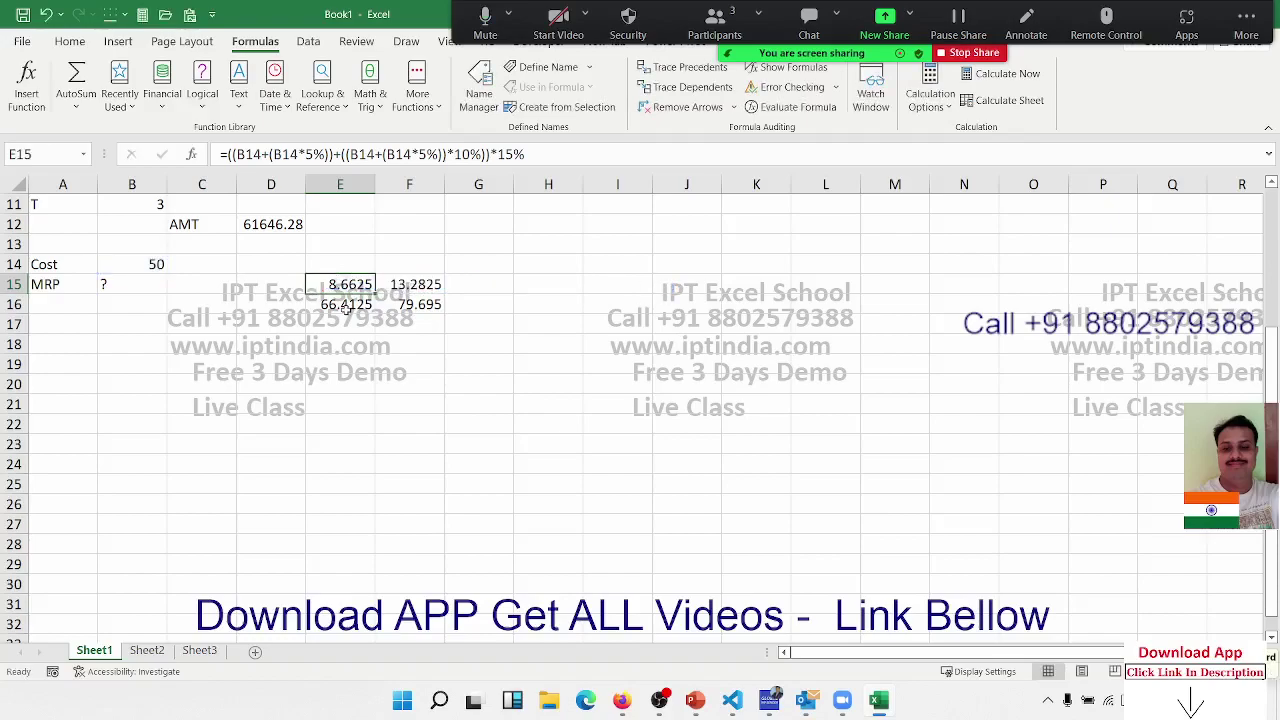
{"action": "double_click", "coordinate": [346, 308]}
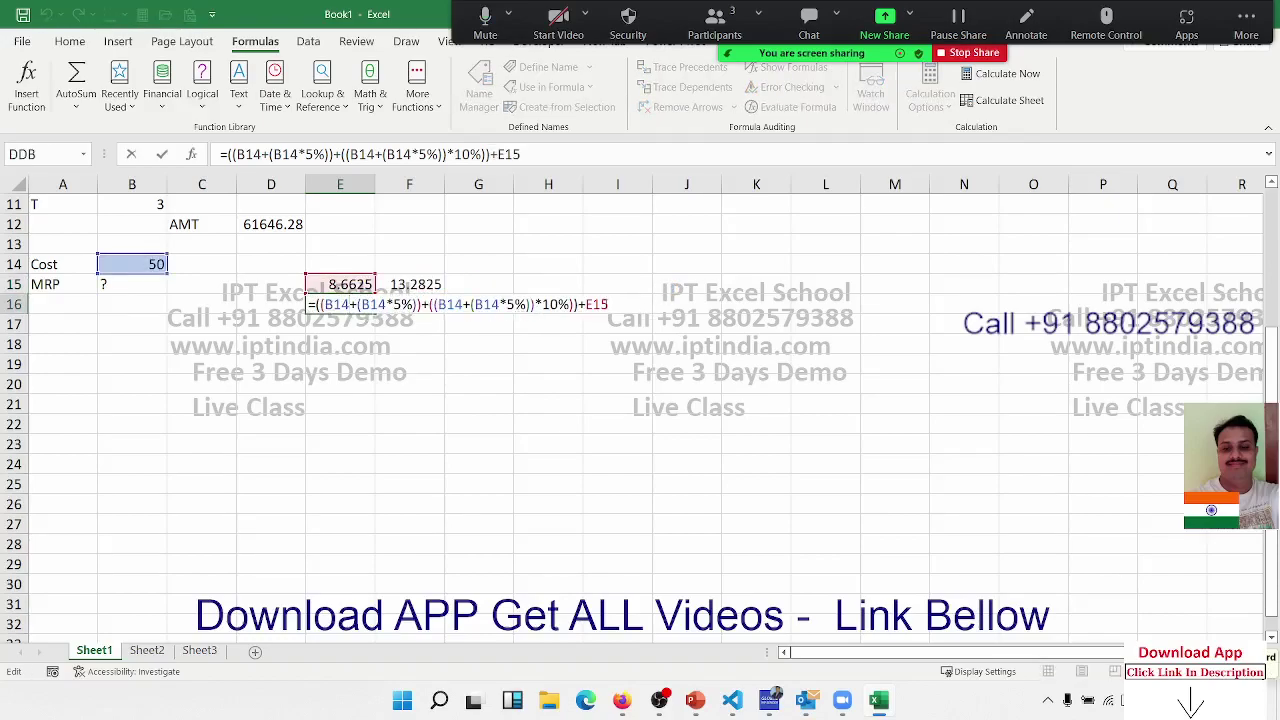
{"action": "double_click", "coordinate": [598, 304]}
{"action": "type", "text": "("}
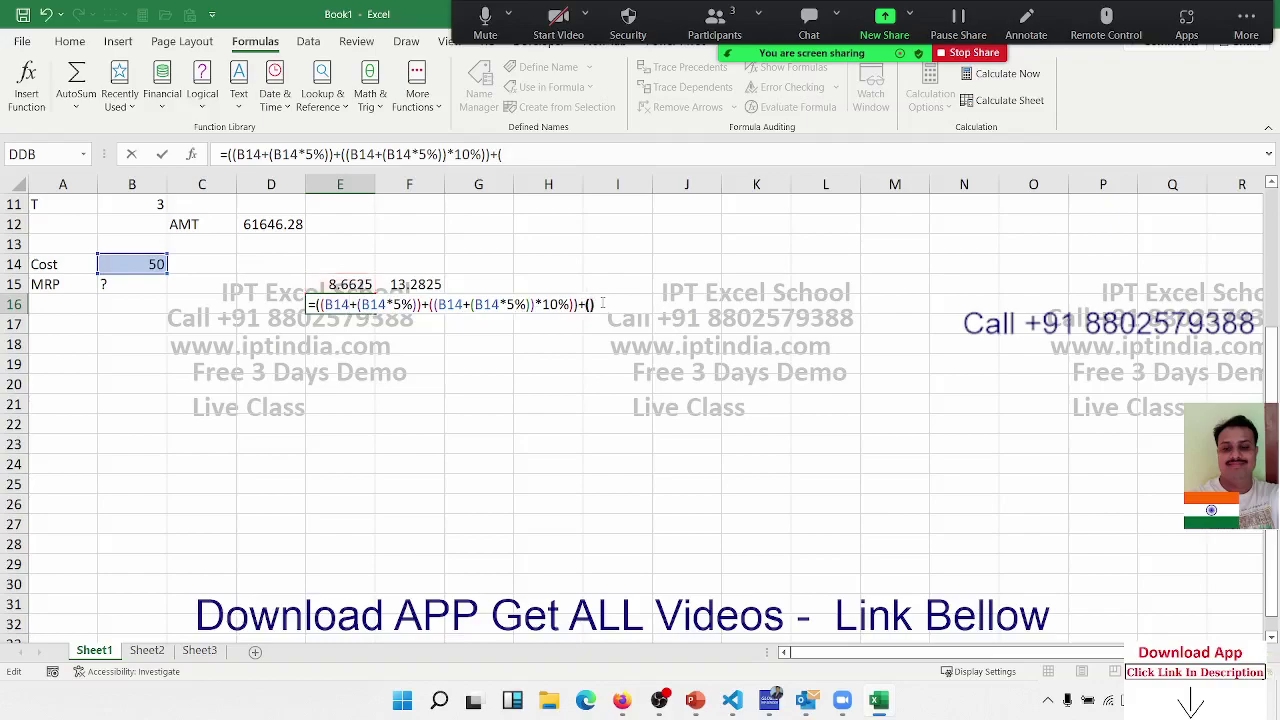
{"action": "key", "text": "ctrl+v"}
{"action": "type", "text": ")"}
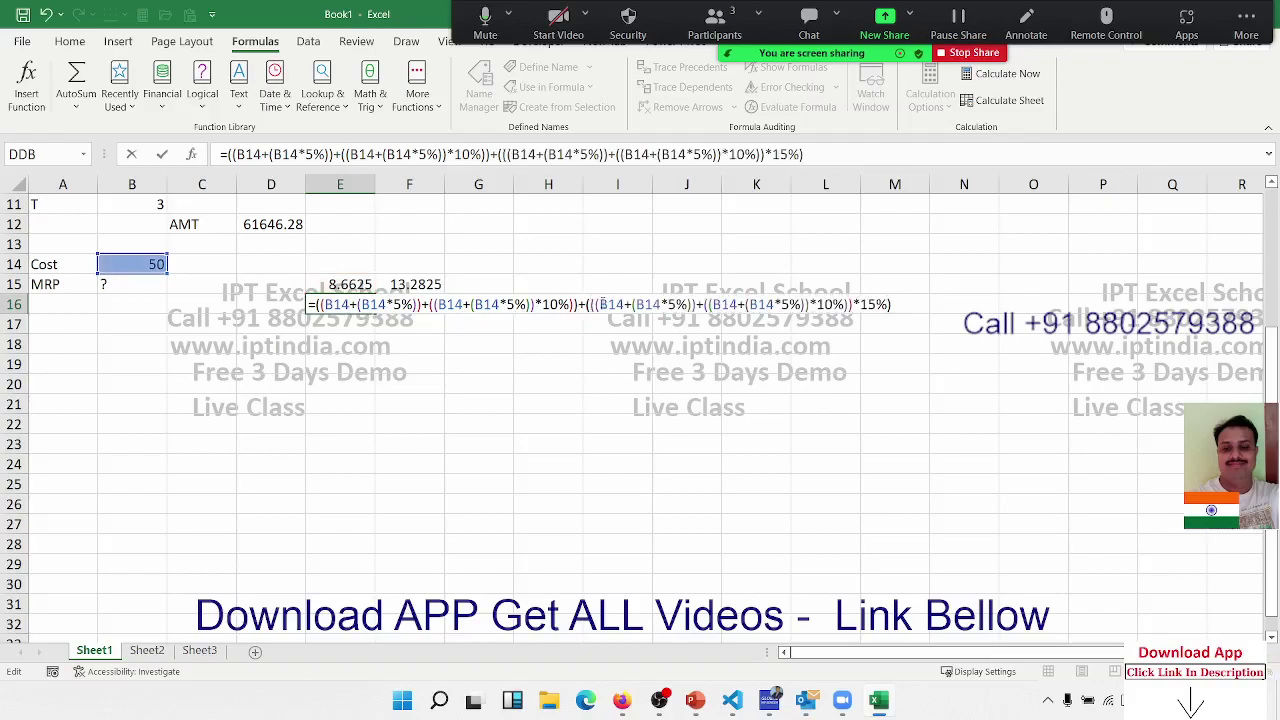
{"action": "key", "text": "Return"}
{"action": "key", "text": "Up"}
{"action": "key", "text": "Up"}
{"action": "key", "text": "Delete"}
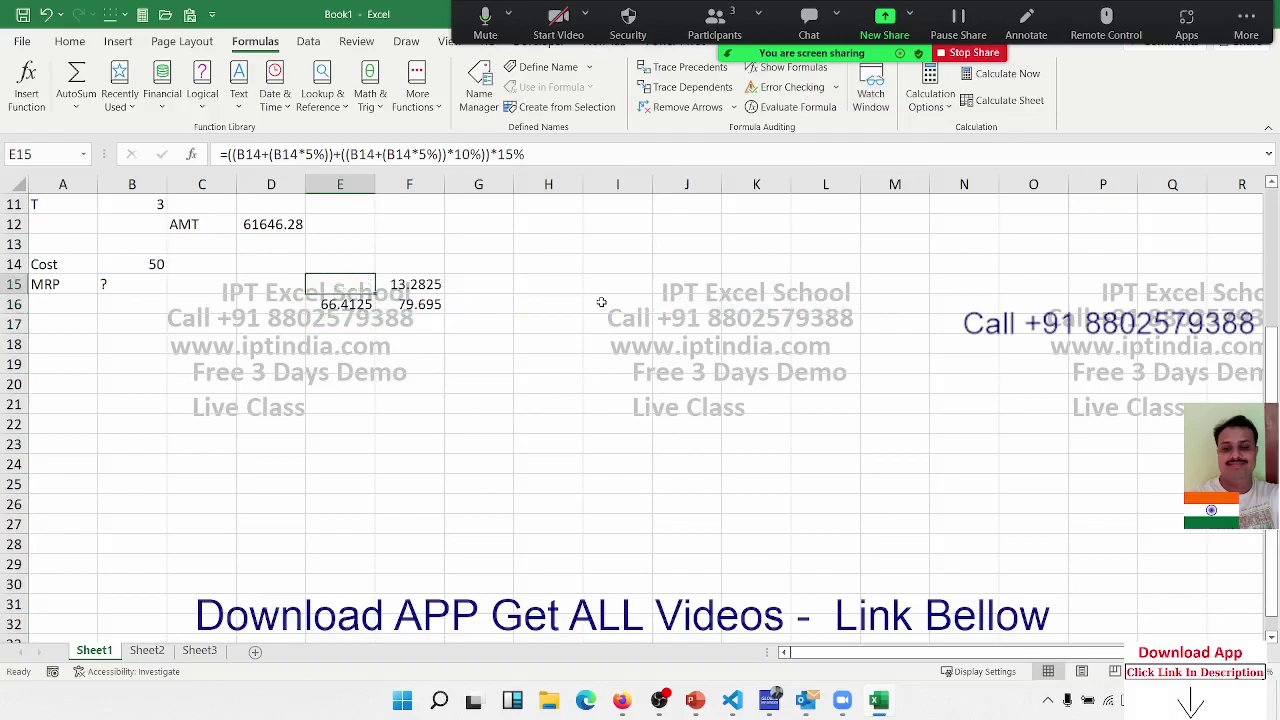
- Copy E16's full combined formula text, which still gives 66.4125
{"action": "key", "text": "Down"}
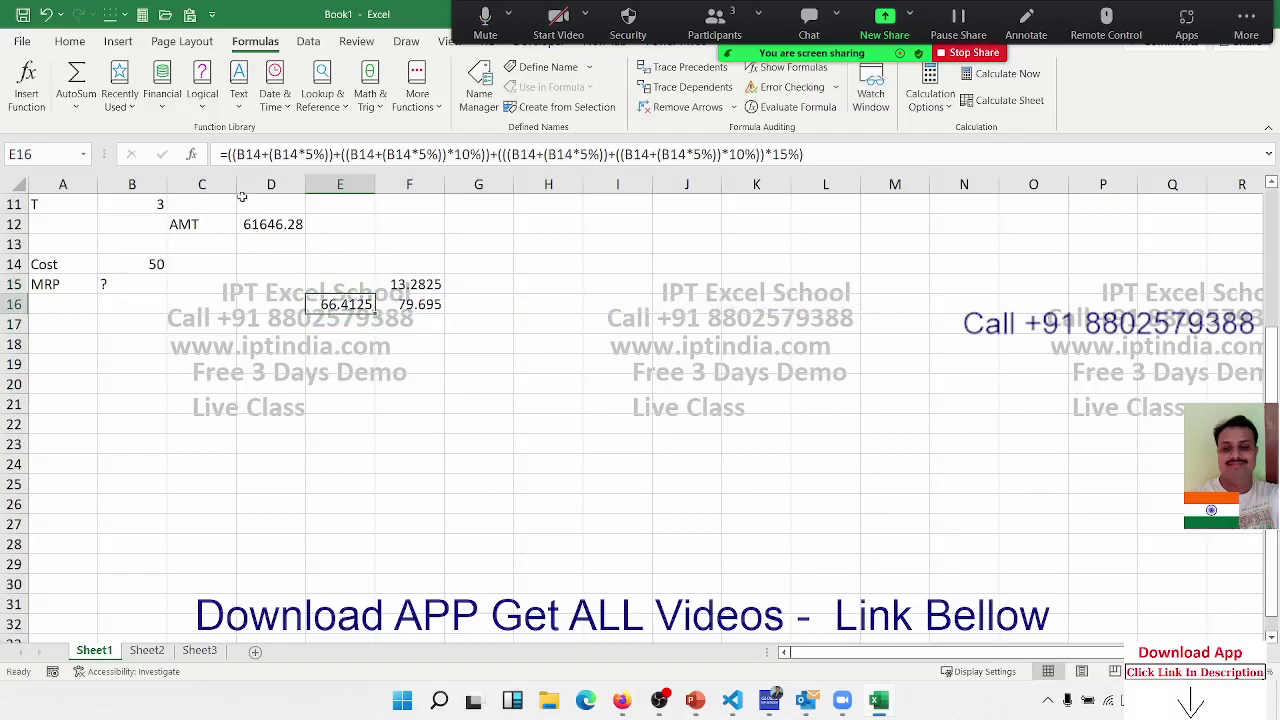
{"action": "left_click_drag", "start_coordinate": [222, 154], "coordinate": [825, 185]}
{"action": "key", "text": "ctrl+c"}
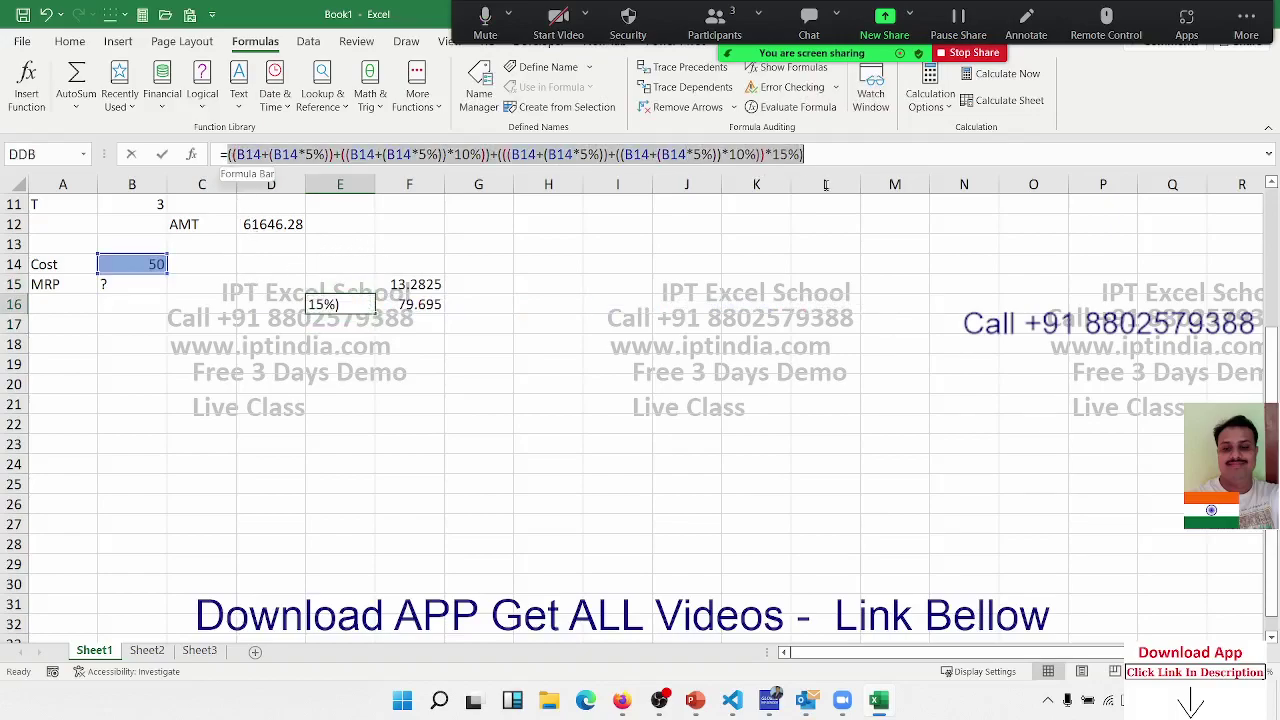
{"action": "key", "text": "Escape"}
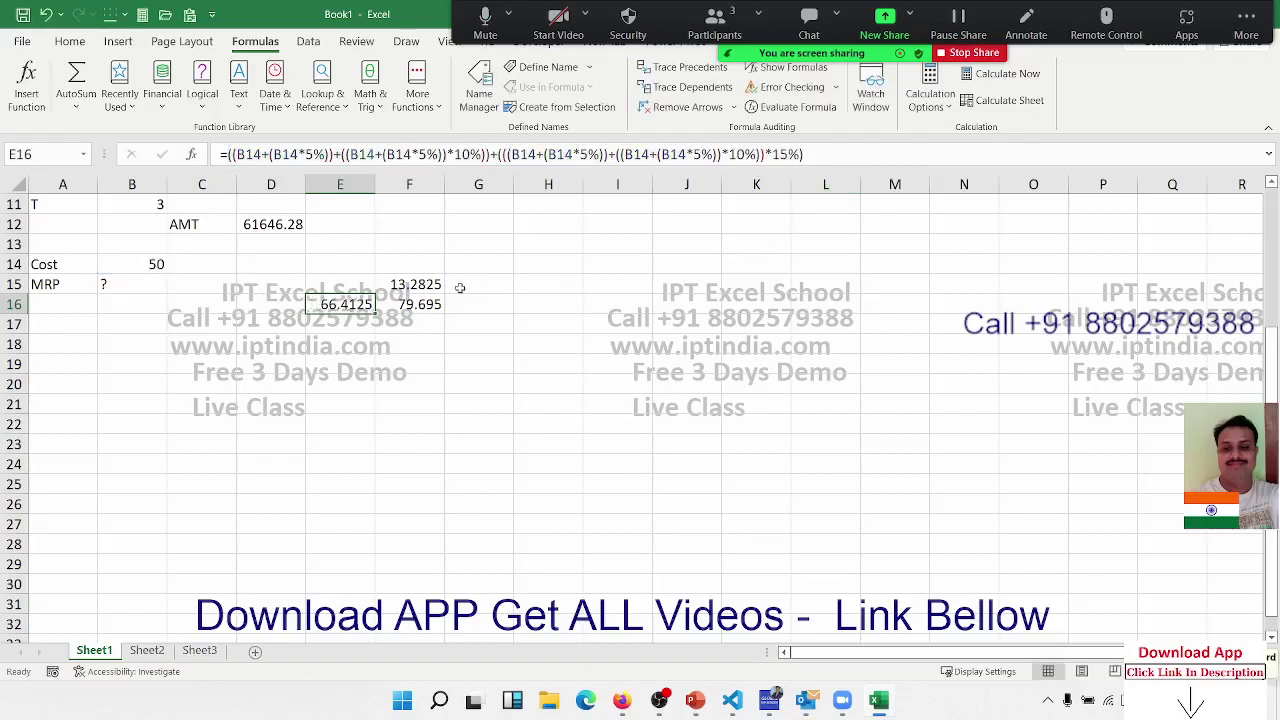
{"action": "left_click", "coordinate": [429, 287]}
- Replace the E16 reference in F15 with E16's copied long formula
{"action": "double_click", "coordinate": [429, 287]}
{"action": "double_click", "coordinate": [400, 285]}
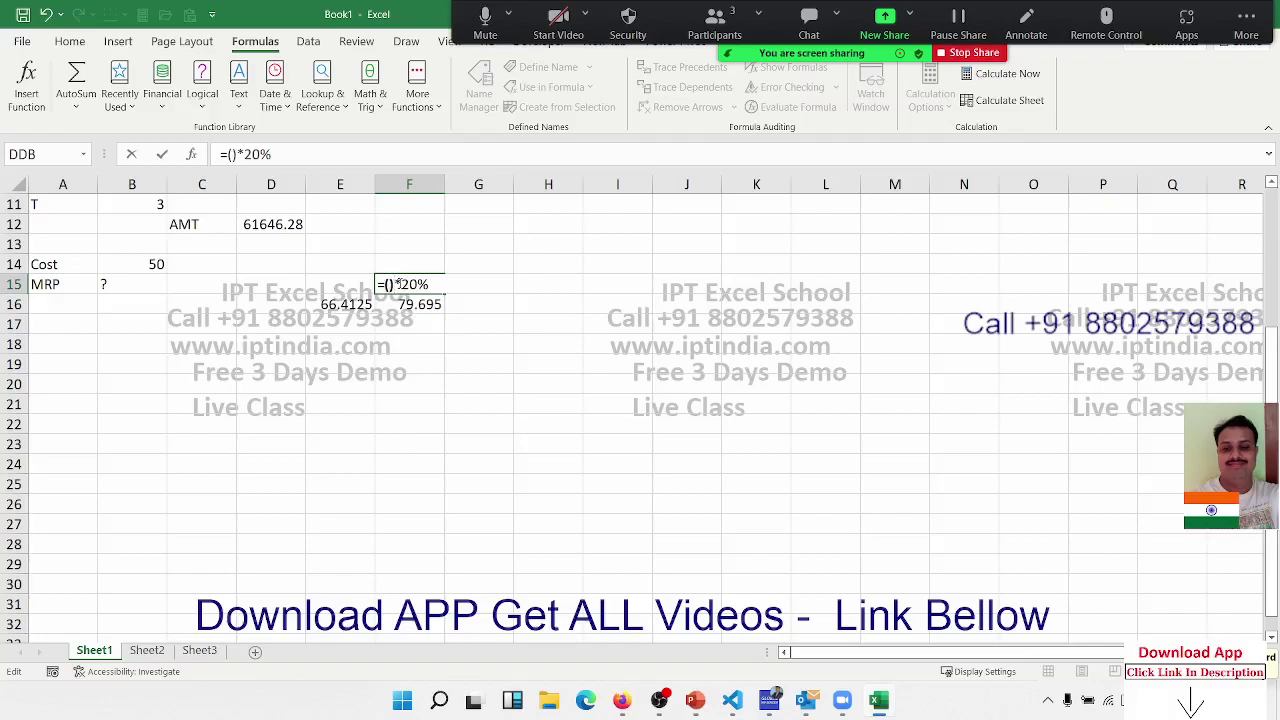
{"action": "type", "text": "((B14+(B14*5%))+((B14+(B14*5%))*10%))+(((B14+(B14*5%))+((B14+(B14*5%))*10%))*15%)"}
{"action": "key", "text": "Return"}
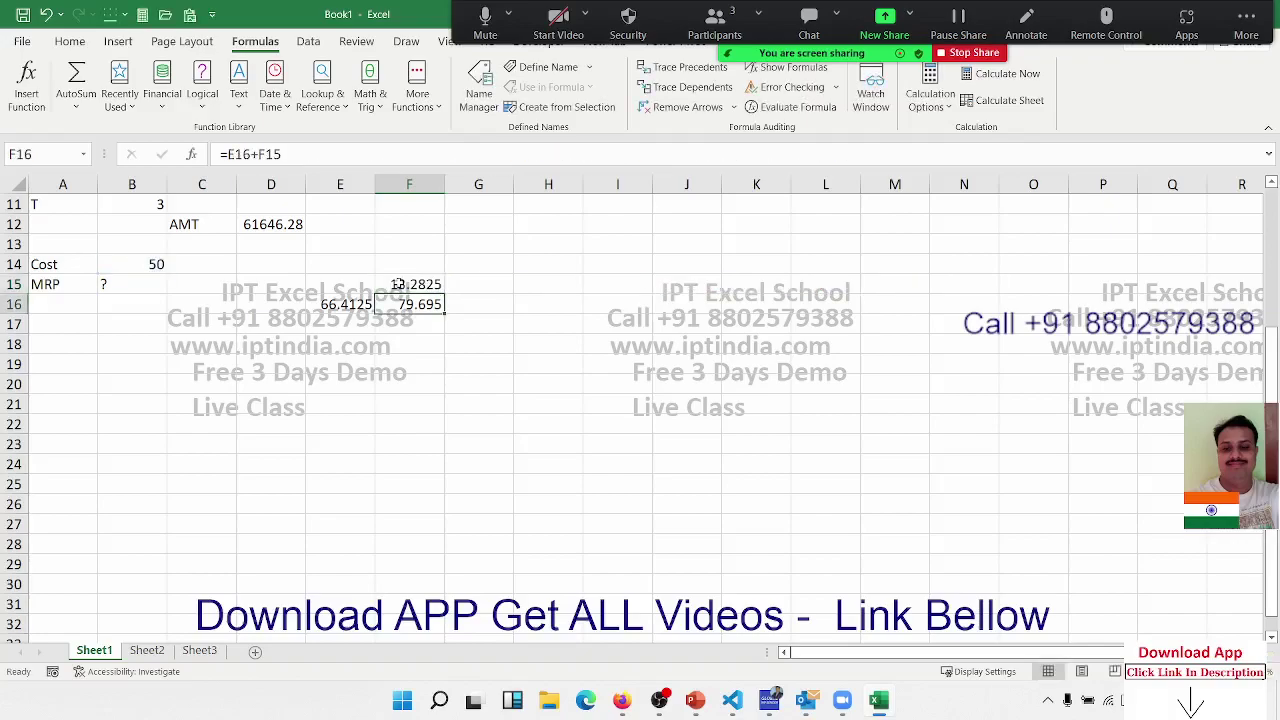
- Put E16's formula in brackets in place of F16's E16 reference, then recheck F15
{"action": "double_click", "coordinate": [239, 153]}
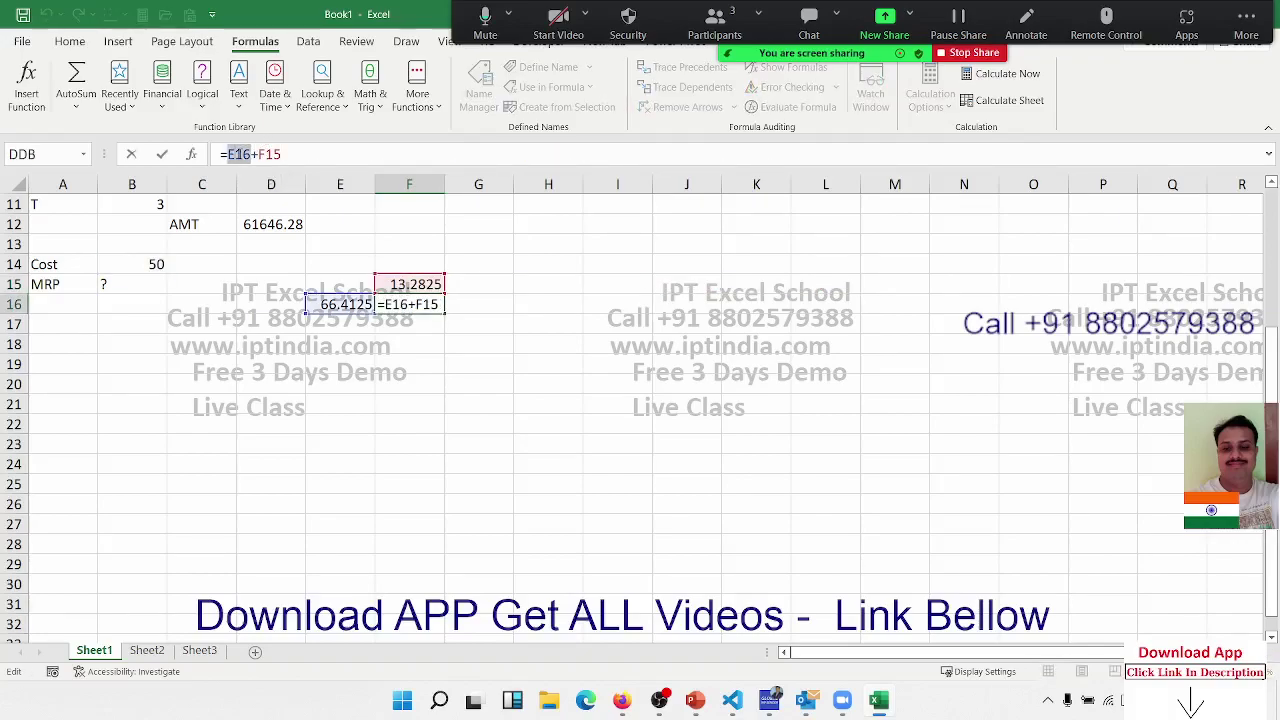
{"action": "type", "text": "("}
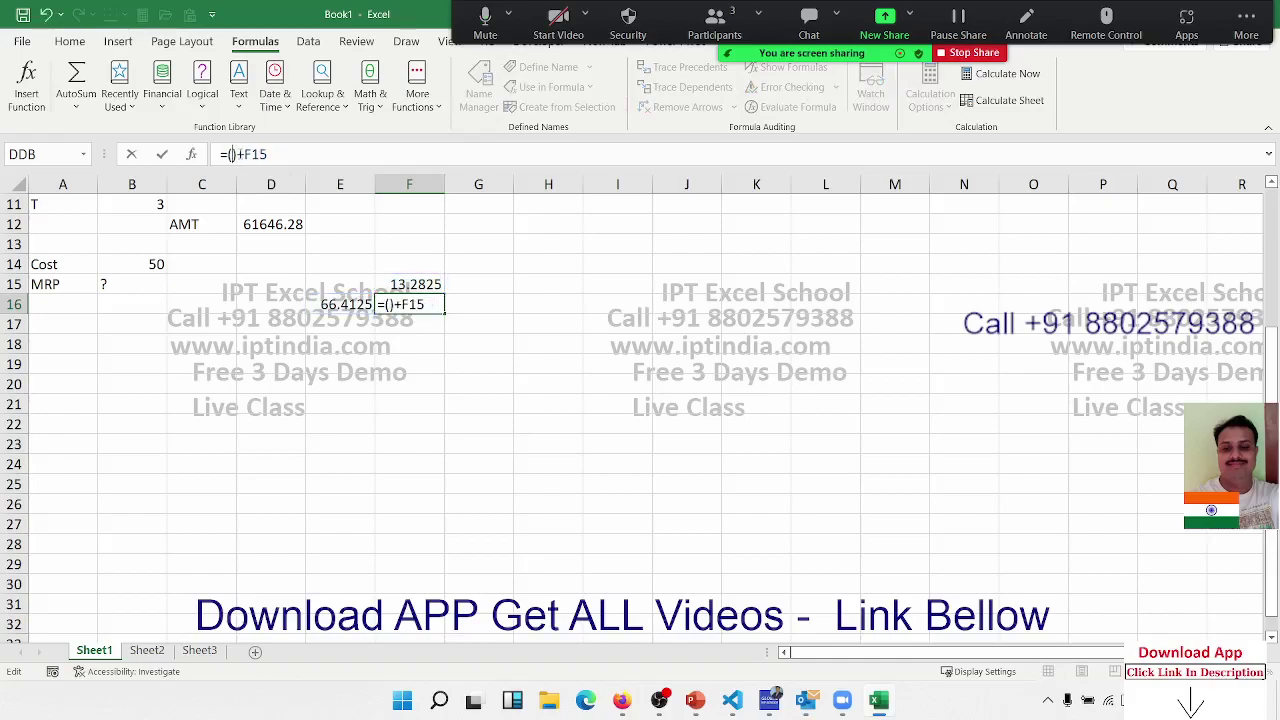
{"action": "key", "text": "ctrl+v"}
{"action": "key", "text": "Return"}
{"action": "key", "text": "Up"}
{"action": "key", "text": "Left"}
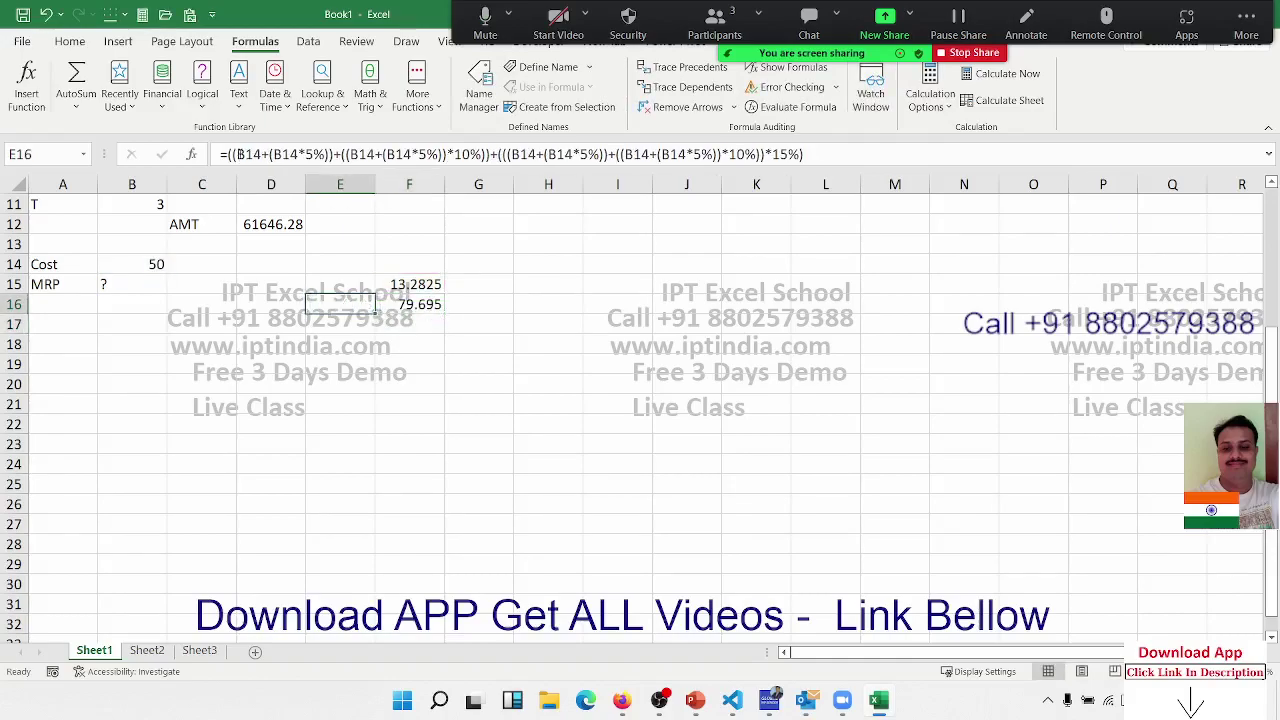
{"action": "key", "text": "Right"}
{"action": "key", "text": "Up"}
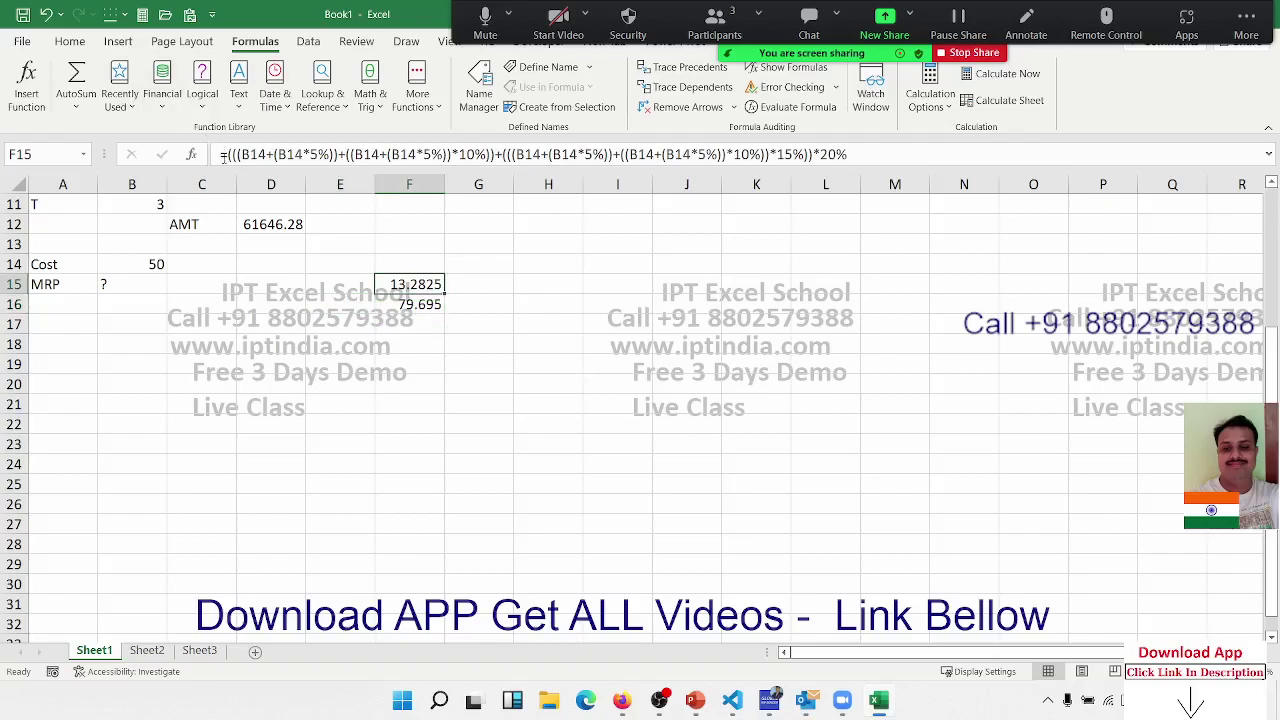
{"action": "left_click", "coordinate": [226, 154]}
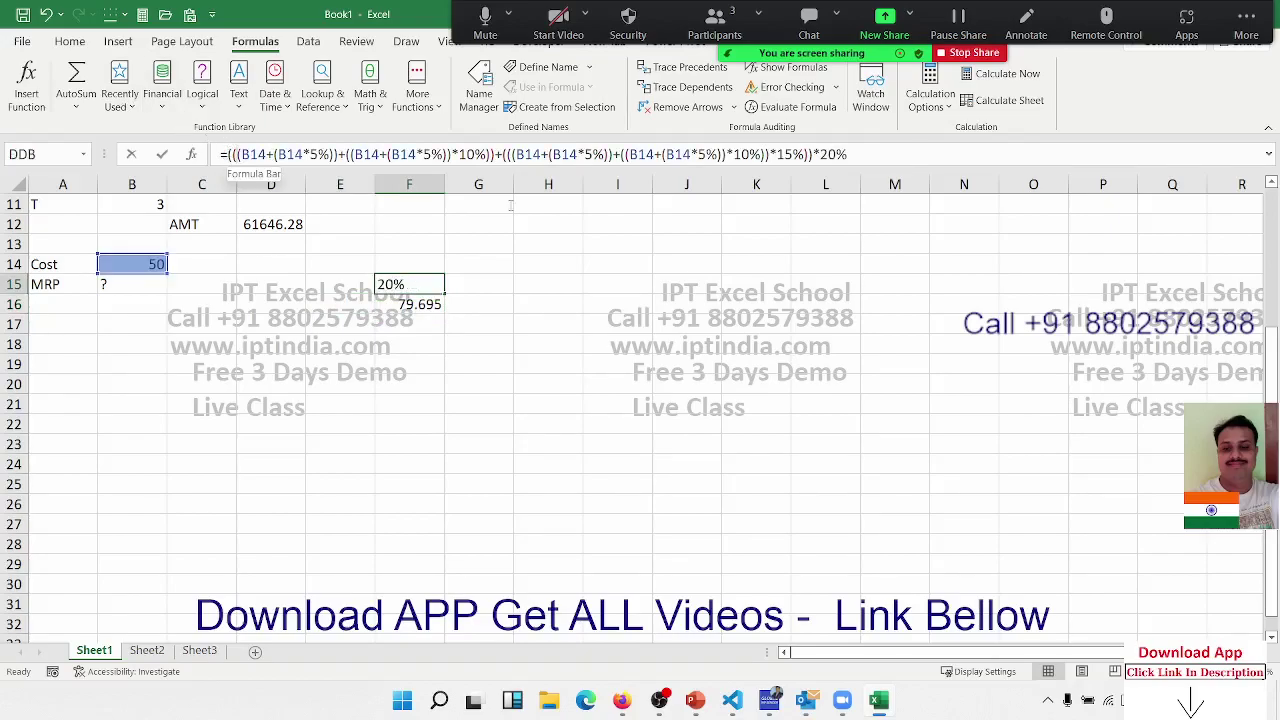
{"action": "key", "text": "Return"}
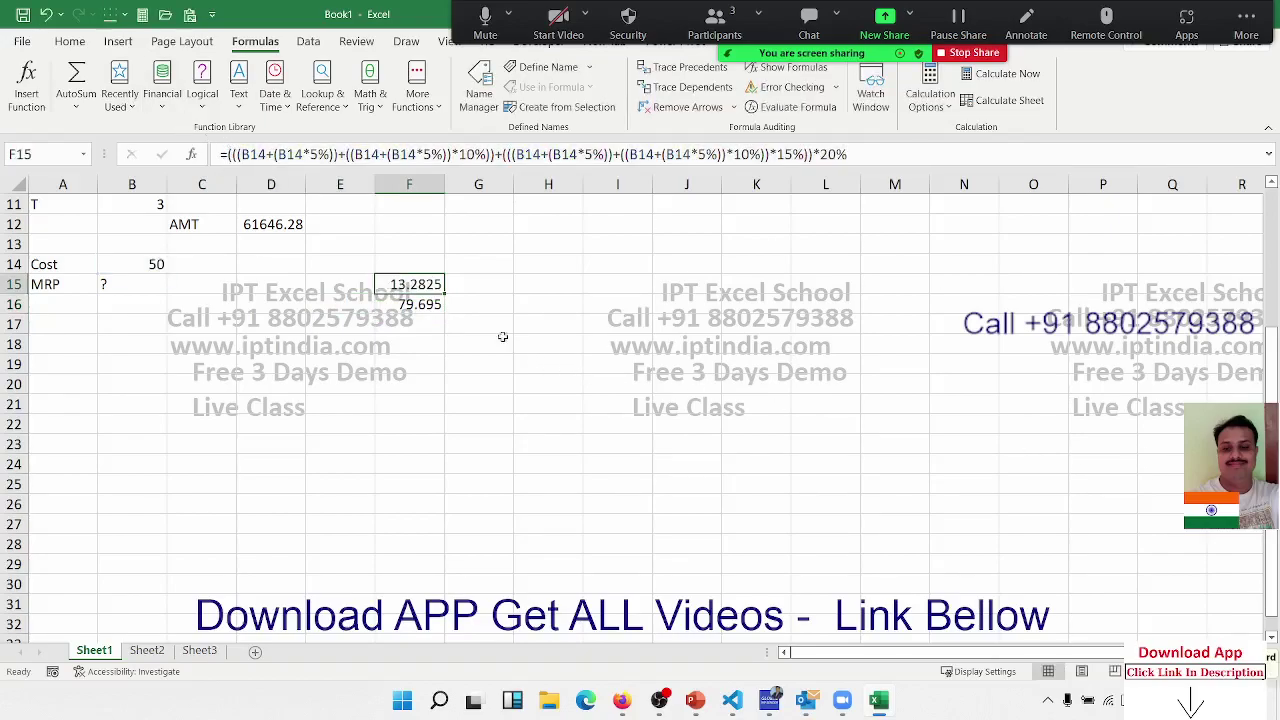
- Make F16 add (F15's formula) for 79.695, then clear the 13.2825 from F15
{"action": "double_click", "coordinate": [408, 302]}
{"action": "key", "text": "BackSpace"}
{"action": "key", "text": "BackSpace"}
{"action": "key", "text": "BackSpace"}
{"action": "type", "text": "+F15"}
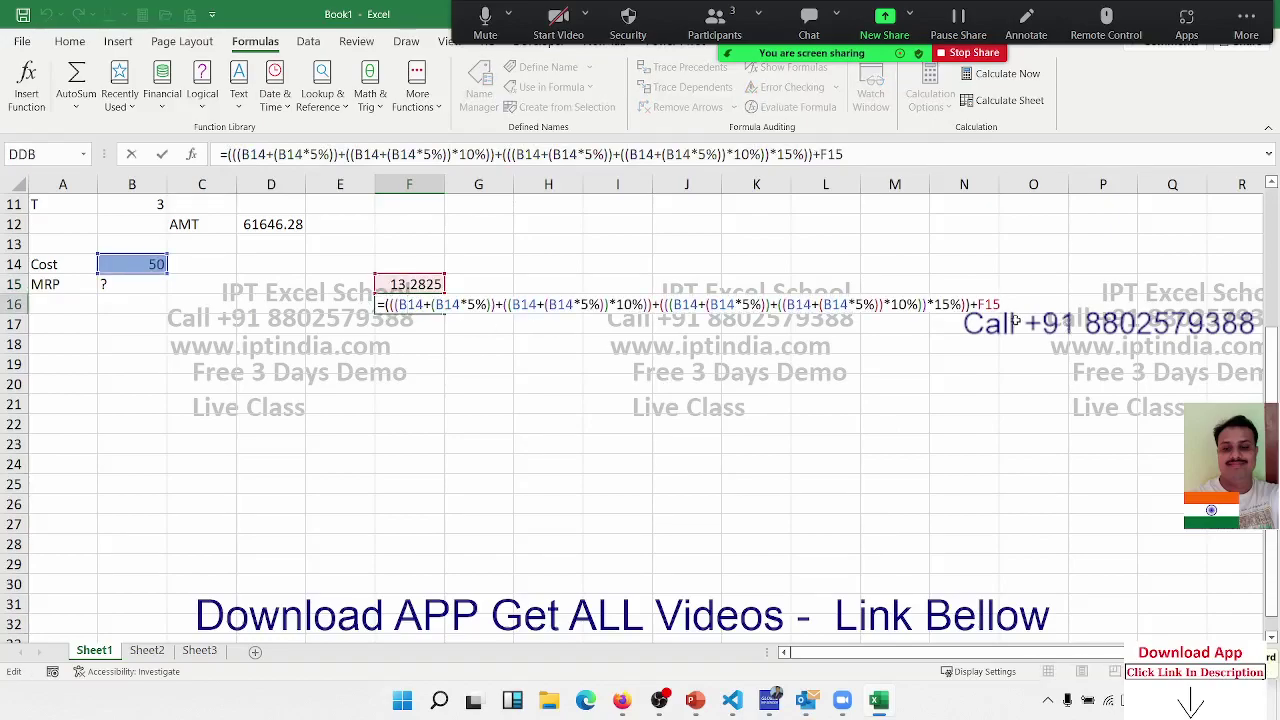
{"action": "double_click", "coordinate": [988, 305]}
{"action": "type", "text": "()"}
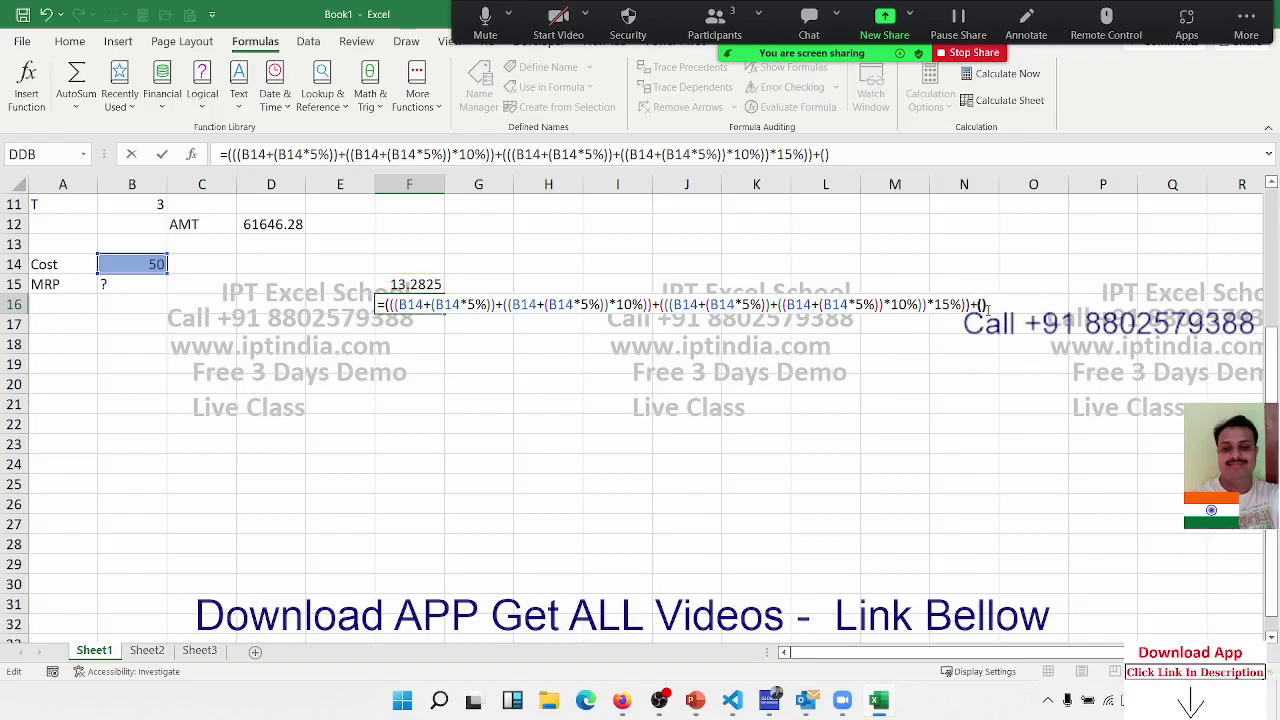
{"action": "key", "text": "ctrl+v"}
{"action": "key", "text": "ctrl+Return"}
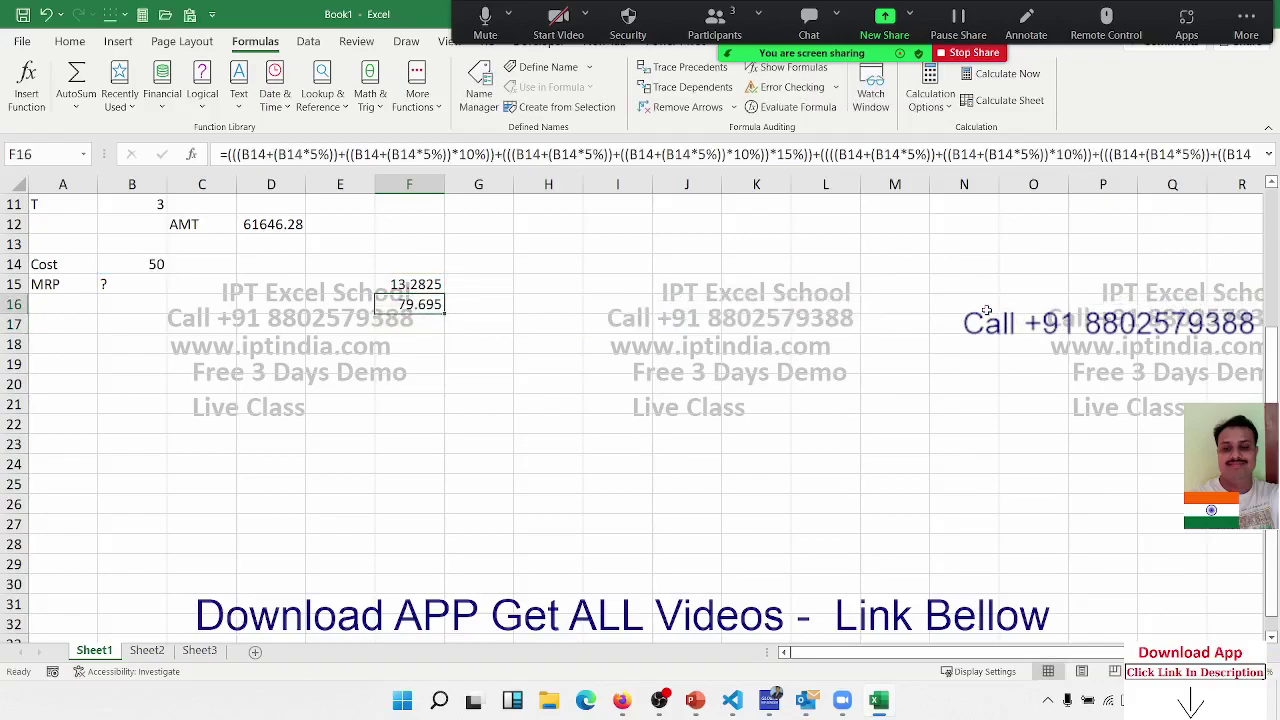
{"action": "key", "text": "Up"}
{"action": "key", "text": "Delete"}
{"action": "key", "text": "Down"}
- Move F16's combined formula into B15 next to the MRP label, showing 79.695
{"action": "key", "text": "ctrl+c"}
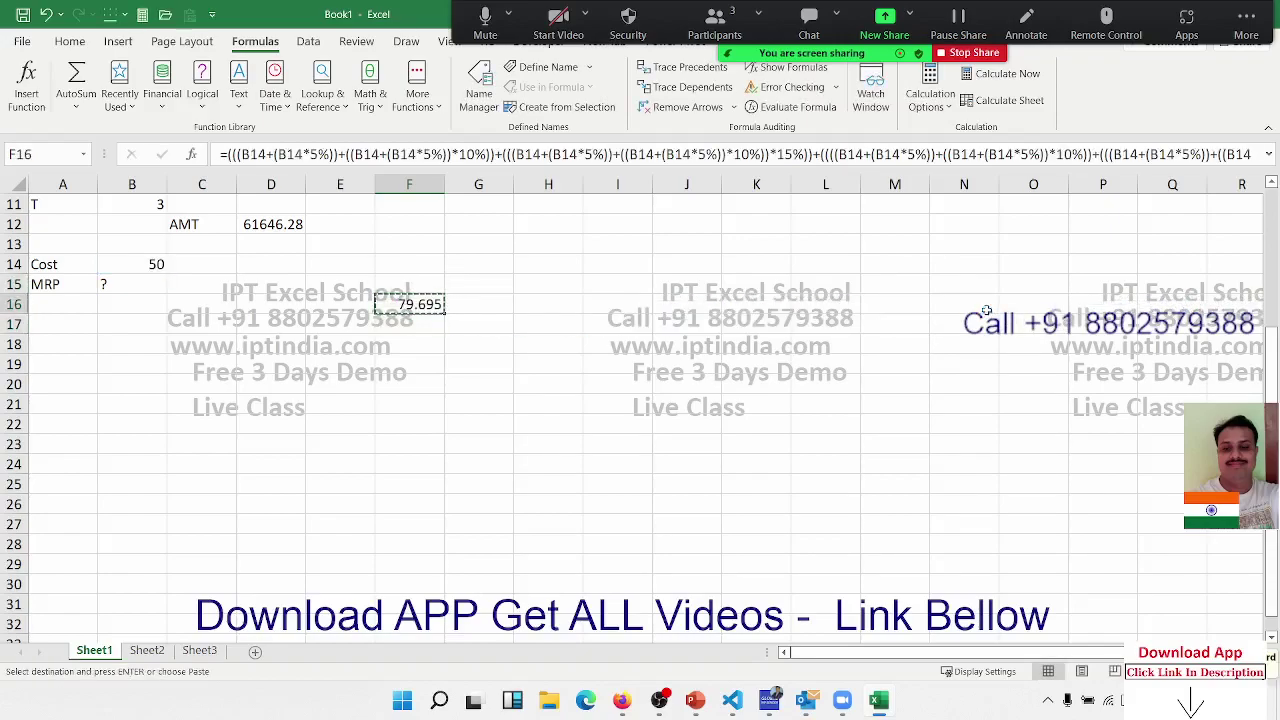
{"action": "key", "text": "Left"}
{"action": "key", "text": "Left"}
{"action": "key", "text": "Left"}
{"action": "key", "text": "Left"}
{"action": "key", "text": "Up"}
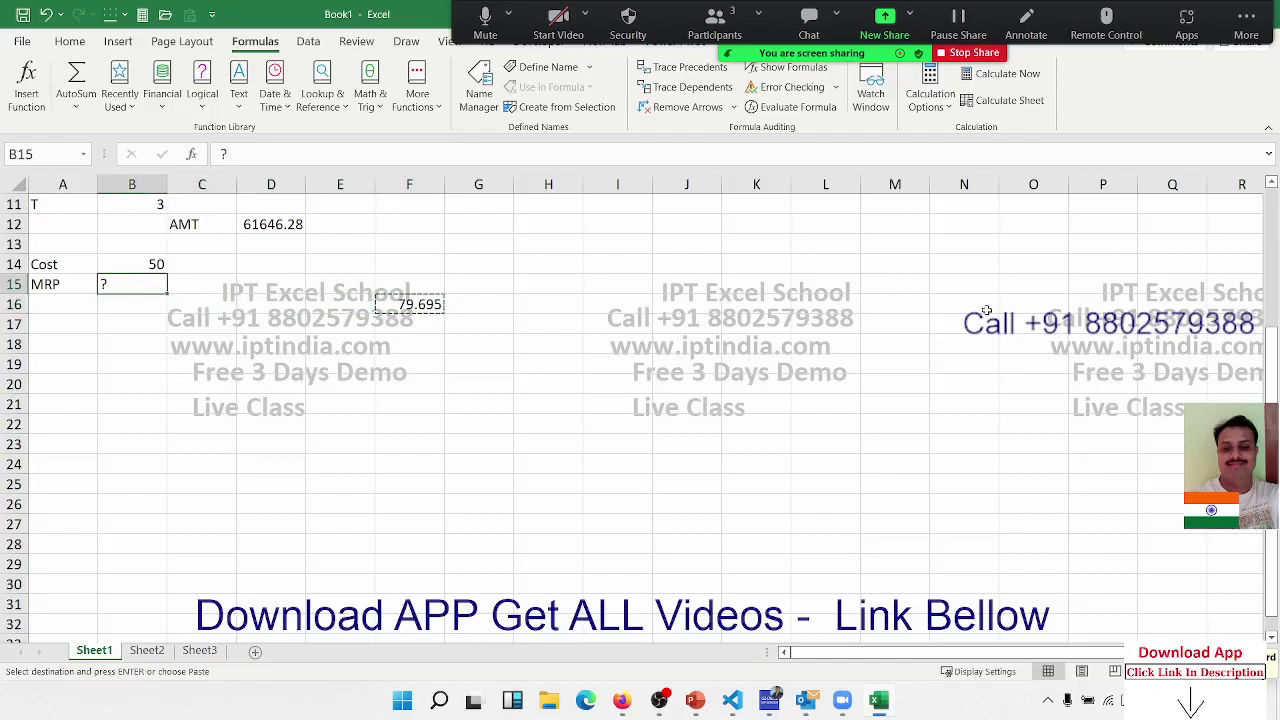
{"action": "key", "text": "ctrl+v"}
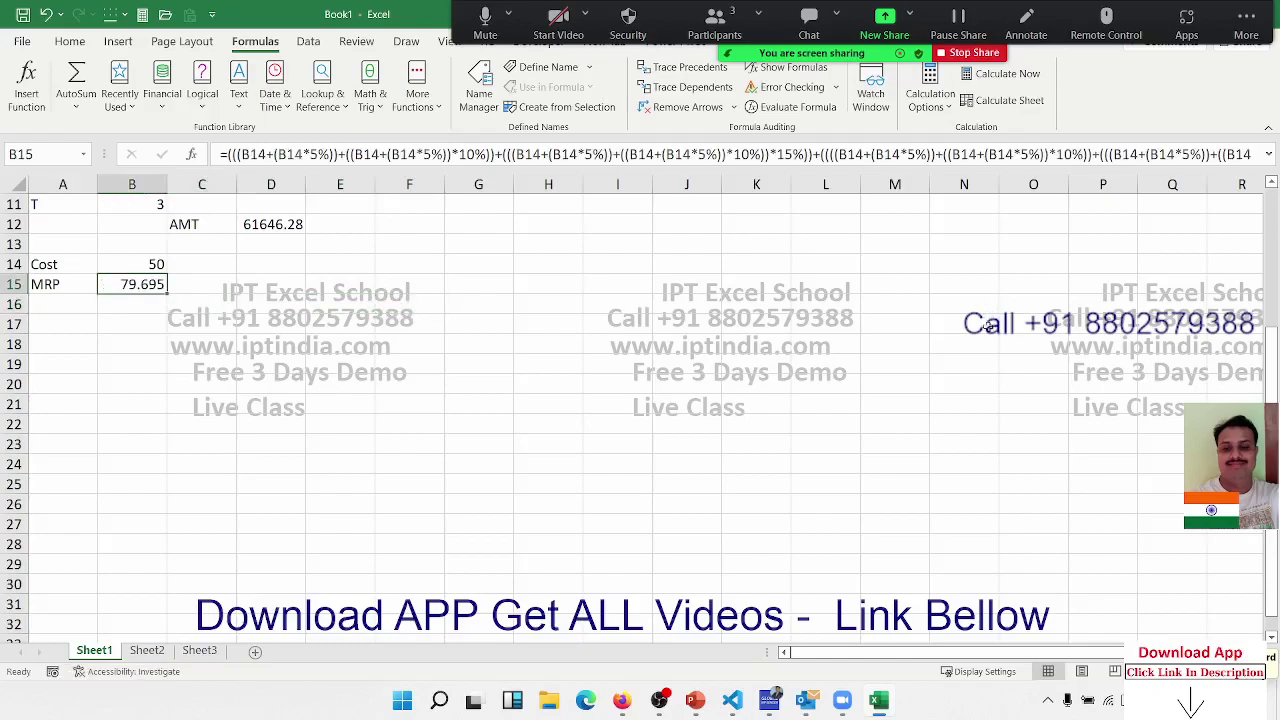
{"action": "double_click", "coordinate": [155, 284]}
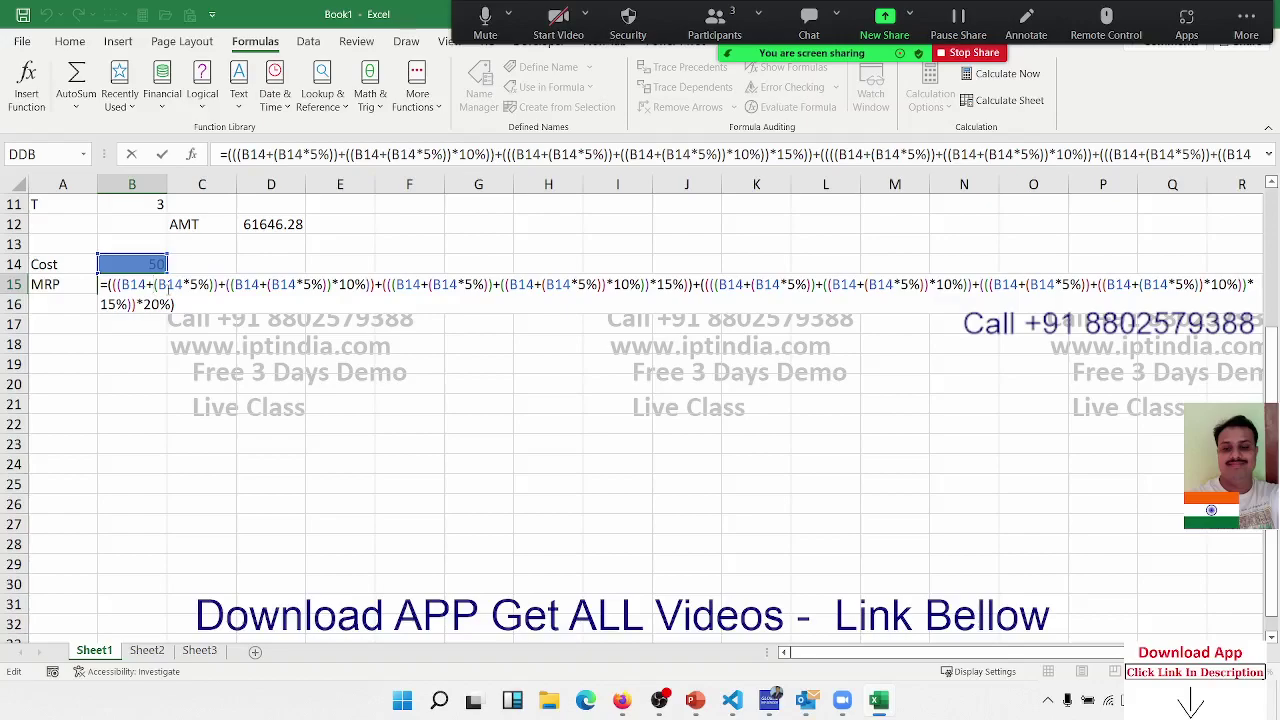
{"action": "key", "text": "Return"}
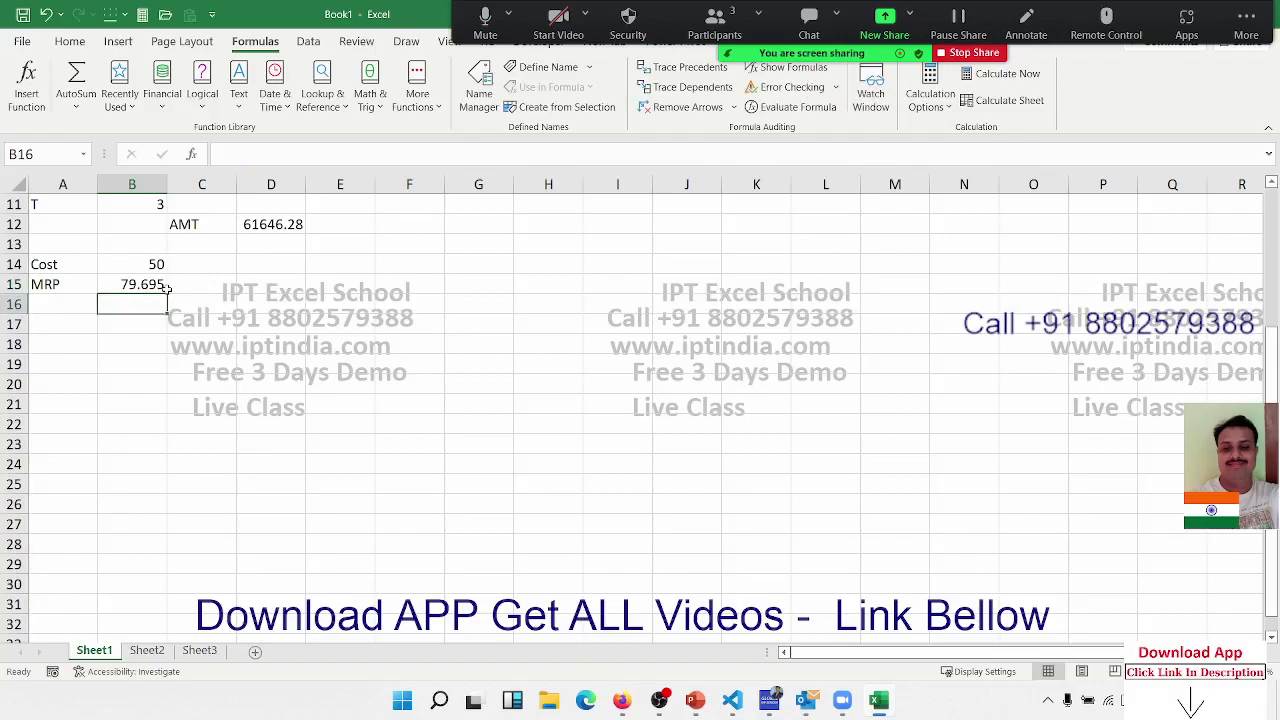
{"action": "left_click", "coordinate": [166, 286]}
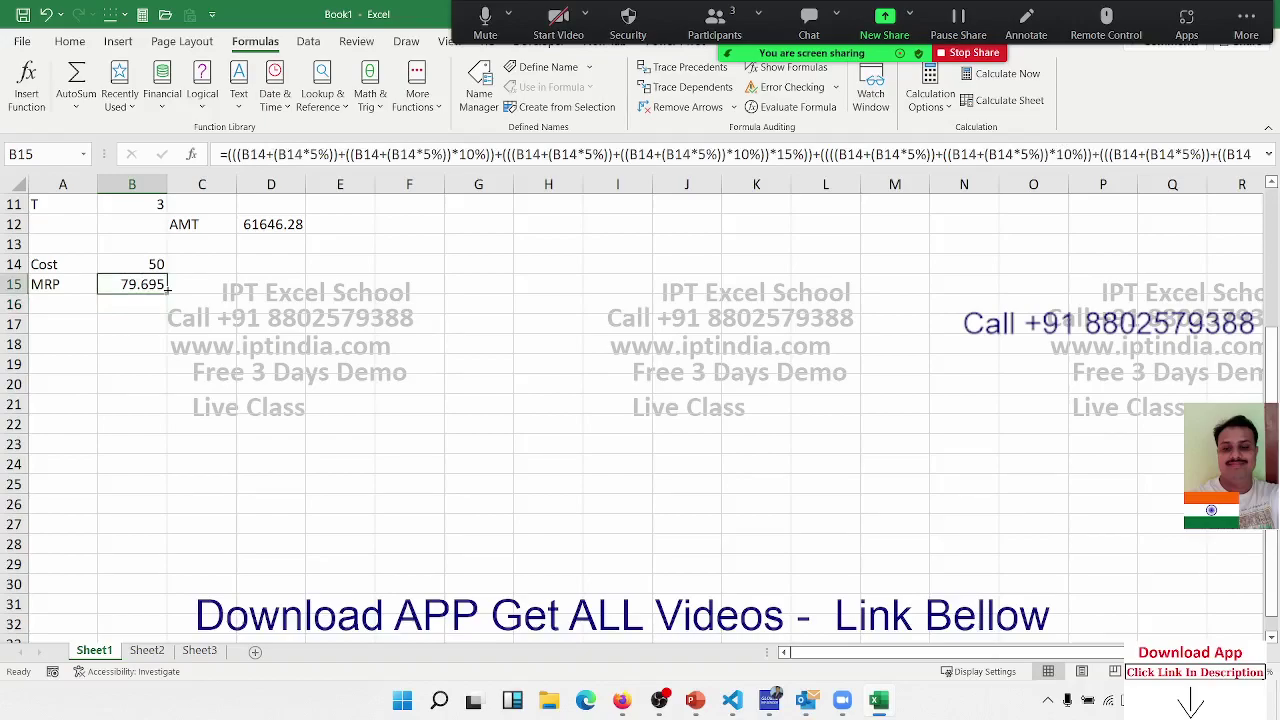
{"action": "key", "text": "Up"}
{"action": "key", "text": "Up"}
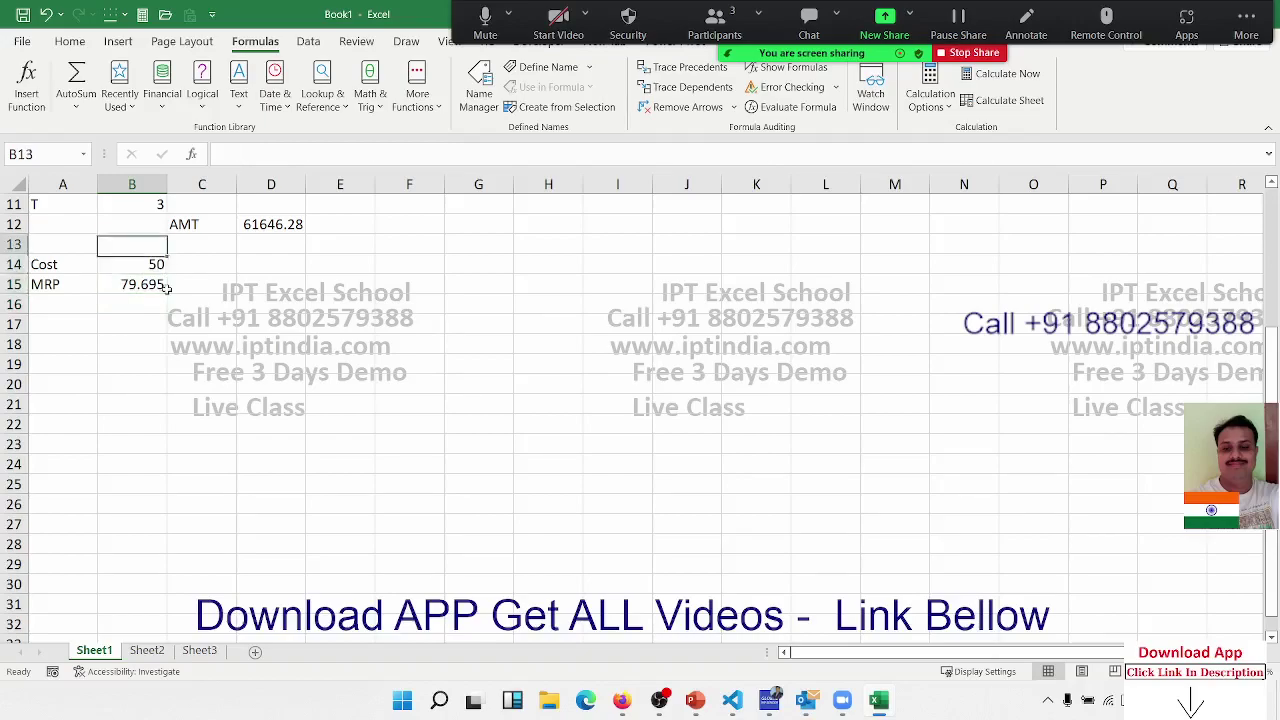
{"action": "key", "text": "Up"}
{"action": "key", "text": "Up"}
{"action": "key", "text": "Up"}
{"action": "key", "text": "Up"}
{"action": "key", "text": "Up"}
{"action": "key", "text": "Up"}
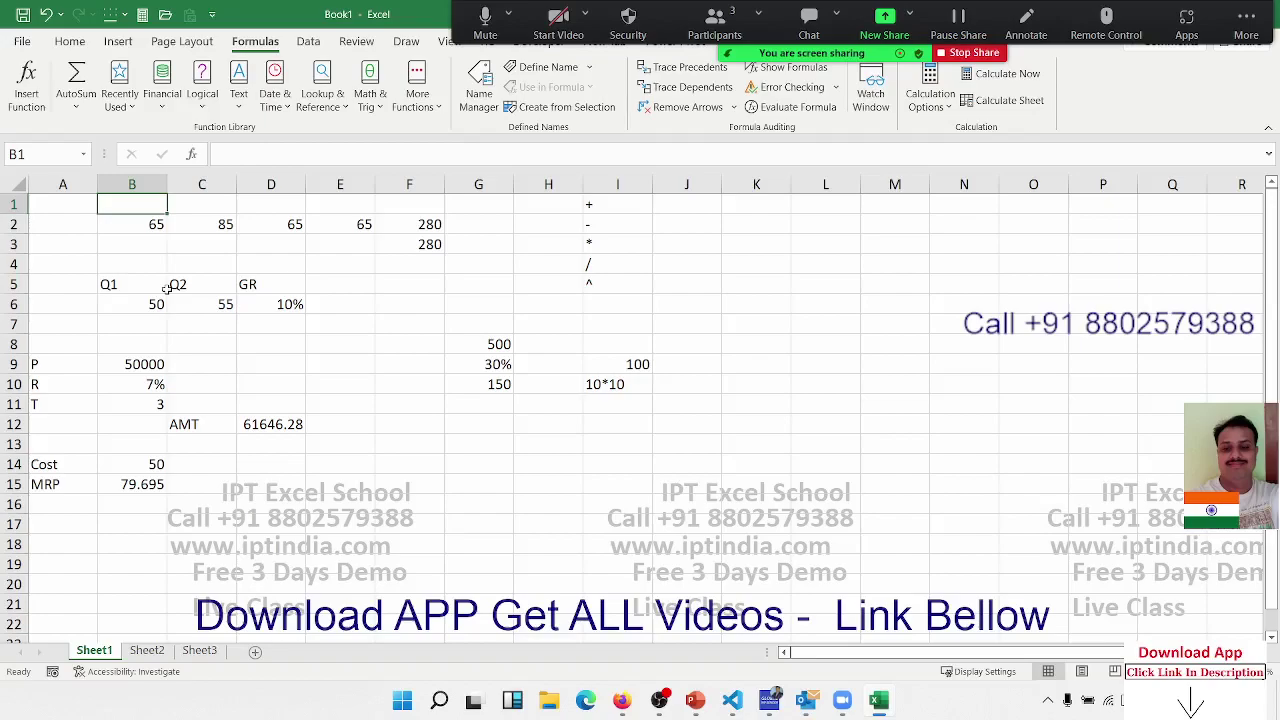
{"action": "key", "text": "Down"}
{"action": "key", "text": "Down"}
{"action": "key", "text": "Down"}
{"action": "key", "text": "Down"}
{"action": "key", "text": "Down"}
{"action": "key", "text": "Down"}
{"action": "key", "text": "Down"}
{"action": "key", "text": "Down"}
{"action": "key", "text": "Down"}
{"action": "key", "text": "Down"}
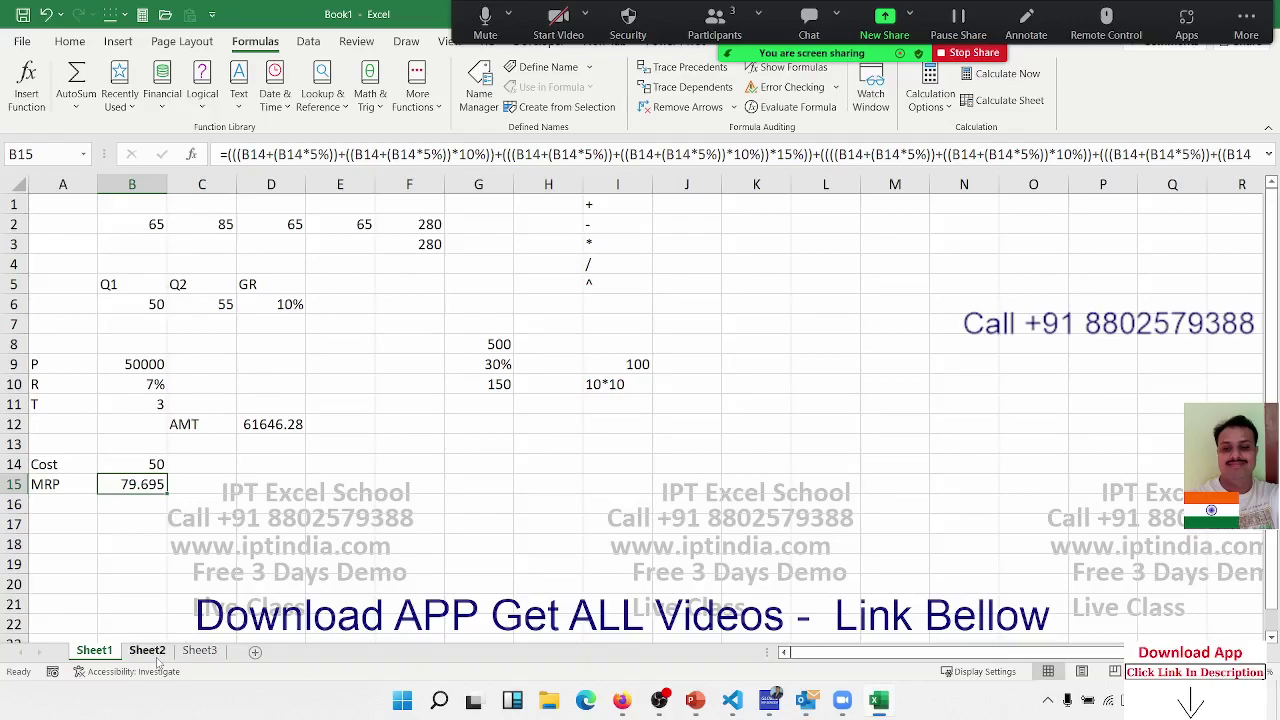
{"action": "left_click", "coordinate": [147, 651]}
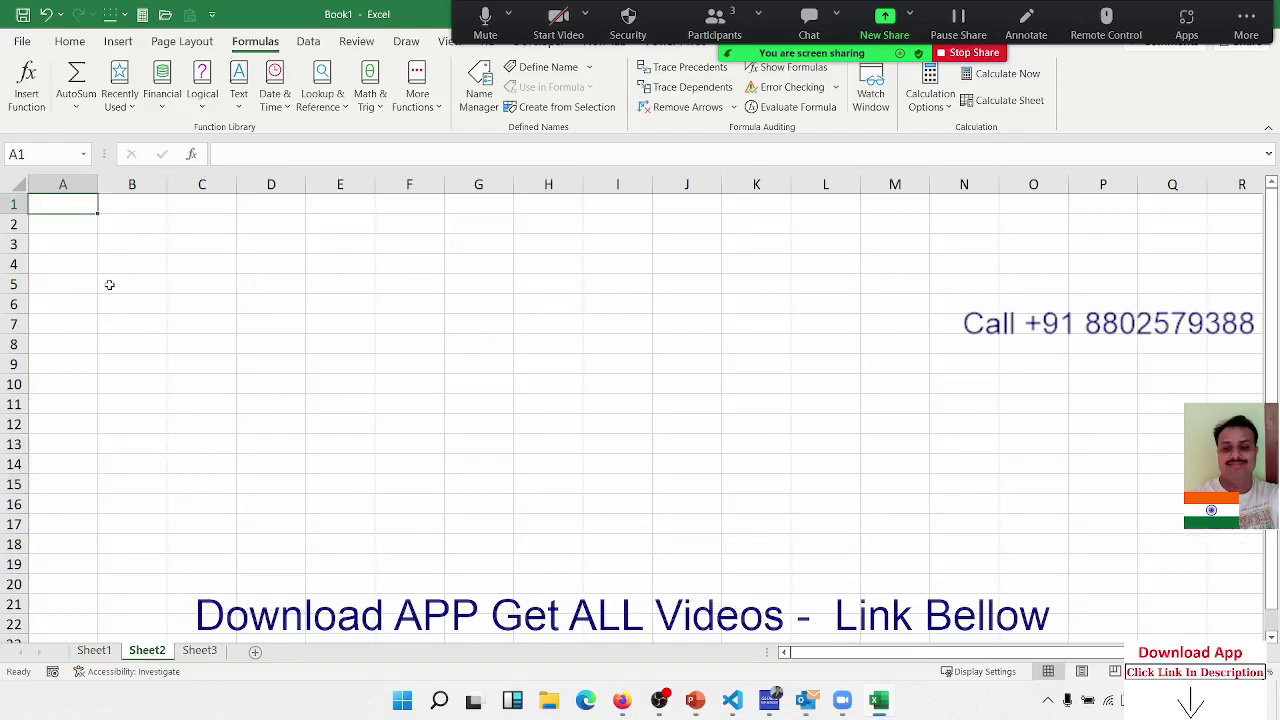
- On Sheet2, enter 85, 36, 52, 36, 63, 45, 63 down A1:A7
{"action": "scroll", "coordinate": [110, 285], "scroll_direction": "up", "scroll_amount": 1}
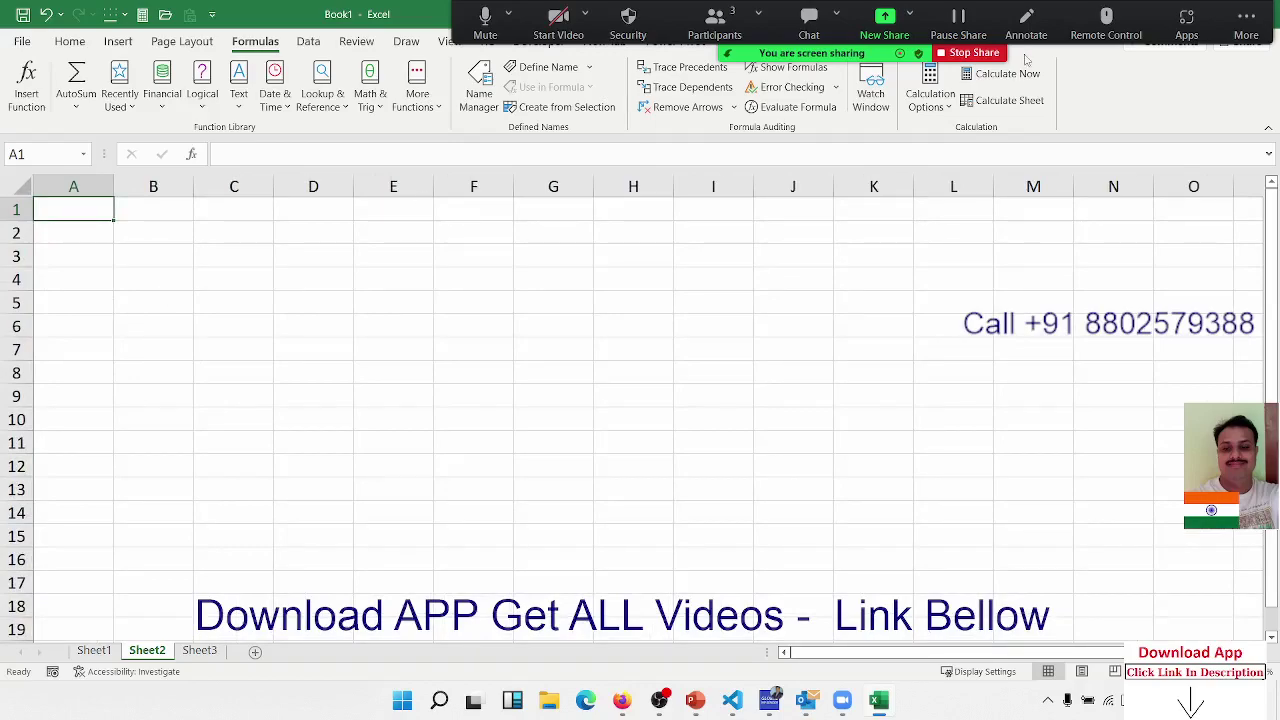
{"action": "type", "text": "20"}
{"action": "key", "text": "Return"}
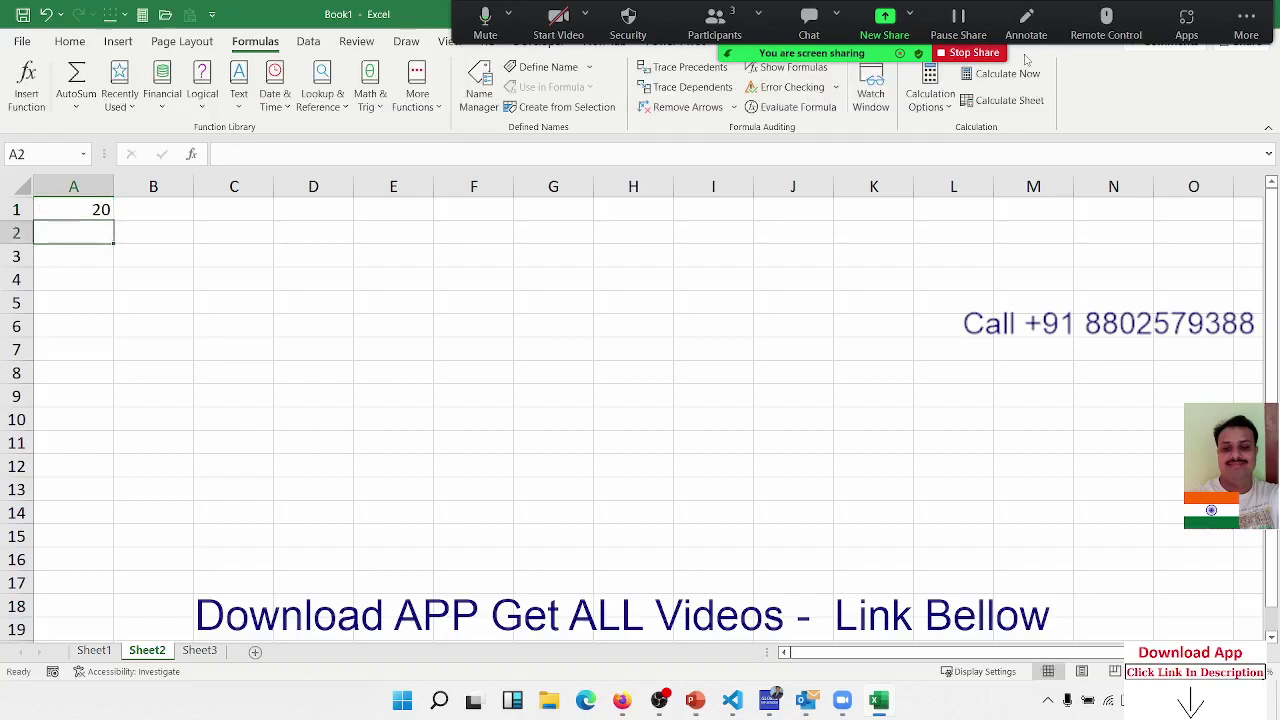
{"action": "key", "text": "Up"}
{"action": "type", "text": "85"}
{"action": "key", "text": "Return"}
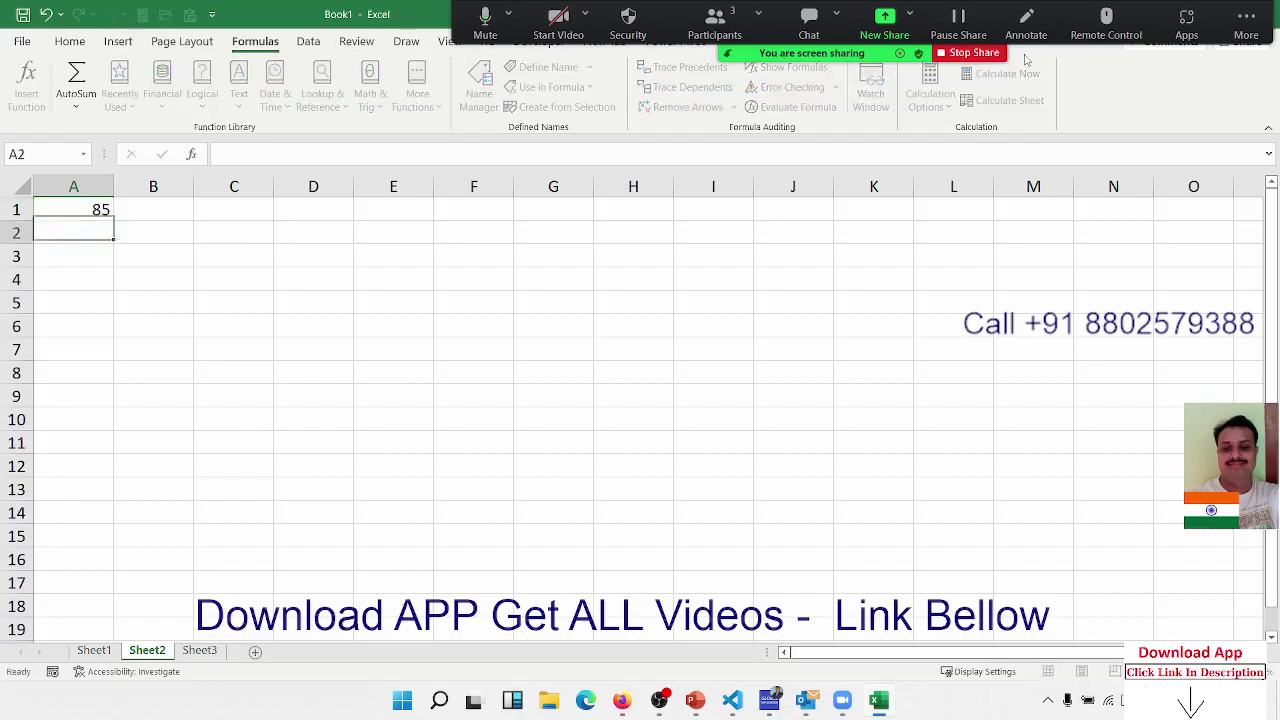
{"action": "type", "text": "36"}
{"action": "key", "text": "Return"}
{"action": "type", "text": "52"}
{"action": "key", "text": "Return"}
{"action": "type", "text": "36 "}
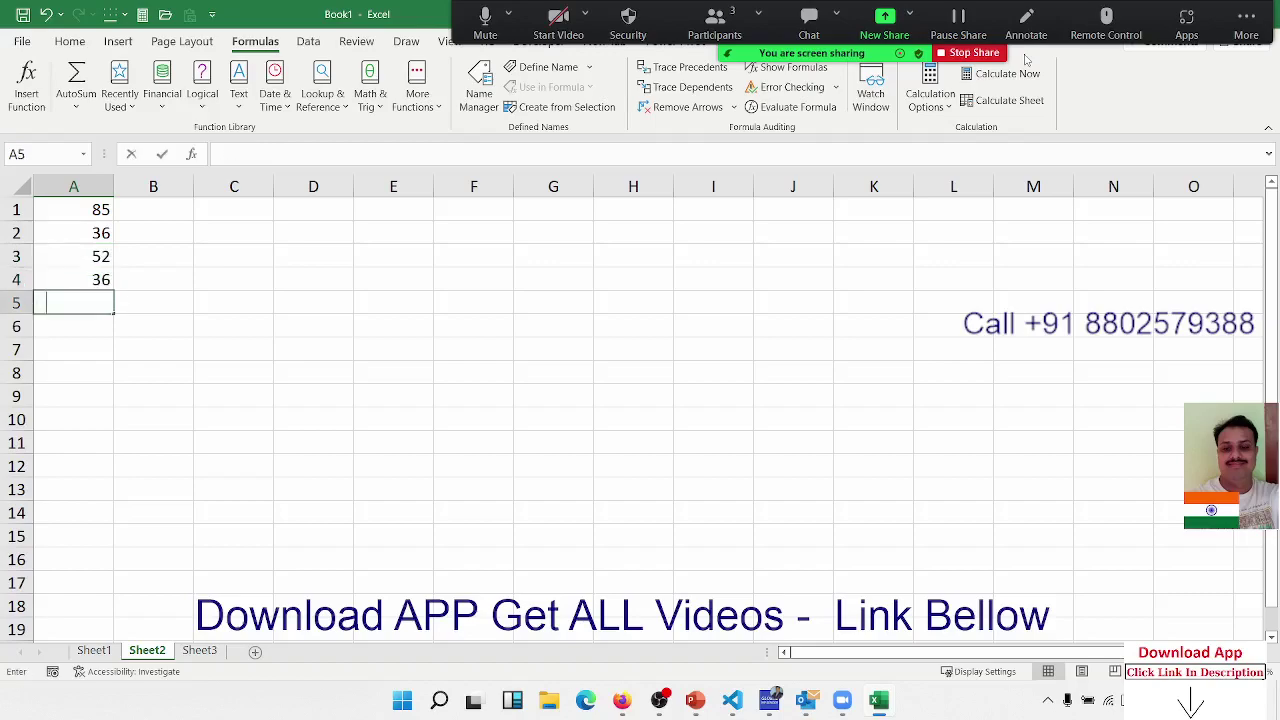
{"action": "type", "text": "63 45"}
{"action": "key", "text": "Return"}
{"action": "type", "text": "63"}
{"action": "key", "text": "Return"}
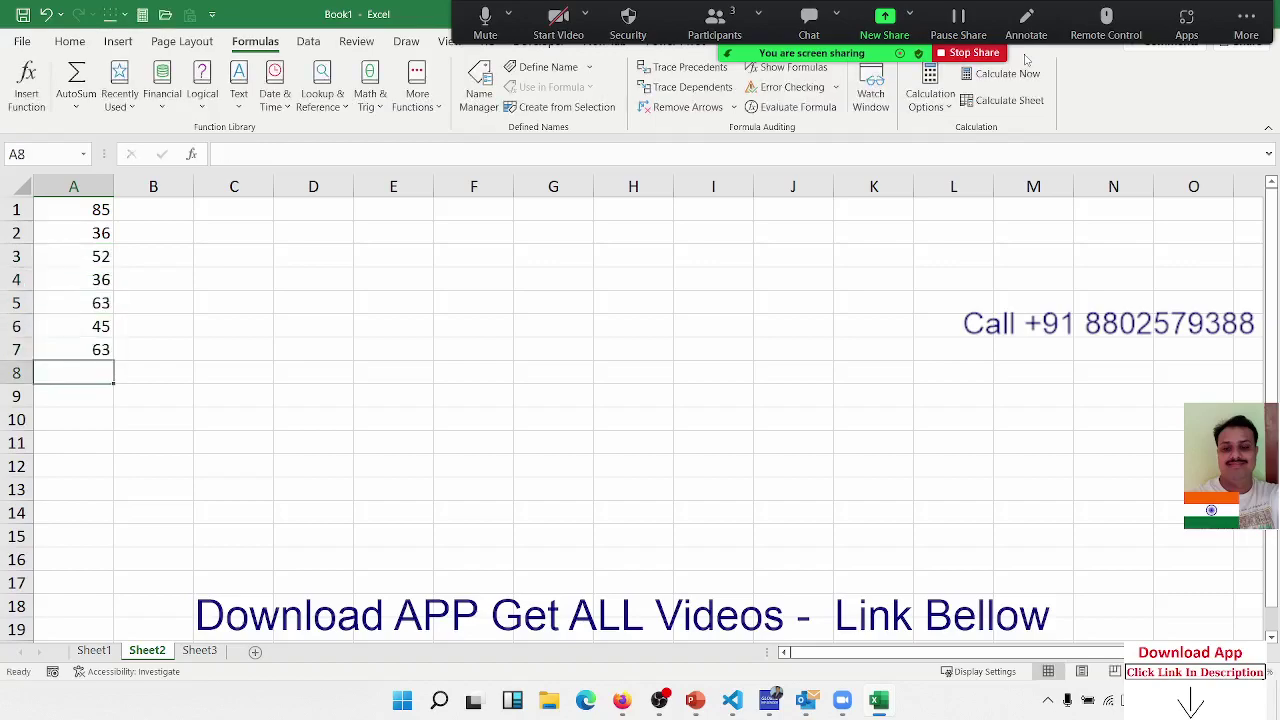
{"action": "key", "text": "Up"}
{"action": "key", "text": "ctrl+Home"}
- Enter =A1+20 in B1 and fill it down to B7, giving 105 through 83
{"action": "key", "text": "Right"}
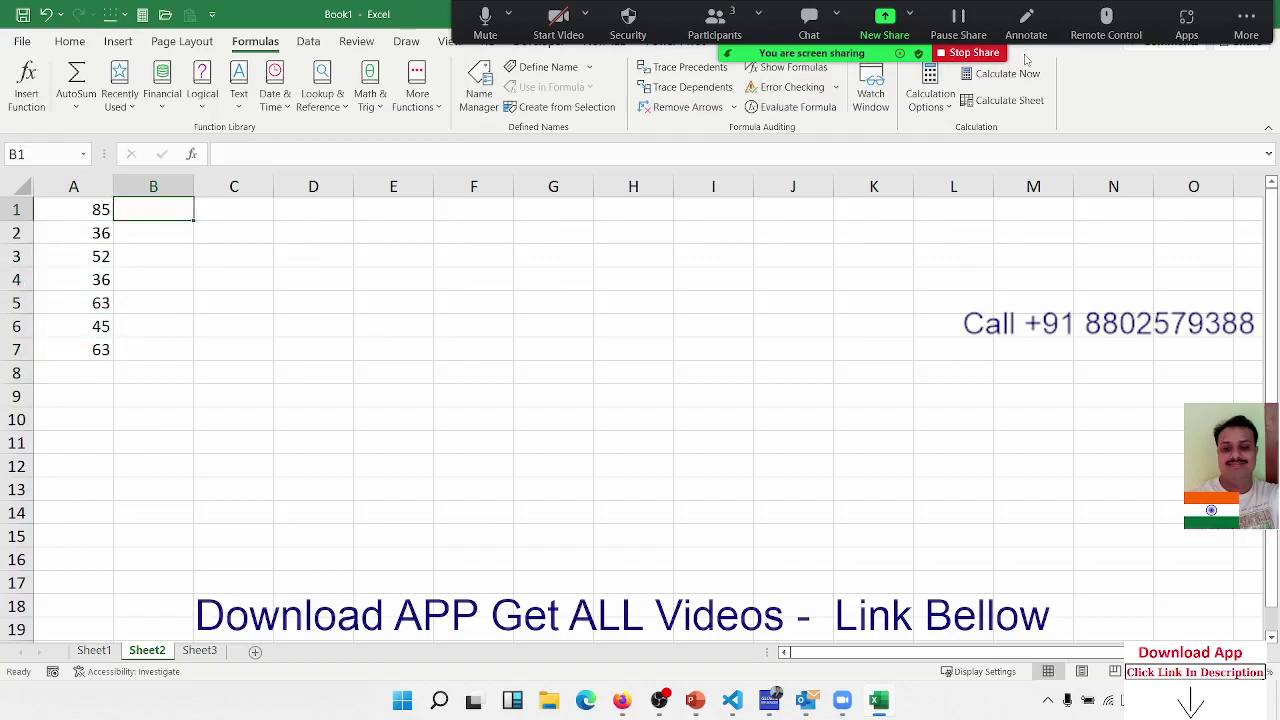
{"action": "type", "text": "="}
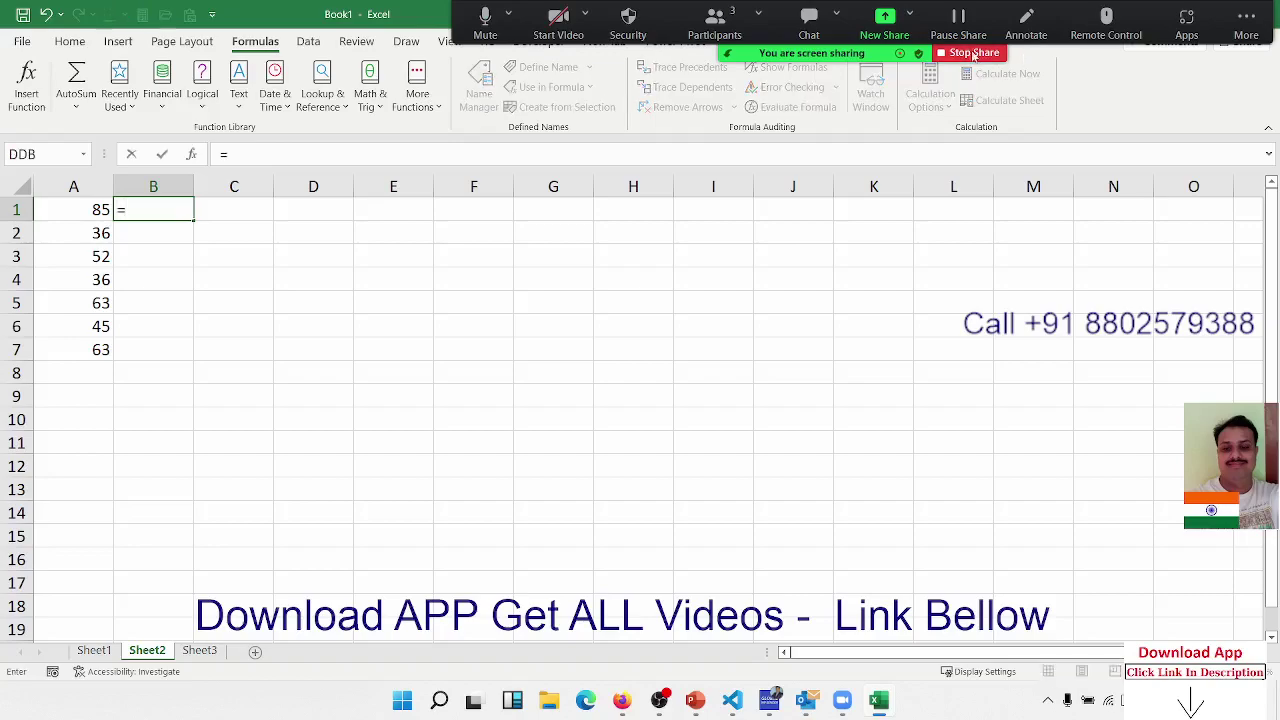
{"action": "left_click", "coordinate": [64, 207]}
{"action": "type", "text": "+"}
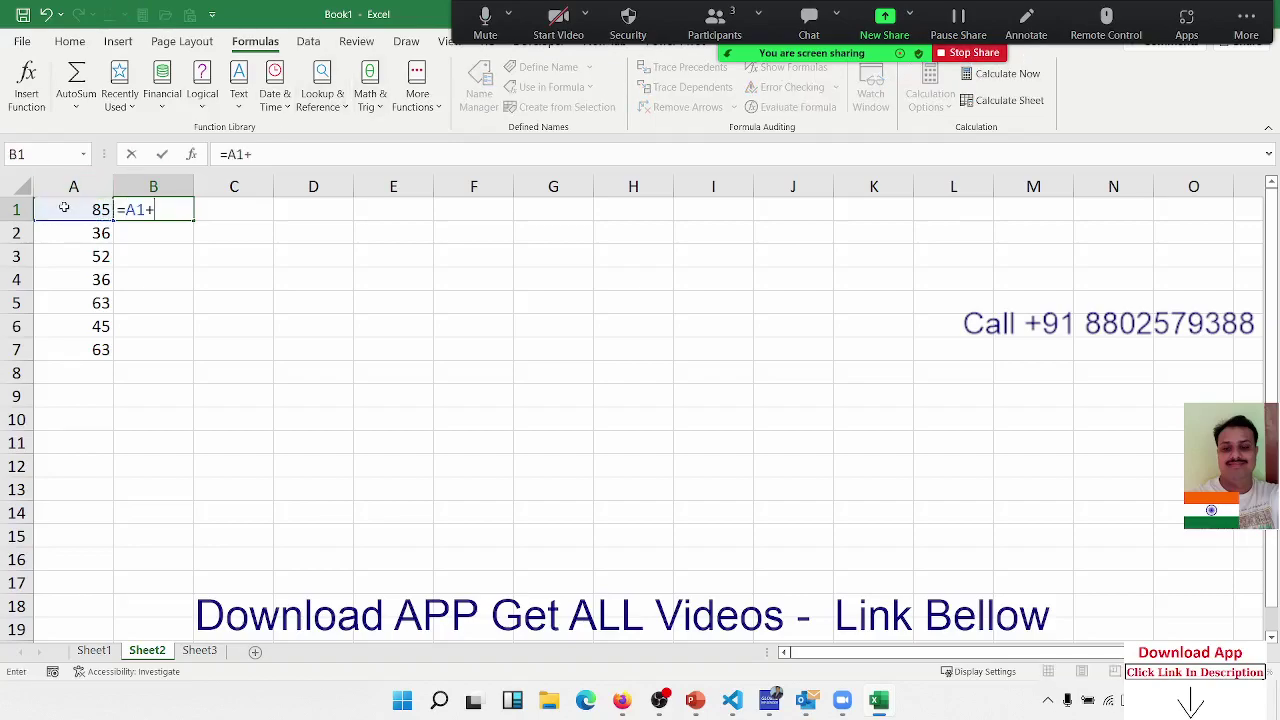
{"action": "type", "text": "20"}
{"action": "key", "text": "Return"}
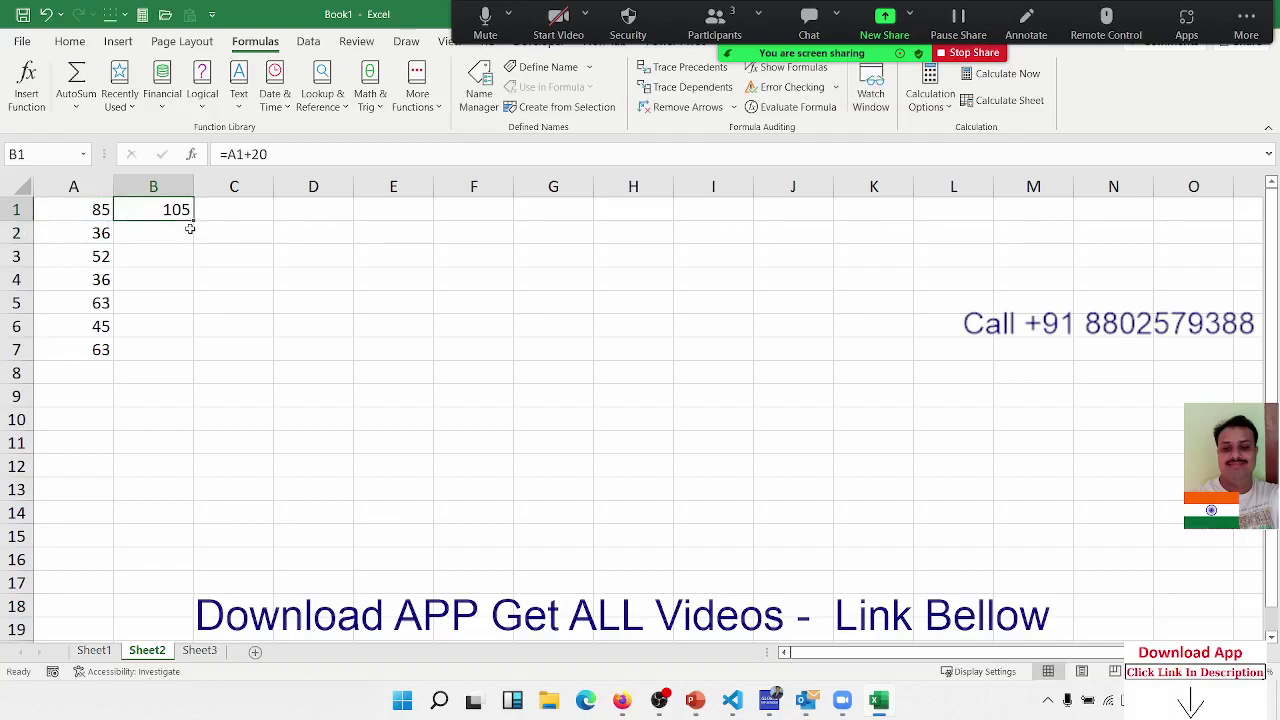
{"action": "left_click_drag", "start_coordinate": [193, 224], "coordinate": [189, 356]}
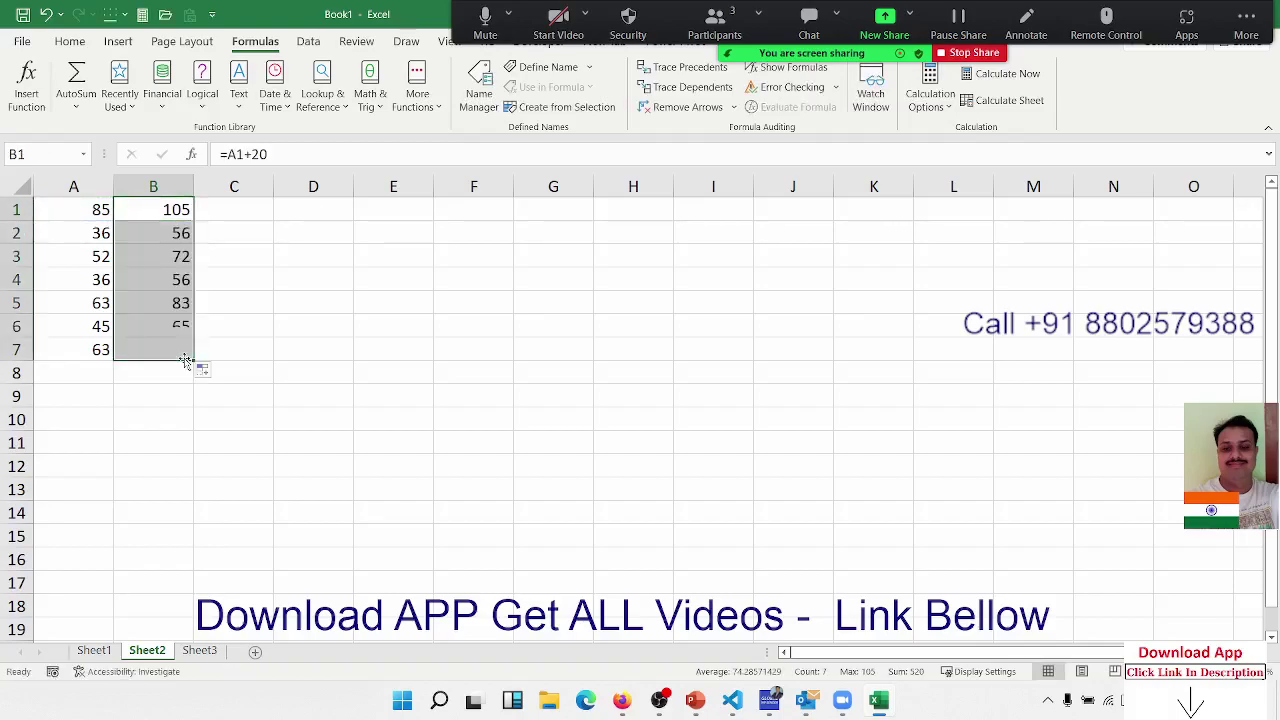
{"action": "left_click", "coordinate": [451, 355]}
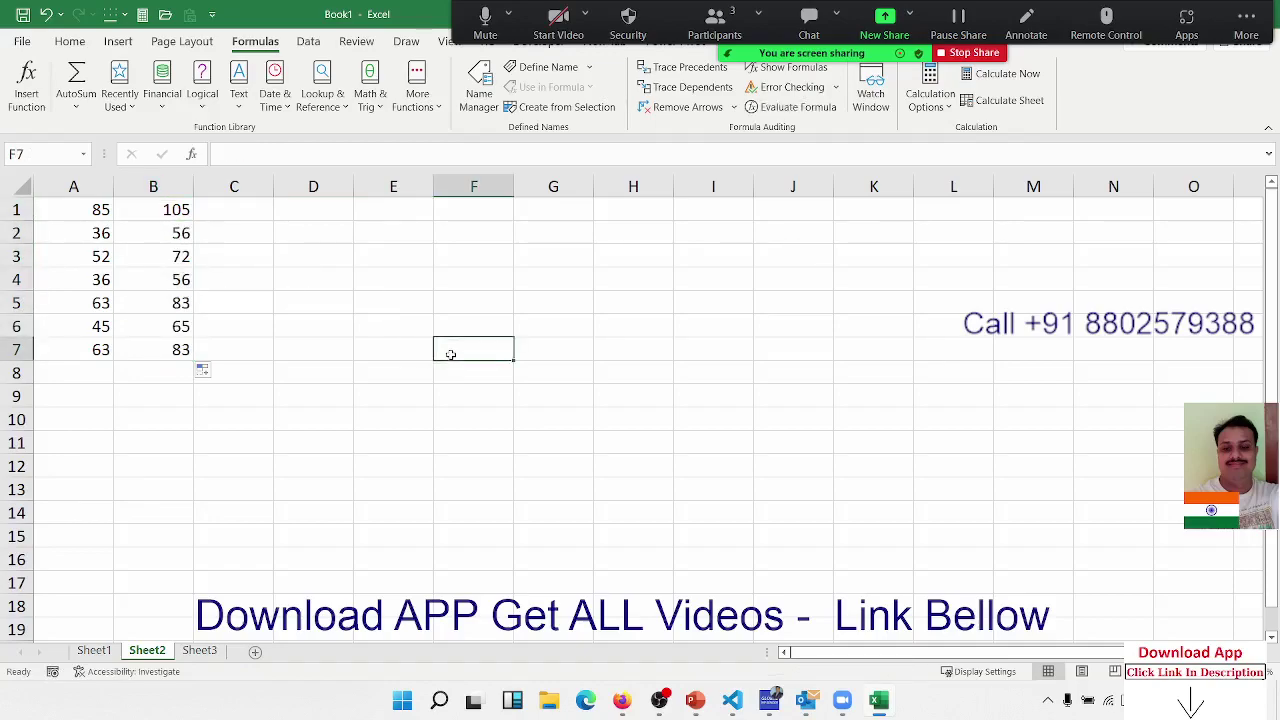
- Enter 525 in F7 and the formula =F7+20 in F8, giving 545
{"action": "type", "text": "525"}
{"action": "key", "text": "Return"}
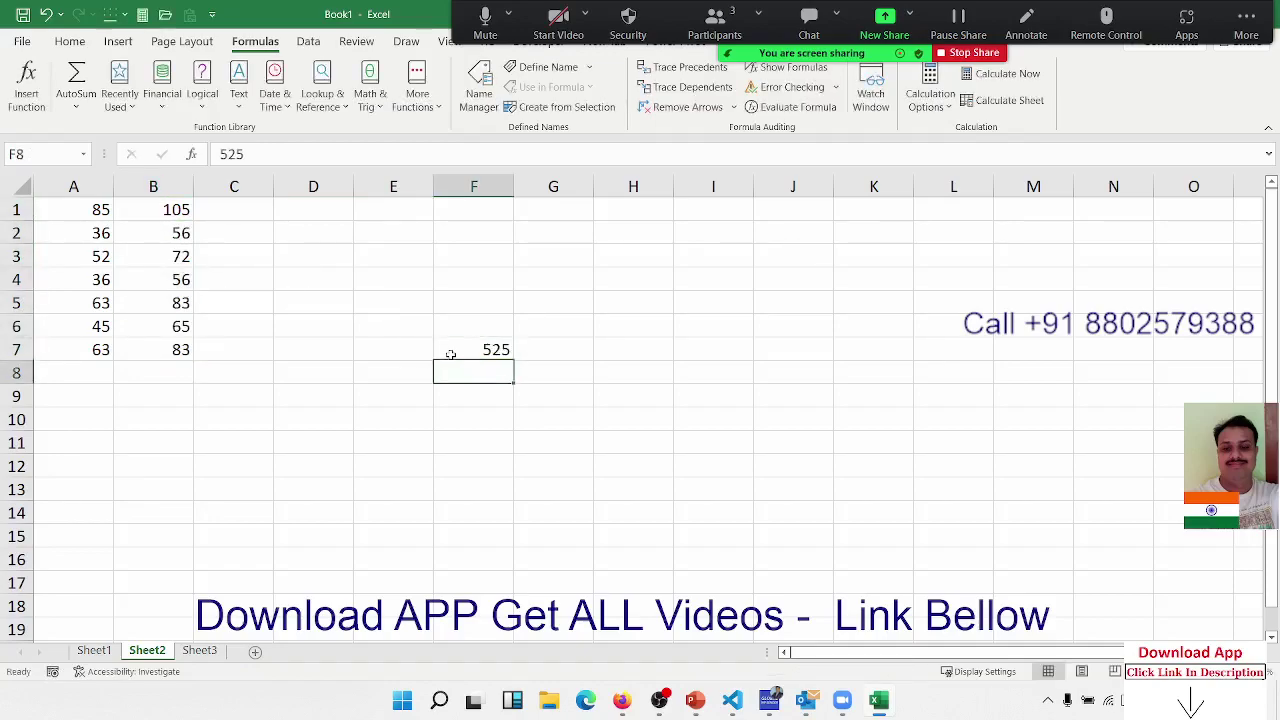
{"action": "type", "text": "="}
{"action": "left_click", "coordinate": [451, 355]}
{"action": "type", "text": "+"}
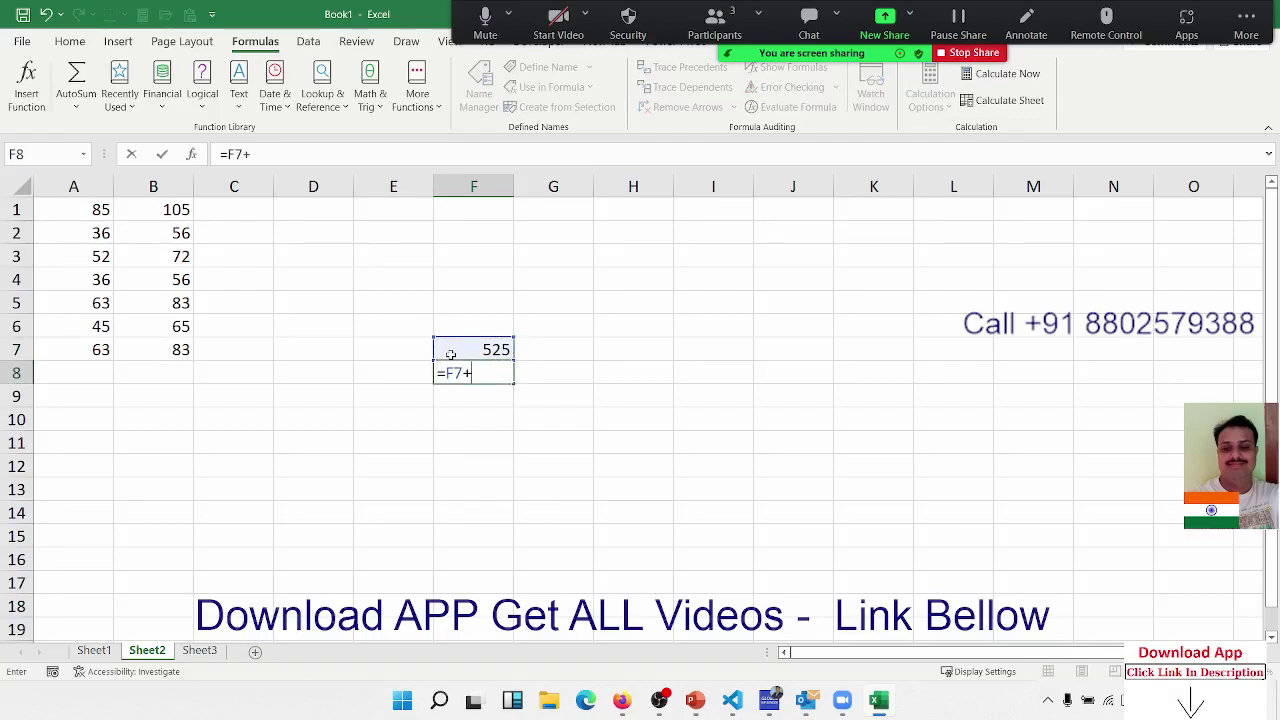
{"action": "type", "text": "20"}
{"action": "left_click", "coordinate": [451, 355]}
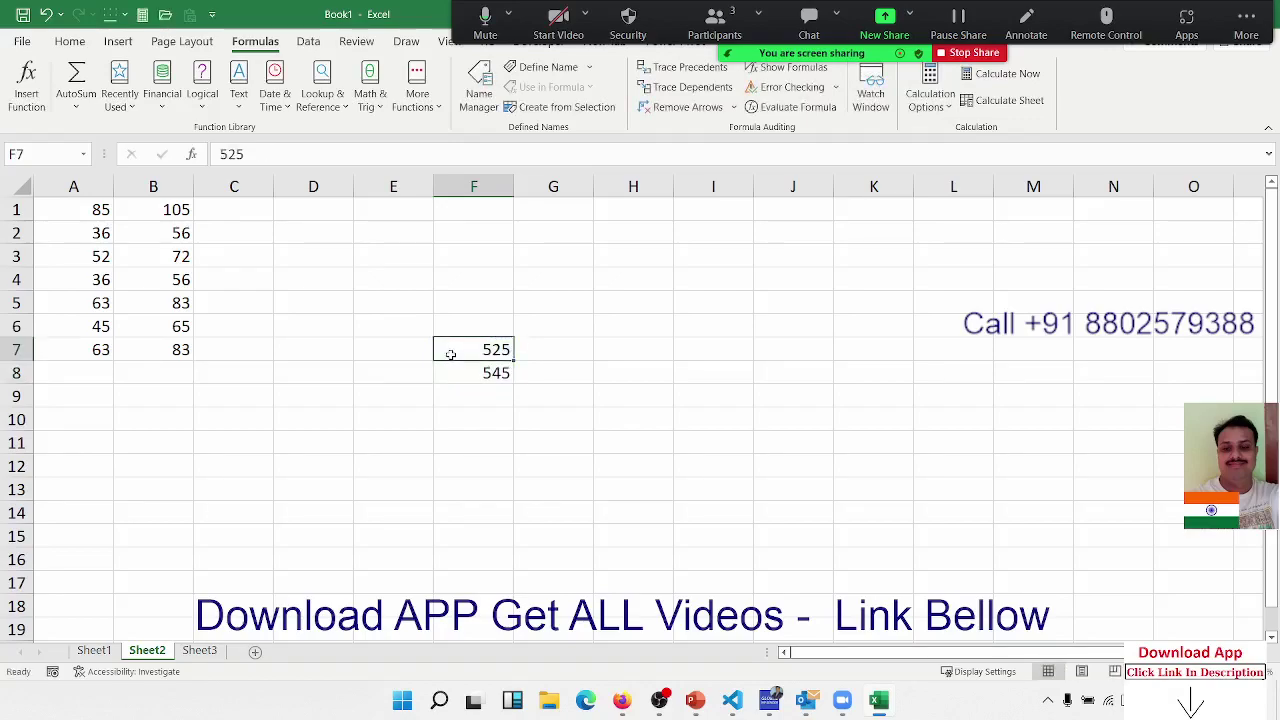
- Fill the +20 formula down to F10, then clear F8 and F9
{"action": "key", "text": "Down"}
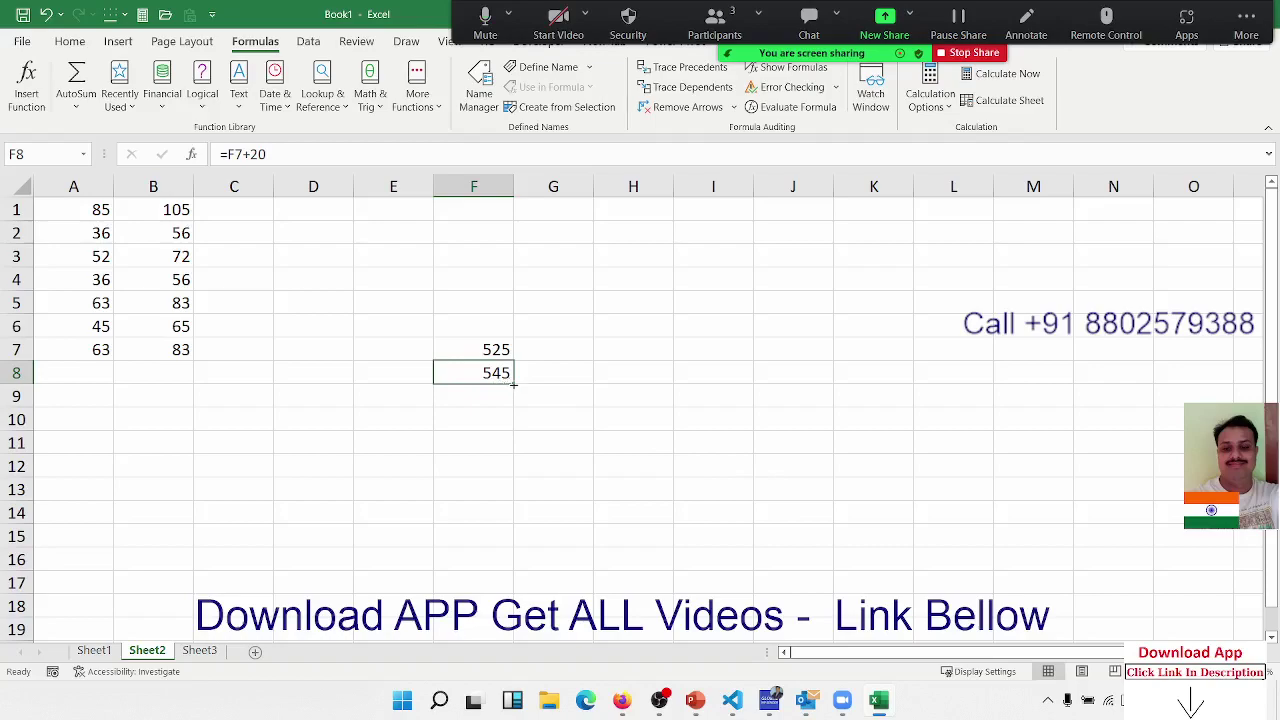
{"action": "left_click_drag", "start_coordinate": [513, 383], "coordinate": [513, 426]}
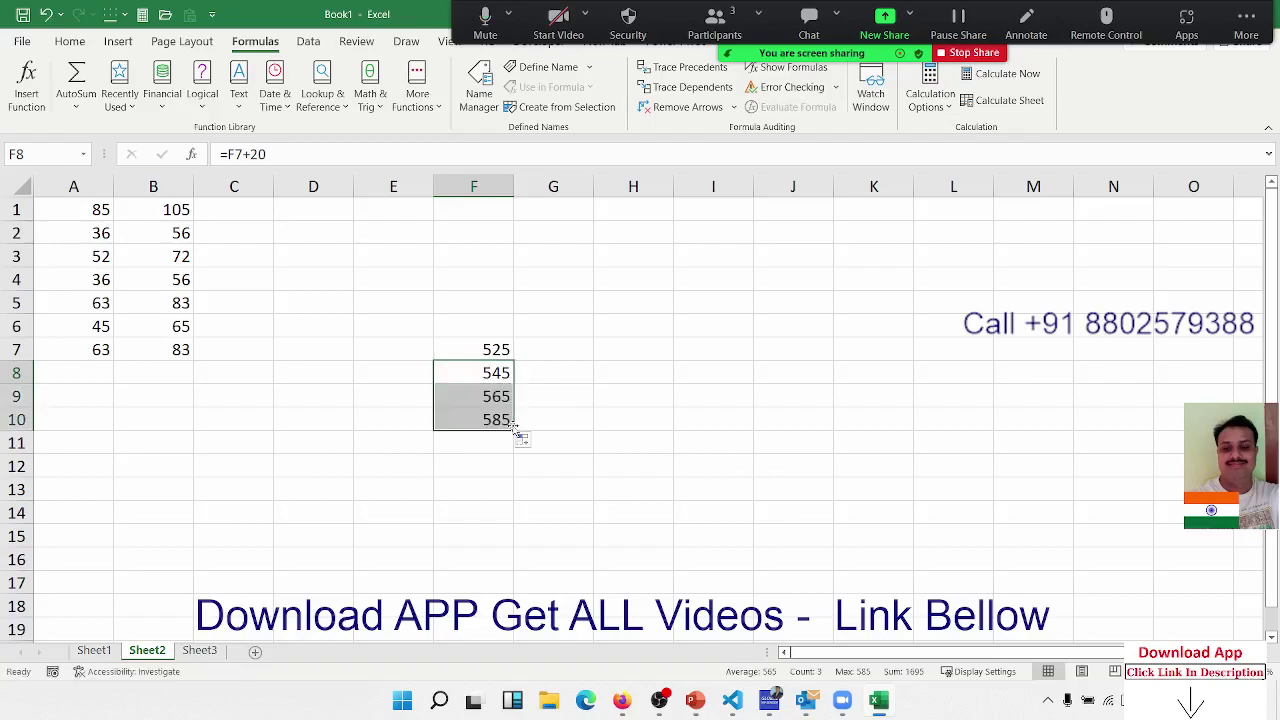
{"action": "left_click_drag", "start_coordinate": [494, 376], "coordinate": [497, 395]}
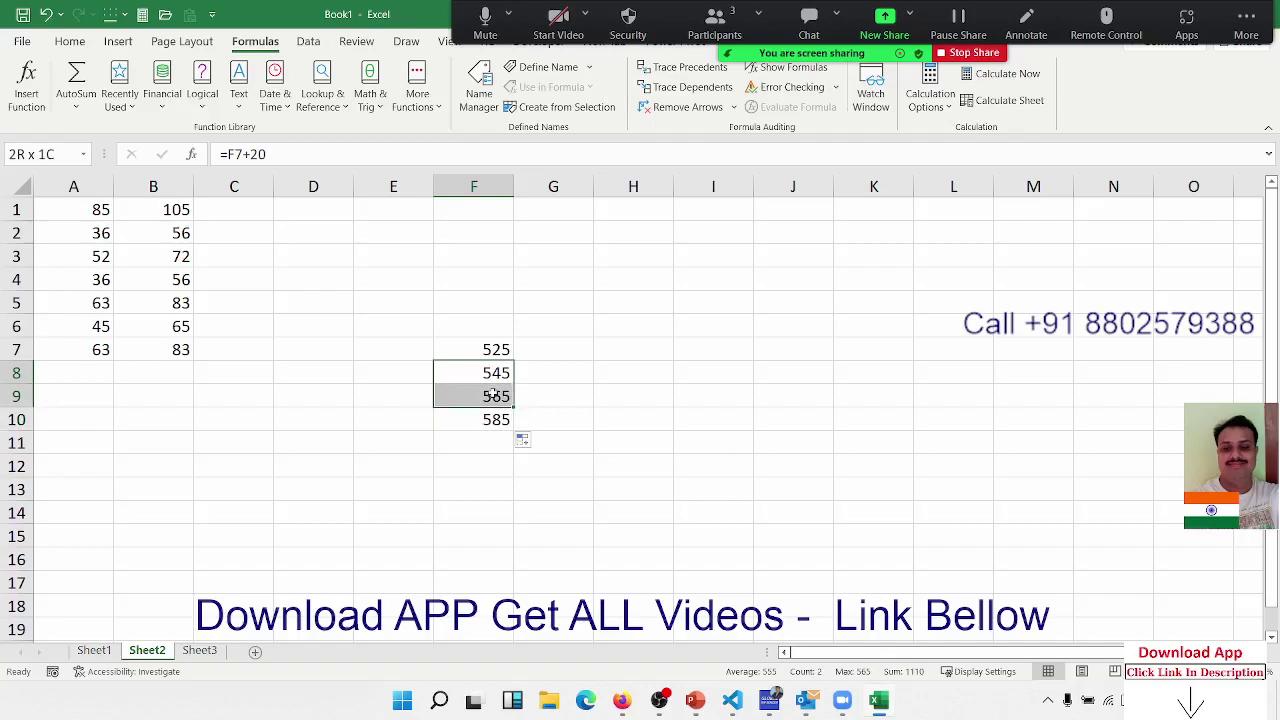
{"action": "key", "text": "Delete"}
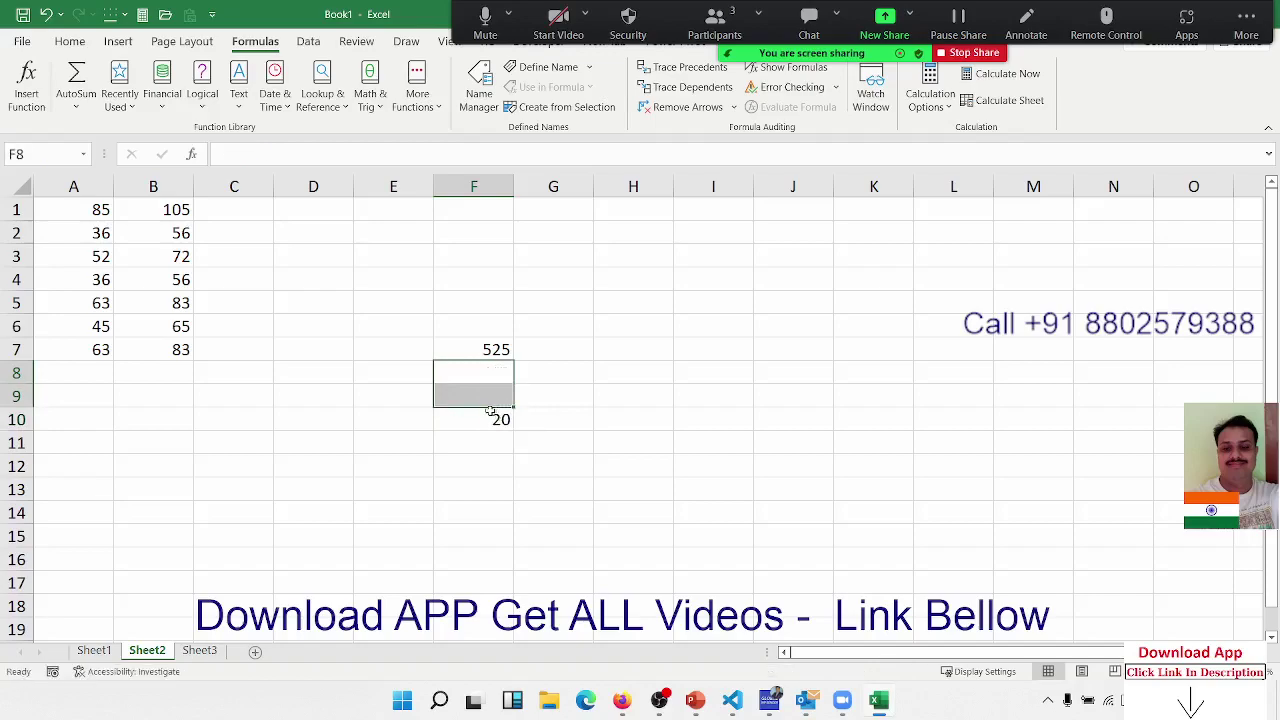
- Copy F10's add-20 formula up into F9 and check its reference
{"action": "left_click", "coordinate": [491, 414]}
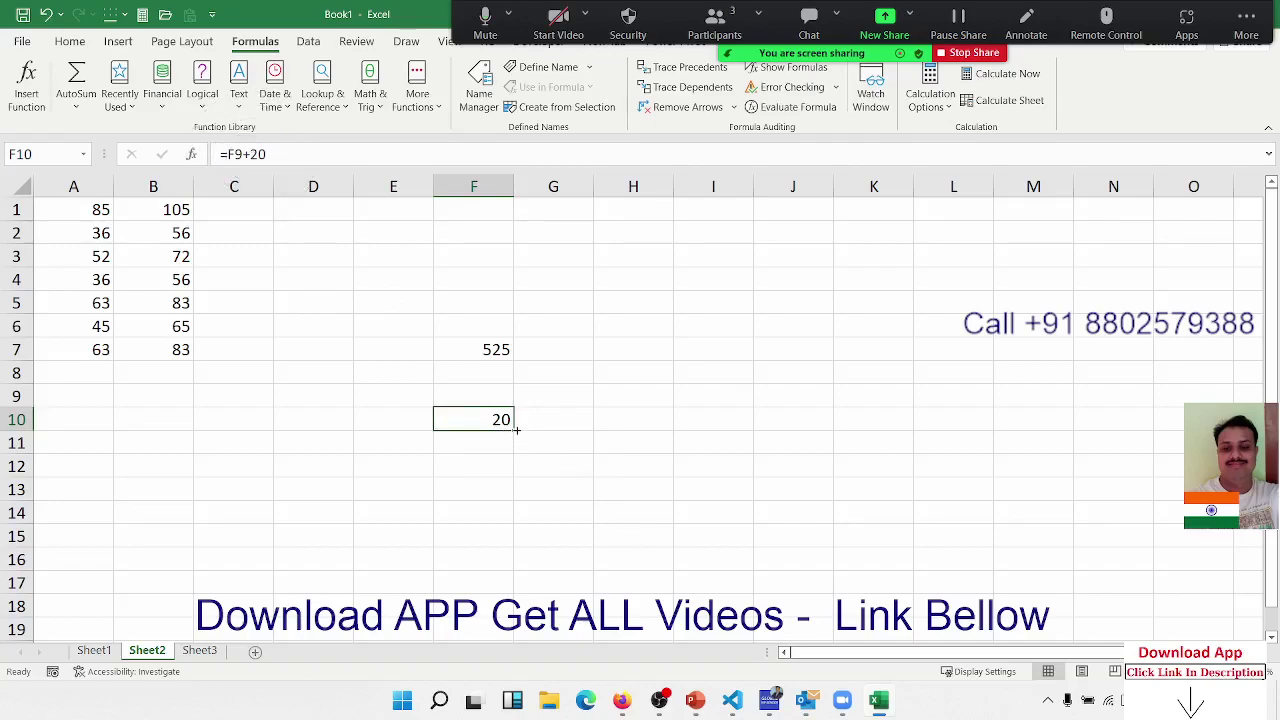
{"action": "left_click_drag", "start_coordinate": [516, 428], "coordinate": [516, 386]}
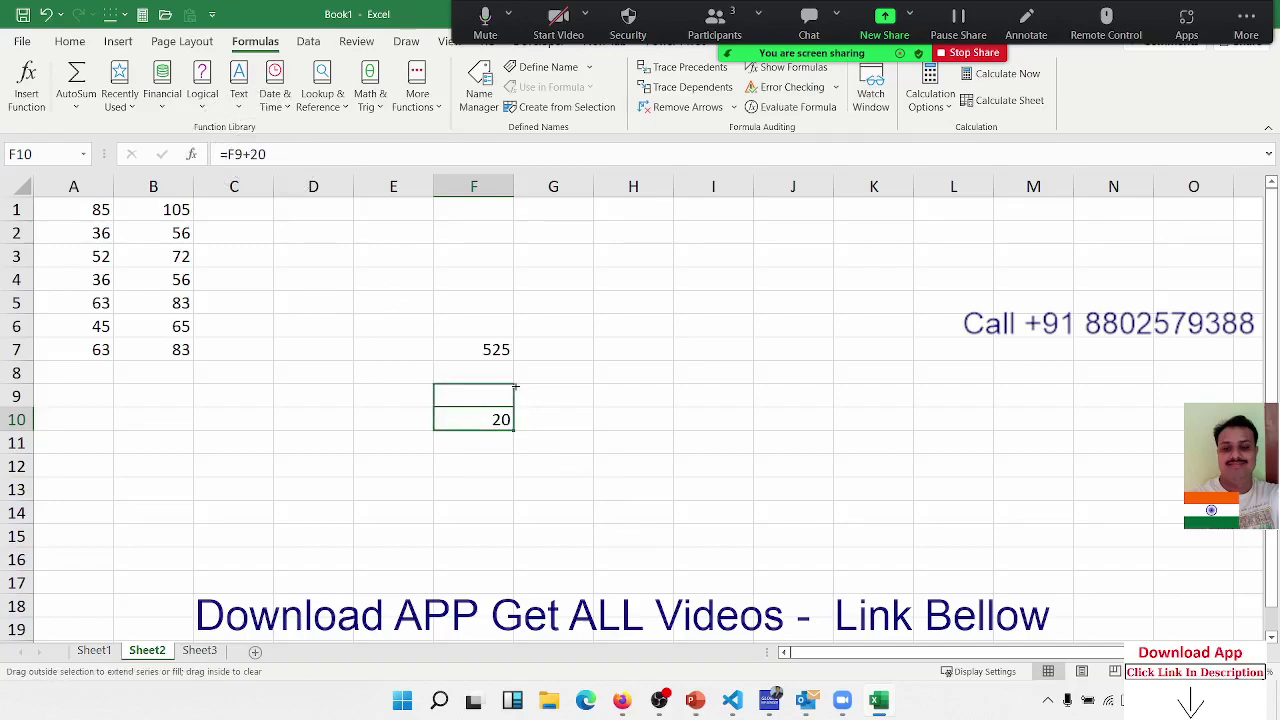
{"action": "double_click", "coordinate": [505, 395]}
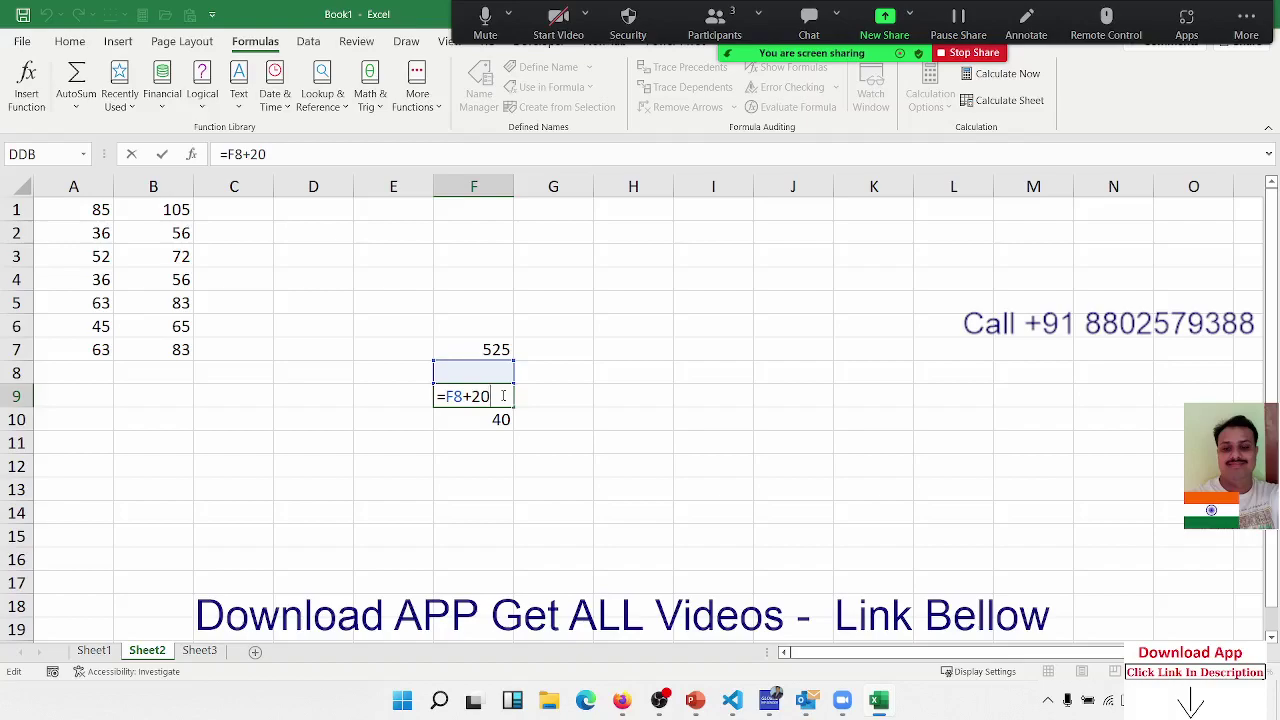
{"action": "key", "text": "Escape"}
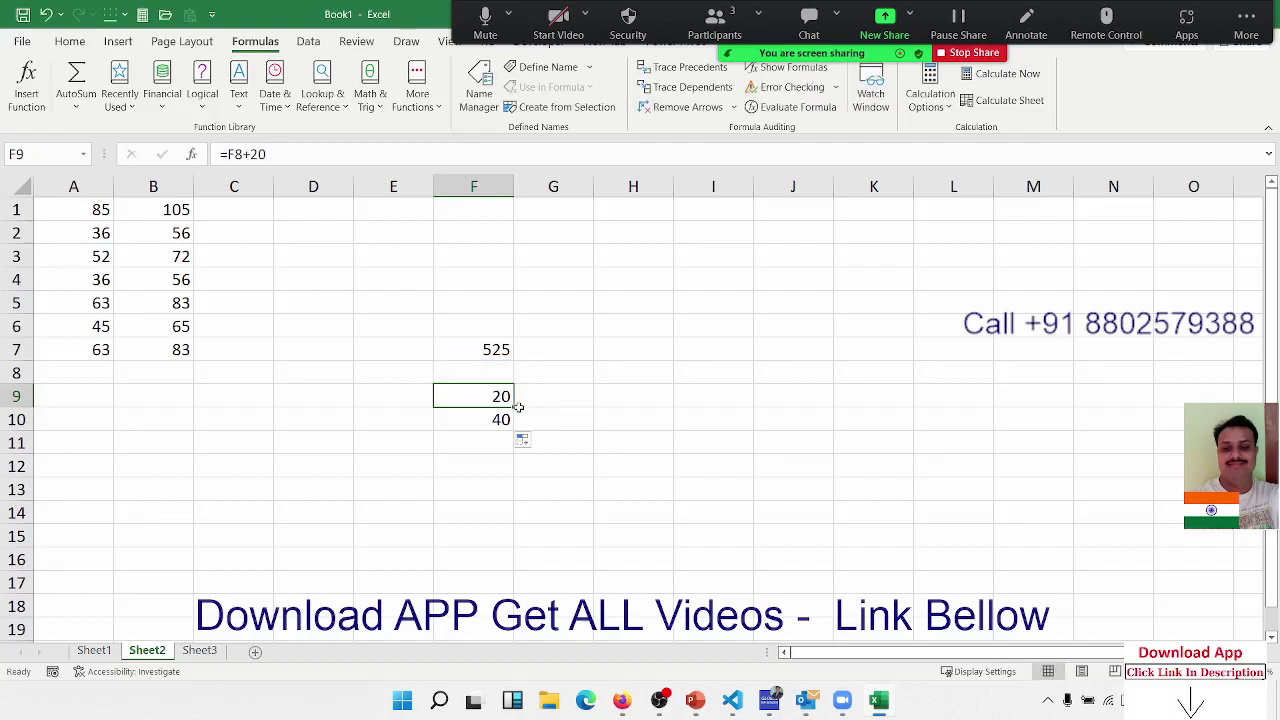
- Copy F9's formula right into G9 and left into E9, inspecting each copied formula
{"action": "left_click_drag", "start_coordinate": [512, 405], "coordinate": [562, 401]}
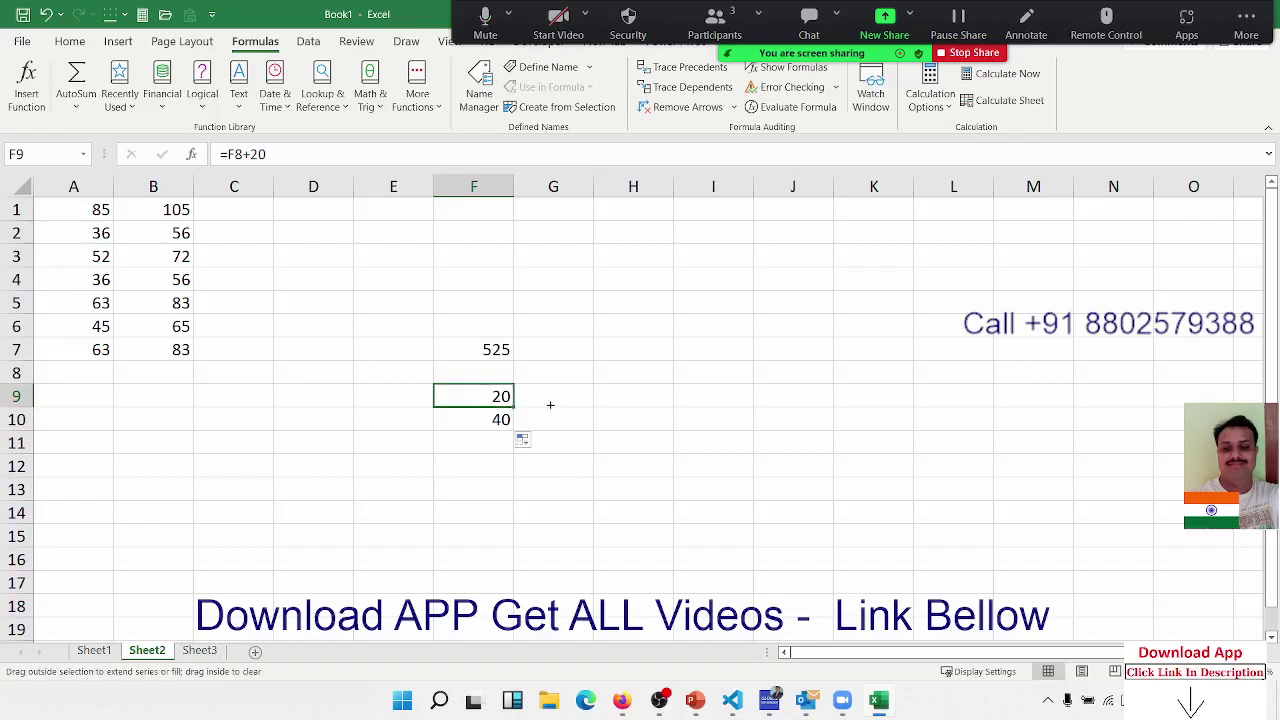
{"action": "double_click", "coordinate": [562, 401]}
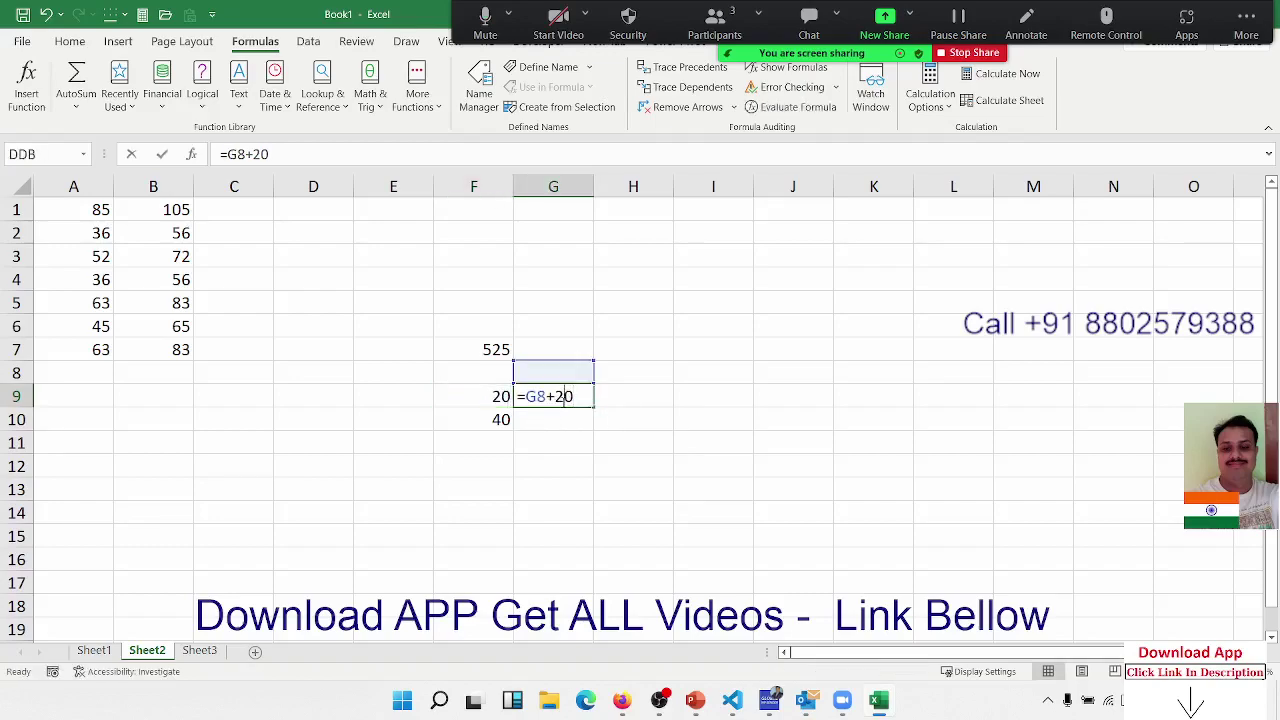
{"action": "key", "text": "Escape"}
{"action": "left_click", "coordinate": [505, 397]}
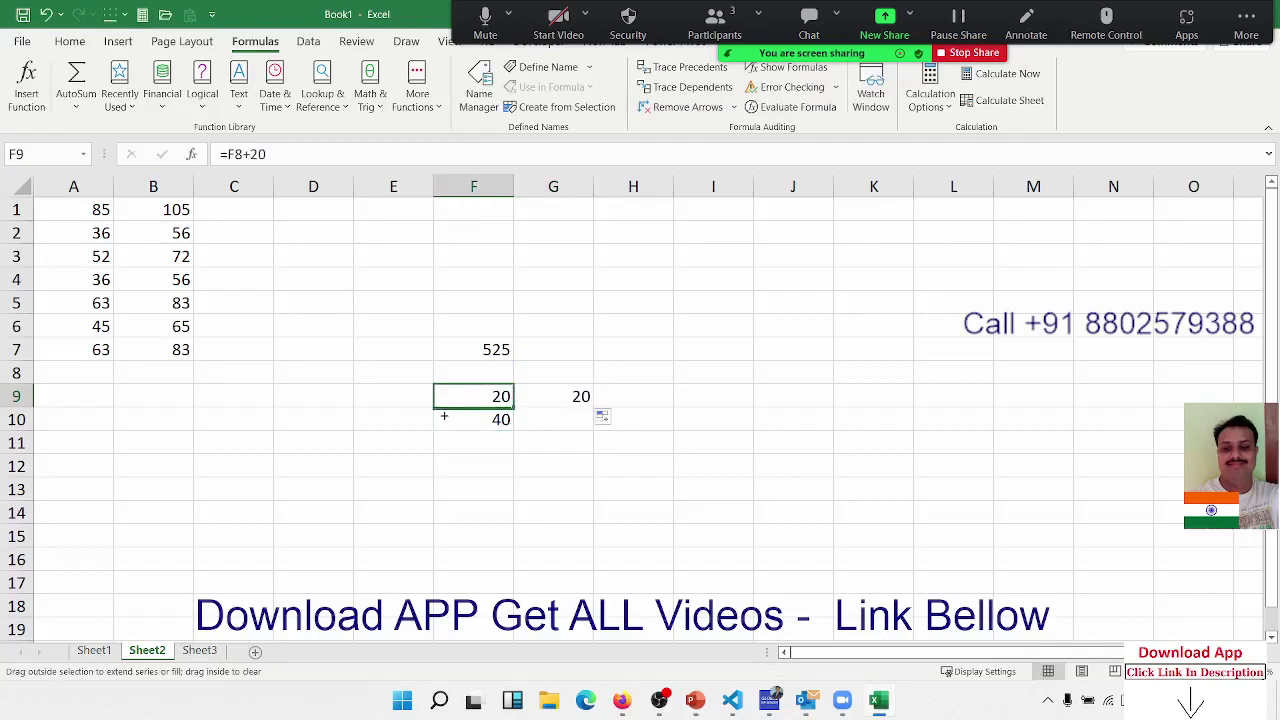
{"action": "left_click_drag", "start_coordinate": [400, 399], "coordinate": [378, 395]}
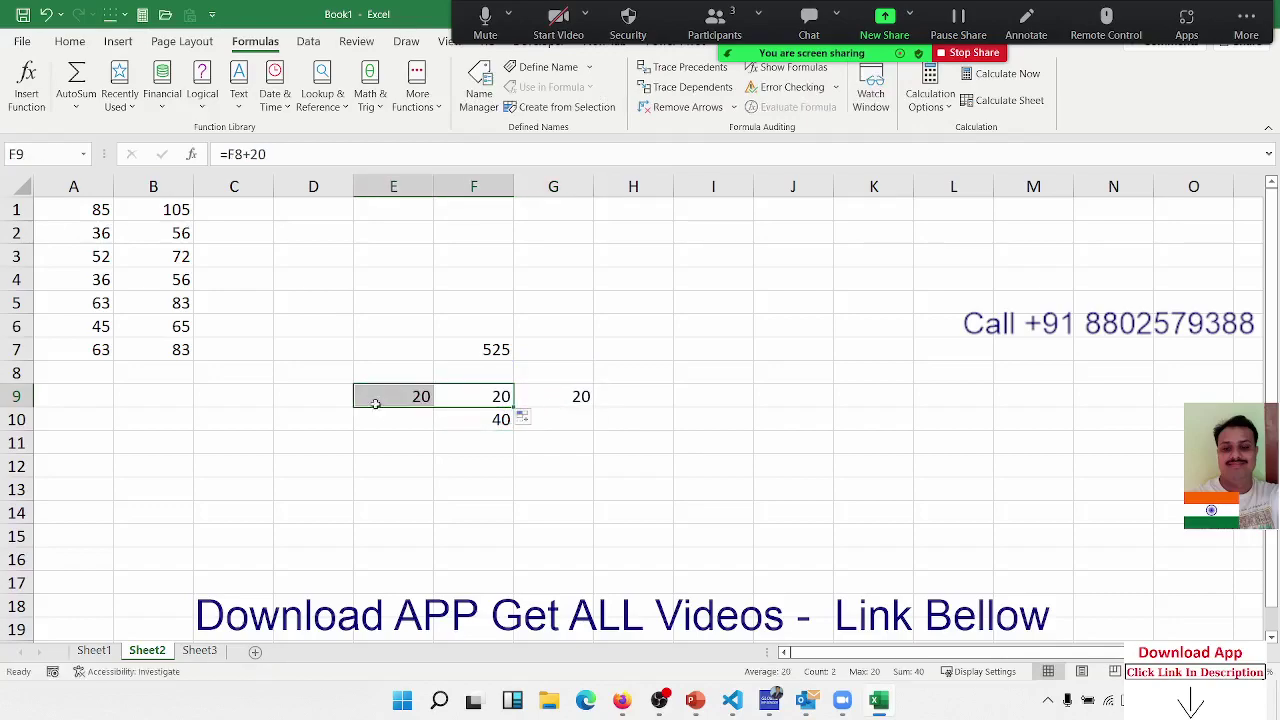
{"action": "left_click", "coordinate": [410, 400]}
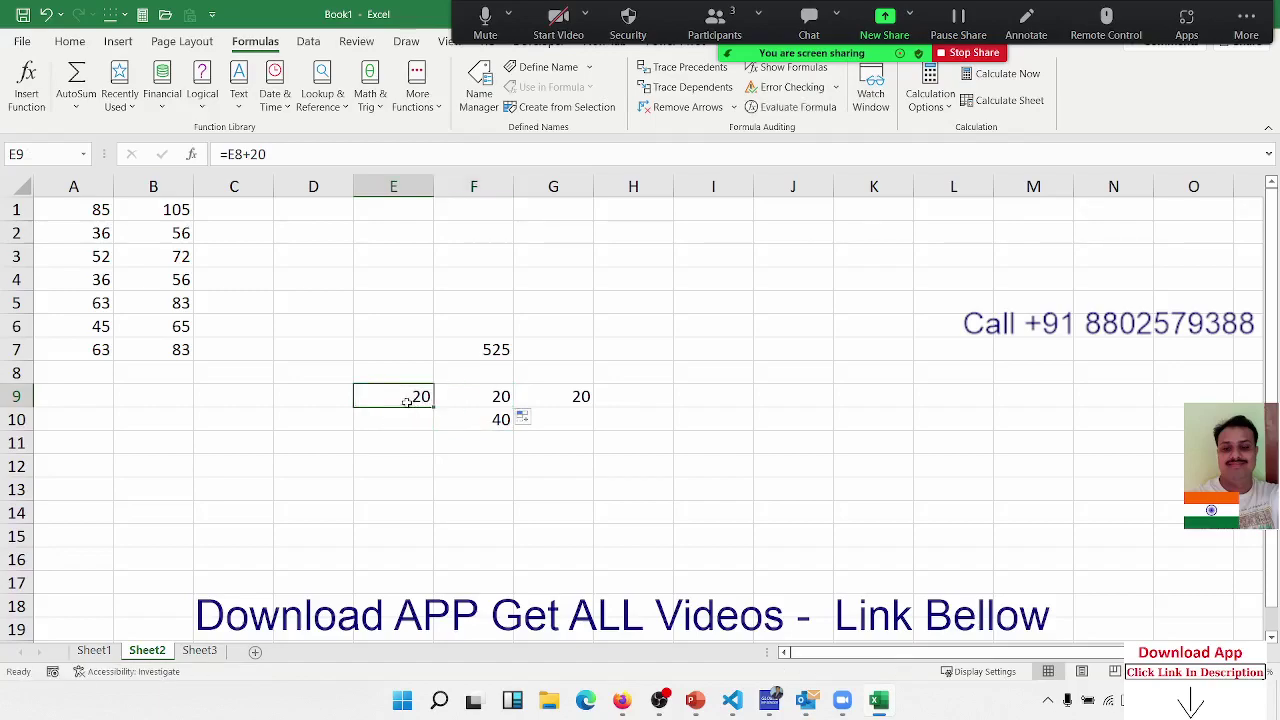
{"action": "double_click", "coordinate": [409, 400]}
{"action": "key", "text": "Escape"}
{"action": "mouse_move", "coordinate": [380, 226]}
{"action": "left_mouse_down"}
{"action": "mouse_move", "coordinate": [348, 522]}
{"action": "mouse_move", "coordinate": [386, 542]}
{"action": "left_mouse_up"}
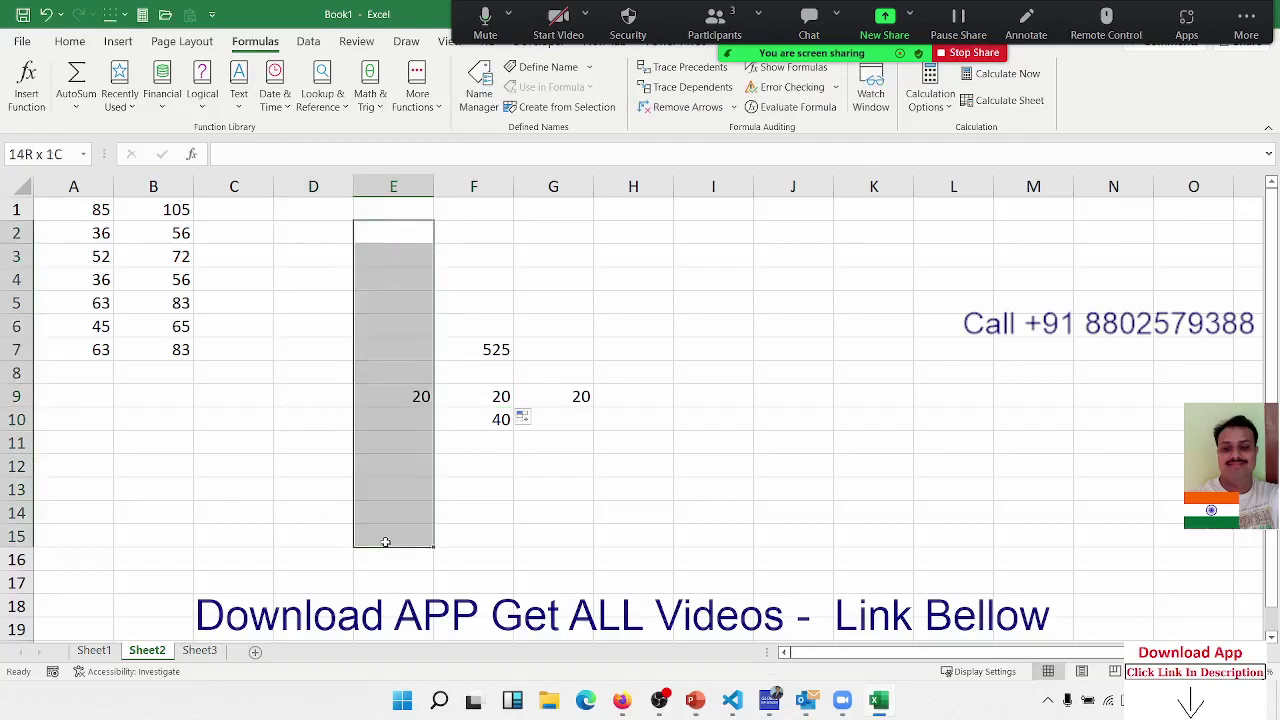
{"action": "mouse_move", "coordinate": [380, 282]}
{"action": "left_mouse_down"}
{"action": "mouse_move", "coordinate": [823, 263]}
{"action": "mouse_move", "coordinate": [831, 274]}
{"action": "left_mouse_up"}
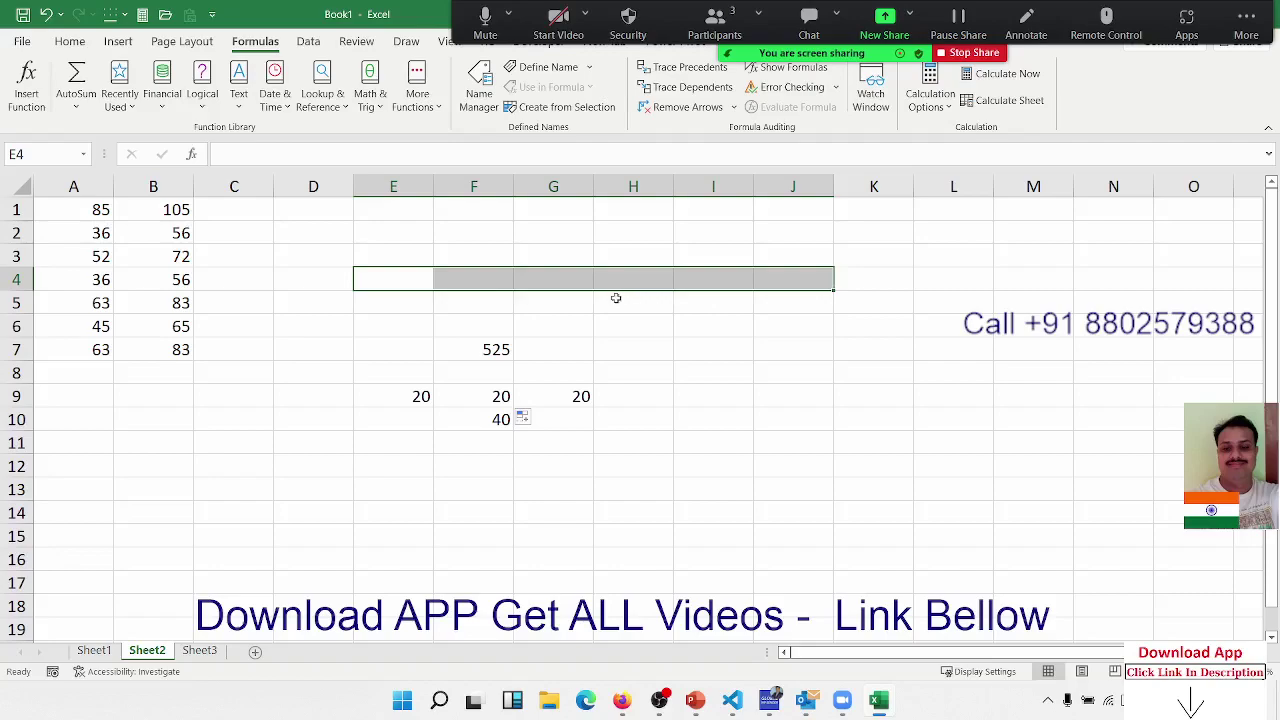
- Review the formulas in B1 through B7, then clear B1:B7
{"action": "left_click", "coordinate": [170, 209]}
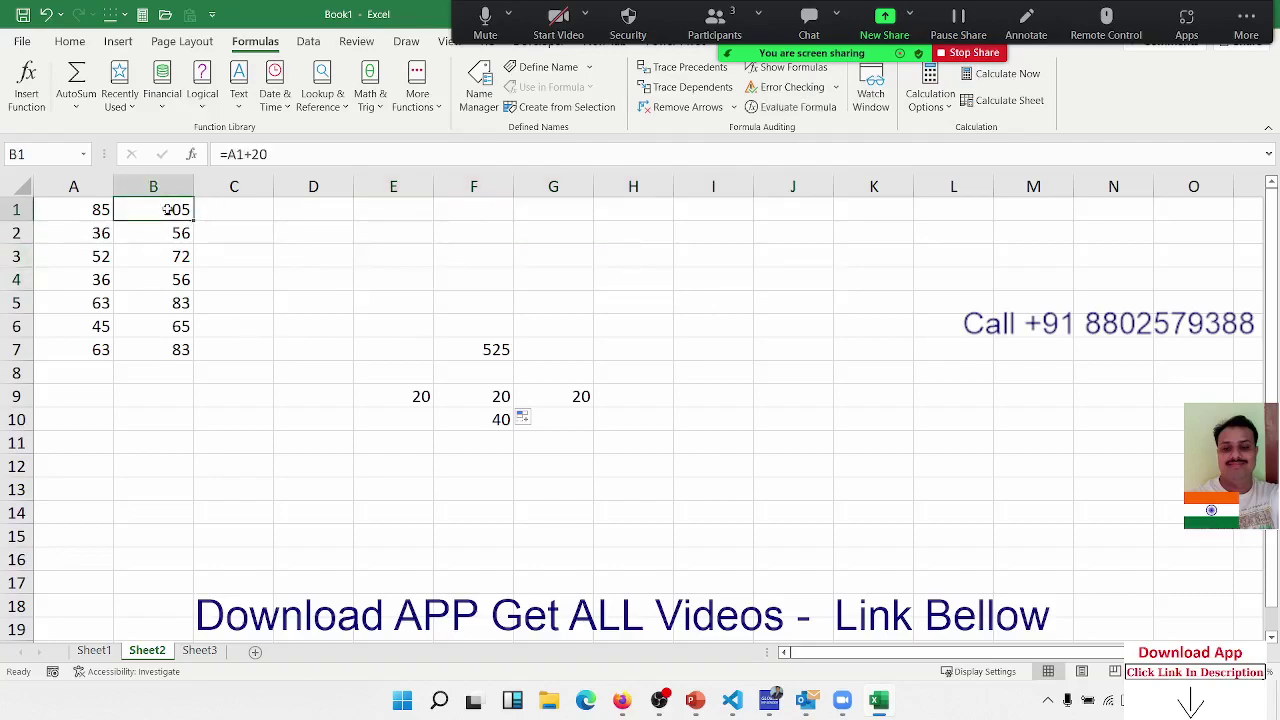
{"action": "left_click", "coordinate": [180, 228]}
{"action": "left_click", "coordinate": [180, 250]}
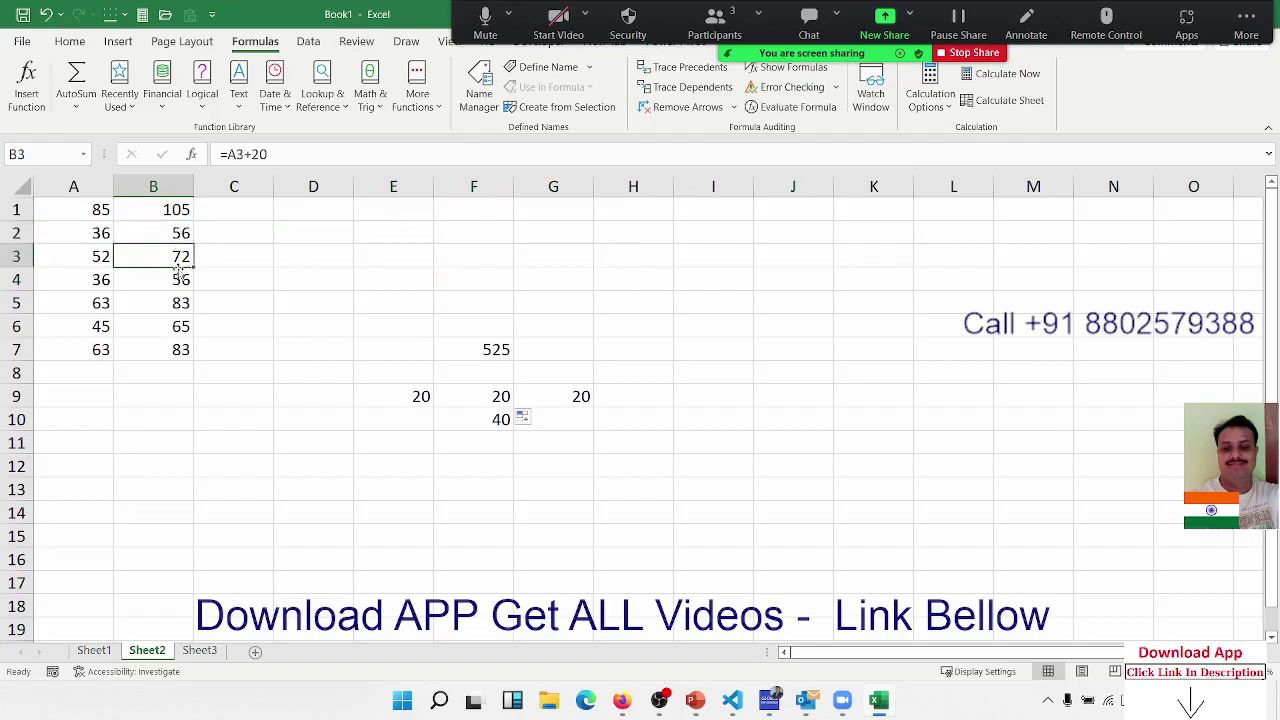
{"action": "left_click", "coordinate": [180, 284]}
{"action": "left_click", "coordinate": [180, 307]}
{"action": "left_click", "coordinate": [180, 330]}
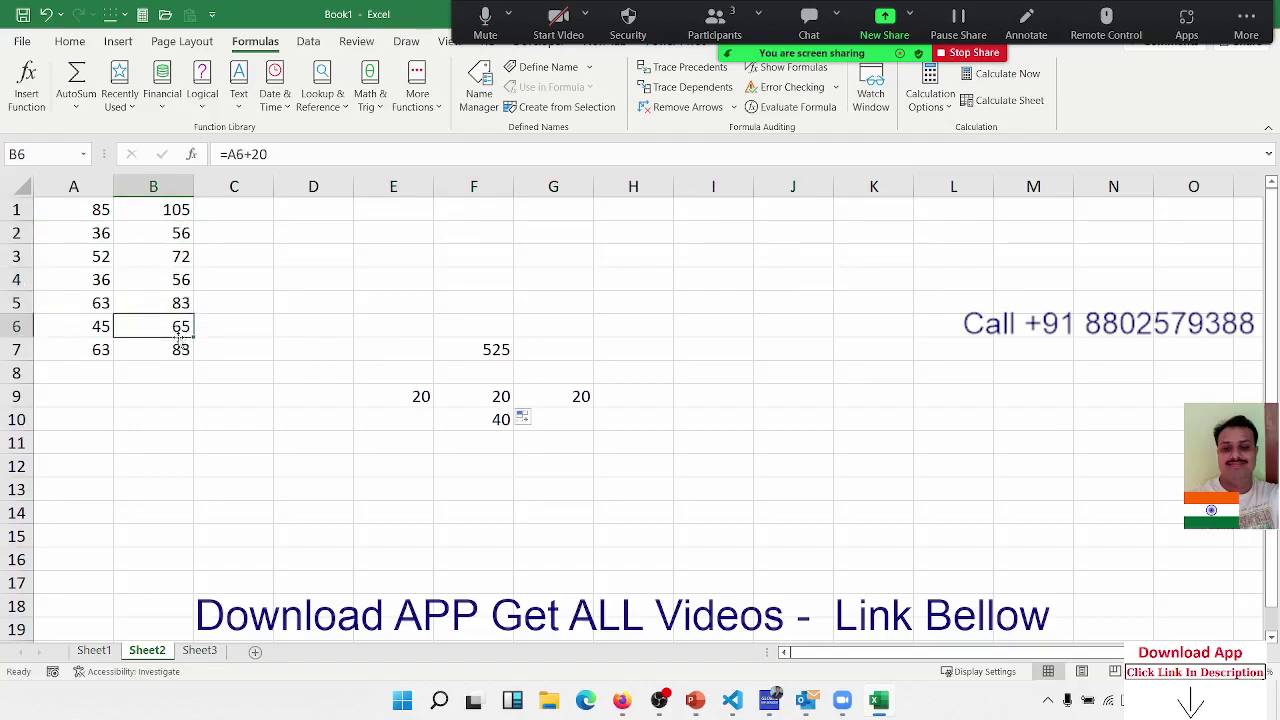
{"action": "left_click", "coordinate": [180, 344]}
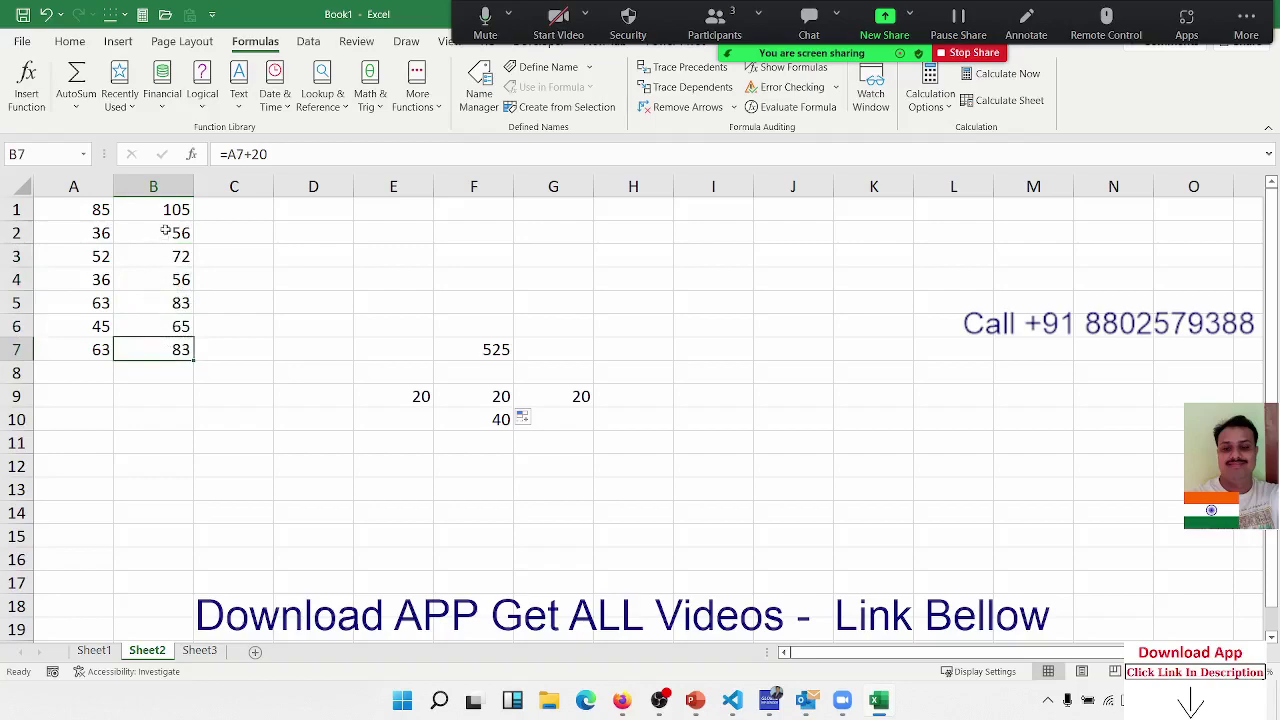
{"action": "left_click", "coordinate": [168, 213]}
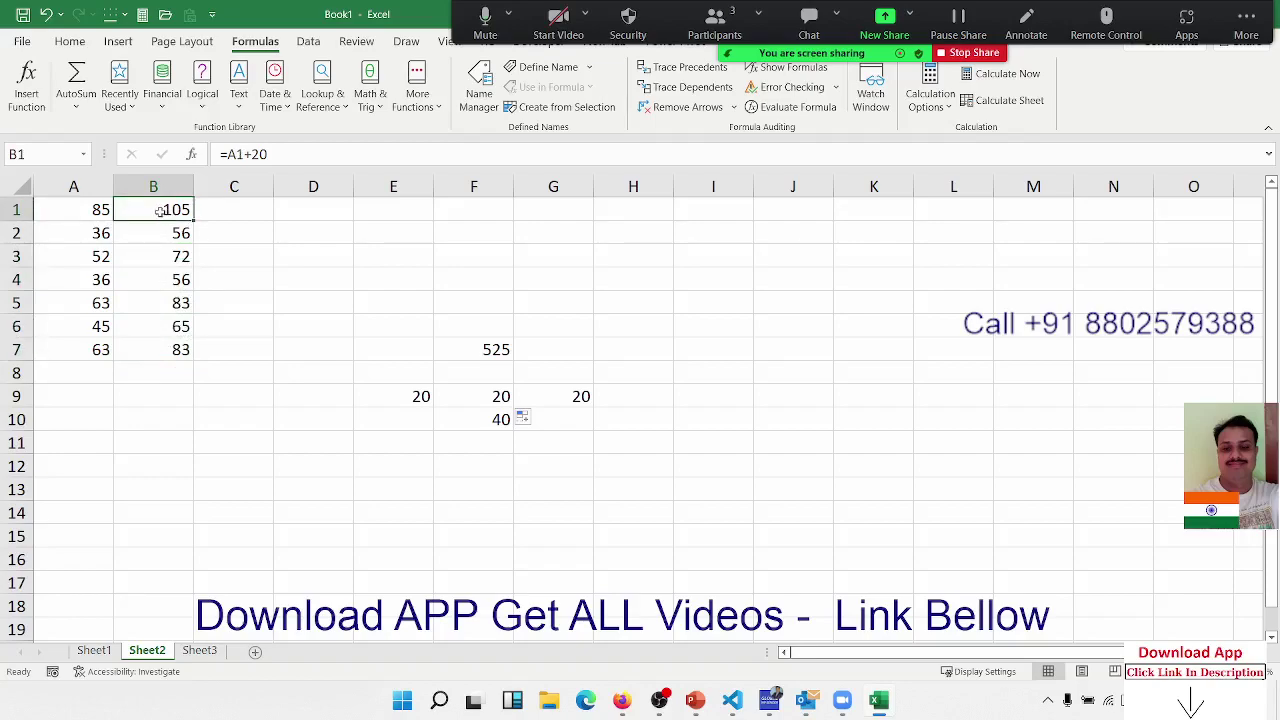
{"action": "key", "text": "ctrl+shift+Down"}
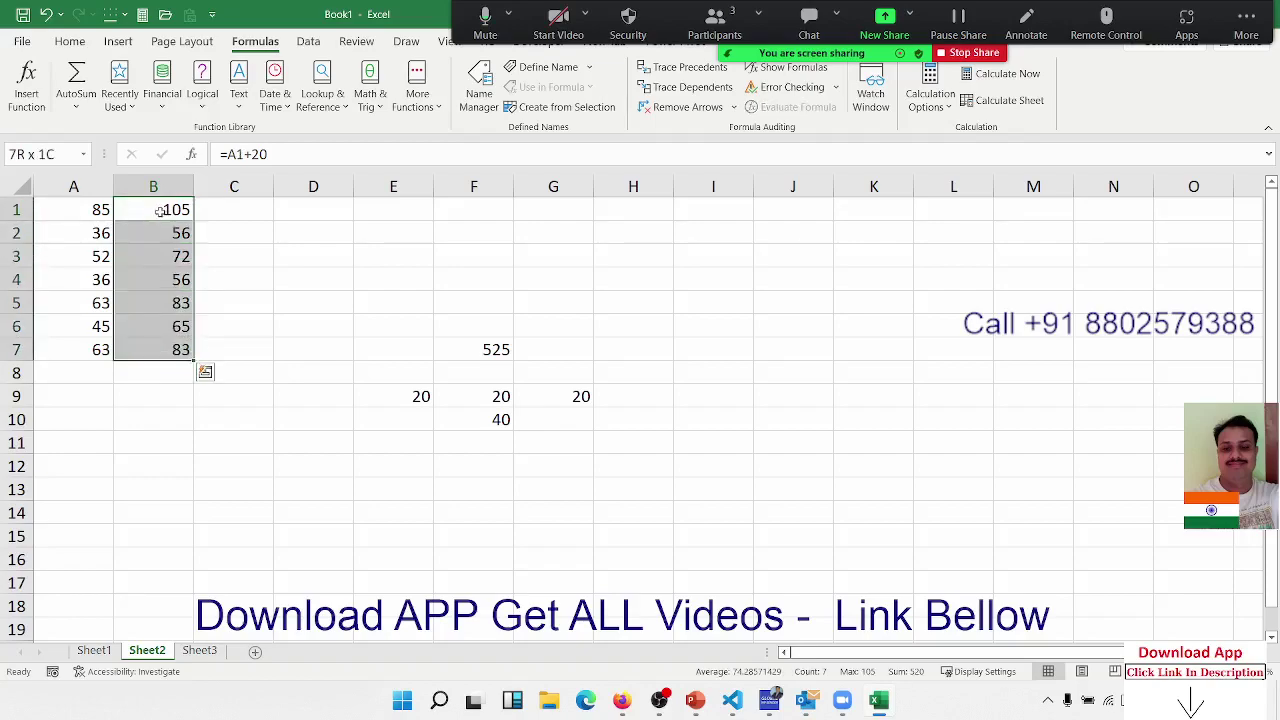
{"action": "key", "text": "Delete"}
- Enter the value 20 in D1
{"action": "left_click", "coordinate": [159, 212]}
{"action": "key", "text": "Right"}
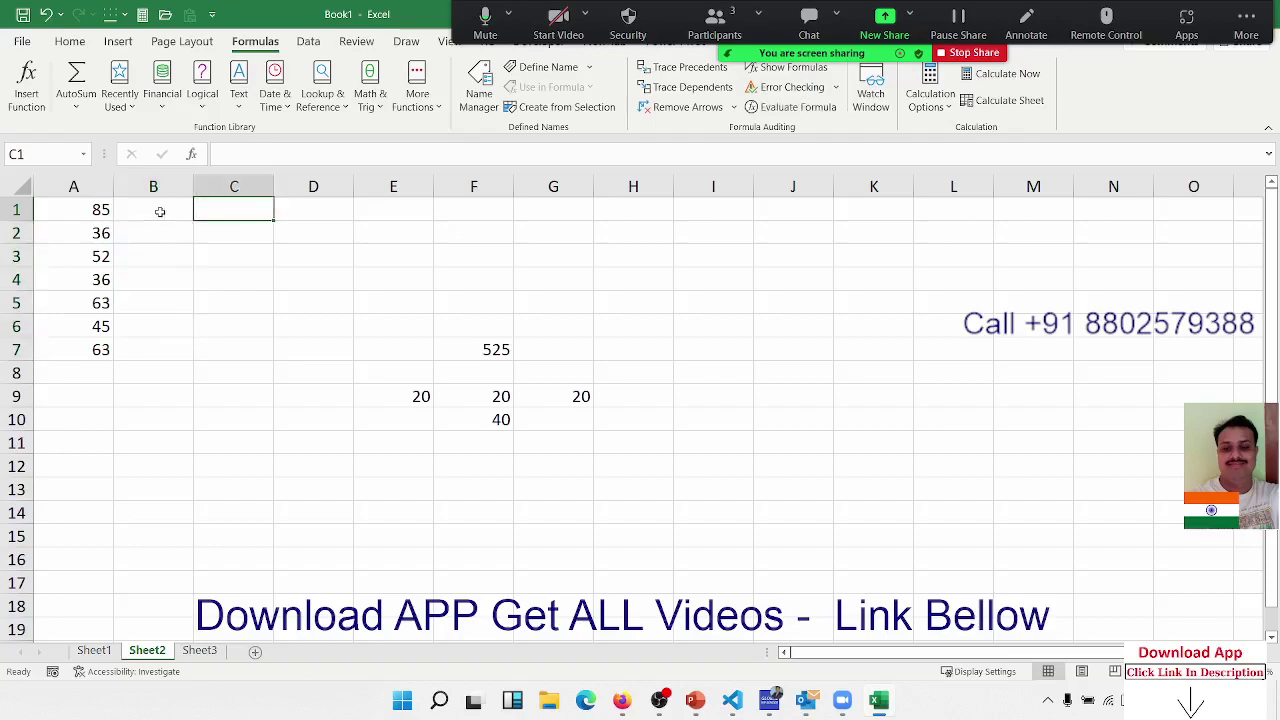
{"action": "key", "text": "Right"}
{"action": "type", "text": "2"}
{"action": "key", "text": "Right"}
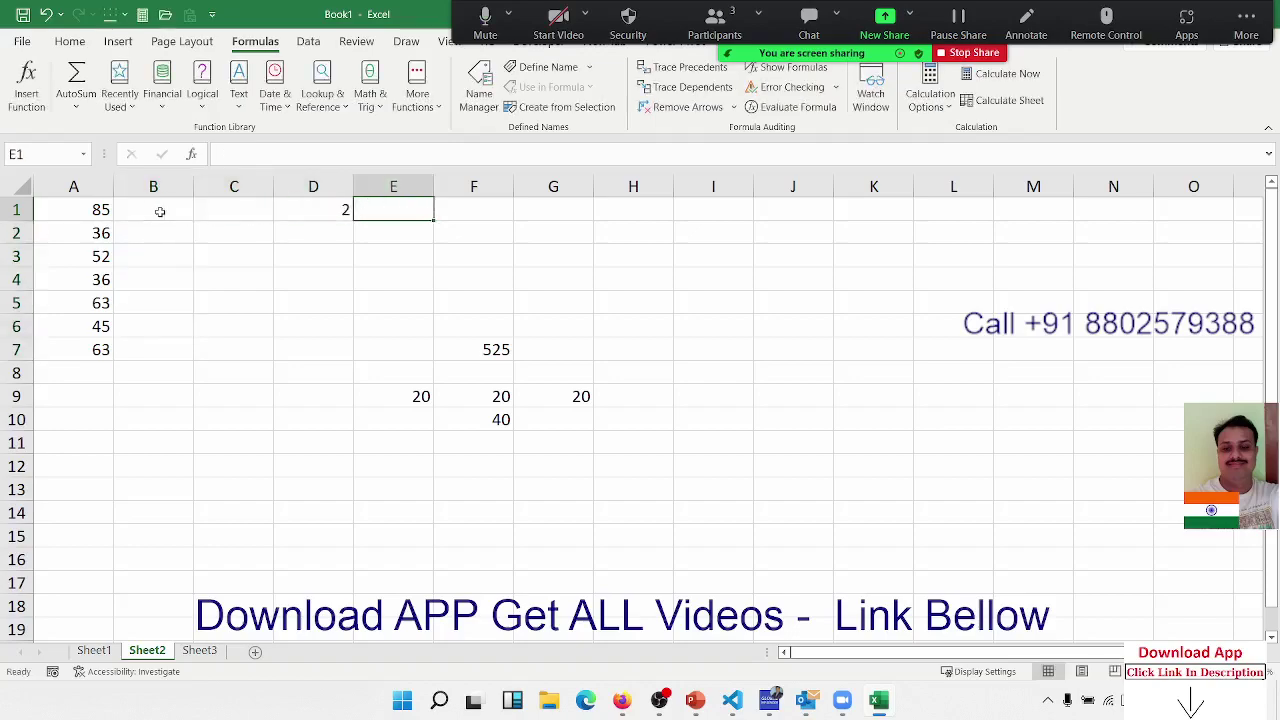
{"action": "key", "text": "Left"}
{"action": "type", "text": "0"}
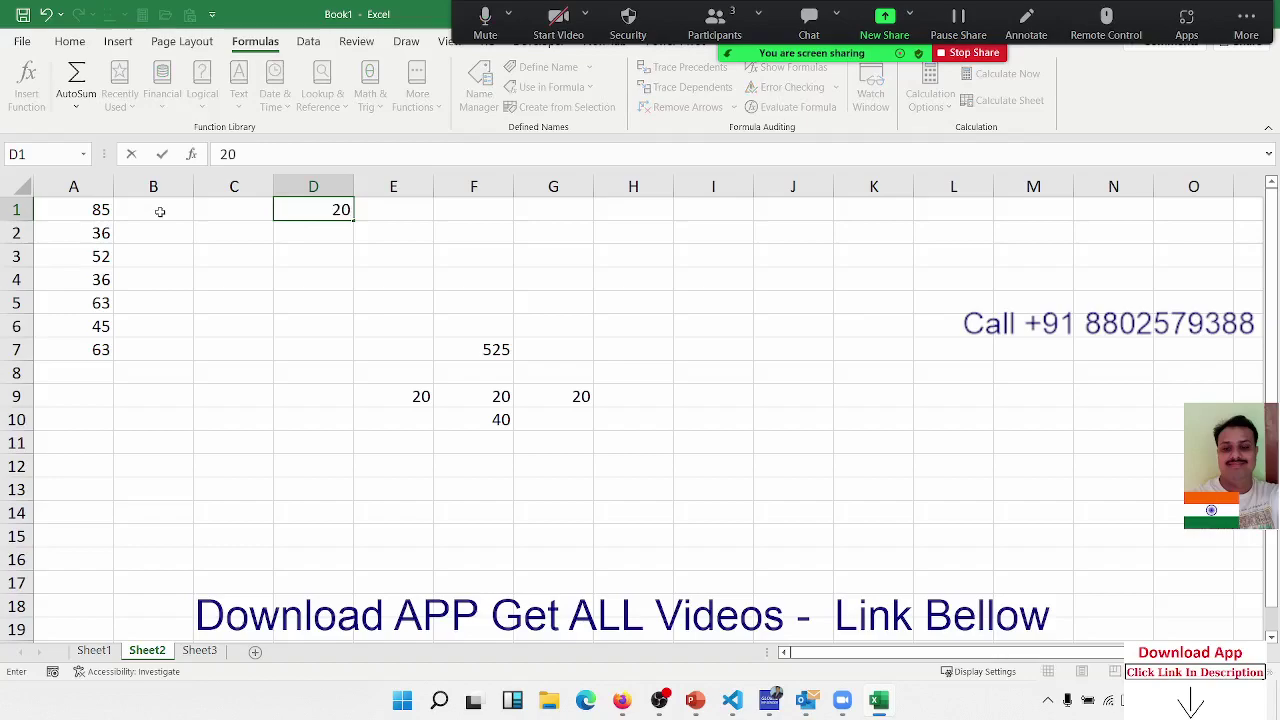
- Enter =A1+D1 in B1, giving 105, and copy it down into B2
{"action": "left_click", "coordinate": [159, 212]}
{"action": "type", "text": "="}
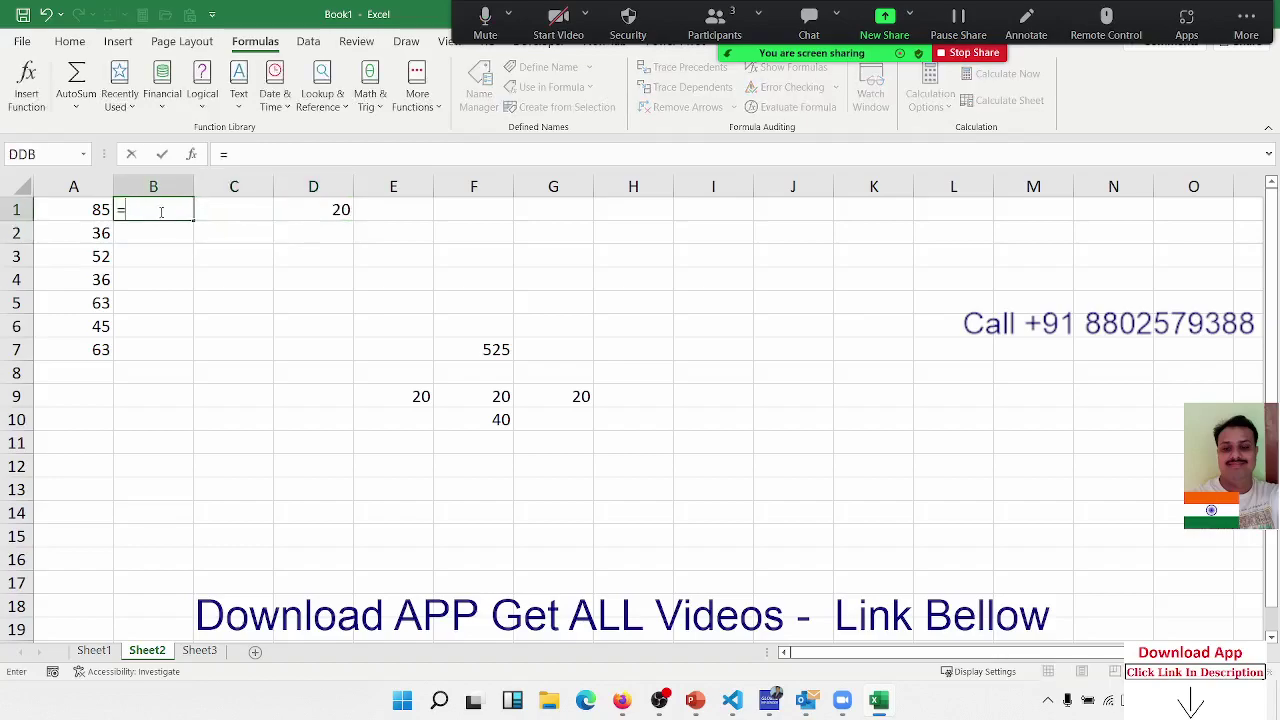
{"action": "key", "text": "Left"}
{"action": "type", "text": "+"}
{"action": "left_click", "coordinate": [300, 204]}
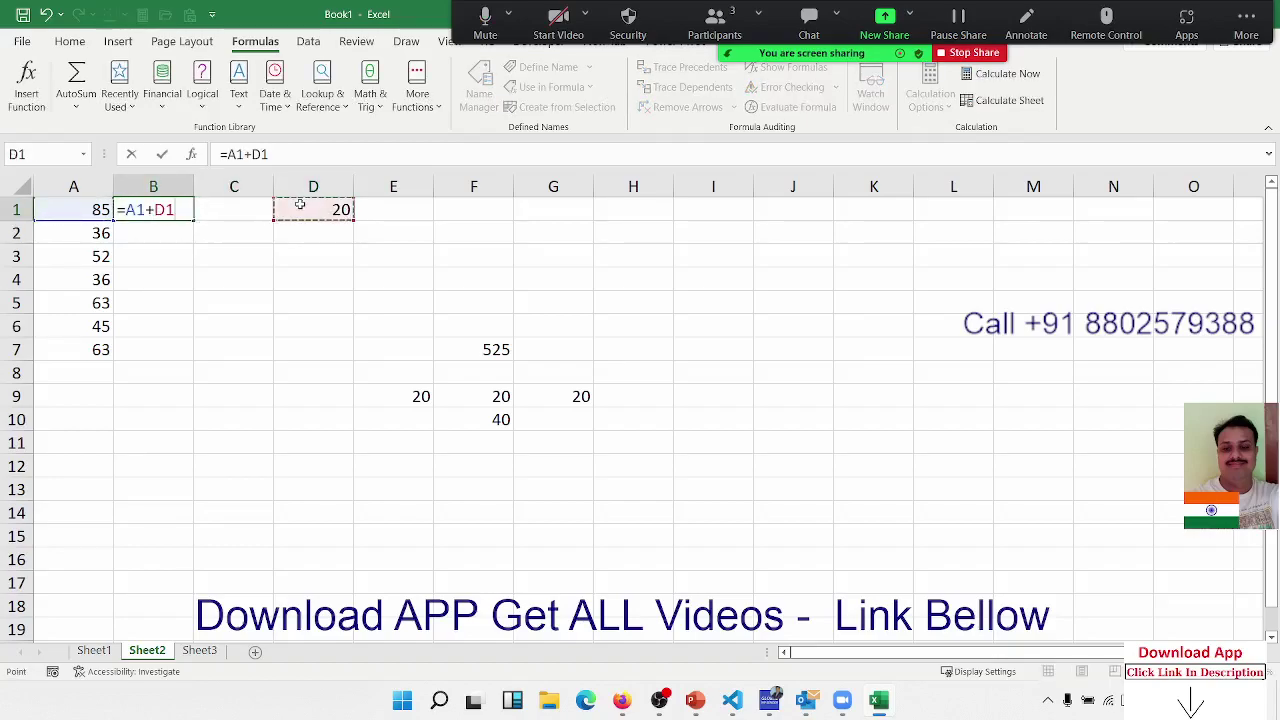
{"action": "key", "text": "Return"}
{"action": "left_click", "coordinate": [156, 214]}
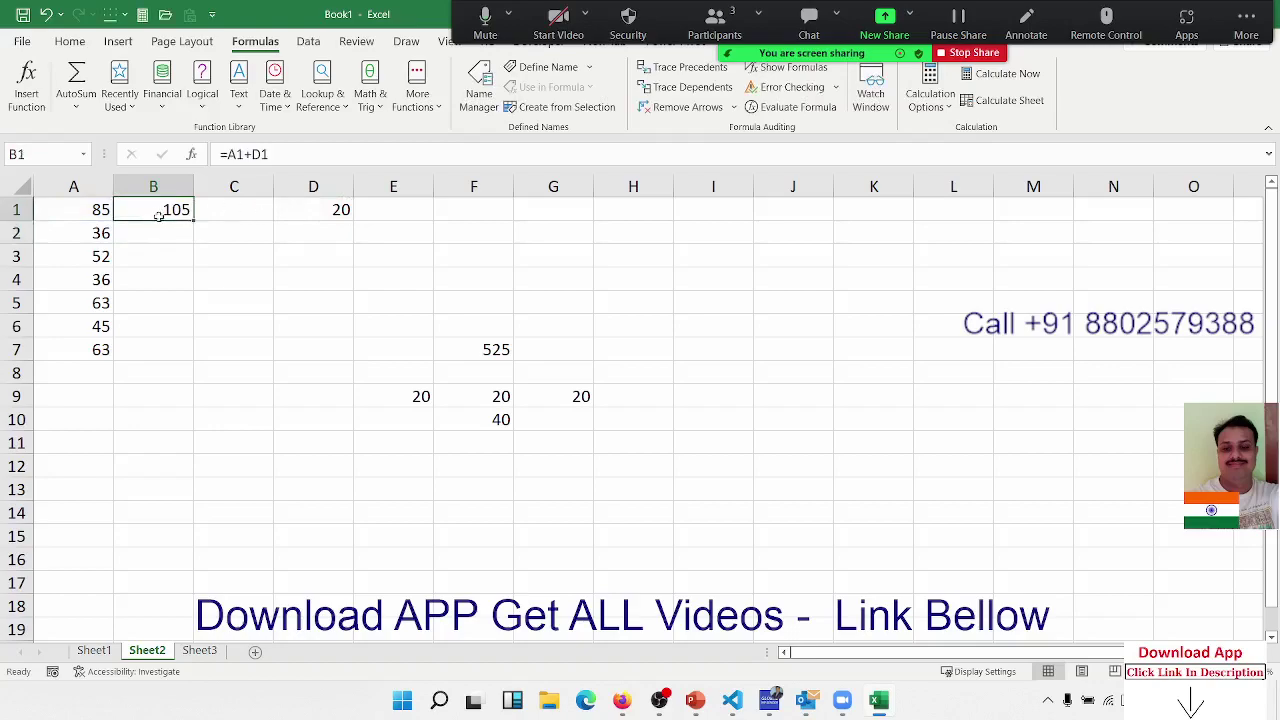
{"action": "left_click_drag", "start_coordinate": [192, 222], "coordinate": [192, 237]}
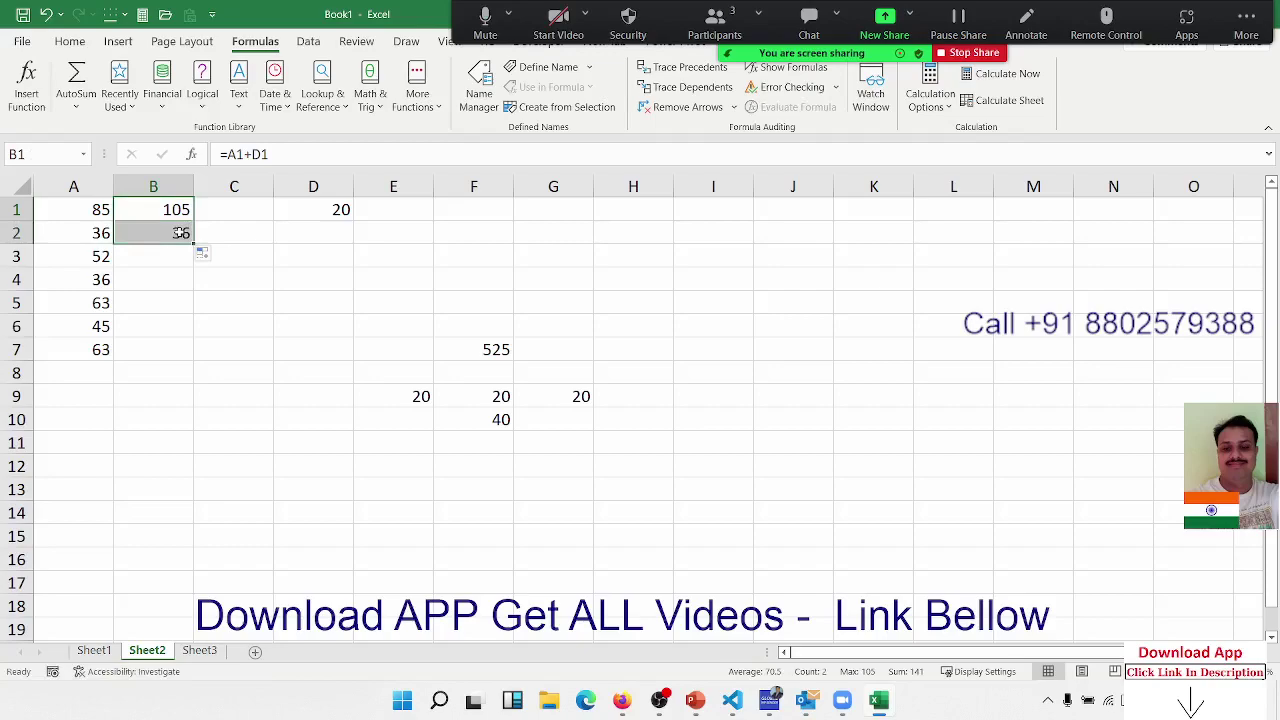
- Inspect B2's copied formula and its shifted D2 reference
{"action": "double_click", "coordinate": [180, 232]}
{"action": "double_click", "coordinate": [174, 231]}
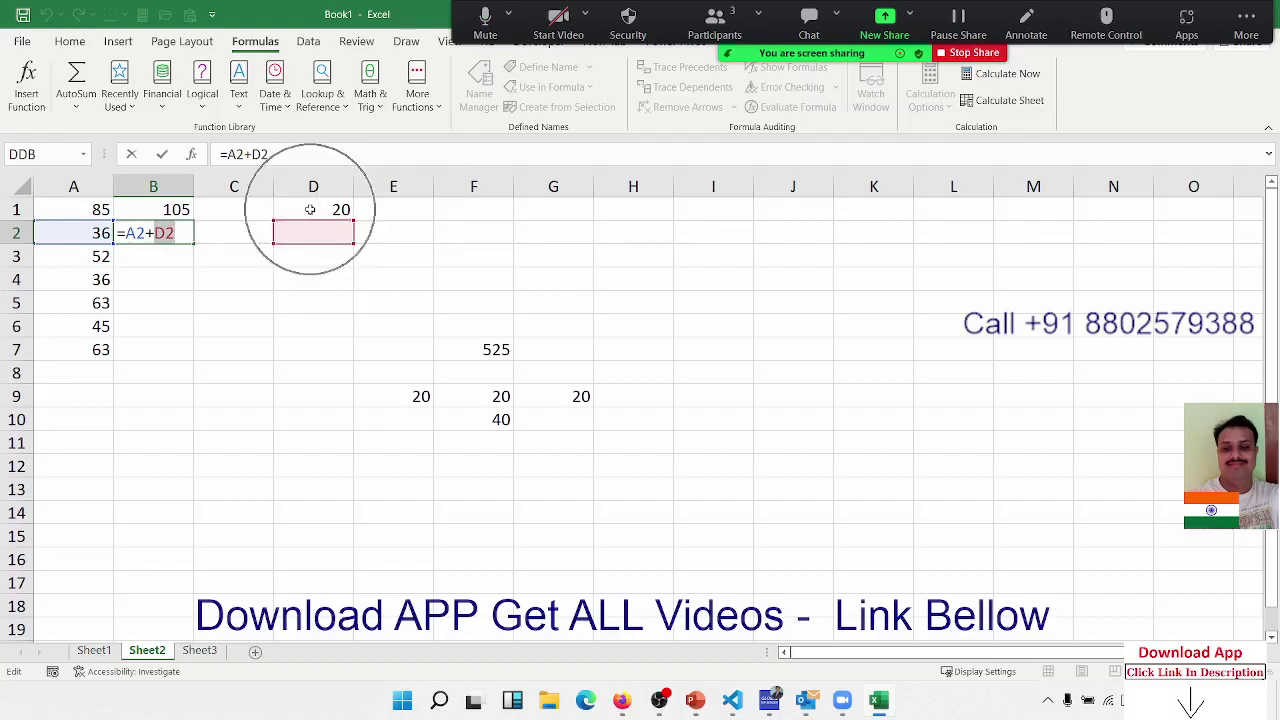
{"action": "key", "text": "Escape"}
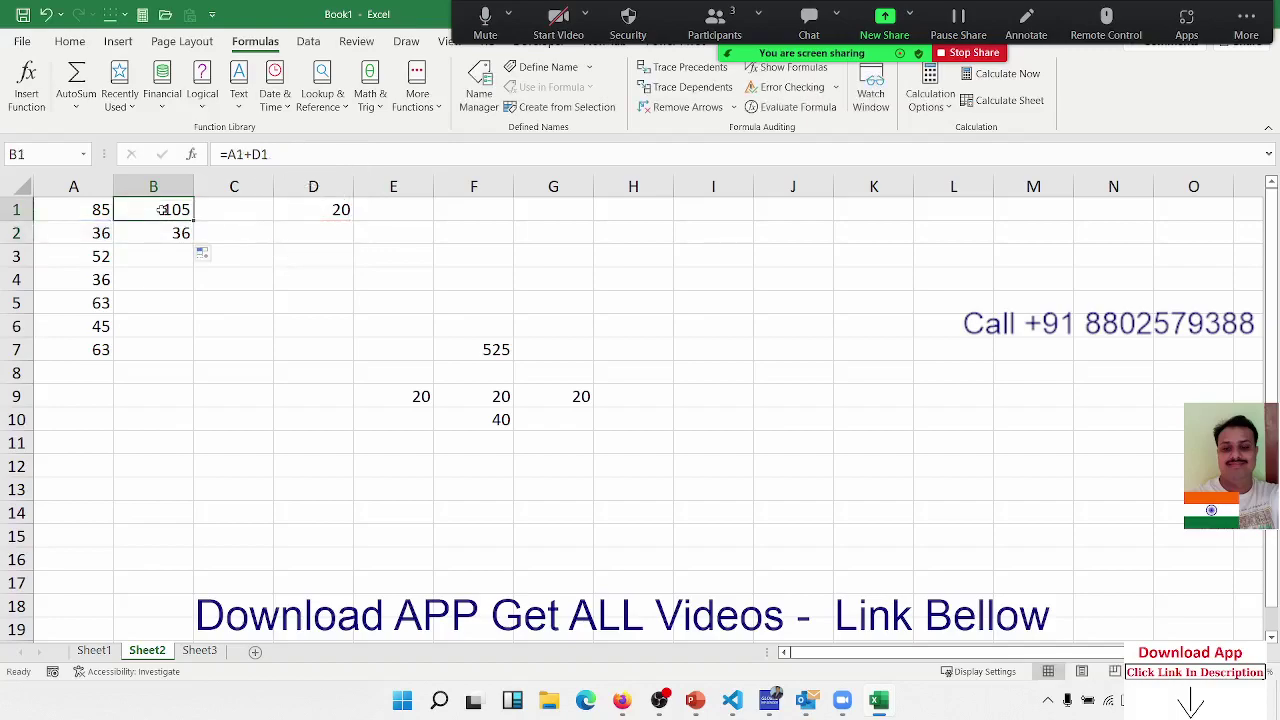
- Change B1 to =A1+D$1 and fill it down to B7, giving 105 through 83
{"action": "double_click", "coordinate": [165, 209]}
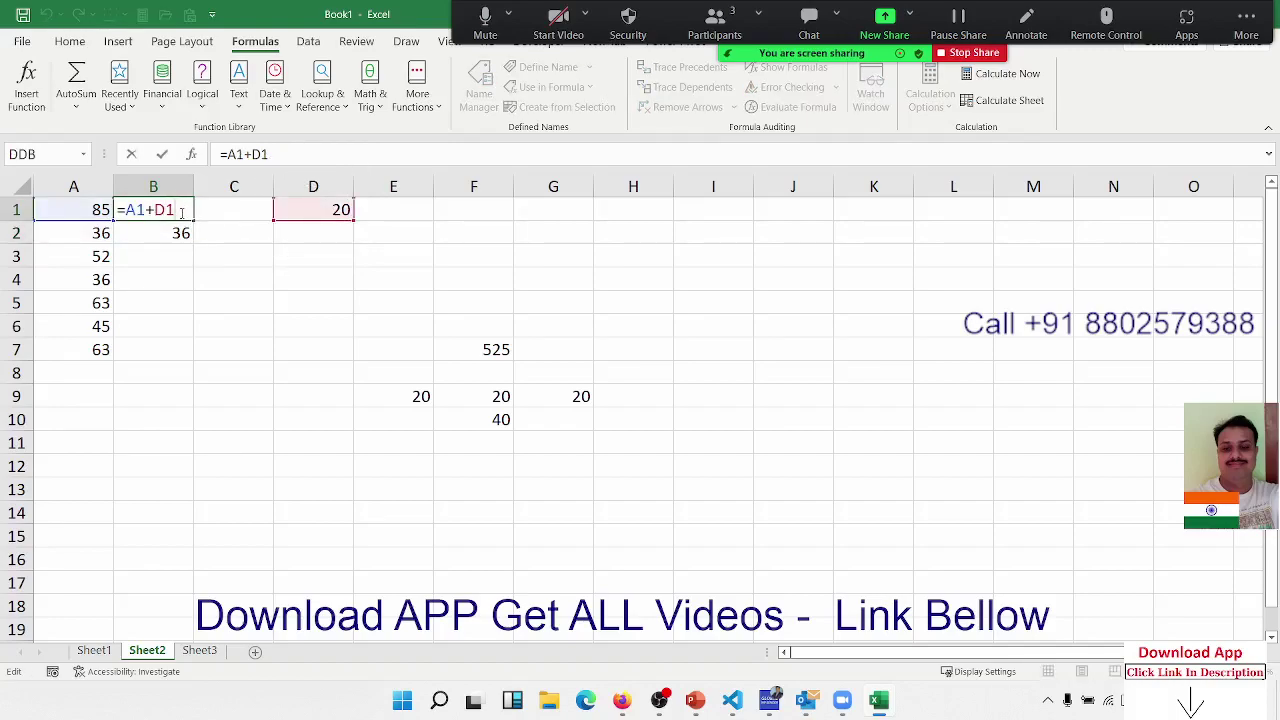
{"action": "key", "text": "F4"}
{"action": "key", "text": "F4"}
{"action": "key", "text": "Return"}
{"action": "left_click", "coordinate": [181, 210]}
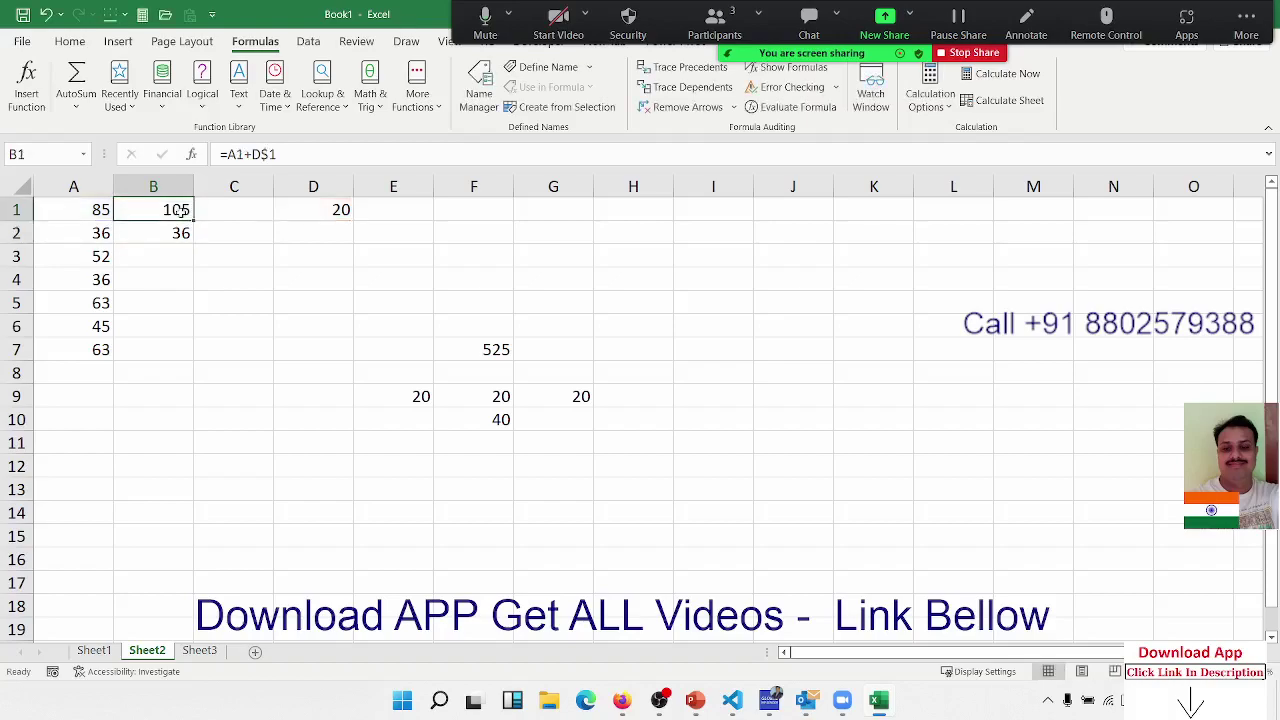
{"action": "left_click_drag", "start_coordinate": [193, 221], "coordinate": [188, 356]}
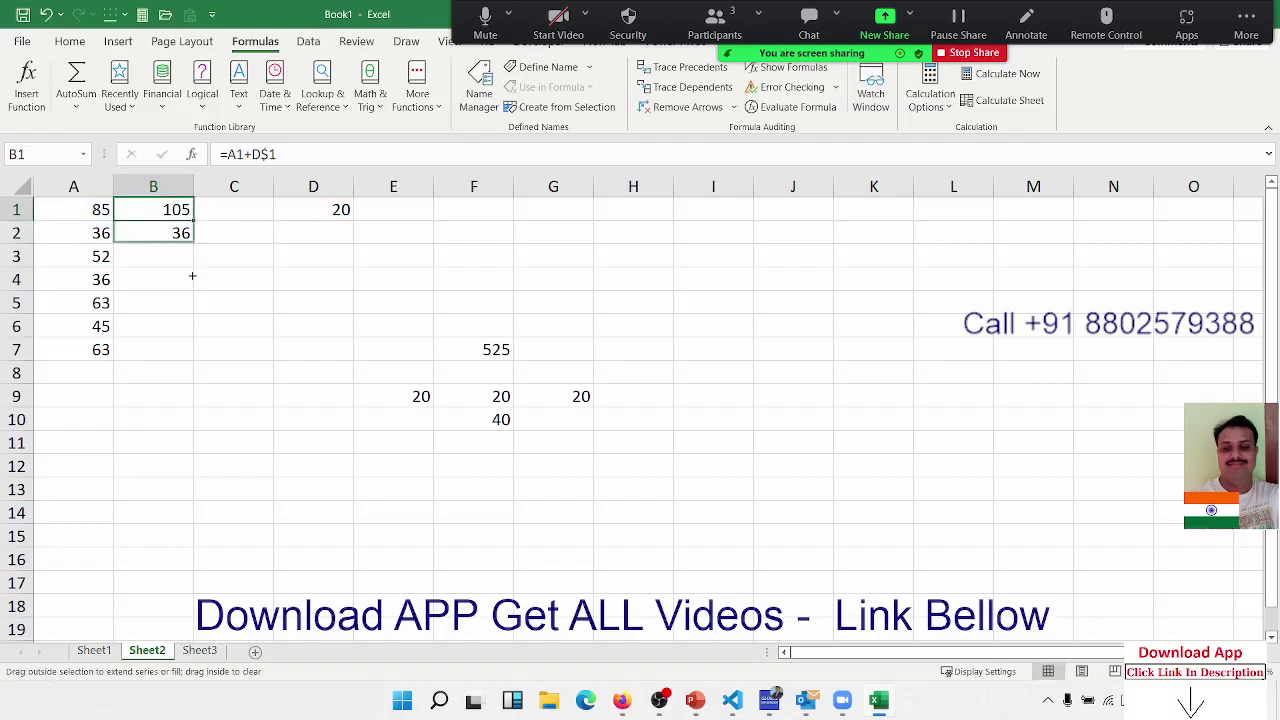
- Copy B1's formula into C1 and inspect its =B1+E$1 references
{"action": "left_click", "coordinate": [182, 326]}
{"action": "left_click", "coordinate": [182, 280]}
{"action": "left_click", "coordinate": [186, 212]}
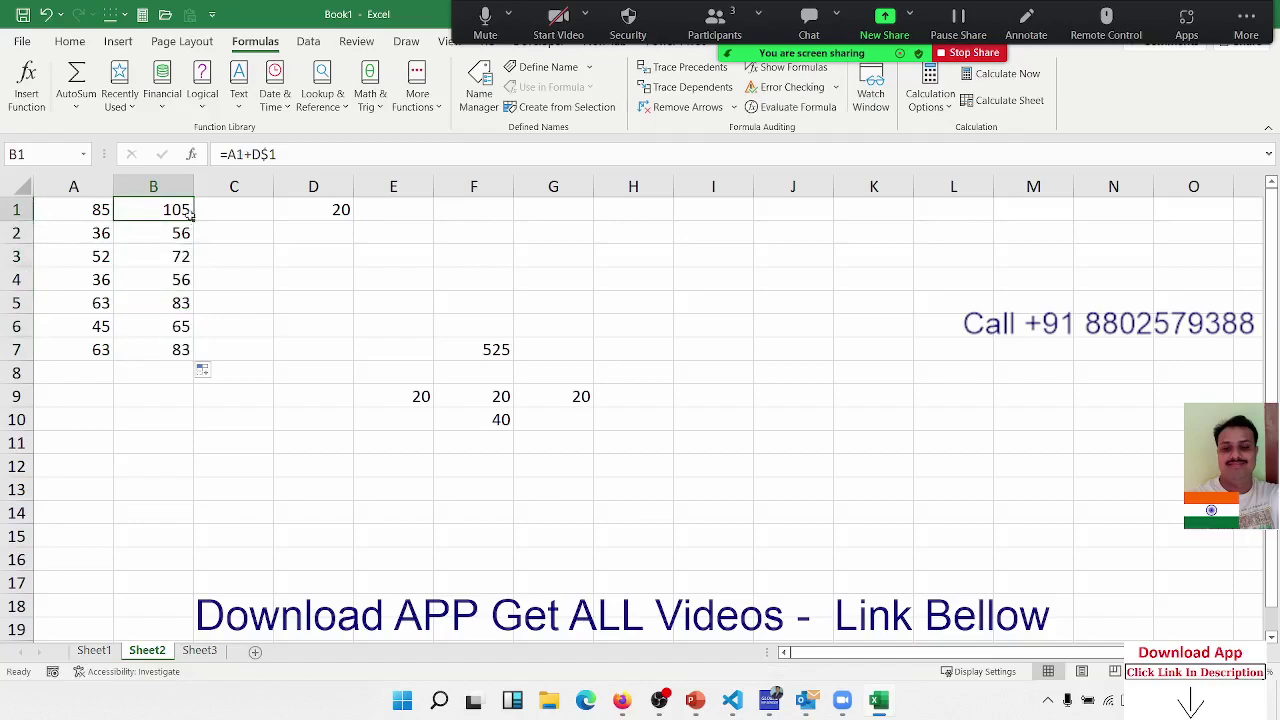
{"action": "left_click_drag", "start_coordinate": [193, 218], "coordinate": [240, 209]}
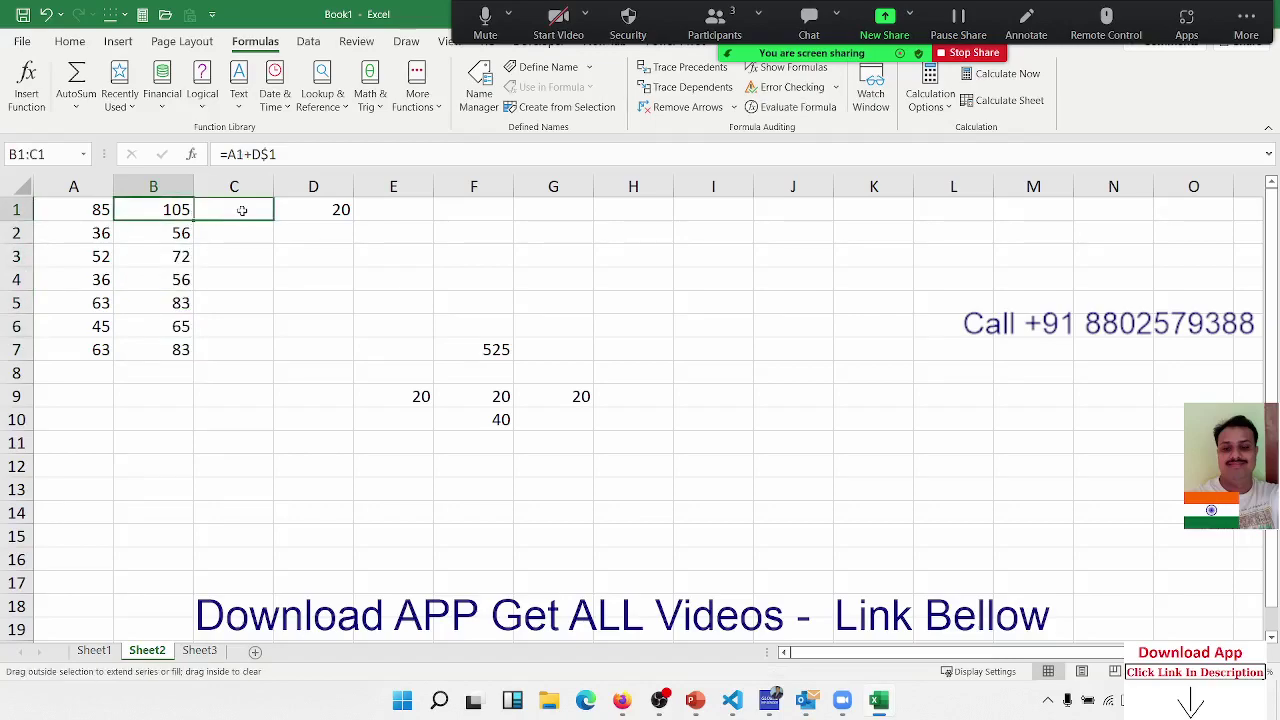
{"action": "double_click", "coordinate": [239, 209]}
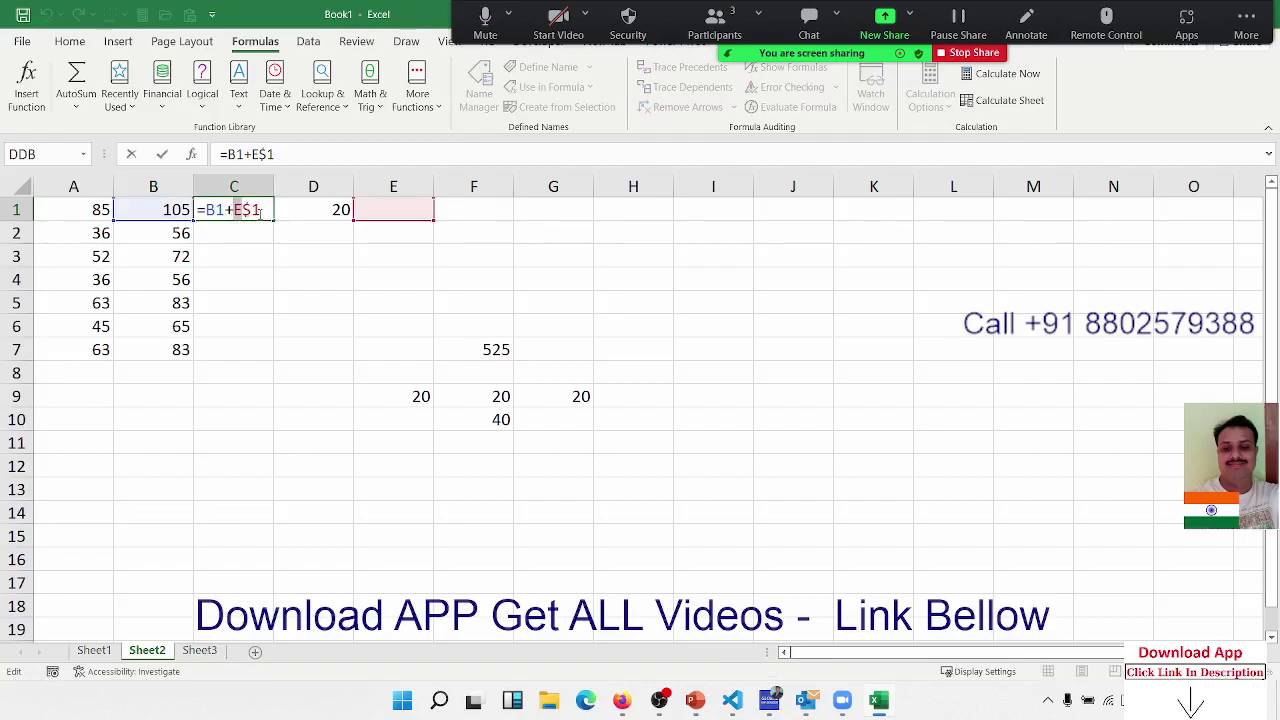
{"action": "left_click_drag", "start_coordinate": [260, 209], "coordinate": [233, 209]}
{"action": "key", "text": "Escape"}
- Change B1's formula to the fully absolute =A1+$D$1, still giving 105
{"action": "key", "text": "Left"}
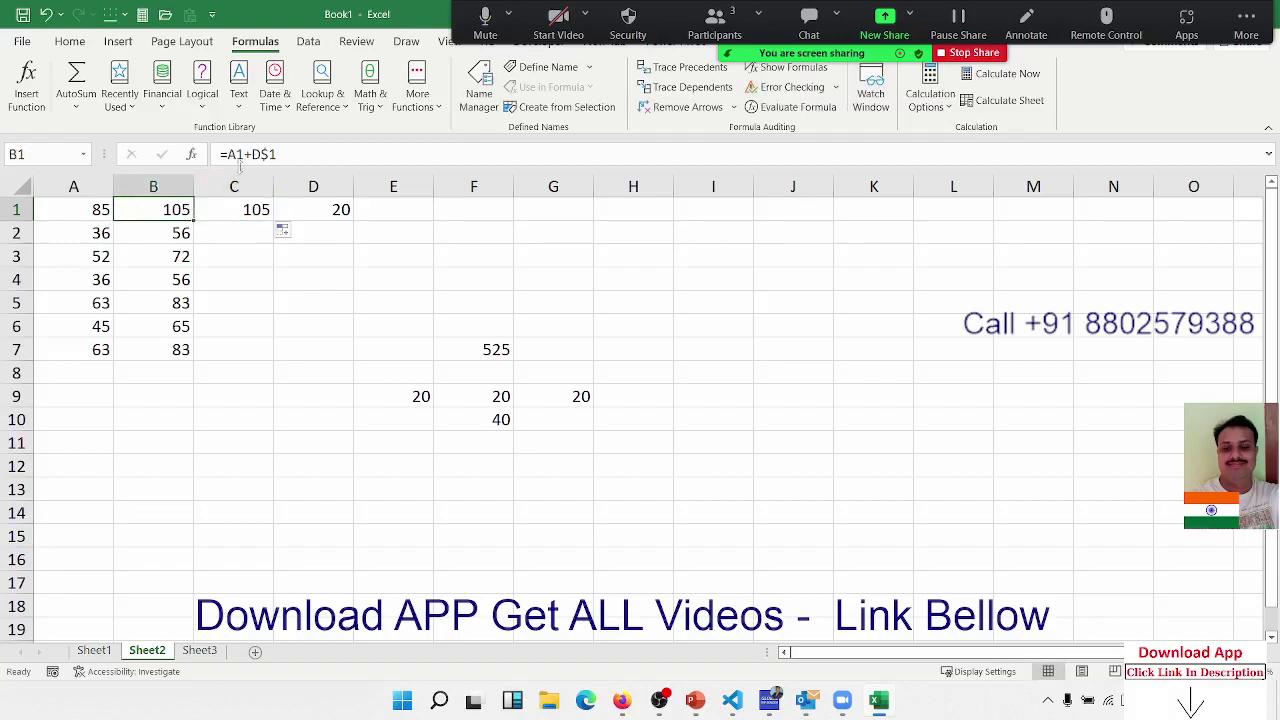
{"action": "left_click", "coordinate": [253, 154]}
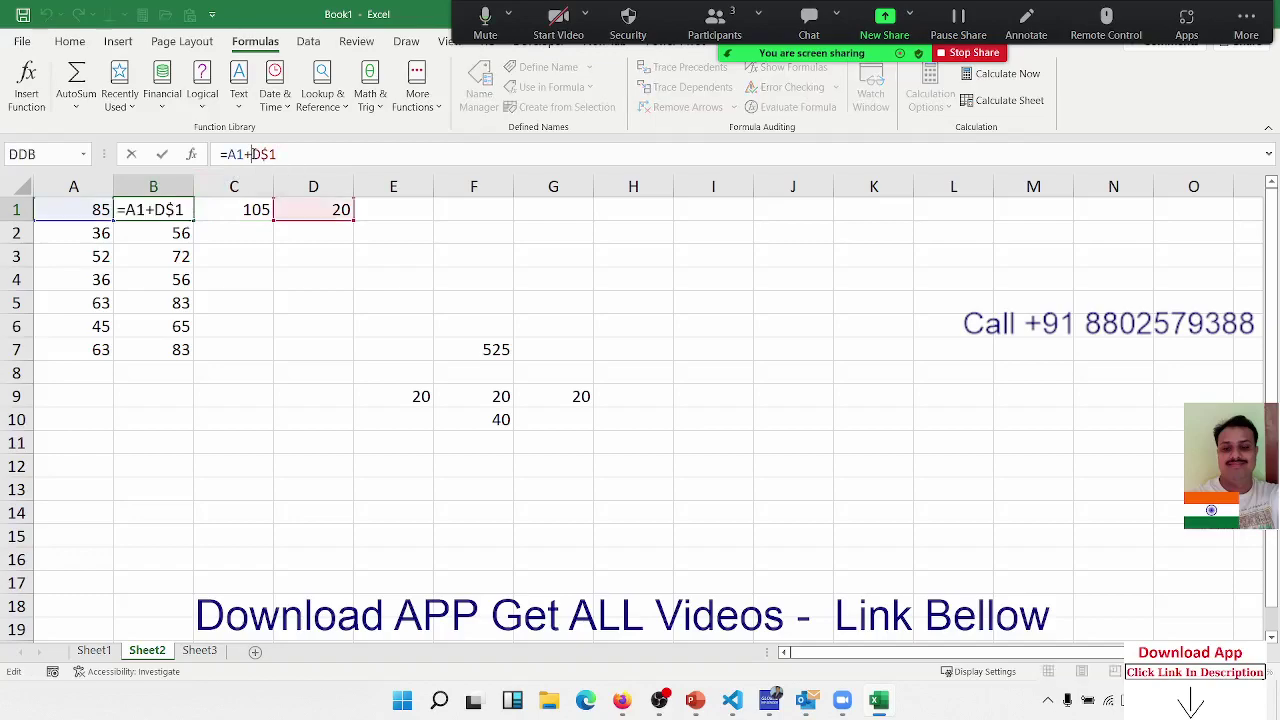
{"action": "type", "text": "$"}
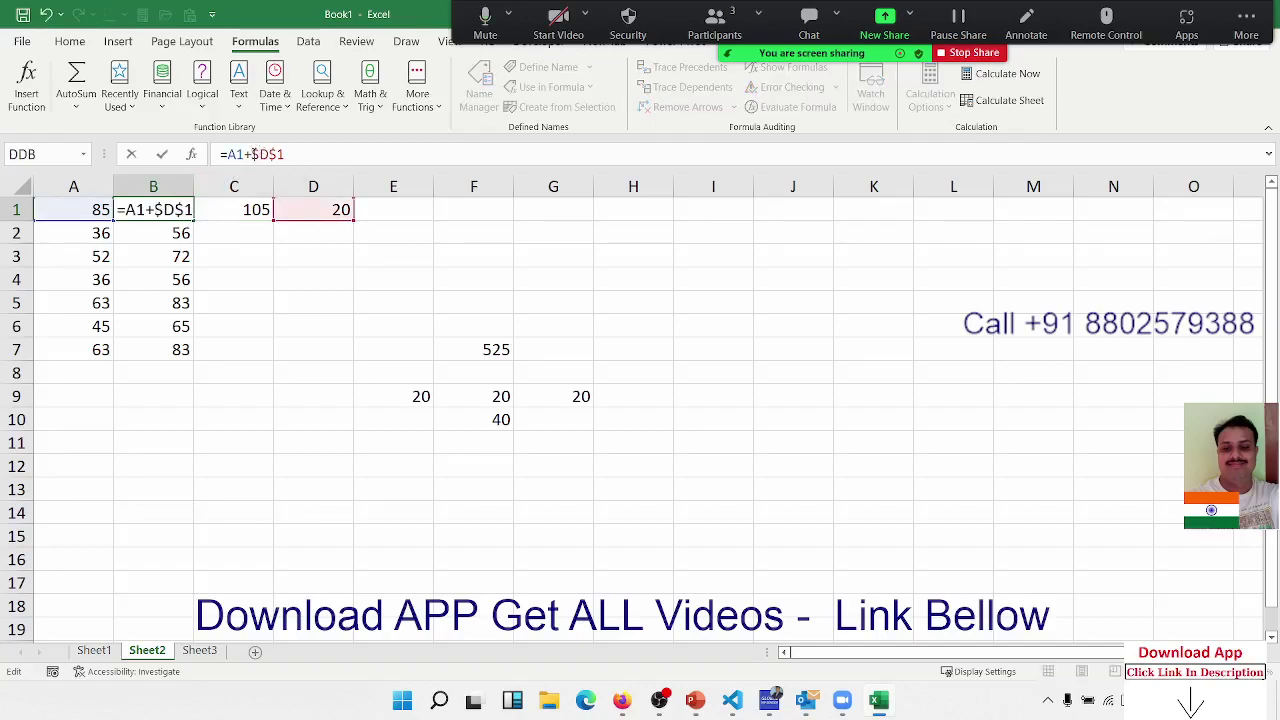
{"action": "key", "text": "Return"}
{"action": "key", "text": "Up"}
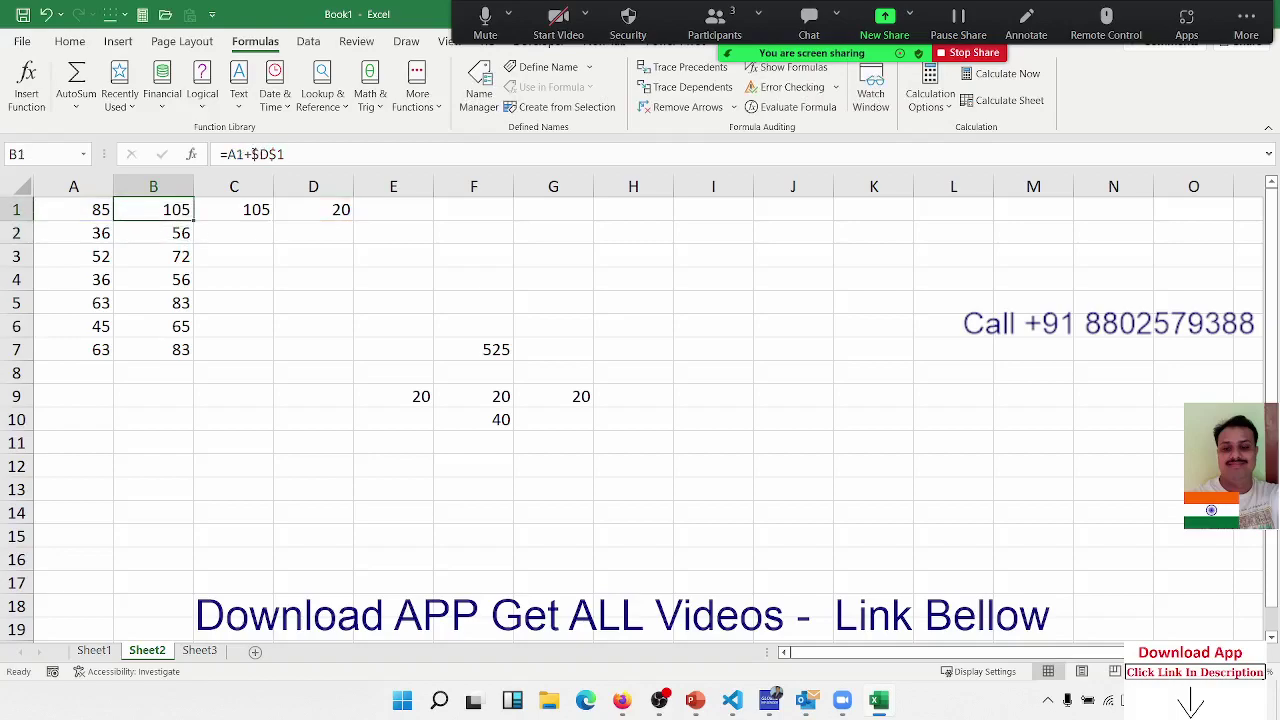
{"action": "left_click", "coordinate": [332, 279]}
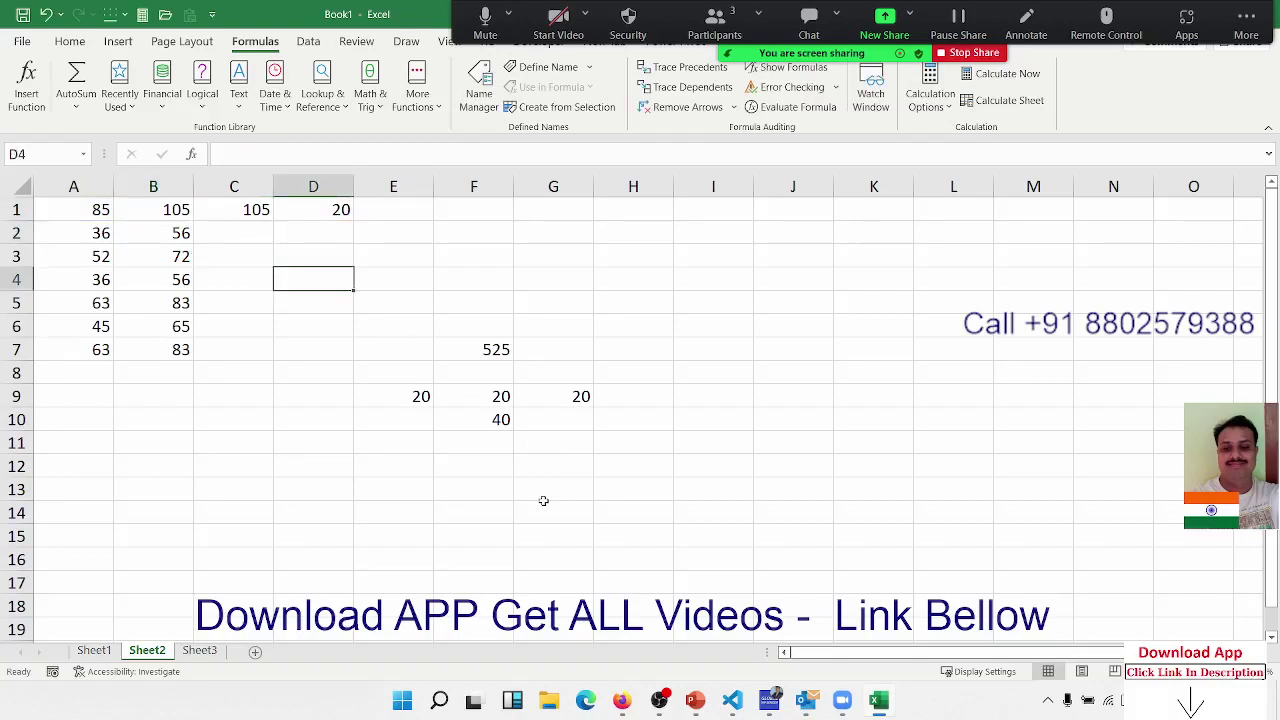
{"action": "scroll", "coordinate": [550, 502], "scroll_direction": "down", "scroll_amount": 3}
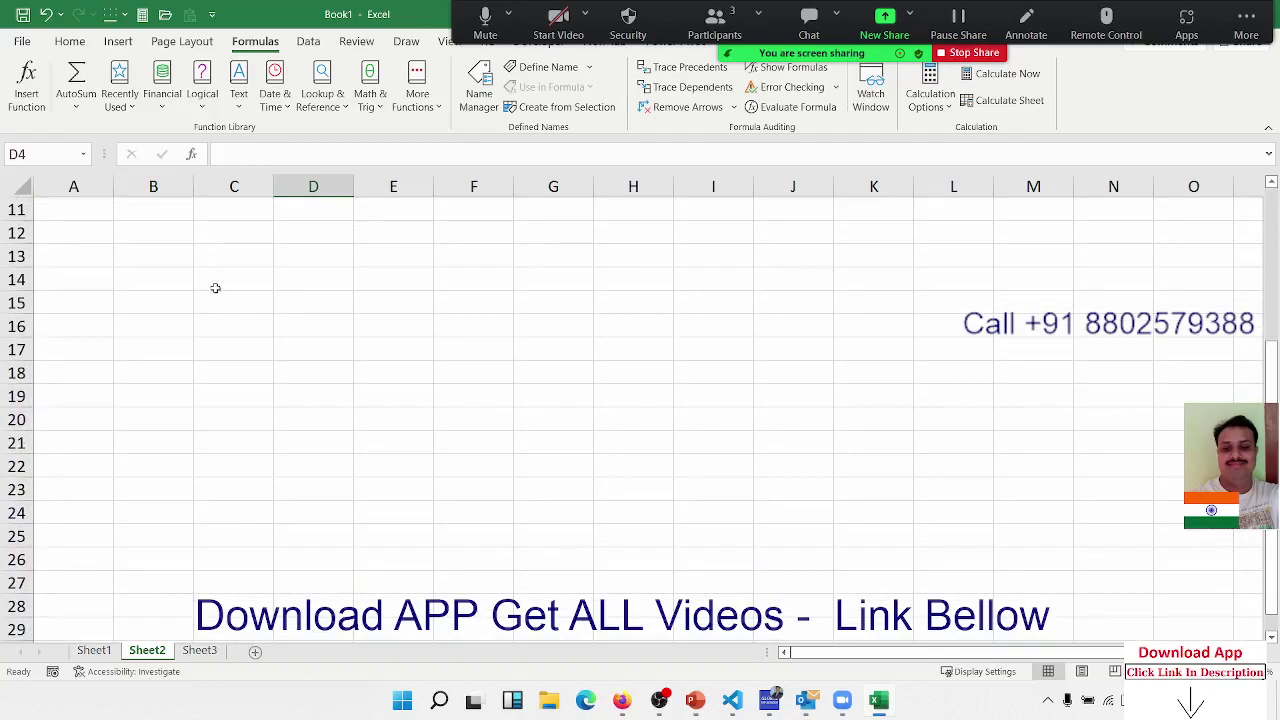
- Fill the numbers 1 to 10 down C12:C21 from a 1, 2 start
{"action": "left_click", "coordinate": [220, 237]}
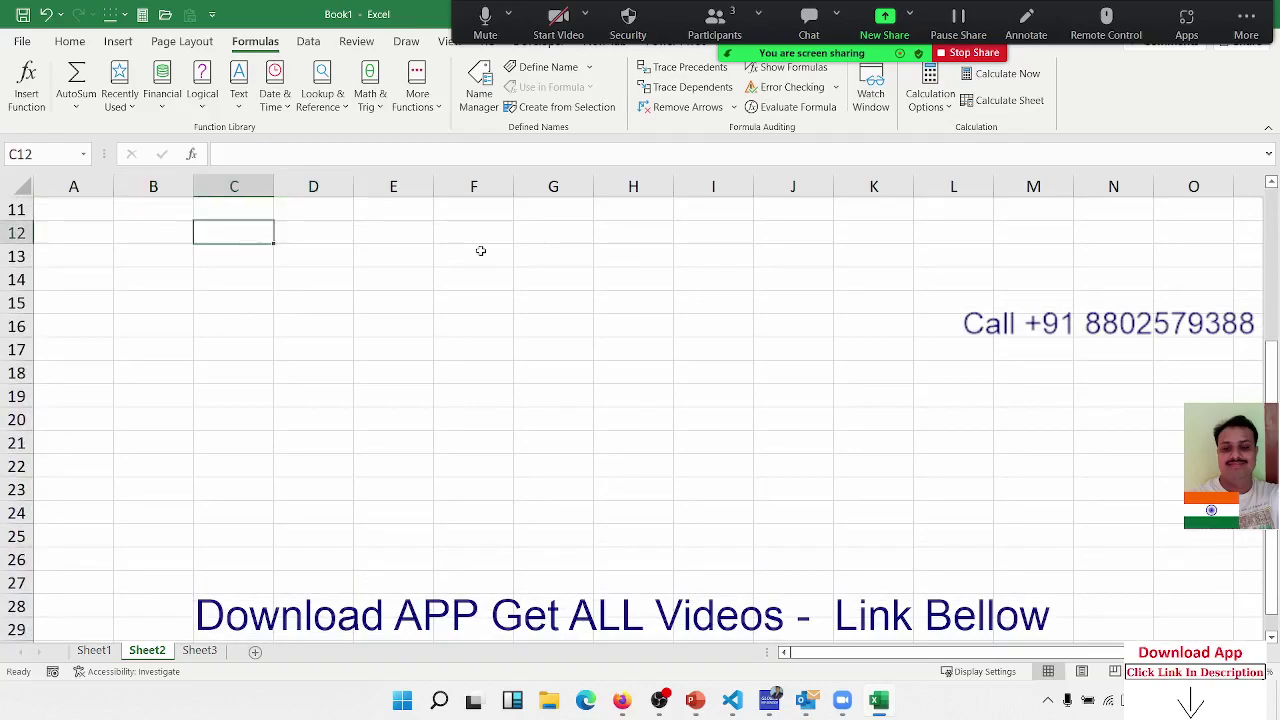
{"action": "type", "text": "1"}
{"action": "key", "text": "Return"}
{"action": "type", "text": "2"}
{"action": "key", "text": "Return"}
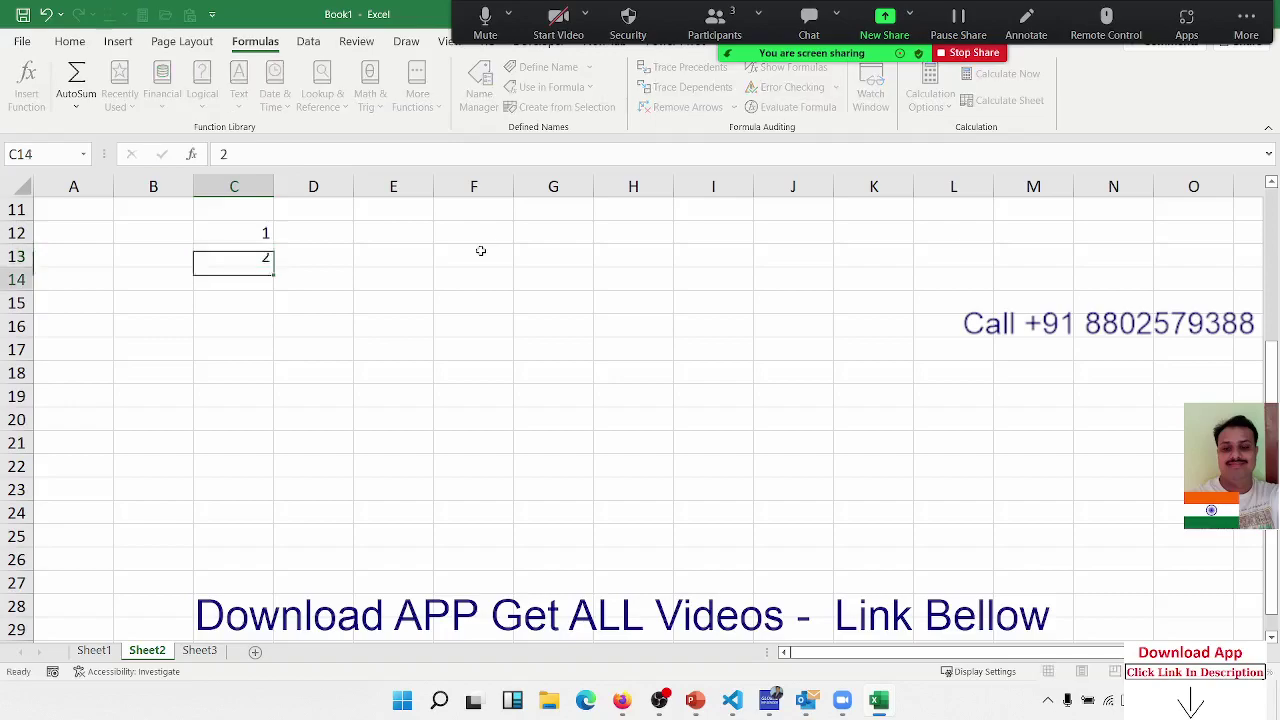
{"action": "key", "text": "Up"}
{"action": "key", "text": "Up"}
{"action": "key", "text": "shift+Down"}
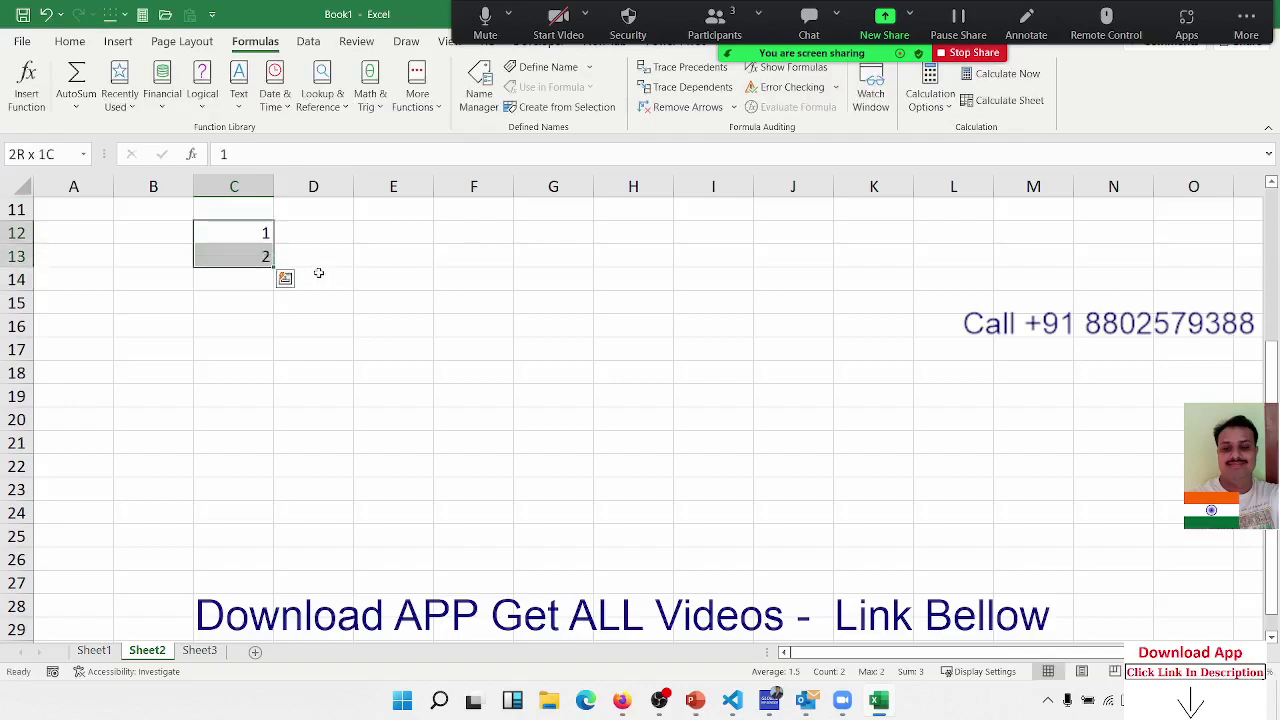
{"action": "left_click_drag", "start_coordinate": [273, 266], "coordinate": [270, 455]}
{"action": "left_click", "coordinate": [362, 238]}
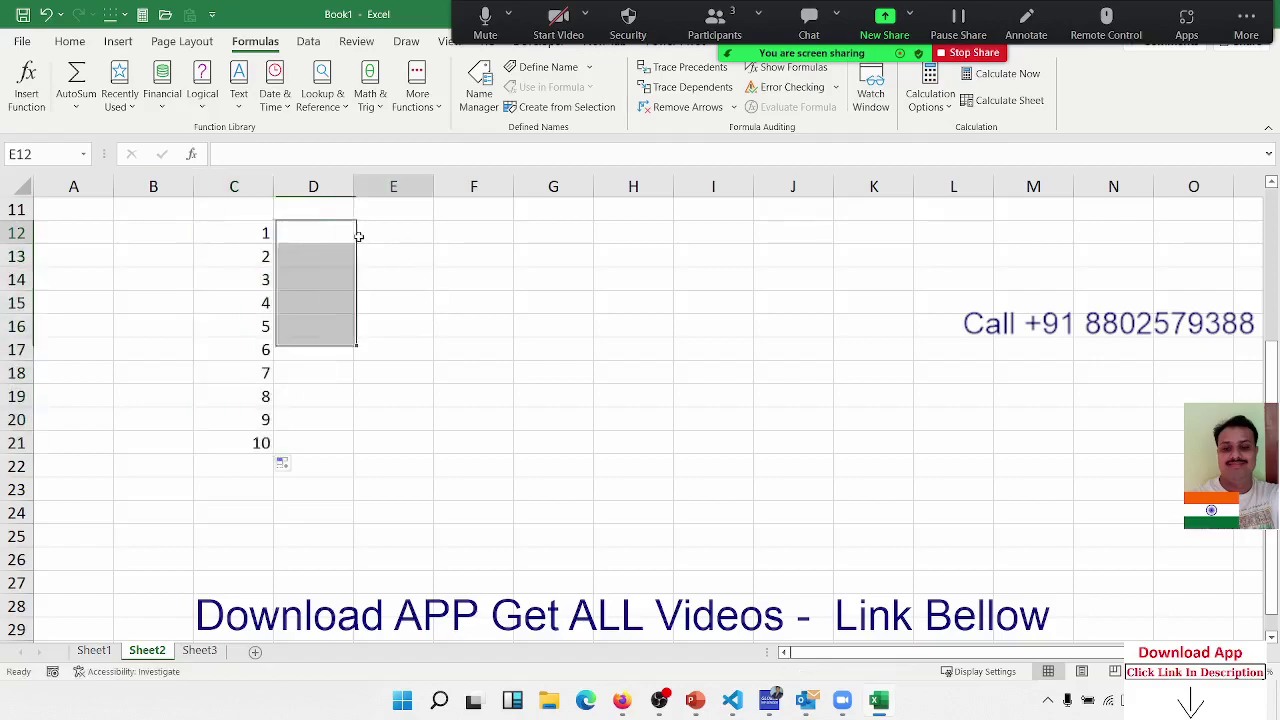
- Enter headers 5, 10, 12, 16, 17, 19 across D12:I12, correcting a mistyped 36
{"action": "left_click", "coordinate": [334, 232]}
{"action": "type", "text": "5"}
{"action": "key", "text": "Tab"}
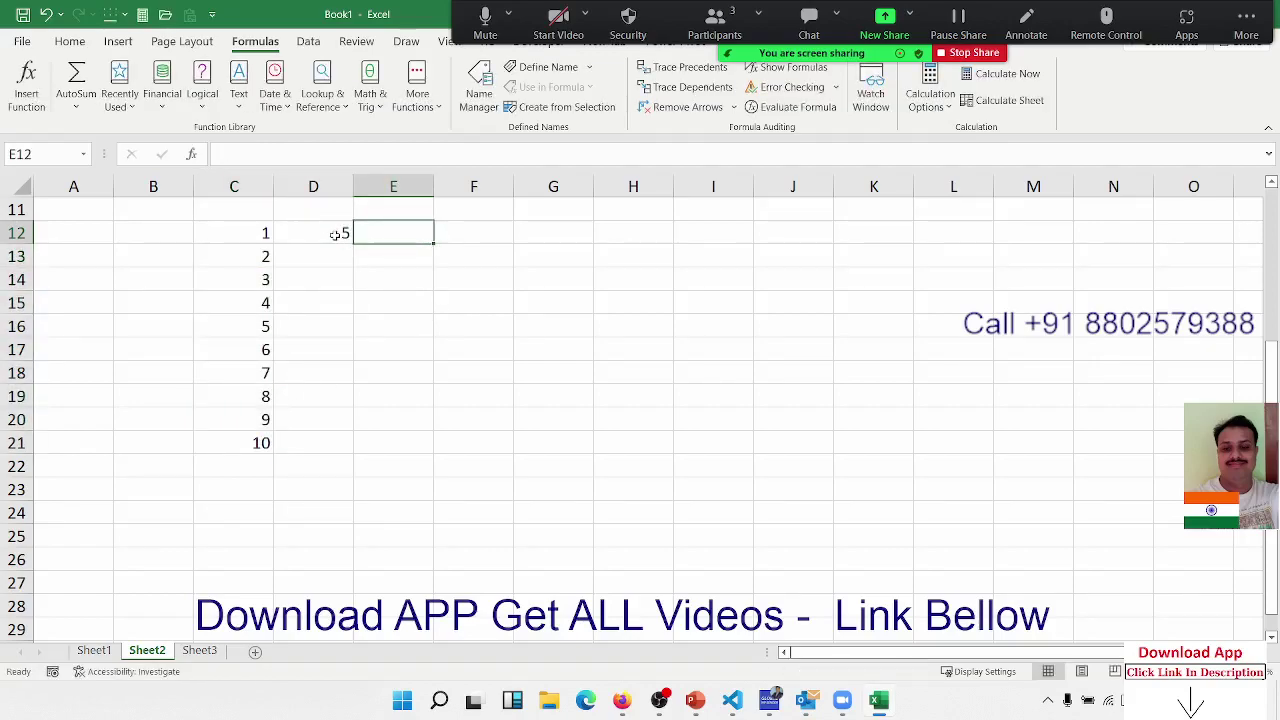
{"action": "type", "text": "10"}
{"action": "key", "text": "Tab"}
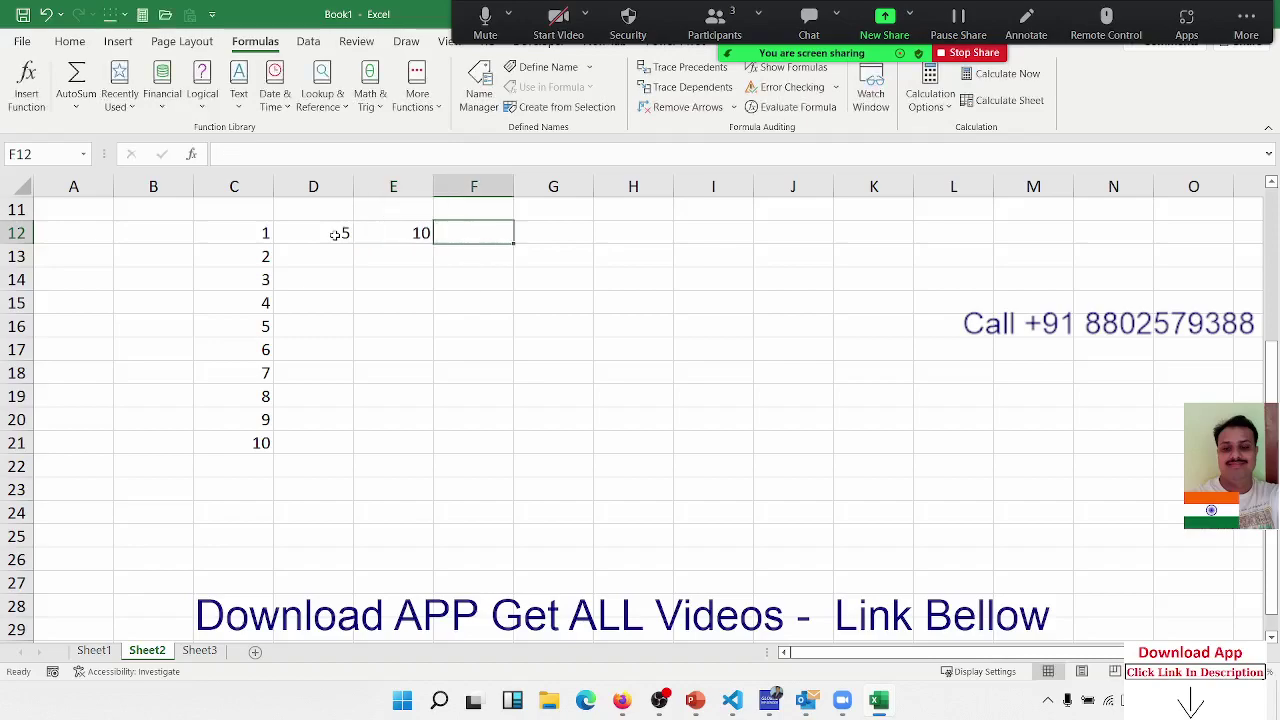
{"action": "type", "text": "36"}
{"action": "key", "text": "Tab"}
{"action": "key", "text": "Left"}
{"action": "type", "text": "12"}
{"action": "key", "text": "Tab"}
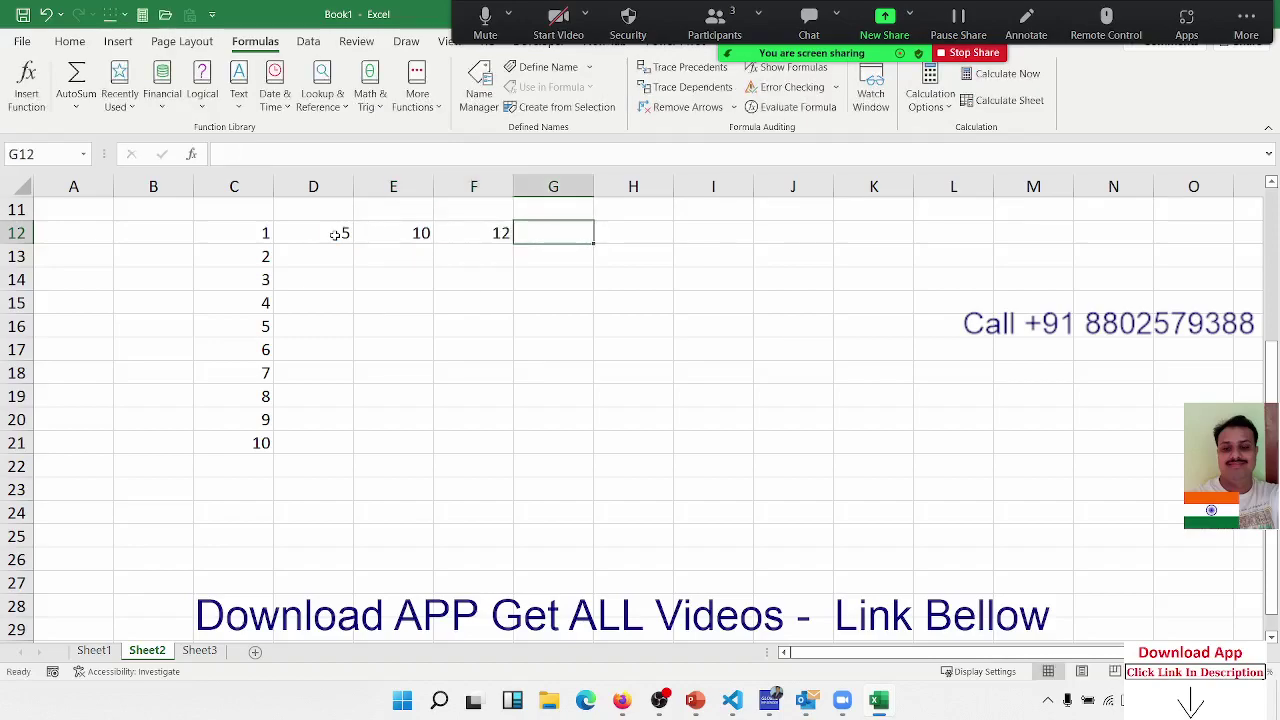
{"action": "type", "text": "16"}
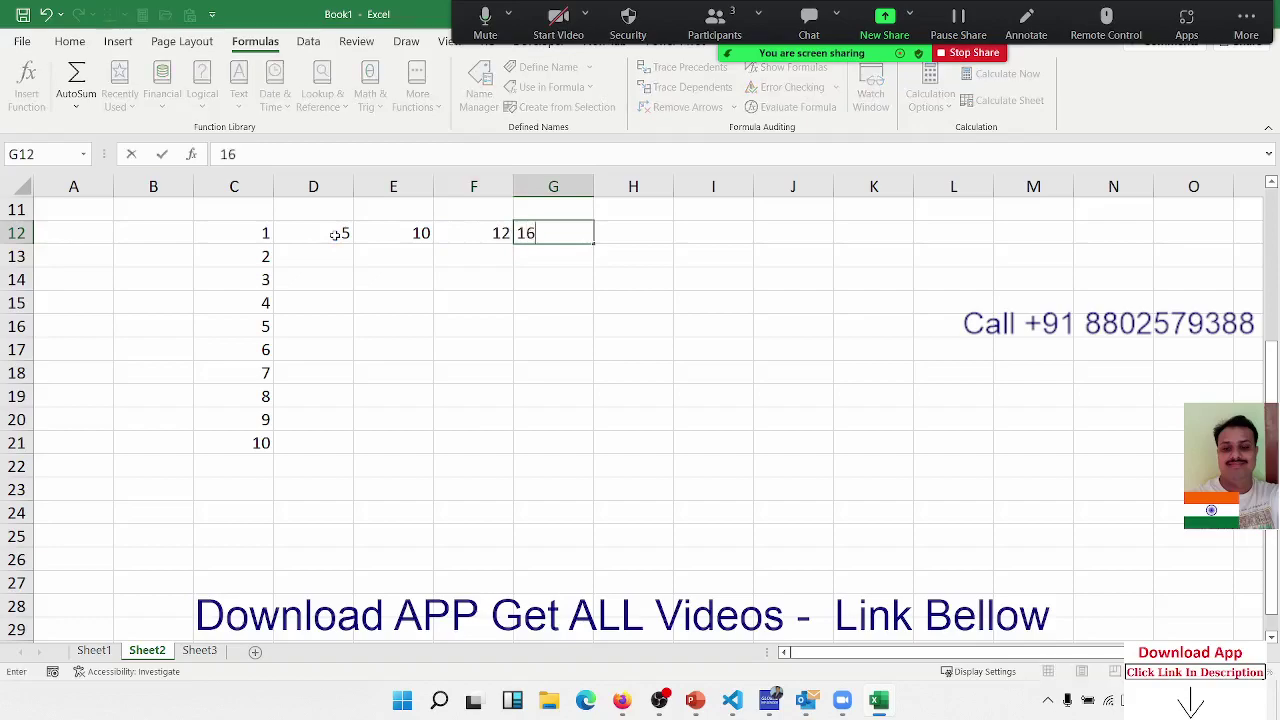
{"action": "key", "text": "Tab"}
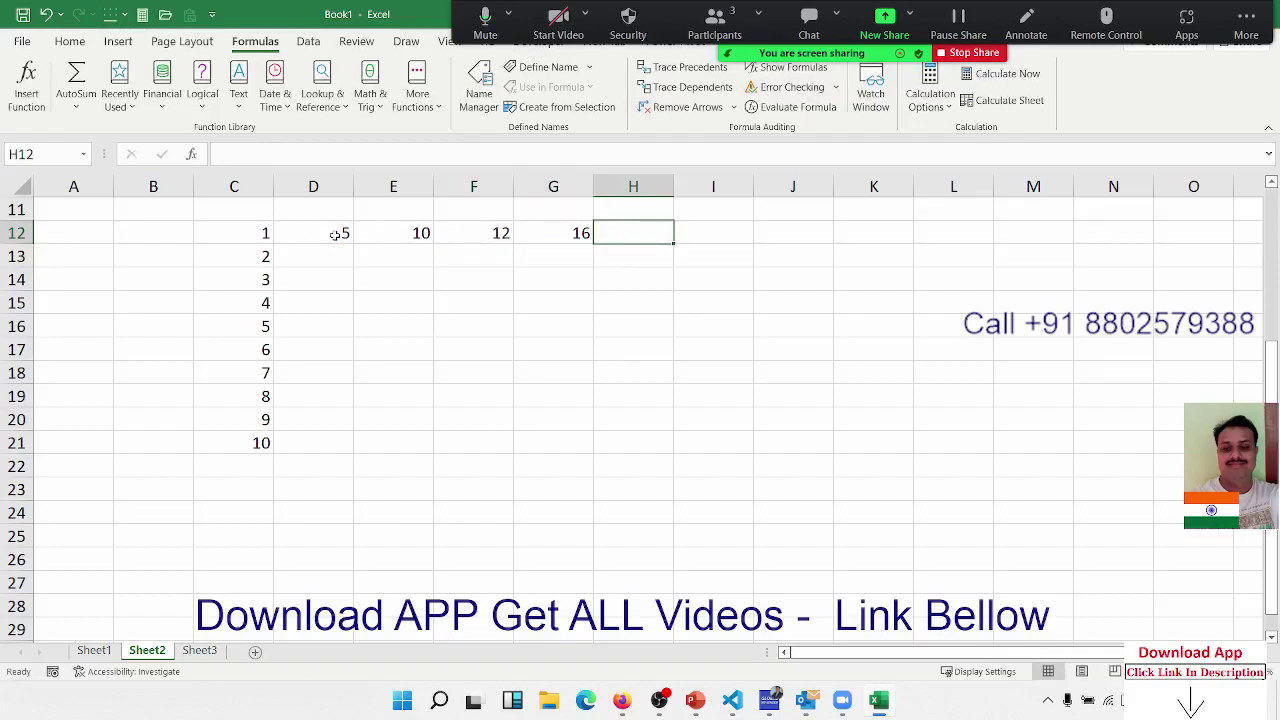
{"action": "type", "text": "17"}
{"action": "key", "text": "Tab"}
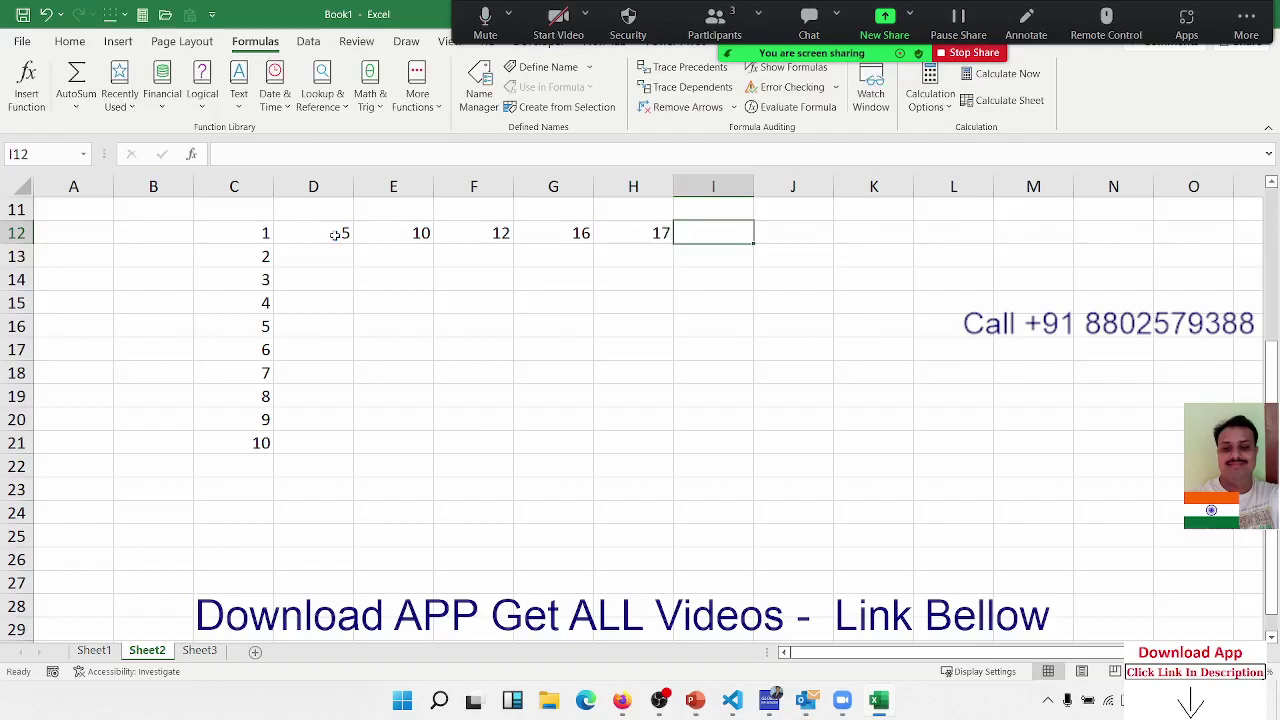
{"action": "type", "text": "19"}
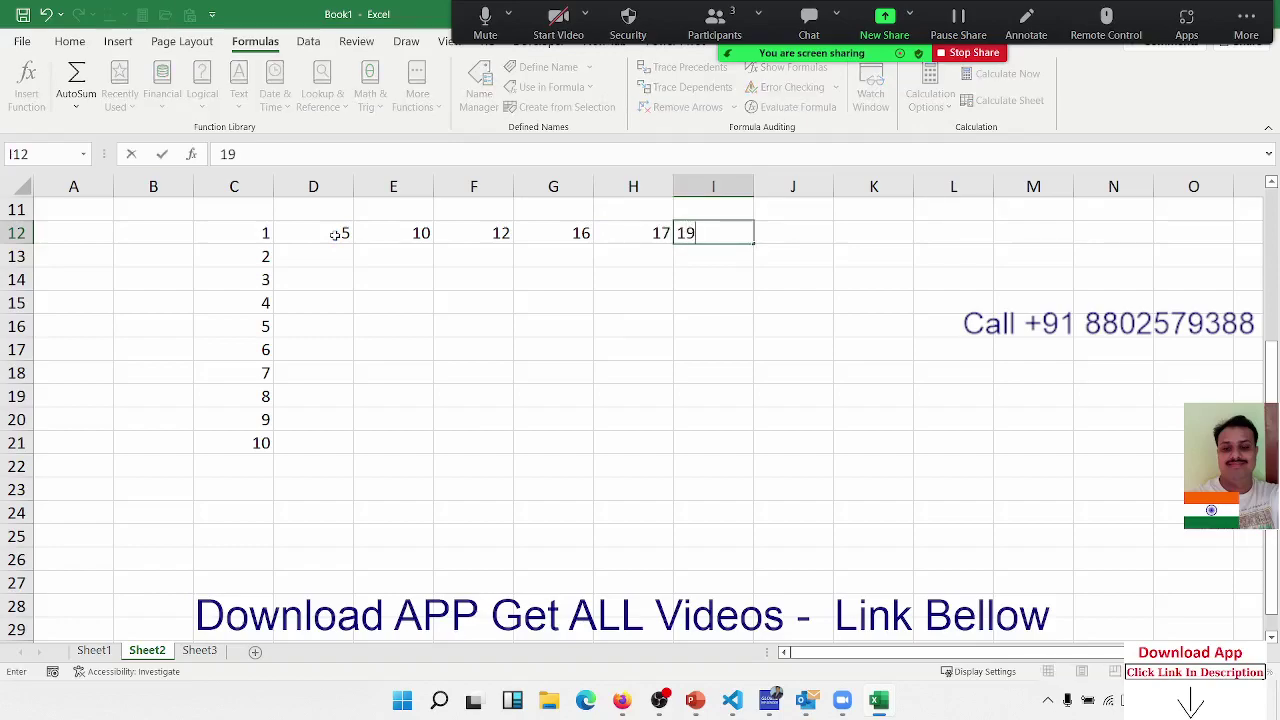
{"action": "key", "text": "Return"}
{"action": "key", "text": "Left"}
{"action": "key", "text": "Left"}
{"action": "key", "text": "Left"}
{"action": "key", "text": "Left"}
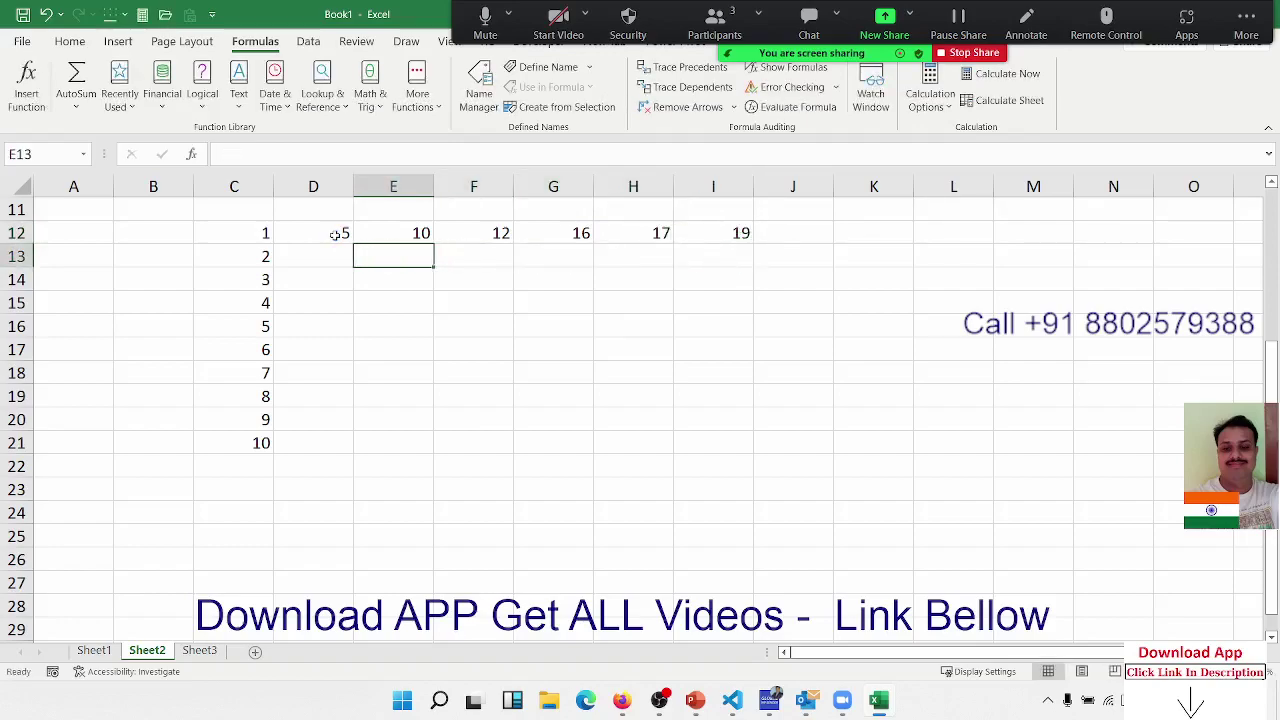
{"action": "key", "text": "Left"}
- Enter =C13*D12 in D13, giving 10, and check its D12 reference
{"action": "type", "text": "="}
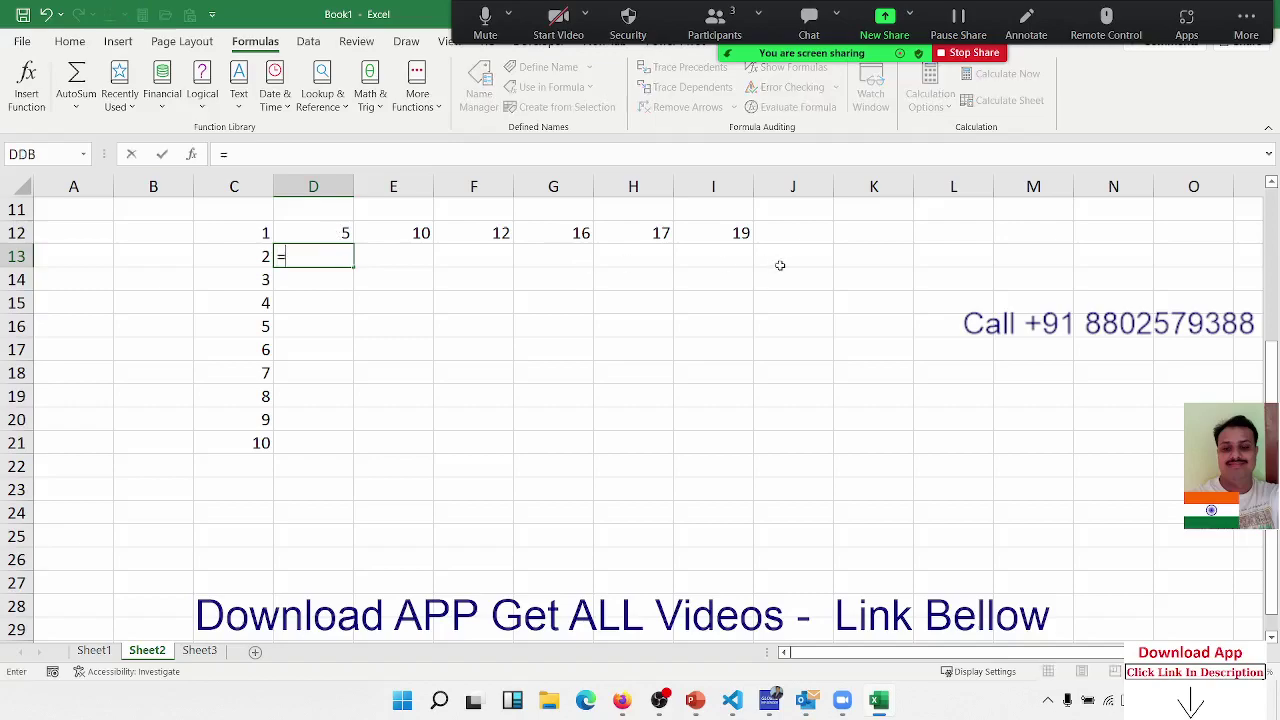
{"action": "key", "text": "Left"}
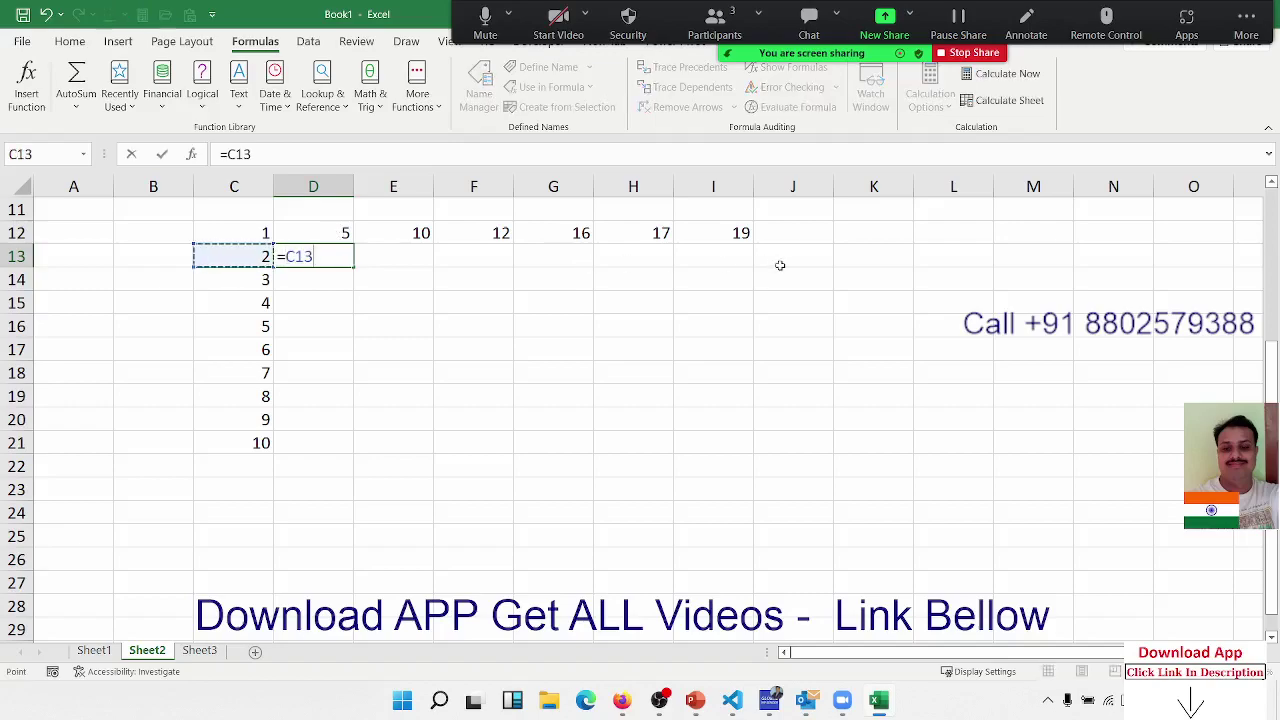
{"action": "type", "text": "*"}
{"action": "key", "text": "Up"}
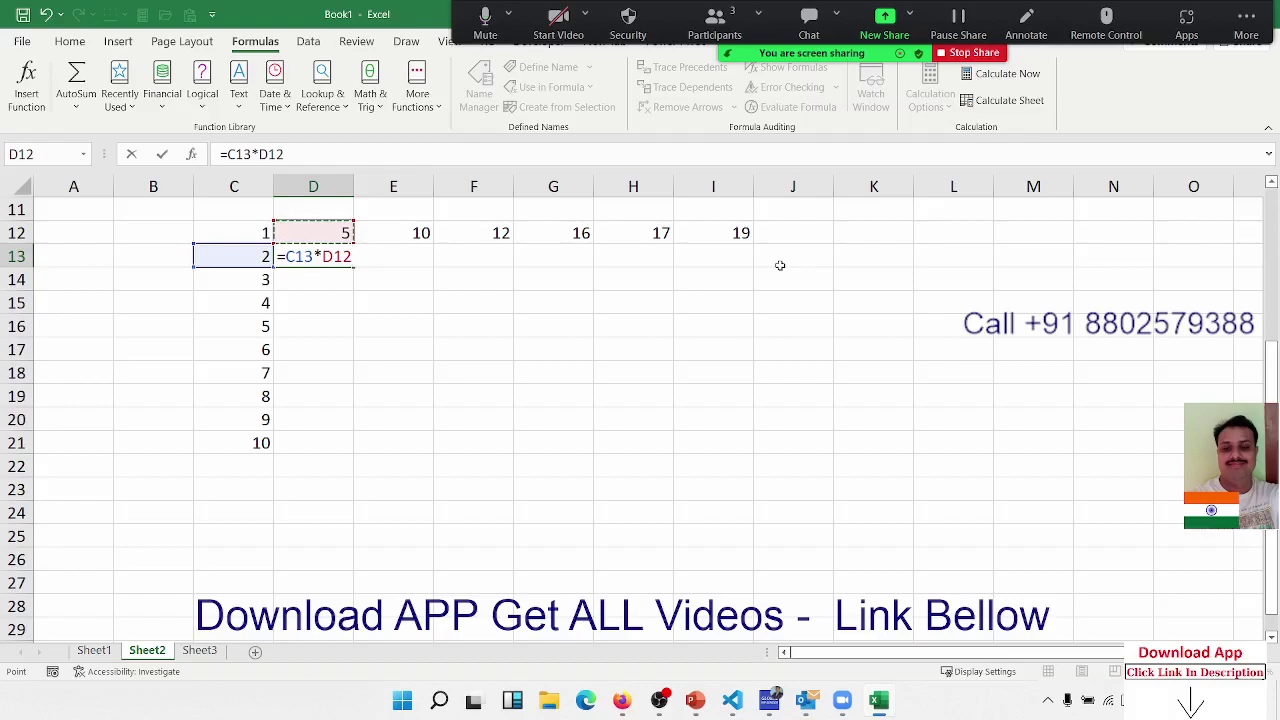
{"action": "key", "text": "Return"}
{"action": "key", "text": "Up"}
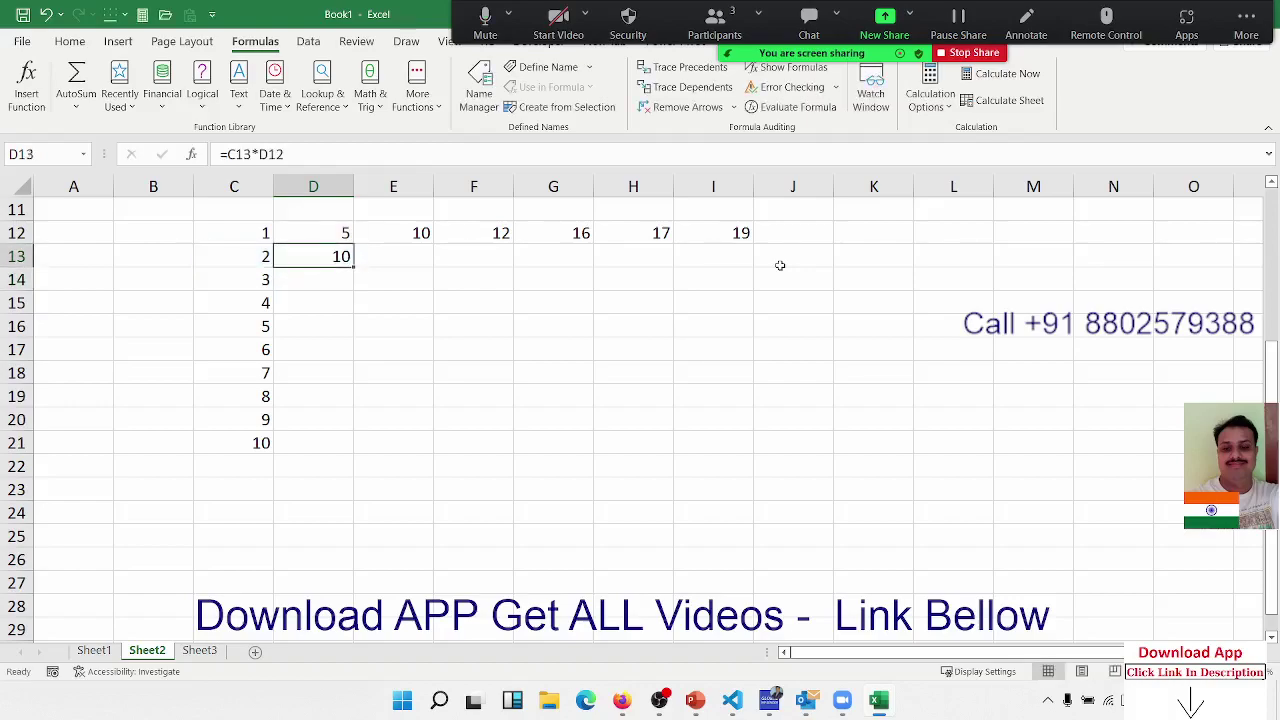
{"action": "double_click", "coordinate": [345, 258]}
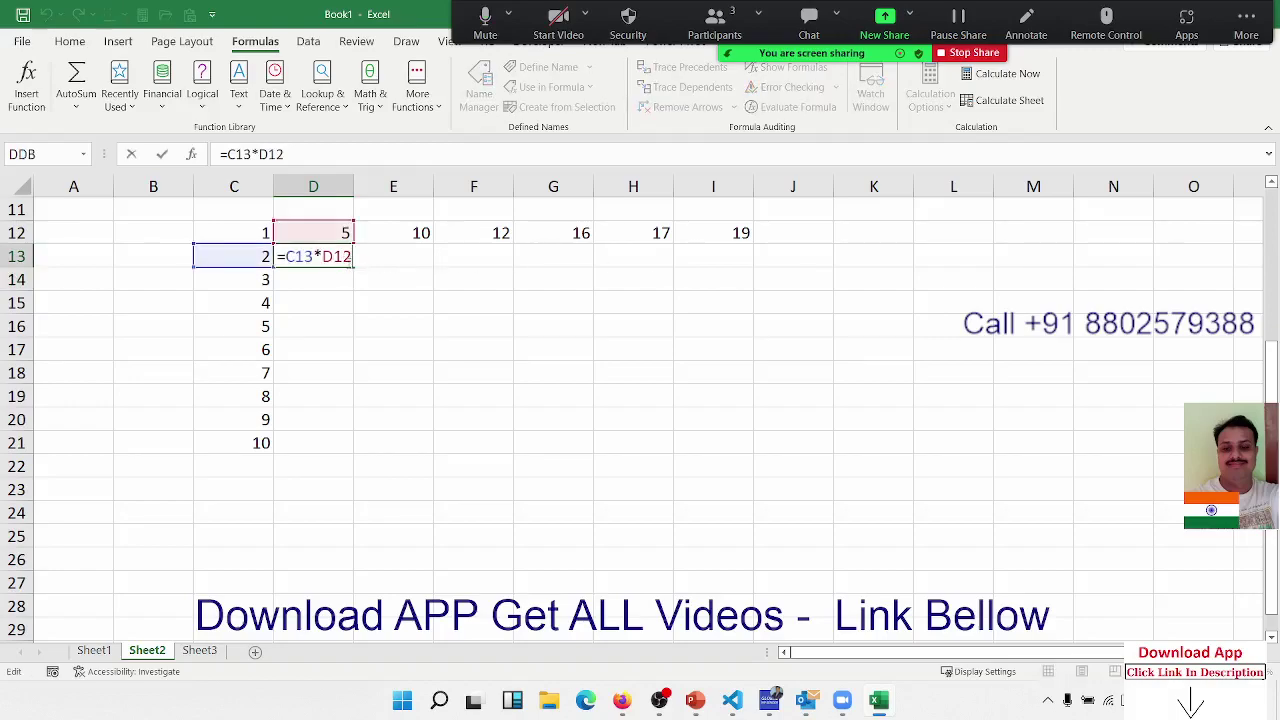
{"action": "left_click_drag", "start_coordinate": [318, 256], "coordinate": [349, 256]}
{"action": "key", "text": "Escape"}
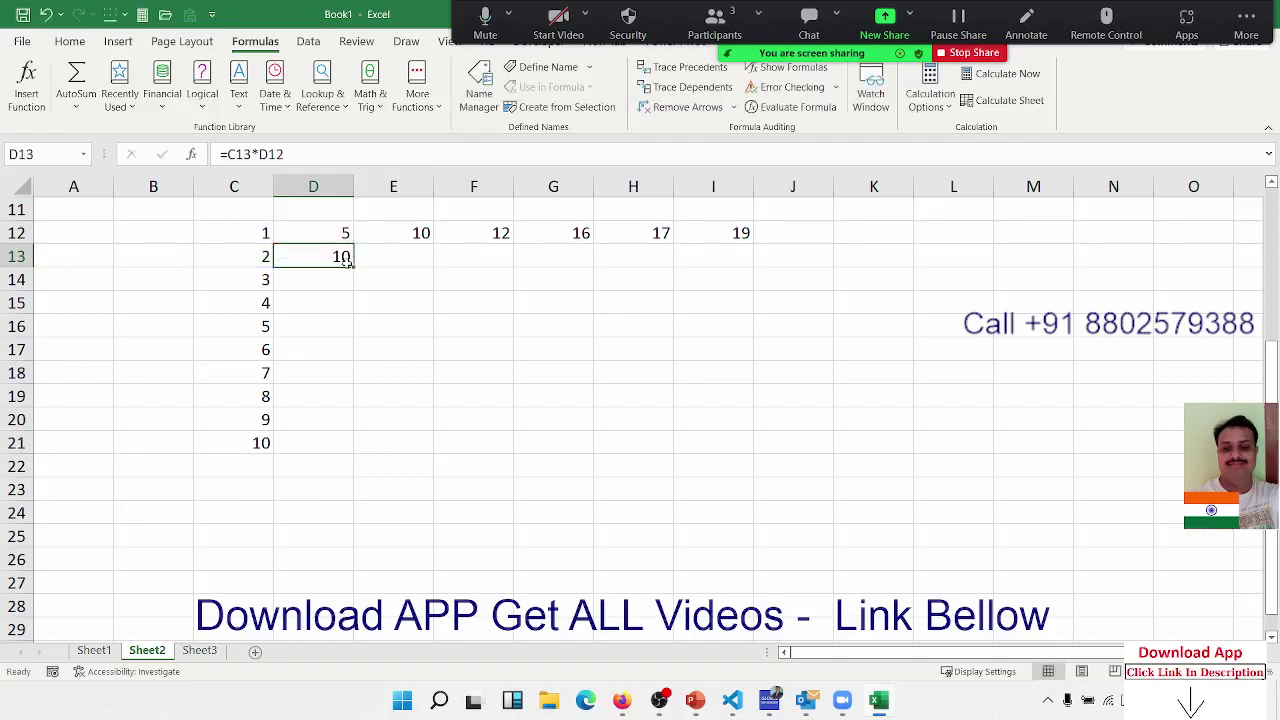
- Test-copy the formula into D14, which shows 30, then clear D14
{"action": "left_click_drag", "start_coordinate": [351, 264], "coordinate": [352, 287]}
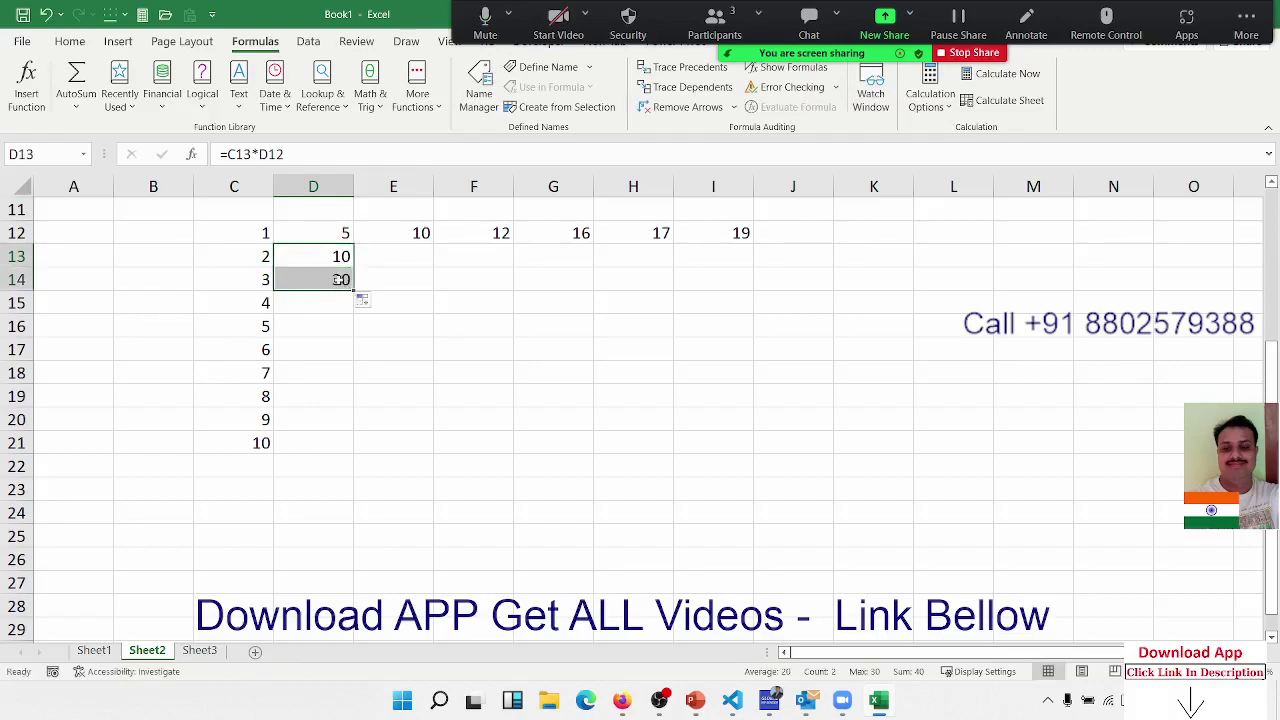
{"action": "double_click", "coordinate": [340, 280]}
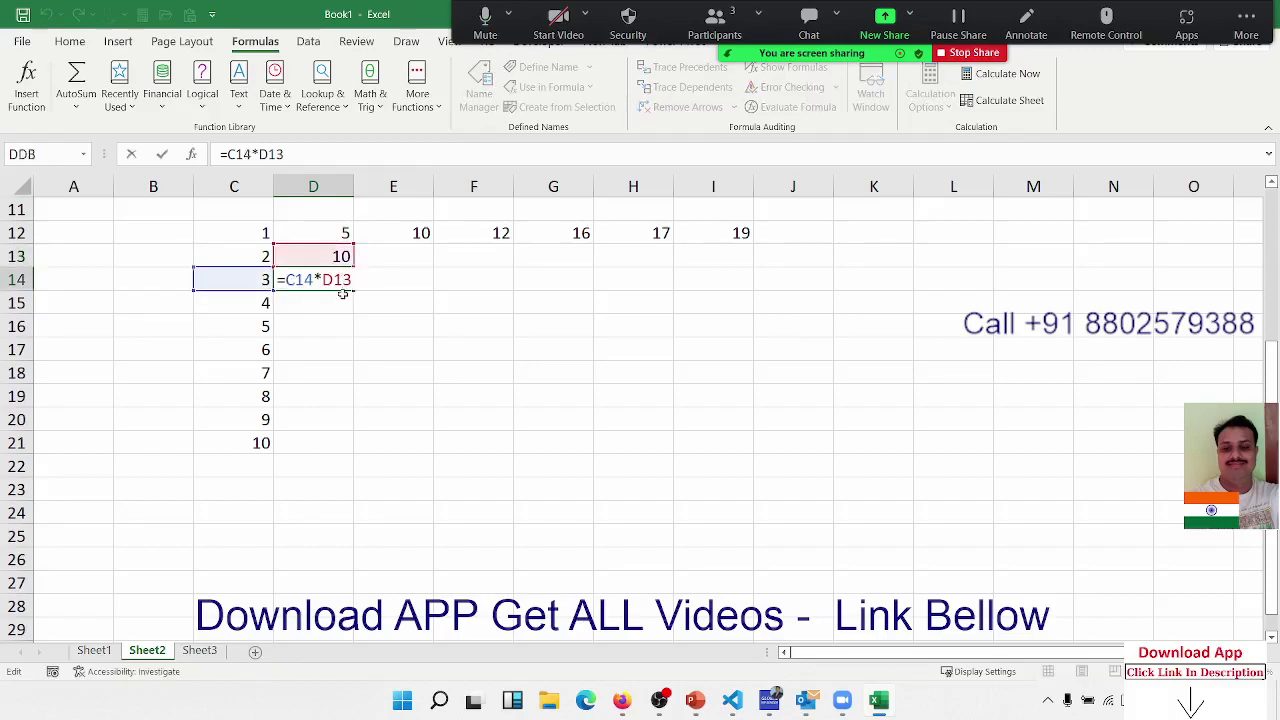
{"action": "key", "text": "Escape"}
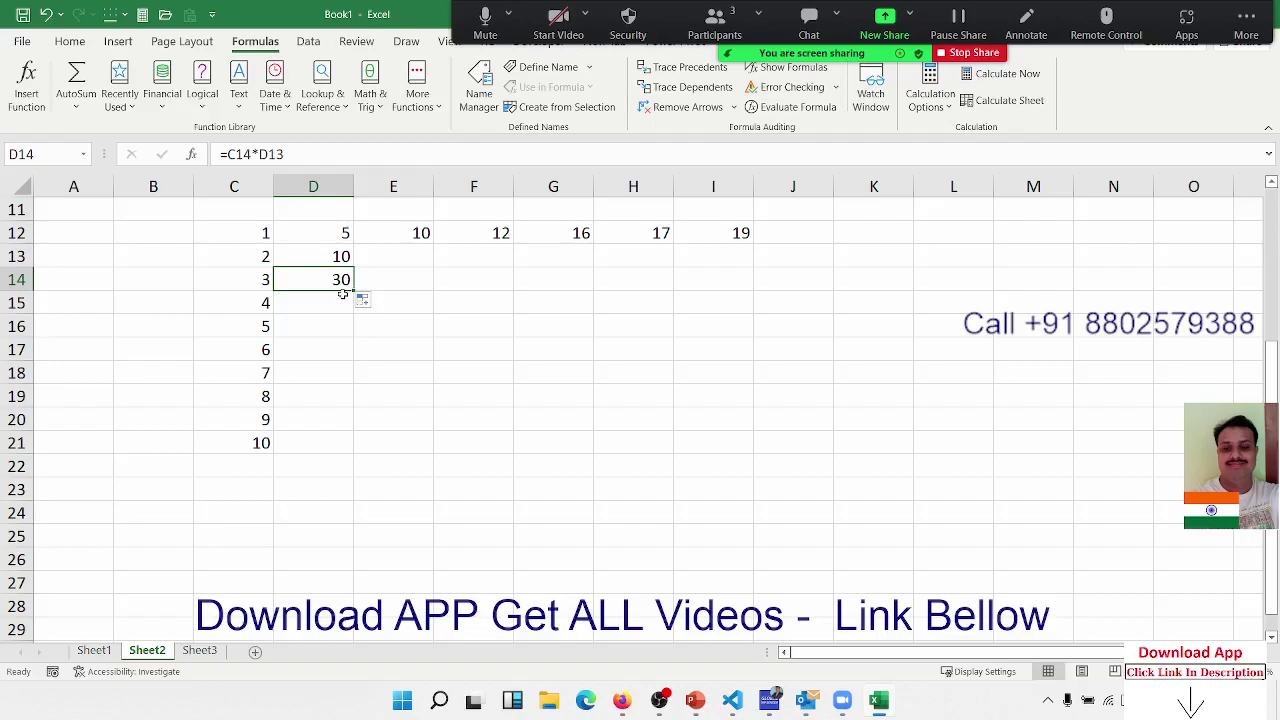
{"action": "key", "text": "Up"}
{"action": "key", "text": "Down"}
{"action": "key", "text": "Delete"}
{"action": "key", "text": "Up"}
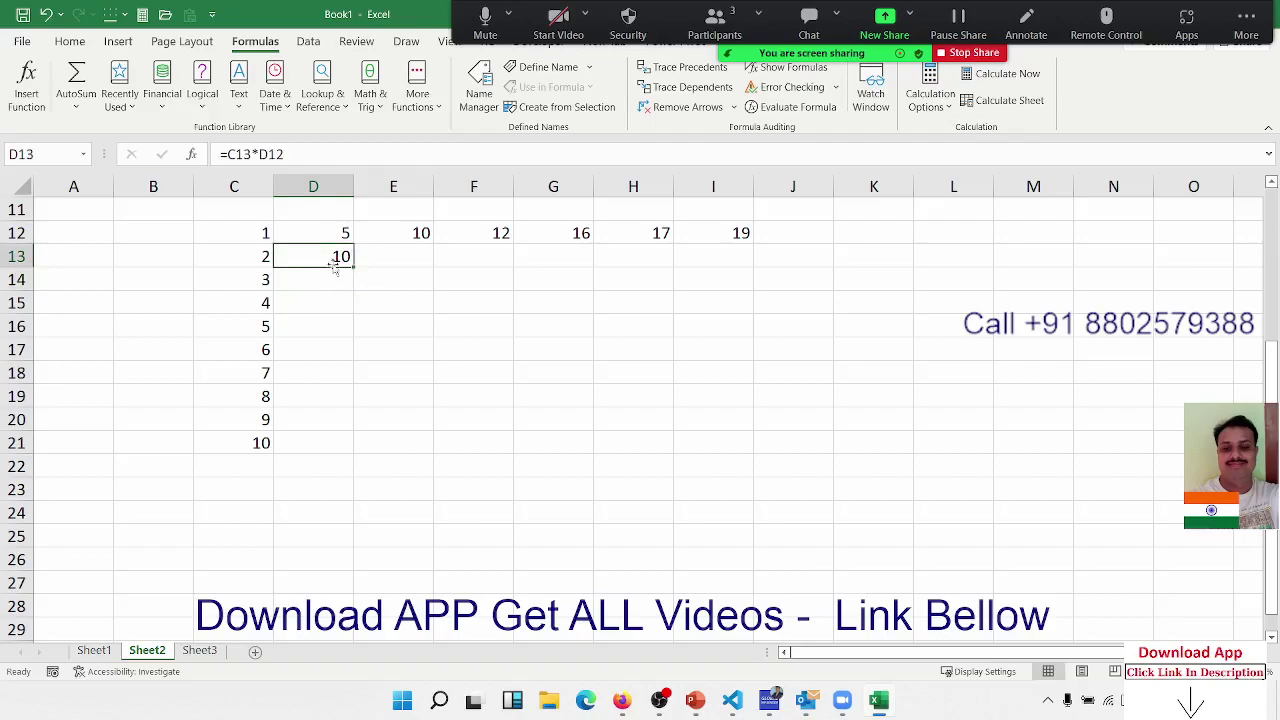
- Make D13's multiplier $D$12, test-copy it into E13, then clear E13
{"action": "double_click", "coordinate": [334, 260]}
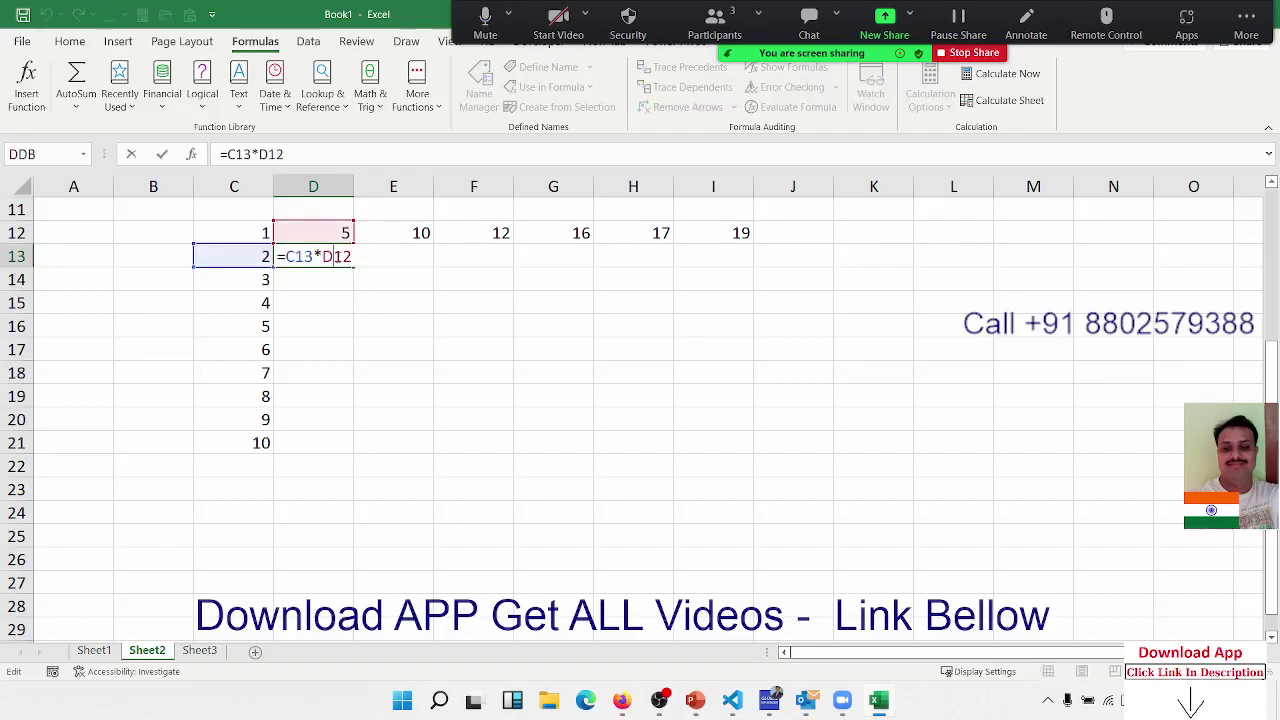
{"action": "key", "text": "F4"}
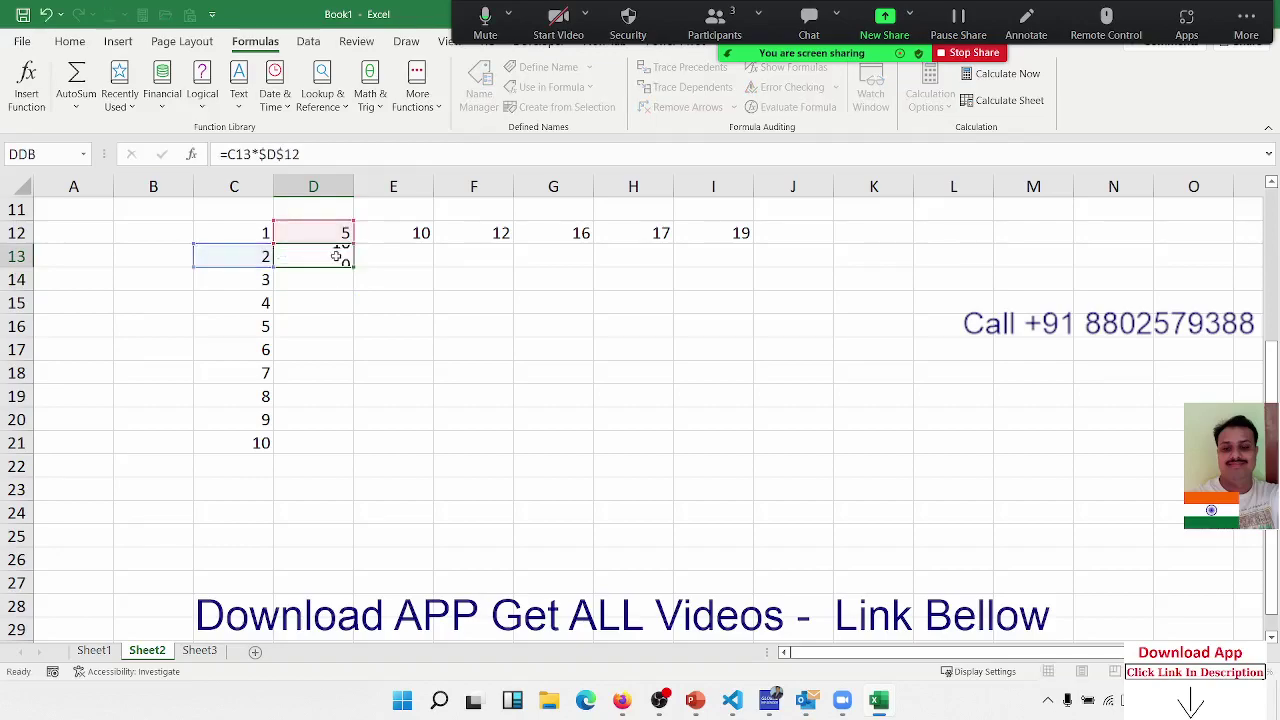
{"action": "key", "text": "Return"}
{"action": "key", "text": "Up"}
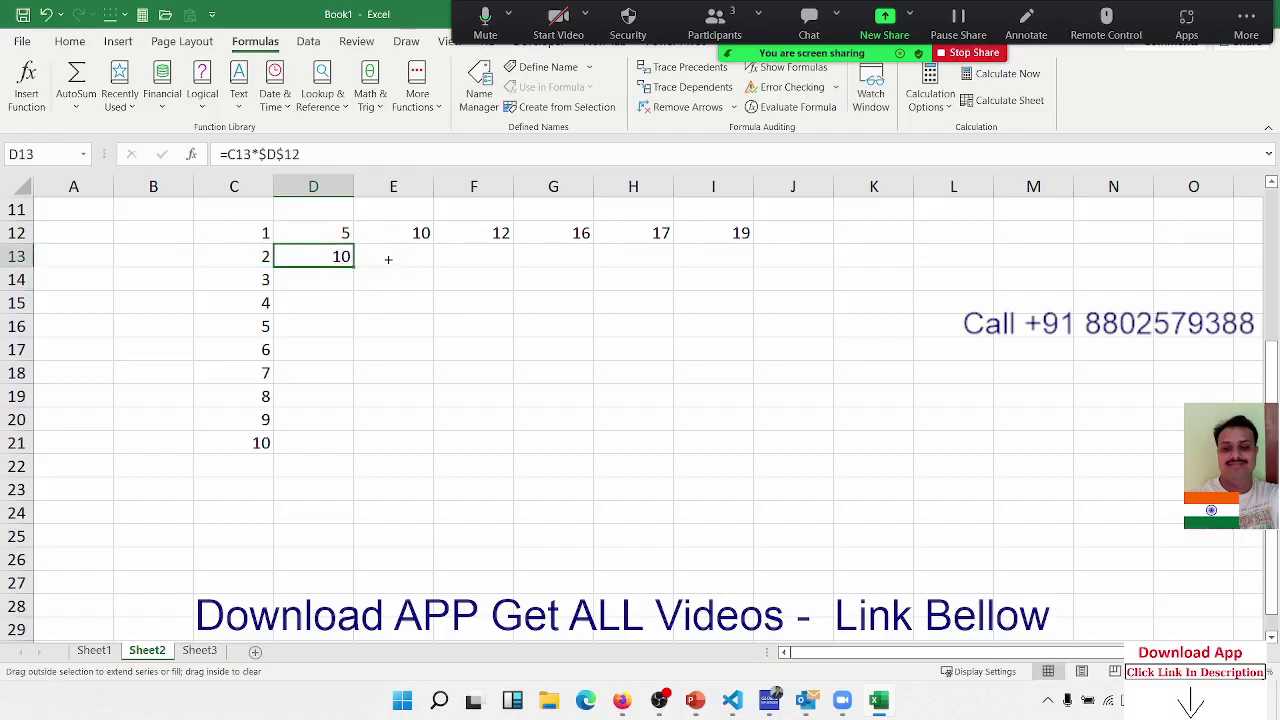
{"action": "left_click_drag", "start_coordinate": [365, 264], "coordinate": [386, 257]}
{"action": "double_click", "coordinate": [404, 262]}
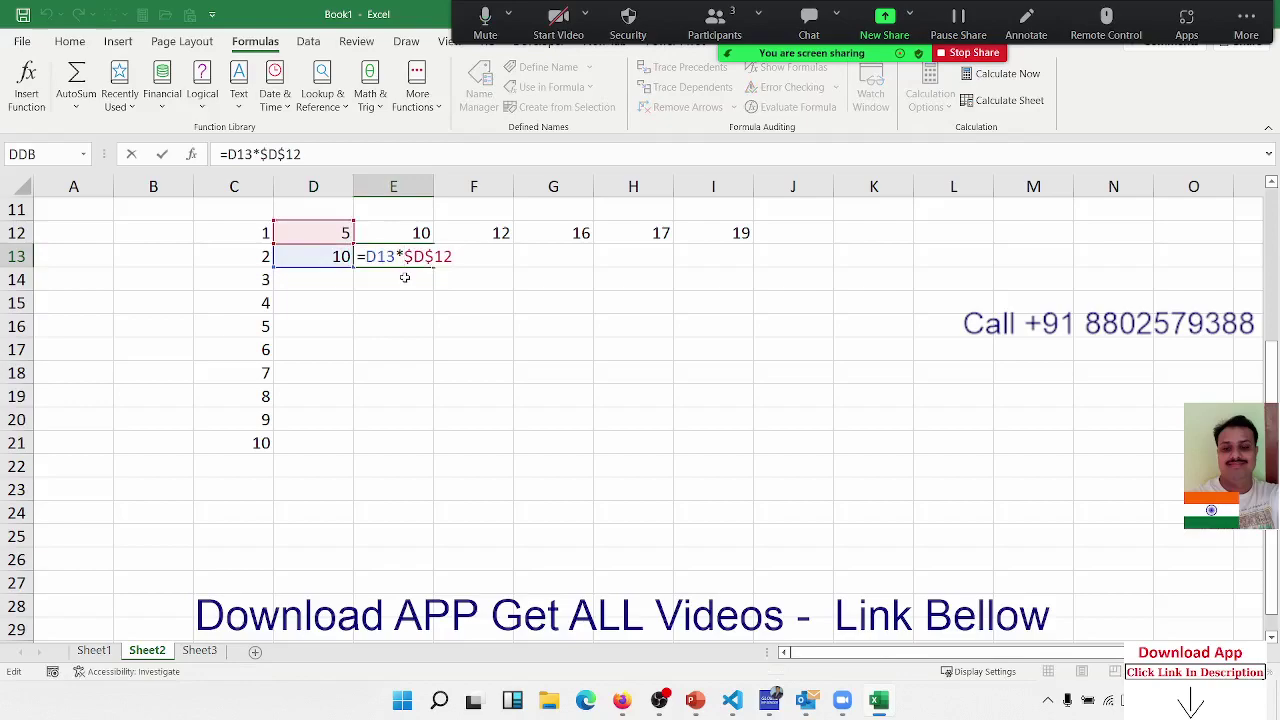
{"action": "key", "text": "Escape"}
{"action": "key", "text": "Delete"}
{"action": "key", "text": "Left"}
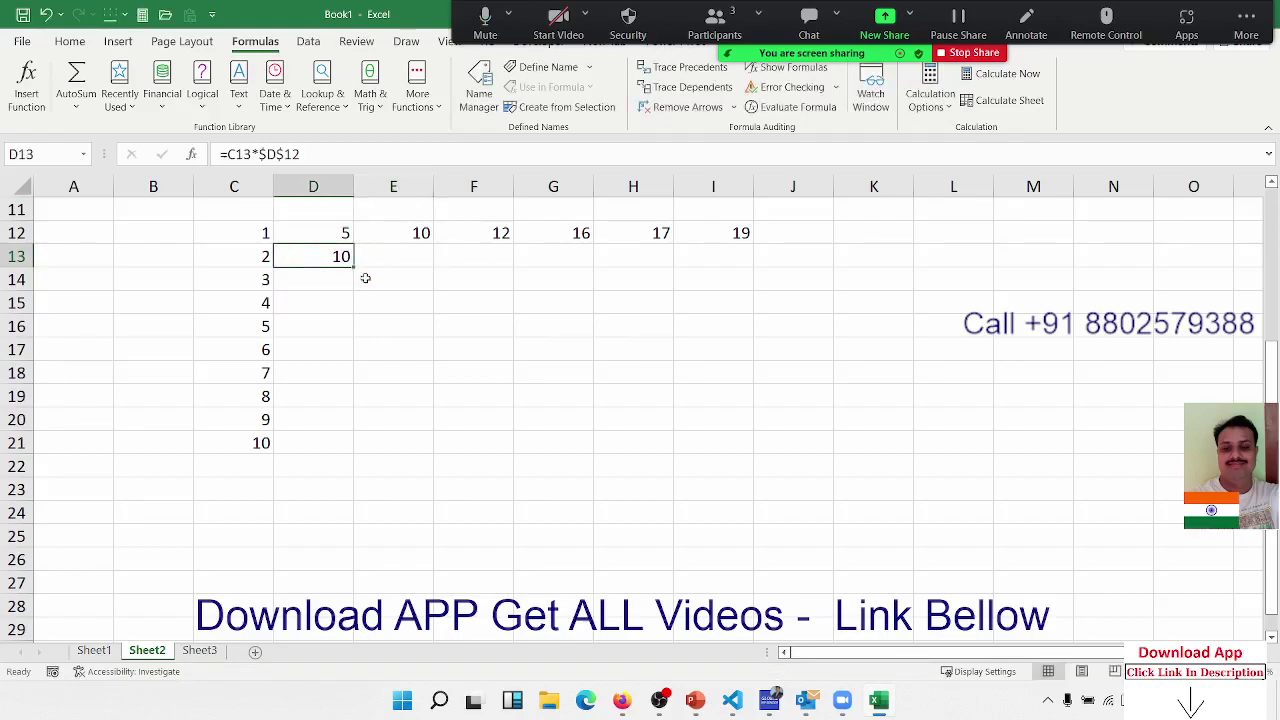
- Remove the column lock so D13's formula reads =C13*D$12
{"action": "left_click", "coordinate": [270, 155]}
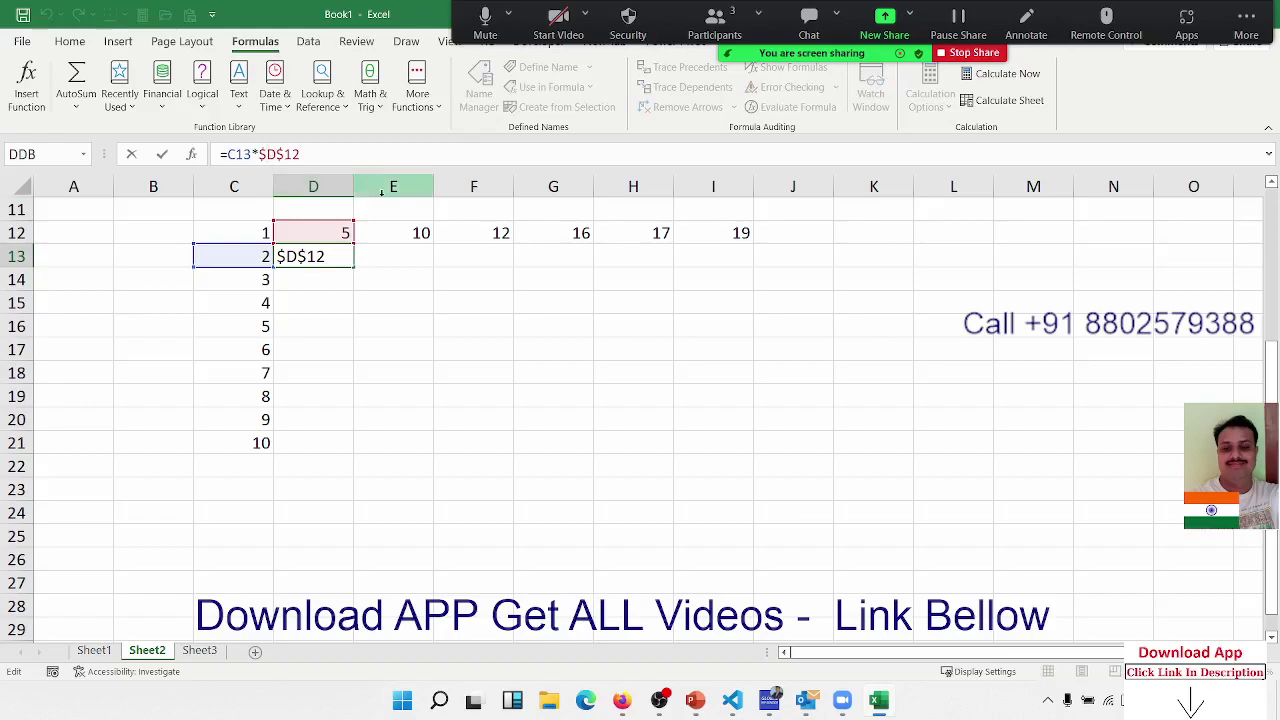
{"action": "key", "text": "BackSpace"}
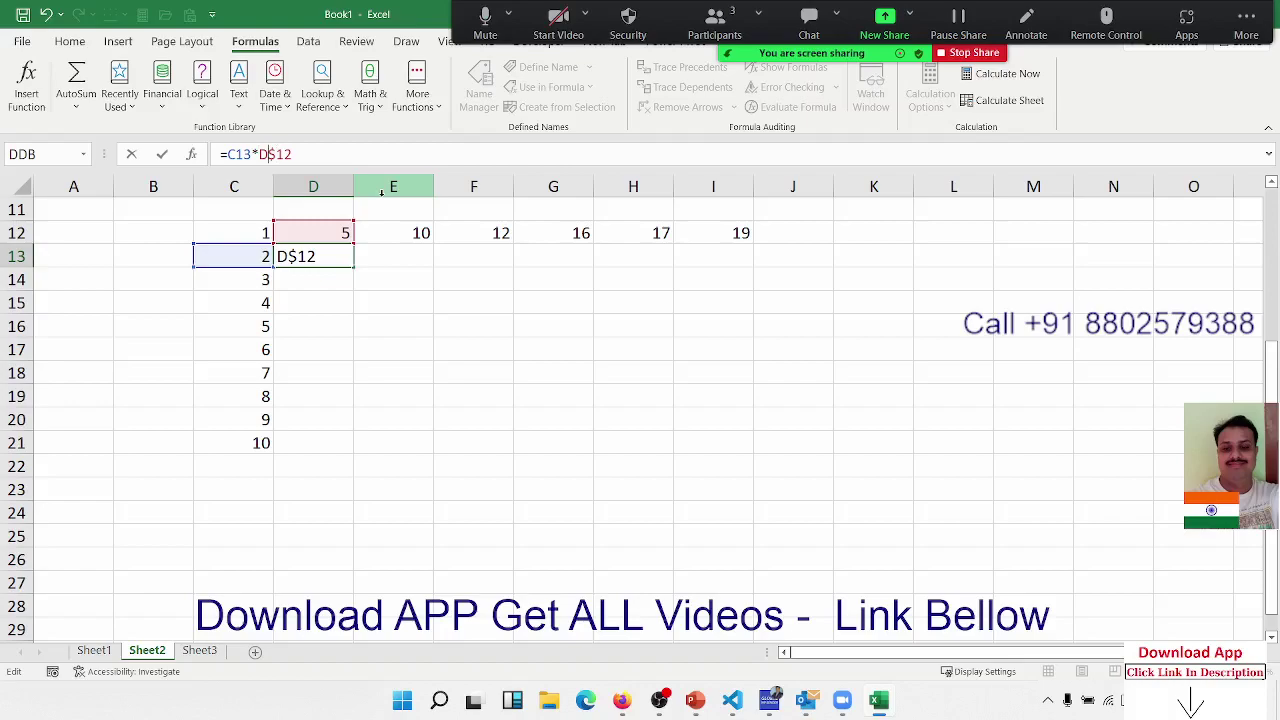
{"action": "key", "text": "shift+Right"}
{"action": "key", "text": "shift+Right"}
- Commit D13's formula and review which cells it references, leaving it unchanged
{"action": "key", "text": "Return"}
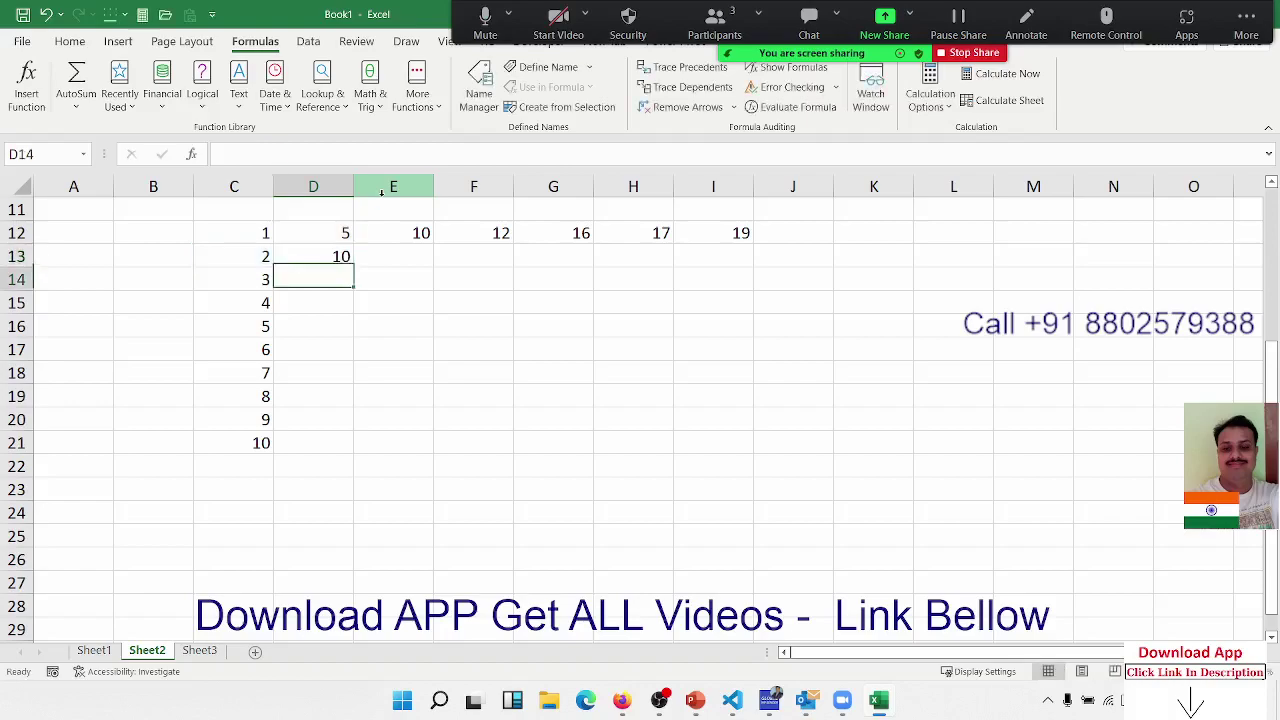
{"action": "key", "text": "Up"}
{"action": "double_click", "coordinate": [336, 257]}
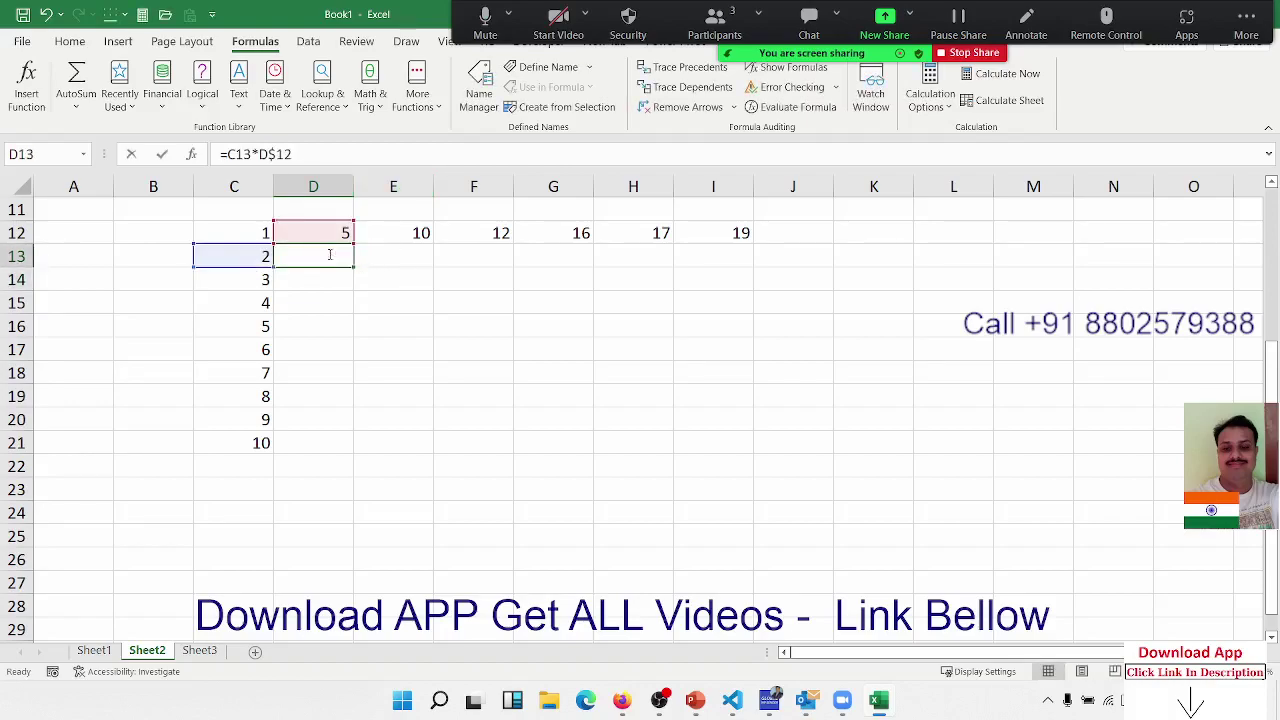
{"action": "key", "text": "Escape"}
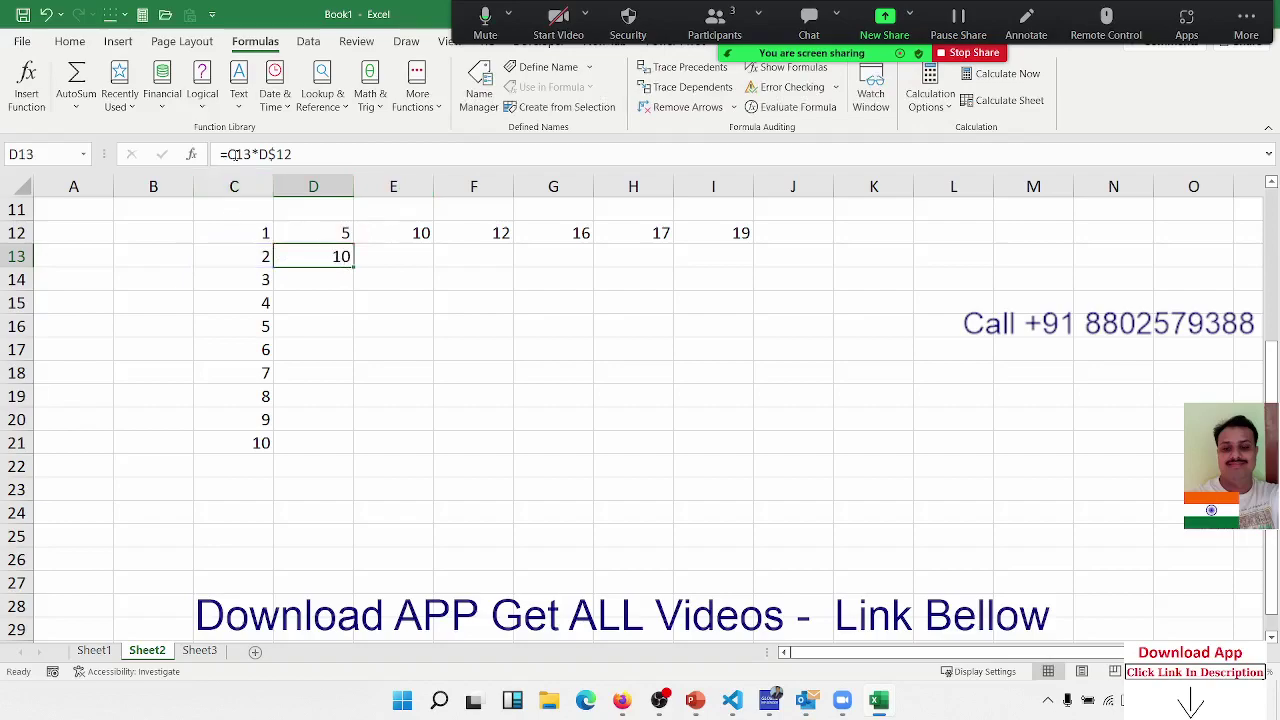
{"action": "left_click", "coordinate": [234, 154]}
{"action": "key", "text": "Escape"}
- Fill-test D13's formula into D14 and E13 and inspect the copied references
{"action": "left_click_drag", "start_coordinate": [351, 284], "coordinate": [352, 288]}
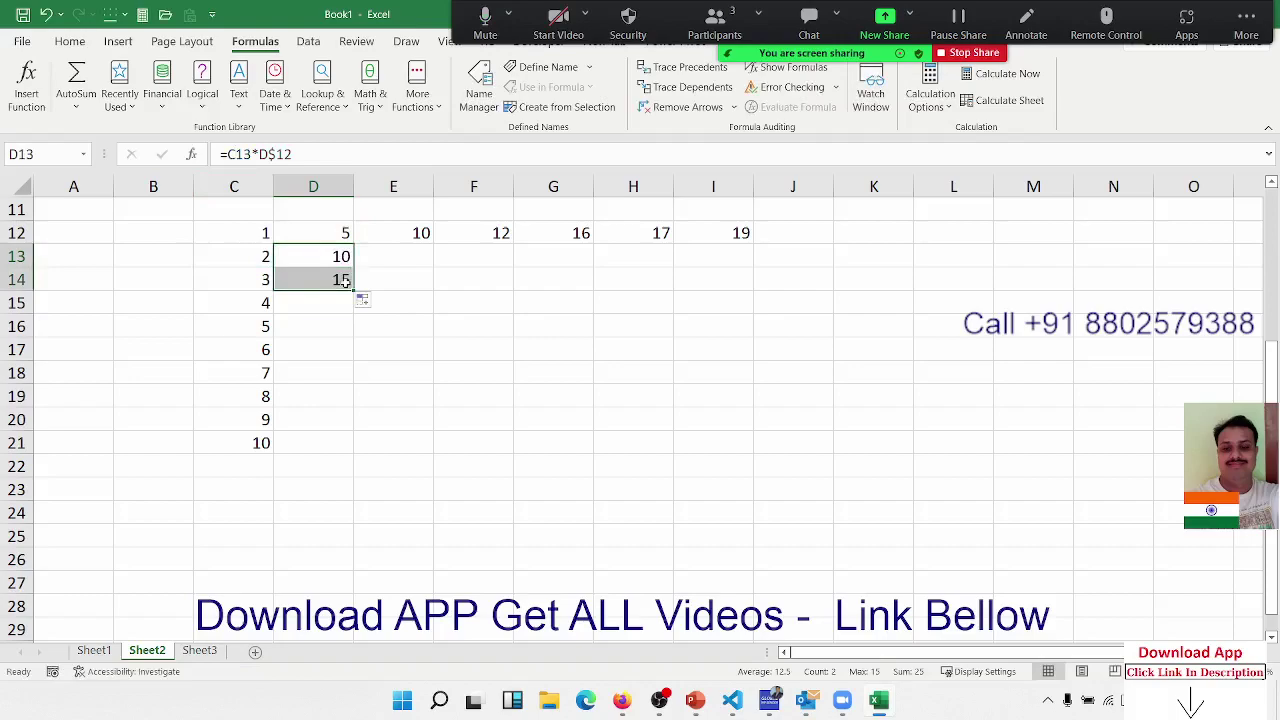
{"action": "double_click", "coordinate": [345, 282]}
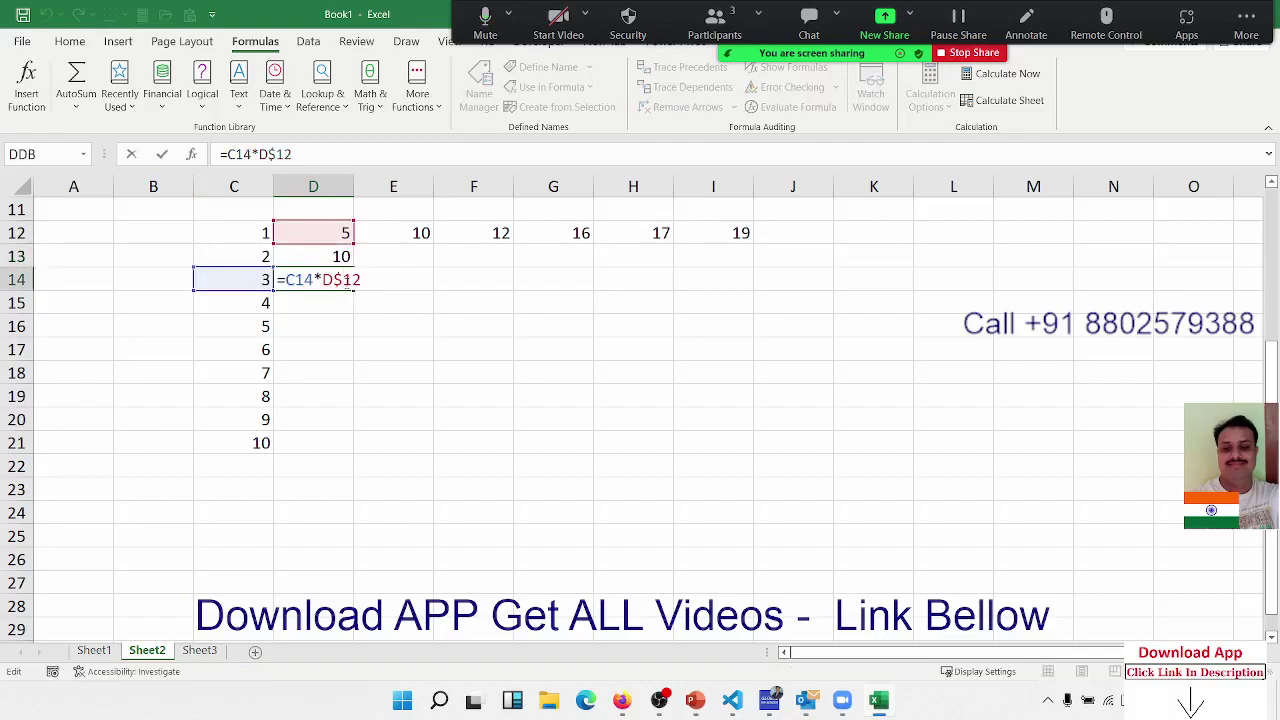
{"action": "key", "text": "Escape"}
{"action": "left_click", "coordinate": [318, 252]}
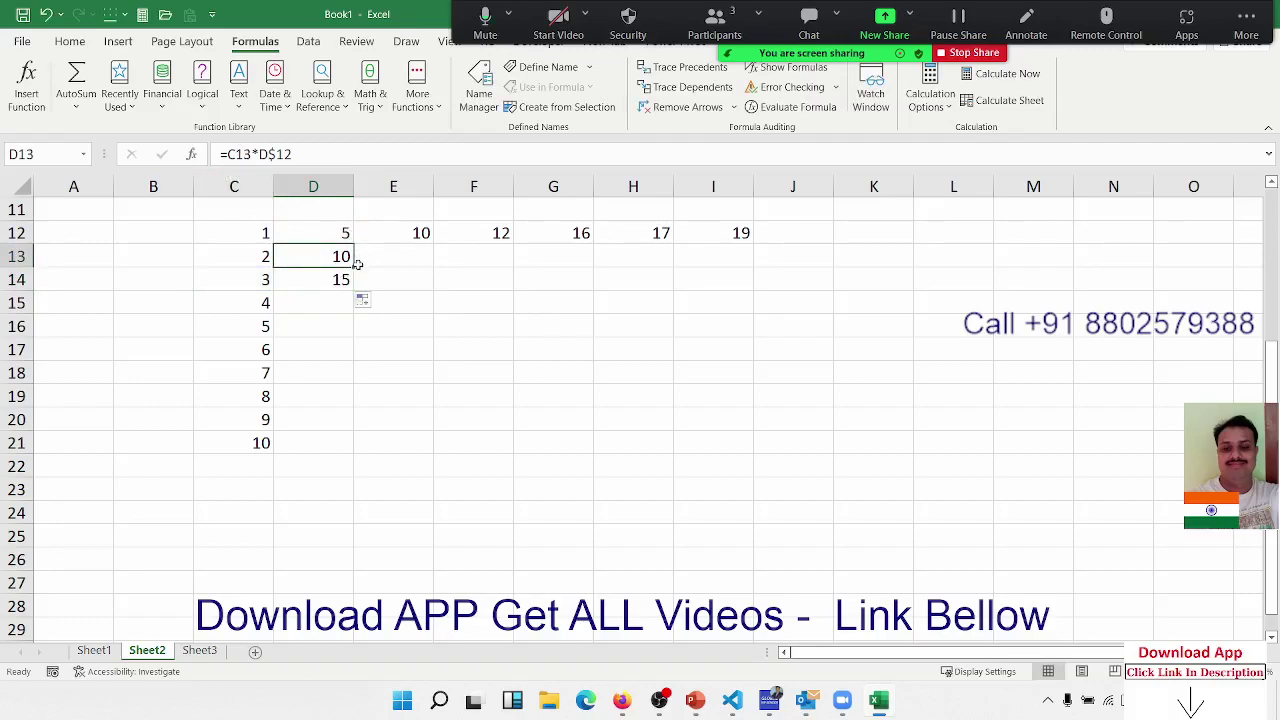
{"action": "left_click_drag", "start_coordinate": [357, 263], "coordinate": [405, 267]}
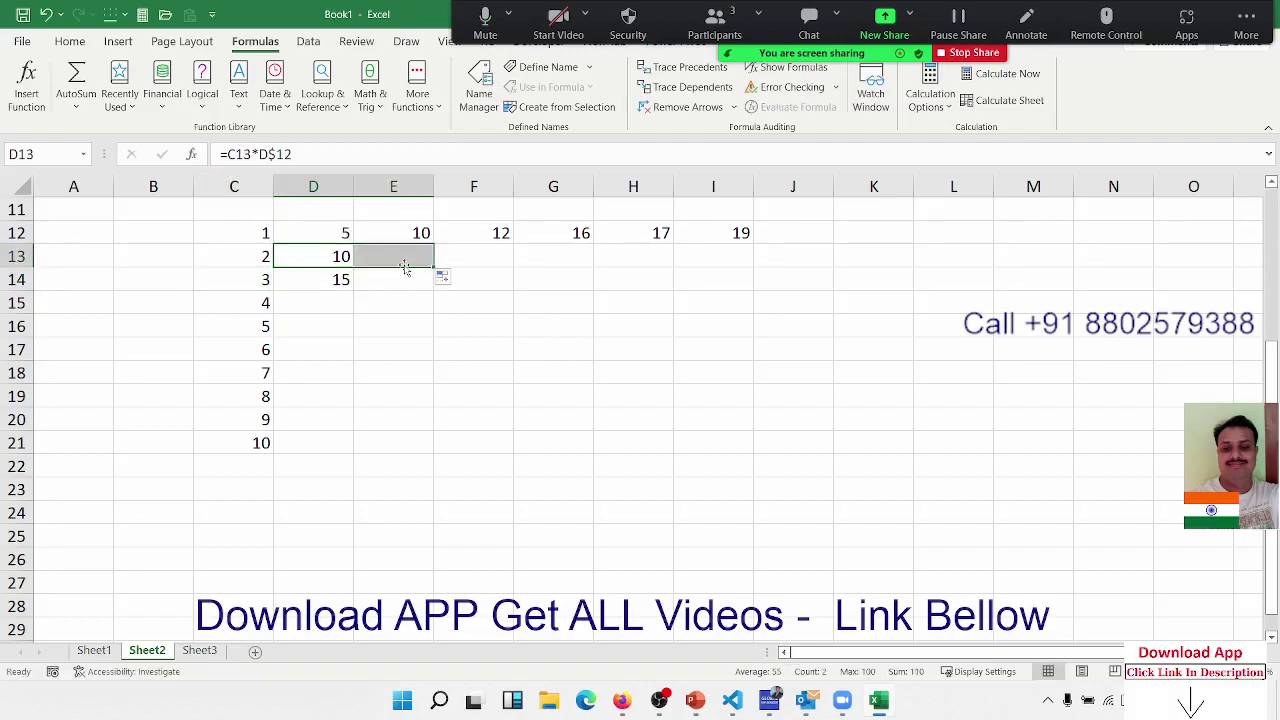
{"action": "left_click", "coordinate": [405, 260]}
{"action": "double_click", "coordinate": [405, 257]}
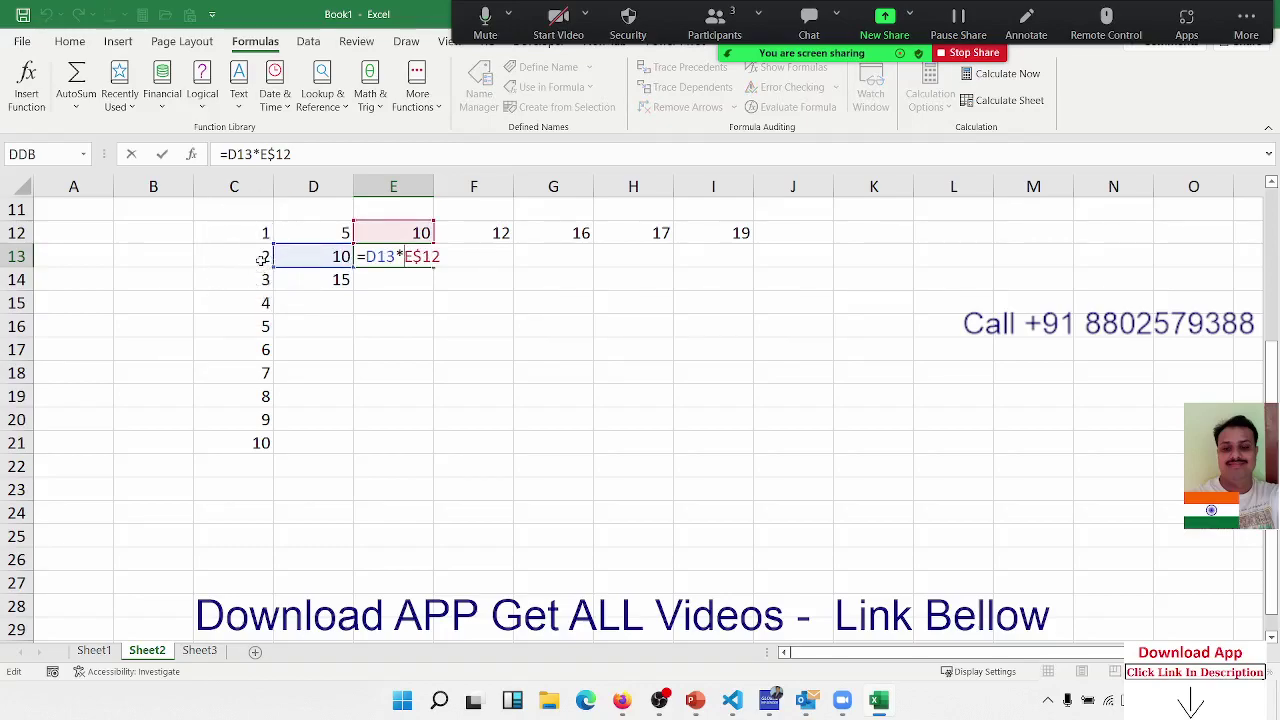
{"action": "key", "text": "Escape"}
- Edit D13's formula to =$C13*D$12, locking column C as well
{"action": "left_click", "coordinate": [280, 256]}
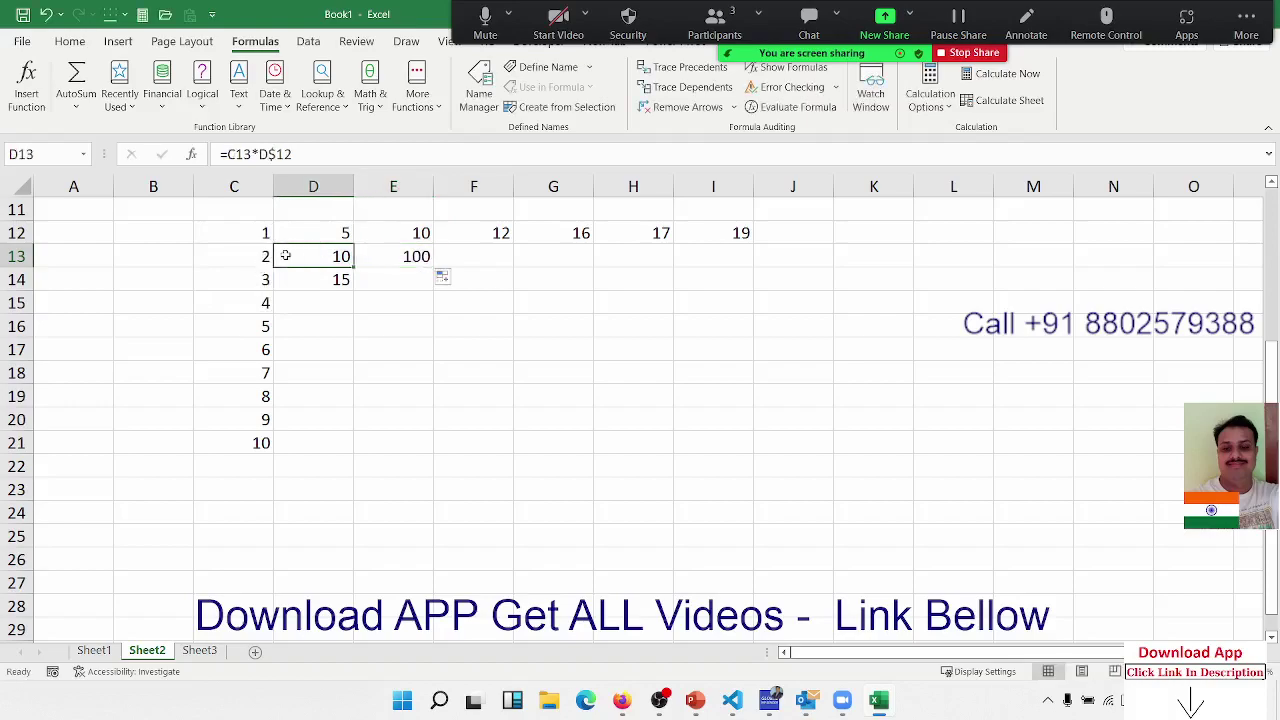
{"action": "key", "text": "F2"}
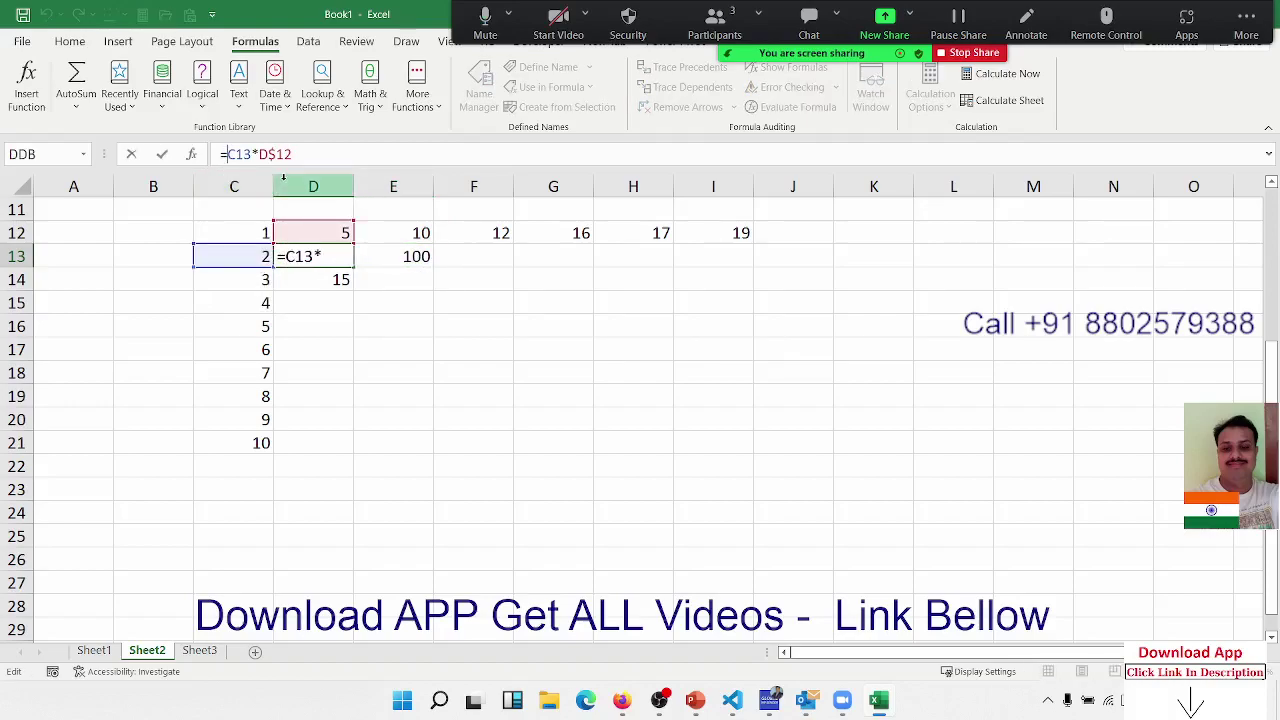
{"action": "type", "text": "$"}
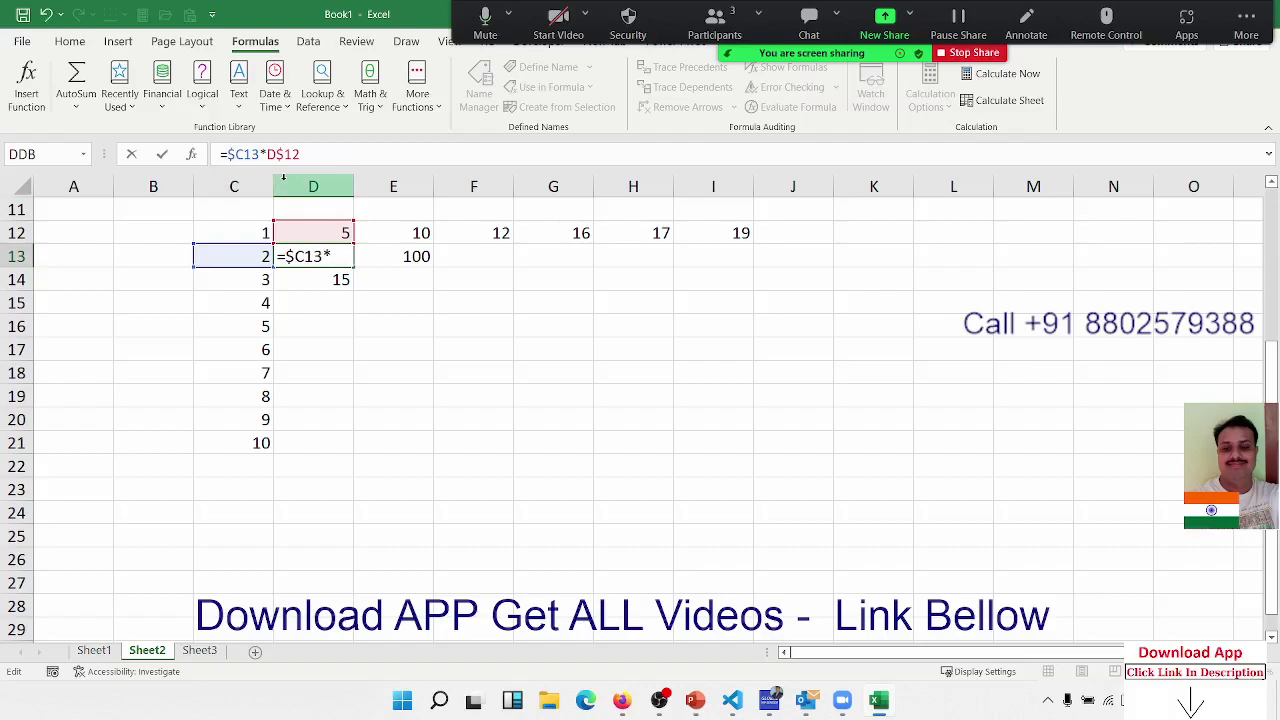
{"action": "key", "text": "Return"}
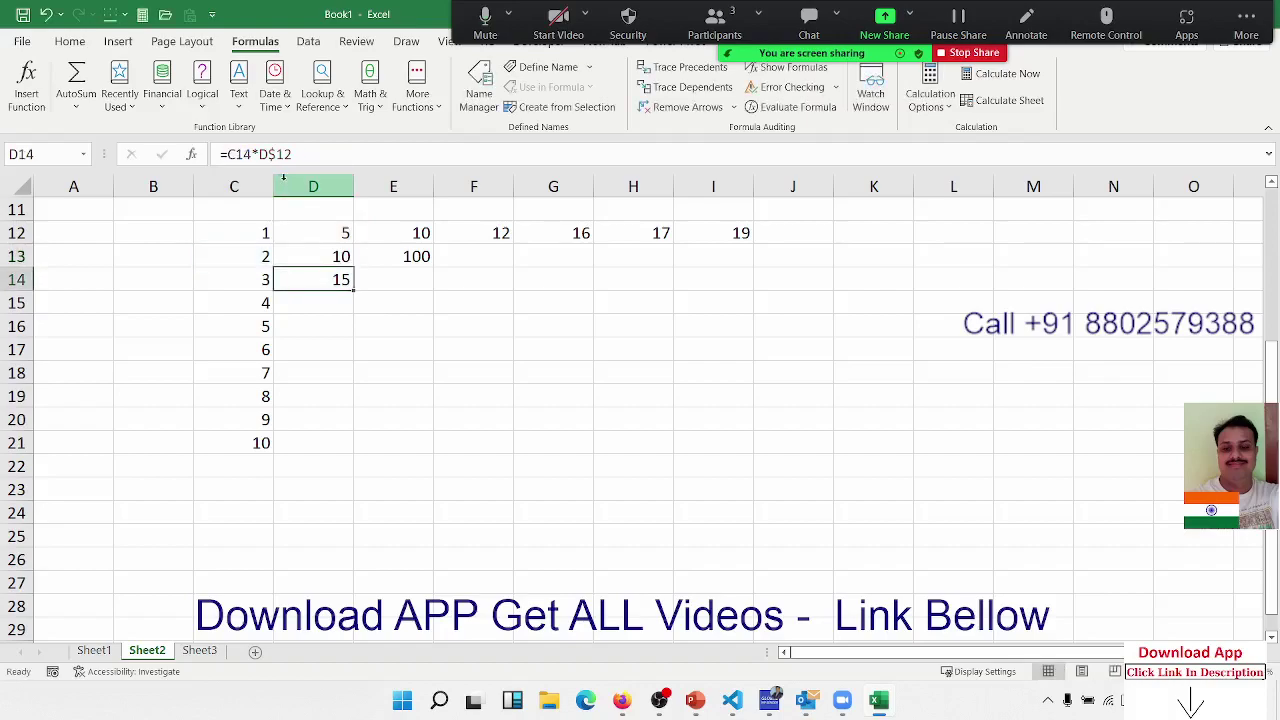
- Delete the test results from D14 and E13, returning to D13
{"action": "key", "text": "Delete"}
{"action": "key", "text": "Right"}
{"action": "key", "text": "Up"}
{"action": "key", "text": "Right"}
{"action": "key", "text": "Left"}
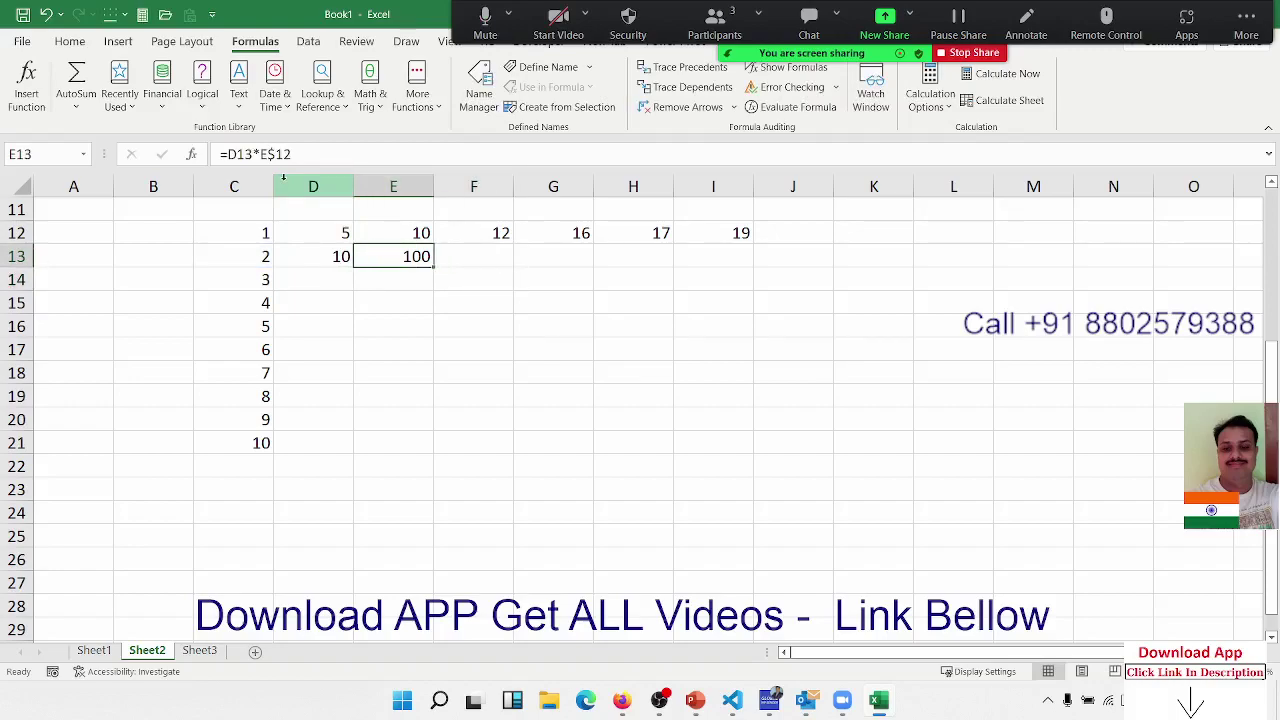
{"action": "key", "text": "Delete"}
{"action": "key", "text": "Left"}
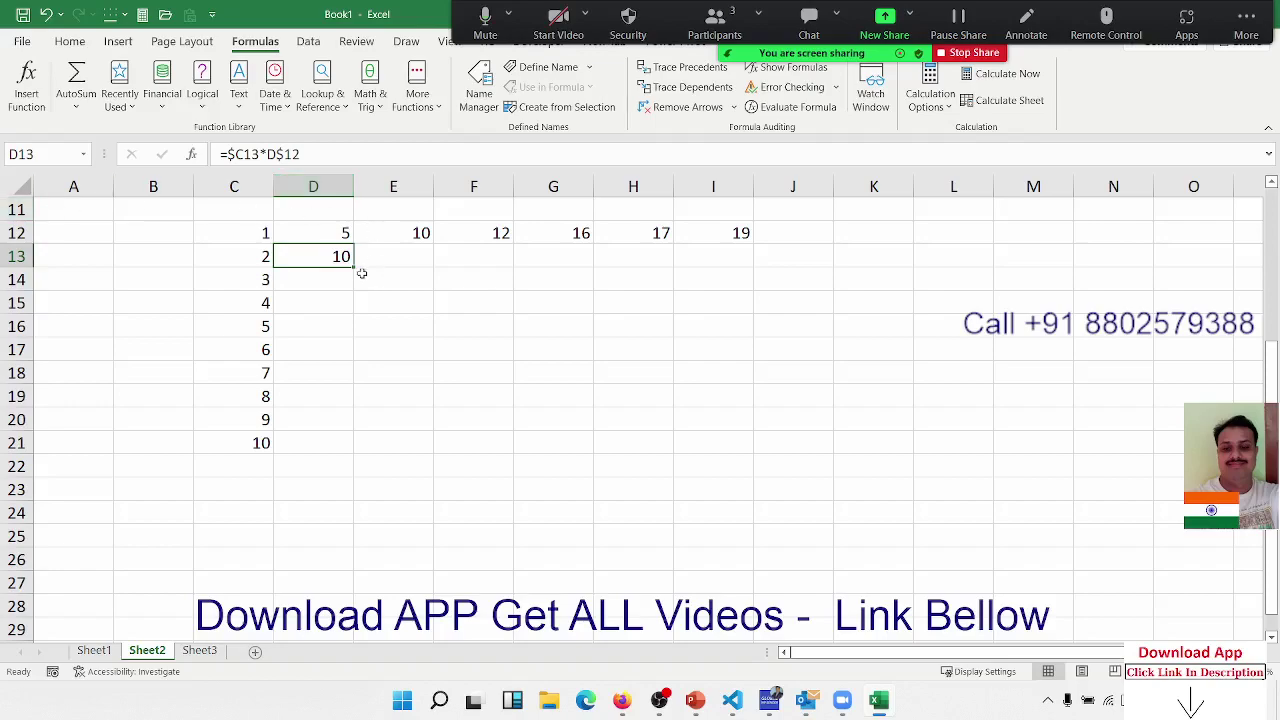
- Fill =$C13*D$12 from D13 across to column I and down to row 21, checking D13 and E13
{"action": "mouse_move", "coordinate": [350, 264]}
{"action": "left_mouse_down"}
{"action": "mouse_move", "coordinate": [752, 265]}
{"action": "mouse_move", "coordinate": [746, 457]}
{"action": "left_mouse_up"}
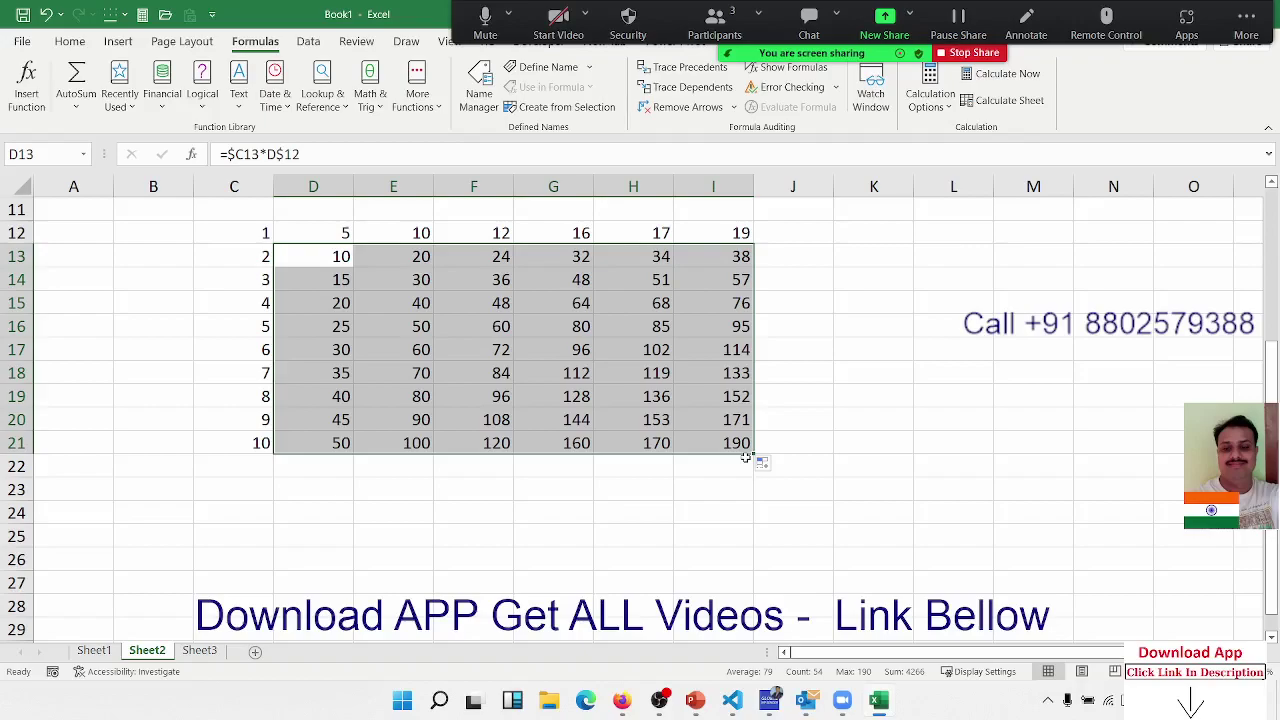
{"action": "left_click", "coordinate": [333, 257]}
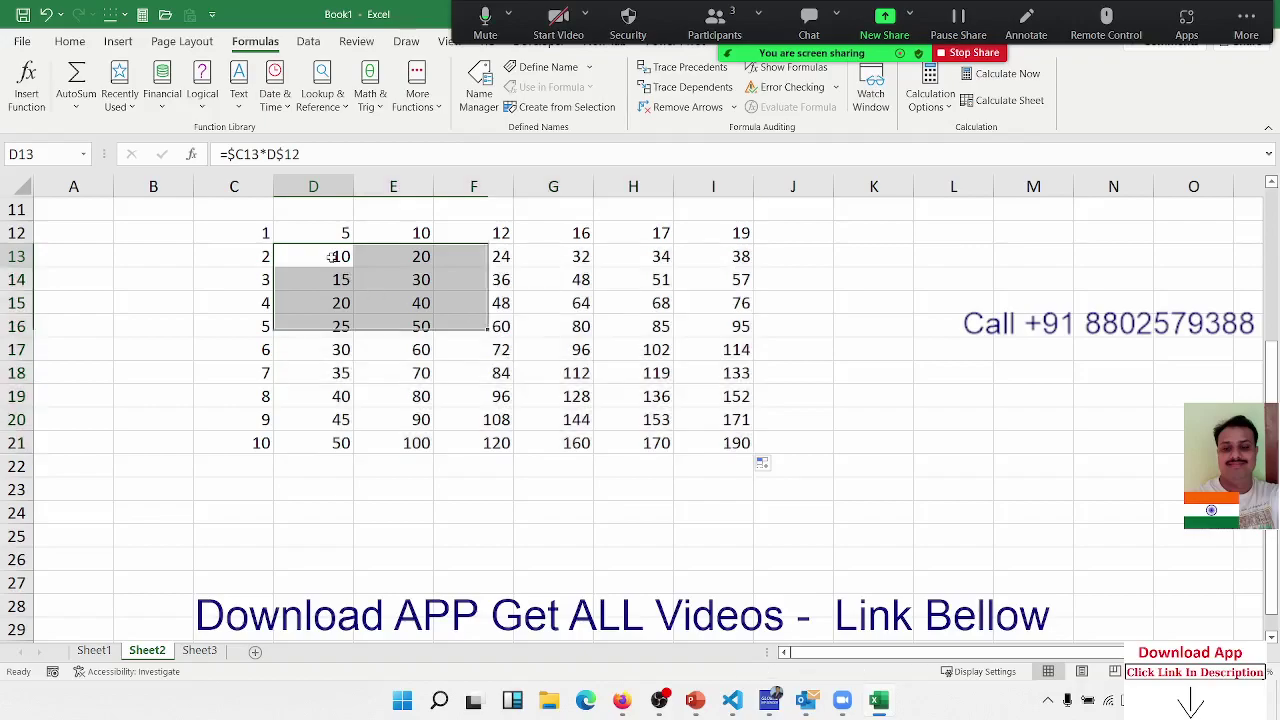
{"action": "mouse_move", "coordinate": [352, 266]}
{"action": "left_mouse_down"}
{"action": "mouse_move", "coordinate": [406, 262]}
{"action": "mouse_move", "coordinate": [344, 290]}
{"action": "mouse_move", "coordinate": [348, 270]}
{"action": "left_mouse_up"}
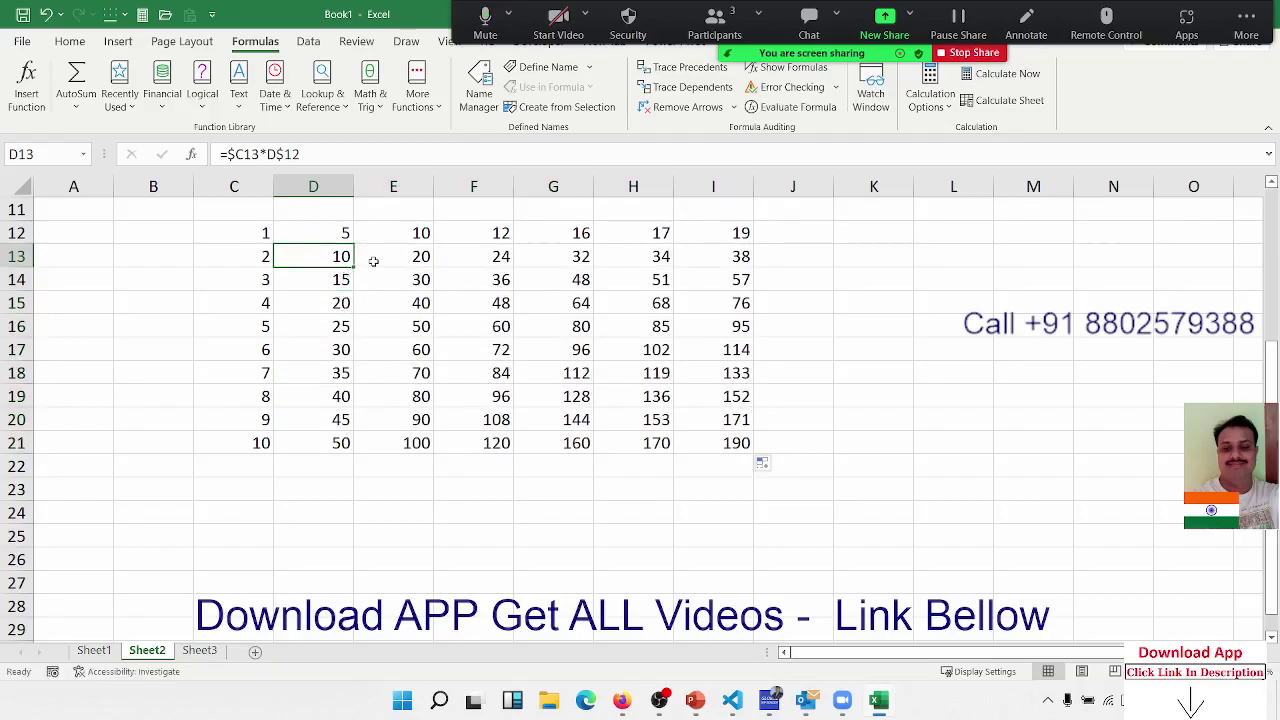
{"action": "left_click", "coordinate": [373, 261]}
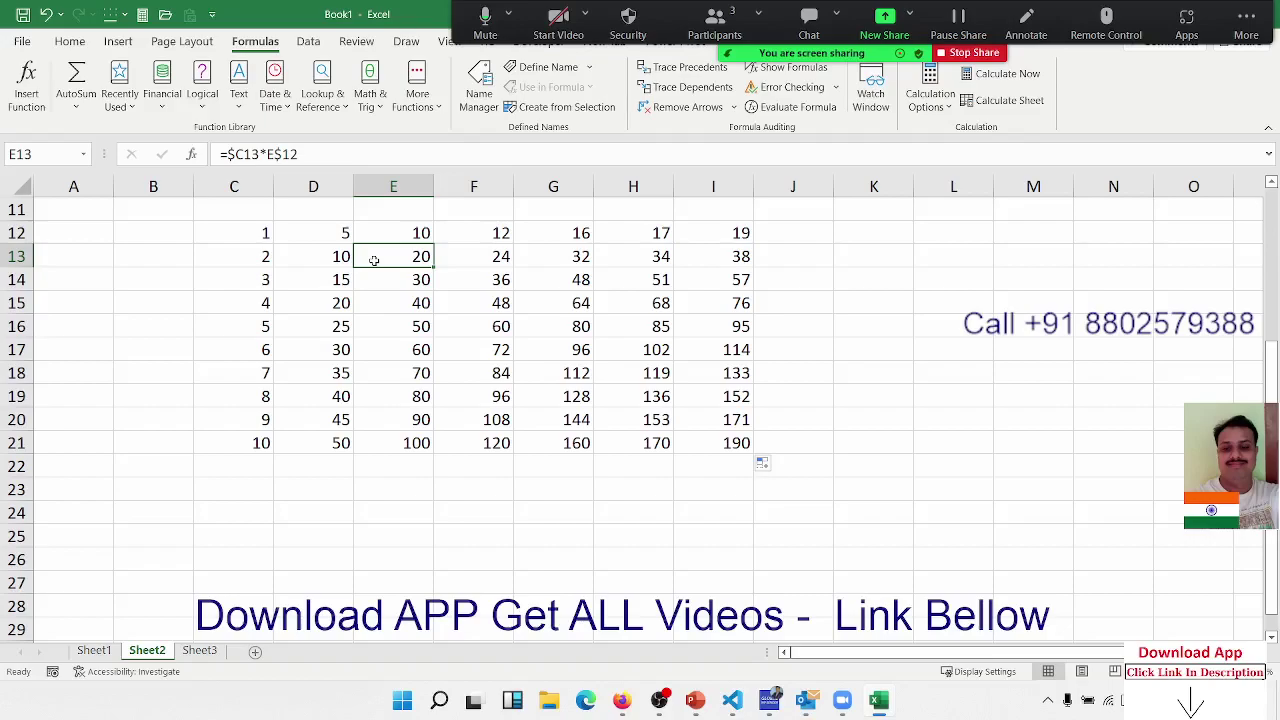
{"action": "left_click", "coordinate": [340, 265]}
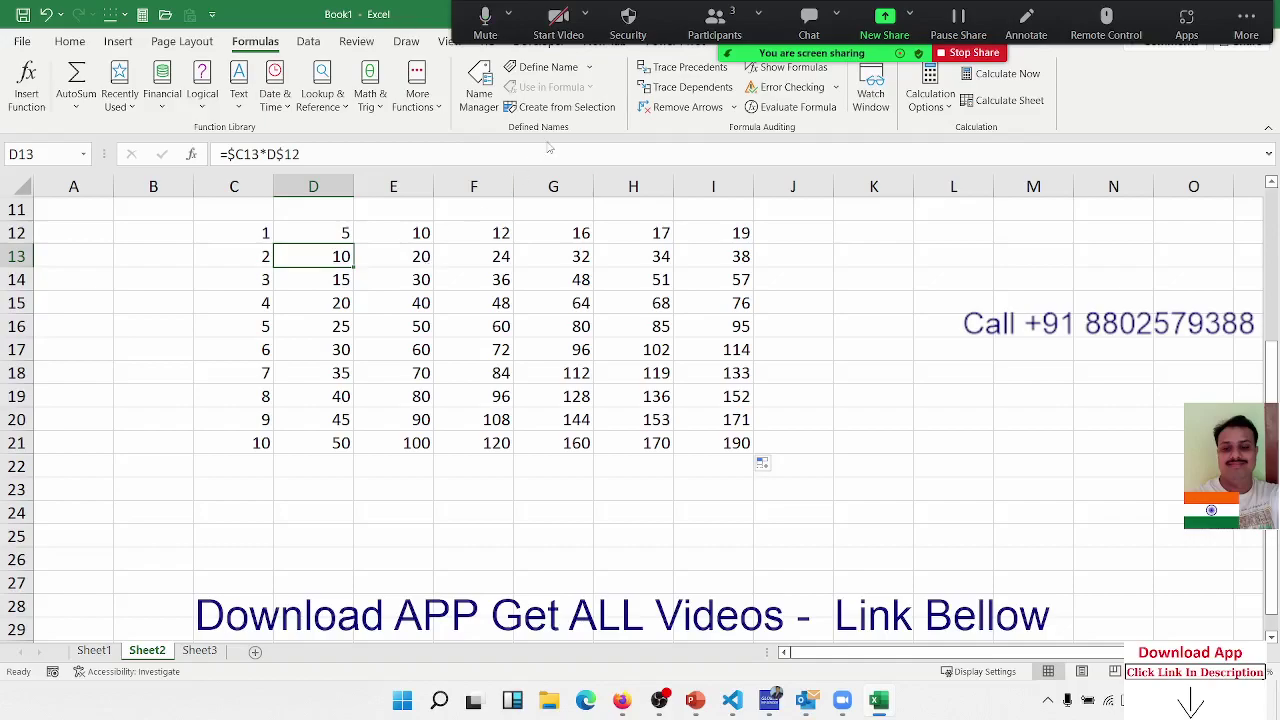
- Open and close the meeting participants list, then scroll the sheet up
{"action": "left_click", "coordinate": [713, 37]}
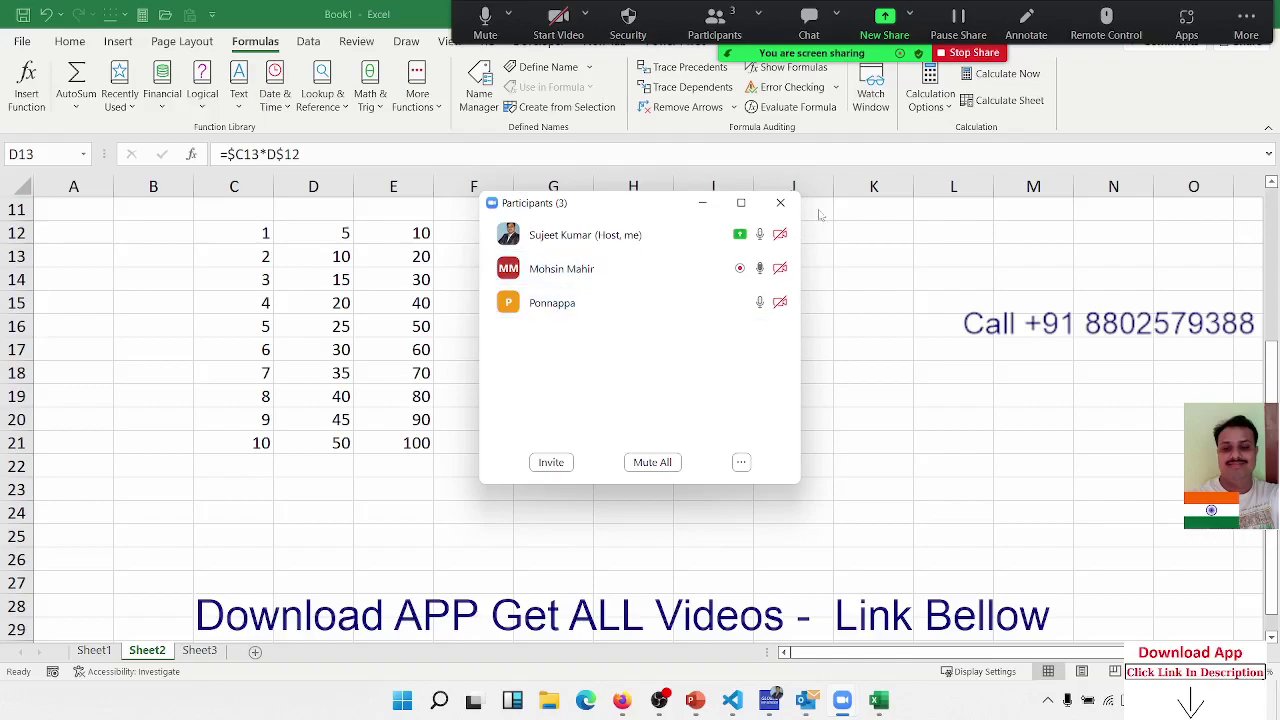
{"action": "left_click", "coordinate": [782, 203]}
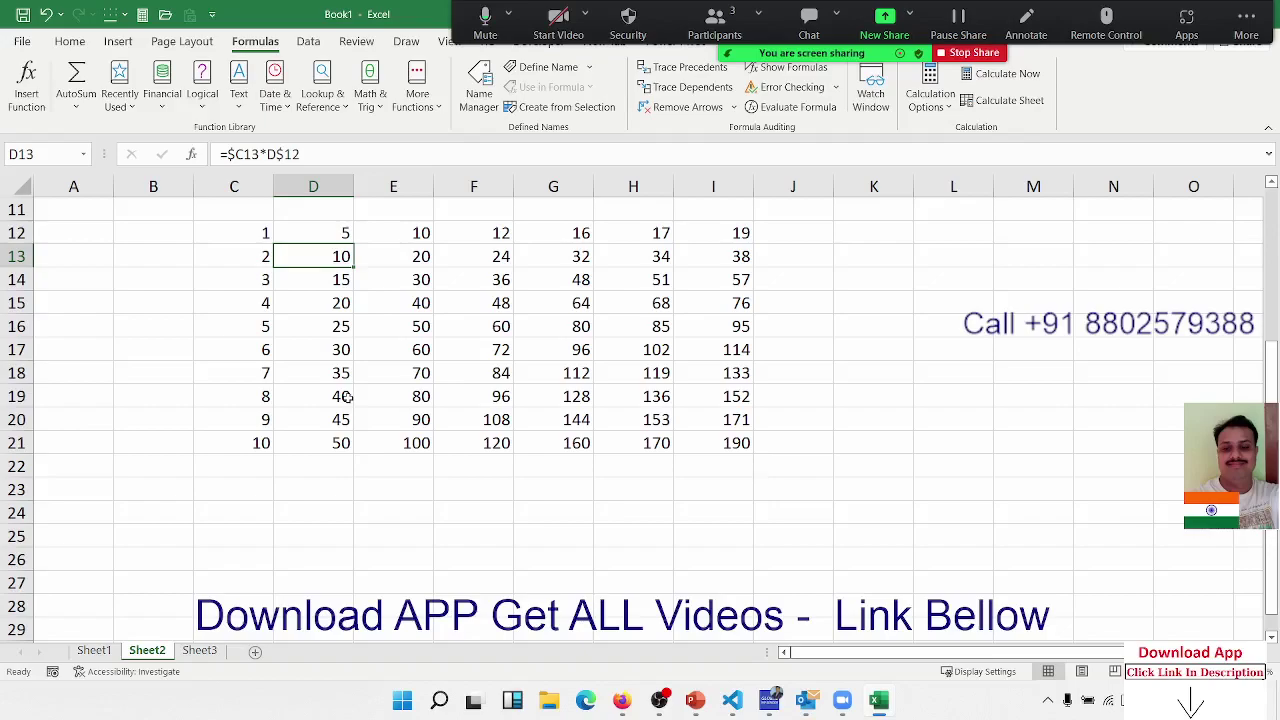
{"action": "scroll", "coordinate": [348, 398], "scroll_direction": "up", "scroll_amount": 3}
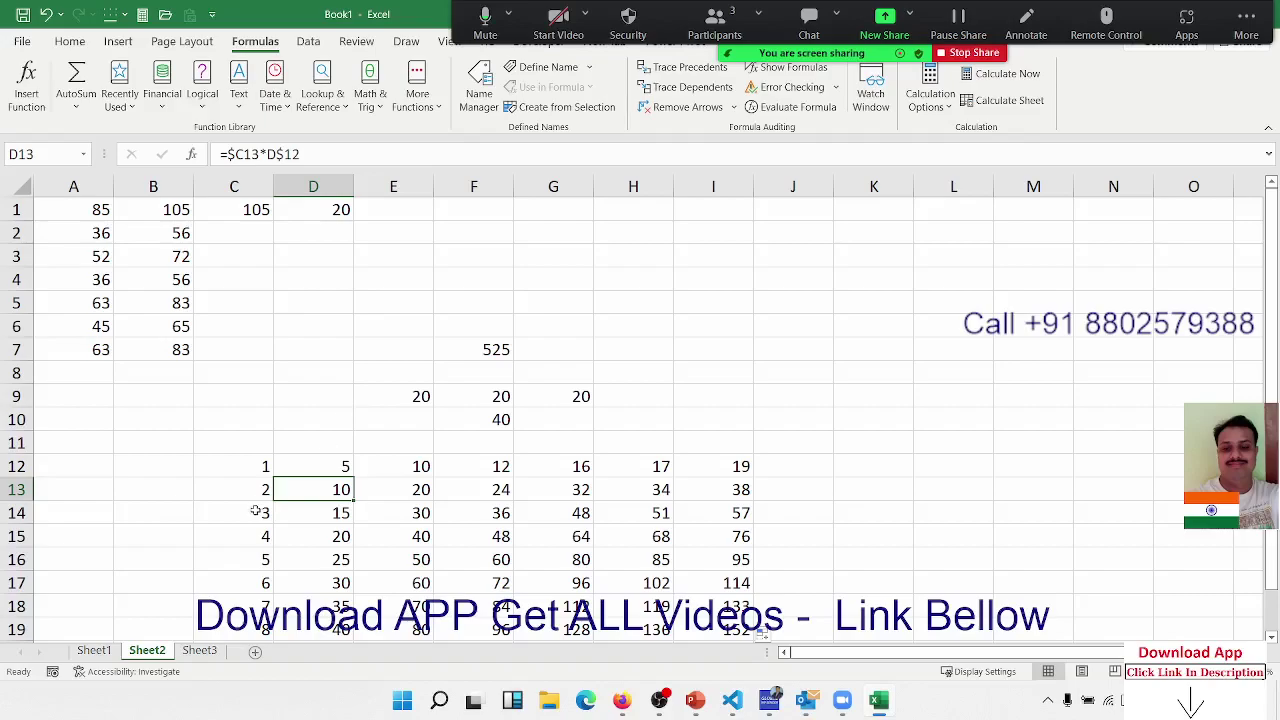
{"action": "left_click", "coordinate": [119, 645]}
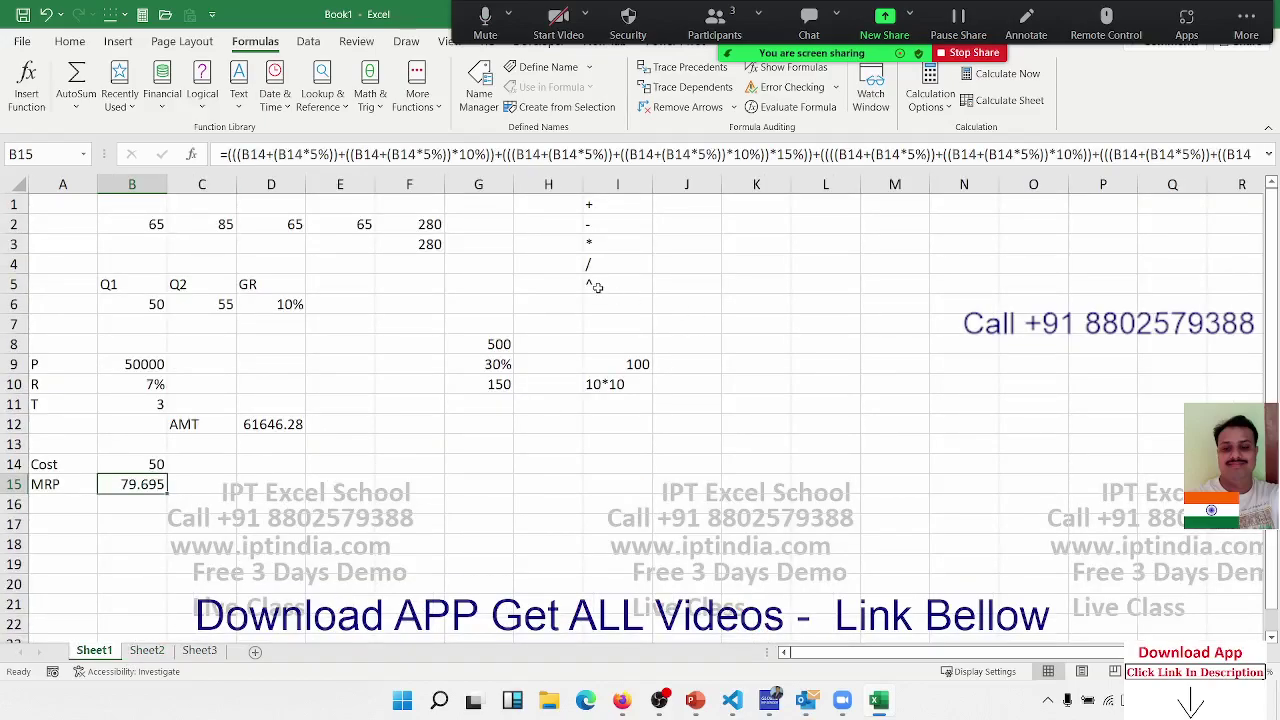
{"action": "left_click_drag", "start_coordinate": [592, 286], "coordinate": [600, 208]}
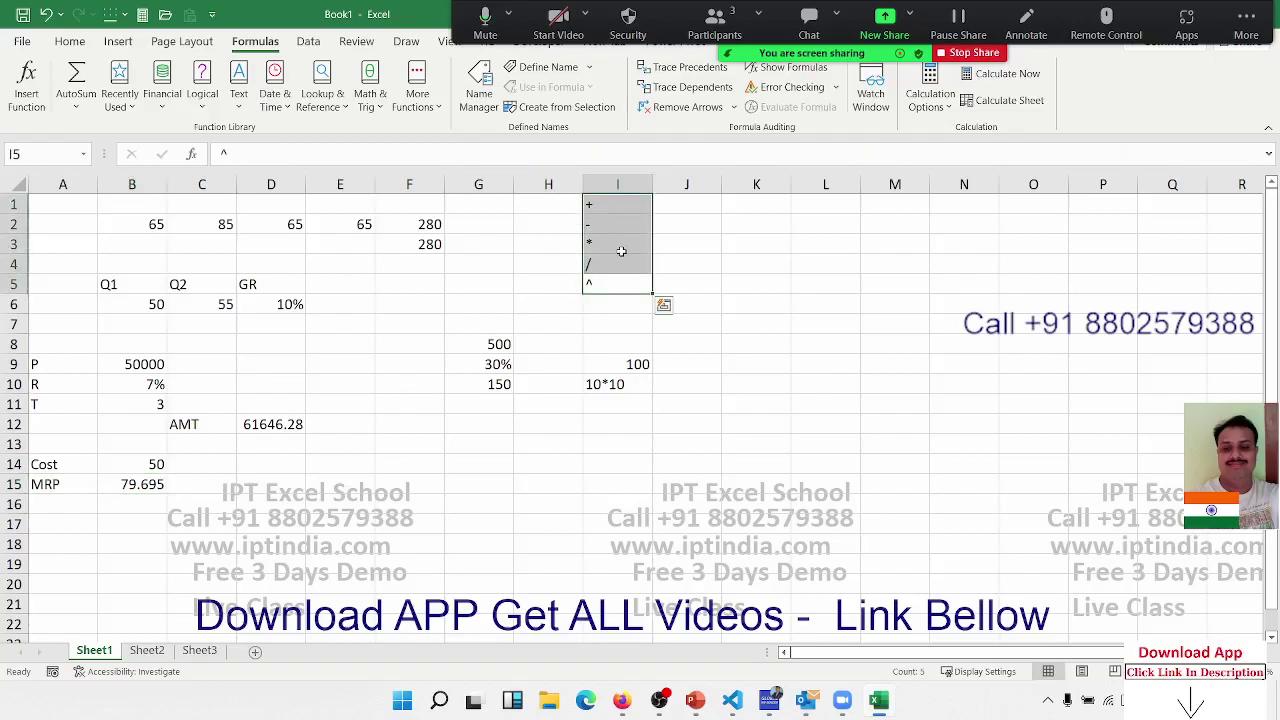
{"action": "left_click", "coordinate": [432, 246]}
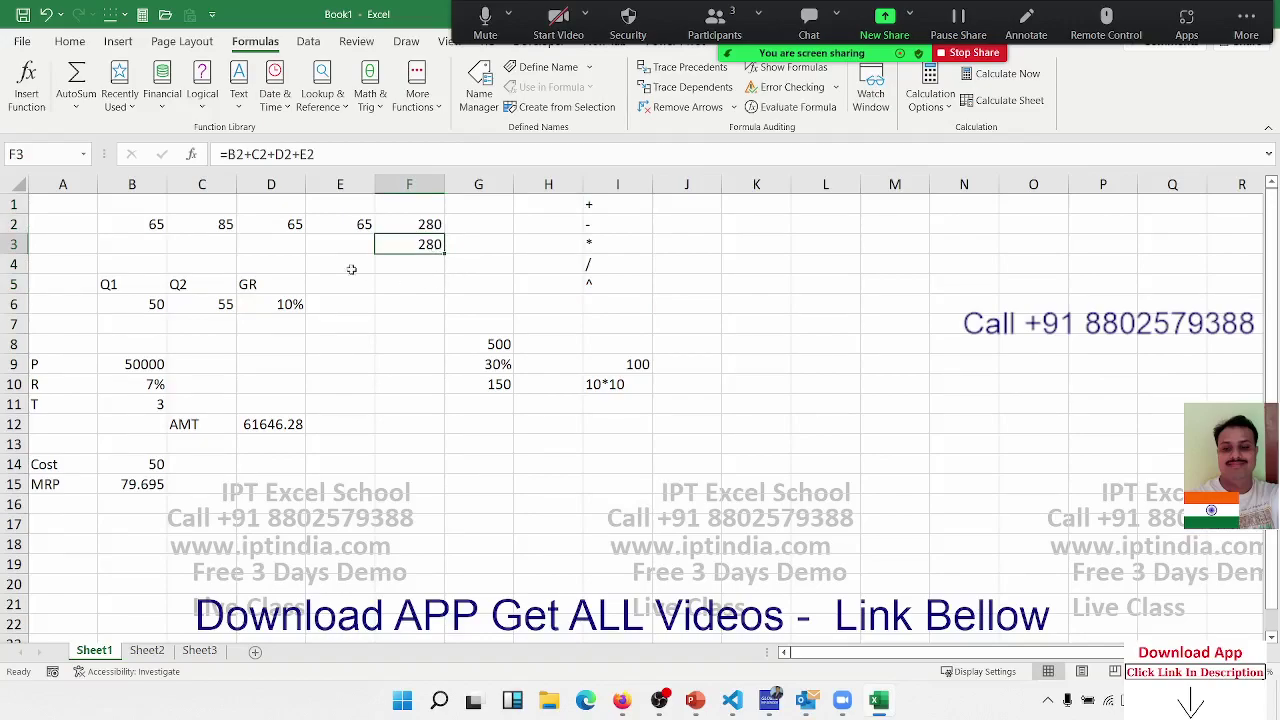
{"action": "left_click", "coordinate": [298, 308]}
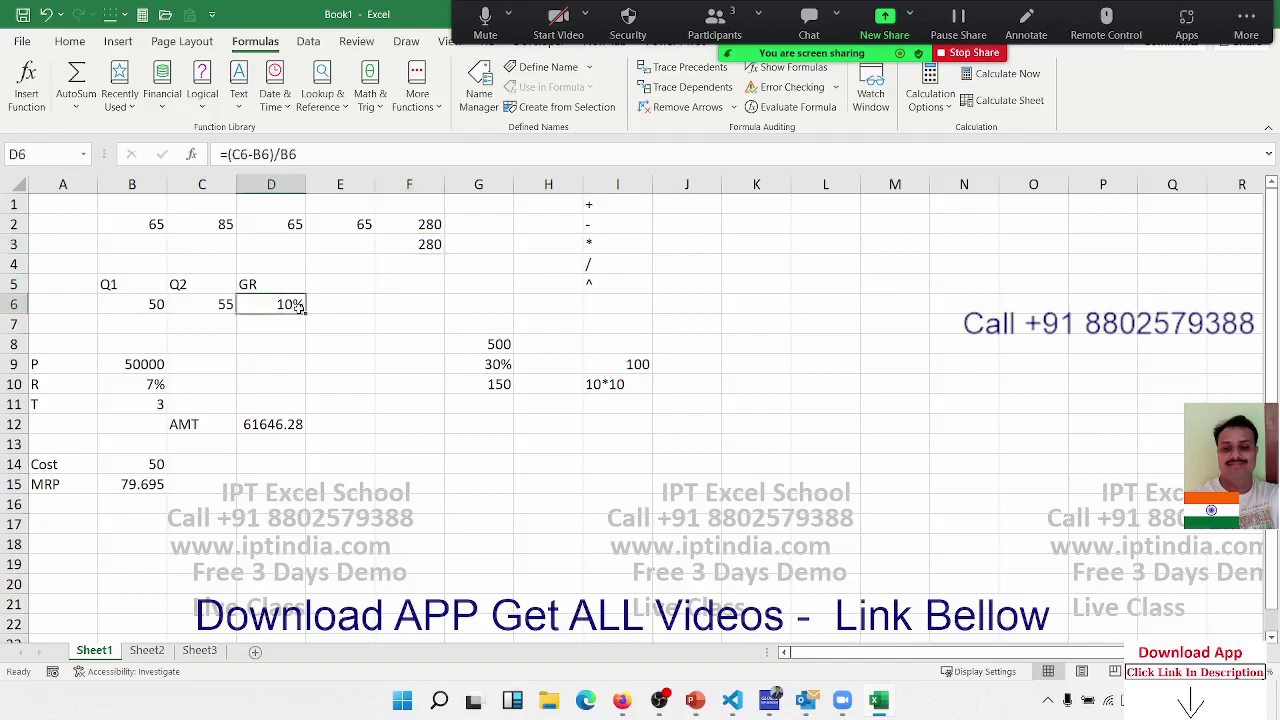
{"action": "left_click", "coordinate": [603, 386]}
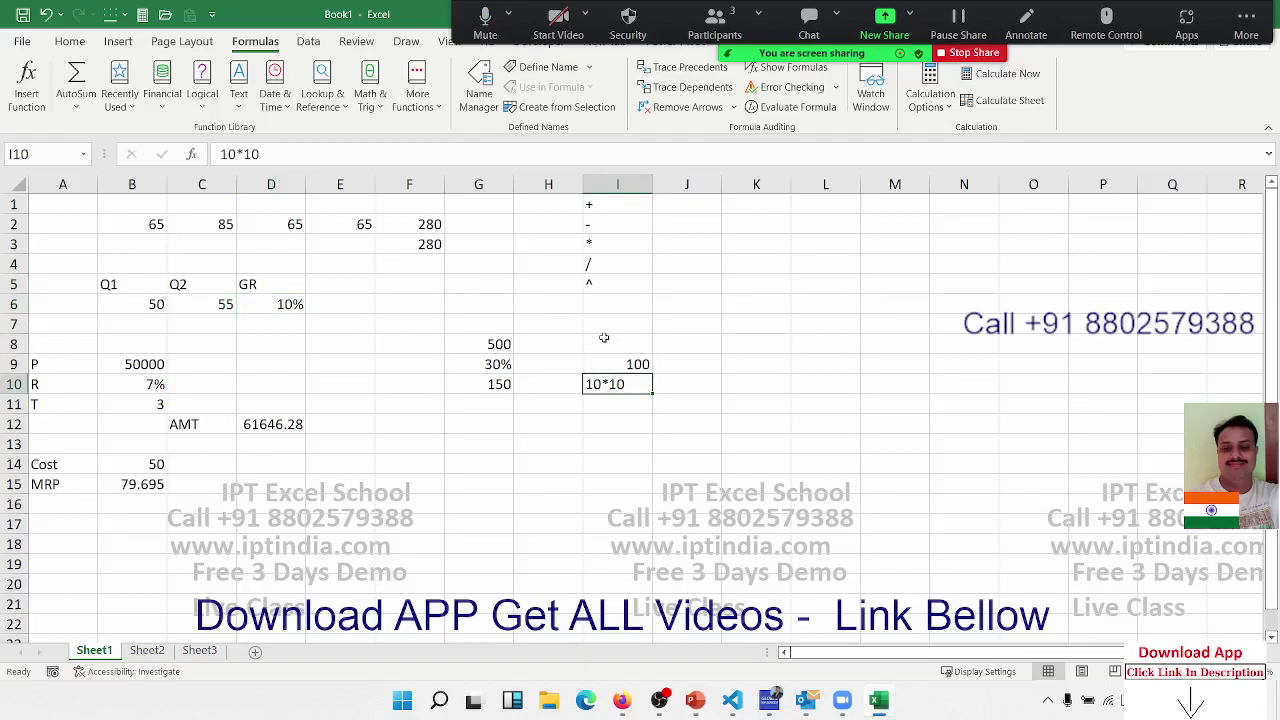
{"action": "left_click", "coordinate": [604, 338]}
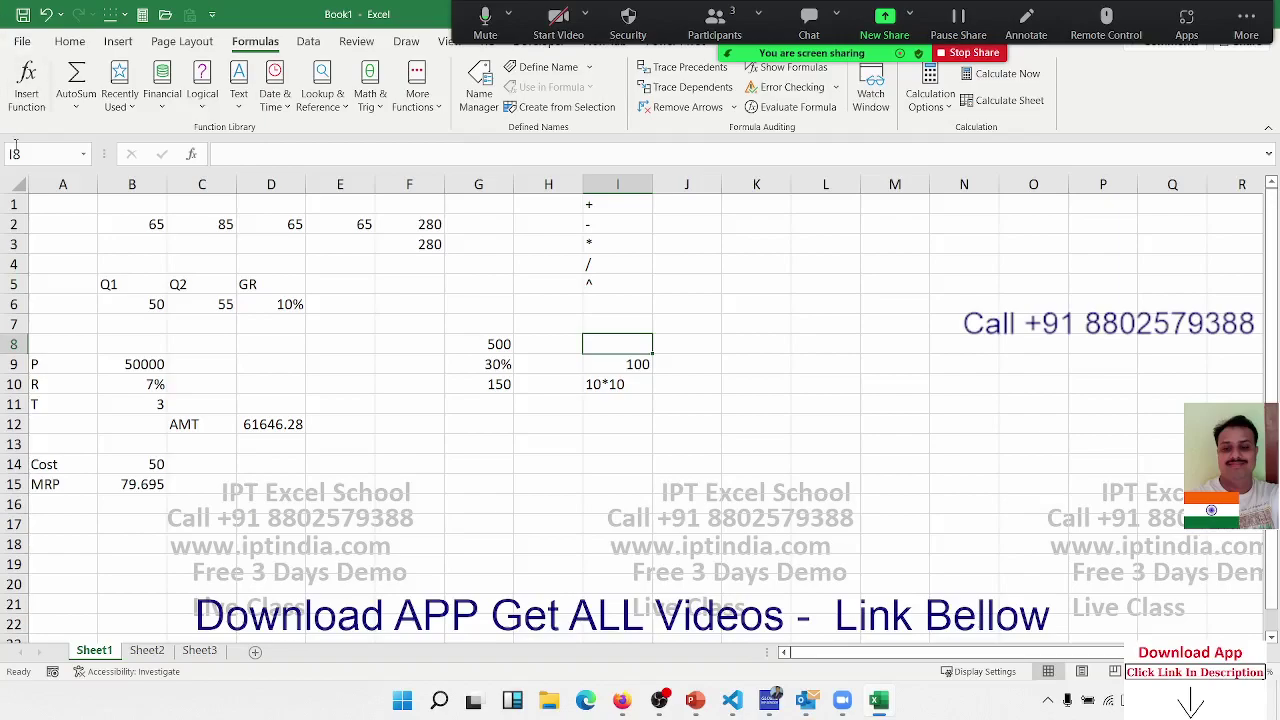
{"action": "left_click", "coordinate": [251, 426]}
{"action": "double_click", "coordinate": [251, 426]}
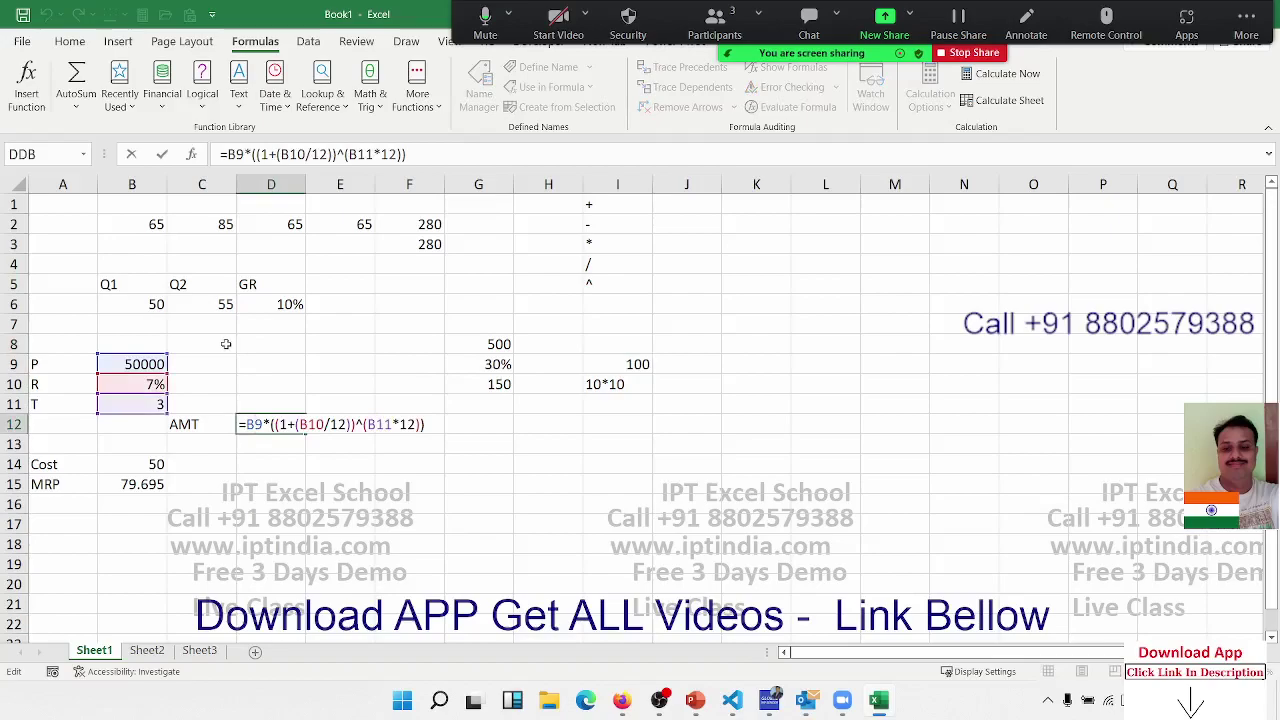
{"action": "key", "text": "ctrl+Return"}
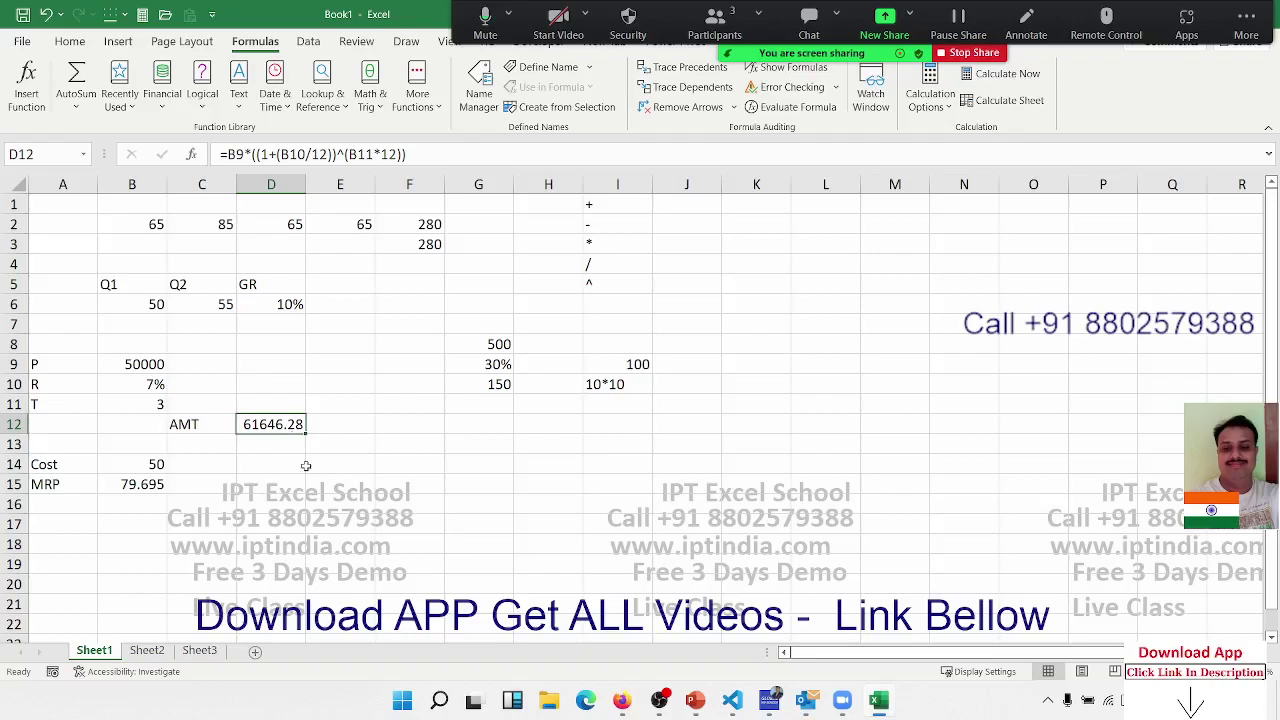
{"action": "left_click", "coordinate": [567, 458]}
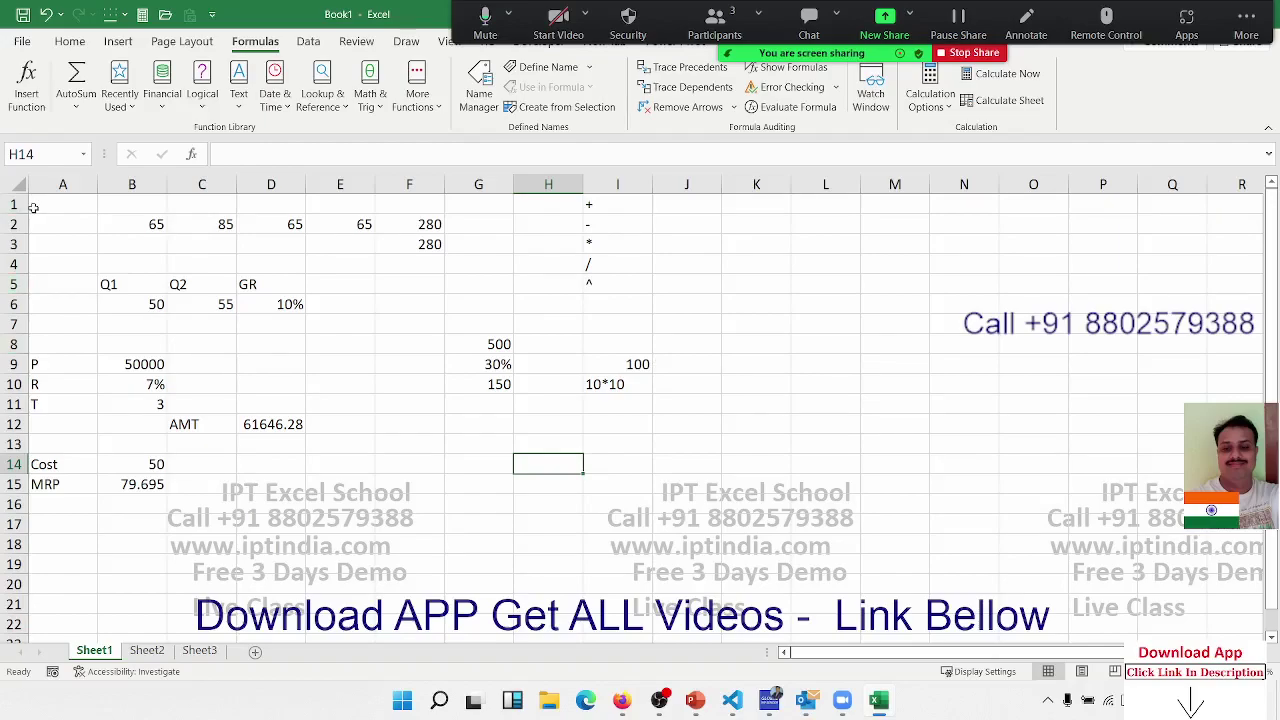
- Select the data area, then reveal the long MRP formula in B15 without changing it
{"action": "mouse_move", "coordinate": [35, 206]}
{"action": "left_mouse_down"}
{"action": "mouse_move", "coordinate": [716, 469]}
{"action": "mouse_move", "coordinate": [720, 492]}
{"action": "left_mouse_up"}
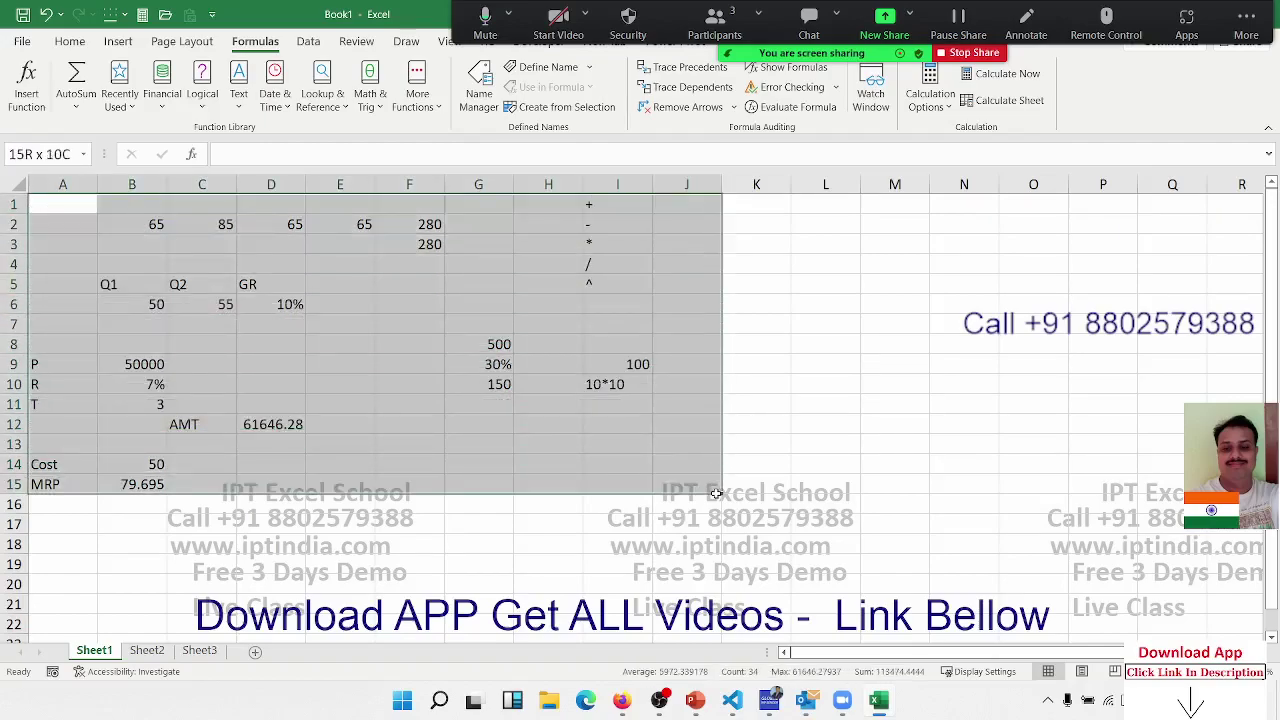
{"action": "left_click", "coordinate": [446, 465]}
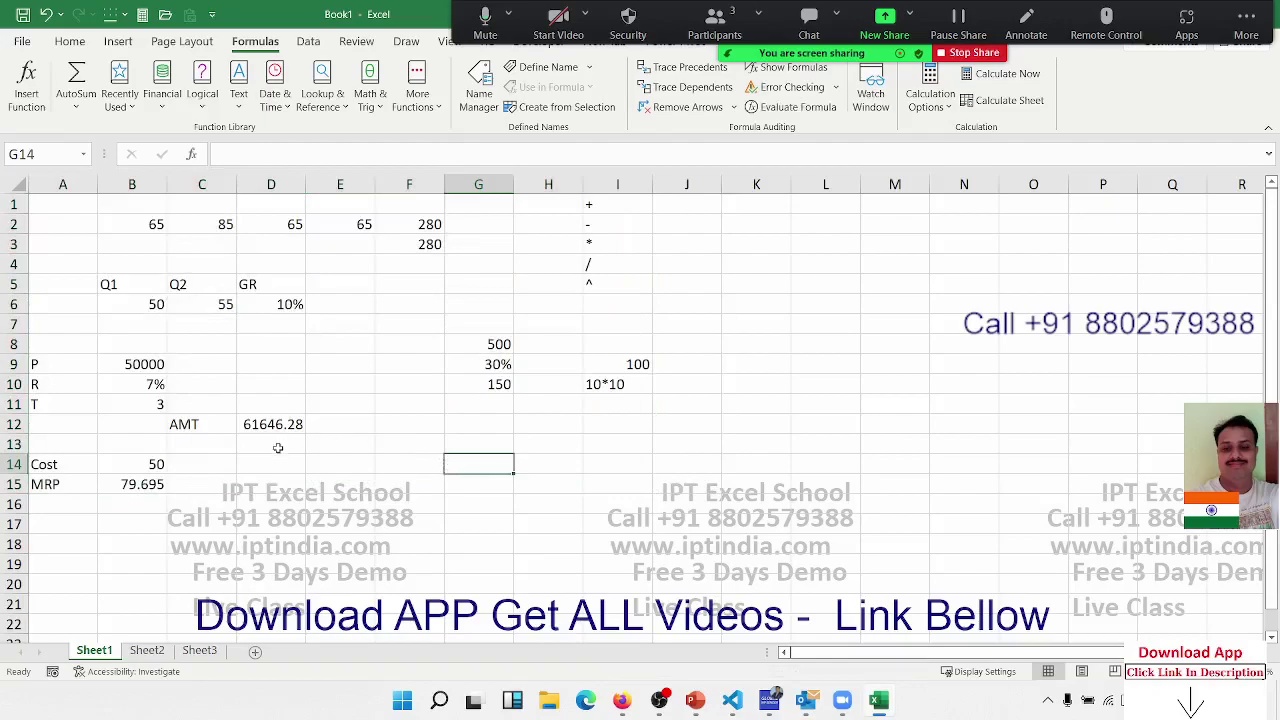
{"action": "double_click", "coordinate": [138, 487]}
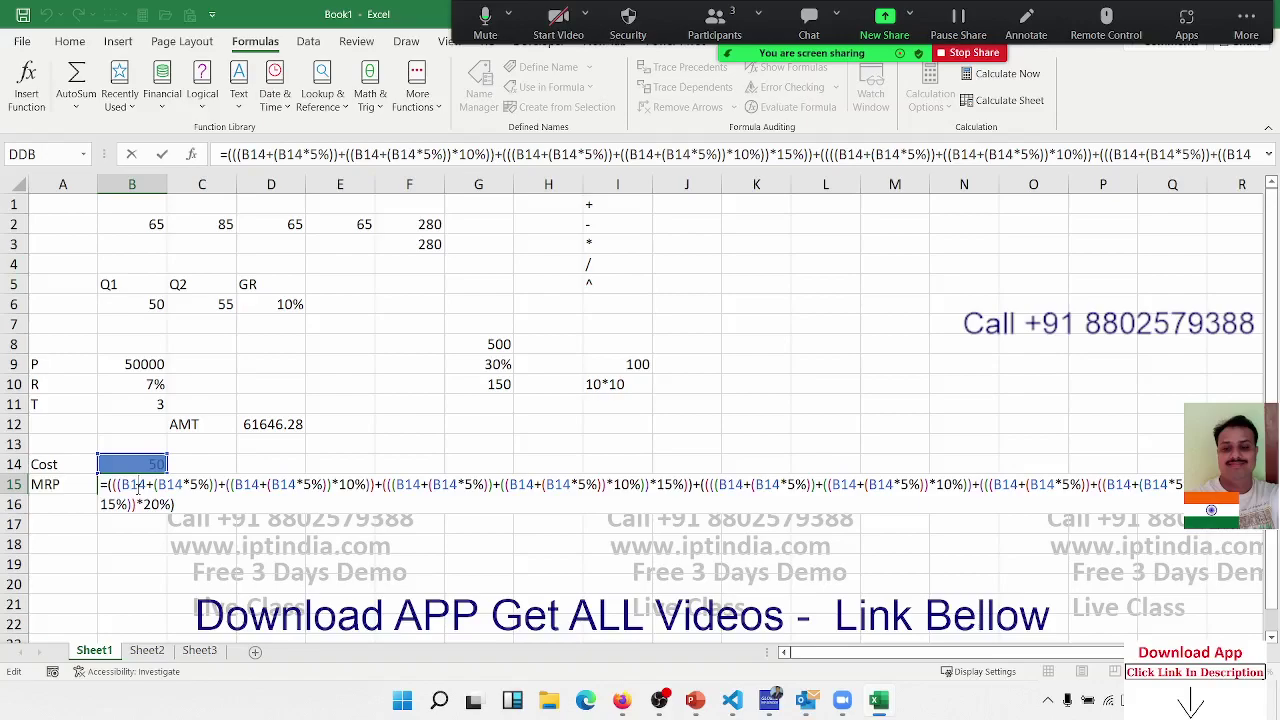
{"action": "key", "text": "Return"}
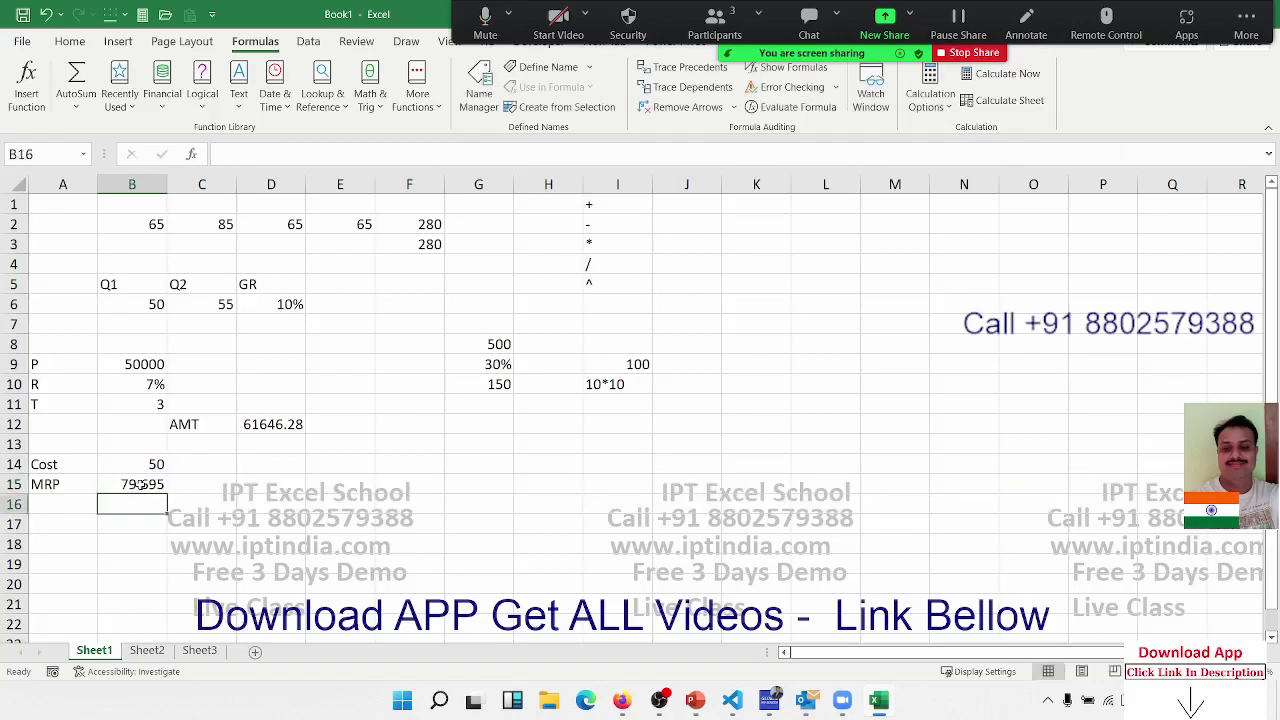
- Tick Hidden on B15's Protection tab in Format Cells, moving the dialog aside
{"action": "left_click", "coordinate": [141, 485]}
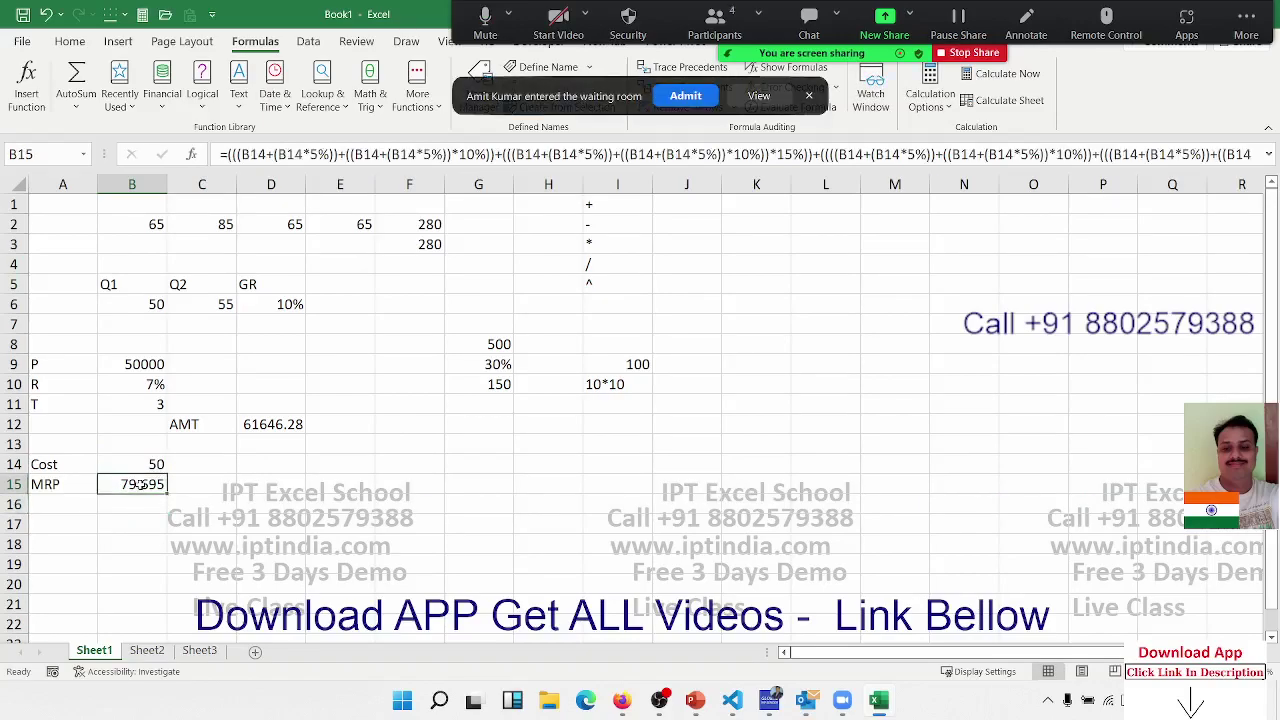
{"action": "right_click", "coordinate": [141, 485]}
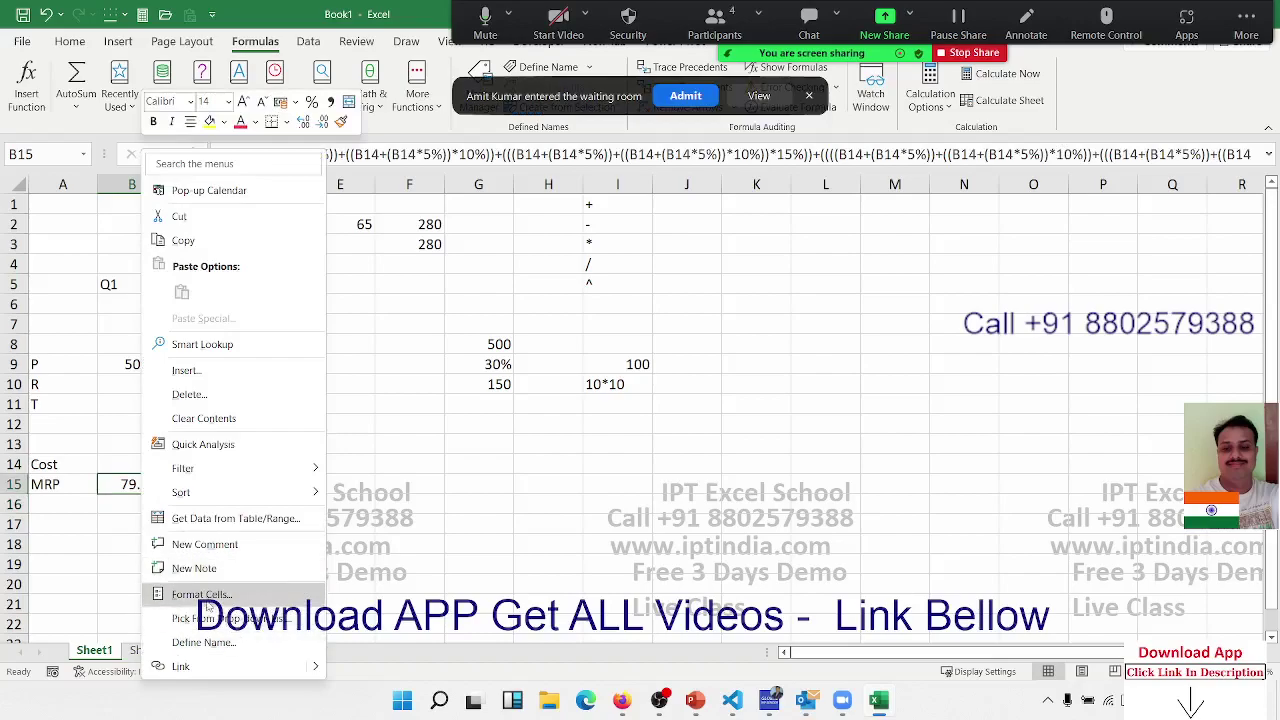
{"action": "left_click", "coordinate": [204, 595]}
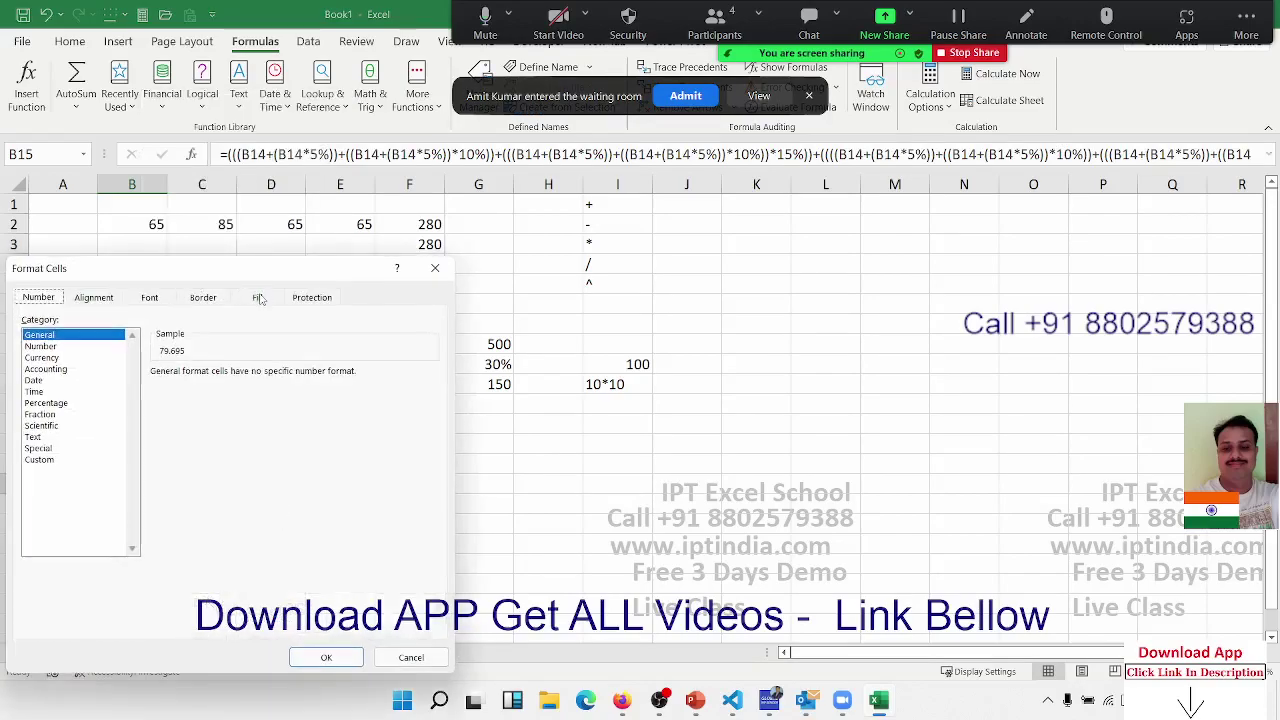
{"action": "left_click", "coordinate": [314, 302]}
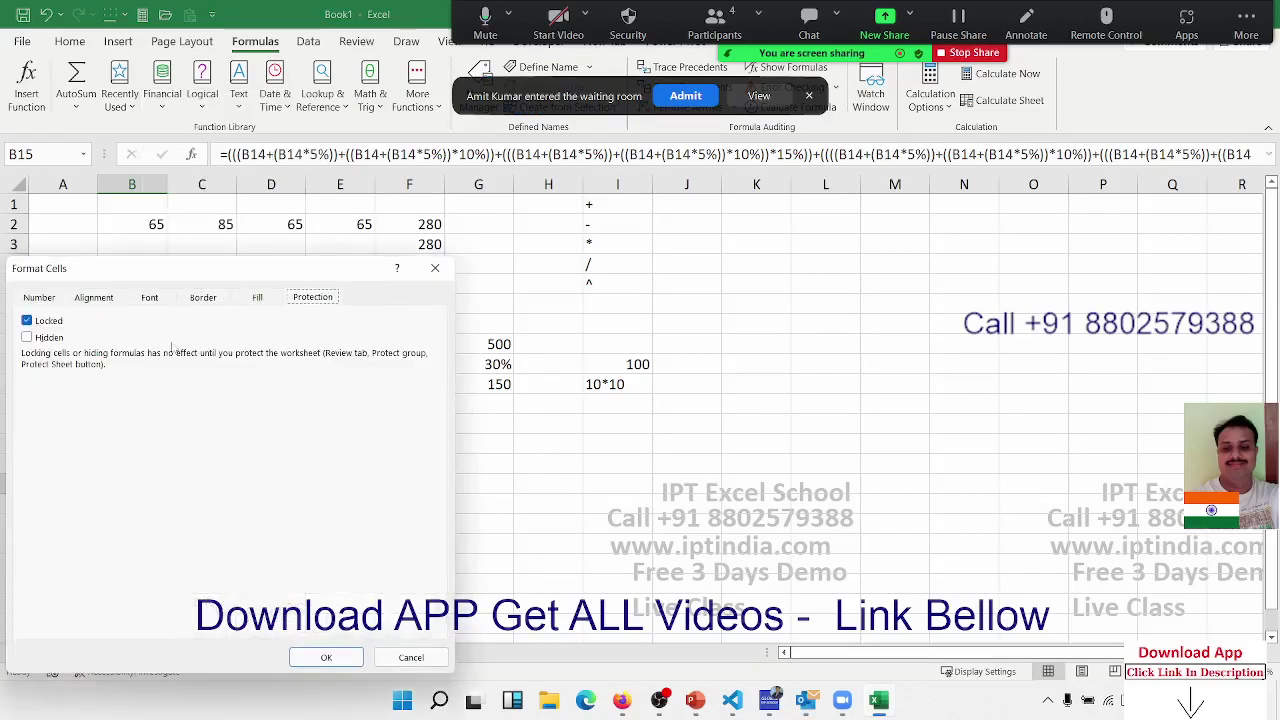
{"action": "left_click", "coordinate": [58, 339]}
{"action": "left_click_drag", "start_coordinate": [152, 272], "coordinate": [665, 250]}
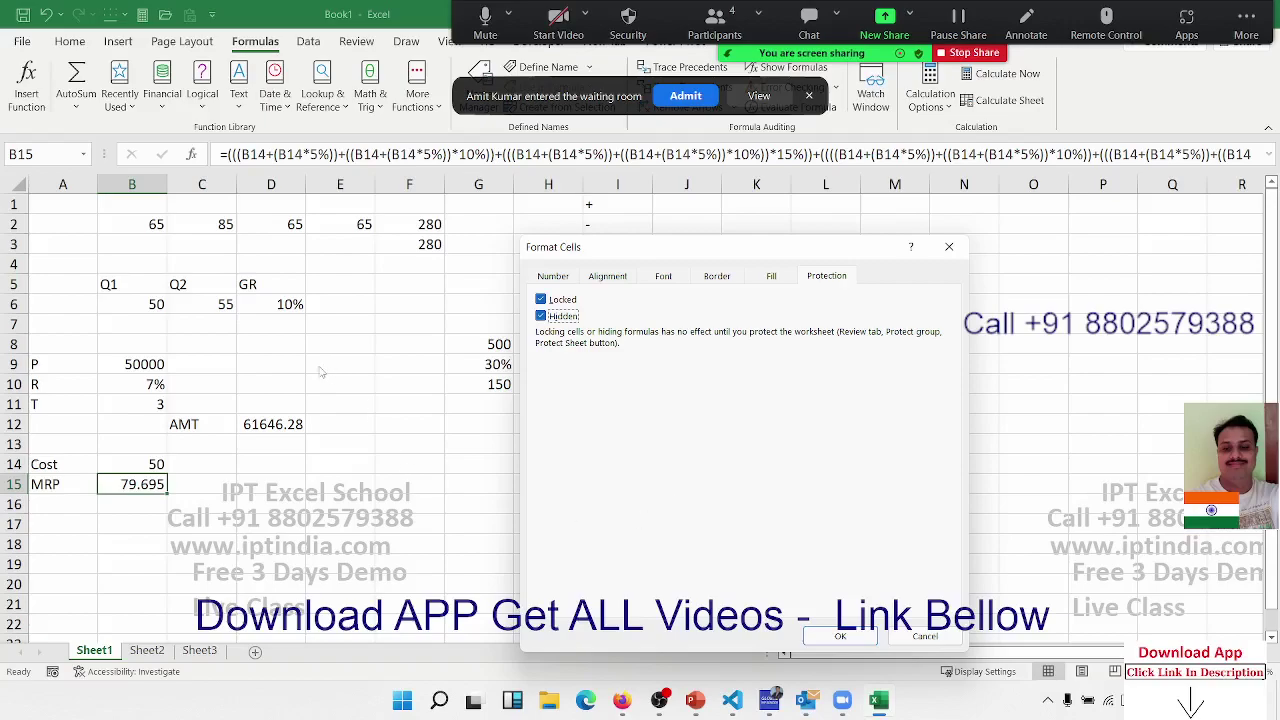
- Apply the Hidden setting, protect Sheet1, and compare D12's visible formula with B15's hidden one
{"action": "left_click", "coordinate": [832, 637]}
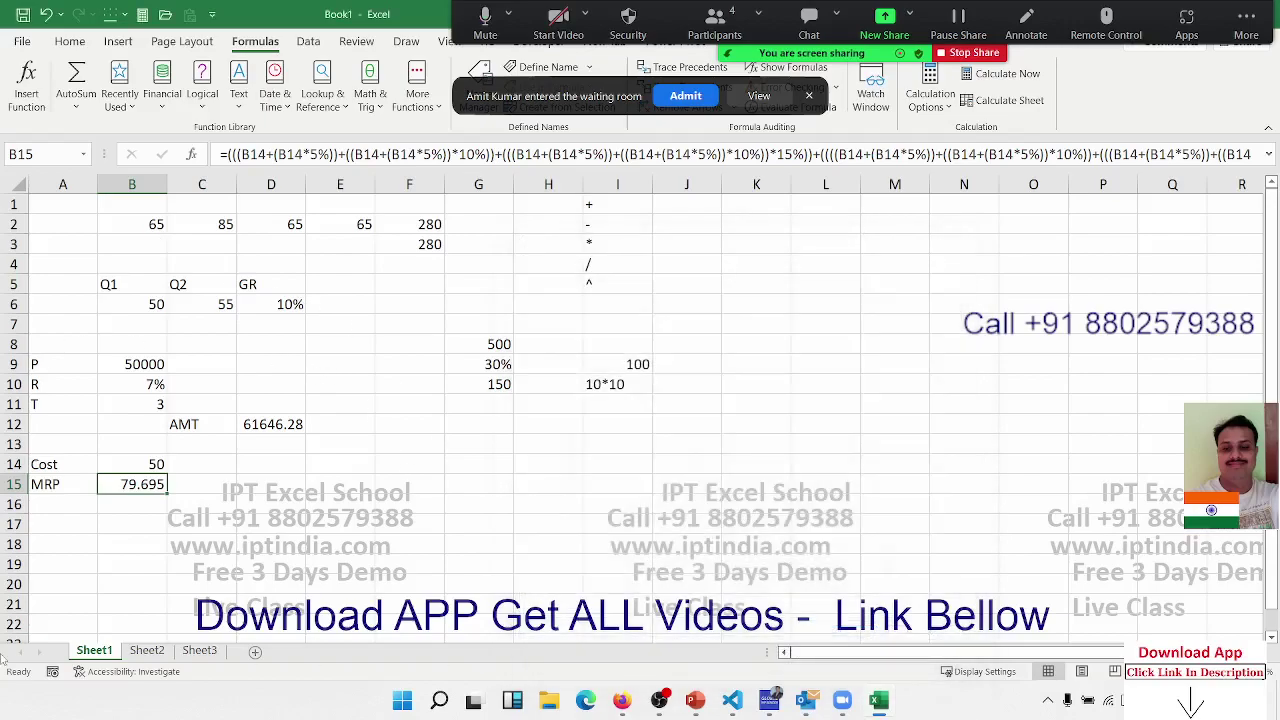
{"action": "right_click", "coordinate": [116, 652]}
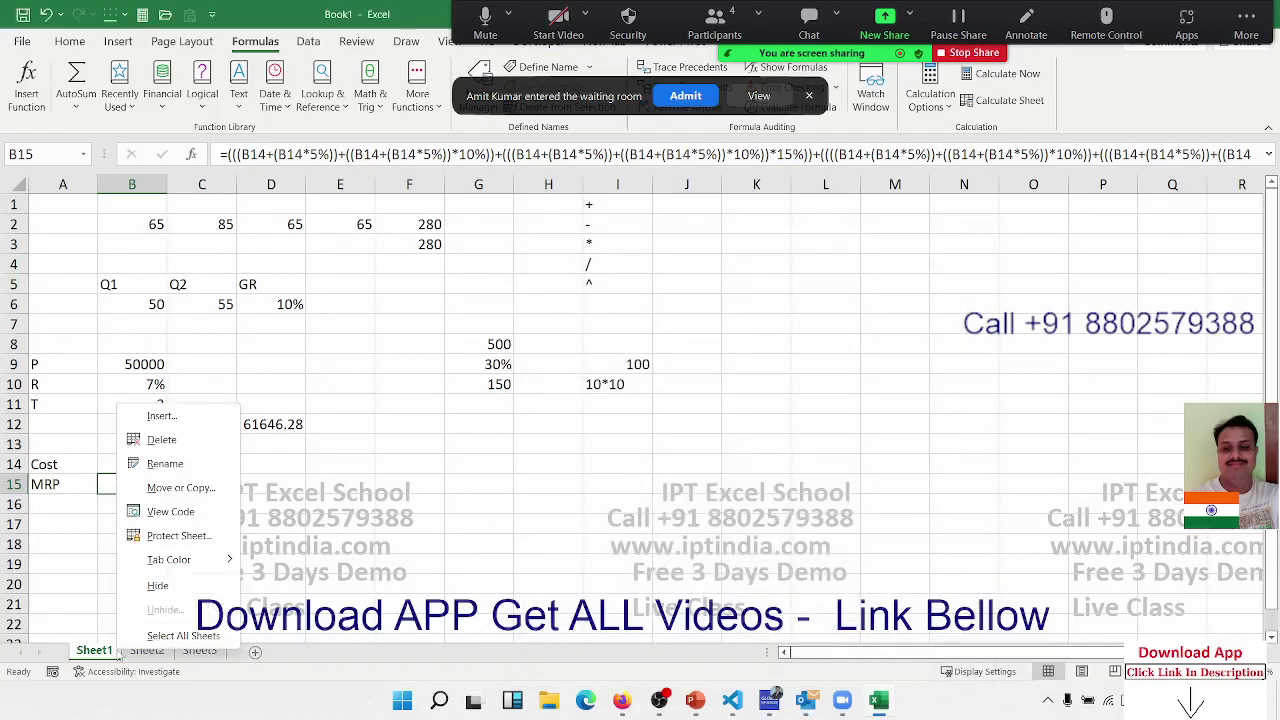
{"action": "left_click", "coordinate": [195, 536]}
{"action": "left_click", "coordinate": [185, 658]}
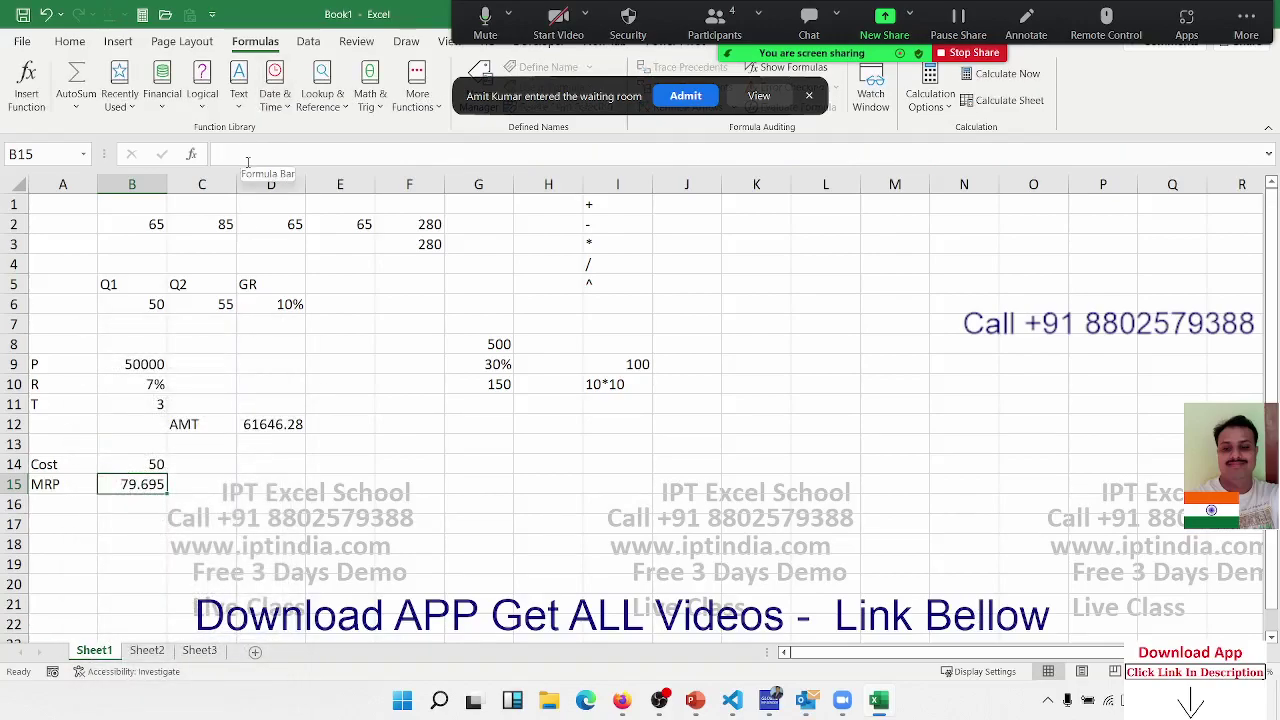
{"action": "left_click", "coordinate": [258, 428]}
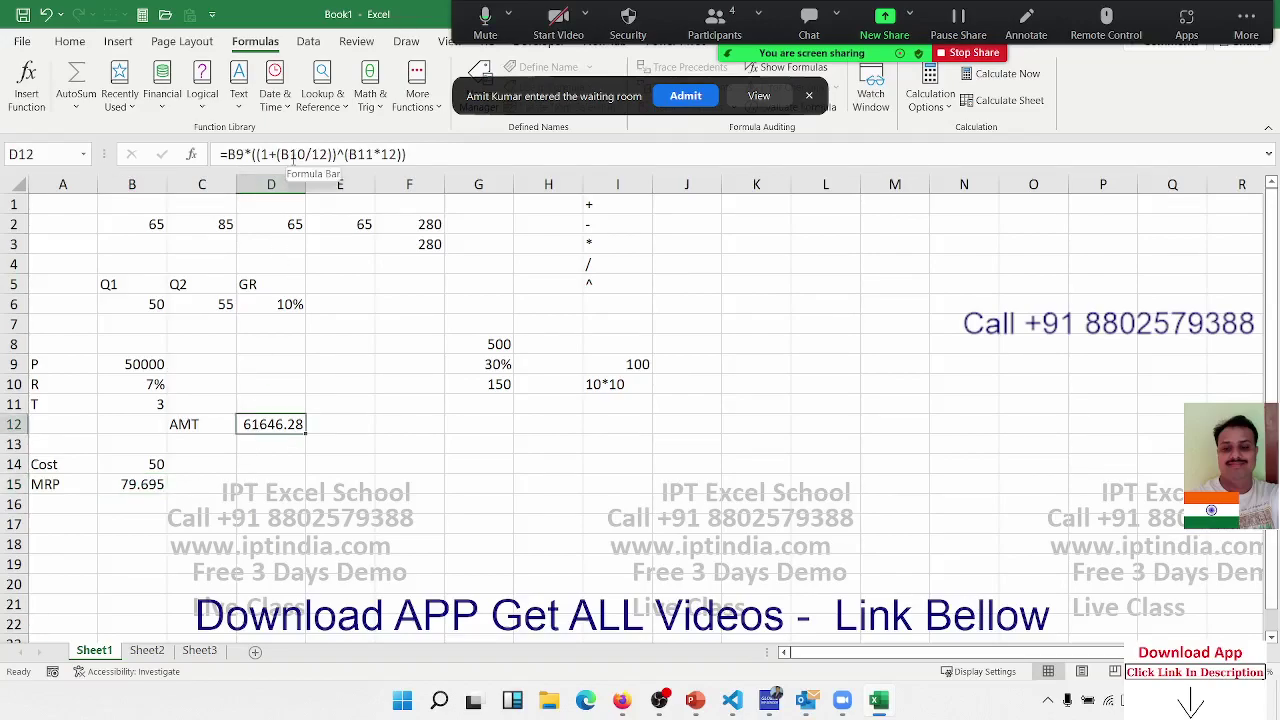
{"action": "left_click", "coordinate": [146, 490]}
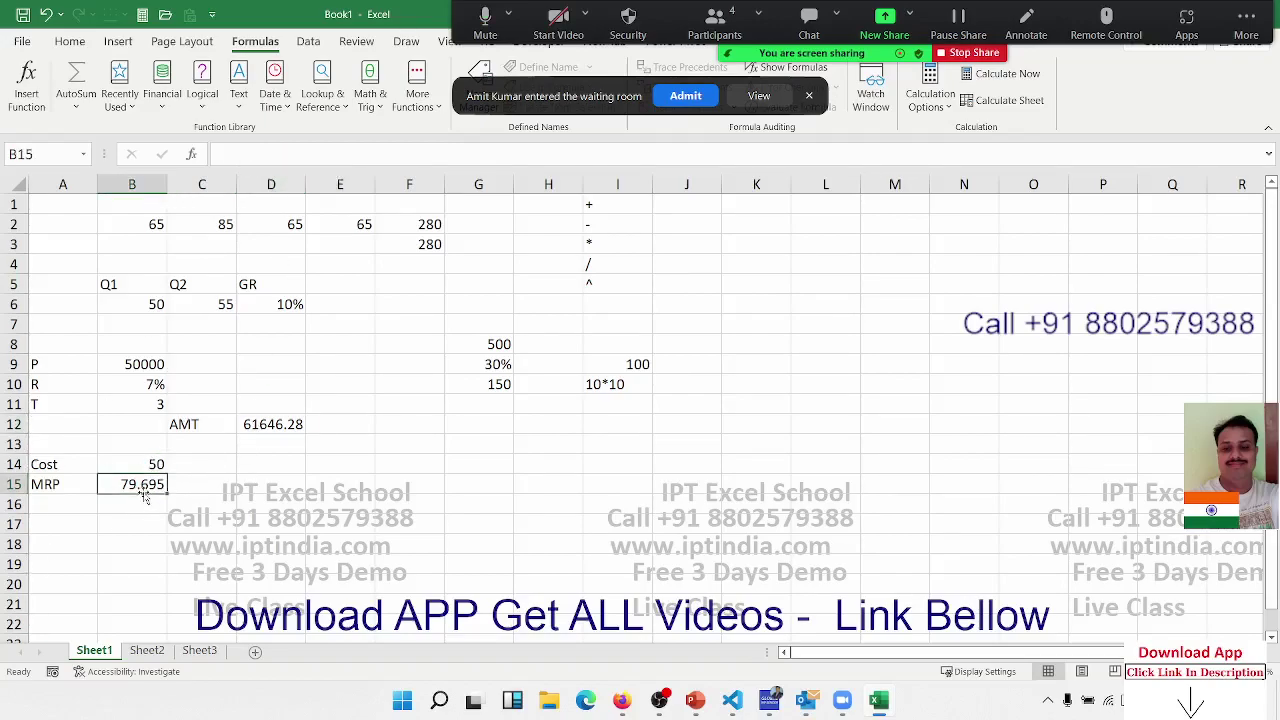
- Unprotect Sheet1 and select empty cells so B15's MRP formula shows again
{"action": "right_click", "coordinate": [100, 652]}
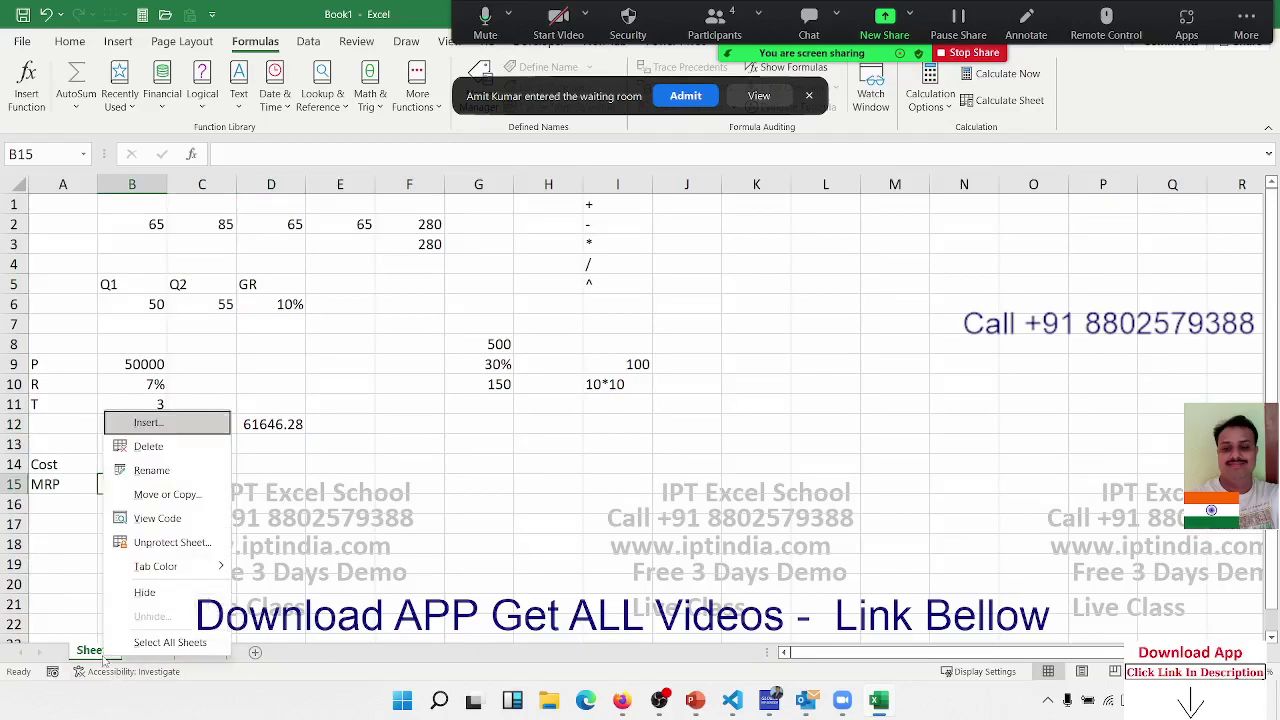
{"action": "left_click", "coordinate": [168, 546]}
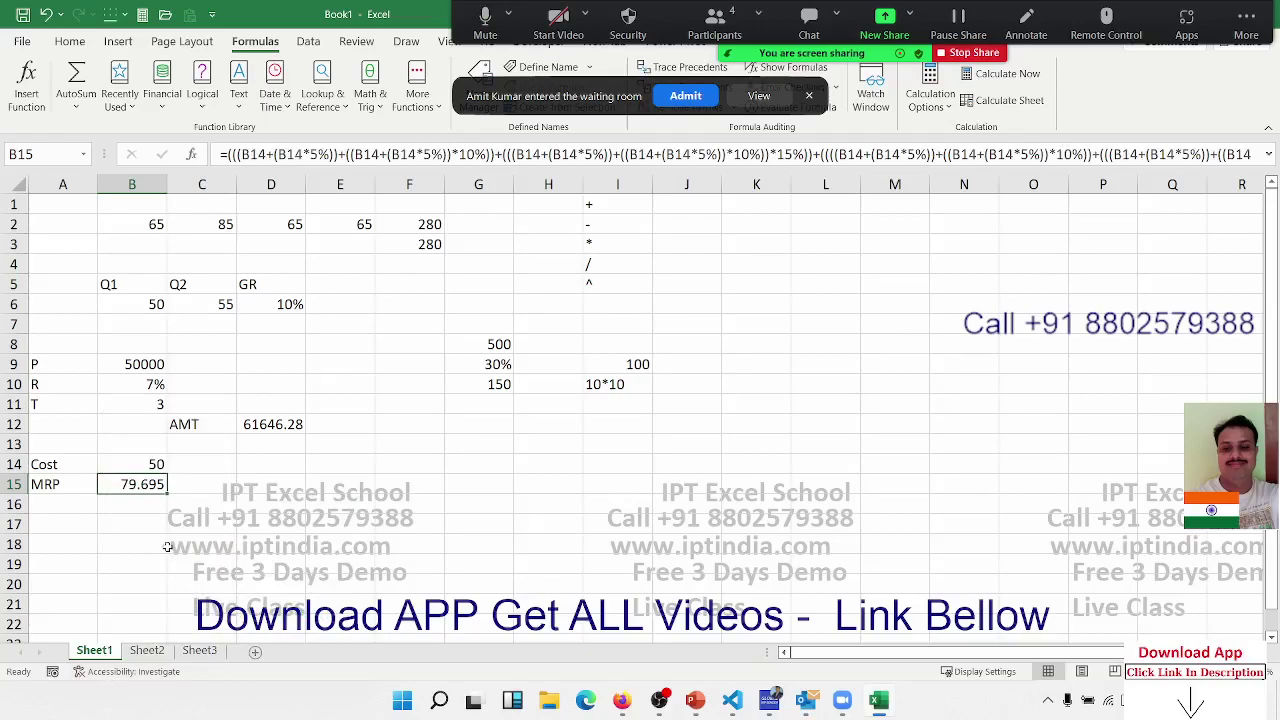
{"action": "left_click", "coordinate": [843, 549]}
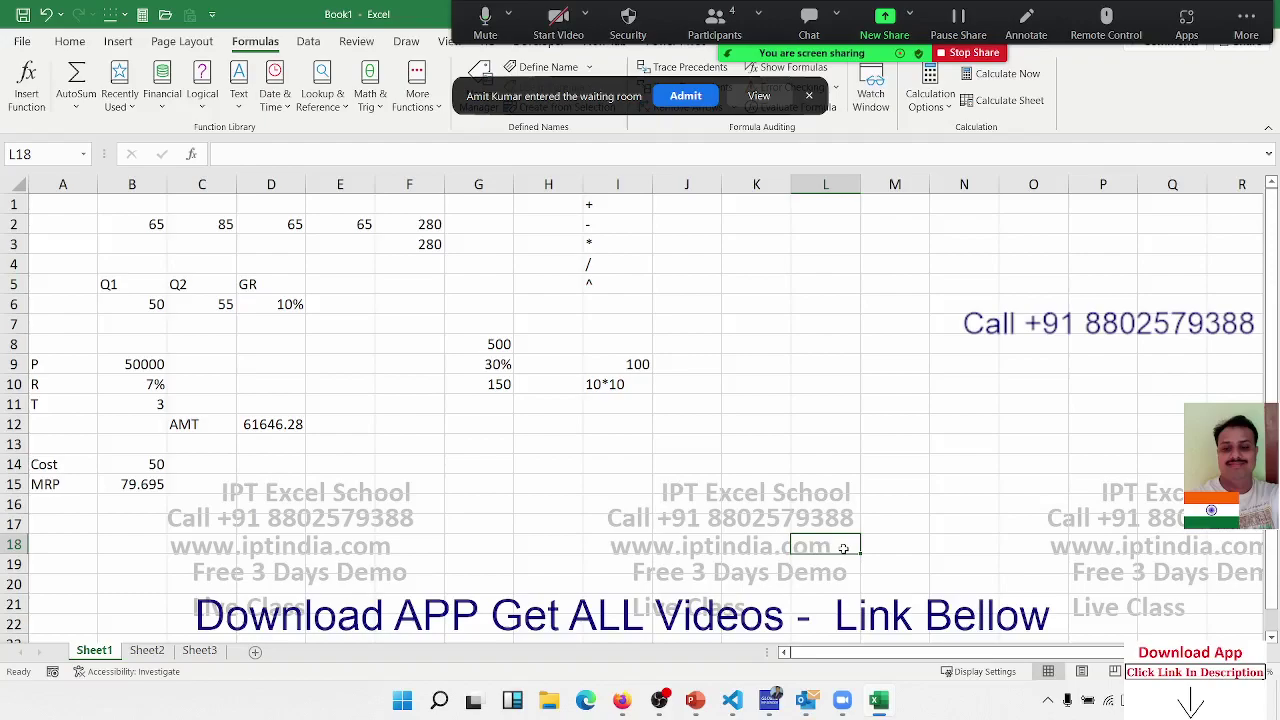
{"action": "mouse_move", "coordinate": [619, 706]}
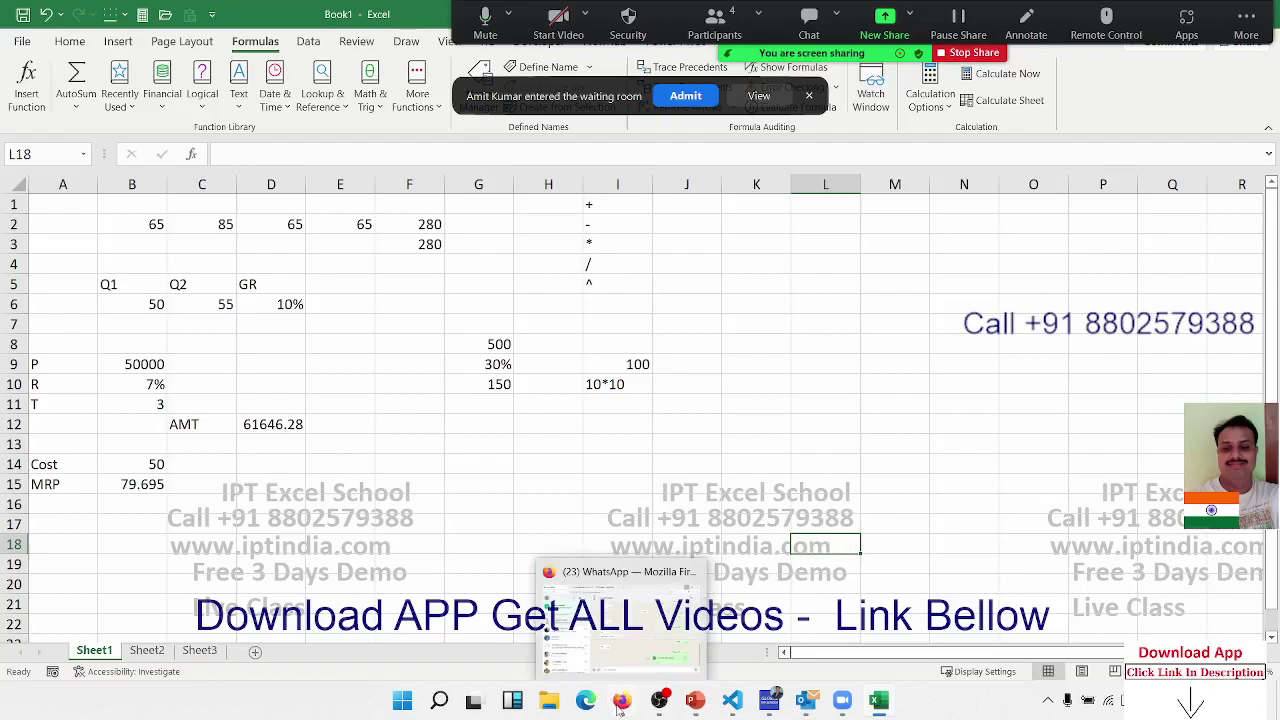
{"action": "left_click", "coordinate": [619, 700]}
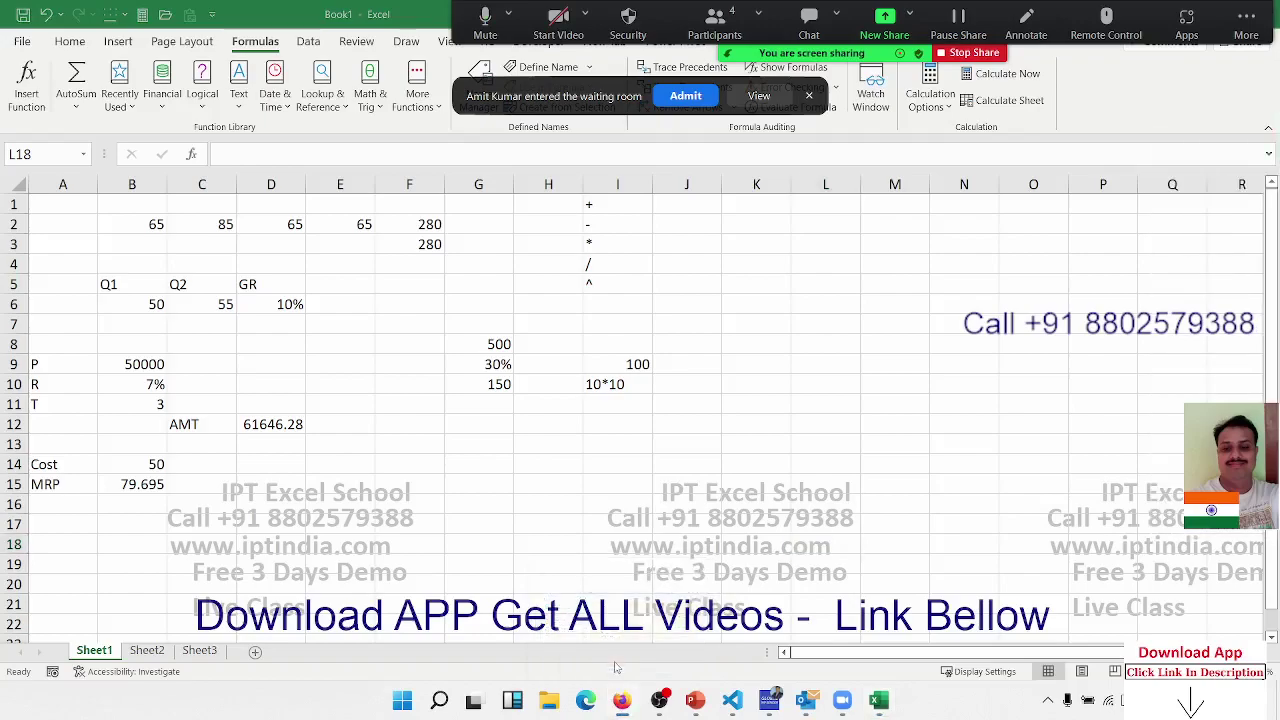